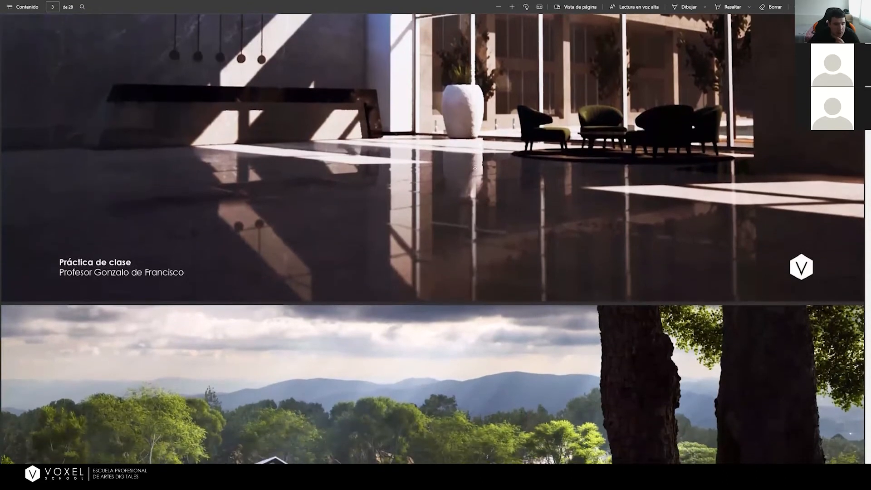
Step: Review the student renders on pages 4 and 5, examining the lakeside cabin in the forest and the red sports car
{"action": "scroll", "coordinate": [475, 168], "scroll_direction": "down", "scroll_amount": 2}
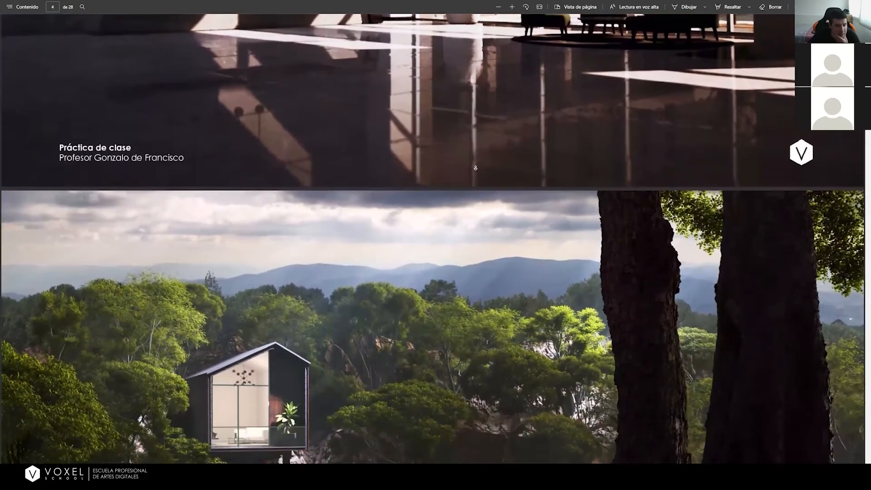
{"action": "scroll", "coordinate": [476, 167], "scroll_direction": "down", "scroll_amount": 4}
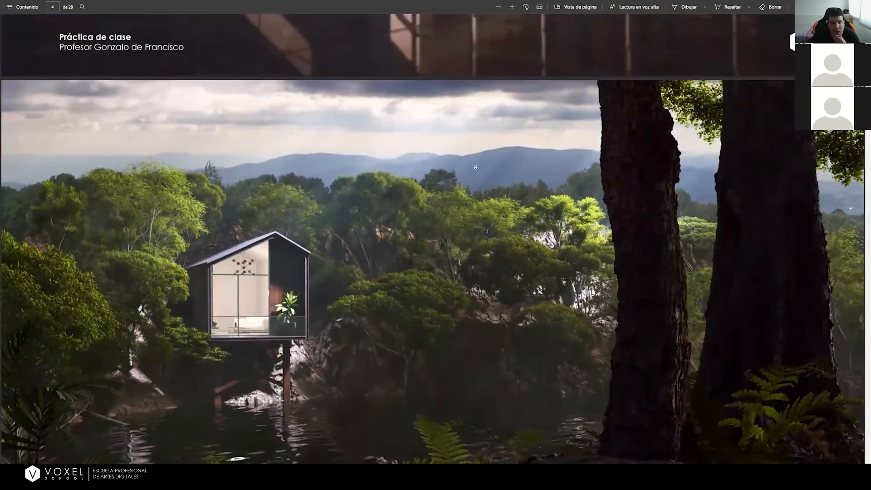
{"action": "scroll", "coordinate": [475, 166], "scroll_direction": "down", "scroll_amount": 3}
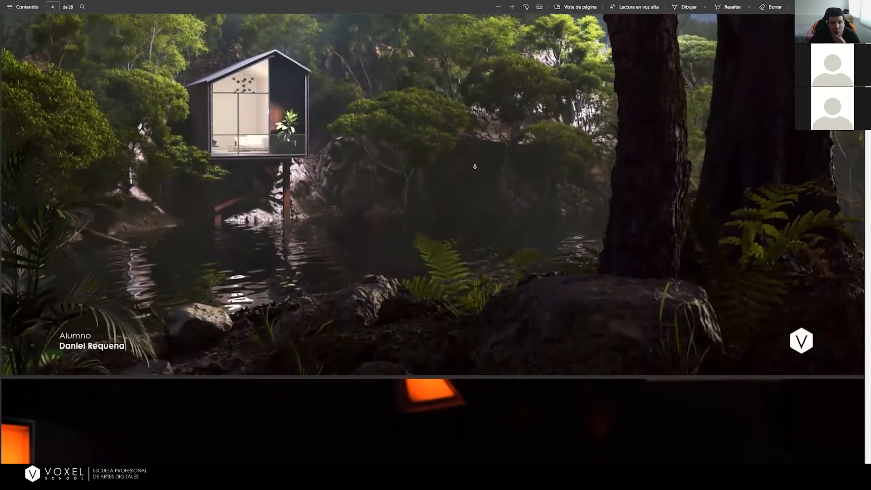
{"action": "scroll", "coordinate": [475, 165], "scroll_direction": "down", "scroll_amount": 3}
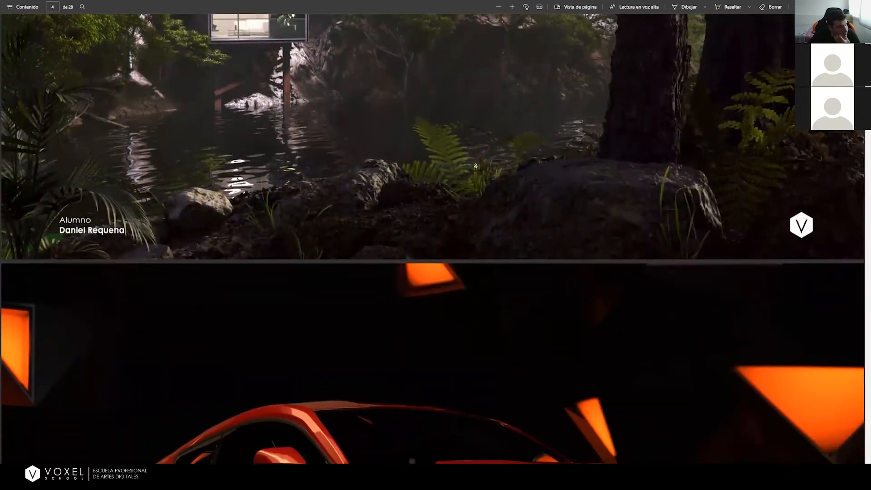
{"action": "scroll", "coordinate": [475, 165], "scroll_direction": "down", "scroll_amount": 3}
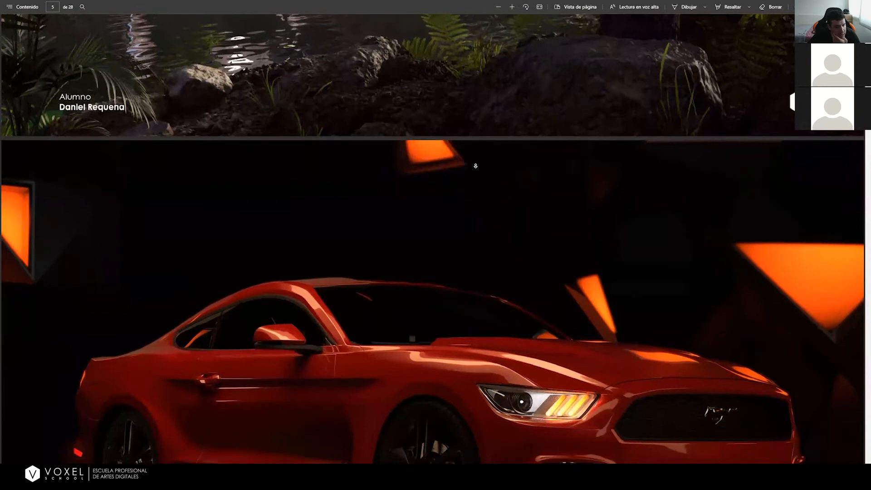
{"action": "scroll", "coordinate": [475, 166], "scroll_direction": "down", "scroll_amount": 2}
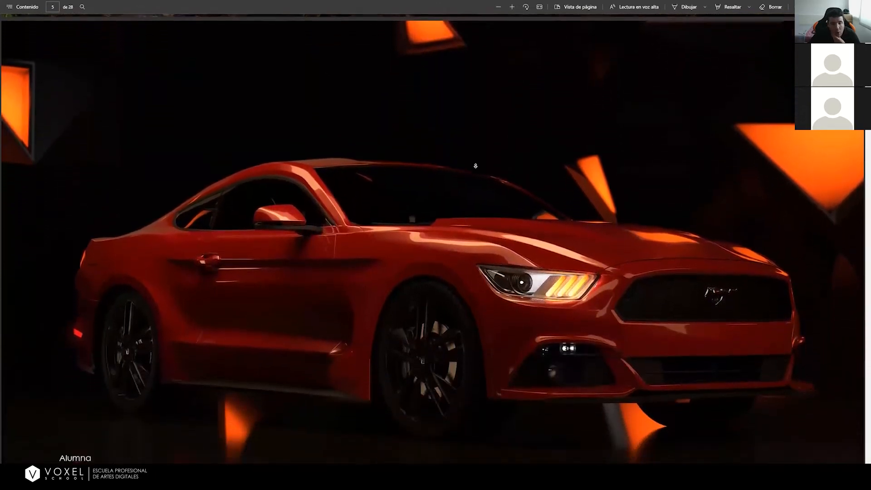
{"action": "scroll", "coordinate": [476, 168], "scroll_direction": "down", "scroll_amount": 1}
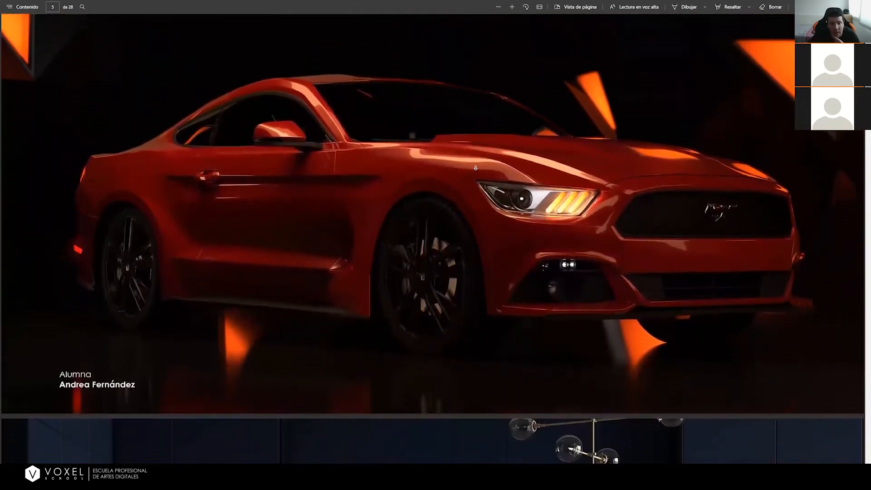
{"action": "scroll", "coordinate": [475, 167], "scroll_direction": "down", "scroll_amount": 3}
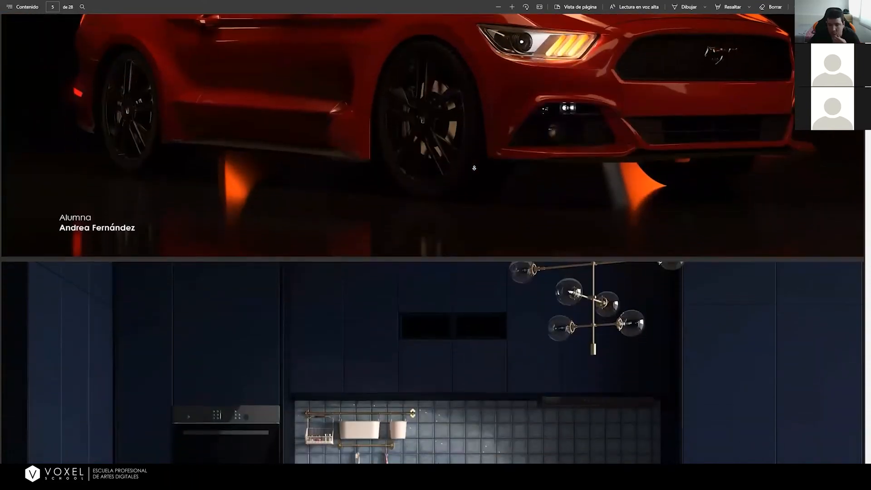
Step: Examine the architectural renders on pages 6 to 9: navy kitchen, room with gilded mirror, hotel lounge and planted patio
{"action": "scroll", "coordinate": [475, 167], "scroll_direction": "down", "scroll_amount": 3}
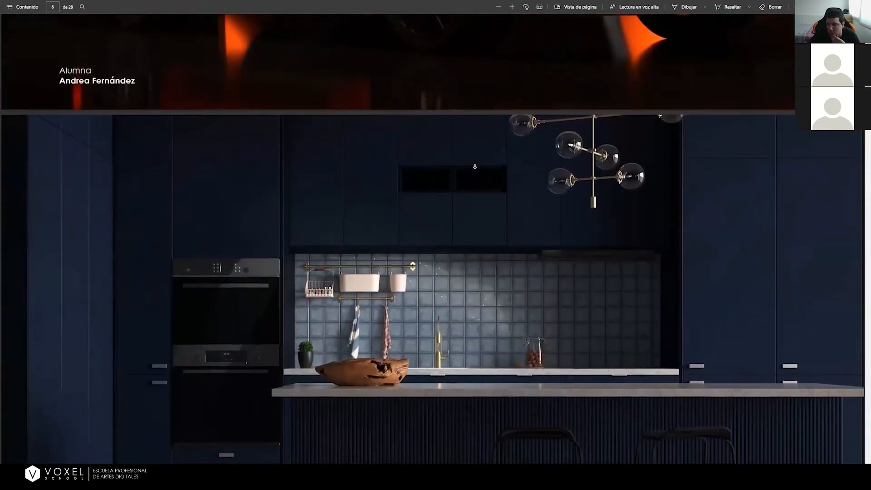
{"action": "scroll", "coordinate": [477, 168], "scroll_direction": "down", "scroll_amount": 3}
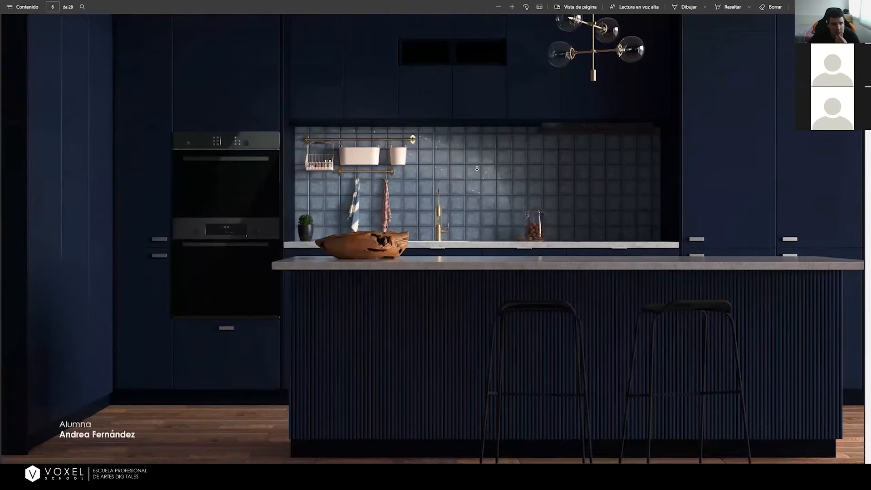
{"action": "scroll", "coordinate": [475, 169], "scroll_direction": "down", "scroll_amount": 3}
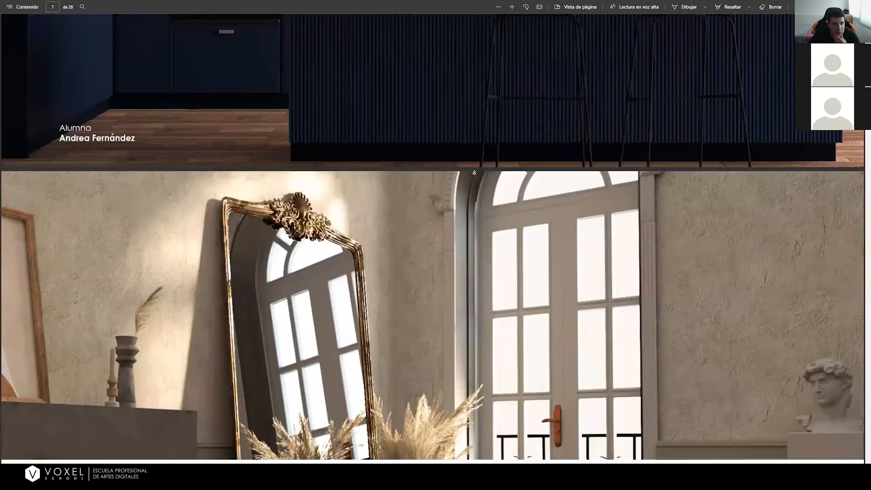
{"action": "scroll", "coordinate": [474, 172], "scroll_direction": "down", "scroll_amount": 4}
{"action": "scroll", "coordinate": [475, 171], "scroll_direction": "down", "scroll_amount": 3}
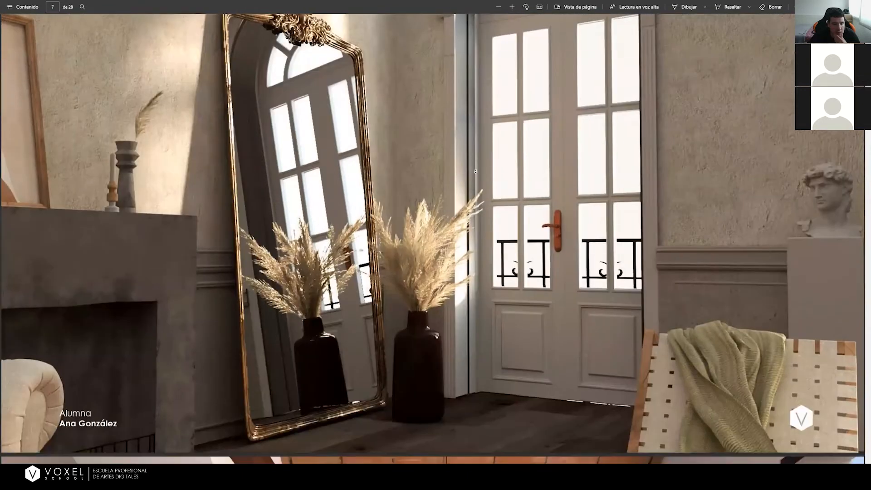
{"action": "scroll", "coordinate": [476, 171], "scroll_direction": "down", "scroll_amount": 7}
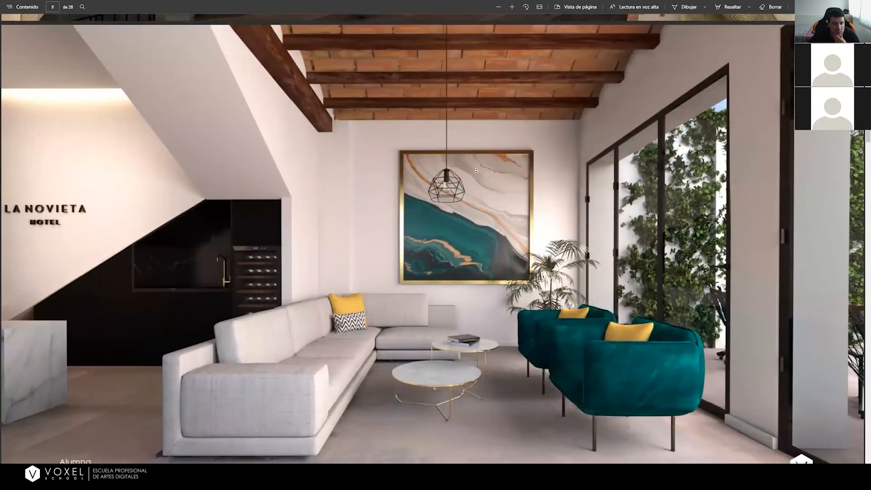
{"action": "scroll", "coordinate": [476, 171], "scroll_direction": "down", "scroll_amount": 2}
{"action": "scroll", "coordinate": [476, 171], "scroll_direction": "down", "scroll_amount": 2}
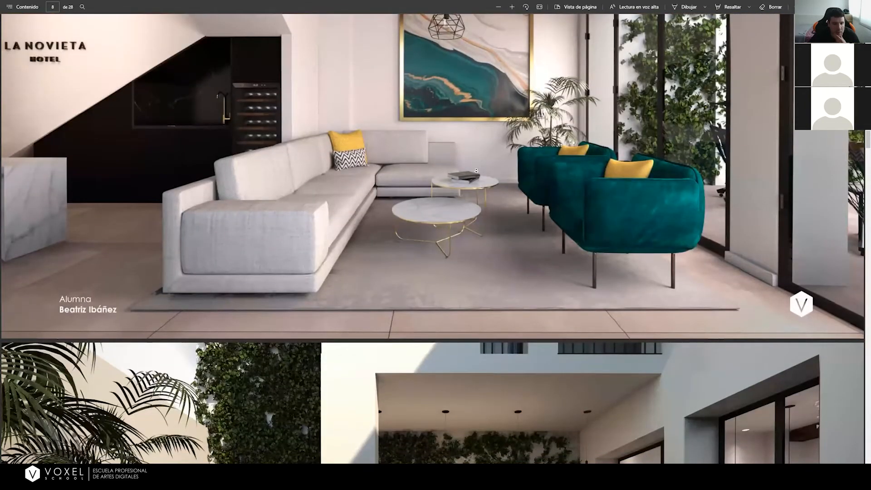
{"action": "scroll", "coordinate": [477, 170], "scroll_direction": "down", "scroll_amount": 2}
{"action": "scroll", "coordinate": [477, 167], "scroll_direction": "down", "scroll_amount": 2}
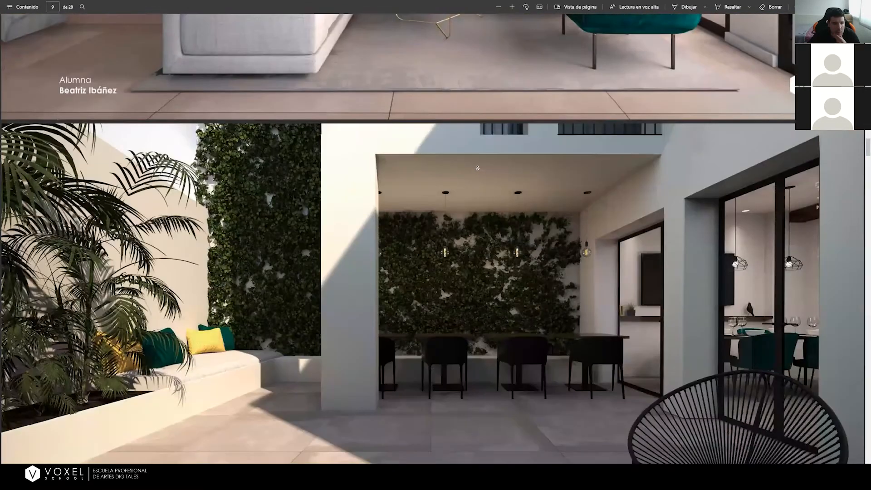
{"action": "scroll", "coordinate": [477, 168], "scroll_direction": "down", "scroll_amount": 2}
{"action": "scroll", "coordinate": [478, 170], "scroll_direction": "down", "scroll_amount": 5}
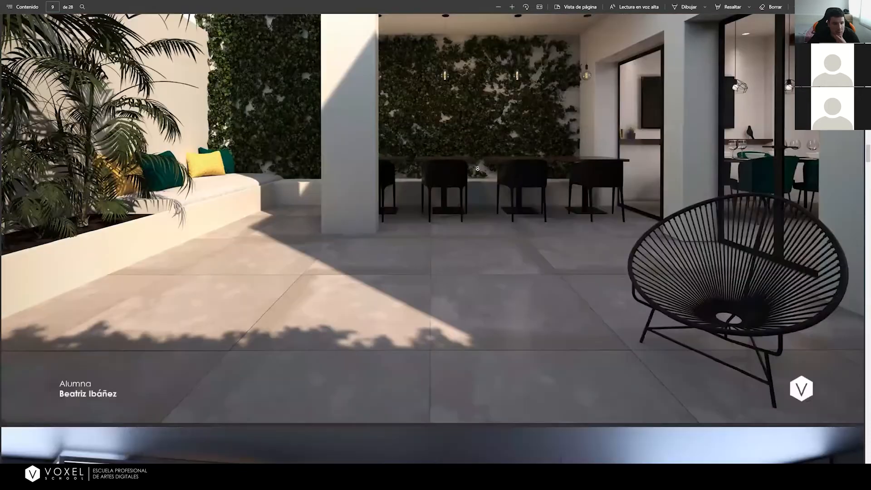
Step: Examine the kitchen renders on pages 10 and 11, covering the marble kitchen with snowy views and the terrazzo-floored one
{"action": "scroll", "coordinate": [475, 168], "scroll_direction": "down", "scroll_amount": 3}
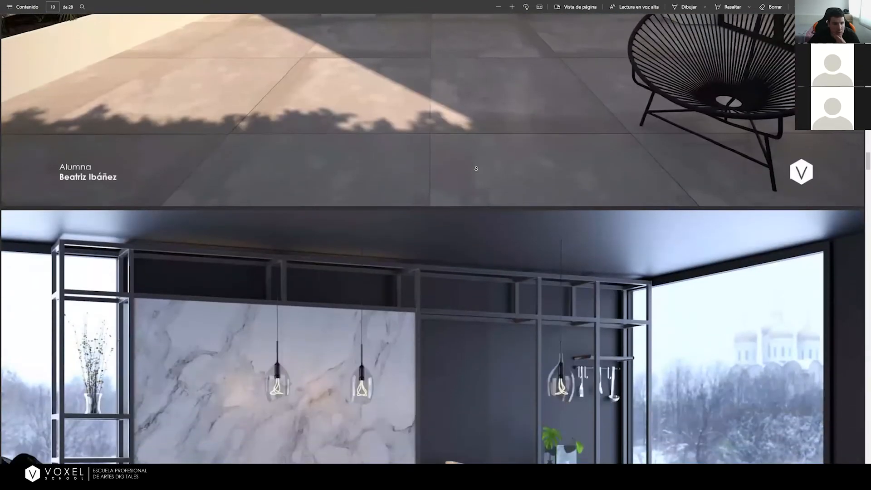
{"action": "scroll", "coordinate": [477, 168], "scroll_direction": "down", "scroll_amount": 3}
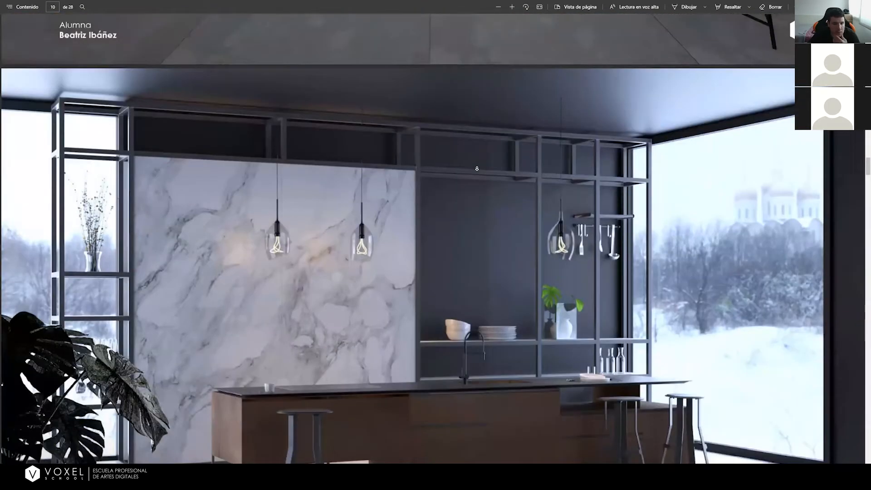
{"action": "scroll", "coordinate": [477, 170], "scroll_direction": "down", "scroll_amount": 5}
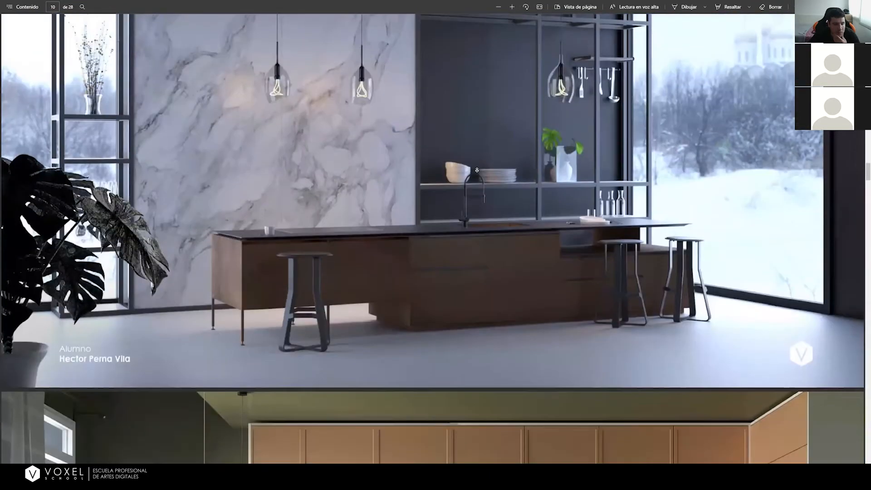
{"action": "scroll", "coordinate": [479, 170], "scroll_direction": "down", "scroll_amount": 5}
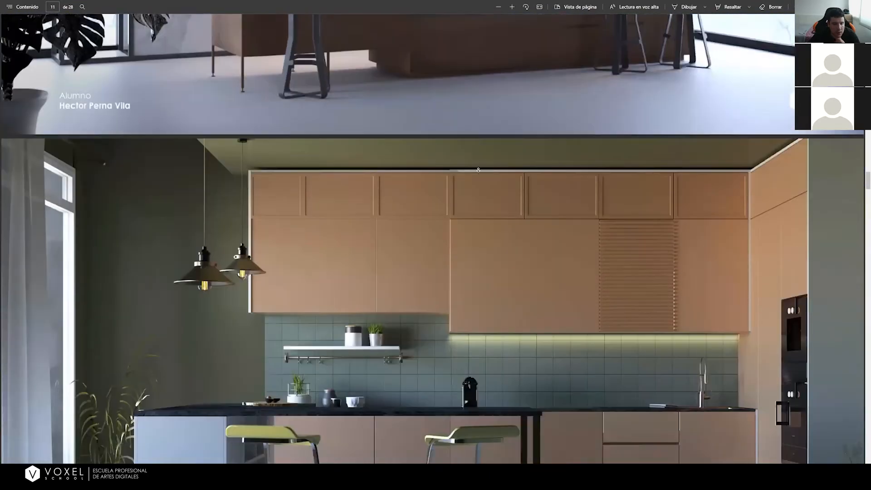
{"action": "scroll", "coordinate": [473, 171], "scroll_direction": "down", "scroll_amount": 1}
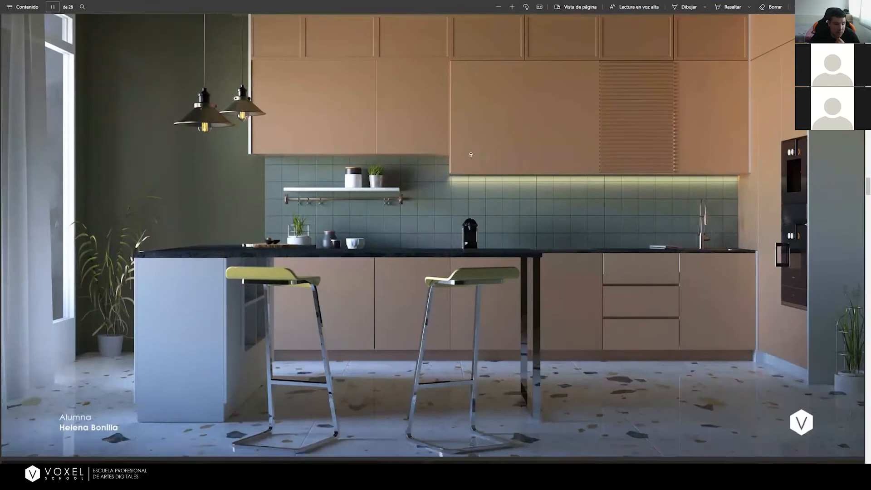
{"action": "scroll", "coordinate": [464, 151], "scroll_direction": "up", "scroll_amount": 2}
{"action": "scroll", "coordinate": [352, 393], "scroll_direction": "down", "scroll_amount": 1}
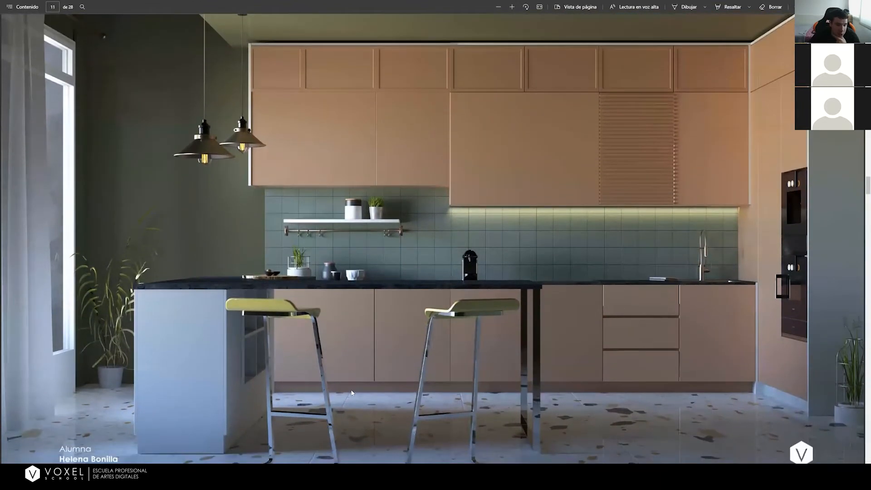
{"action": "scroll", "coordinate": [530, 158], "scroll_direction": "down", "scroll_amount": 1}
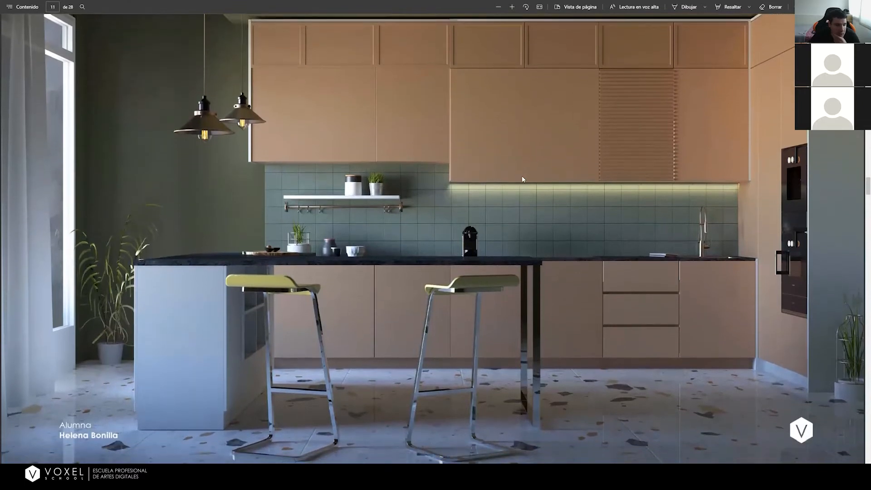
{"action": "scroll", "coordinate": [517, 178], "scroll_direction": "down", "scroll_amount": 1}
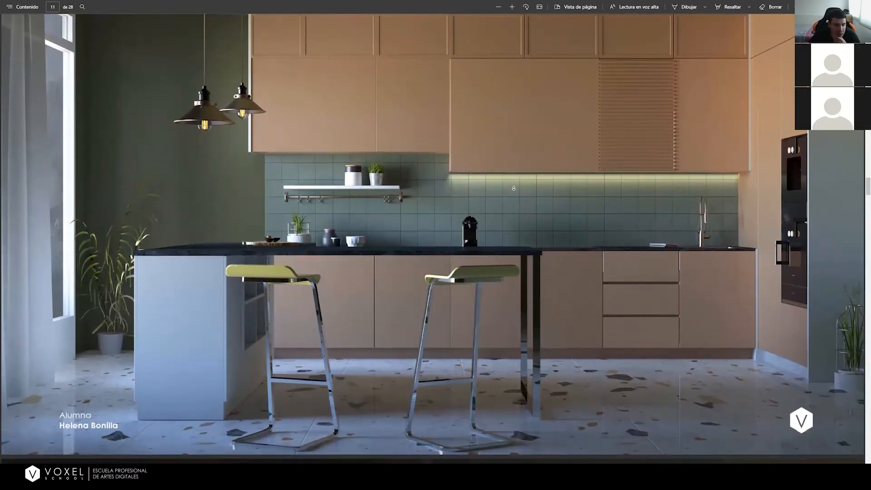
{"action": "scroll", "coordinate": [516, 175], "scroll_direction": "down", "scroll_amount": 1}
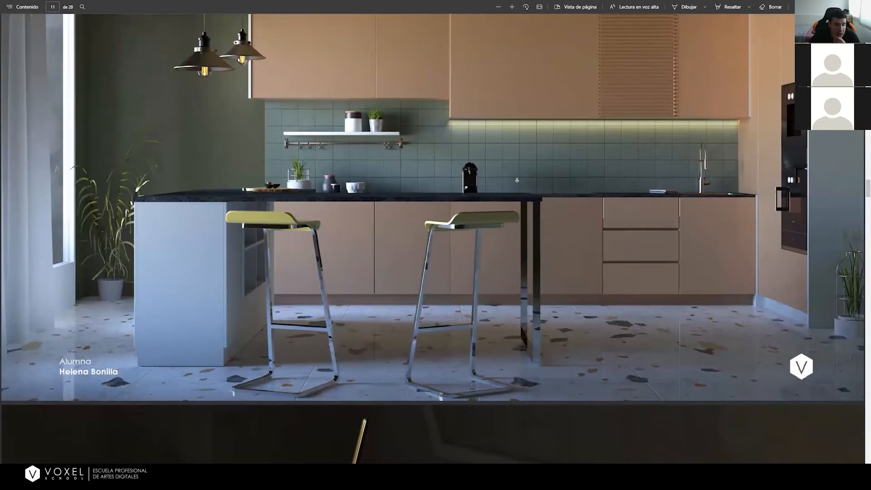
{"action": "scroll", "coordinate": [514, 186], "scroll_direction": "down", "scroll_amount": 2}
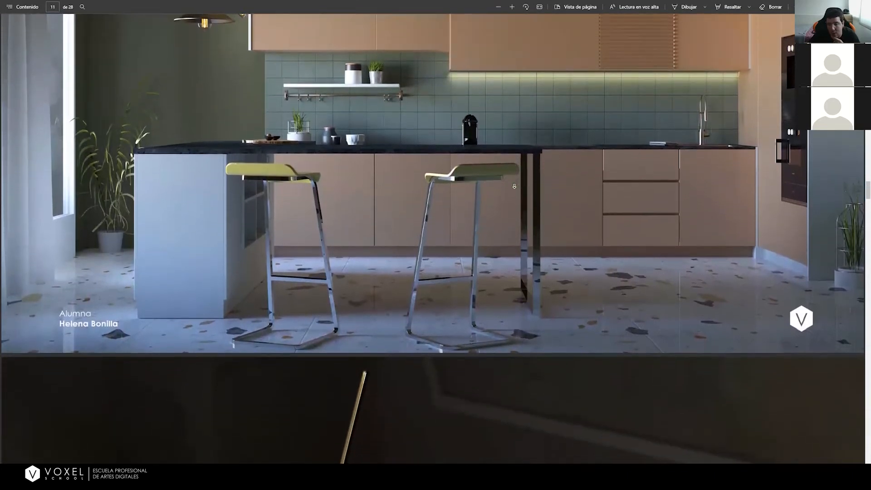
{"action": "scroll", "coordinate": [515, 184], "scroll_direction": "down", "scroll_amount": 2}
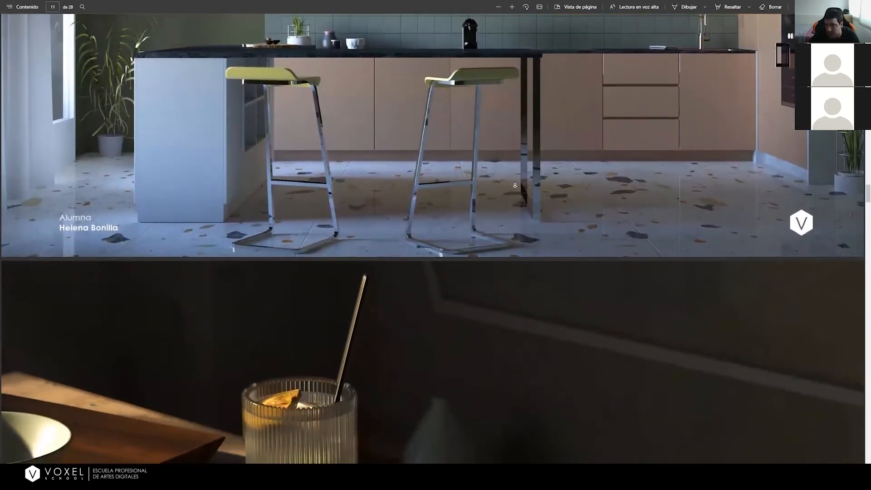
Step: Examine the still-life renders on pages 12 to 14: ribbed drinking glass, rustic table with books and kettle, and wine decanter scene
{"action": "scroll", "coordinate": [518, 186], "scroll_direction": "down", "scroll_amount": 3}
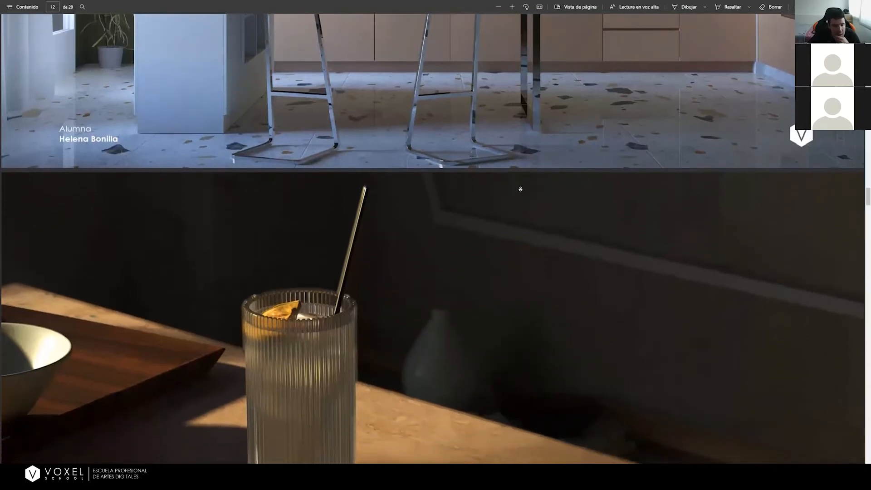
{"action": "scroll", "coordinate": [521, 190], "scroll_direction": "down", "scroll_amount": 3}
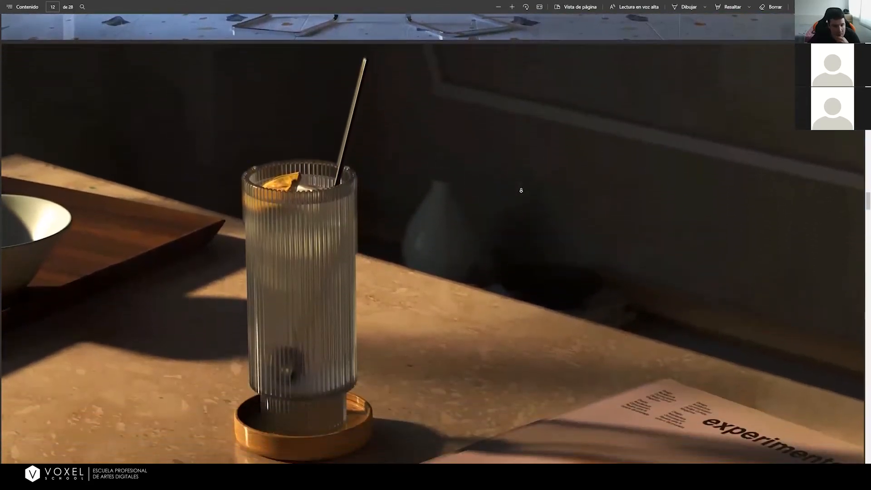
{"action": "scroll", "coordinate": [522, 189], "scroll_direction": "down", "scroll_amount": 3}
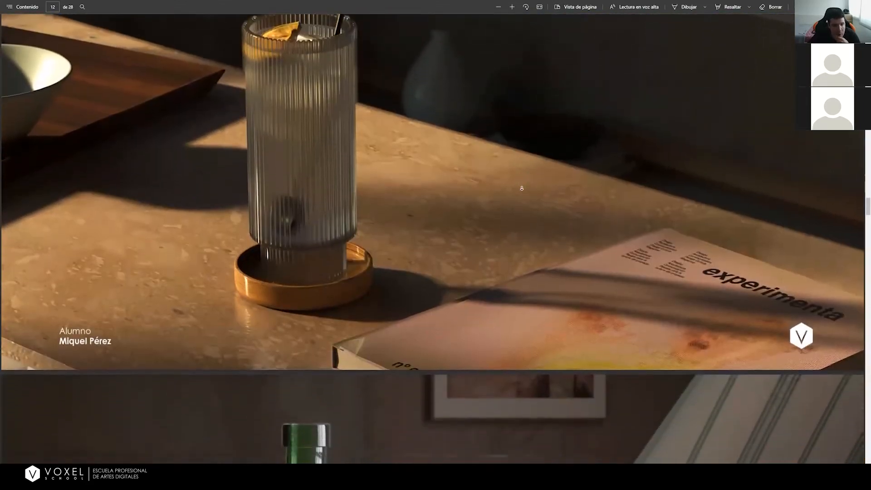
{"action": "scroll", "coordinate": [521, 188], "scroll_direction": "down", "scroll_amount": 1}
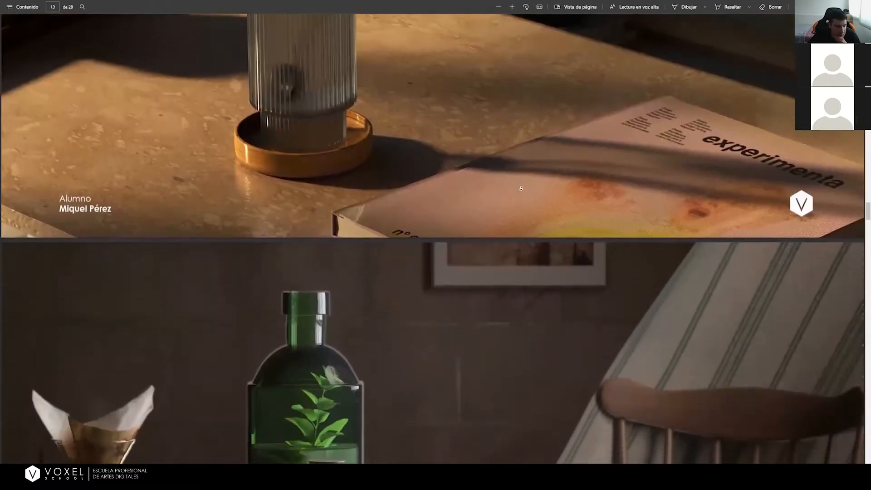
{"action": "scroll", "coordinate": [521, 190], "scroll_direction": "down", "scroll_amount": 3}
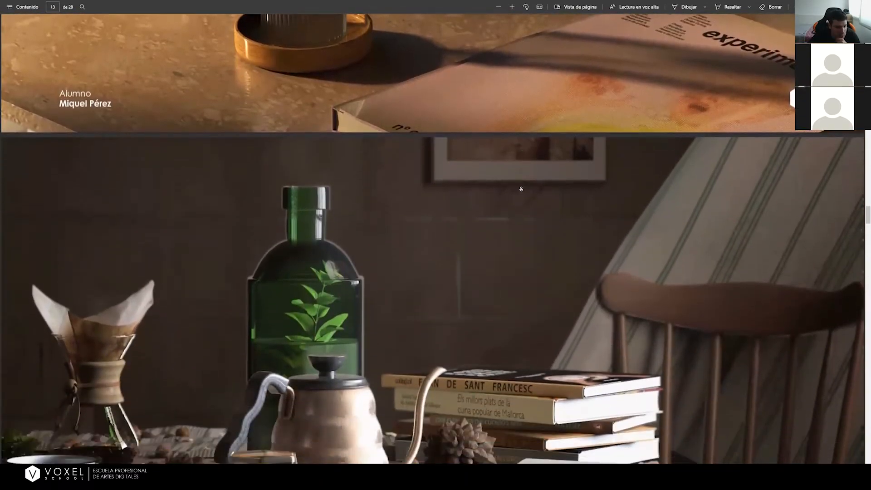
{"action": "scroll", "coordinate": [521, 189], "scroll_direction": "down", "scroll_amount": 3}
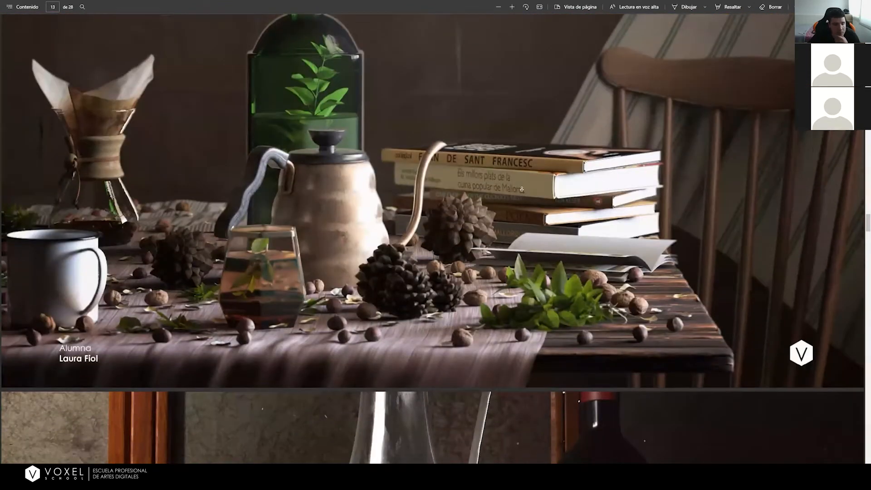
{"action": "scroll", "coordinate": [522, 189], "scroll_direction": "down", "scroll_amount": 1}
{"action": "scroll", "coordinate": [522, 189], "scroll_direction": "down", "scroll_amount": 2}
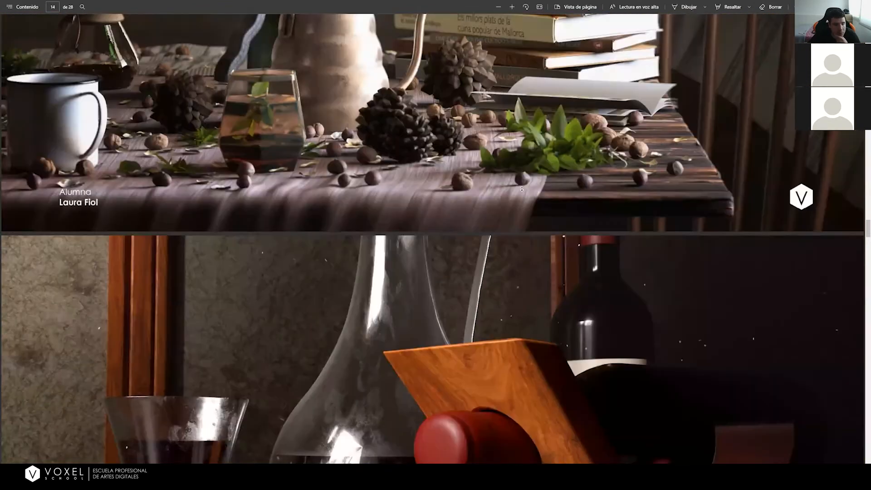
{"action": "scroll", "coordinate": [522, 188], "scroll_direction": "down", "scroll_amount": 2}
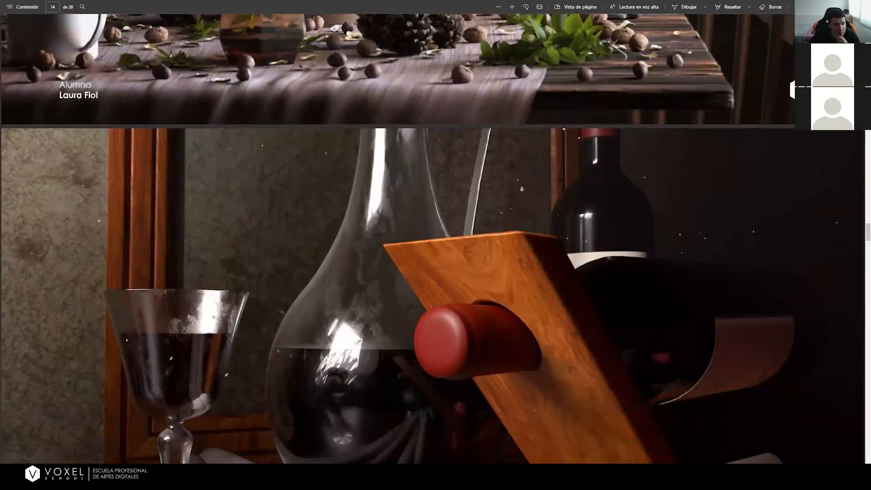
{"action": "scroll", "coordinate": [522, 189], "scroll_direction": "down", "scroll_amount": 2}
{"action": "scroll", "coordinate": [521, 188], "scroll_direction": "down", "scroll_amount": 2}
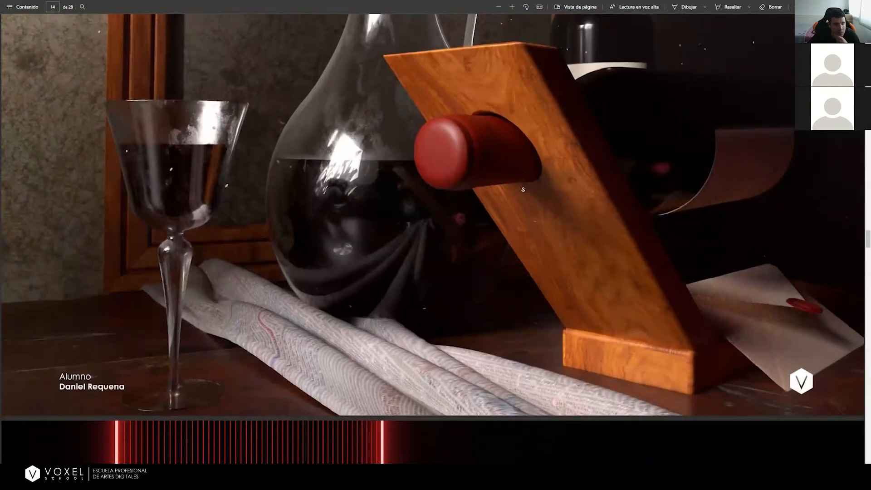
Step: Examine the product renders on pages 15 and 16, covering the red-lit Porsche 911 rear and the two Polaroid cameras
{"action": "scroll", "coordinate": [523, 189], "scroll_direction": "down", "scroll_amount": 2}
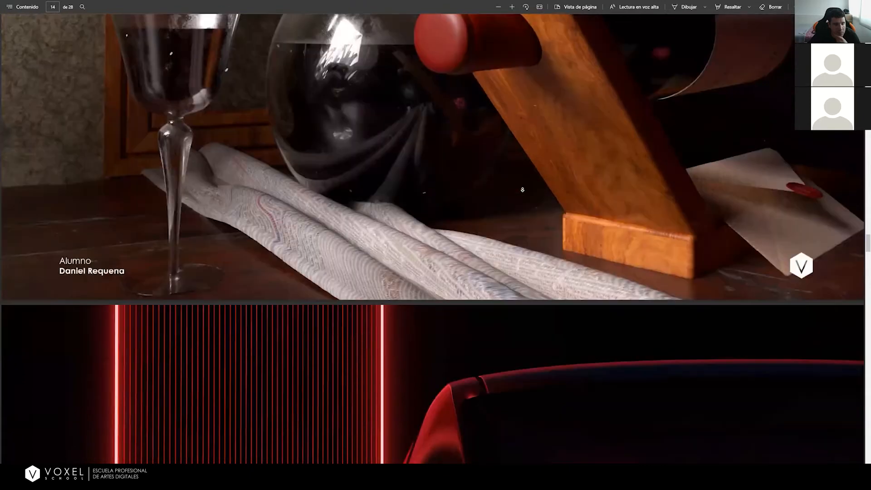
{"action": "scroll", "coordinate": [524, 191], "scroll_direction": "down", "scroll_amount": 3}
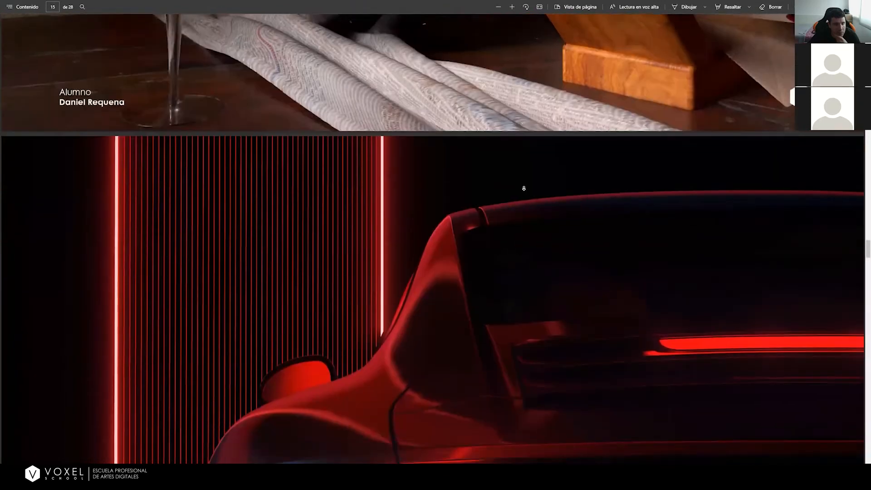
{"action": "scroll", "coordinate": [525, 188], "scroll_direction": "down", "scroll_amount": 2}
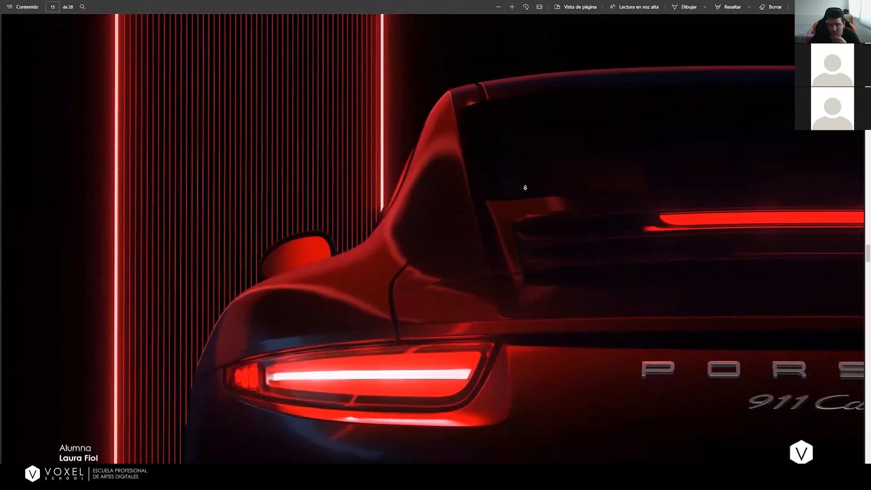
{"action": "scroll", "coordinate": [526, 189], "scroll_direction": "down", "scroll_amount": 2}
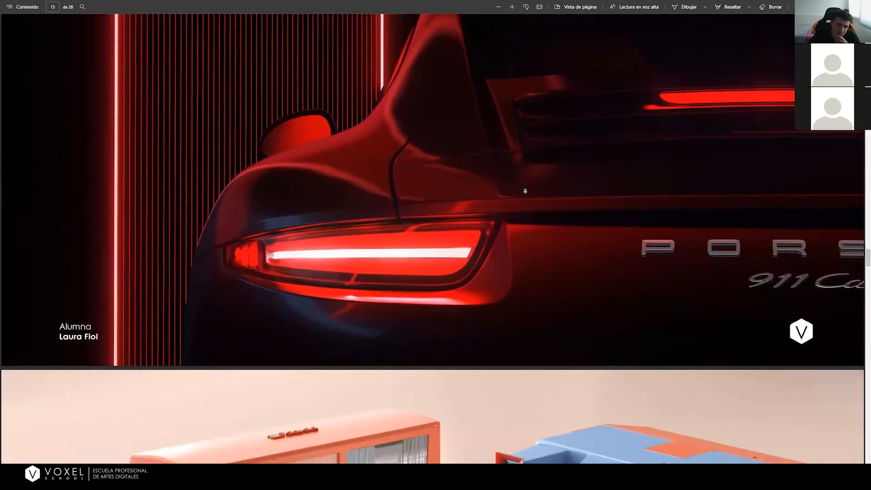
{"action": "scroll", "coordinate": [525, 191], "scroll_direction": "down", "scroll_amount": 3}
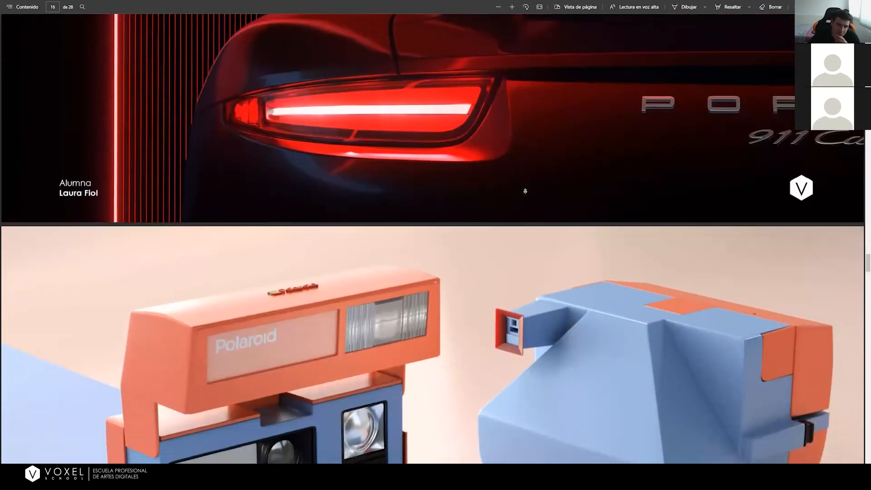
{"action": "scroll", "coordinate": [524, 190], "scroll_direction": "down", "scroll_amount": 3}
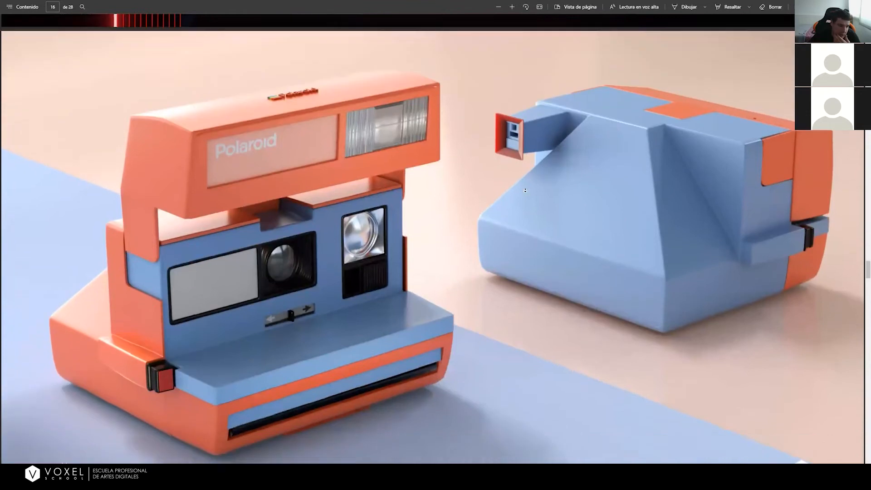
Step: Review the renders on pages 17 and 18, looking at the GoPro 9 Black and the Marshall speakers with vintage microphones
{"action": "scroll", "coordinate": [525, 191], "scroll_direction": "down", "scroll_amount": 3}
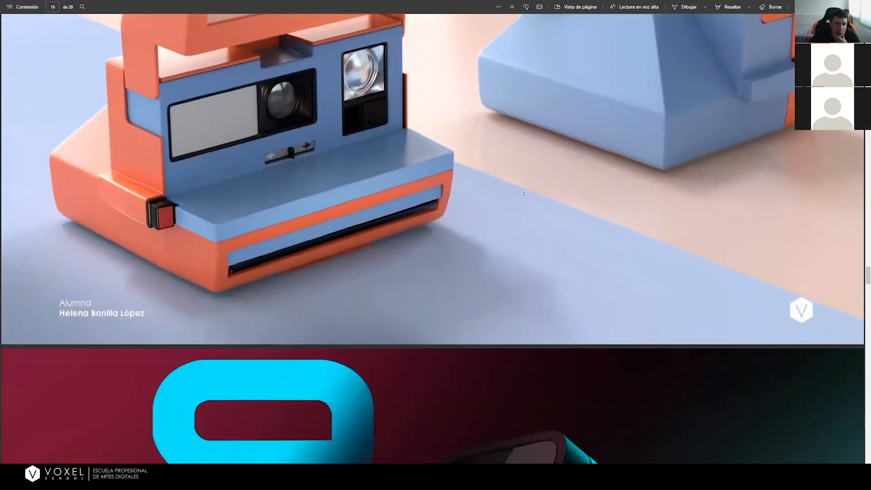
{"action": "scroll", "coordinate": [524, 194], "scroll_direction": "down", "scroll_amount": 4}
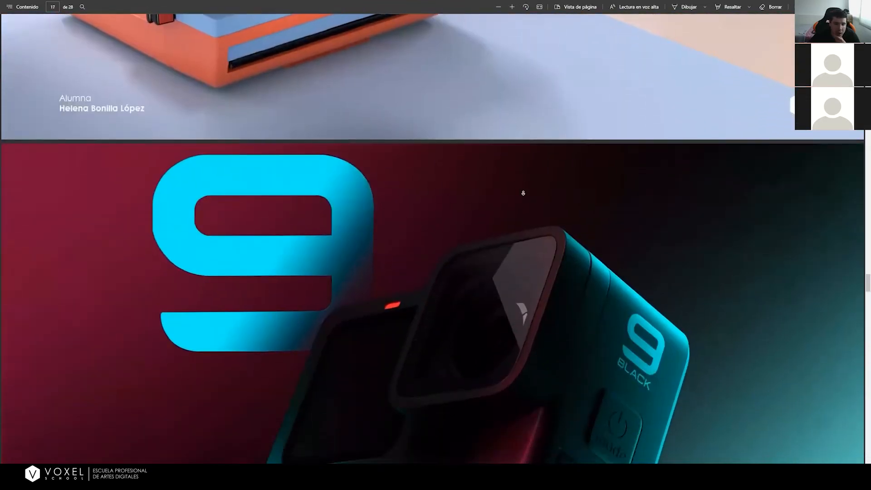
{"action": "scroll", "coordinate": [523, 193], "scroll_direction": "down", "scroll_amount": 1}
{"action": "scroll", "coordinate": [522, 192], "scroll_direction": "down", "scroll_amount": 4}
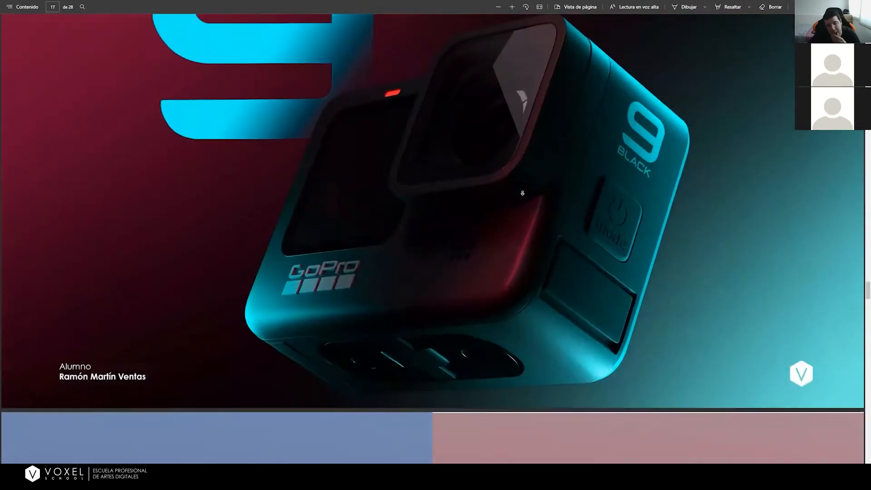
{"action": "scroll", "coordinate": [523, 193], "scroll_direction": "down", "scroll_amount": 4}
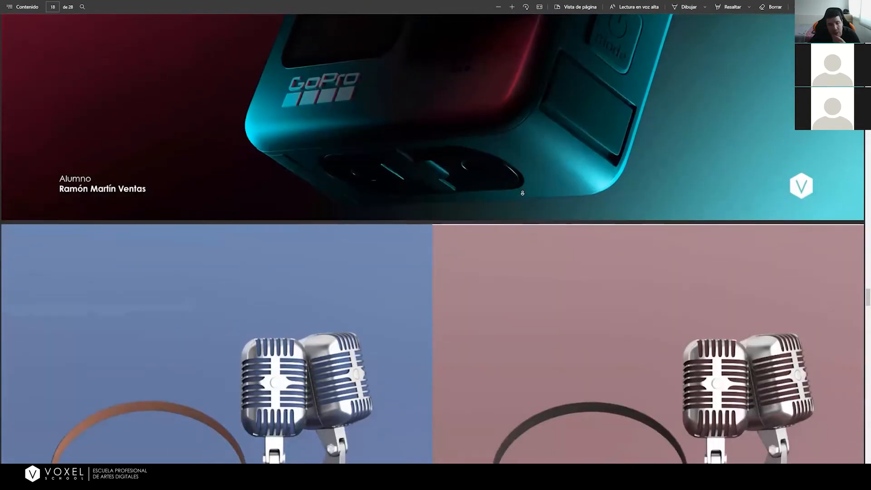
{"action": "scroll", "coordinate": [521, 191], "scroll_direction": "down", "scroll_amount": 3}
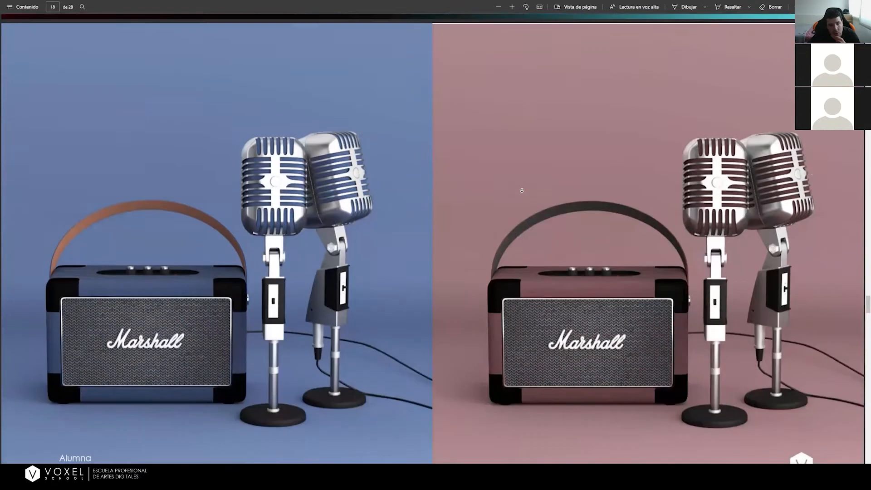
Step: Review the renders on pages 19 and 20, looking at the white Mavic Mini drone and the row of pastel headphones
{"action": "scroll", "coordinate": [522, 191], "scroll_direction": "down", "scroll_amount": 4}
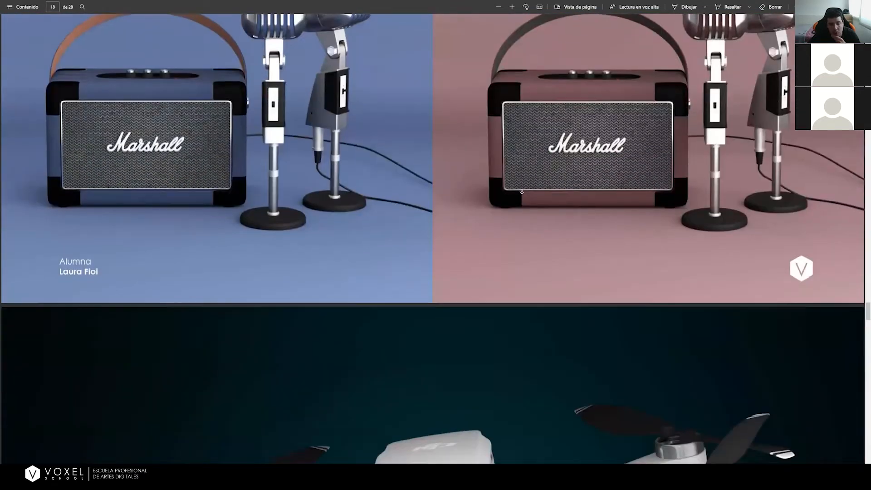
{"action": "scroll", "coordinate": [522, 192], "scroll_direction": "down", "scroll_amount": 4}
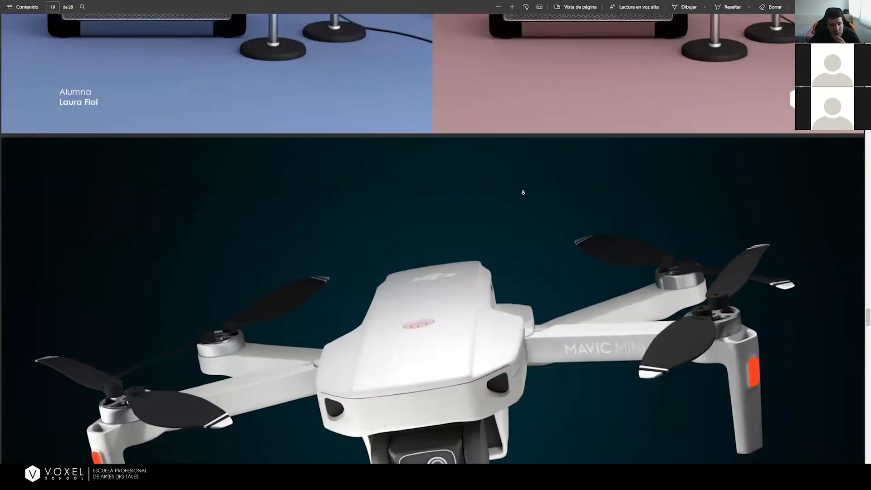
{"action": "scroll", "coordinate": [522, 193], "scroll_direction": "down", "scroll_amount": 4}
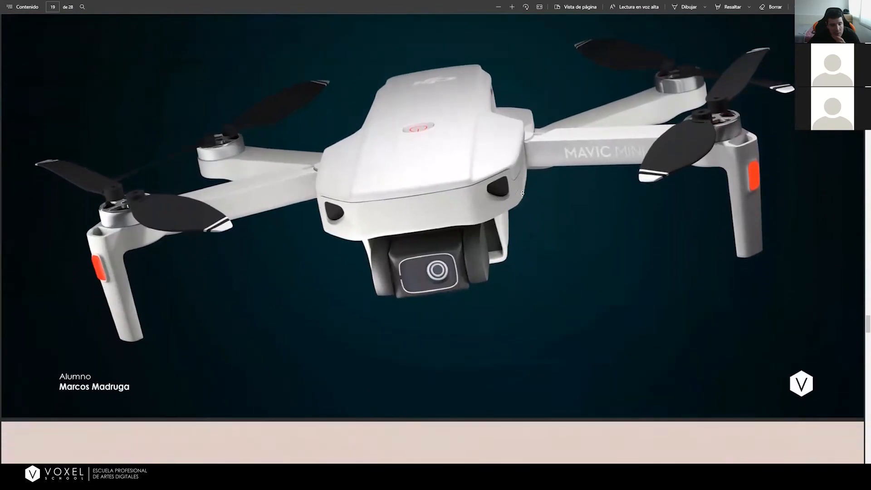
{"action": "scroll", "coordinate": [523, 194], "scroll_direction": "down", "scroll_amount": 5}
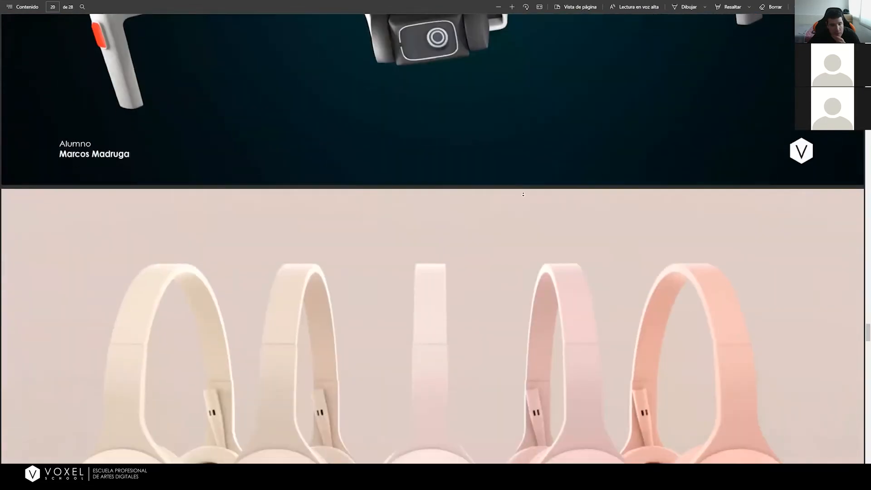
{"action": "scroll", "coordinate": [523, 194], "scroll_direction": "down", "scroll_amount": 3}
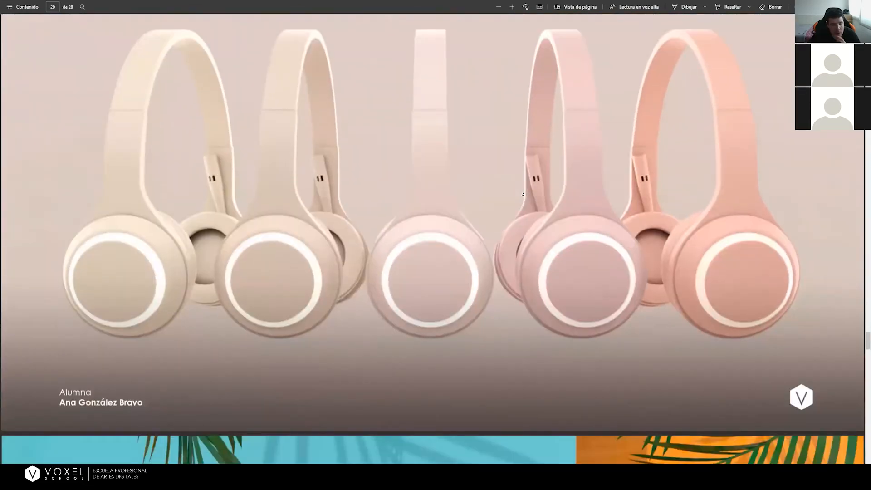
Step: Examine the renders on pages 21 and 22: the blue rotary telephone with a cocktail and the BMW M4 with neon screens
{"action": "scroll", "coordinate": [522, 192], "scroll_direction": "down", "scroll_amount": 5}
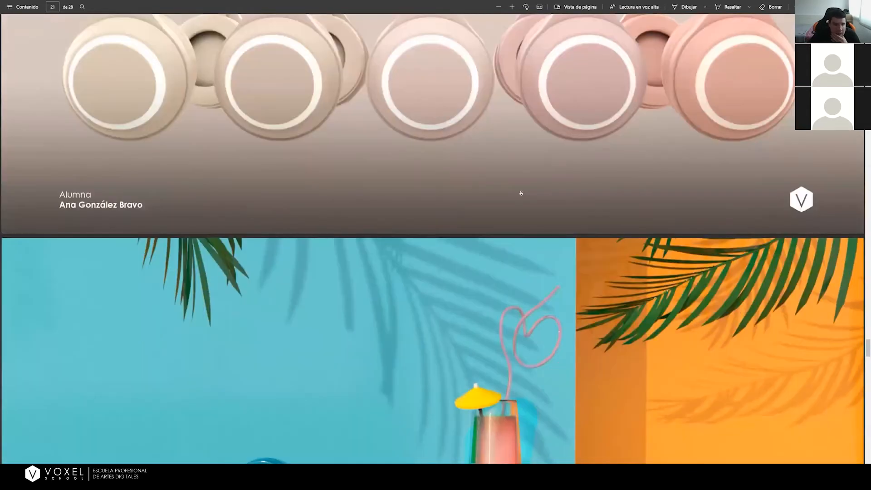
{"action": "scroll", "coordinate": [521, 193], "scroll_direction": "down", "scroll_amount": 4}
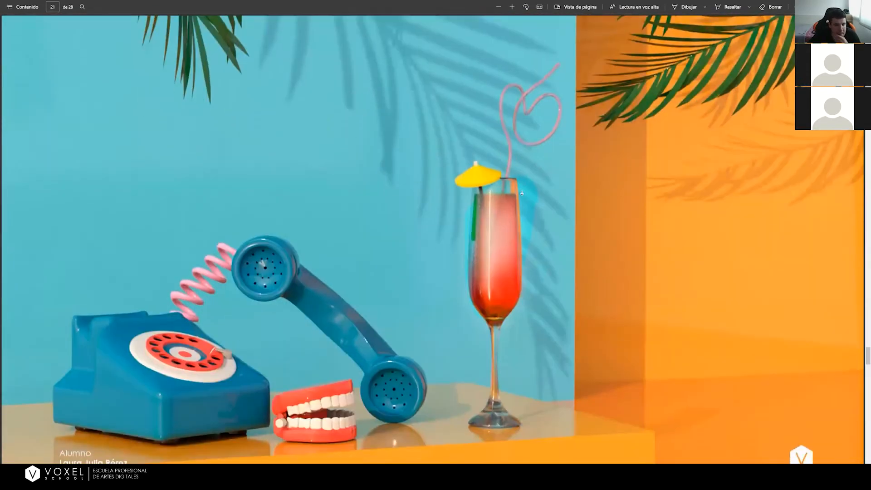
{"action": "scroll", "coordinate": [522, 194], "scroll_direction": "down", "scroll_amount": 2}
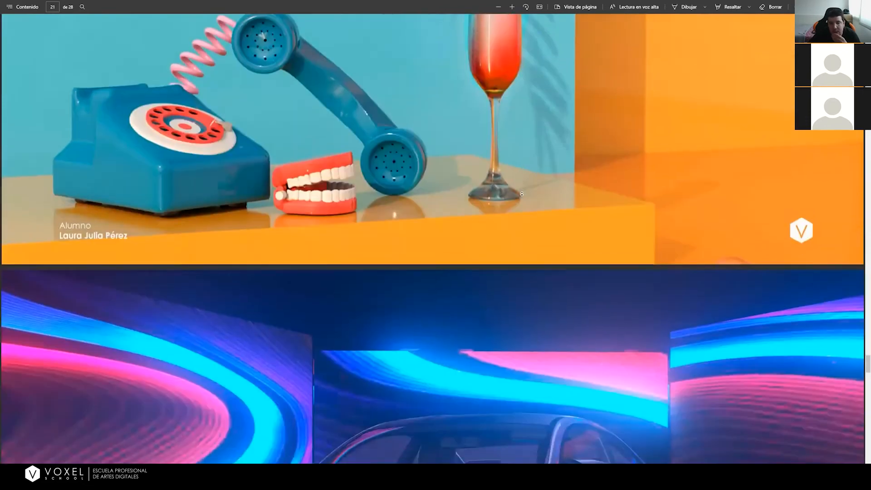
{"action": "scroll", "coordinate": [522, 194], "scroll_direction": "down", "scroll_amount": 2}
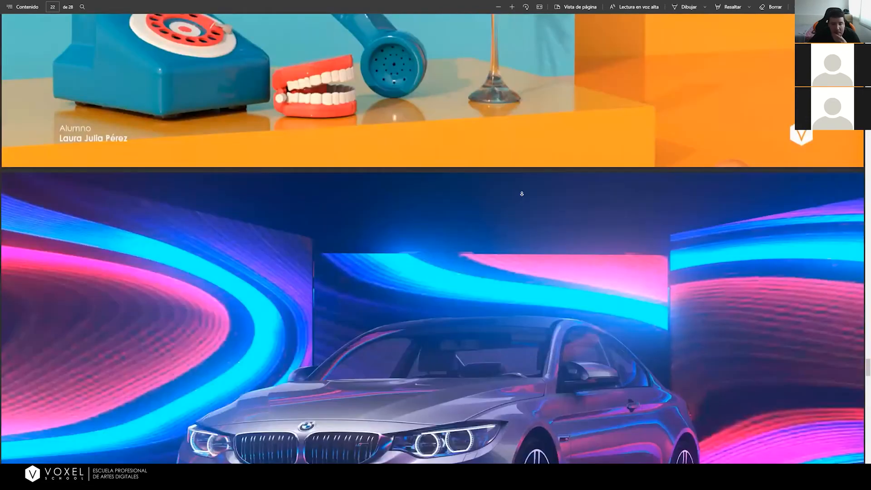
{"action": "scroll", "coordinate": [521, 194], "scroll_direction": "down", "scroll_amount": 3}
{"action": "scroll", "coordinate": [521, 194], "scroll_direction": "down", "scroll_amount": 3}
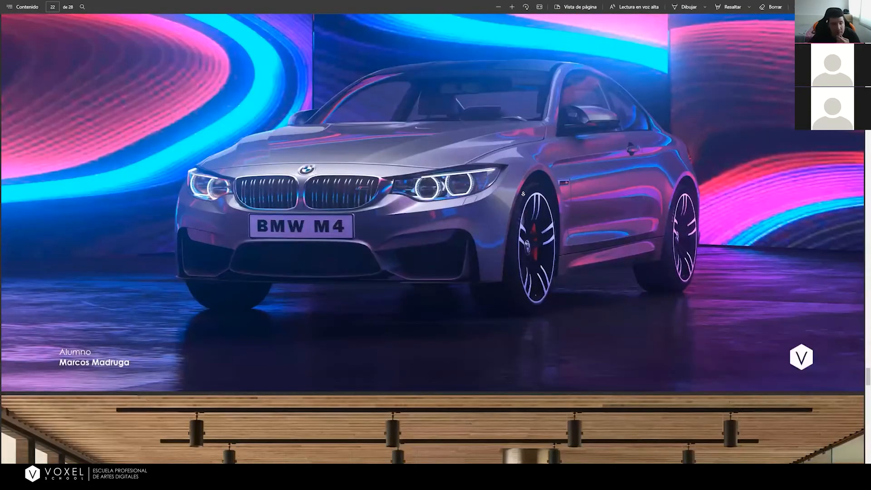
Step: Examine the renders on pages 23 and 24, covering the green island kitchen and the candlelit still life with old bottles and jugs
{"action": "scroll", "coordinate": [523, 193], "scroll_direction": "down", "scroll_amount": 3}
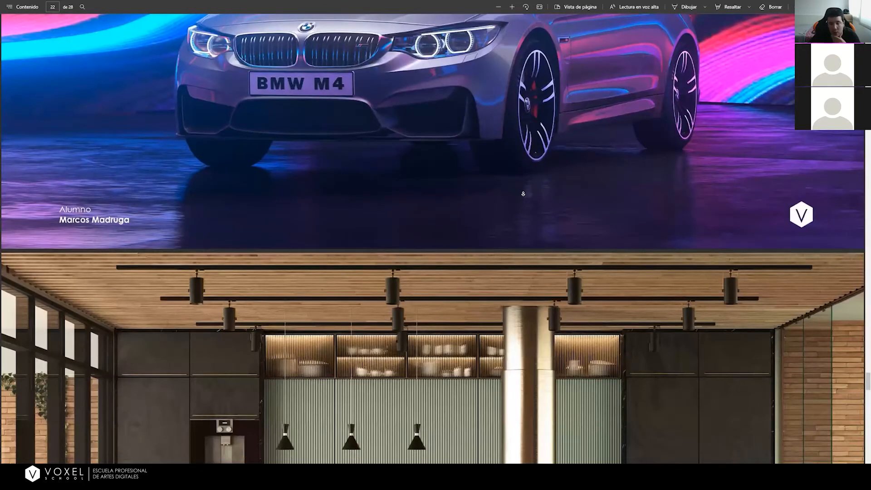
{"action": "scroll", "coordinate": [523, 194], "scroll_direction": "down", "scroll_amount": 4}
{"action": "scroll", "coordinate": [523, 194], "scroll_direction": "down", "scroll_amount": 4}
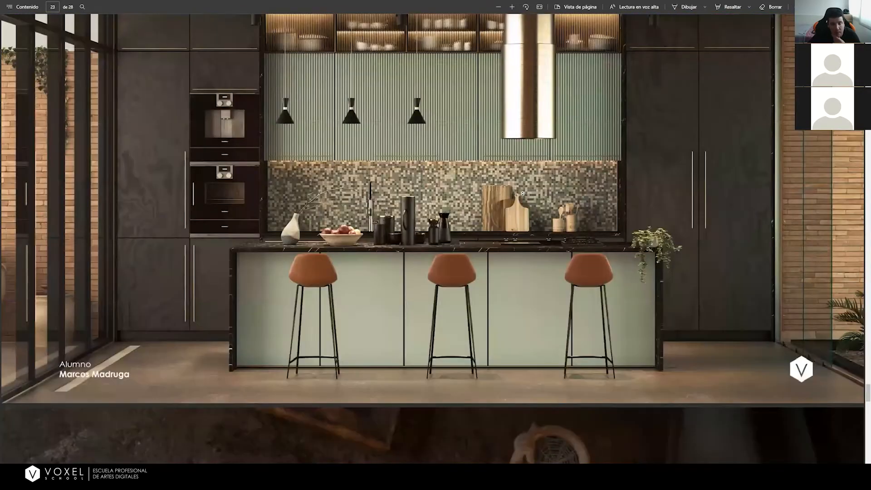
{"action": "scroll", "coordinate": [522, 194], "scroll_direction": "down", "scroll_amount": 4}
{"action": "scroll", "coordinate": [523, 193], "scroll_direction": "down", "scroll_amount": 4}
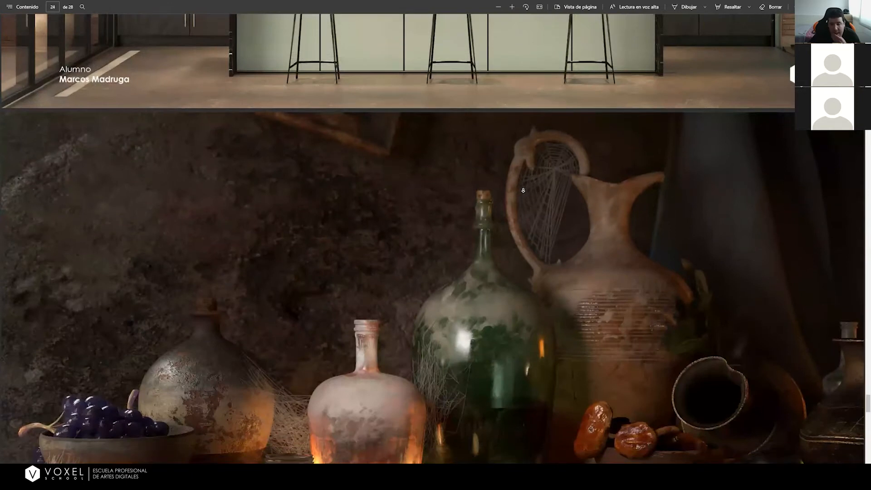
{"action": "scroll", "coordinate": [523, 191], "scroll_direction": "down", "scroll_amount": 4}
{"action": "scroll", "coordinate": [520, 191], "scroll_direction": "down", "scroll_amount": 3}
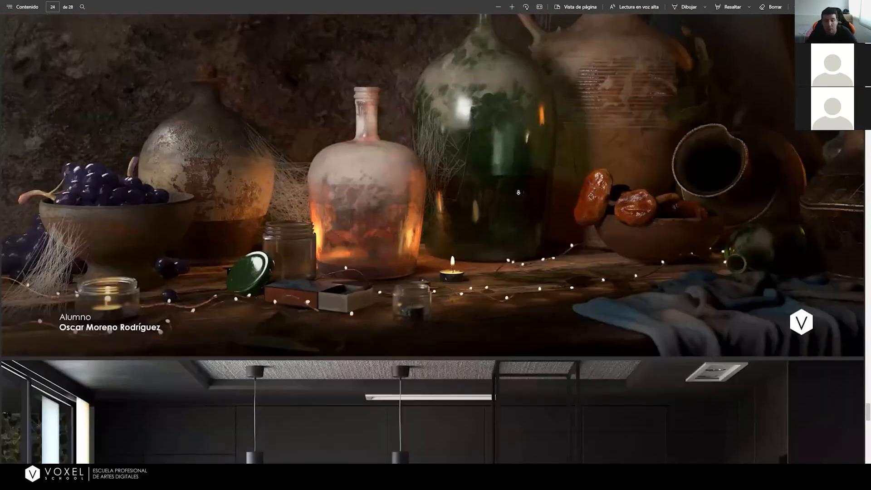
{"action": "scroll", "coordinate": [520, 190], "scroll_direction": "down", "scroll_amount": 3}
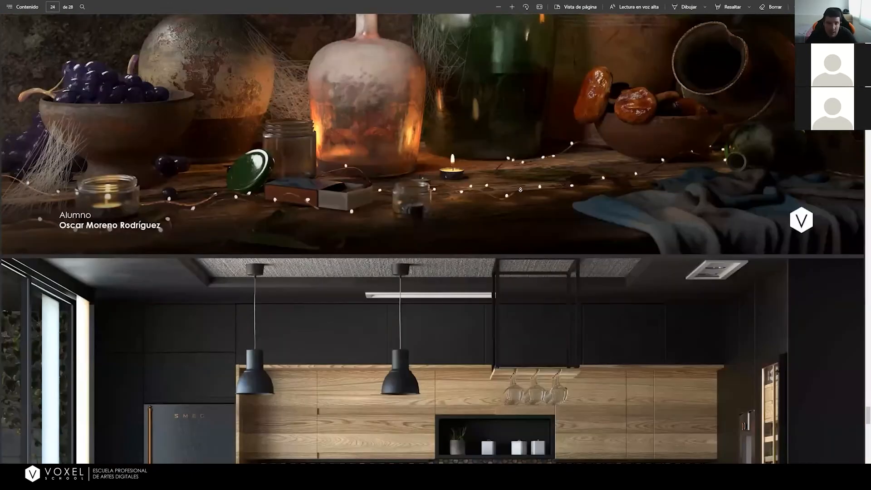
Step: Review the renders on pages 25 and 26: the dark kitchen with wood cabinets and the candelabra still life
{"action": "scroll", "coordinate": [520, 189], "scroll_direction": "down", "scroll_amount": 3}
{"action": "scroll", "coordinate": [521, 188], "scroll_direction": "down", "scroll_amount": 3}
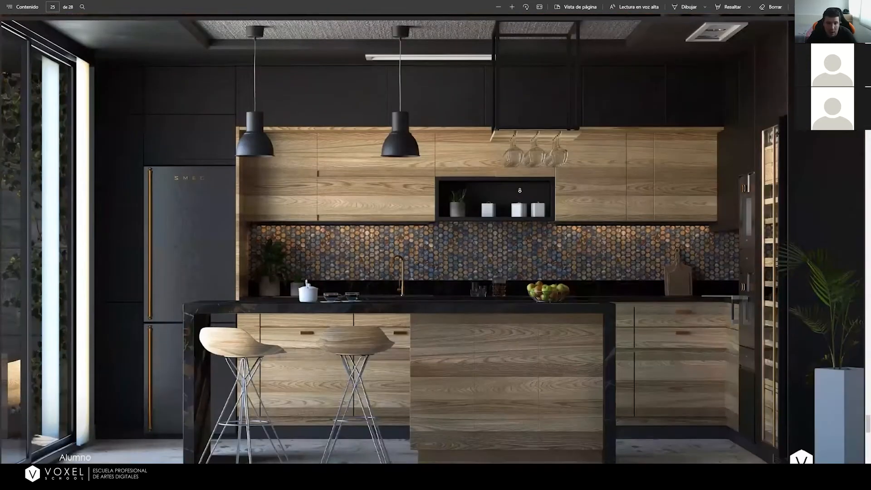
{"action": "scroll", "coordinate": [520, 189], "scroll_direction": "down", "scroll_amount": 2}
{"action": "scroll", "coordinate": [519, 190], "scroll_direction": "down", "scroll_amount": 6}
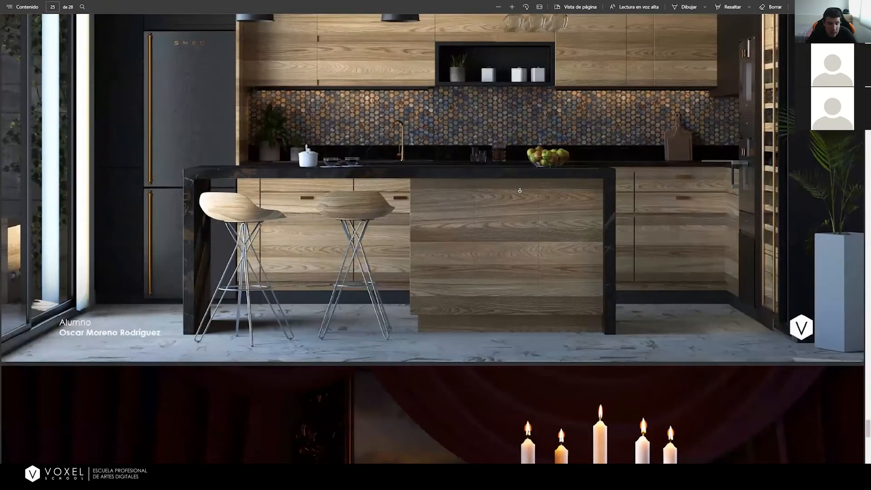
{"action": "scroll", "coordinate": [517, 193], "scroll_direction": "down", "scroll_amount": 3}
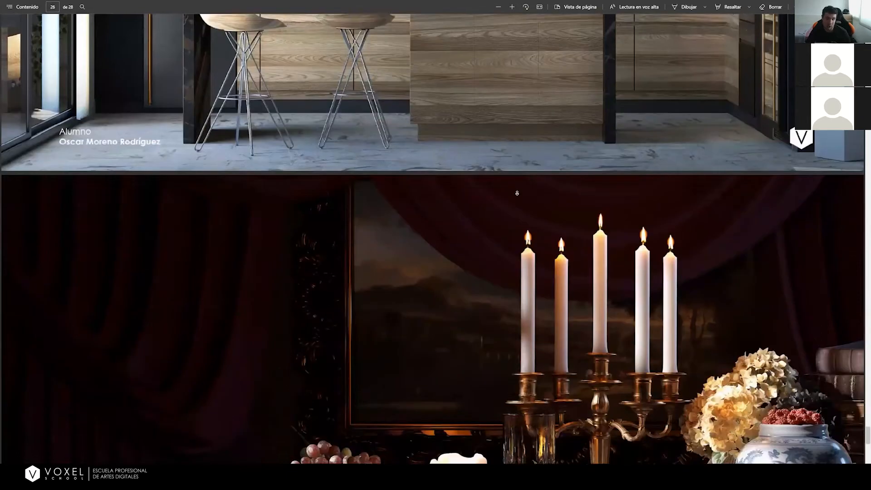
{"action": "scroll", "coordinate": [504, 197], "scroll_direction": "down", "scroll_amount": 1}
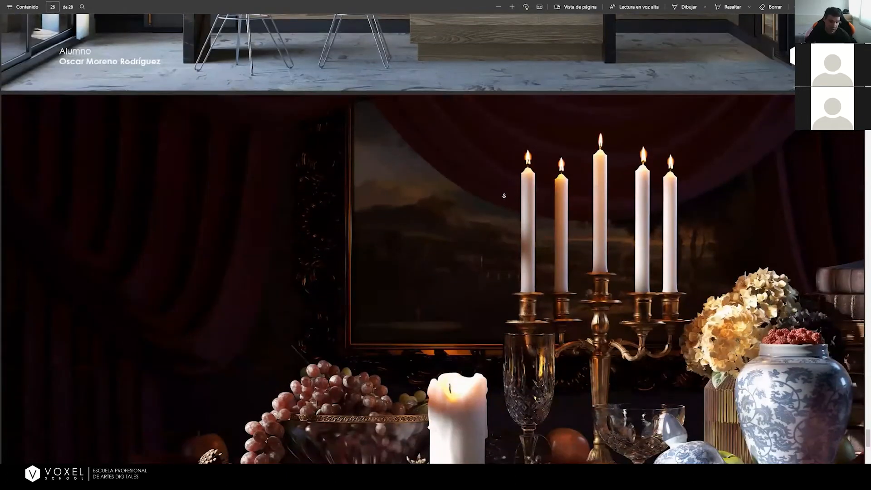
{"action": "scroll", "coordinate": [504, 196], "scroll_direction": "down", "scroll_amount": 3}
{"action": "scroll", "coordinate": [508, 194], "scroll_direction": "down", "scroll_amount": 3}
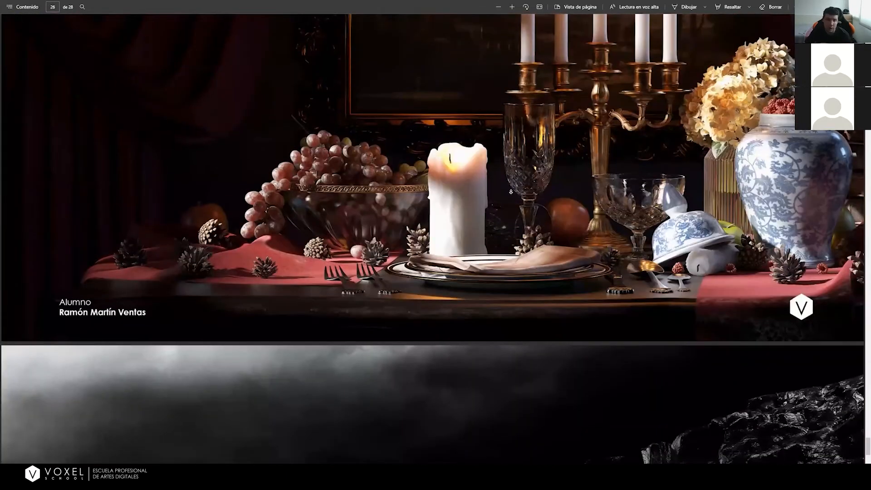
Step: Review the renders on pages 27 and 28: the dark Audi among rocks and the poolside tree before a blurred dining area
{"action": "scroll", "coordinate": [510, 192], "scroll_direction": "down", "scroll_amount": 8}
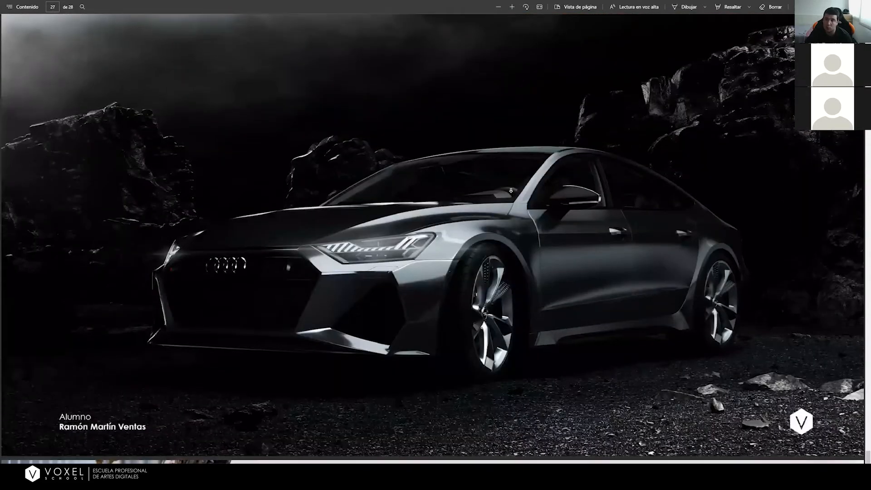
{"action": "scroll", "coordinate": [511, 195], "scroll_direction": "down", "scroll_amount": 5}
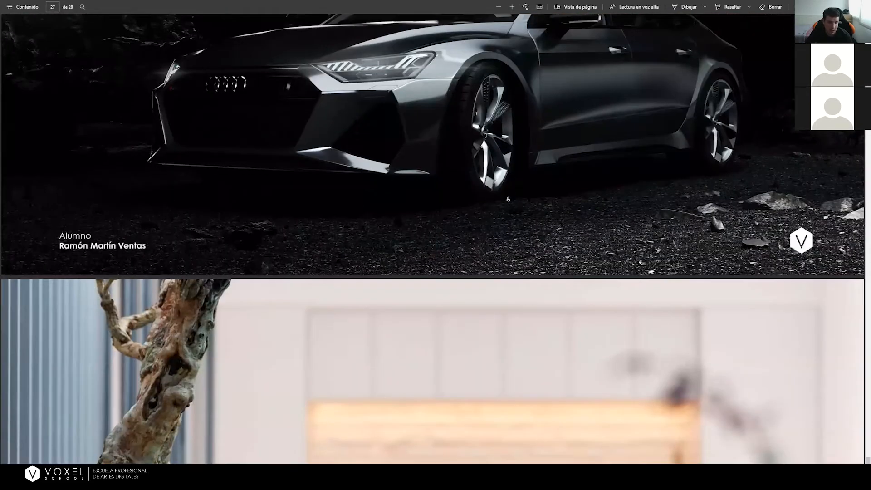
{"action": "scroll", "coordinate": [508, 199], "scroll_direction": "down", "scroll_amount": 7}
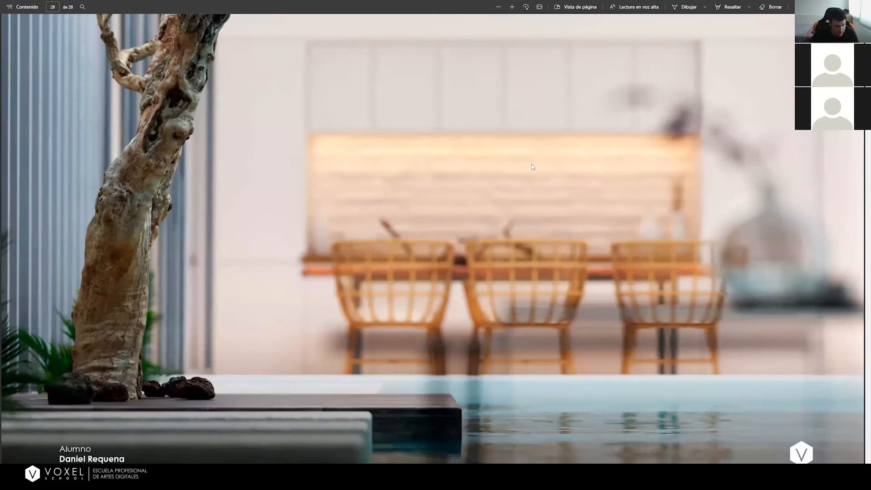
Step: Exit full-screen view and close the portfolio PDF
{"action": "key", "text": "F11"}
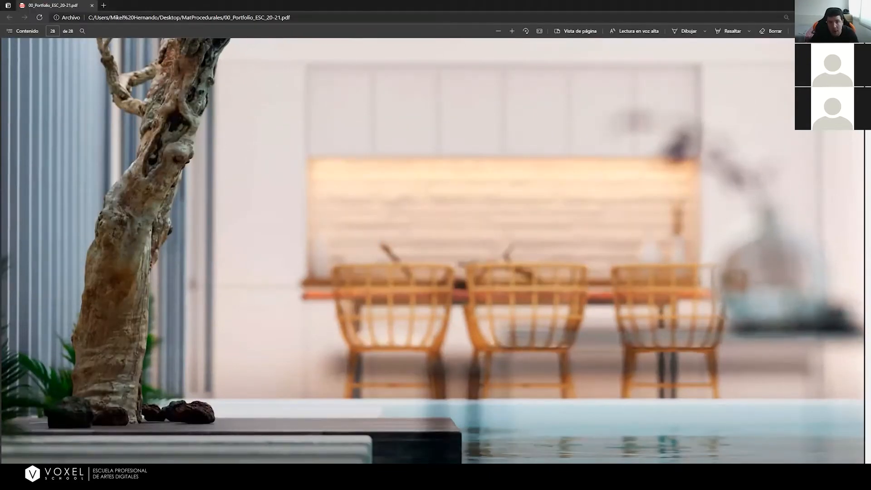
{"action": "left_click", "coordinate": [91, 5]}
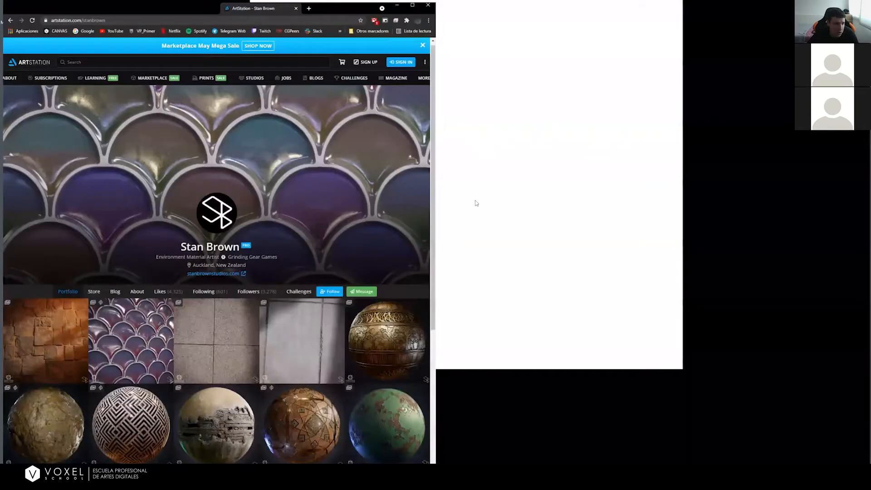
Step: Open the artwork "Ref Recreation: Scale Wall Tile - Substance Designer" on ArtStation and view it in the enlarged browser window
{"action": "left_click_drag", "start_coordinate": [450, 138], "coordinate": [432, 136]}
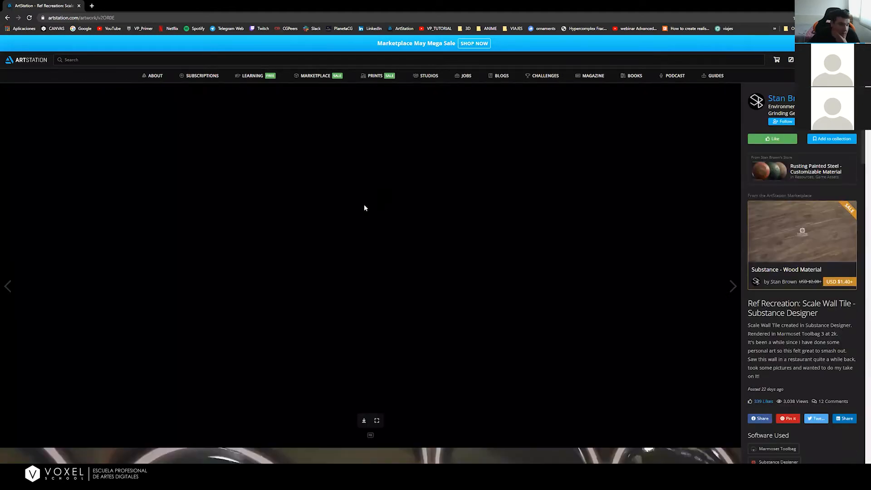
{"action": "middle_click", "coordinate": [385, 245]}
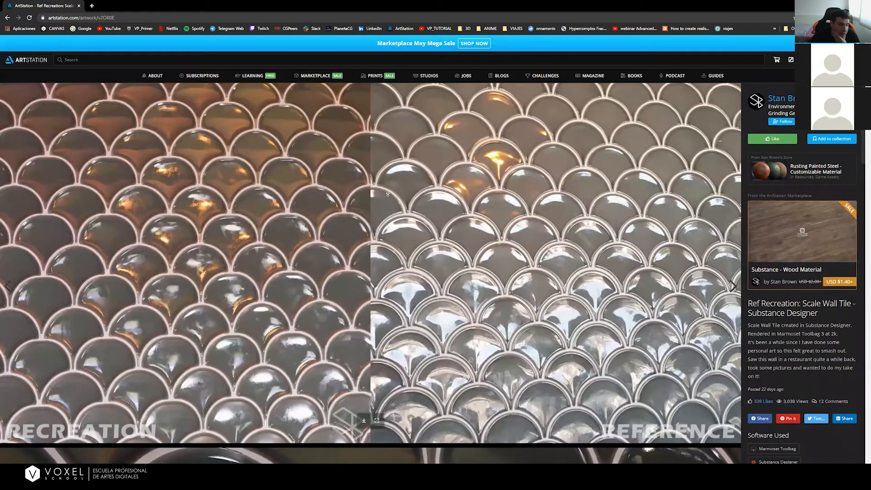
{"action": "scroll", "coordinate": [391, 202], "scroll_direction": "down", "scroll_amount": 1}
{"action": "scroll", "coordinate": [351, 178], "scroll_direction": "up", "scroll_amount": 1}
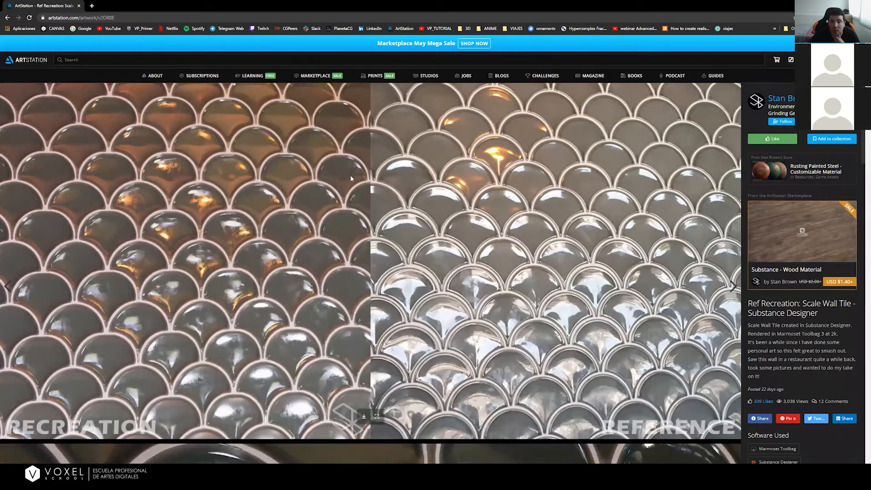
{"action": "left_click", "coordinate": [146, 18]}
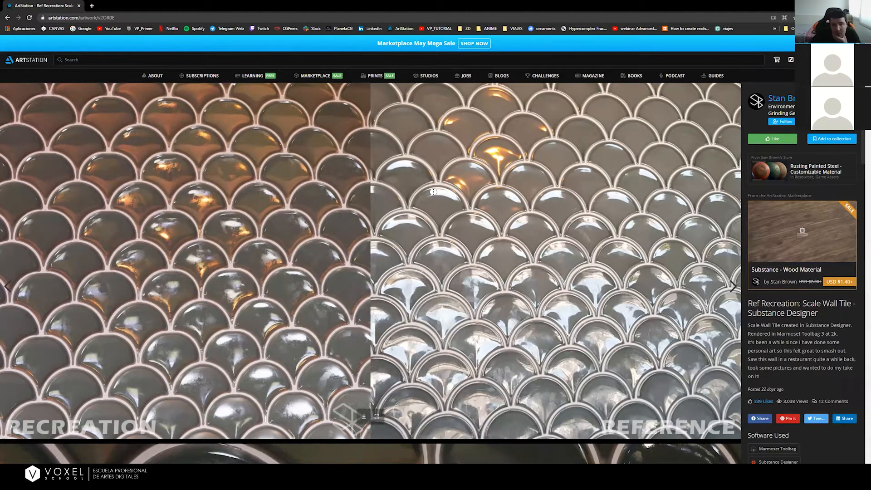
Step: Compare the scale tile recreation with its reference photo, including the close-up render below them
{"action": "scroll", "coordinate": [431, 231], "scroll_direction": "down", "scroll_amount": 1}
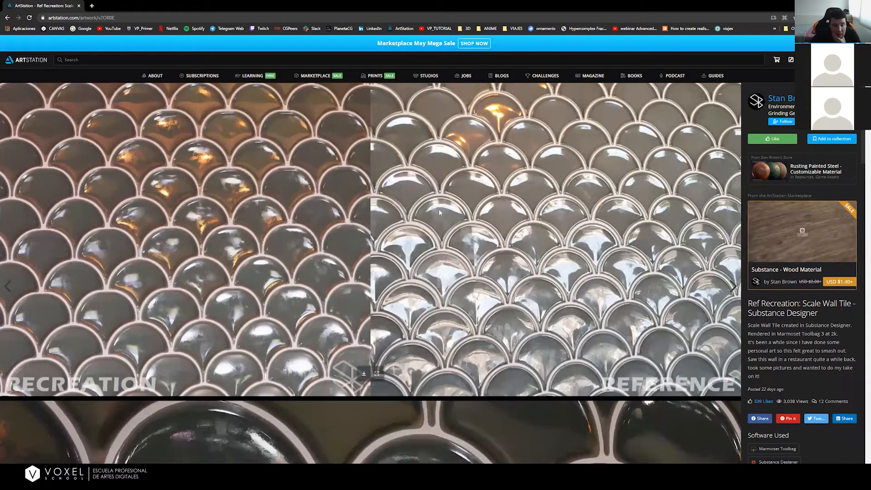
{"action": "scroll", "coordinate": [437, 190], "scroll_direction": "up", "scroll_amount": 1}
{"action": "scroll", "coordinate": [436, 189], "scroll_direction": "down", "scroll_amount": 1}
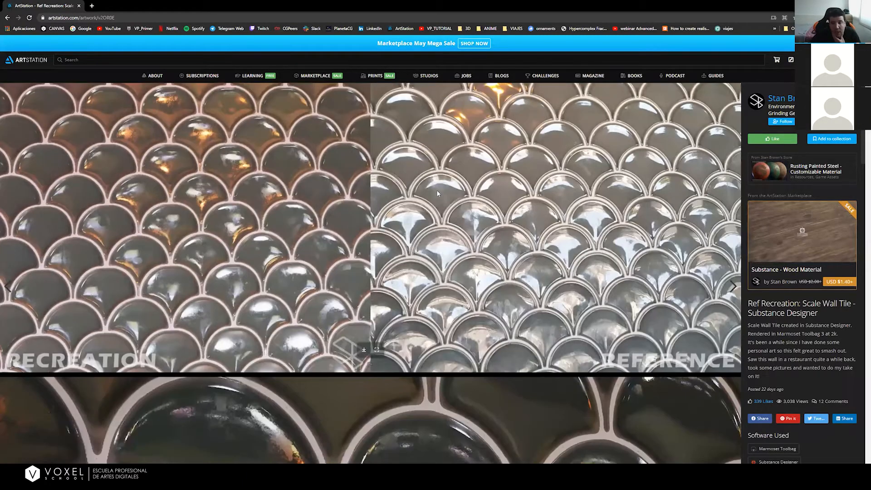
{"action": "scroll", "coordinate": [436, 189], "scroll_direction": "down", "scroll_amount": 1}
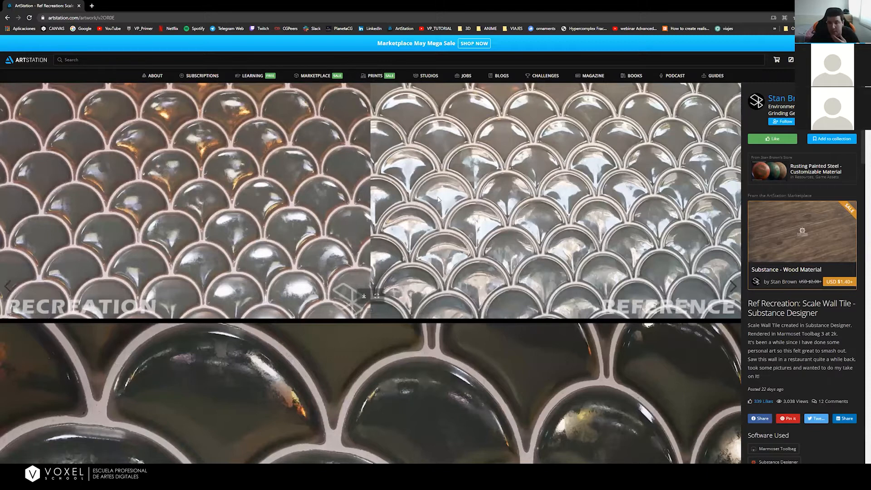
{"action": "scroll", "coordinate": [443, 211], "scroll_direction": "down", "scroll_amount": 1}
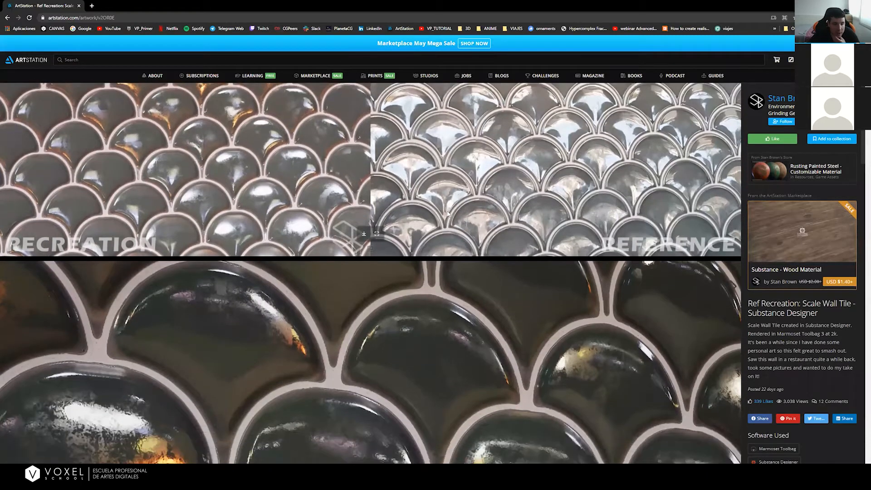
{"action": "scroll", "coordinate": [458, 206], "scroll_direction": "up", "scroll_amount": 1}
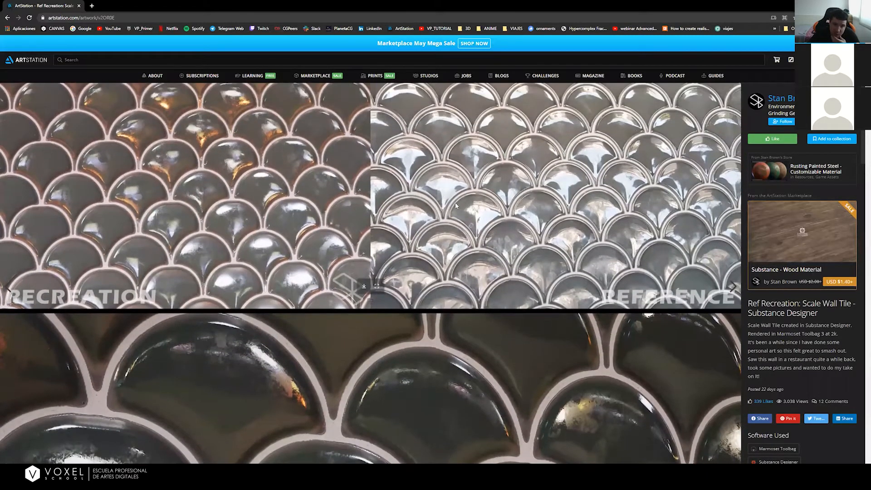
{"action": "scroll", "coordinate": [455, 201], "scroll_direction": "down", "scroll_amount": 1}
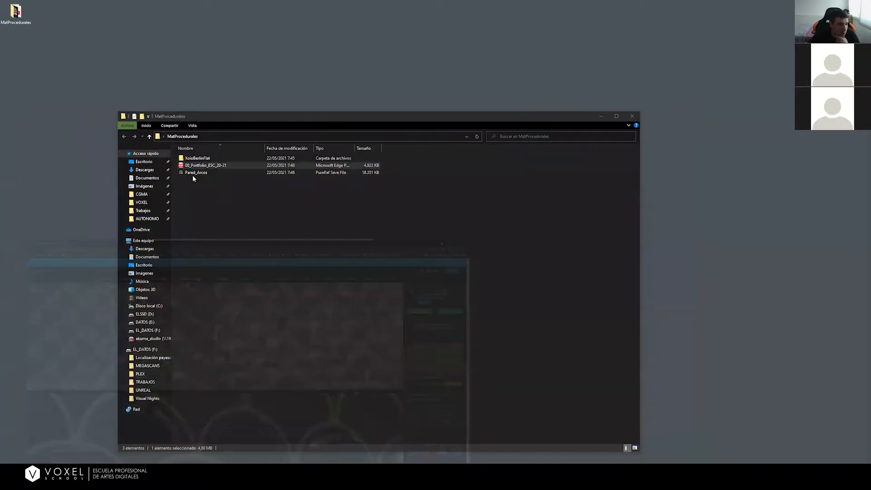
Step: Open the Pared_Arcos PureRef file from the MatProcedurales folder and enlarge its window to show all the reference images
{"action": "double_click", "coordinate": [192, 175]}
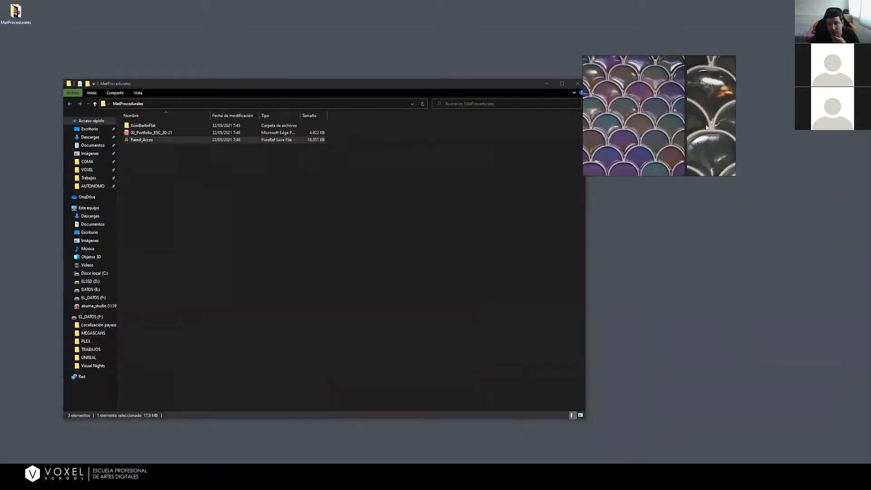
{"action": "middle_click_drag", "start_coordinate": [663, 88], "coordinate": [666, 53]}
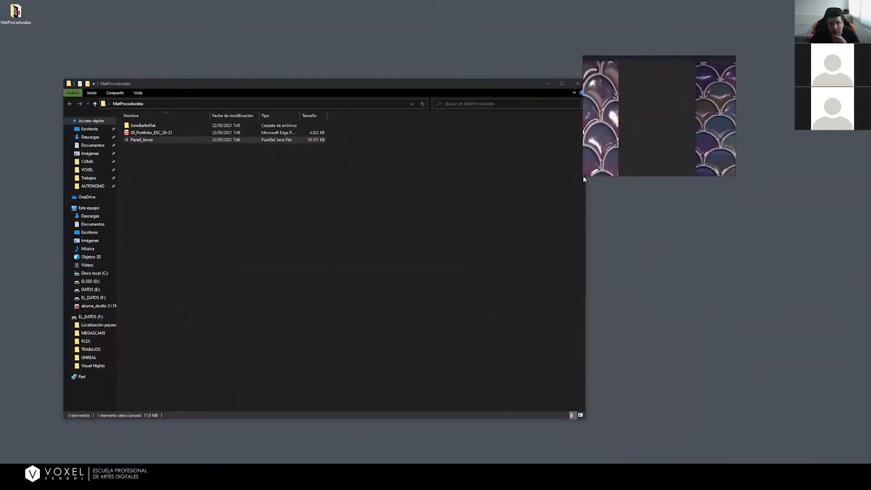
{"action": "left_click_drag", "start_coordinate": [582, 176], "coordinate": [405, 287]}
{"action": "middle_click_drag", "start_coordinate": [620, 206], "coordinate": [517, 155]}
{"action": "middle_click_drag", "start_coordinate": [585, 149], "coordinate": [494, 130]}
{"action": "scroll", "coordinate": [612, 163], "scroll_direction": "down", "scroll_amount": 4}
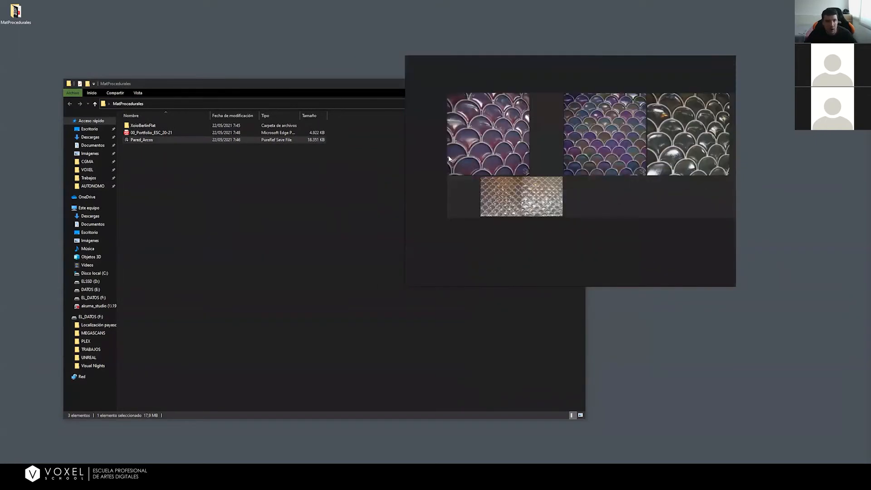
Step: Select all the reference images on the board and pack them into a compact arrangement
{"action": "scroll", "coordinate": [610, 160], "scroll_direction": "up", "scroll_amount": 2}
{"action": "left_click_drag", "start_coordinate": [462, 268], "coordinate": [720, 153]}
{"action": "key", "text": "ctrl+p"}
{"action": "left_click", "coordinate": [690, 175]}
{"action": "middle_click_drag", "start_coordinate": [592, 190], "coordinate": [640, 167]}
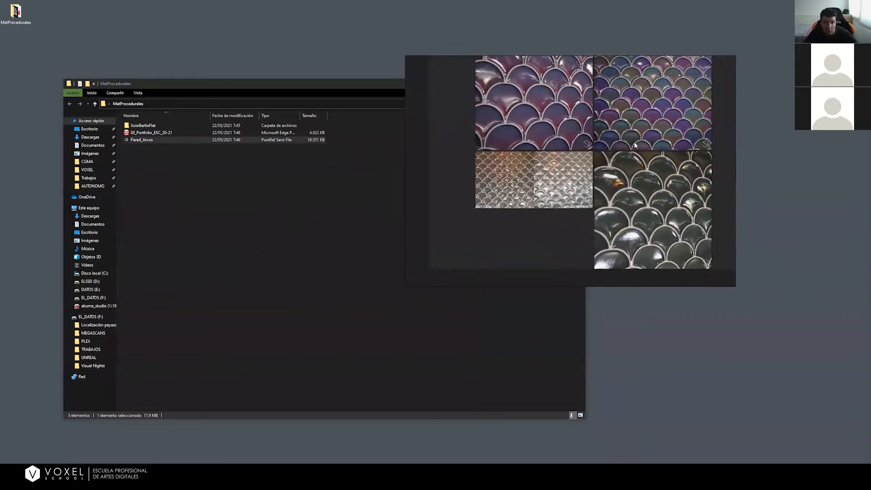
Step: View the dark glazed tile image up close and maximize the MatProcedurales folder window behind the reference board
{"action": "scroll", "coordinate": [616, 167], "scroll_direction": "up", "scroll_amount": 2}
{"action": "scroll", "coordinate": [613, 168], "scroll_direction": "up", "scroll_amount": 4}
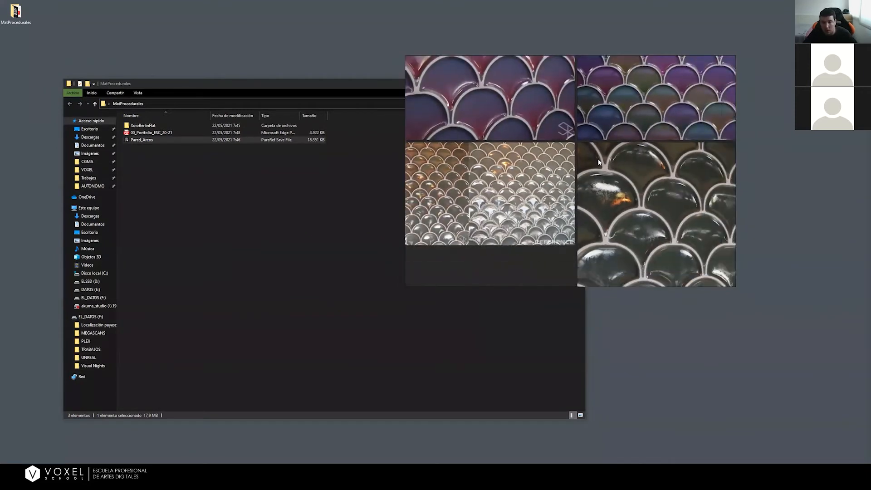
{"action": "scroll", "coordinate": [601, 161], "scroll_direction": "up", "scroll_amount": 5}
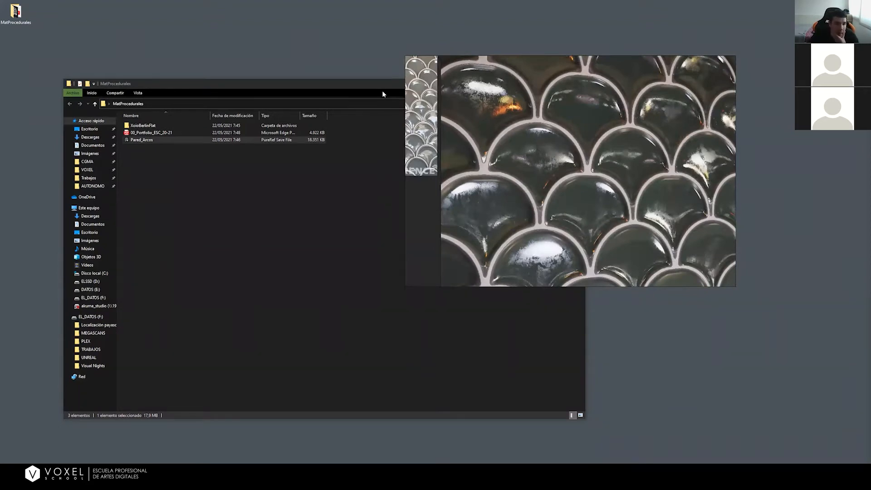
{"action": "left_click_drag", "start_coordinate": [381, 85], "coordinate": [258, 303]}
{"action": "left_click", "coordinate": [381, 298]}
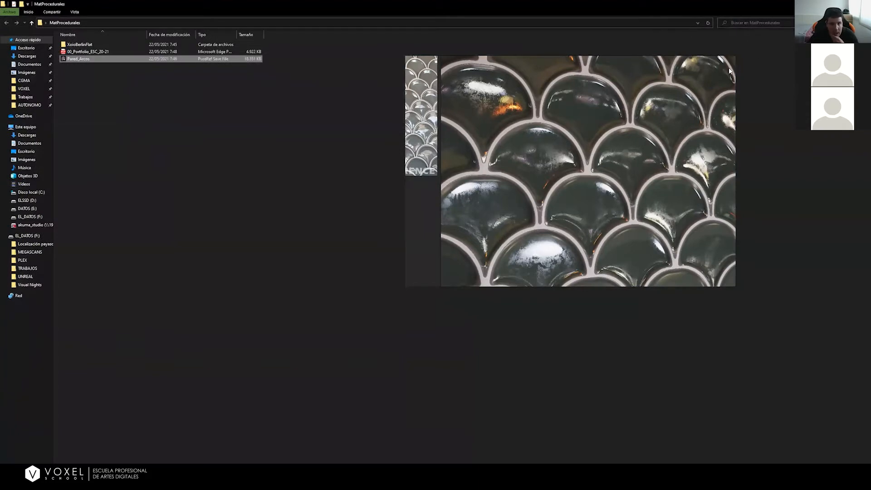
Step: Compare the dark glazed tile close-up with the purple-red tile image and the recreation-reference pair on the board
{"action": "middle_click_drag", "start_coordinate": [583, 179], "coordinate": [629, 193]}
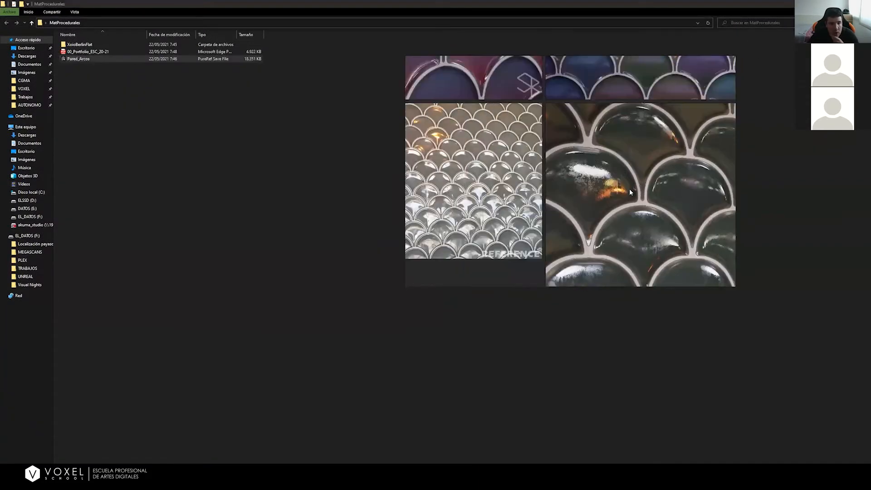
{"action": "middle_click_drag", "start_coordinate": [544, 122], "coordinate": [698, 164]}
{"action": "middle_click_drag", "start_coordinate": [558, 87], "coordinate": [601, 119]}
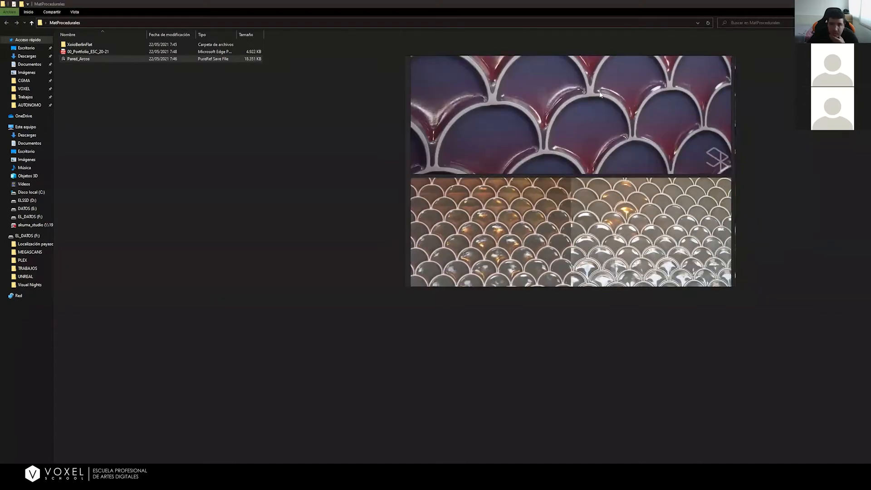
{"action": "scroll", "coordinate": [603, 169], "scroll_direction": "up", "scroll_amount": 4}
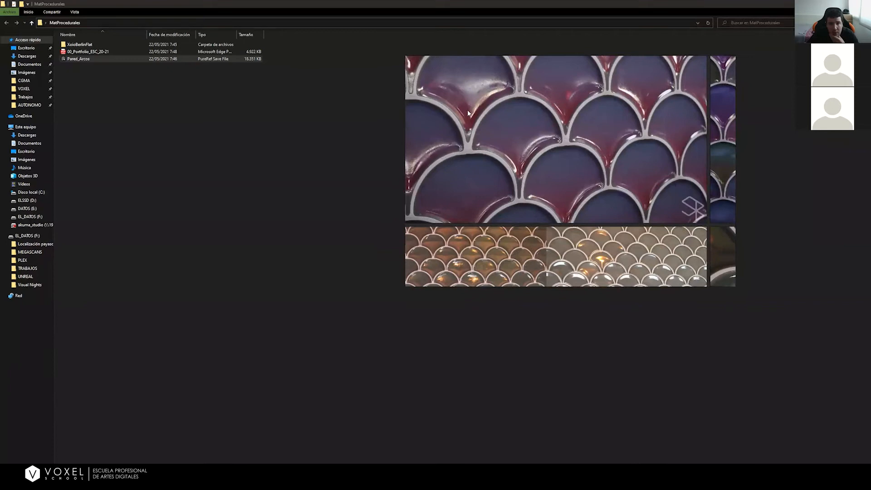
{"action": "middle_click_drag", "start_coordinate": [579, 154], "coordinate": [519, 106]}
{"action": "middle_click_drag", "start_coordinate": [724, 243], "coordinate": [557, 188]}
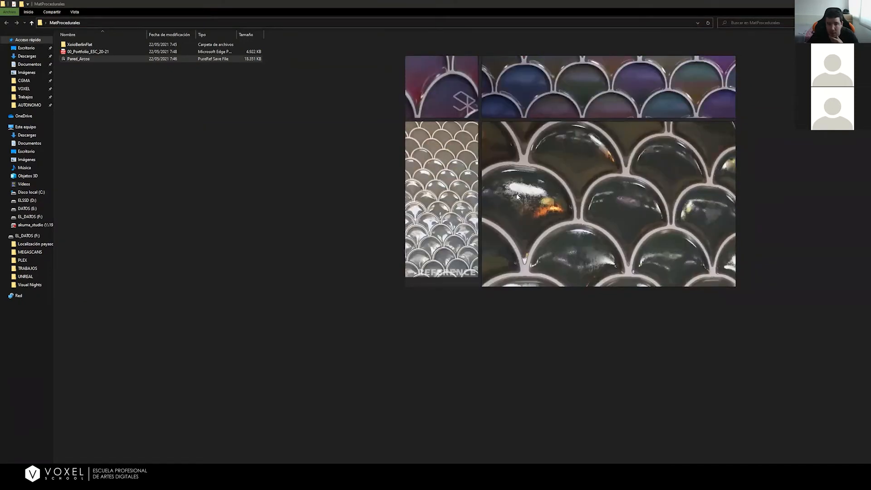
Step: Examine the purple-red tiles' shapes, grout and reflections up close, and return to the dark glazed tile image
{"action": "middle_click_drag", "start_coordinate": [503, 155], "coordinate": [553, 229]}
{"action": "middle_click_drag", "start_coordinate": [465, 107], "coordinate": [540, 140]}
{"action": "middle_click_drag", "start_coordinate": [497, 100], "coordinate": [563, 134]}
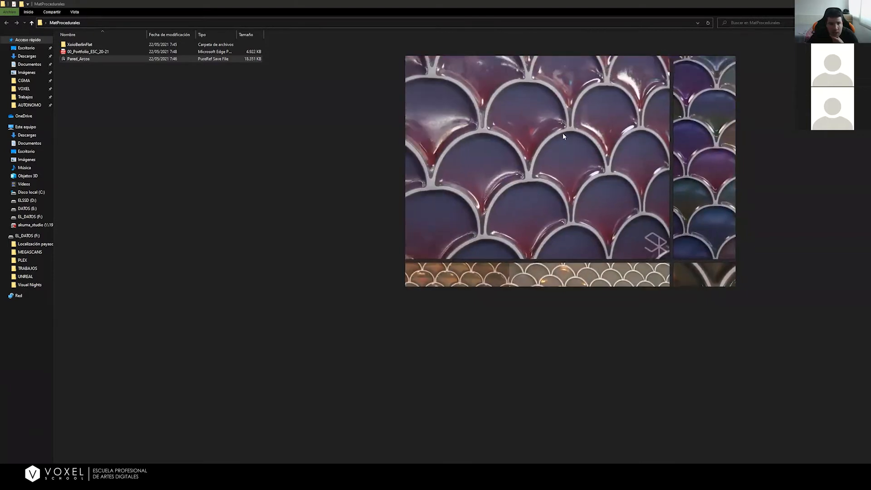
{"action": "scroll", "coordinate": [549, 140], "scroll_direction": "up", "scroll_amount": 2}
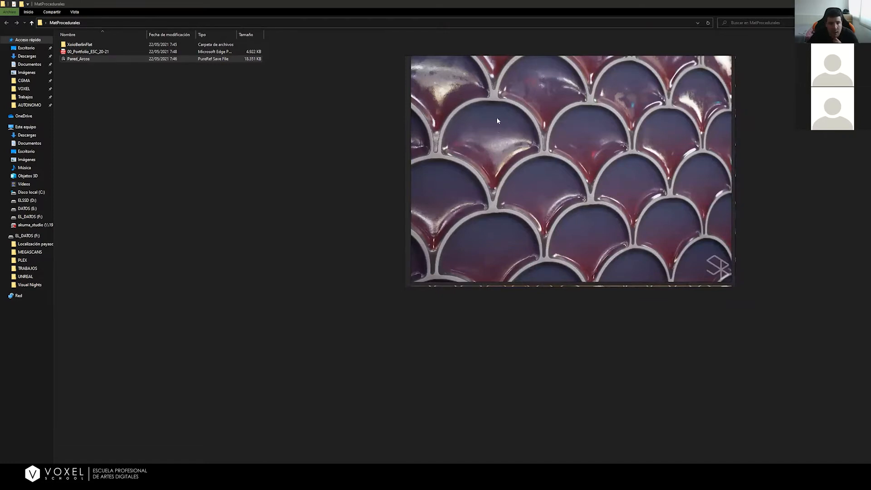
{"action": "middle_click_drag", "start_coordinate": [590, 160], "coordinate": [527, 141]}
{"action": "middle_click_drag", "start_coordinate": [724, 149], "coordinate": [439, 113]}
{"action": "middle_click_drag", "start_coordinate": [530, 153], "coordinate": [594, 59]}
{"action": "middle_click_drag", "start_coordinate": [437, 207], "coordinate": [516, 139]}
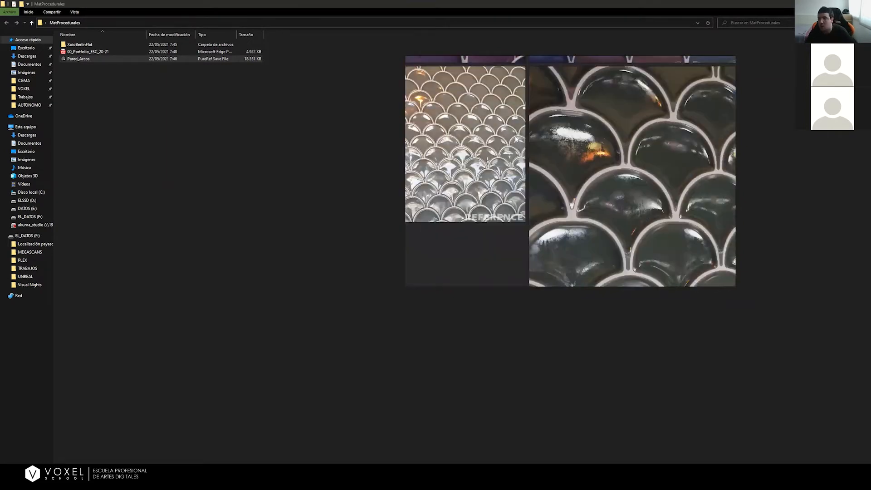
{"action": "middle_click_drag", "start_coordinate": [553, 163], "coordinate": [488, 132]}
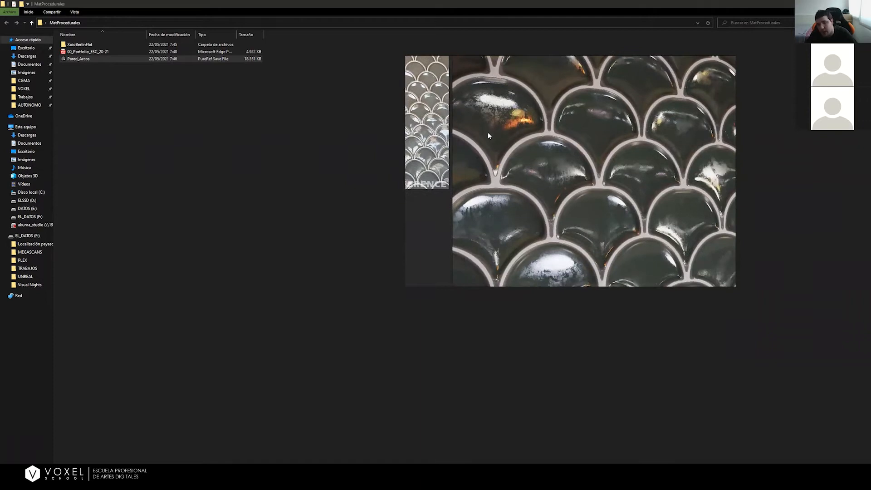
Step: Reframe the close-up of the dark glazed tiles on the reference board
{"action": "middle_click_drag", "start_coordinate": [620, 125], "coordinate": [546, 100]}
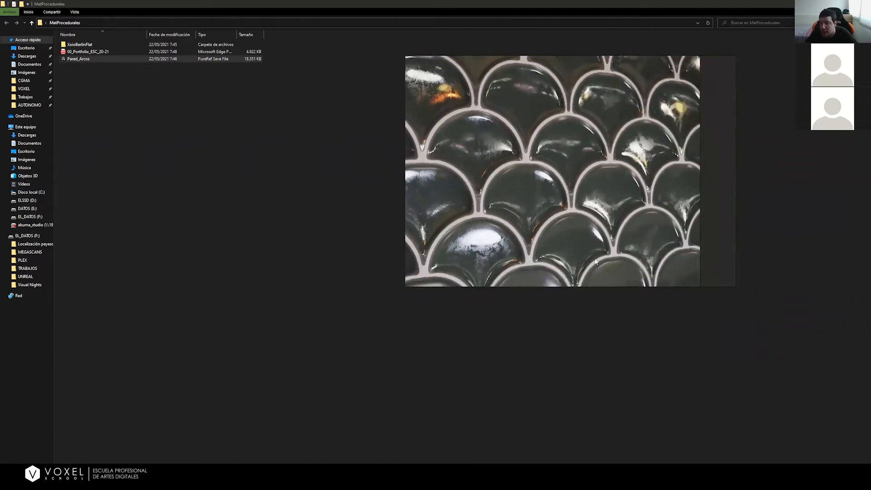
{"action": "middle_click_drag", "start_coordinate": [500, 156], "coordinate": [544, 164]}
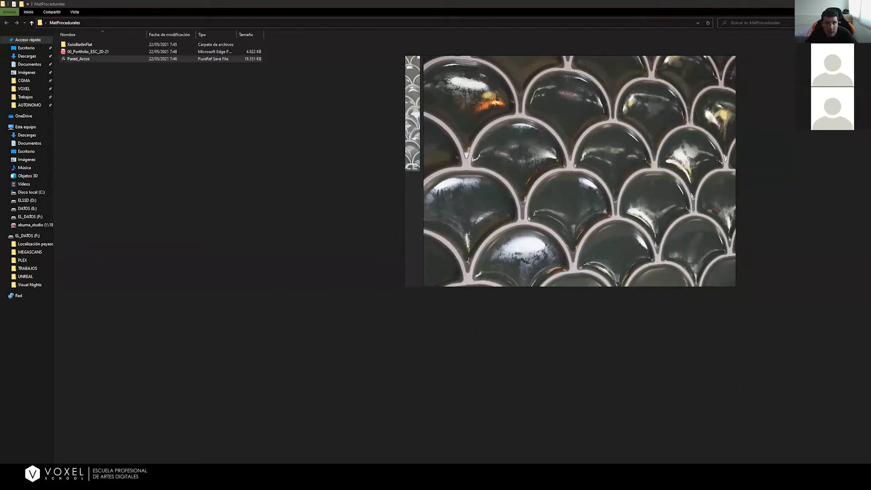
{"action": "middle_click_drag", "start_coordinate": [565, 151], "coordinate": [556, 143]}
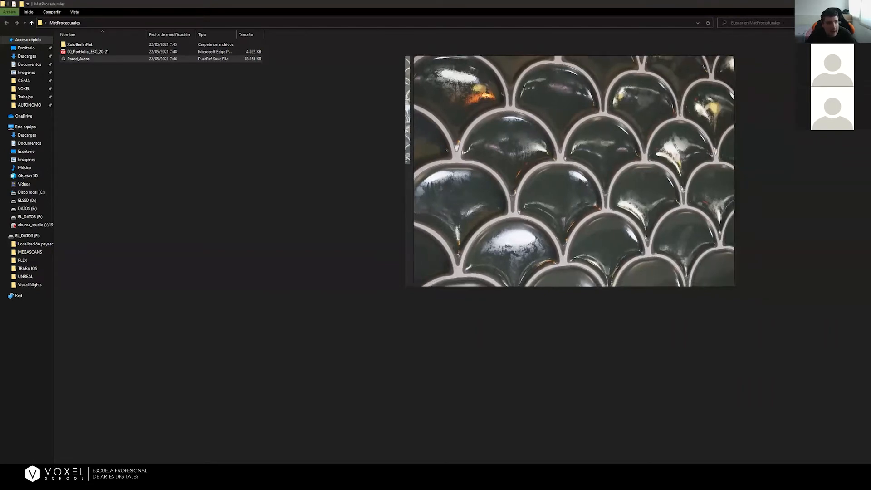
Step: Close the MatProcedurales folder window, then launch Substance Designer and bring it in front of the reference board
{"action": "left_click", "coordinate": [205, 209]}
{"action": "key", "text": "alt+F4"}
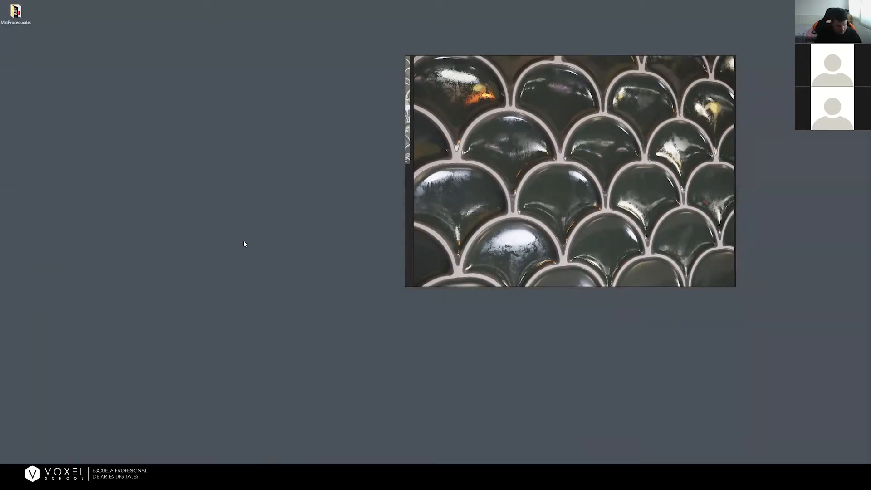
{"action": "key", "text": "super"}
{"action": "type", "text": "desig"}
{"action": "key", "text": "Return"}
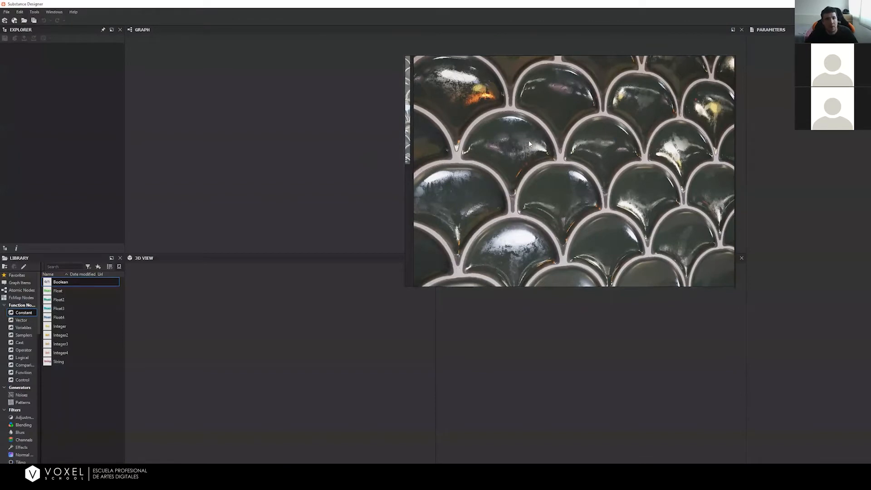
{"action": "right_click_drag", "start_coordinate": [571, 151], "coordinate": [594, 138]}
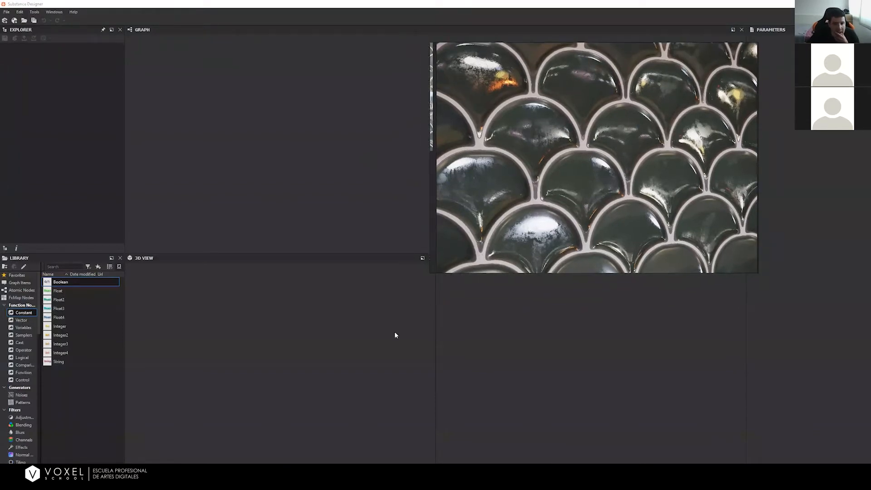
{"action": "key", "text": "alt+Tab"}
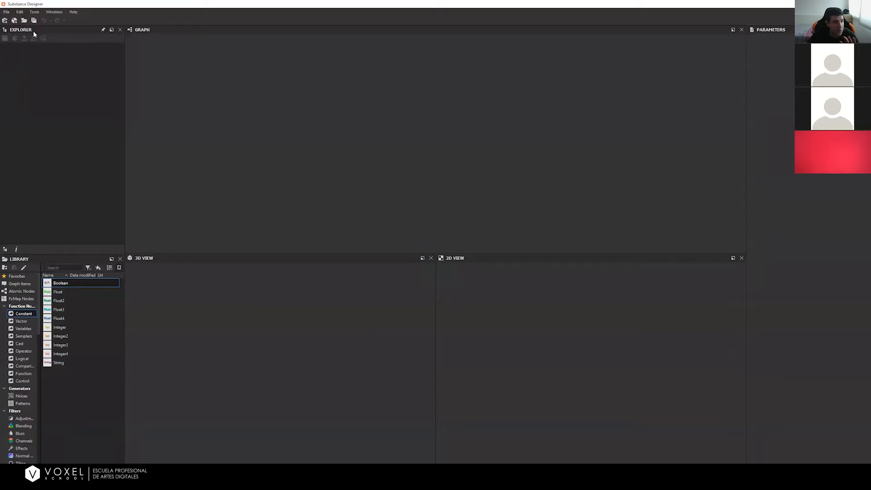
Step: Dock the Explorer above Parameters and resize the layout to give Parameters and the Graph more height
{"action": "left_click_drag", "start_coordinate": [26, 29], "coordinate": [790, 39]}
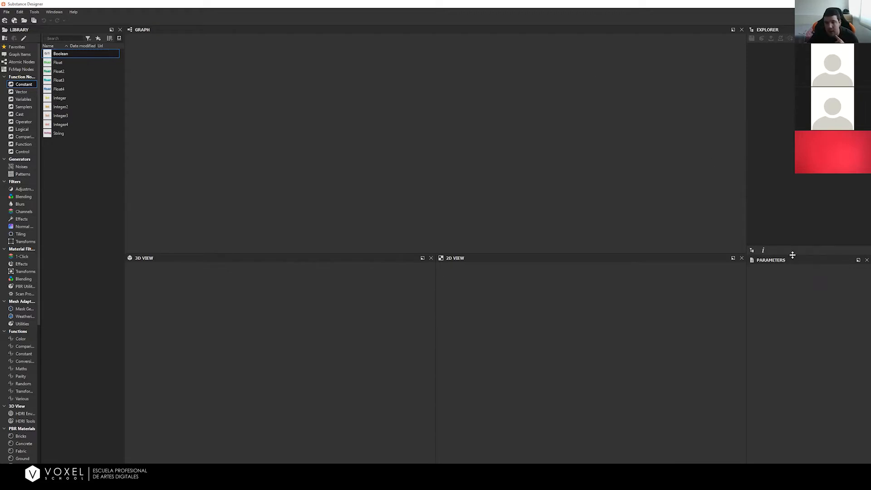
{"action": "left_click_drag", "start_coordinate": [794, 256], "coordinate": [769, 117]}
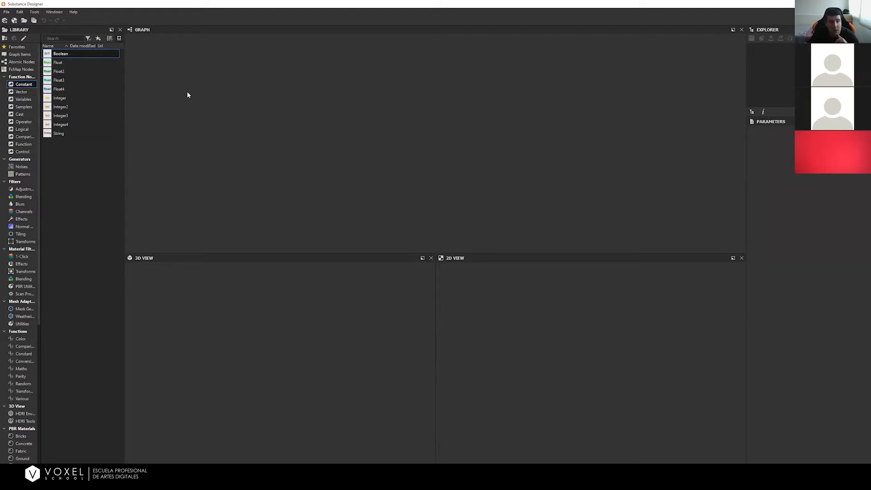
{"action": "left_click", "coordinate": [123, 152]}
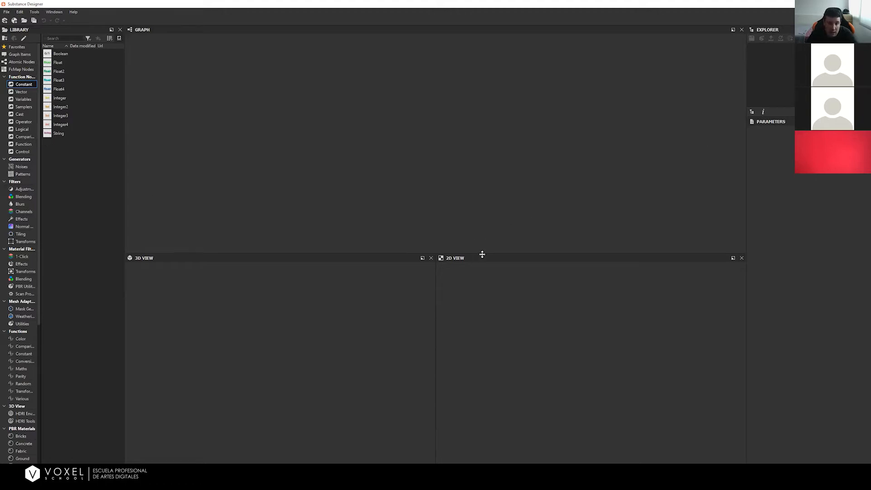
{"action": "left_click_drag", "start_coordinate": [485, 254], "coordinate": [486, 299]}
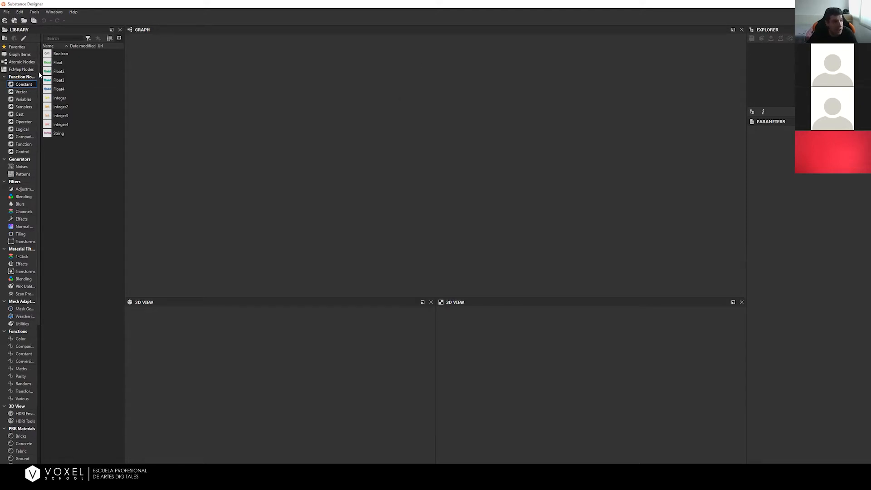
Step: Look through the library's category list, from function nodes and filters to PBR materials and mdl
{"action": "scroll", "coordinate": [36, 86], "scroll_direction": "down", "scroll_amount": 5}
{"action": "scroll", "coordinate": [42, 140], "scroll_direction": "down", "scroll_amount": 3}
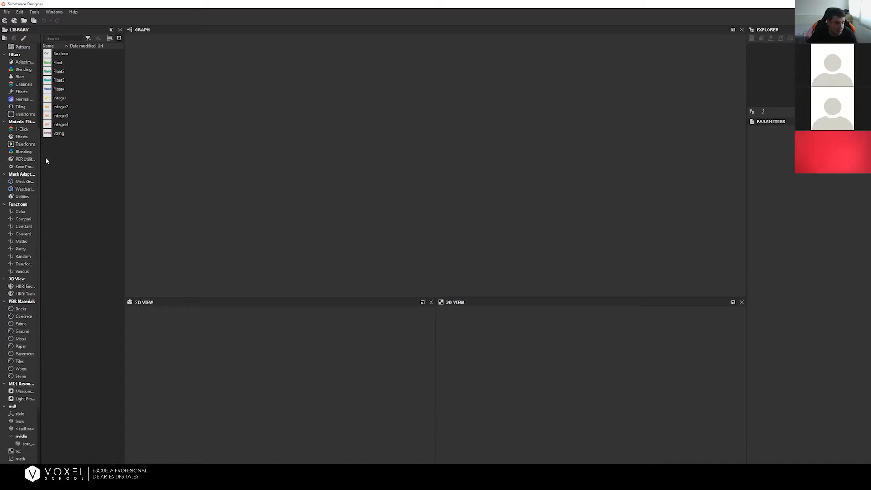
{"action": "scroll", "coordinate": [51, 185], "scroll_direction": "down", "scroll_amount": 2}
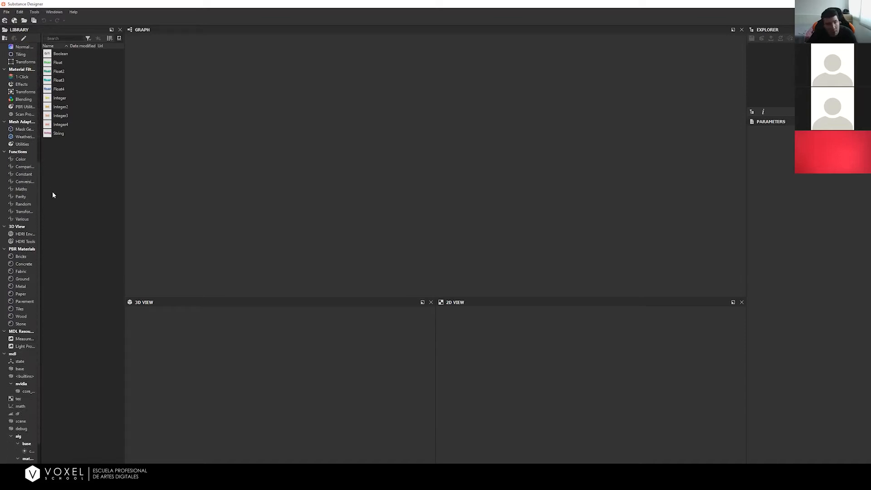
{"action": "scroll", "coordinate": [43, 211], "scroll_direction": "down", "scroll_amount": 2}
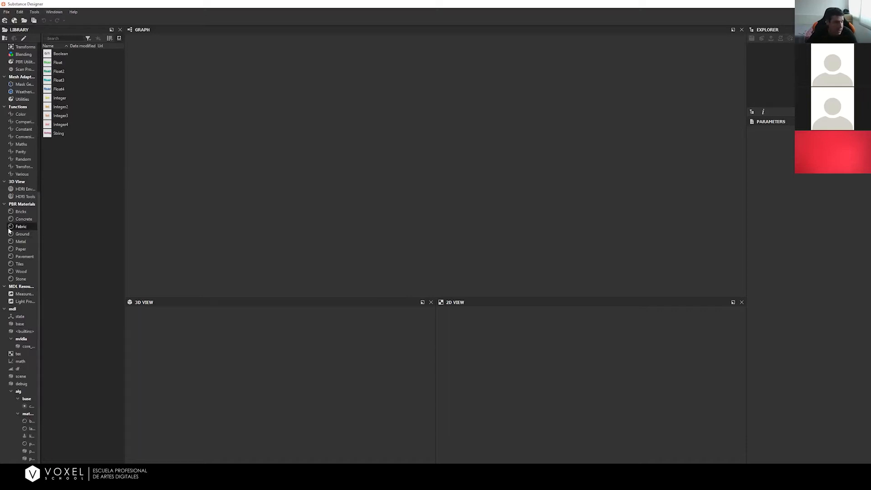
{"action": "scroll", "coordinate": [41, 189], "scroll_direction": "up", "scroll_amount": 1}
{"action": "scroll", "coordinate": [42, 181], "scroll_direction": "up", "scroll_amount": 10}
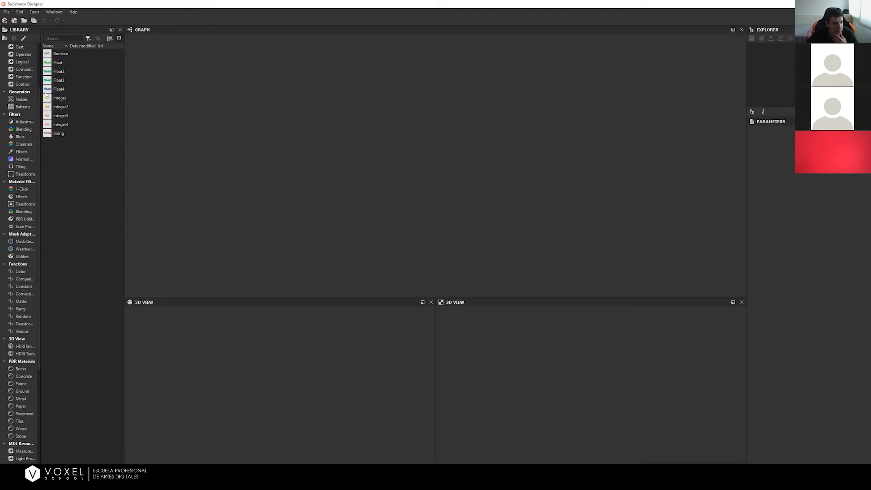
{"action": "scroll", "coordinate": [41, 74], "scroll_direction": "up", "scroll_amount": 1}
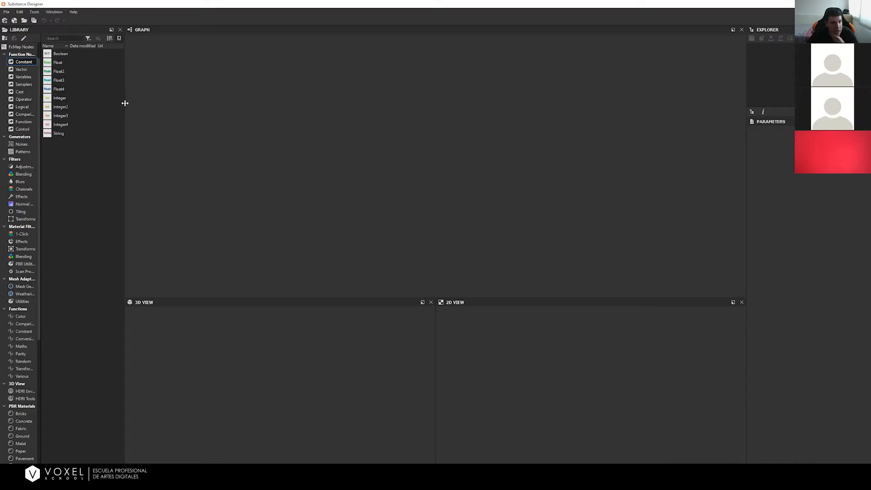
Step: Widen the Library slightly and browse the filter categories for adjustments, blurs, channels, effects, normal maps, tiling and transforms
{"action": "left_click_drag", "start_coordinate": [125, 106], "coordinate": [127, 108]}
{"action": "left_click", "coordinate": [21, 169]}
{"action": "left_click", "coordinate": [27, 182]}
{"action": "left_click", "coordinate": [25, 189]}
{"action": "left_click", "coordinate": [26, 198]}
{"action": "left_click", "coordinate": [26, 205]}
{"action": "left_click", "coordinate": [26, 211]}
{"action": "left_click", "coordinate": [24, 219]}
{"action": "left_click", "coordinate": [26, 212]}
{"action": "left_click", "coordinate": [26, 204]}
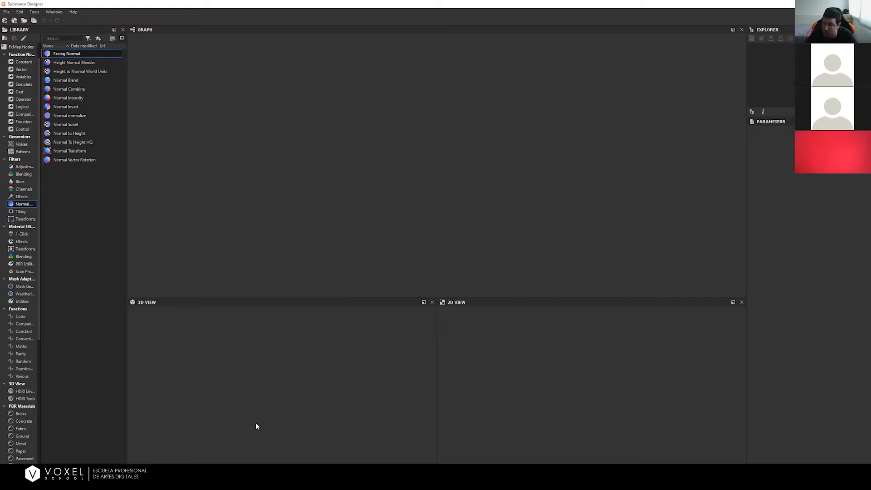
Step: Start a new Substance graph, compare the available templates and choose PBR (Metallic/Roughness)
{"action": "left_click", "coordinate": [4, 21]}
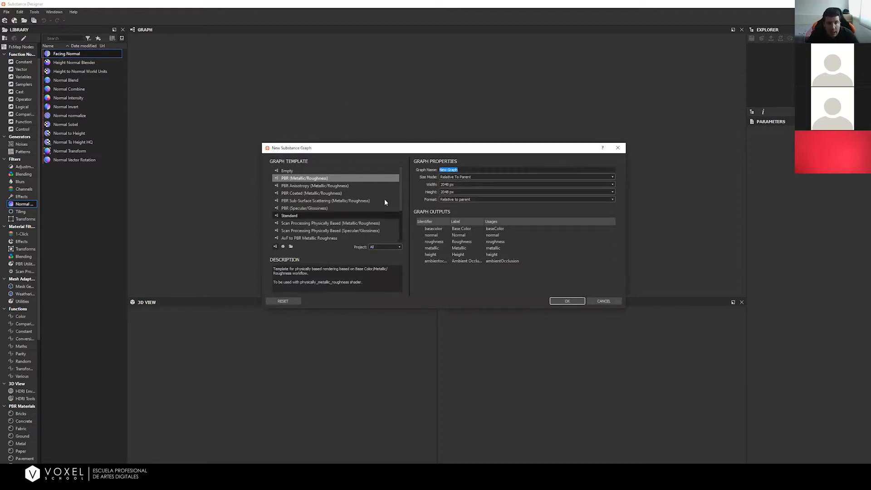
{"action": "left_click", "coordinate": [330, 171]}
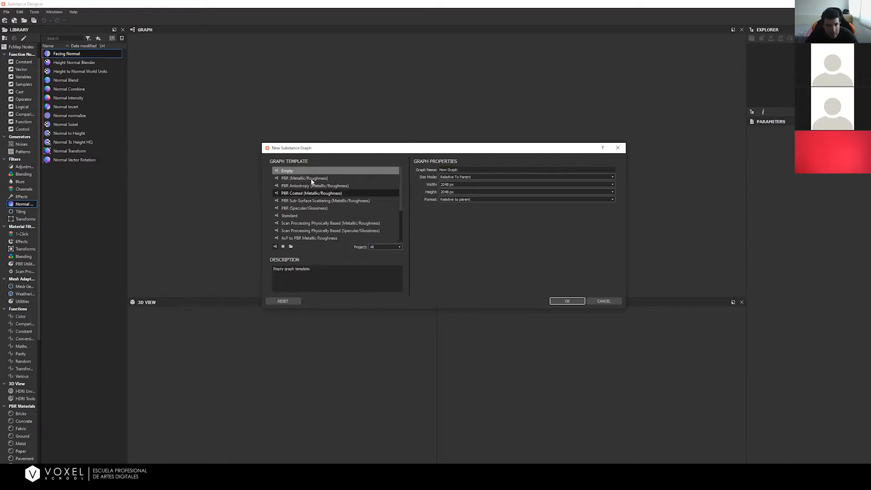
{"action": "left_click", "coordinate": [338, 186]}
{"action": "left_click", "coordinate": [336, 195]}
{"action": "left_click", "coordinate": [342, 209]}
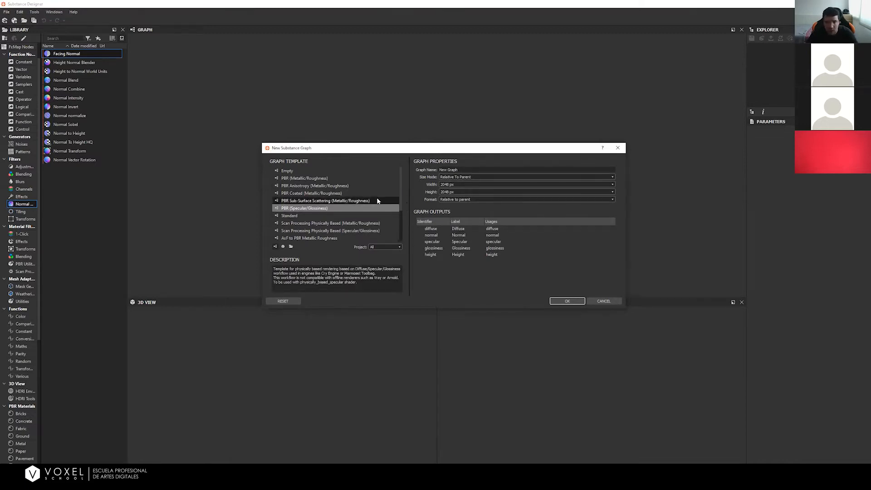
{"action": "left_click", "coordinate": [398, 186]}
{"action": "left_click", "coordinate": [366, 172]}
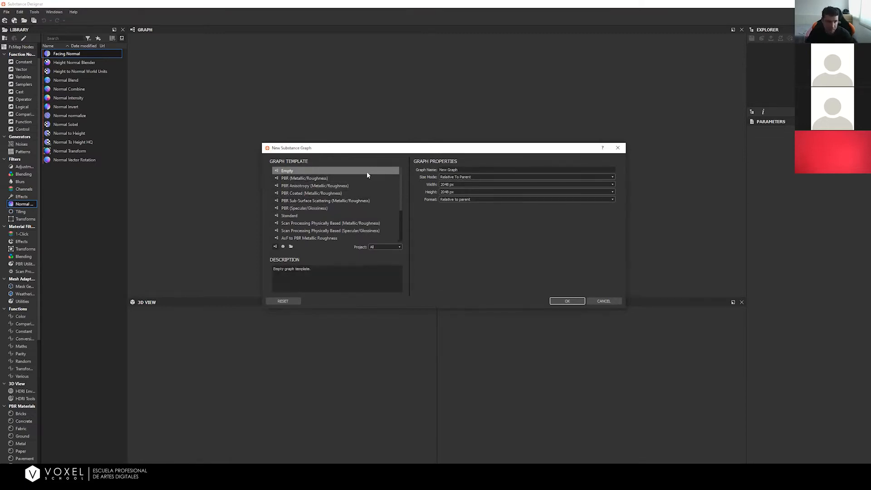
{"action": "left_click", "coordinate": [366, 178]}
{"action": "left_click", "coordinate": [365, 172]}
{"action": "left_click", "coordinate": [374, 177]}
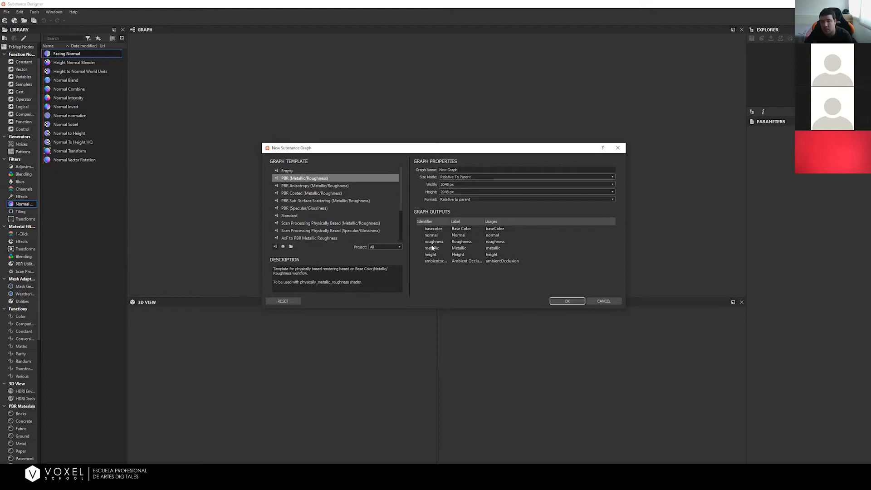
Step: Name the graph Pared_Arcos, keep the size mode at Relative To Parent after reviewing its options, and create the graph
{"action": "triple_click", "coordinate": [456, 170]}
{"action": "type", "text": "Pared_Arcos"}
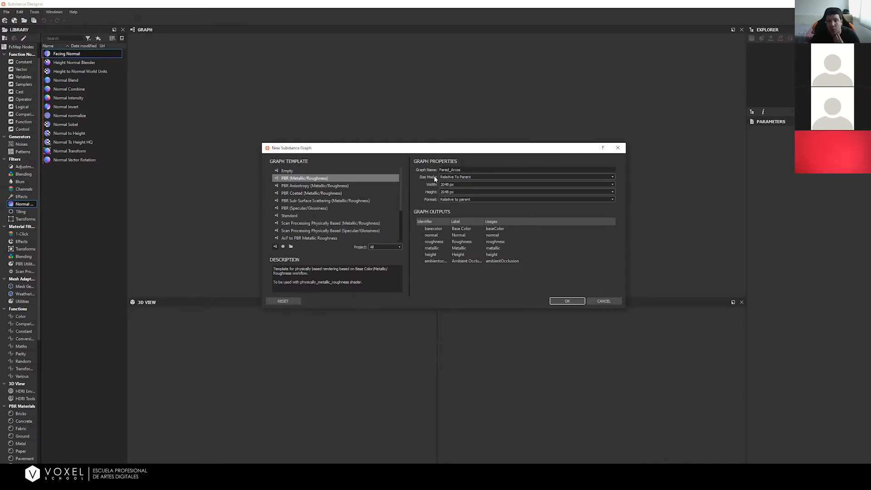
{"action": "left_click", "coordinate": [452, 178]}
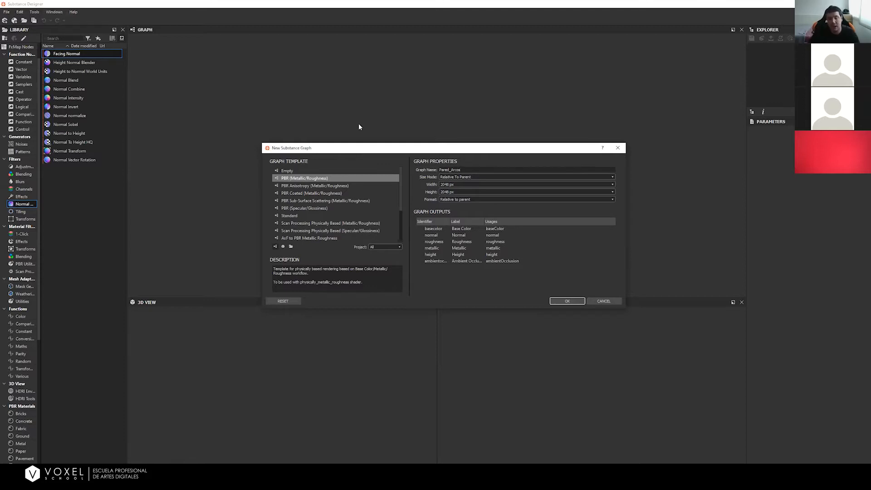
{"action": "left_click", "coordinate": [459, 178]}
{"action": "left_click", "coordinate": [430, 181]}
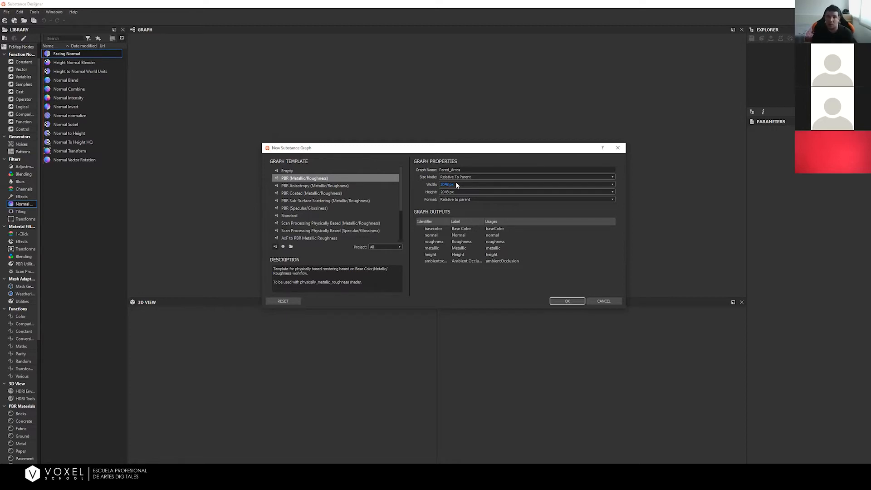
{"action": "left_click", "coordinate": [518, 176]}
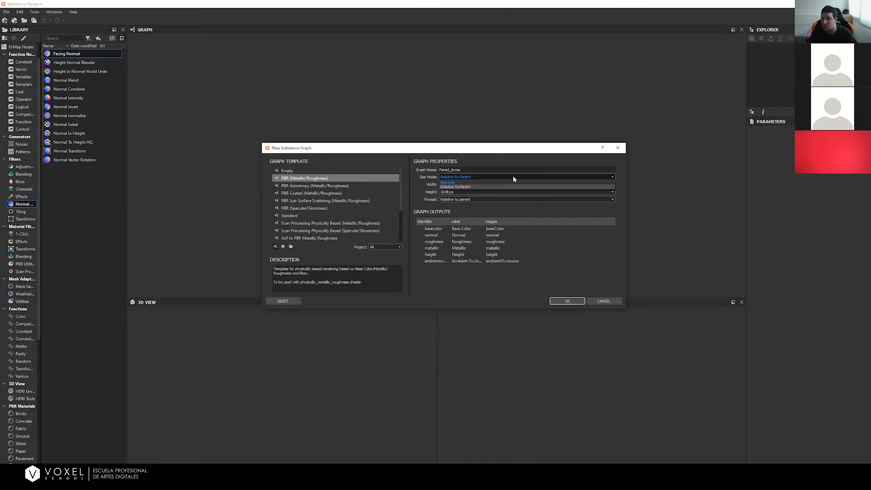
{"action": "left_click", "coordinate": [518, 176]}
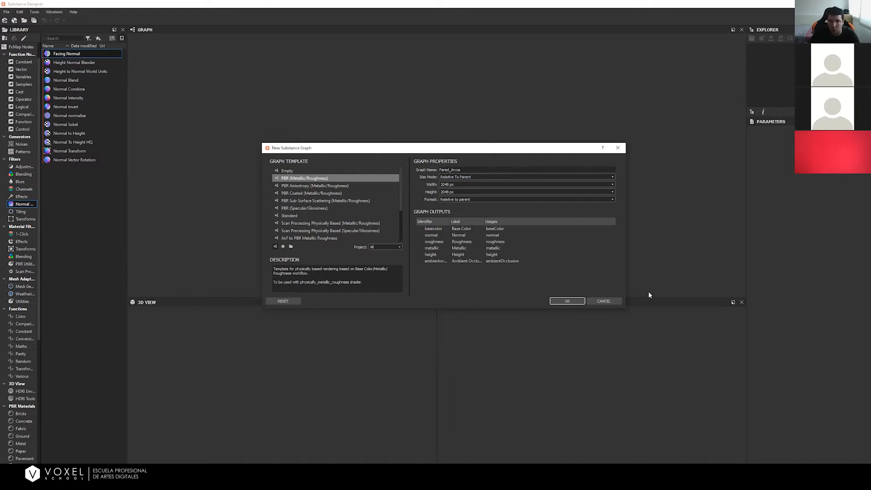
{"action": "left_click", "coordinate": [567, 301]}
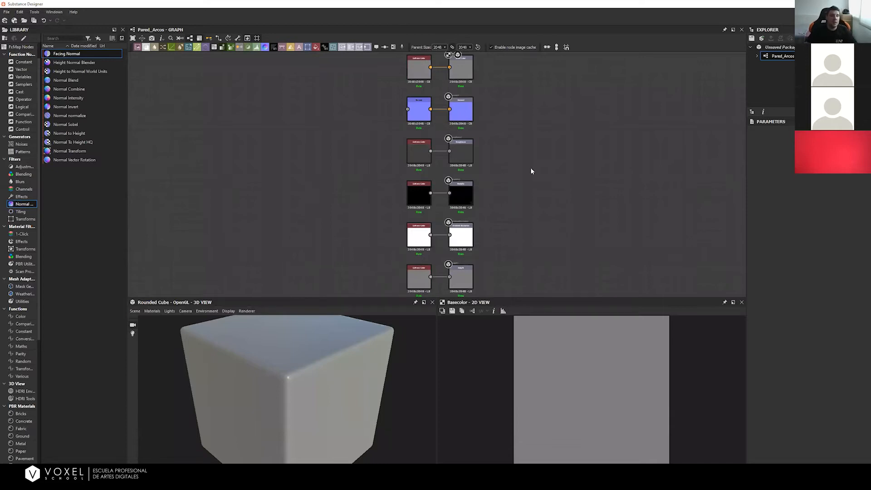
Step: Examine the graph's column of output nodes, then the Base Color and Normal pairs and their connections up close
{"action": "mouse_move", "coordinate": [488, 141]}
{"action": "middle_mouse_down"}
{"action": "mouse_move", "coordinate": [468, 130]}
{"action": "mouse_move", "coordinate": [487, 159]}
{"action": "mouse_move", "coordinate": [493, 128]}
{"action": "middle_mouse_up"}
{"action": "scroll", "coordinate": [474, 128], "scroll_direction": "up", "scroll_amount": 2}
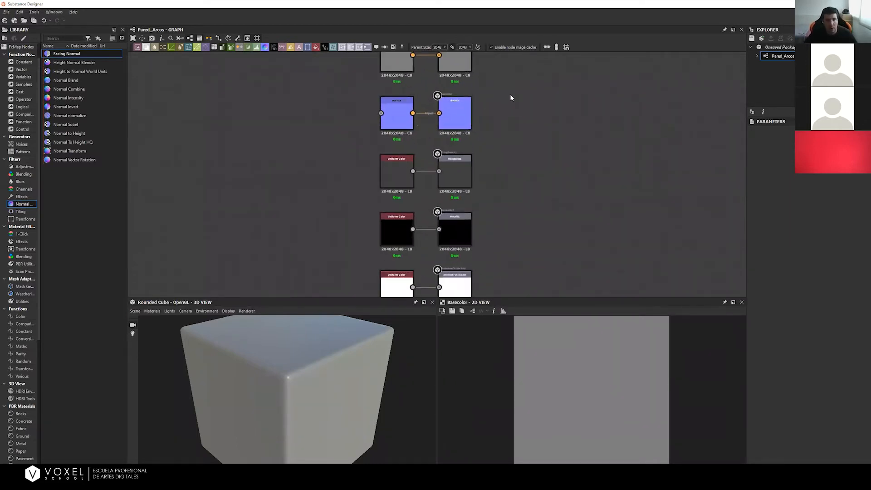
{"action": "scroll", "coordinate": [469, 152], "scroll_direction": "down", "scroll_amount": 2}
{"action": "left_click_drag", "start_coordinate": [493, 65], "coordinate": [461, 286]}
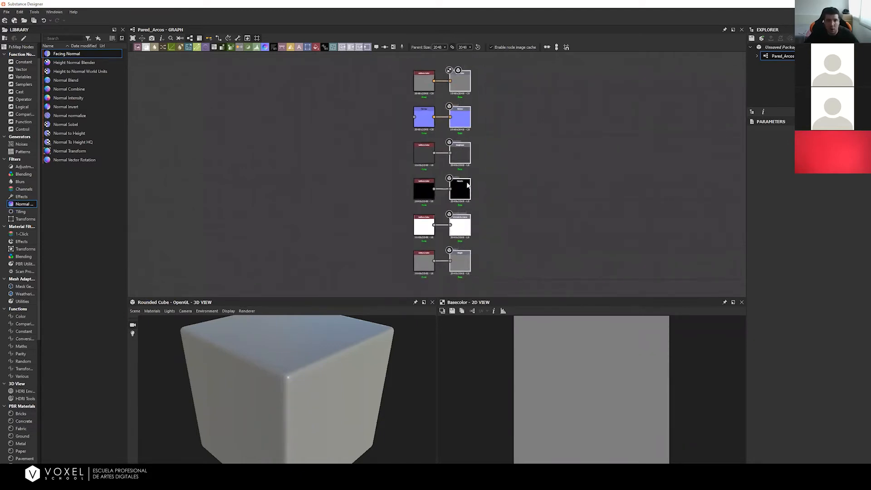
{"action": "scroll", "coordinate": [344, 143], "scroll_direction": "up", "scroll_amount": 5}
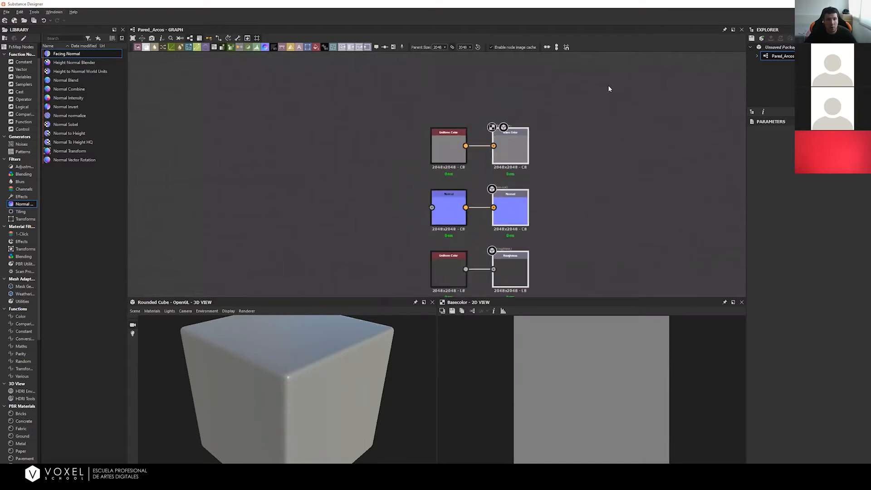
{"action": "middle_click_drag", "start_coordinate": [350, 184], "coordinate": [326, 169]}
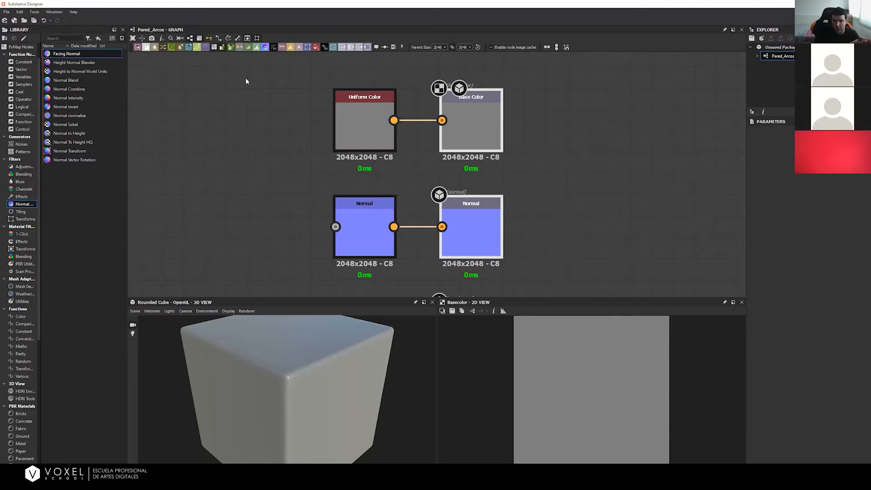
{"action": "left_click_drag", "start_coordinate": [335, 227], "coordinate": [237, 227]}
{"action": "left_click", "coordinate": [219, 182]}
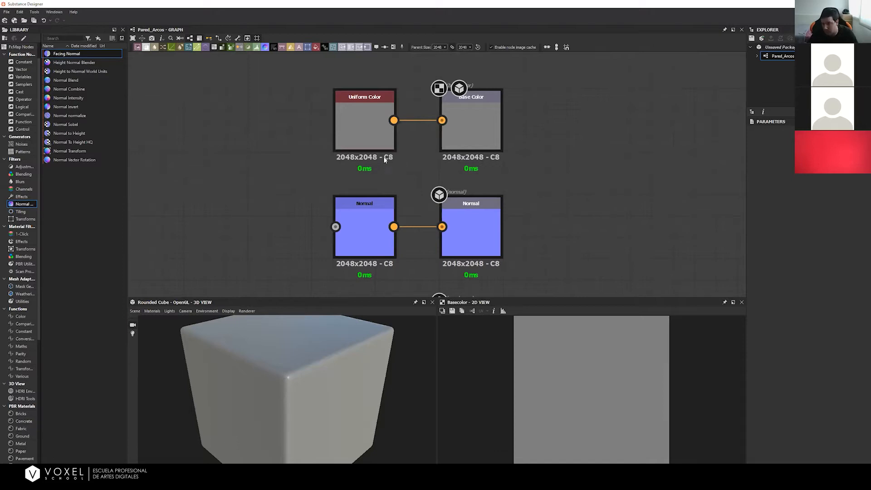
Step: Show the parameters of the Uniform Color node that feeds the Roughness output
{"action": "middle_click_drag", "start_coordinate": [544, 215], "coordinate": [546, 148]}
{"action": "middle_click_drag", "start_coordinate": [513, 207], "coordinate": [518, 106]}
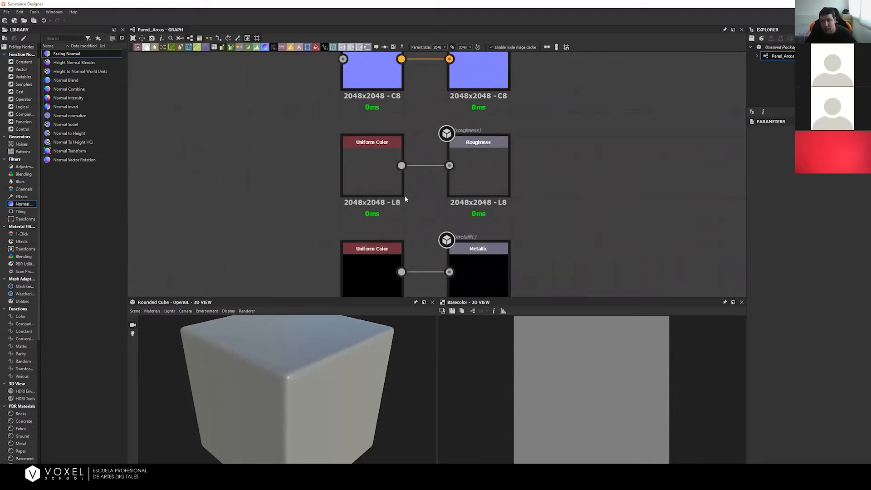
{"action": "left_click", "coordinate": [363, 170]}
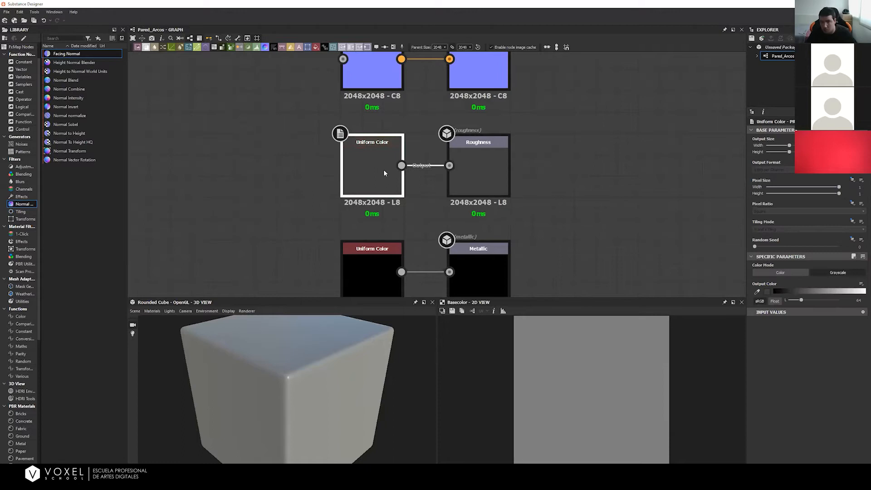
Step: Examine the graph's node pairs from Base Color to Height, up close and as a full column
{"action": "left_click", "coordinate": [281, 107]}
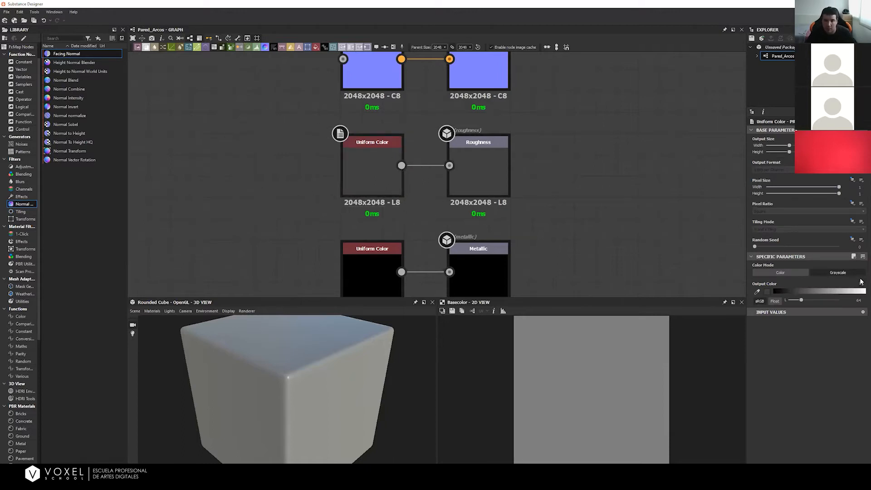
{"action": "middle_click_drag", "start_coordinate": [302, 153], "coordinate": [288, 138]}
{"action": "scroll", "coordinate": [295, 128], "scroll_direction": "up", "scroll_amount": 3}
{"action": "scroll", "coordinate": [302, 146], "scroll_direction": "down", "scroll_amount": 5}
{"action": "middle_click_drag", "start_coordinate": [468, 132], "coordinate": [433, 140]}
{"action": "middle_click_drag", "start_coordinate": [463, 212], "coordinate": [415, 150]}
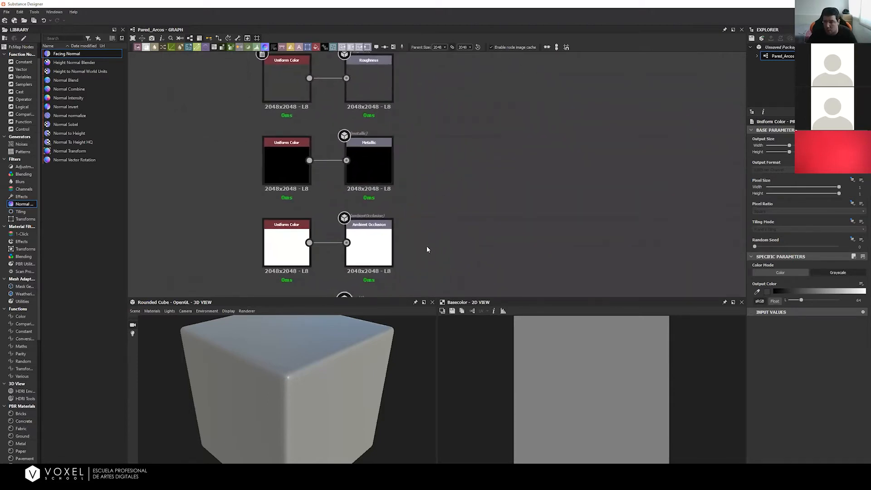
{"action": "middle_click_drag", "start_coordinate": [427, 247], "coordinate": [420, 178]}
{"action": "middle_click_drag", "start_coordinate": [442, 127], "coordinate": [437, 224]}
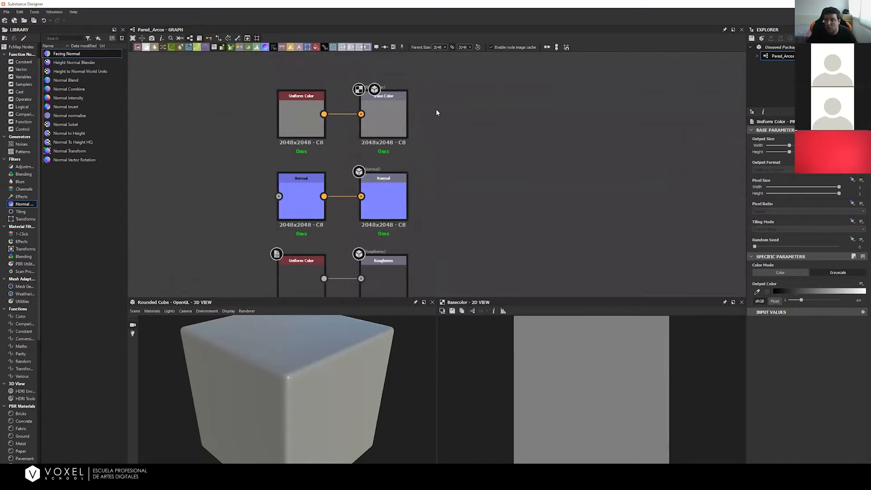
{"action": "middle_click_drag", "start_coordinate": [351, 161], "coordinate": [414, 132]}
{"action": "scroll", "coordinate": [367, 122], "scroll_direction": "down", "scroll_amount": 4}
{"action": "middle_click_drag", "start_coordinate": [310, 137], "coordinate": [343, 116]}
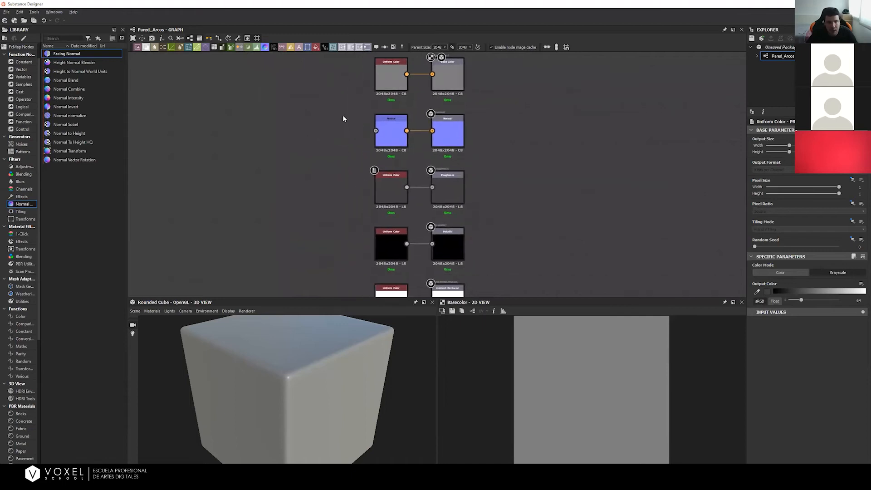
{"action": "scroll", "coordinate": [335, 125], "scroll_direction": "down", "scroll_amount": 2}
{"action": "scroll", "coordinate": [361, 128], "scroll_direction": "up", "scroll_amount": 2}
{"action": "scroll", "coordinate": [313, 162], "scroll_direction": "down", "scroll_amount": 3}
{"action": "middle_click_drag", "start_coordinate": [353, 140], "coordinate": [344, 113]}
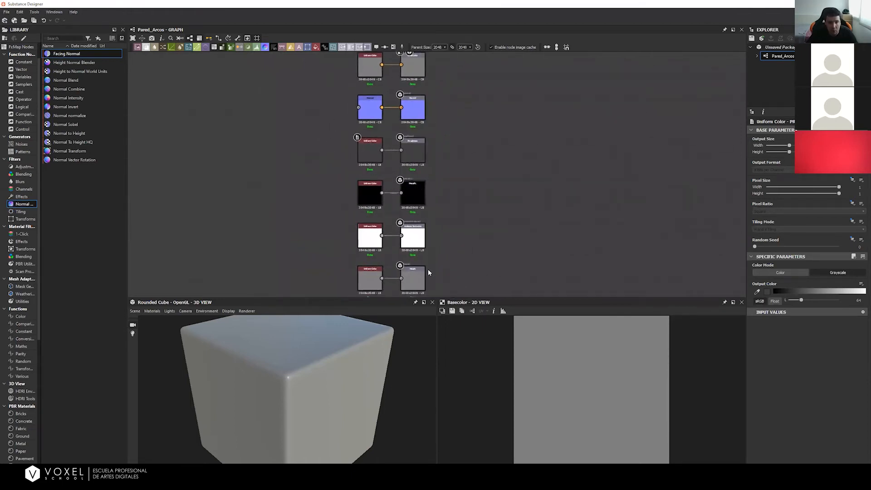
Step: Highlight the column of output nodes, rotate the preview cube, and highlight the column of source nodes feeding the outputs
{"action": "left_click_drag", "start_coordinate": [450, 288], "coordinate": [410, 51]}
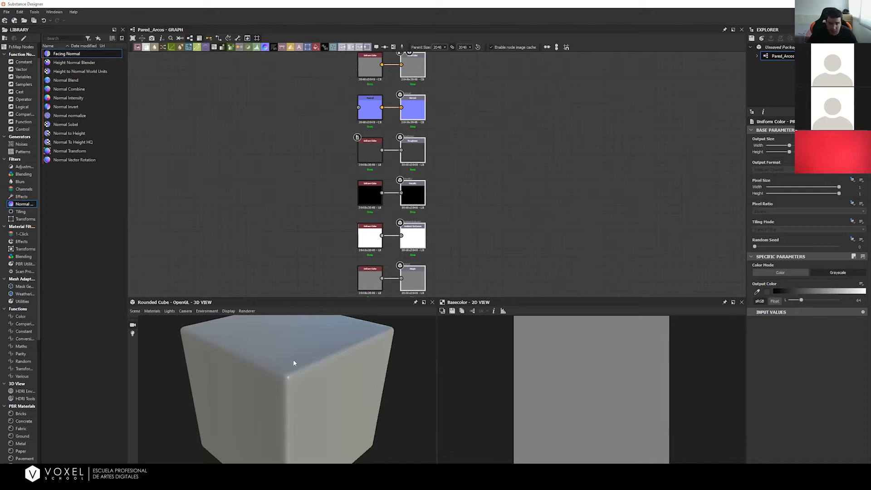
{"action": "left_click_drag", "start_coordinate": [305, 367], "coordinate": [341, 366]}
{"action": "left_click", "coordinate": [372, 71]}
{"action": "left_click_drag", "start_coordinate": [337, 55], "coordinate": [388, 306]}
{"action": "left_click", "coordinate": [351, 190]}
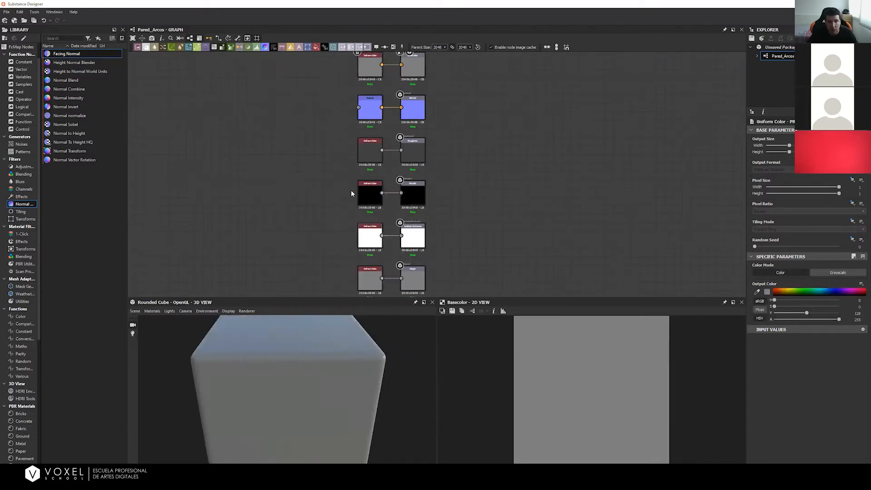
Step: Show the parameters of the Uniform Color node that feeds the Metallic output
{"action": "left_click", "coordinate": [370, 193]}
{"action": "scroll", "coordinate": [457, 159], "scroll_direction": "up", "scroll_amount": 3}
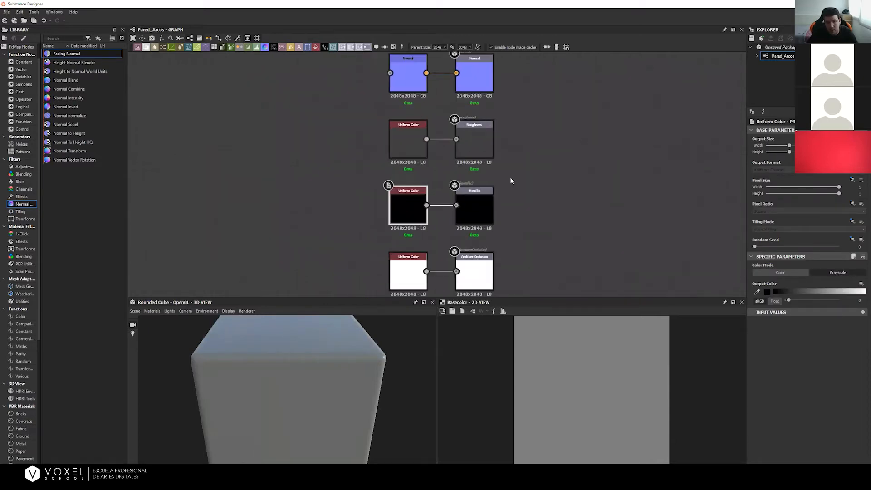
{"action": "scroll", "coordinate": [415, 189], "scroll_direction": "up", "scroll_amount": 3}
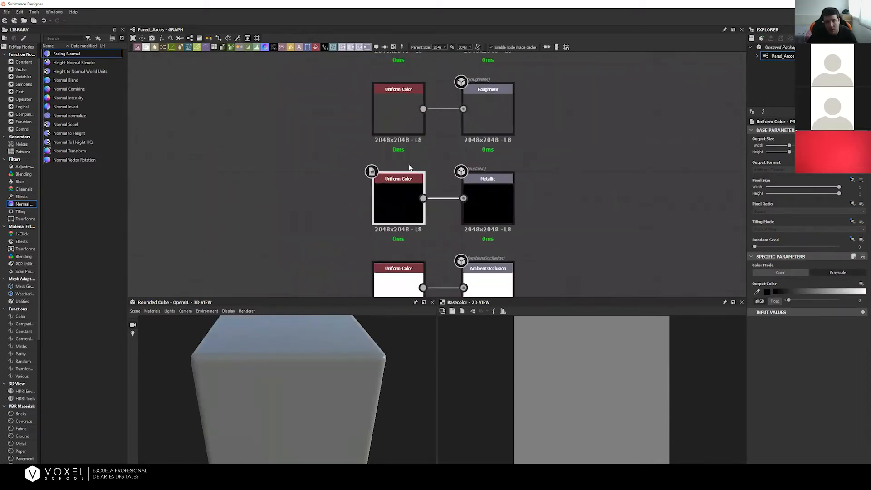
Step: Set the Uniform Color node feeding Base Color to green and inspect the colour on the preview cube
{"action": "middle_click_drag", "start_coordinate": [385, 82], "coordinate": [306, 236]}
{"action": "middle_click_drag", "start_coordinate": [303, 88], "coordinate": [295, 154]}
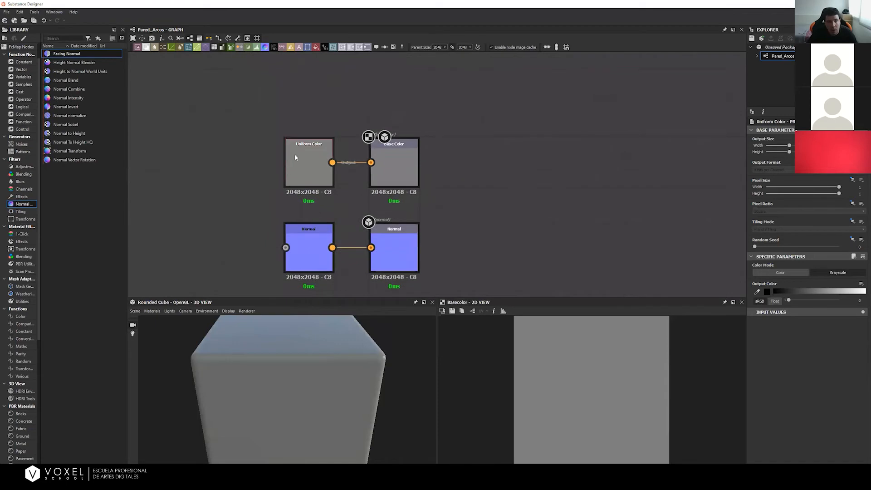
{"action": "left_click", "coordinate": [305, 159]}
{"action": "left_click", "coordinate": [798, 292]}
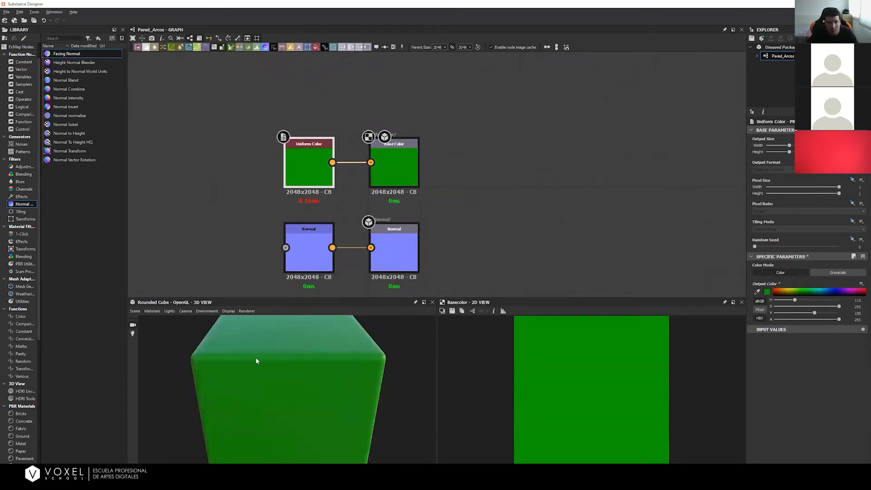
{"action": "left_click_drag", "start_coordinate": [256, 361], "coordinate": [327, 295]}
Step: Highlight all the output nodes and compare them with the material shown on the rotated preview cube
{"action": "left_click_drag", "start_coordinate": [354, 96], "coordinate": [564, 297]}
{"action": "left_click_drag", "start_coordinate": [565, 481], "coordinate": [564, 483]}
{"action": "middle_click_drag", "start_coordinate": [488, 183], "coordinate": [504, 103]}
{"action": "middle_click_drag", "start_coordinate": [448, 149], "coordinate": [444, 42]}
{"action": "scroll", "coordinate": [407, 187], "scroll_direction": "down", "scroll_amount": 1}
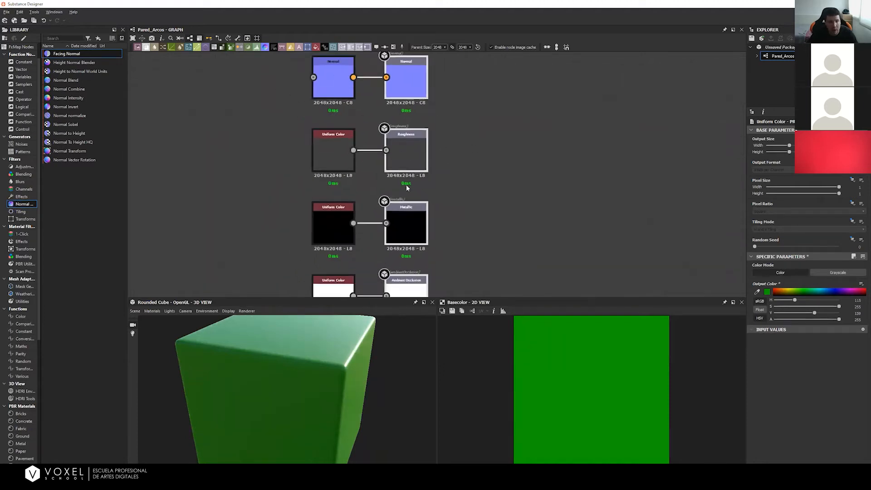
{"action": "scroll", "coordinate": [407, 187], "scroll_direction": "down", "scroll_amount": 2}
{"action": "left_click_drag", "start_coordinate": [347, 377], "coordinate": [324, 383]}
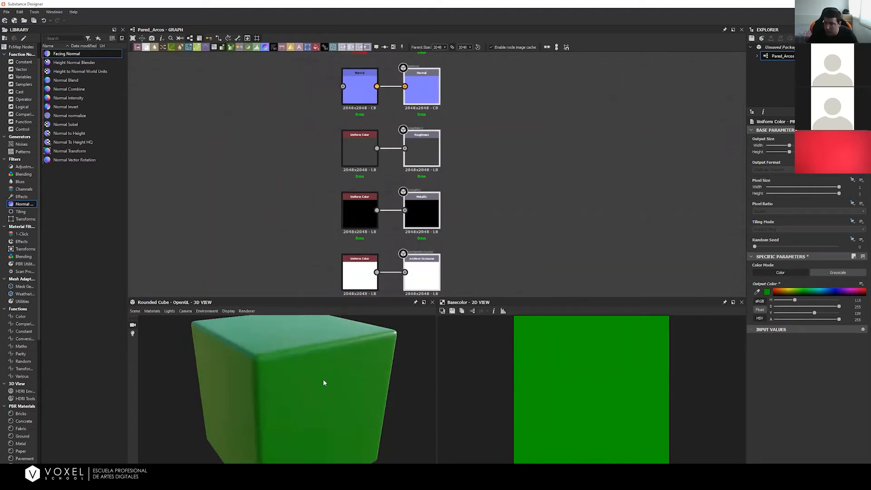
{"action": "middle_click_drag", "start_coordinate": [501, 185], "coordinate": [428, 175]}
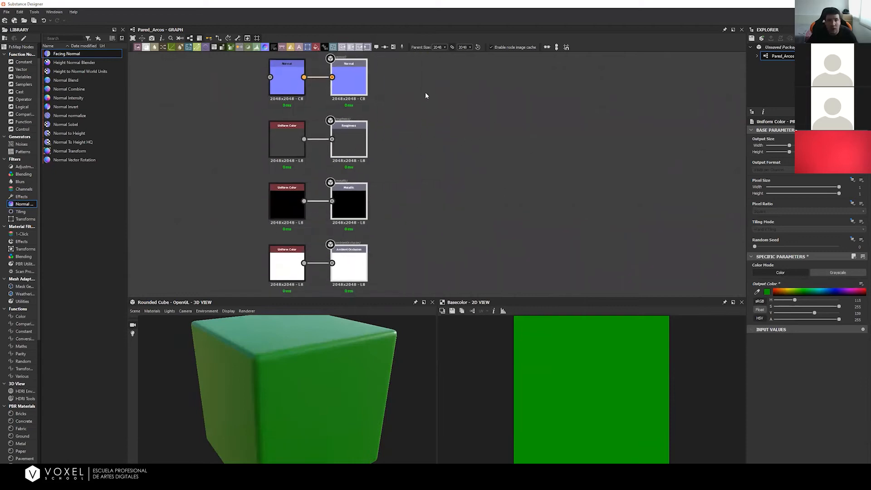
Step: Show the attributes of the Roughness output node
{"action": "left_click", "coordinate": [467, 180]}
{"action": "left_click", "coordinate": [349, 141]}
{"action": "middle_click_drag", "start_coordinate": [332, 167], "coordinate": [348, 130]}
{"action": "scroll", "coordinate": [367, 178], "scroll_direction": "up", "scroll_amount": 1}
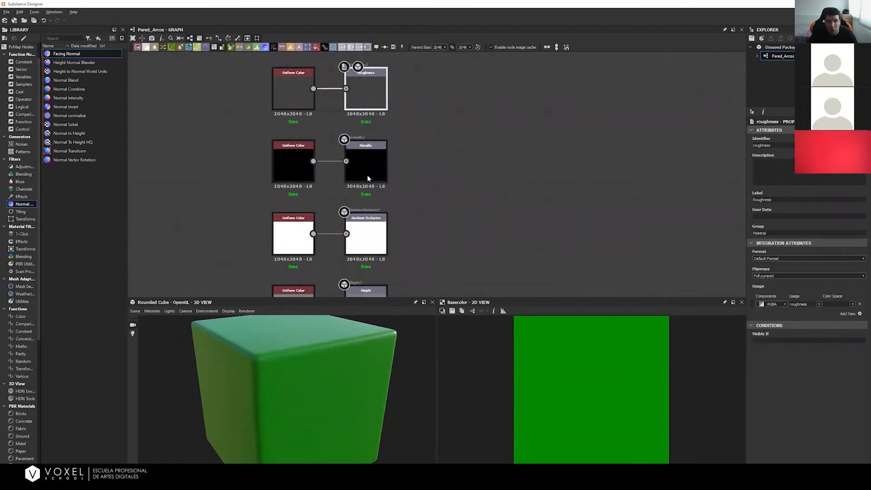
{"action": "scroll", "coordinate": [367, 178], "scroll_direction": "down", "scroll_amount": 3}
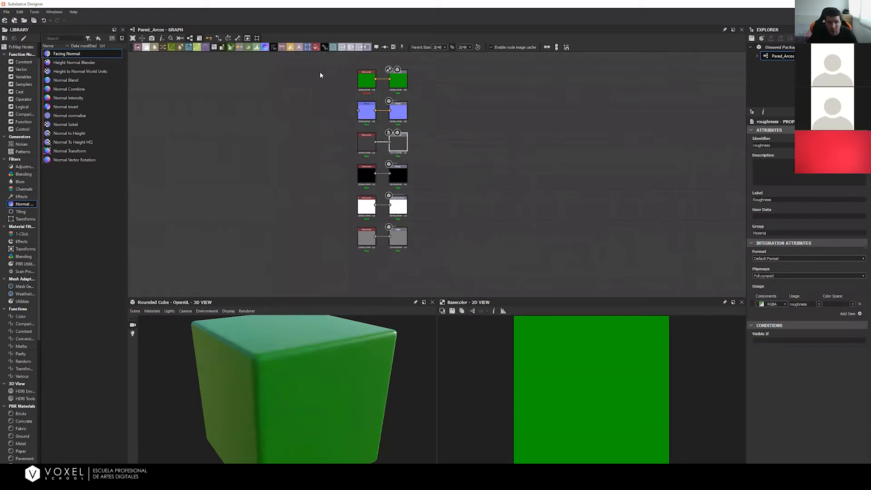
Step: Select the whole column of output nodes and display the graph's outputs in the 3D view
{"action": "left_click_drag", "start_coordinate": [441, 58], "coordinate": [378, 265]}
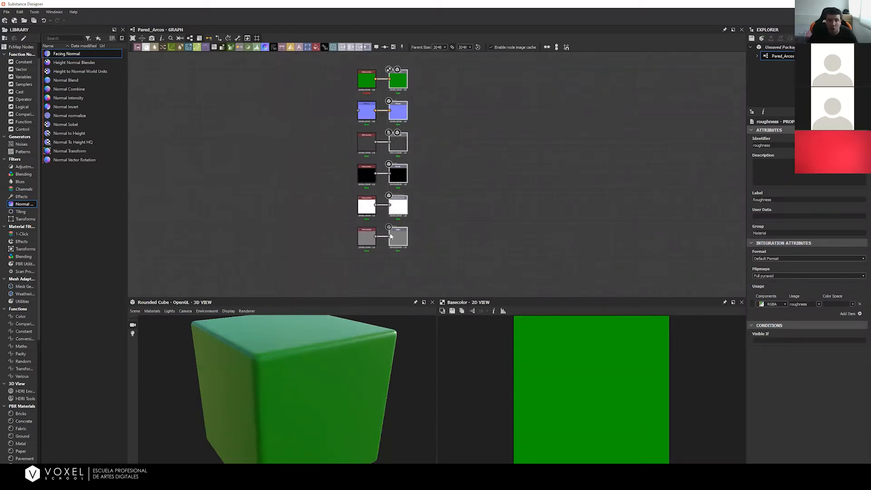
{"action": "right_click", "coordinate": [467, 120]}
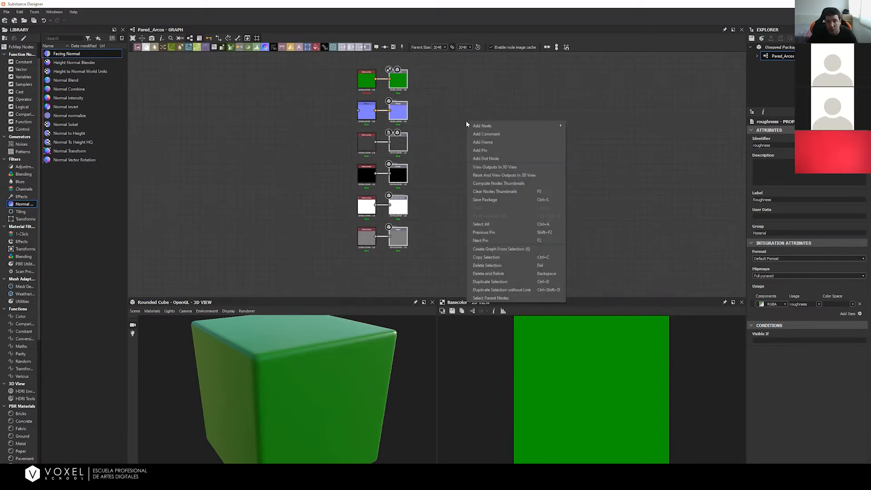
{"action": "left_click", "coordinate": [516, 167]}
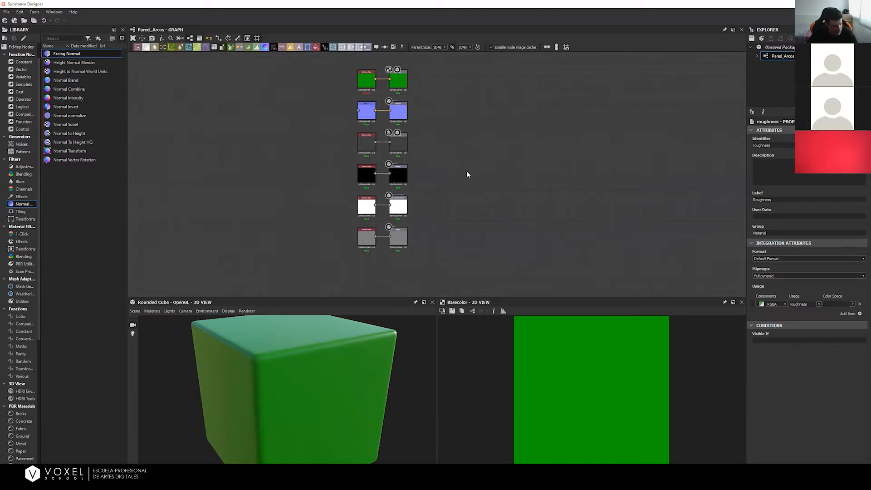
{"action": "scroll", "coordinate": [408, 163], "scroll_direction": "up", "scroll_amount": 5}
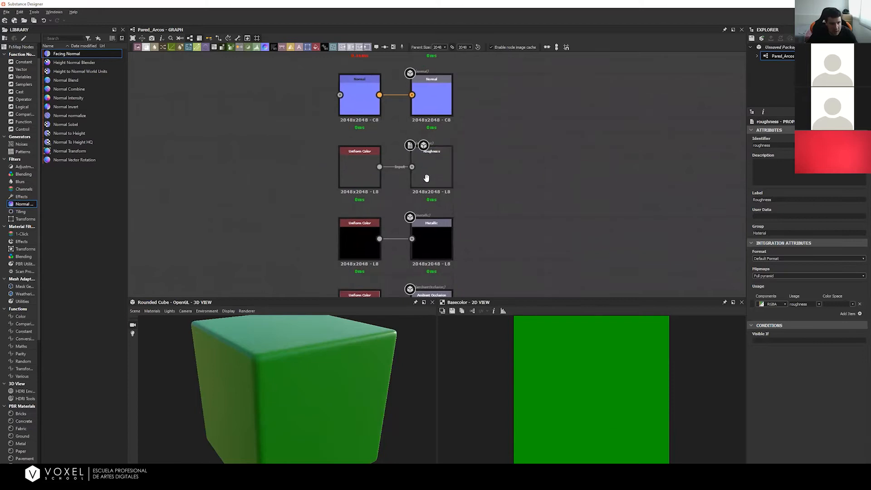
{"action": "scroll", "coordinate": [383, 130], "scroll_direction": "up", "scroll_amount": 2}
{"action": "scroll", "coordinate": [385, 132], "scroll_direction": "down", "scroll_amount": 3}
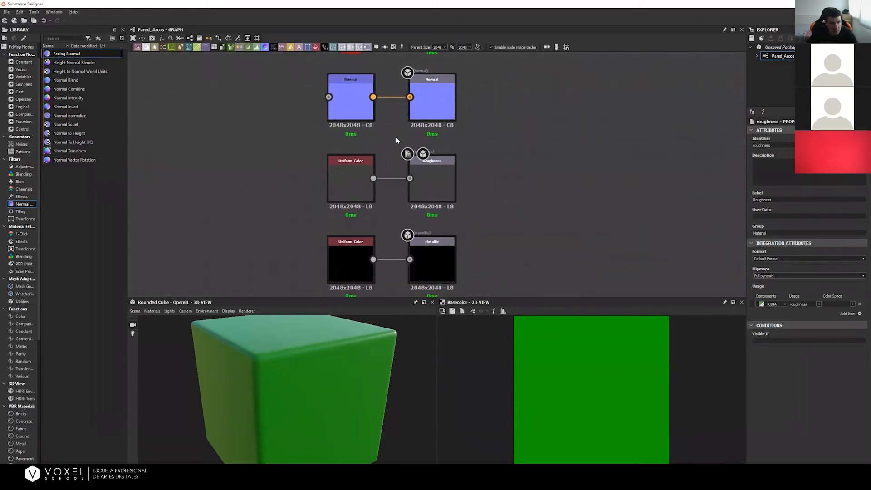
{"action": "scroll", "coordinate": [408, 121], "scroll_direction": "up", "scroll_amount": 2}
{"action": "scroll", "coordinate": [403, 123], "scroll_direction": "down", "scroll_amount": 2}
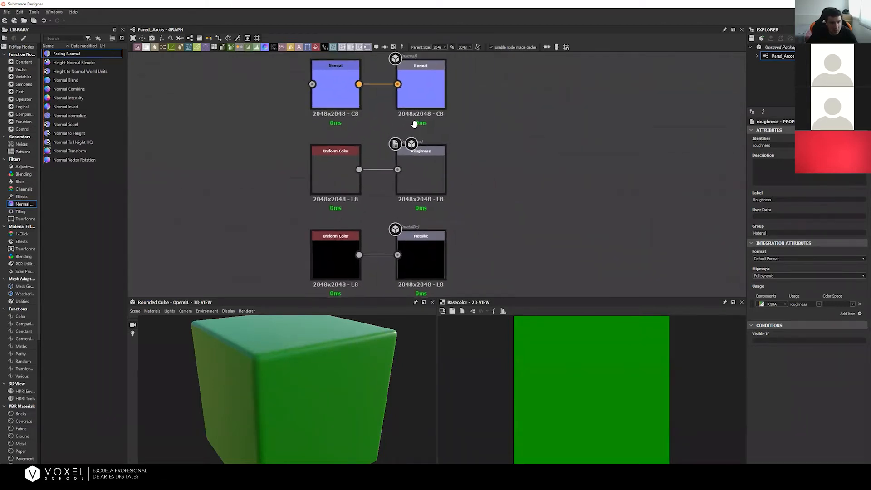
{"action": "scroll", "coordinate": [404, 122], "scroll_direction": "up", "scroll_amount": 1}
{"action": "scroll", "coordinate": [422, 126], "scroll_direction": "down", "scroll_amount": 1}
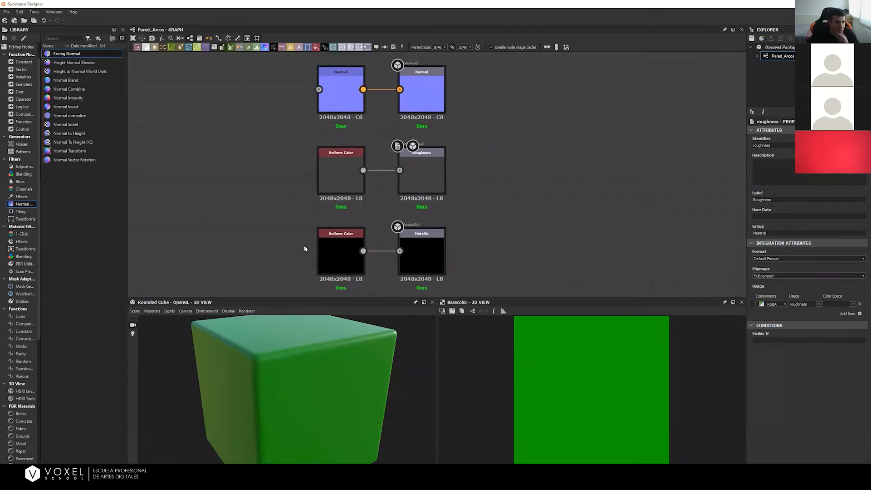
{"action": "scroll", "coordinate": [318, 159], "scroll_direction": "down", "scroll_amount": 3}
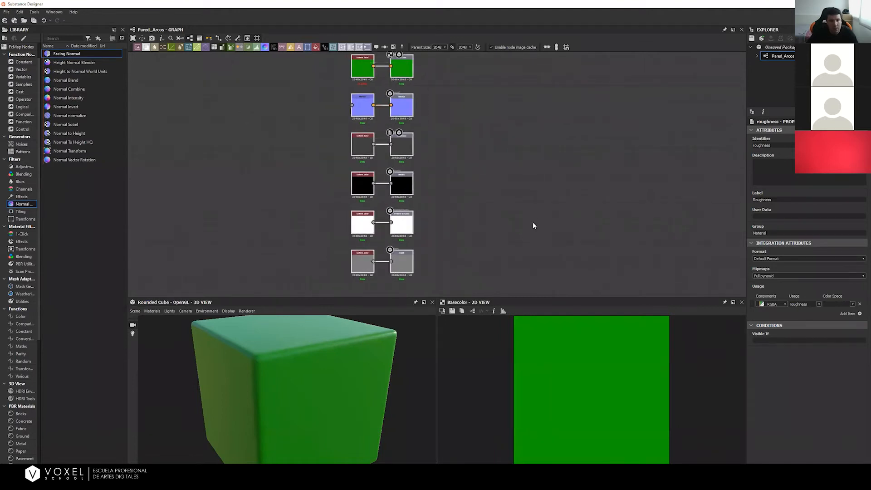
Step: Undo the green colour change on the Uniform Color node feeding Base Color
{"action": "left_click", "coordinate": [354, 68]}
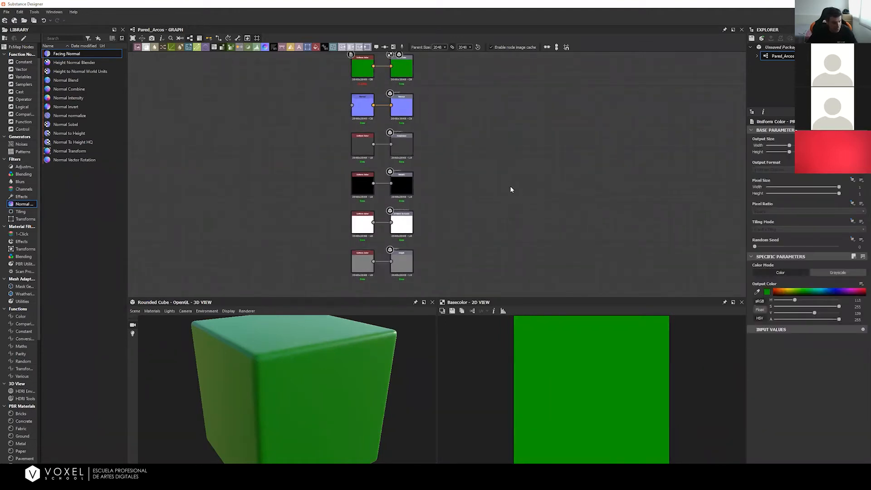
{"action": "key", "text": "ctrl+z"}
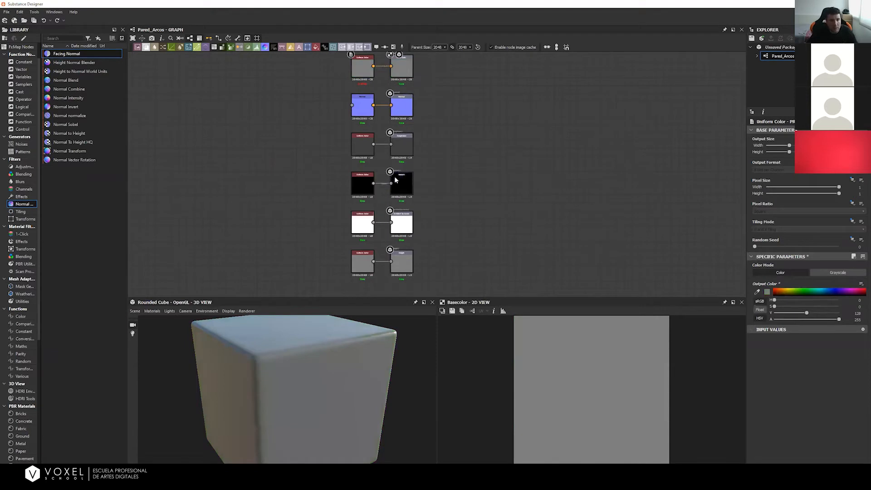
{"action": "middle_click_drag", "start_coordinate": [269, 139], "coordinate": [430, 134]}
{"action": "scroll", "coordinate": [444, 135], "scroll_direction": "up", "scroll_amount": 1}
{"action": "right_click_drag", "start_coordinate": [430, 135], "coordinate": [351, 150], "text": "alt"}
{"action": "middle_click_drag", "start_coordinate": [423, 132], "coordinate": [397, 143]}
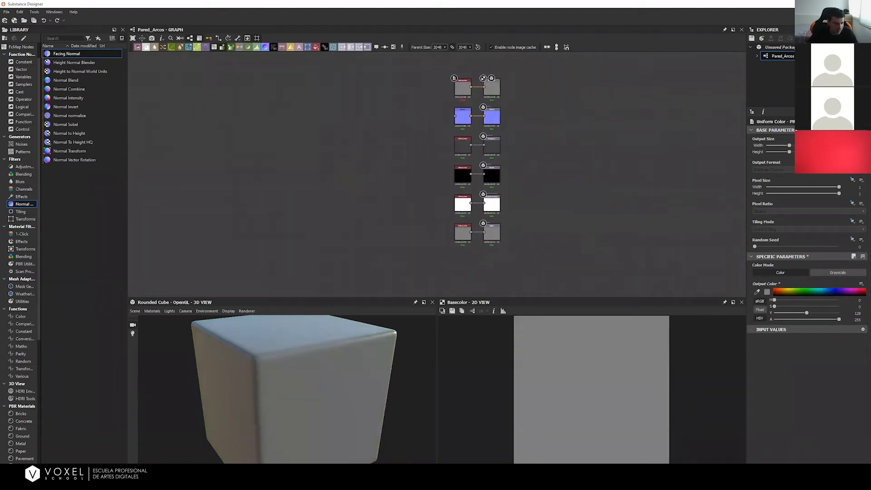
Step: Bring up the scale tile reference board, place it beside the graph's nodes, and frame the light grey tile photo
{"action": "key", "text": "alt+Tab"}
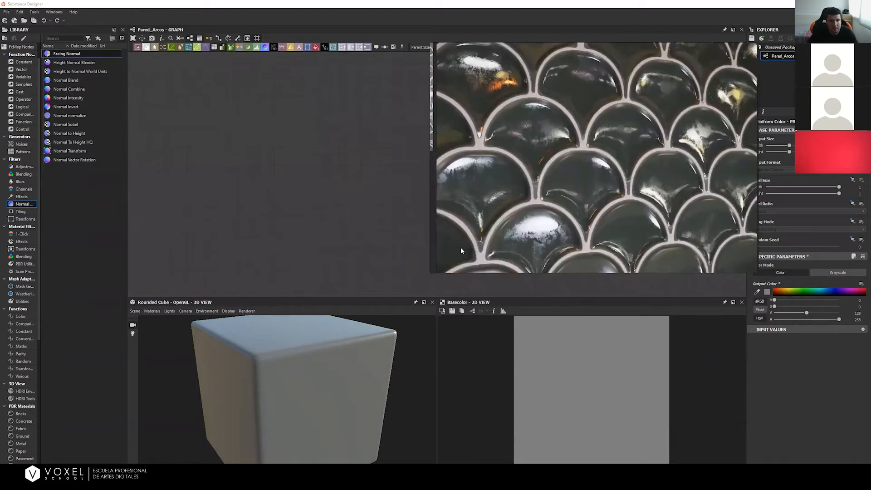
{"action": "left_click_drag", "start_coordinate": [470, 249], "coordinate": [572, 200]}
{"action": "middle_click_drag", "start_coordinate": [731, 100], "coordinate": [676, 161]}
{"action": "mouse_move", "coordinate": [686, 117]}
{"action": "right_mouse_down"}
{"action": "mouse_move", "coordinate": [657, 144]}
{"action": "mouse_move", "coordinate": [673, 129]}
{"action": "right_mouse_up"}
{"action": "middle_click_drag", "start_coordinate": [646, 155], "coordinate": [716, 119]}
{"action": "middle_click_drag", "start_coordinate": [570, 180], "coordinate": [645, 151]}
{"action": "middle_click_drag", "start_coordinate": [604, 120], "coordinate": [658, 191]}
{"action": "middle_click_drag", "start_coordinate": [644, 77], "coordinate": [655, 200]}
{"action": "scroll", "coordinate": [654, 130], "scroll_direction": "up", "scroll_amount": 3}
{"action": "scroll", "coordinate": [654, 130], "scroll_direction": "down", "scroll_amount": 2}
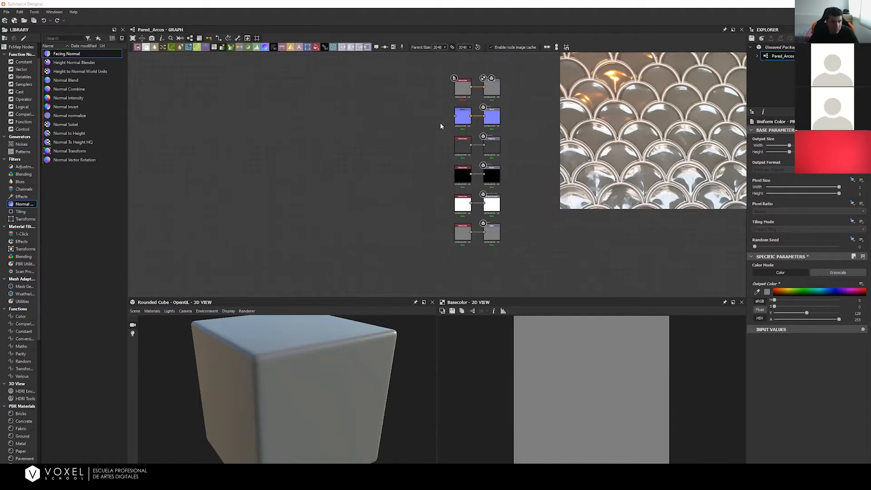
Step: Examine the Normal node's input and output connectors, then show its parameters
{"action": "scroll", "coordinate": [450, 104], "scroll_direction": "up", "scroll_amount": 2}
{"action": "middle_click_drag", "start_coordinate": [449, 105], "coordinate": [308, 139]}
{"action": "scroll", "coordinate": [365, 137], "scroll_direction": "up", "scroll_amount": 5}
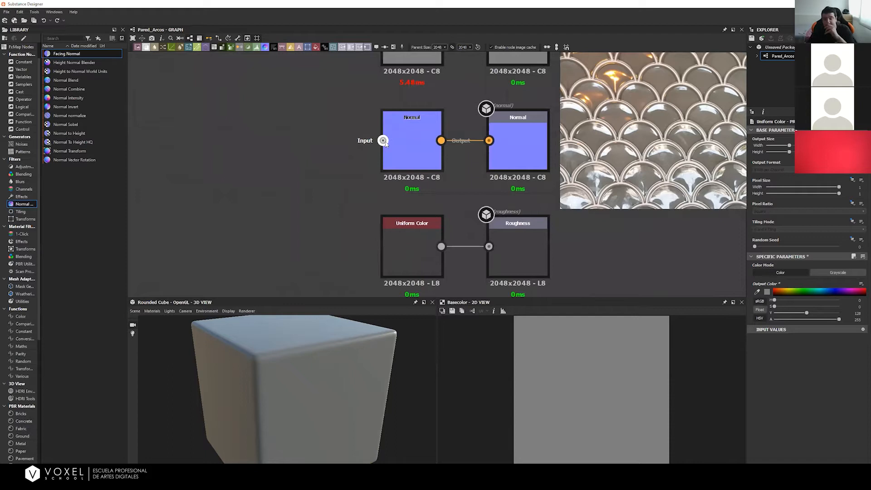
{"action": "left_click_drag", "start_coordinate": [441, 140], "coordinate": [466, 94]}
{"action": "key", "text": "Escape"}
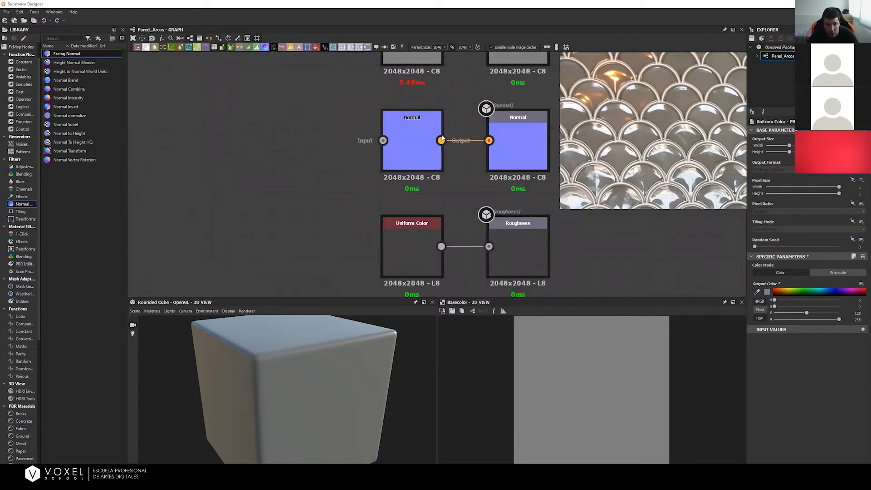
{"action": "left_click", "coordinate": [413, 145]}
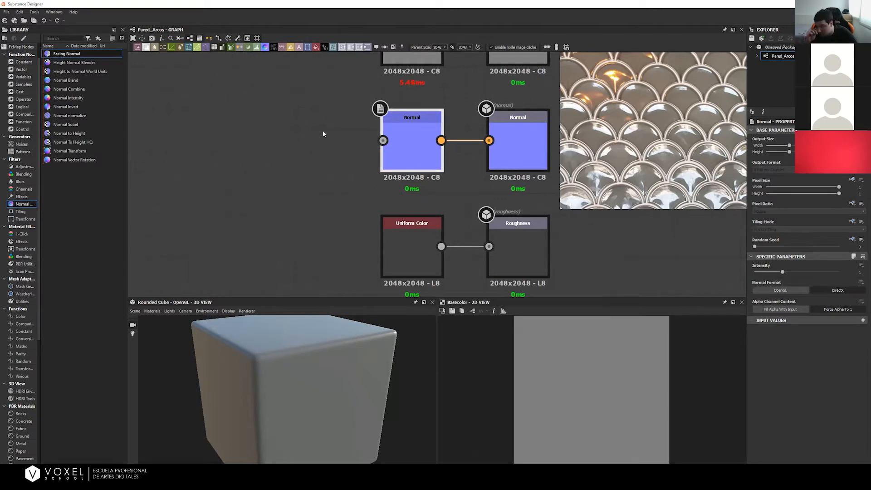
Step: Add a Levels node to the graph ahead of the column of output pairs
{"action": "scroll", "coordinate": [407, 209], "scroll_direction": "up", "scroll_amount": 1}
{"action": "key", "text": "f"}
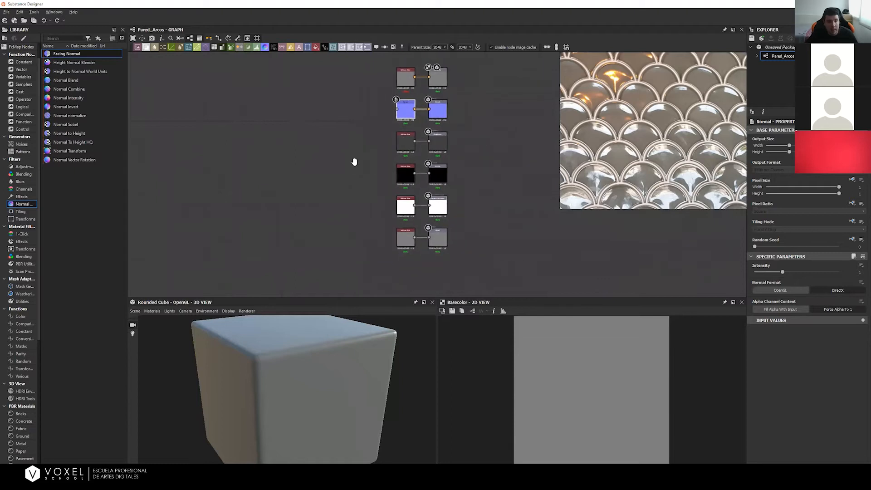
{"action": "key", "text": "space"}
{"action": "type", "text": "levels"}
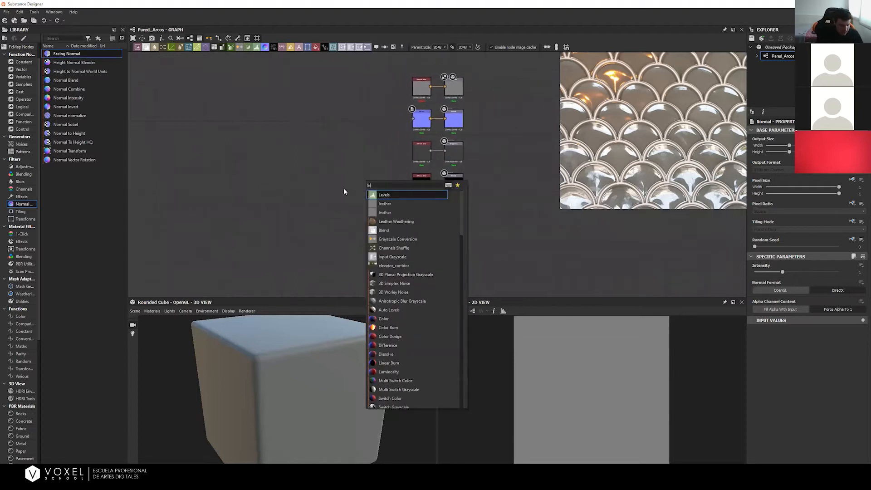
{"action": "key", "text": "Return"}
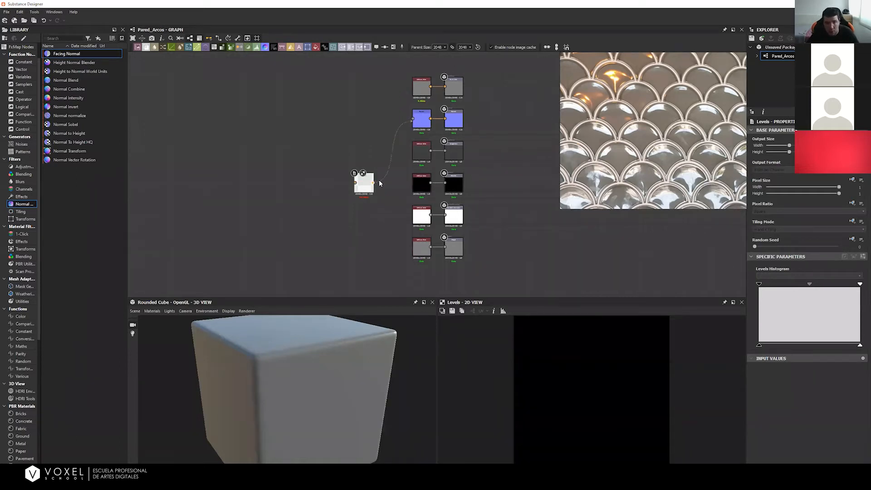
Step: Wire the Levels node into the Normal node and the Height output, deleting the Uniform Color node that feeds Height
{"action": "left_click_drag", "start_coordinate": [374, 183], "coordinate": [350, 256]}
{"action": "key", "text": "Delete"}
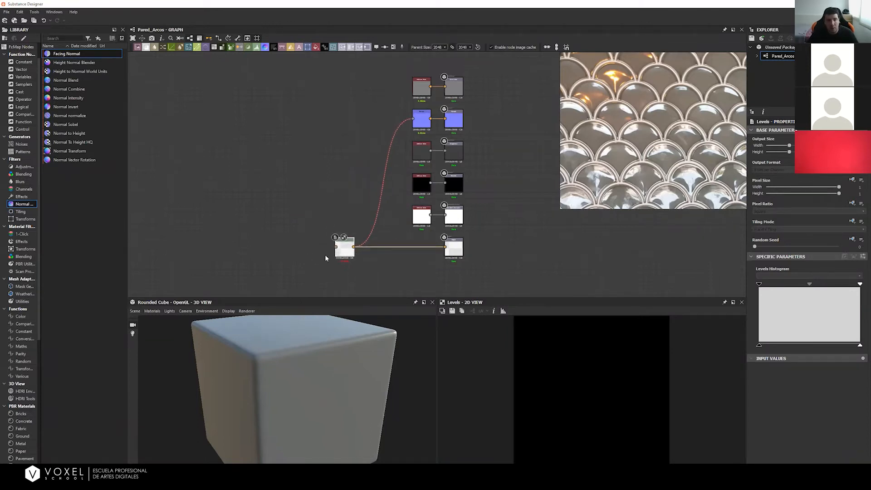
{"action": "scroll", "coordinate": [425, 103], "scroll_direction": "up", "scroll_amount": 2}
{"action": "middle_click_drag", "start_coordinate": [384, 231], "coordinate": [408, 139]}
{"action": "middle_click_drag", "start_coordinate": [355, 224], "coordinate": [341, 181]}
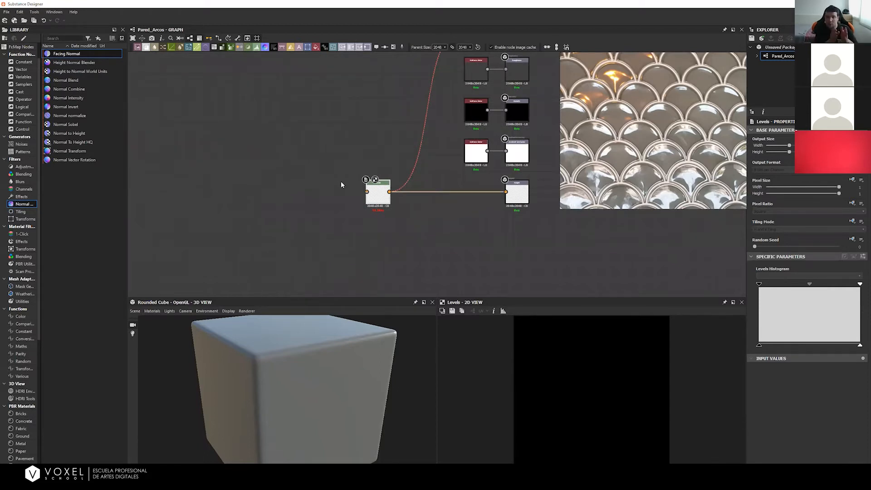
{"action": "left_click", "coordinate": [336, 190]}
{"action": "middle_click_drag", "start_coordinate": [388, 205], "coordinate": [419, 207]}
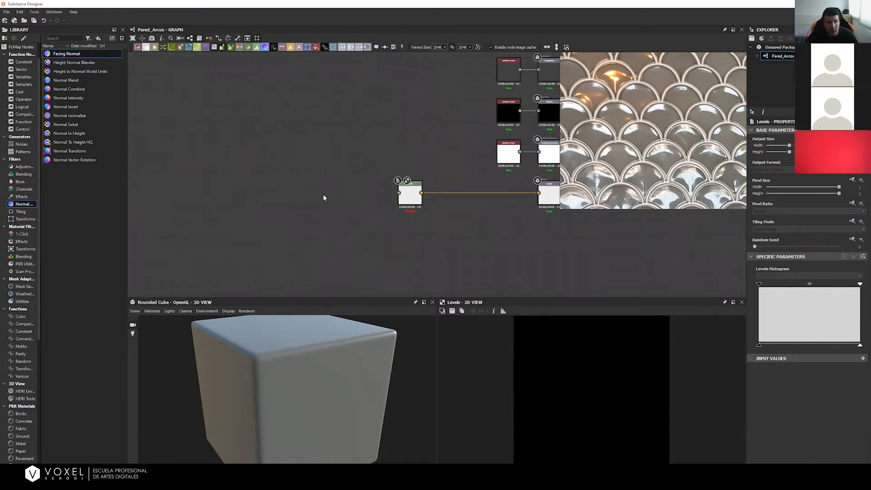
Step: Add a Shape node to the graph and place it ahead of the Levels node
{"action": "key", "text": "space"}
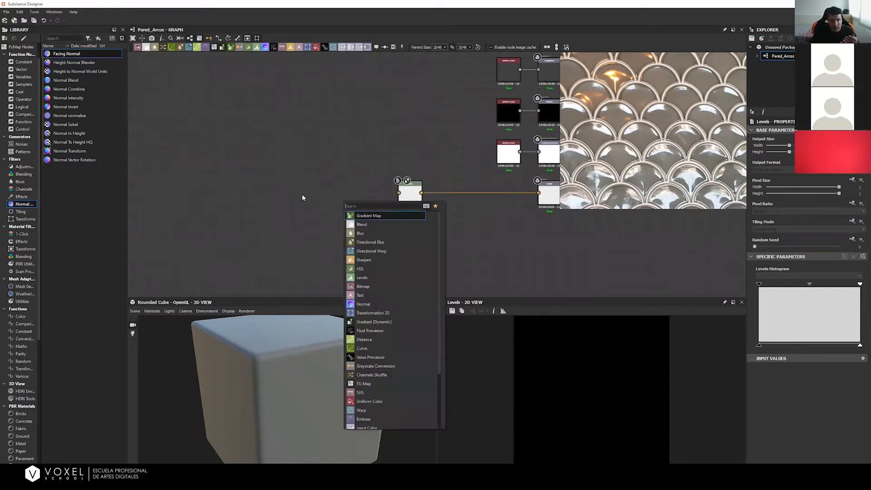
{"action": "left_click", "coordinate": [369, 181]}
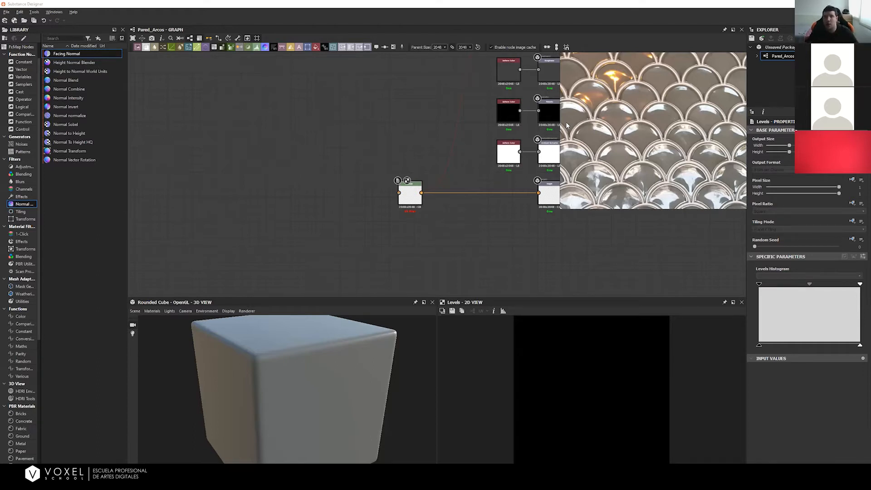
{"action": "key", "text": "space"}
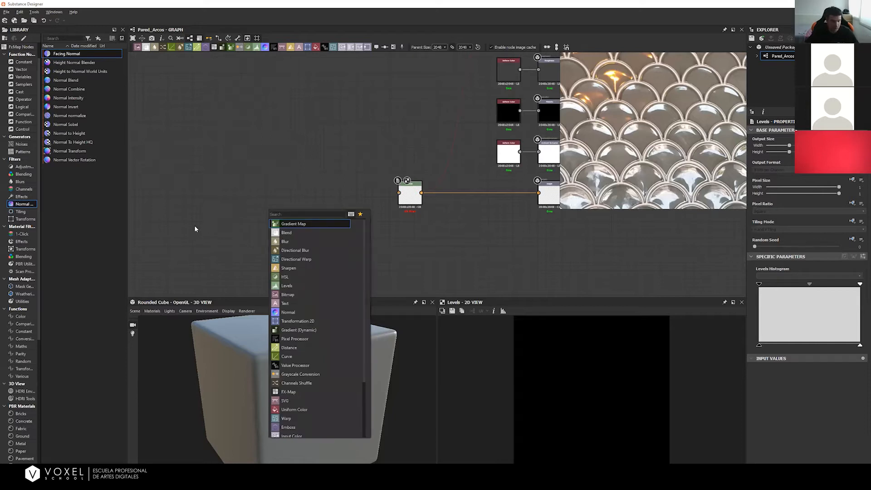
{"action": "type", "text": "sha"}
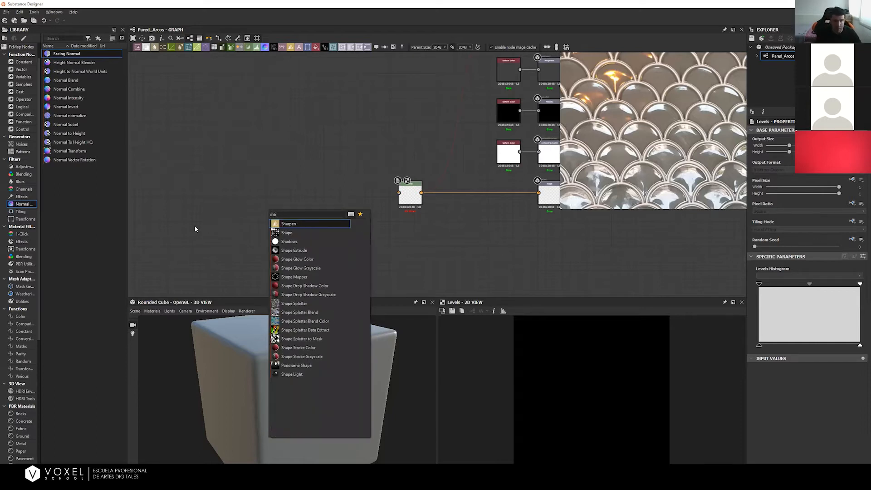
{"action": "key", "text": "Down"}
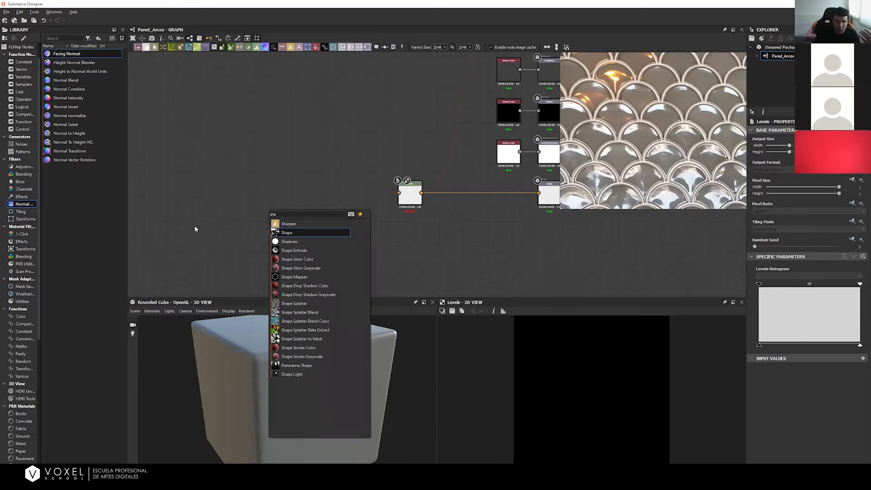
{"action": "key", "text": "Return"}
{"action": "left_click_drag", "start_coordinate": [272, 213], "coordinate": [260, 208]}
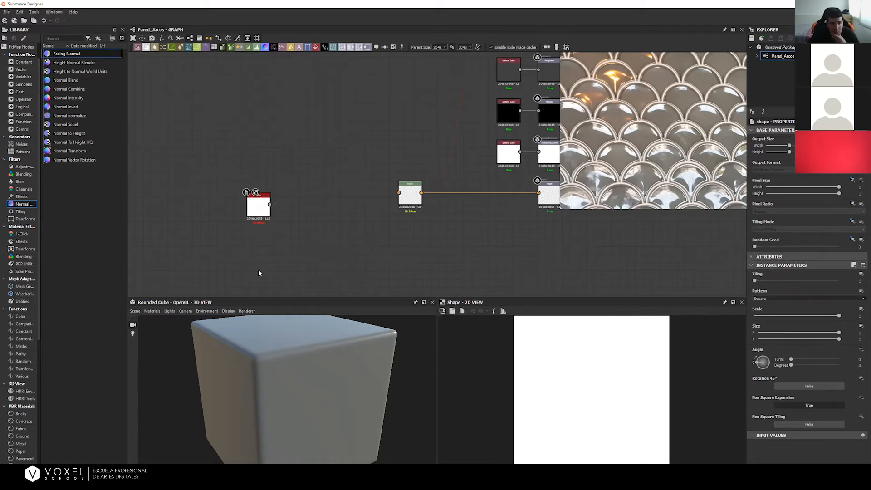
Step: Preview the black Uniform Color node and the Shape node in the 2D view, ending on the Shape node's parameters
{"action": "left_click", "coordinate": [409, 194]}
{"action": "left_click", "coordinate": [261, 214]}
{"action": "left_click_drag", "start_coordinate": [259, 210], "coordinate": [263, 211]}
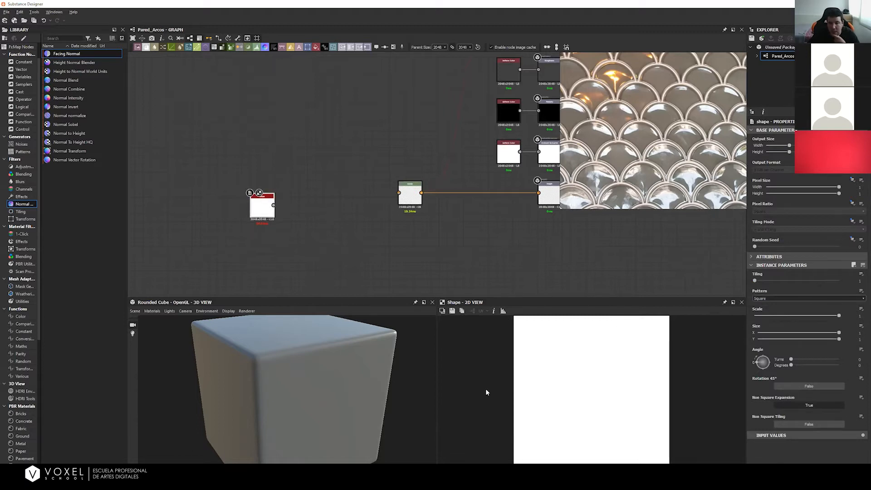
{"action": "left_click", "coordinate": [509, 112]}
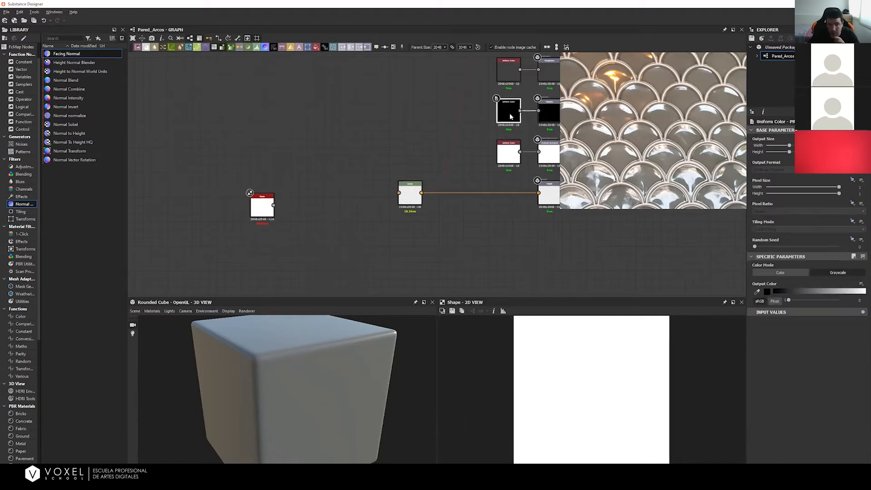
{"action": "double_click", "coordinate": [508, 113]}
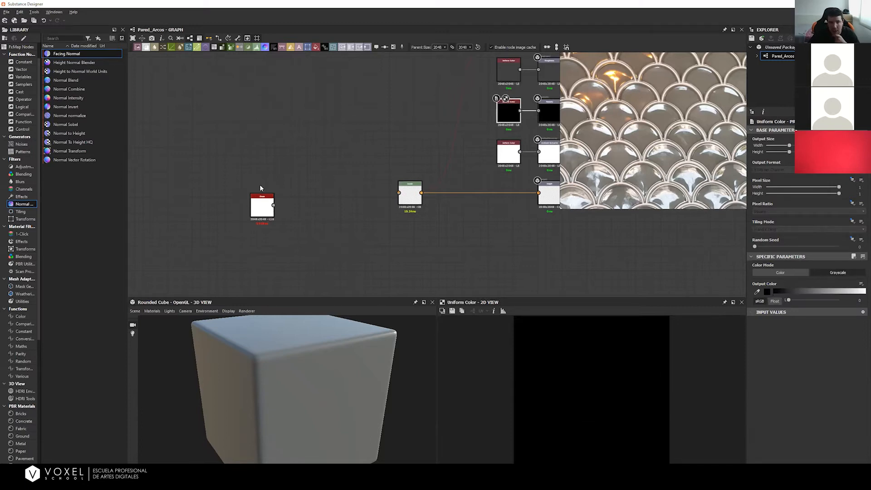
{"action": "left_click", "coordinate": [262, 205]}
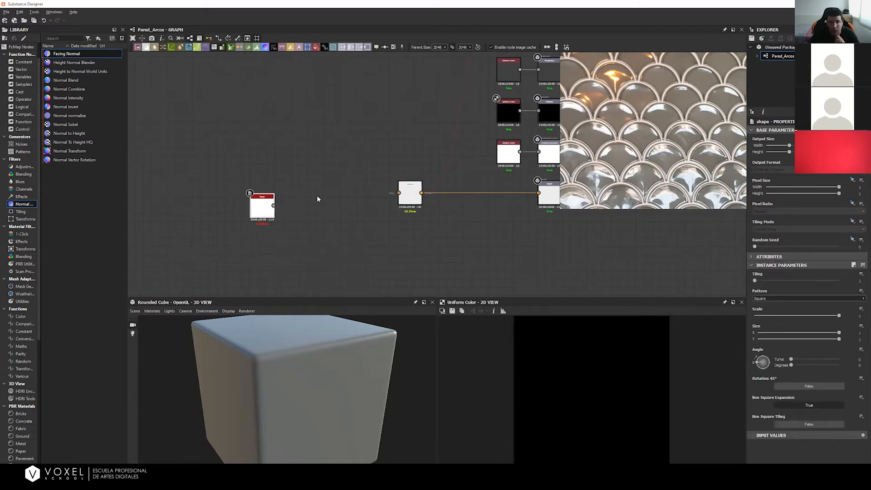
{"action": "double_click", "coordinate": [262, 207]}
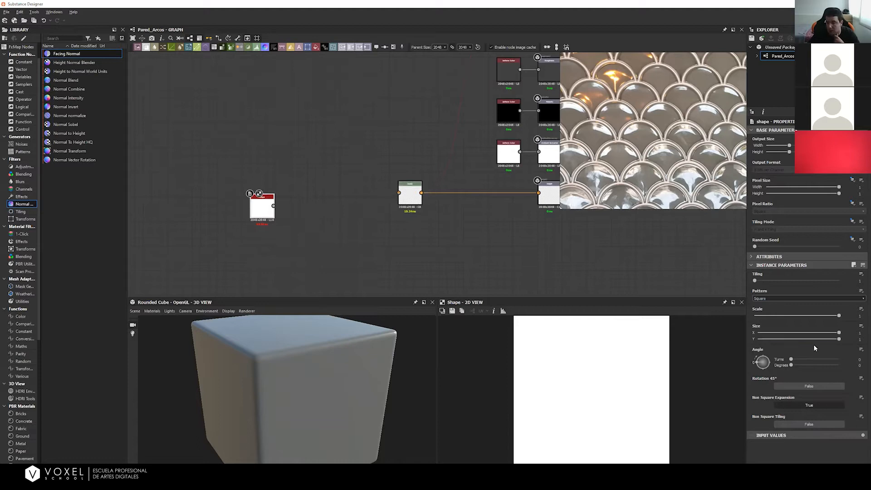
{"action": "left_click_drag", "start_coordinate": [256, 210], "coordinate": [255, 205]}
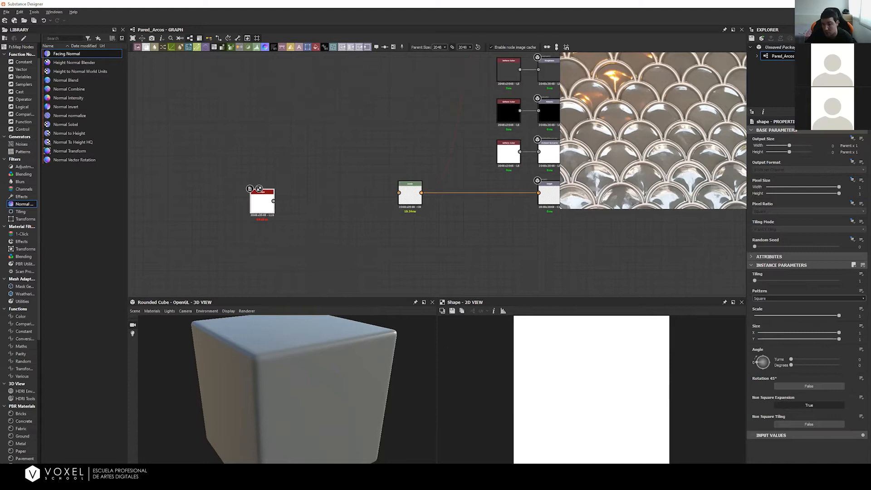
Step: Set the Shape node's Scale to 0.69, and try a smaller X size before restoring it to 1
{"action": "left_click_drag", "start_coordinate": [839, 315], "coordinate": [813, 320]}
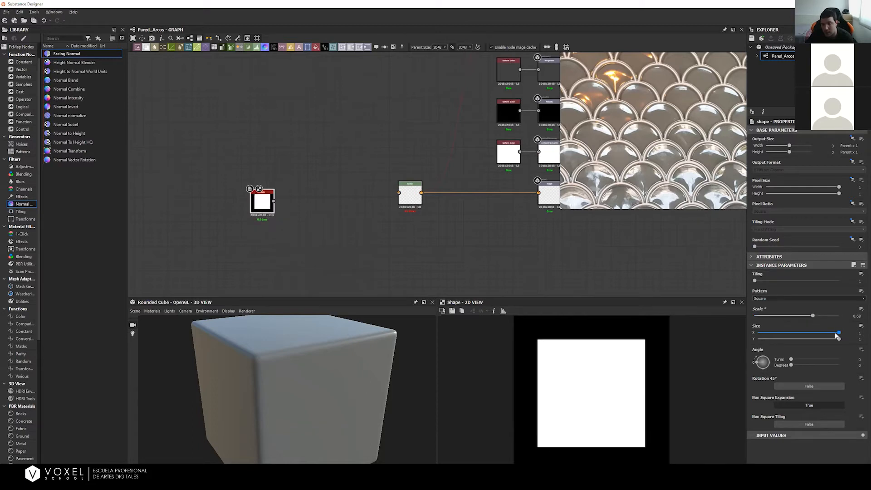
{"action": "left_click", "coordinate": [794, 333]}
{"action": "left_click_drag", "start_coordinate": [793, 334], "coordinate": [850, 346]}
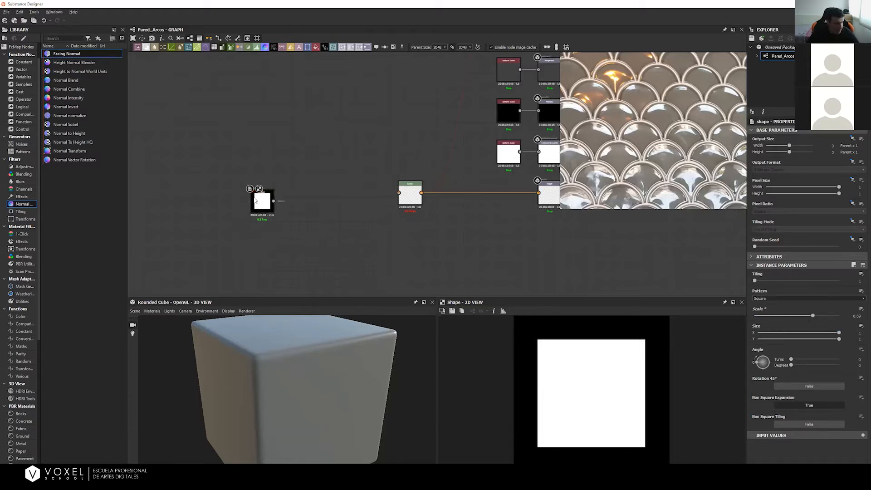
Step: Show the graph's node search and look up nodes matching "sha"
{"action": "right_click", "coordinate": [335, 194]}
{"action": "left_click", "coordinate": [281, 161]}
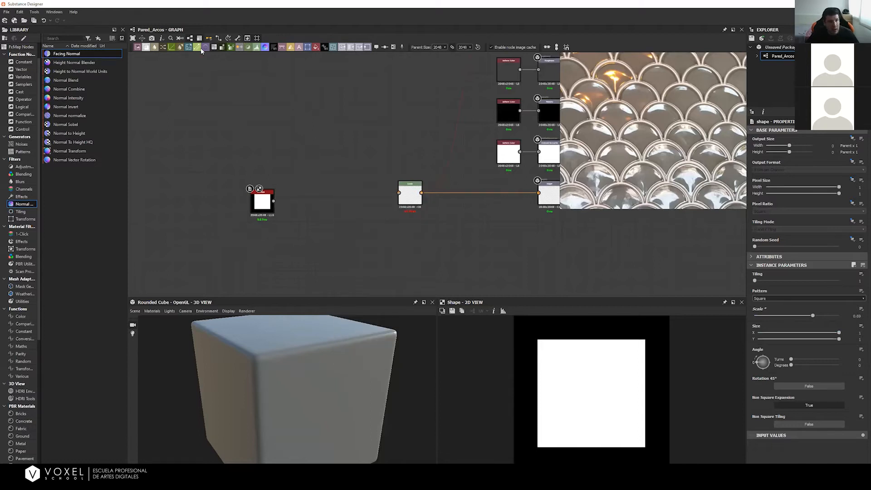
{"action": "key", "text": "space"}
{"action": "left_click", "coordinate": [289, 107]}
{"action": "right_click", "coordinate": [290, 107]}
{"action": "left_click", "coordinate": [286, 114]}
{"action": "key", "text": "space"}
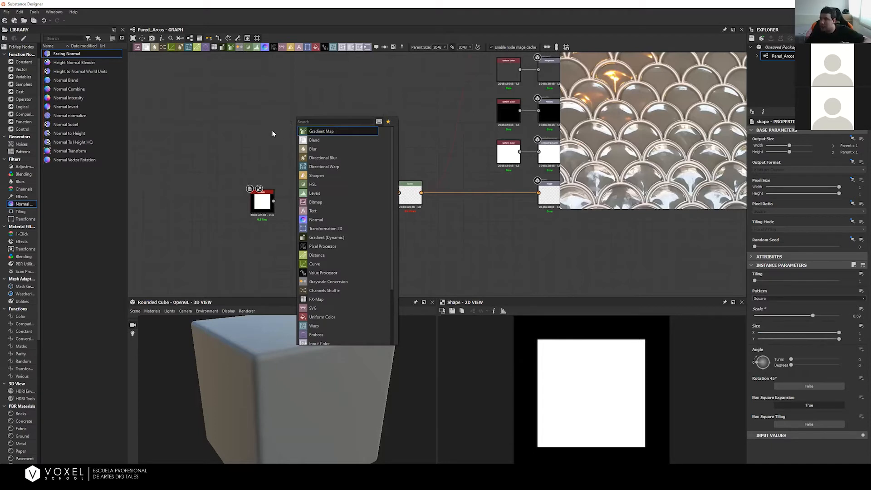
{"action": "left_click", "coordinate": [333, 112]}
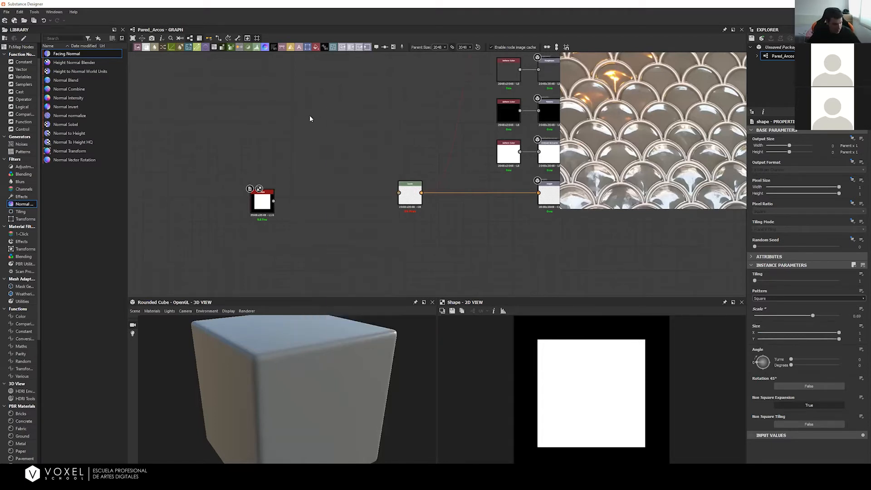
{"action": "key", "text": "space"}
{"action": "type", "text": "sha"}
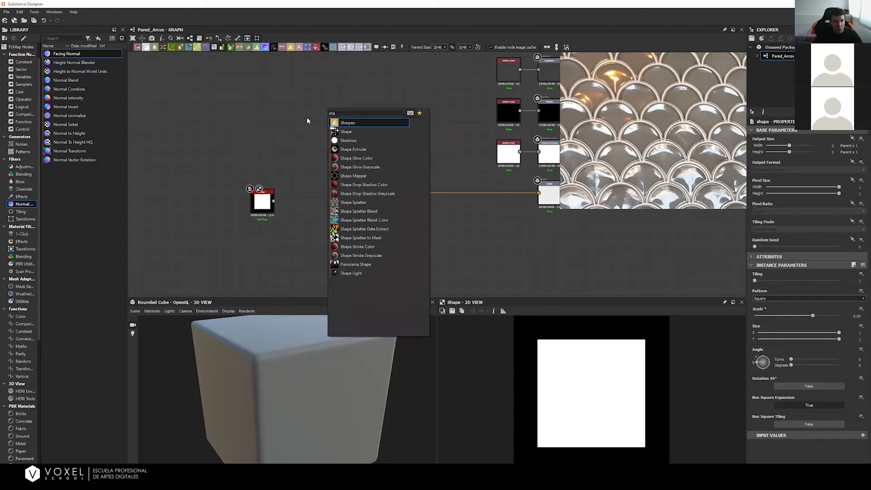
{"action": "key", "text": "Return"}
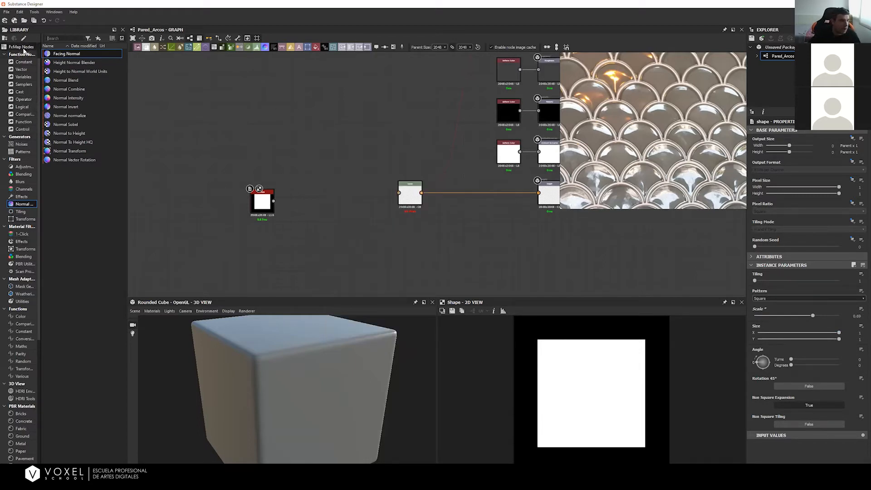
Step: Display the library's Generators category and search the library for "shap"
{"action": "left_click", "coordinate": [20, 137]}
{"action": "left_click", "coordinate": [70, 38]}
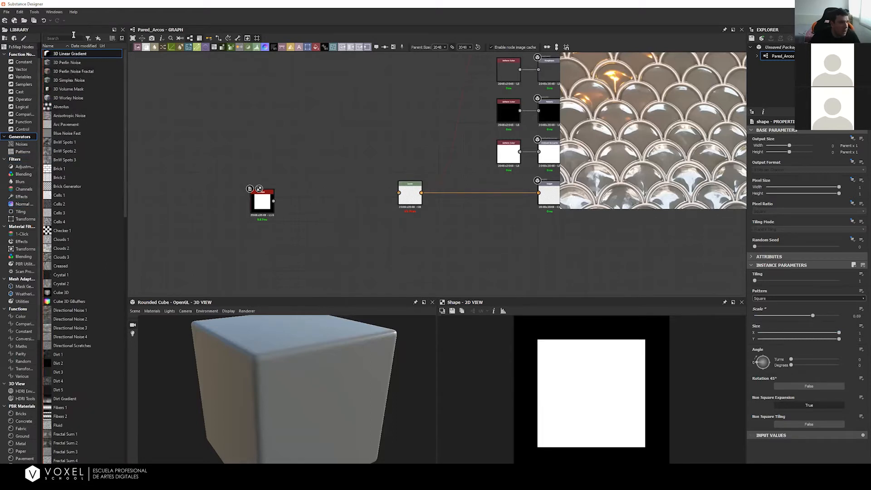
{"action": "type", "text": "sha"}
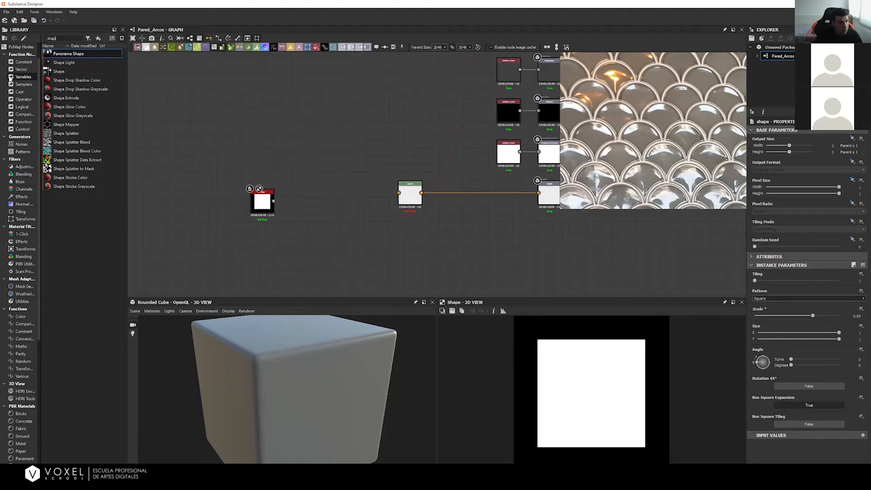
{"action": "type", "text": "p"}
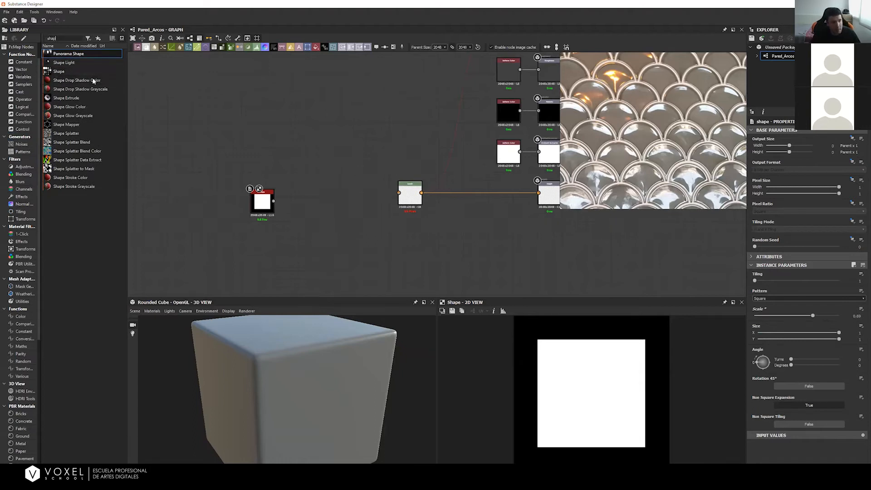
Step: Connect the Shape node's output to the Levels node's input
{"action": "middle_click_drag", "start_coordinate": [303, 158], "coordinate": [292, 161]}
{"action": "left_click_drag", "start_coordinate": [246, 209], "coordinate": [393, 200]}
{"action": "left_click_drag", "start_coordinate": [265, 205], "coordinate": [269, 197]}
Step: Inspect the square's relief on the rounded cube in 3D and compare it with the Shape node's 2D preview
{"action": "left_click_drag", "start_coordinate": [325, 384], "coordinate": [367, 378]}
{"action": "left_click_drag", "start_coordinate": [368, 349], "coordinate": [327, 361]}
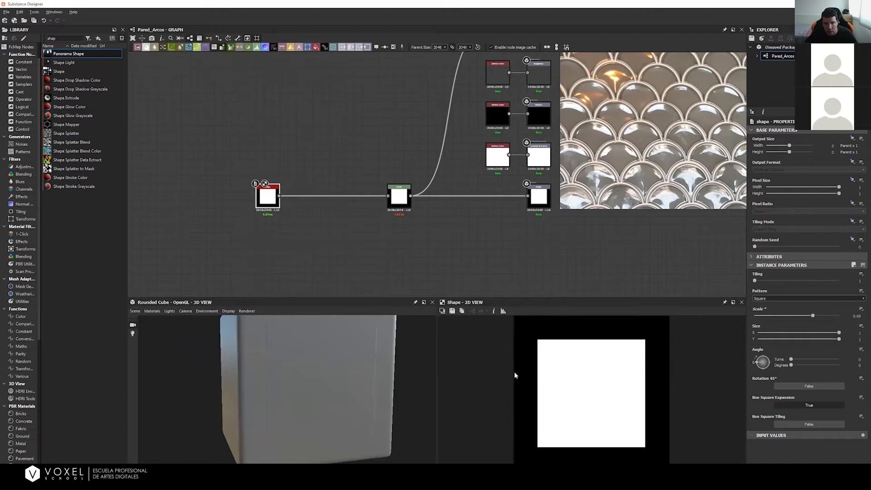
{"action": "left_click_drag", "start_coordinate": [424, 368], "coordinate": [370, 370]}
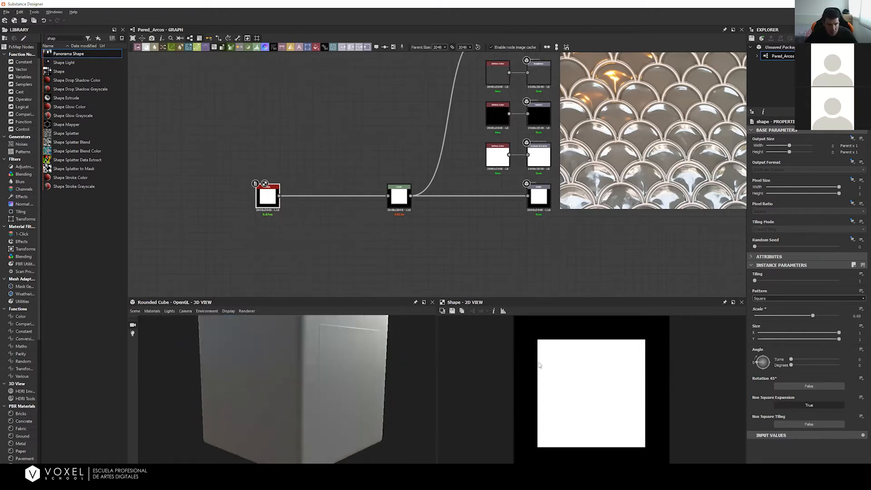
{"action": "scroll", "coordinate": [539, 364], "scroll_direction": "up", "scroll_amount": 3}
{"action": "scroll", "coordinate": [531, 372], "scroll_direction": "down", "scroll_amount": 5}
{"action": "scroll", "coordinate": [521, 367], "scroll_direction": "up", "scroll_amount": 3}
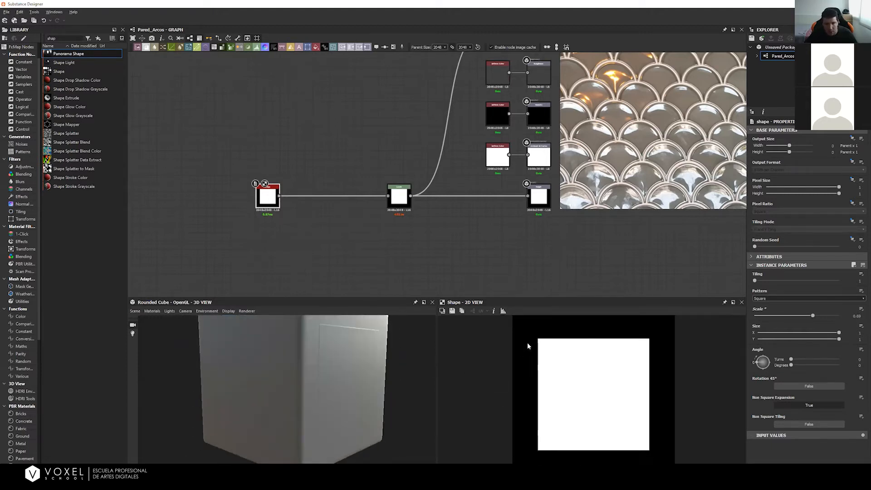
{"action": "scroll", "coordinate": [527, 342], "scroll_direction": "down", "scroll_amount": 3}
{"action": "scroll", "coordinate": [522, 368], "scroll_direction": "down", "scroll_amount": 2}
{"action": "scroll", "coordinate": [543, 352], "scroll_direction": "up", "scroll_amount": 2}
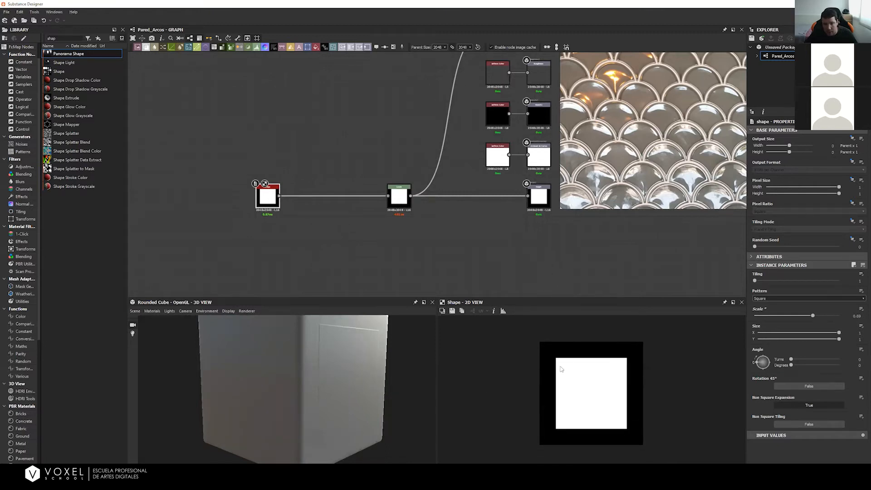
{"action": "scroll", "coordinate": [526, 375], "scroll_direction": "up", "scroll_amount": 3}
{"action": "scroll", "coordinate": [544, 370], "scroll_direction": "down", "scroll_amount": 4}
{"action": "scroll", "coordinate": [573, 360], "scroll_direction": "up", "scroll_amount": 2}
{"action": "scroll", "coordinate": [574, 360], "scroll_direction": "up", "scroll_amount": 2}
{"action": "scroll", "coordinate": [573, 363], "scroll_direction": "down", "scroll_amount": 3}
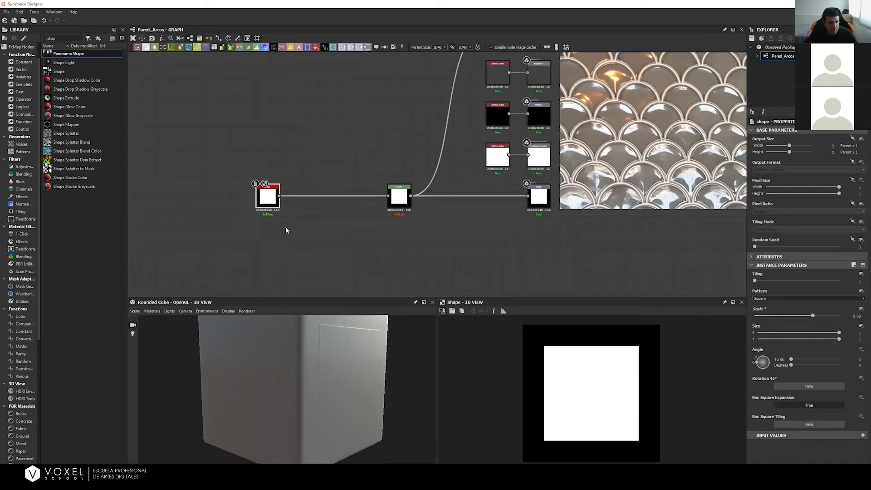
{"action": "left_click_drag", "start_coordinate": [307, 370], "coordinate": [308, 382]}
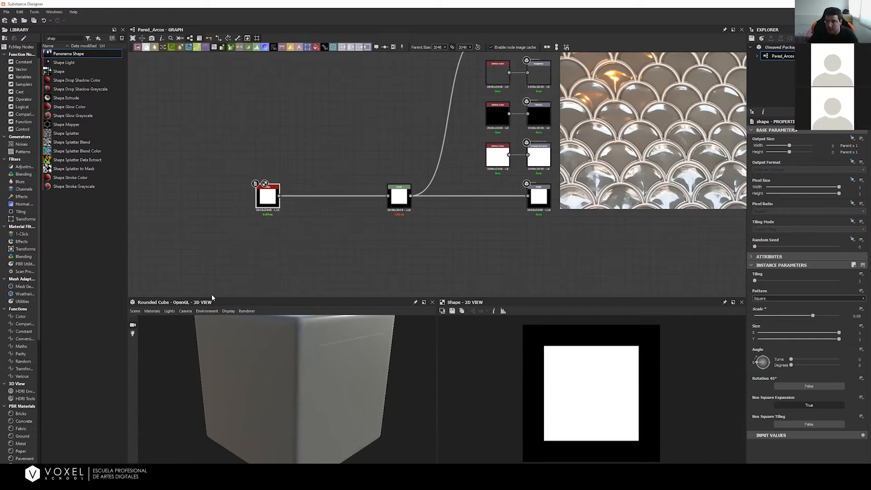
{"action": "left_click_drag", "start_coordinate": [267, 359], "coordinate": [199, 344]}
Step: Replace the rounded cube preview mesh in the 3D view with the Cylinder
{"action": "left_click", "coordinate": [135, 311]}
{"action": "left_click", "coordinate": [133, 311]}
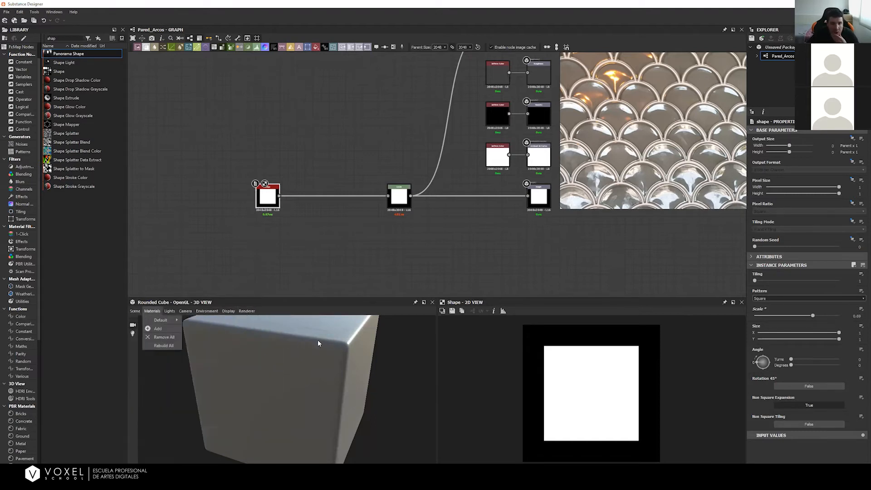
{"action": "left_click_drag", "start_coordinate": [310, 371], "coordinate": [353, 307]}
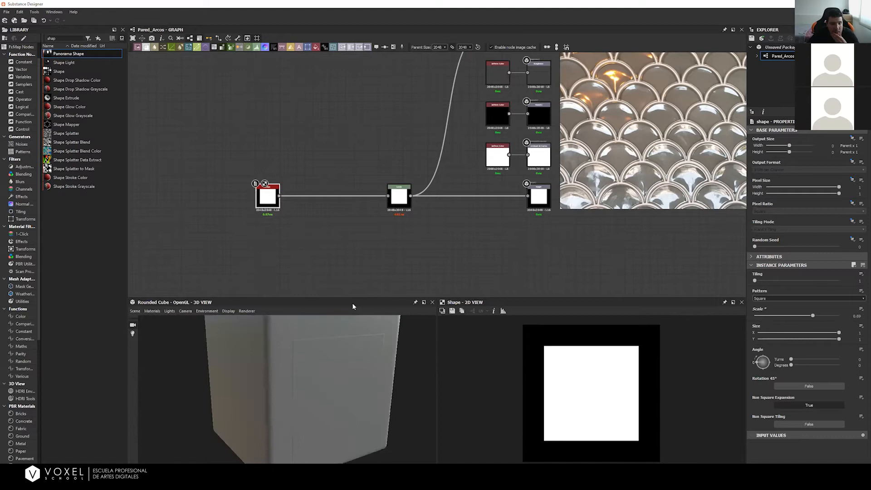
{"action": "left_click", "coordinate": [135, 311]}
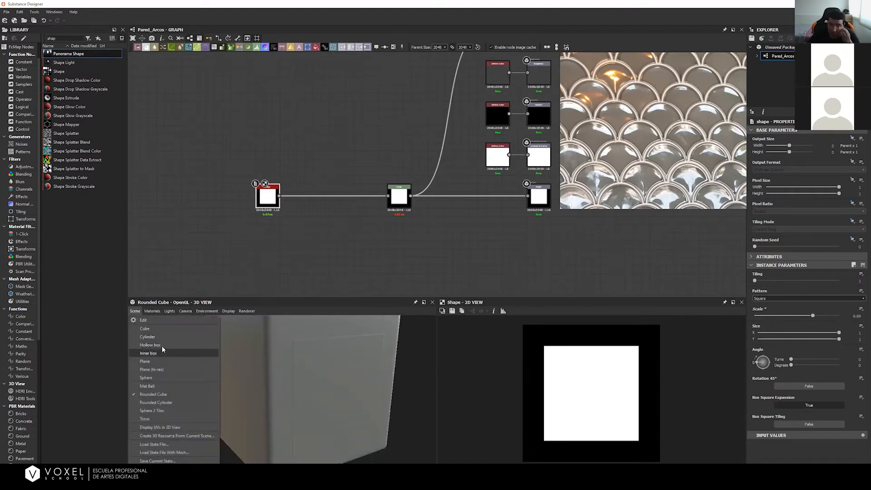
{"action": "left_click", "coordinate": [167, 336]}
{"action": "left_click", "coordinate": [135, 311]}
{"action": "left_click", "coordinate": [162, 353]}
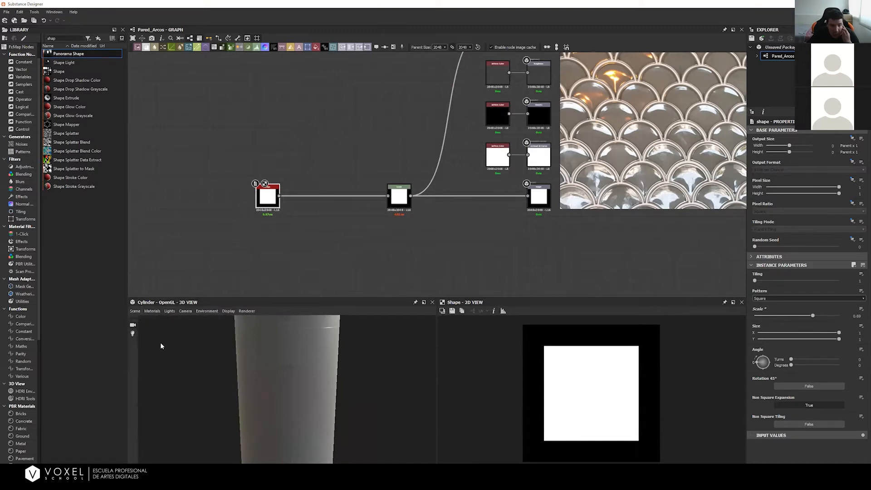
Step: Replace the cylinder in the 3D view with the Plane (hi-res) preview mesh
{"action": "left_click", "coordinate": [135, 311]}
{"action": "left_click", "coordinate": [156, 392]}
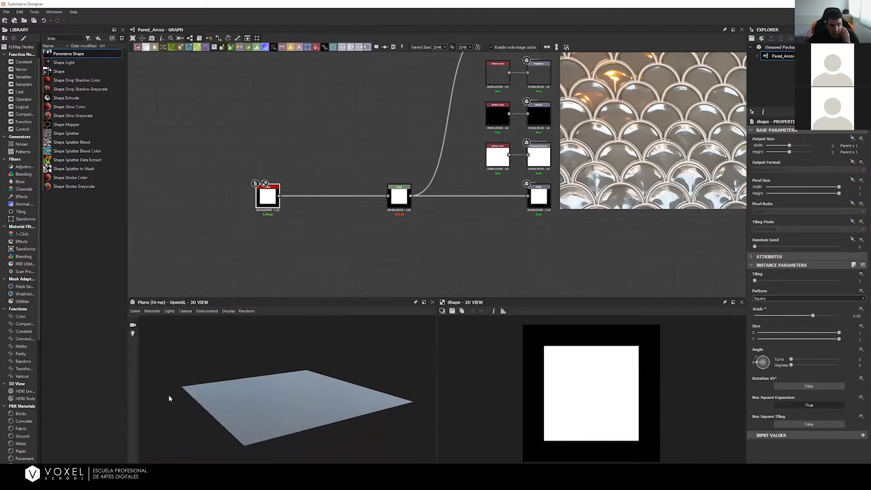
{"action": "mouse_move", "coordinate": [243, 377]}
{"action": "left_mouse_down"}
{"action": "mouse_move", "coordinate": [321, 389]}
{"action": "mouse_move", "coordinate": [254, 379]}
{"action": "left_mouse_up"}
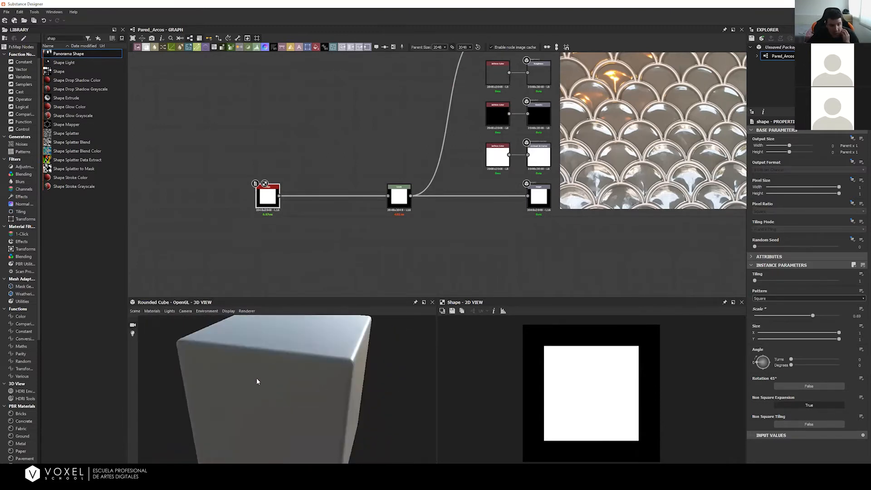
{"action": "left_click", "coordinate": [134, 311]}
{"action": "left_click", "coordinate": [163, 370]}
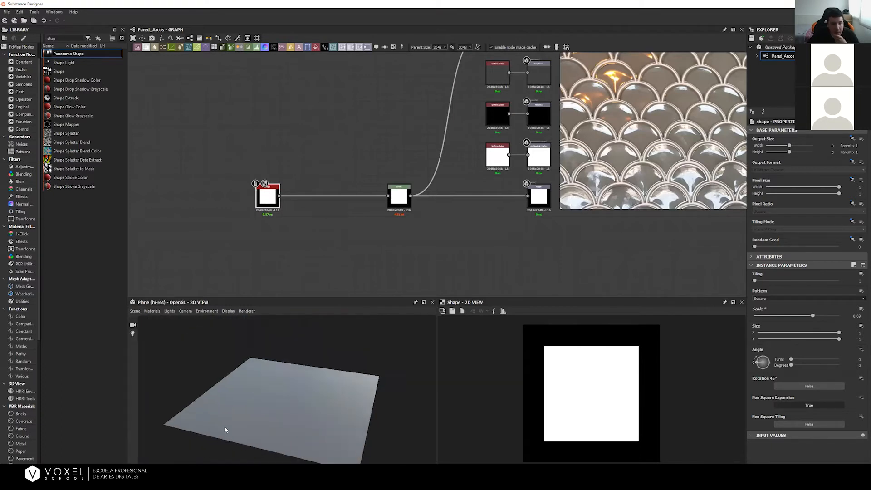
{"action": "left_click_drag", "start_coordinate": [285, 419], "coordinate": [259, 415]}
{"action": "left_click", "coordinate": [136, 311]}
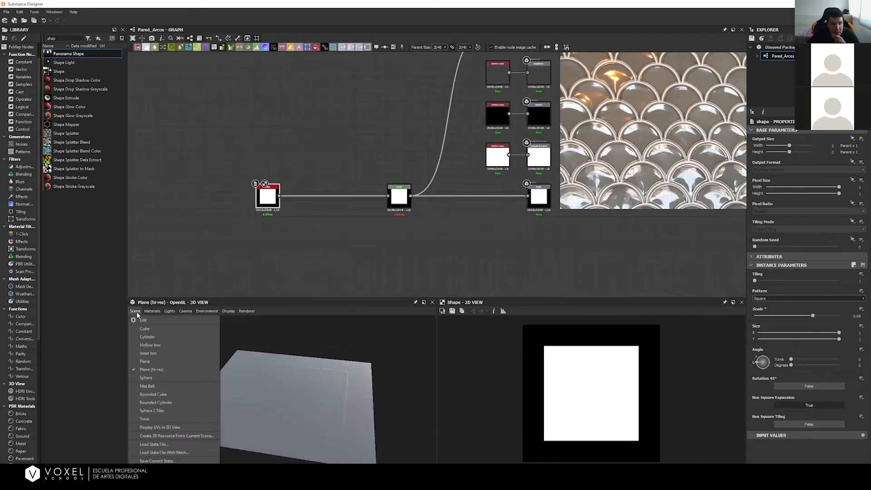
{"action": "mouse_move", "coordinate": [136, 311]}
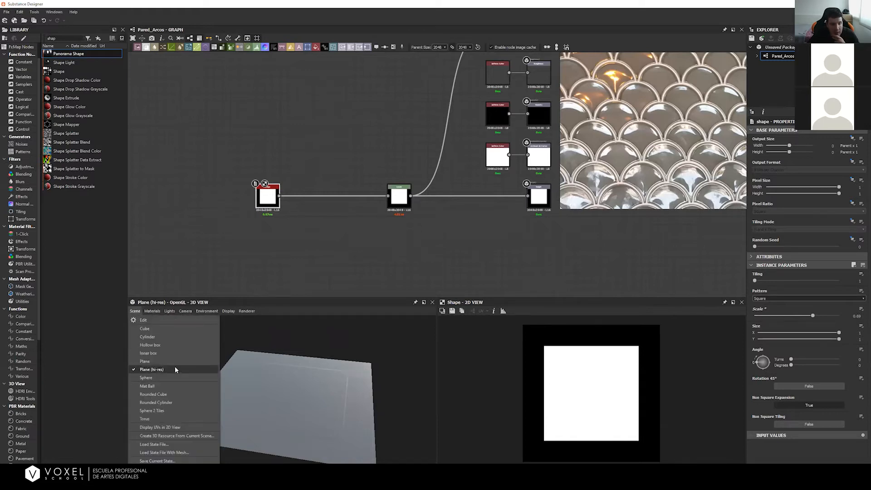
{"action": "left_click", "coordinate": [175, 368]}
Step: Display the preview mesh as a wireframe and compare the subdivision of Plane (hi-res) with that of Plane
{"action": "left_click", "coordinate": [232, 312]}
{"action": "left_click", "coordinate": [223, 348]}
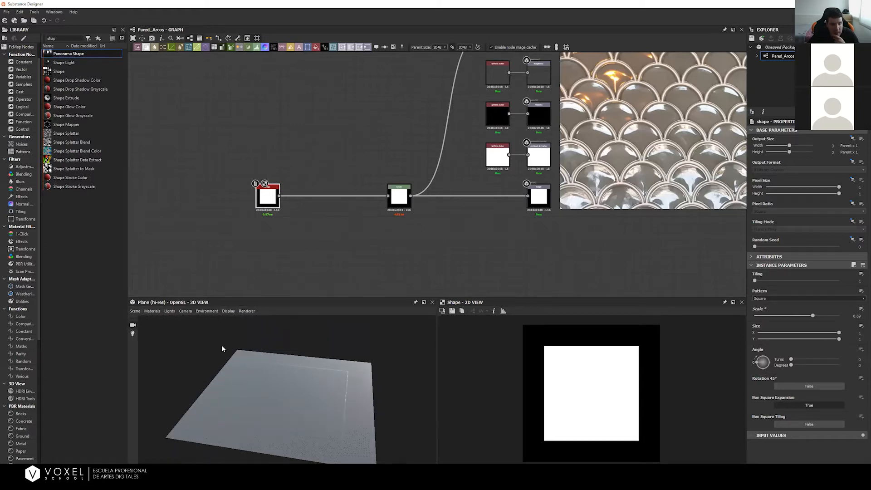
{"action": "mouse_move", "coordinate": [239, 392]}
{"action": "left_mouse_down"}
{"action": "mouse_move", "coordinate": [227, 402]}
{"action": "mouse_move", "coordinate": [236, 399]}
{"action": "left_mouse_up"}
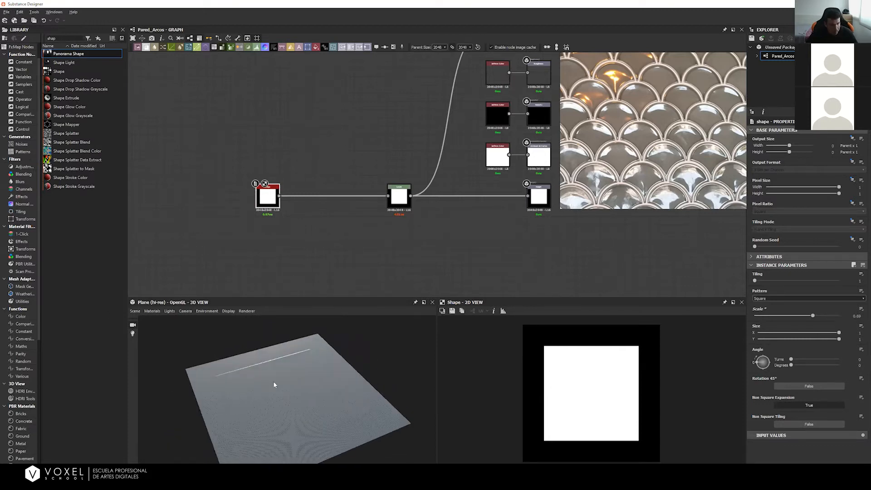
{"action": "scroll", "coordinate": [287, 378], "scroll_direction": "up", "scroll_amount": 5}
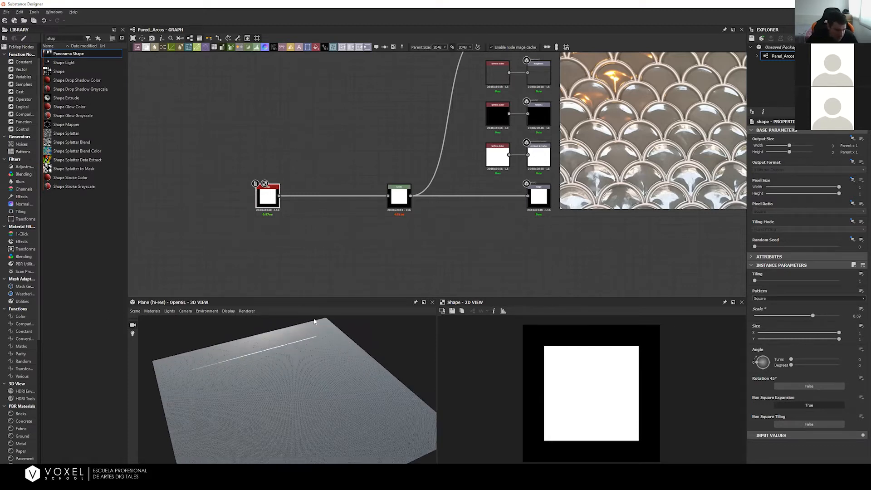
{"action": "scroll", "coordinate": [268, 390], "scroll_direction": "up", "scroll_amount": 5}
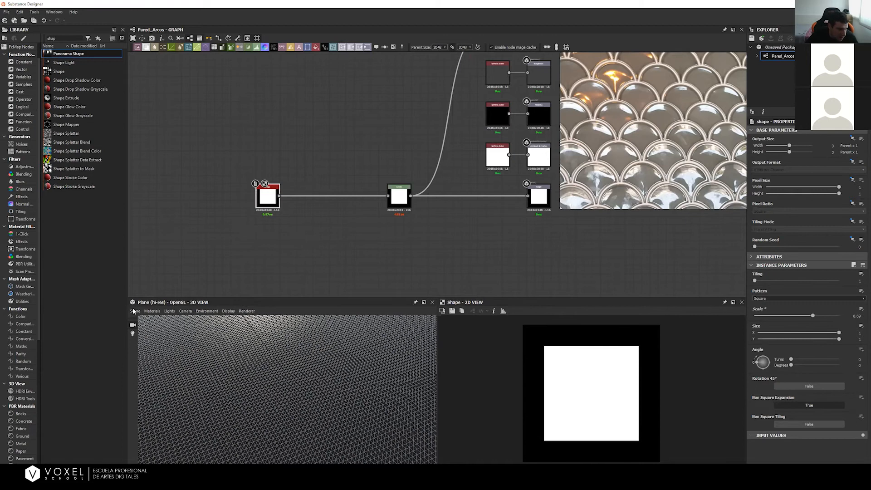
{"action": "left_click", "coordinate": [134, 311]}
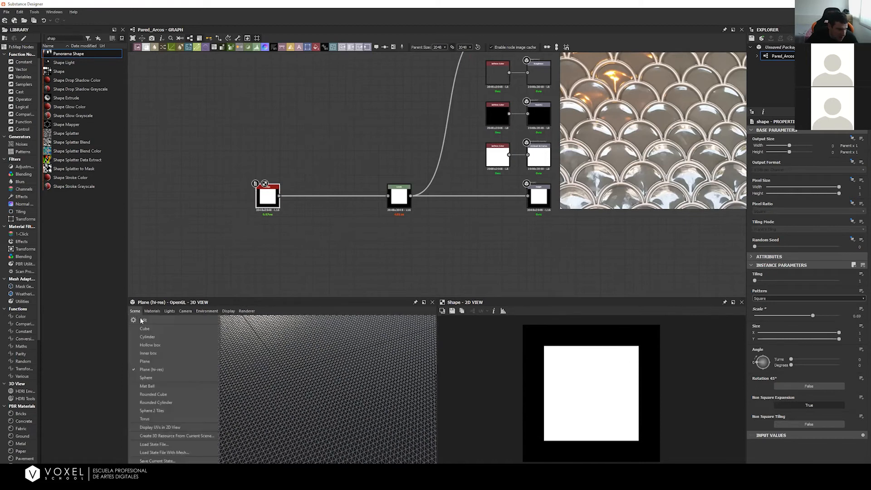
{"action": "left_click", "coordinate": [184, 361]}
{"action": "left_click_drag", "start_coordinate": [206, 345], "coordinate": [399, 380]}
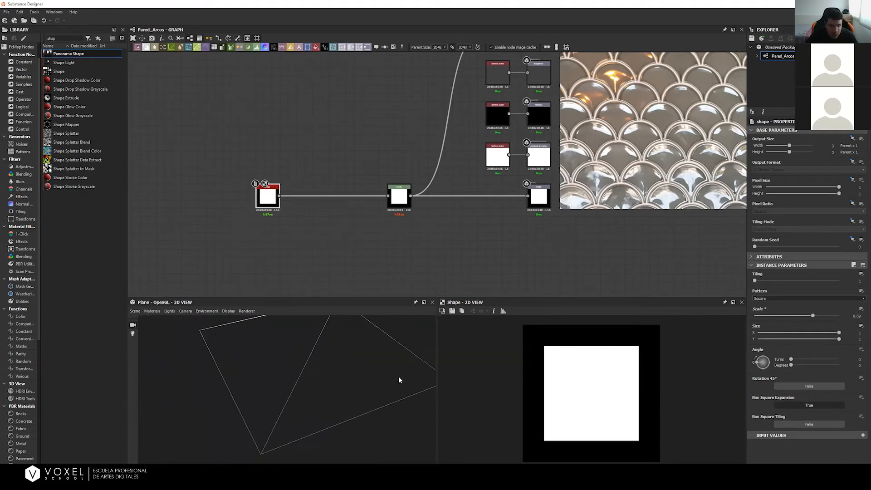
Step: Restore the Plane (hi-res) preview mesh and turn off the wireframe display
{"action": "left_click", "coordinate": [135, 311]}
{"action": "left_click", "coordinate": [164, 367]}
{"action": "left_click_drag", "start_coordinate": [319, 369], "coordinate": [245, 331]}
{"action": "left_click", "coordinate": [228, 311]}
{"action": "left_click", "coordinate": [235, 320]}
{"action": "left_click_drag", "start_coordinate": [313, 405], "coordinate": [313, 354]}
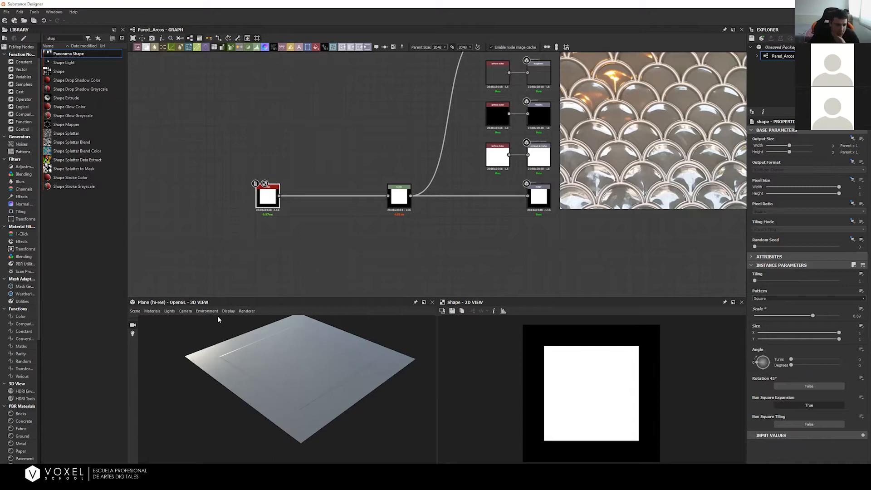
Step: Use Parallax Occlusion on the Default physically_metallic_roughness material, raise its Height Scale to 5.87, and inspect the relief from several angles
{"action": "left_click", "coordinate": [151, 311]}
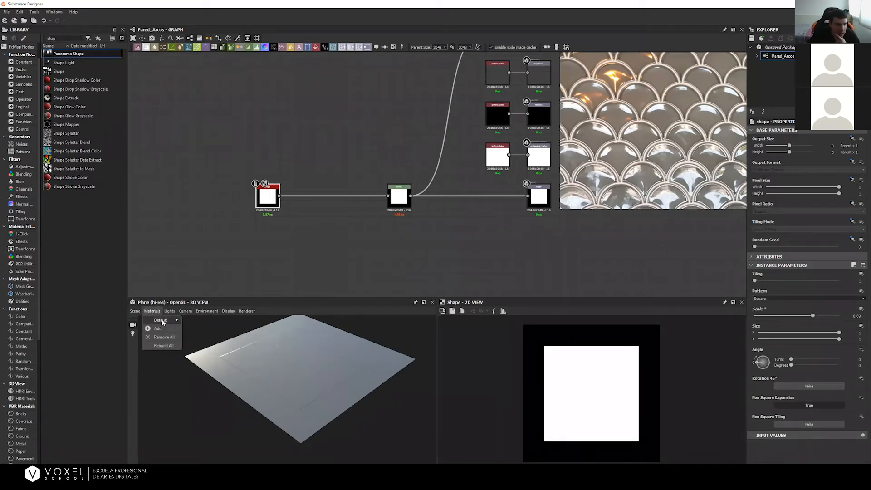
{"action": "mouse_move", "coordinate": [161, 320]}
{"action": "mouse_move", "coordinate": [219, 354]}
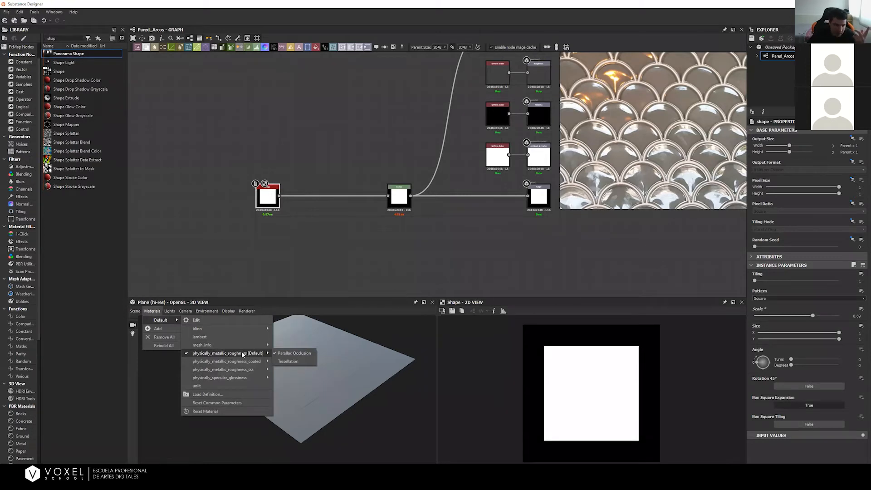
{"action": "left_click", "coordinate": [293, 353]}
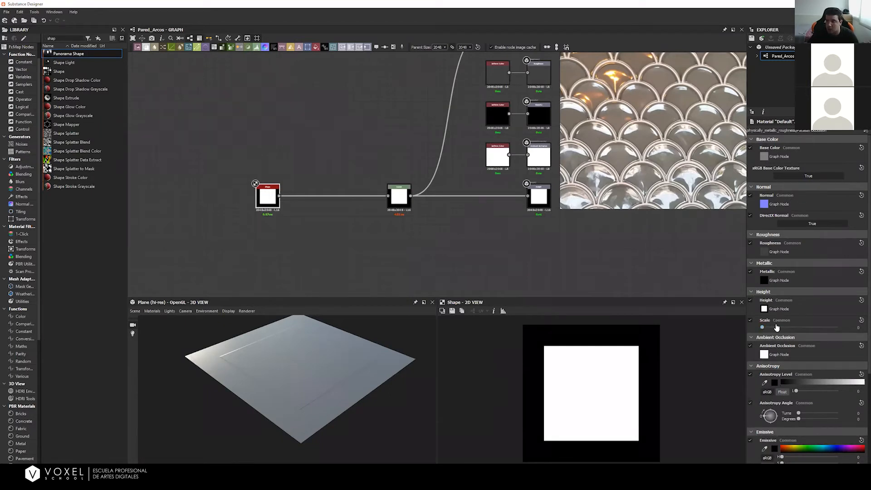
{"action": "left_click_drag", "start_coordinate": [771, 328], "coordinate": [797, 327]}
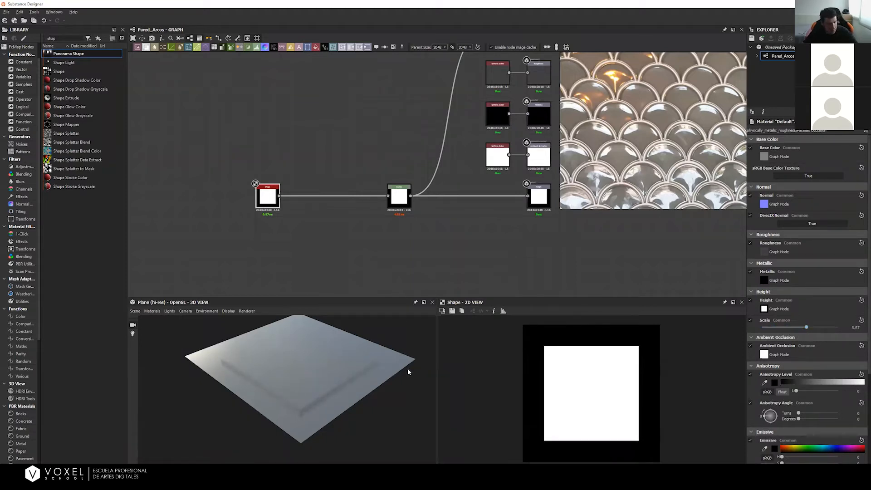
{"action": "left_click_drag", "start_coordinate": [227, 366], "coordinate": [317, 382]}
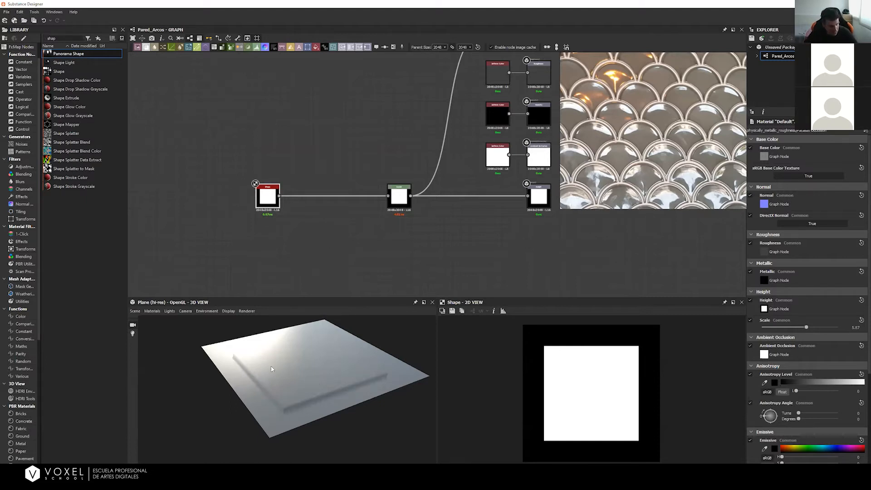
{"action": "left_click_drag", "start_coordinate": [333, 392], "coordinate": [389, 375]}
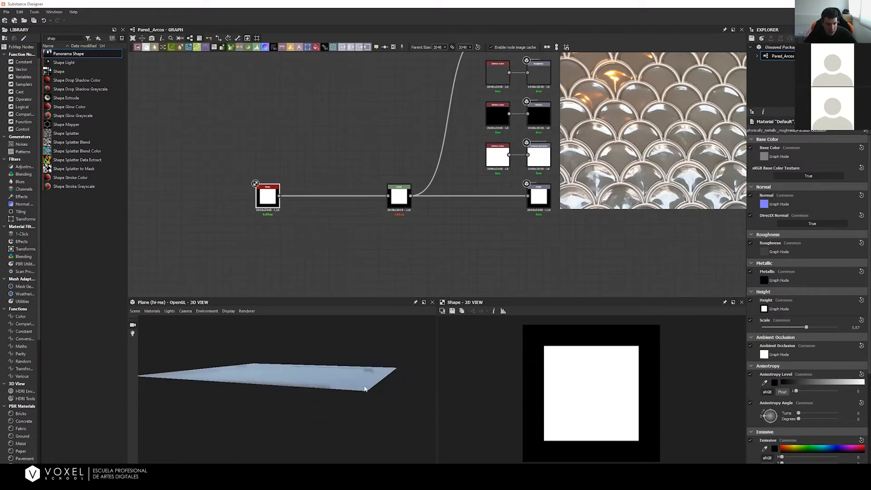
{"action": "left_click_drag", "start_coordinate": [295, 388], "coordinate": [379, 364]}
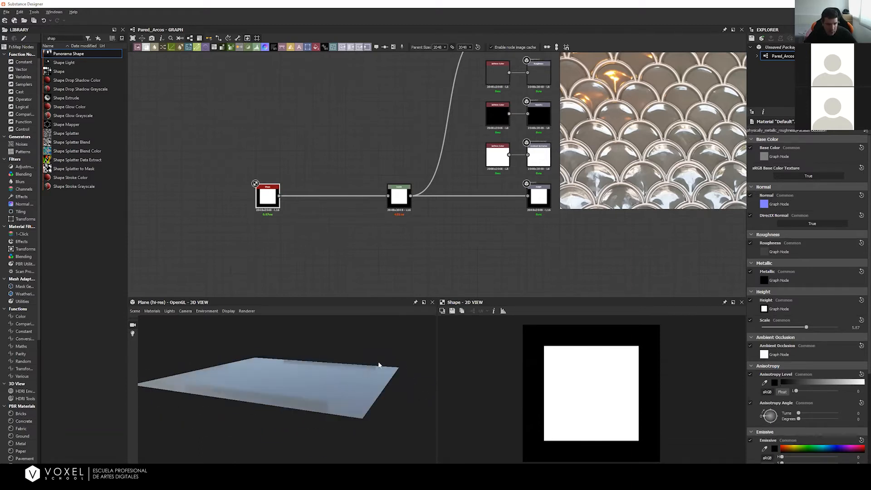
{"action": "left_click_drag", "start_coordinate": [310, 375], "coordinate": [287, 375]}
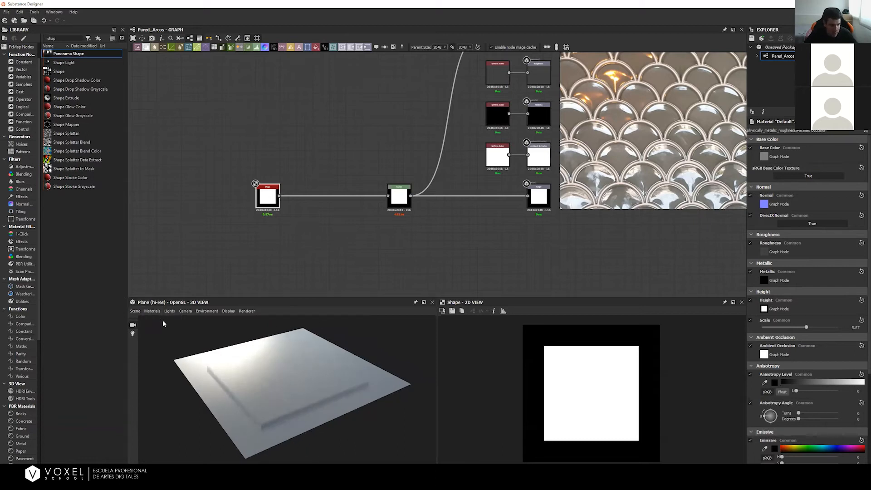
Step: Switch the Default physically_metallic_roughness material to Tessellation and view the square's displacement on the plane
{"action": "left_click", "coordinate": [152, 311]}
{"action": "mouse_move", "coordinate": [161, 321]}
{"action": "mouse_move", "coordinate": [235, 355]}
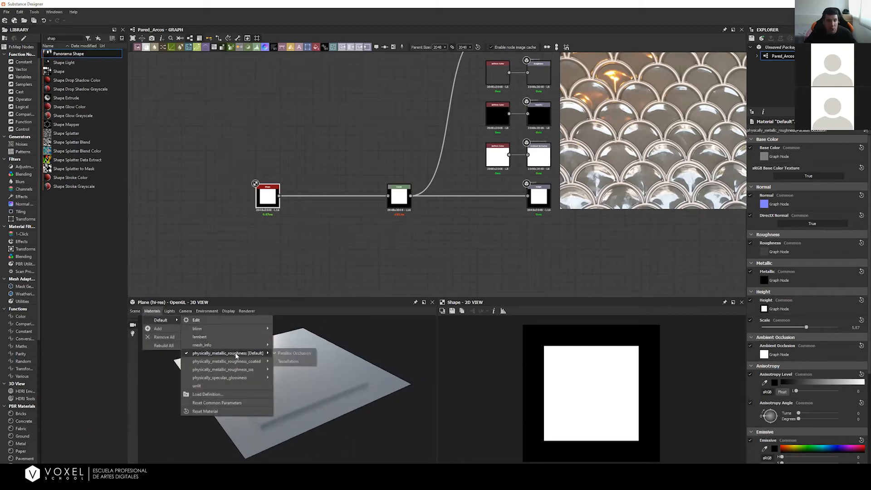
{"action": "left_click", "coordinate": [306, 364]}
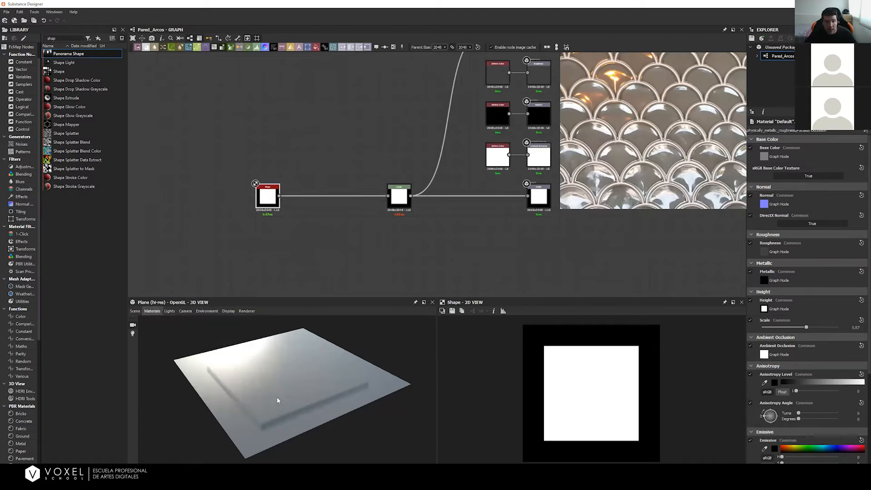
{"action": "left_click_drag", "start_coordinate": [283, 396], "coordinate": [468, 390]}
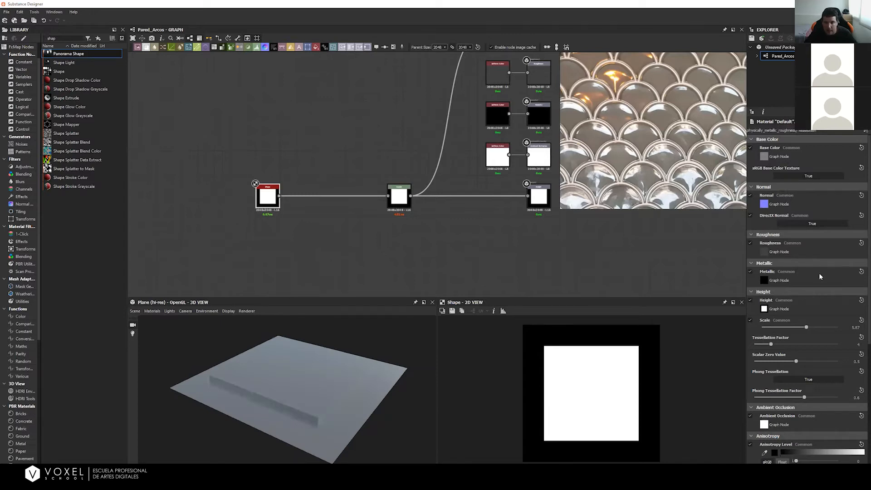
Step: Set the Default material's Height Scale to 2 and its Tessellation Factor to 16
{"action": "left_click_drag", "start_coordinate": [804, 329], "coordinate": [786, 328]}
{"action": "double_click", "coordinate": [855, 327]}
{"action": "type", "text": "2"}
{"action": "key", "text": "Return"}
{"action": "left_click_drag", "start_coordinate": [366, 382], "coordinate": [352, 367]}
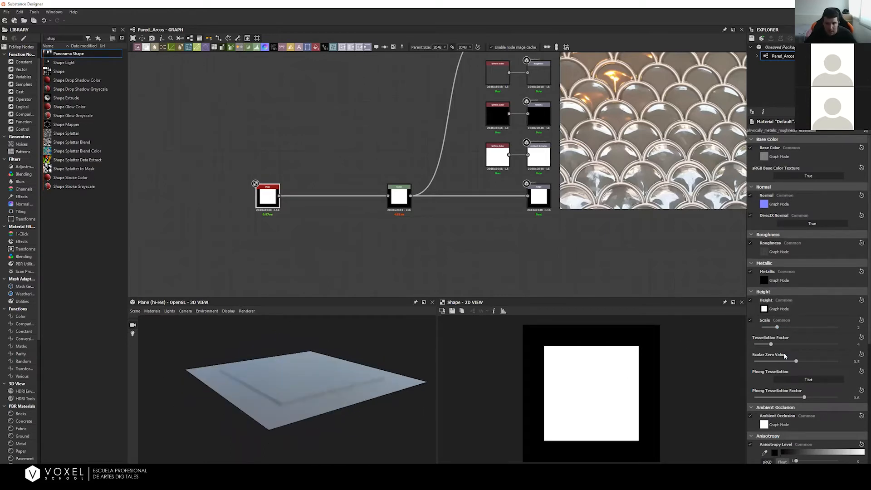
{"action": "mouse_move", "coordinate": [772, 345]}
{"action": "left_mouse_down"}
{"action": "mouse_move", "coordinate": [780, 346]}
{"action": "mouse_move", "coordinate": [770, 347]}
{"action": "left_mouse_up"}
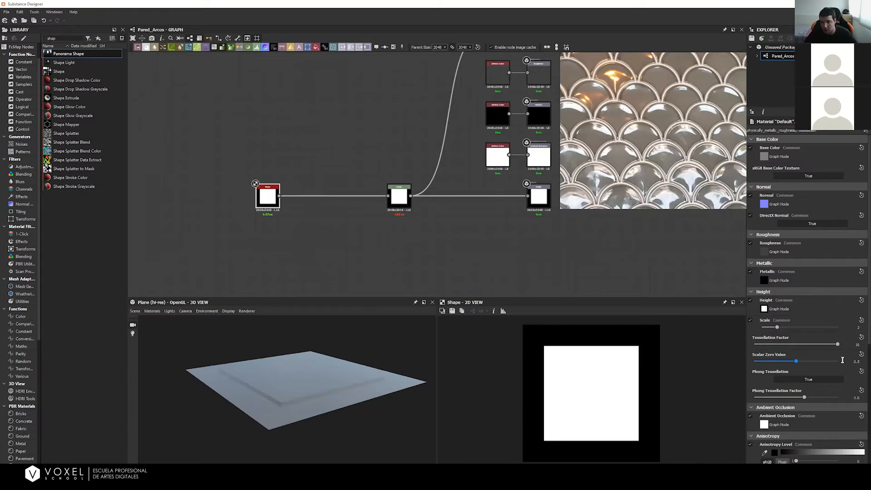
{"action": "left_click_drag", "start_coordinate": [279, 392], "coordinate": [390, 377]}
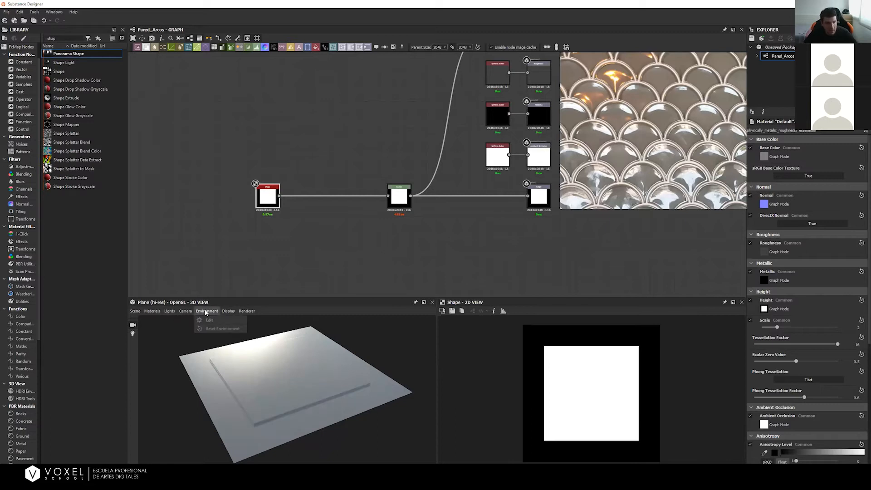
Step: Open the 3D view's environment settings and set the Exposure to 0.5, keeping the dome rotation at 0
{"action": "left_click", "coordinate": [171, 312]}
{"action": "left_click", "coordinate": [187, 311]}
{"action": "left_click", "coordinate": [190, 311]}
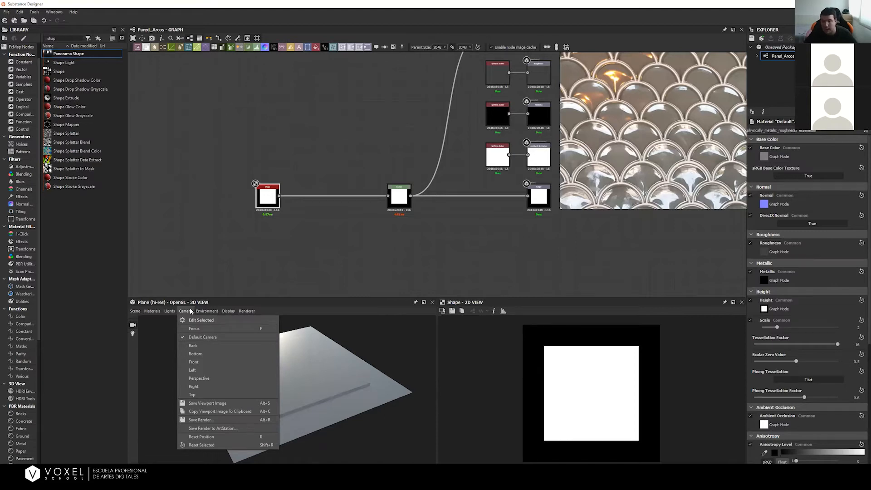
{"action": "mouse_move", "coordinate": [197, 311]}
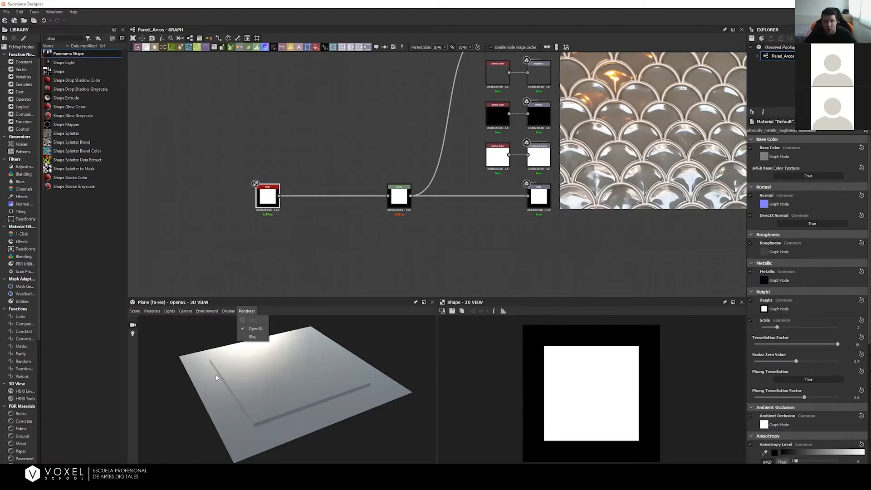
{"action": "left_click", "coordinate": [209, 320]}
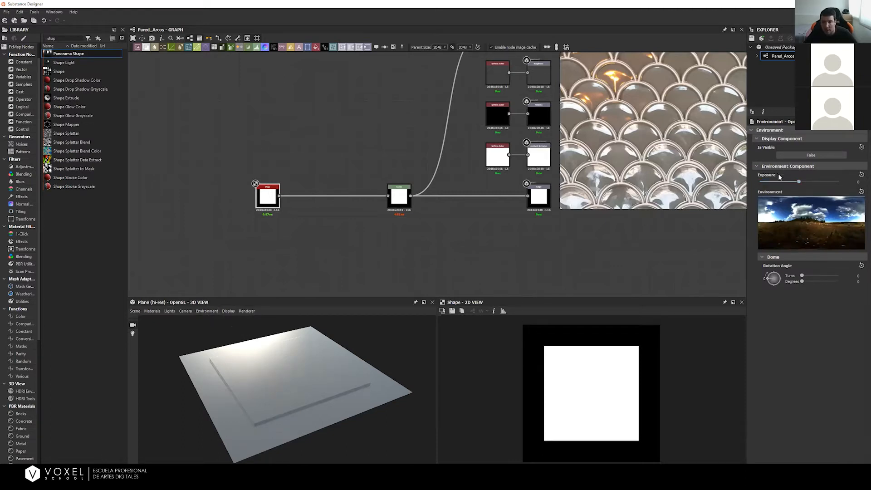
{"action": "left_click_drag", "start_coordinate": [798, 181], "coordinate": [801, 182]}
{"action": "left_click", "coordinate": [848, 182]}
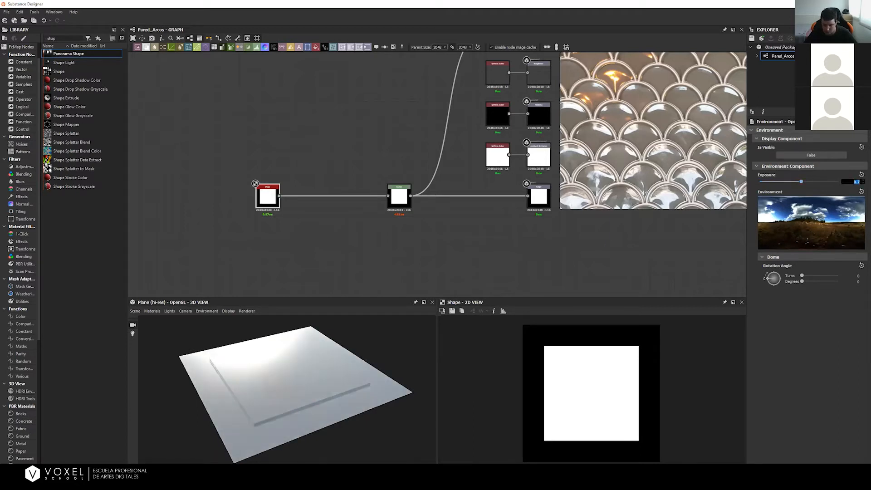
{"action": "key", "text": "Return"}
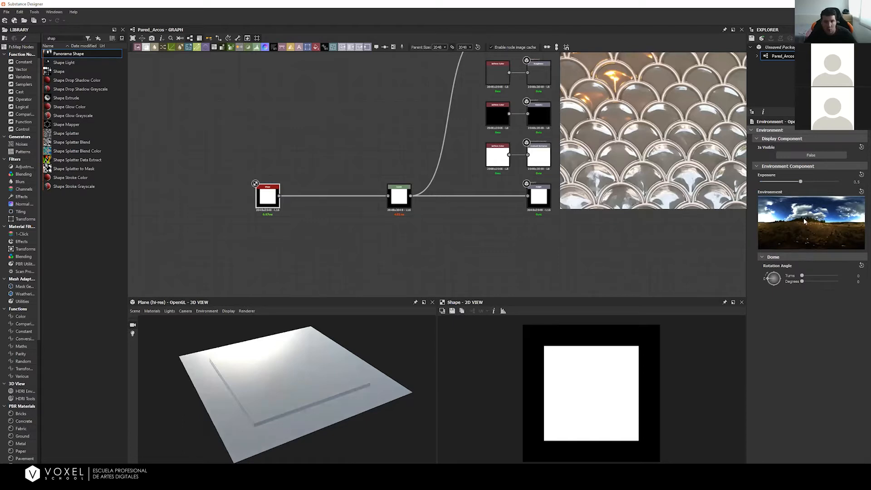
{"action": "mouse_move", "coordinate": [803, 281]}
{"action": "left_mouse_down"}
{"action": "mouse_move", "coordinate": [843, 290]}
{"action": "mouse_move", "coordinate": [801, 282]}
{"action": "left_mouse_up"}
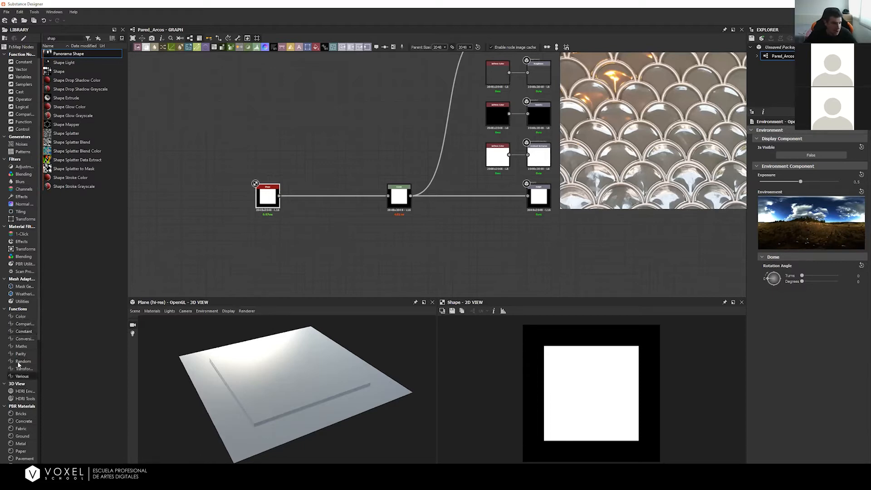
Step: Browse the library's HDRI environments and apply tomoco_studio to the 3D view
{"action": "left_click", "coordinate": [38, 301]}
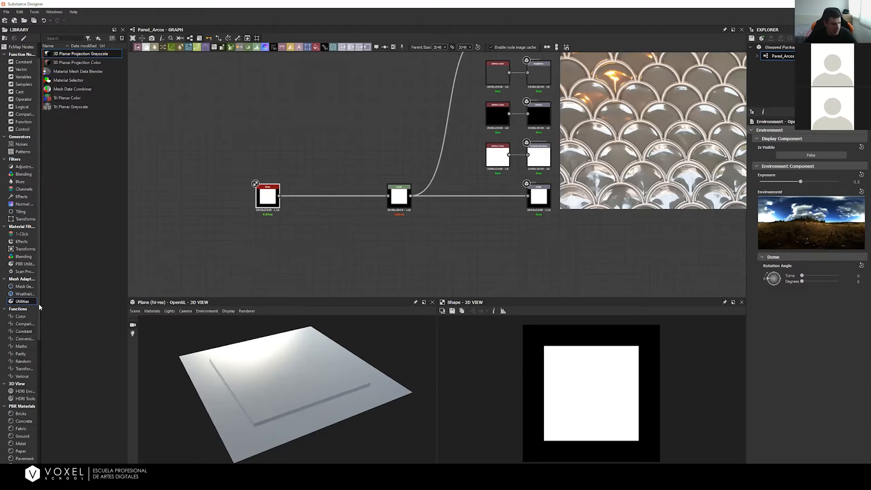
{"action": "left_click", "coordinate": [27, 391]}
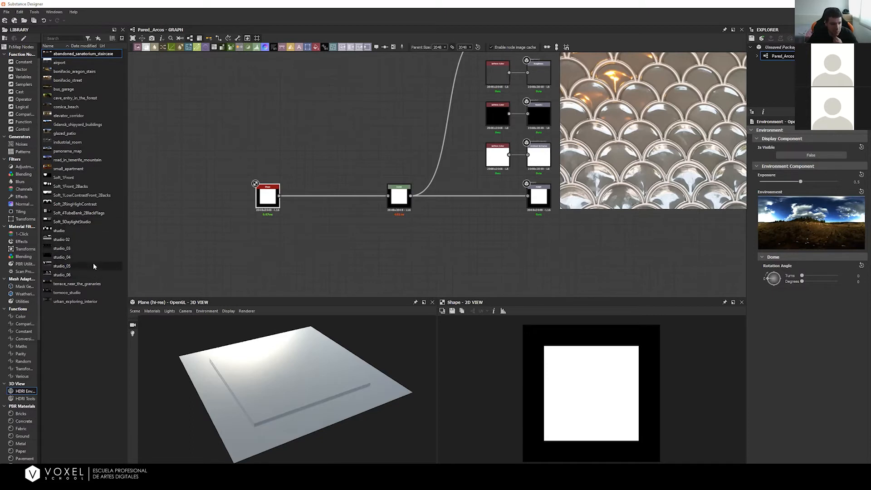
{"action": "left_click_drag", "start_coordinate": [67, 293], "coordinate": [238, 396]}
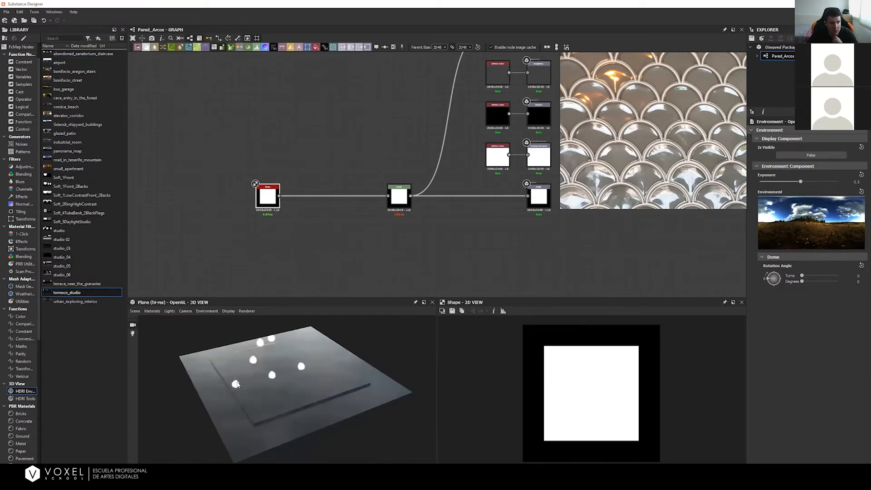
Step: Apply the glazed_patio HDRI environment to the 3D view and inspect the displaced square under its lighting
{"action": "left_click_drag", "start_coordinate": [170, 419], "coordinate": [187, 414]}
{"action": "left_click_drag", "start_coordinate": [308, 385], "coordinate": [309, 359]}
{"action": "left_click_drag", "start_coordinate": [64, 133], "coordinate": [284, 376]}
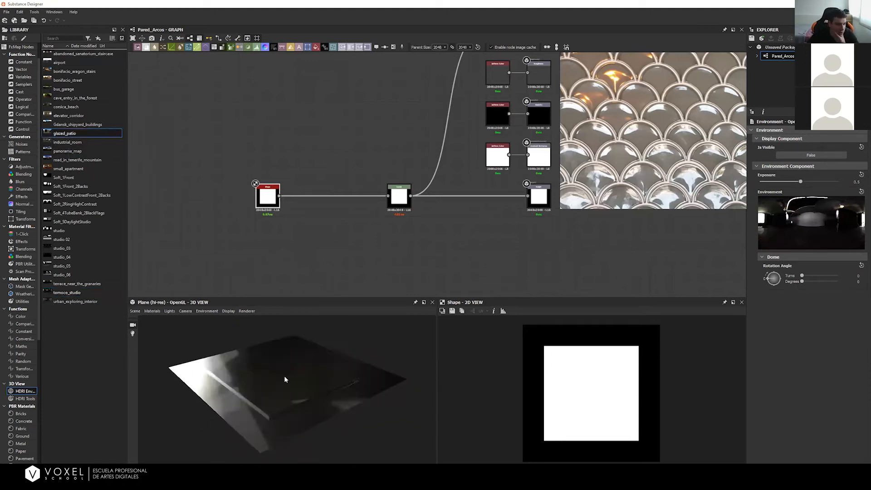
{"action": "left_click_drag", "start_coordinate": [361, 373], "coordinate": [341, 364]}
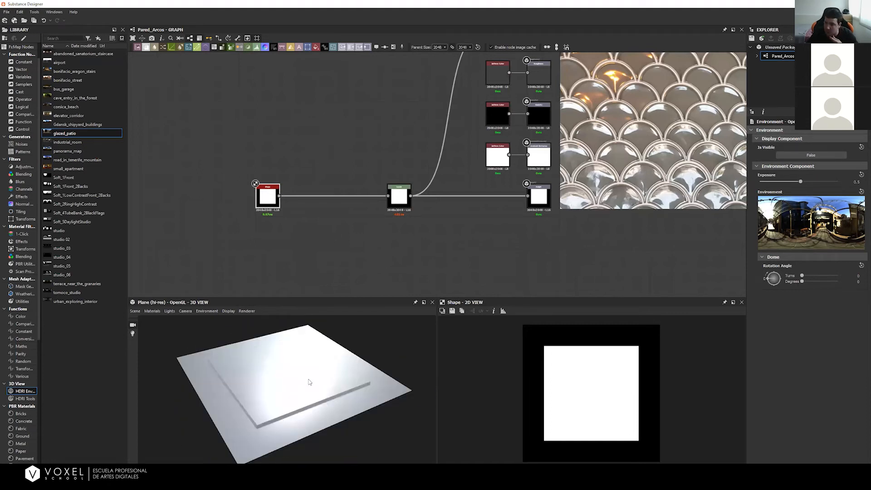
{"action": "mouse_move", "coordinate": [278, 362]}
{"action": "left_mouse_down"}
{"action": "mouse_move", "coordinate": [314, 365]}
{"action": "mouse_move", "coordinate": [279, 369]}
{"action": "left_mouse_up"}
{"action": "mouse_move", "coordinate": [334, 366]}
{"action": "left_mouse_down"}
{"action": "mouse_move", "coordinate": [346, 358]}
{"action": "mouse_move", "coordinate": [340, 364]}
{"action": "left_mouse_up"}
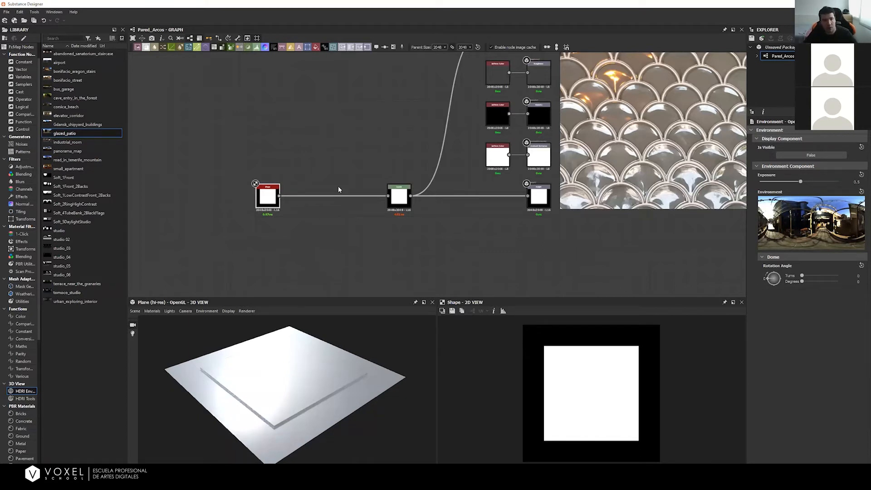
Step: Show the Shape node's parameters and narrow the library to give the graph around Shape and Levels more room
{"action": "left_click", "coordinate": [268, 199]}
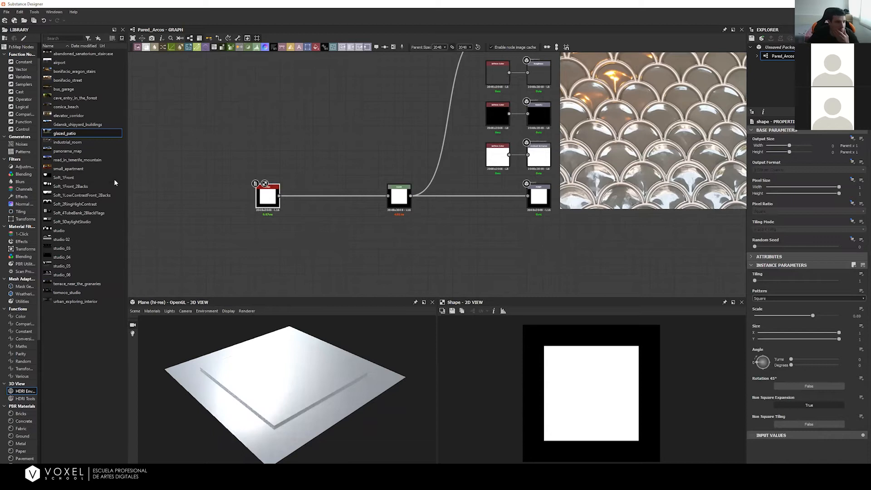
{"action": "left_click", "coordinate": [124, 183]}
{"action": "left_click_drag", "start_coordinate": [128, 183], "coordinate": [69, 160]}
{"action": "left_click_drag", "start_coordinate": [214, 196], "coordinate": [210, 196]}
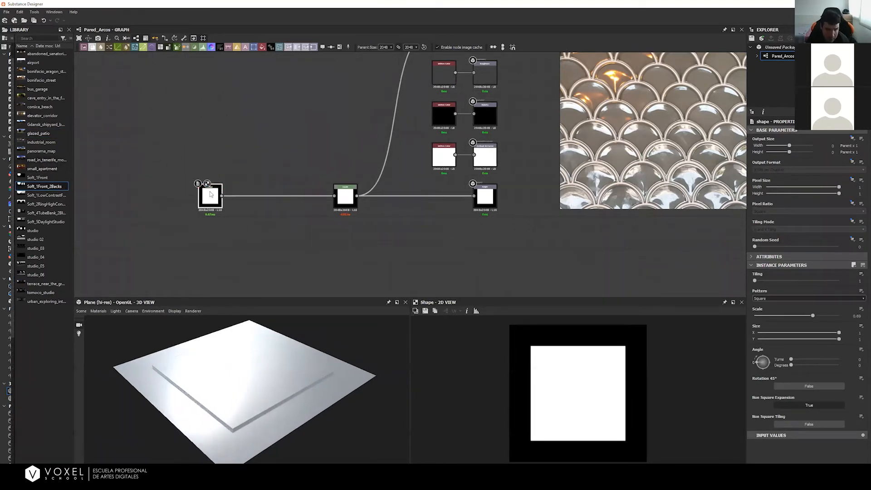
{"action": "scroll", "coordinate": [236, 247], "scroll_direction": "up", "scroll_amount": 4}
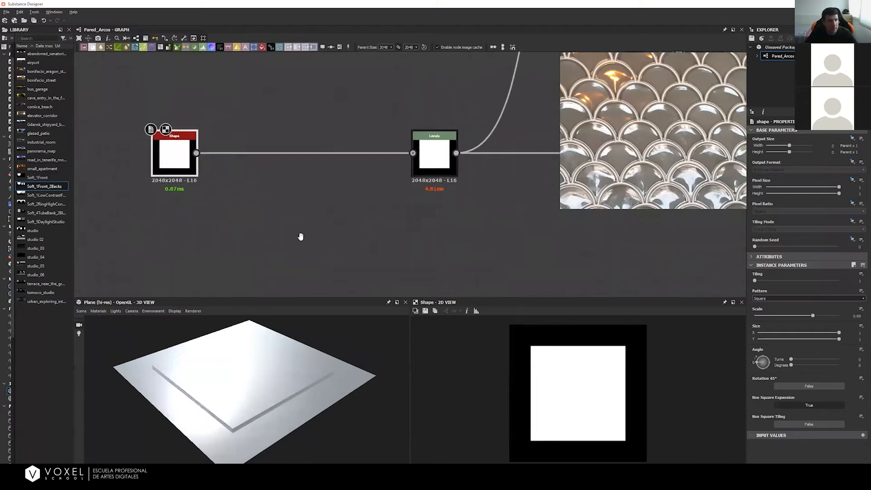
{"action": "scroll", "coordinate": [300, 231], "scroll_direction": "up", "scroll_amount": 1}
{"action": "left_click_drag", "start_coordinate": [154, 187], "coordinate": [126, 186]}
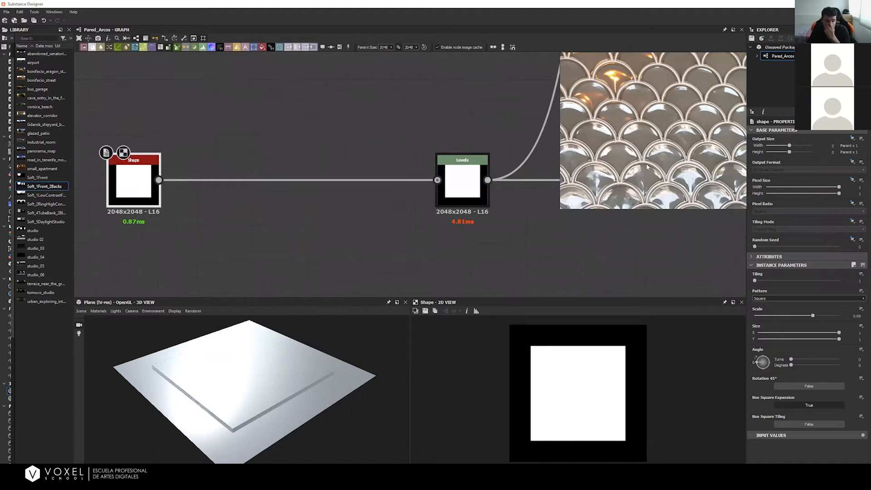
Step: Cycle through the Shape node's patterns, such as Paraboloid, Pyramid, Crescent and Hemisphere, and set the Pattern to Disc
{"action": "left_click", "coordinate": [801, 299]}
{"action": "left_click", "coordinate": [802, 299]}
{"action": "key", "text": "Down"}
{"action": "key", "text": "Down"}
{"action": "key", "text": "Down"}
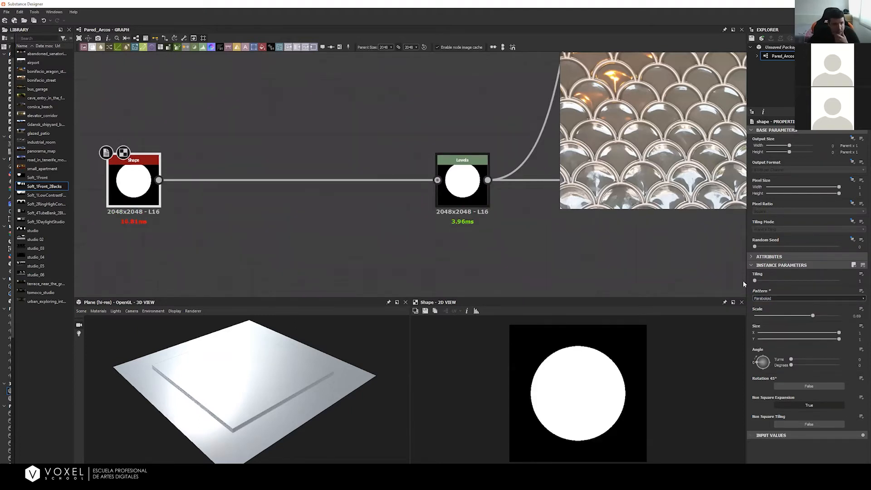
{"action": "key", "text": "Down"}
{"action": "key", "text": "Down"}
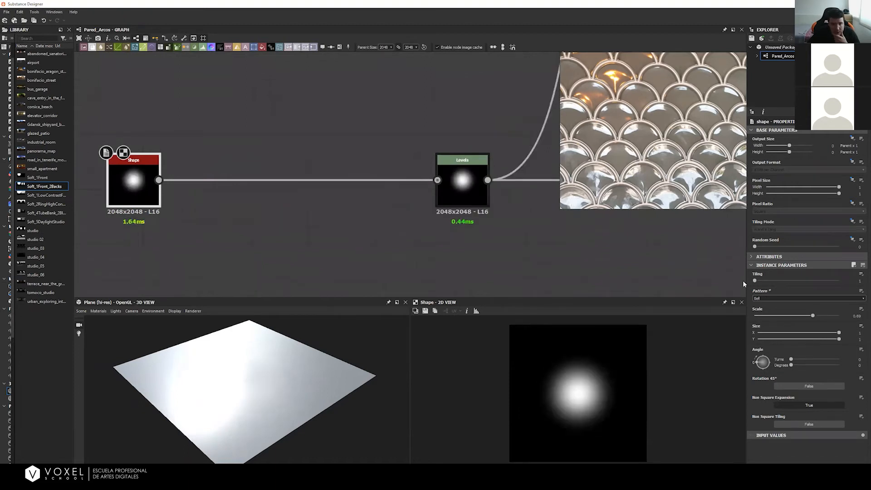
{"action": "key", "text": "Down"}
{"action": "key", "text": "Down"}
{"action": "key", "text": "Down"}
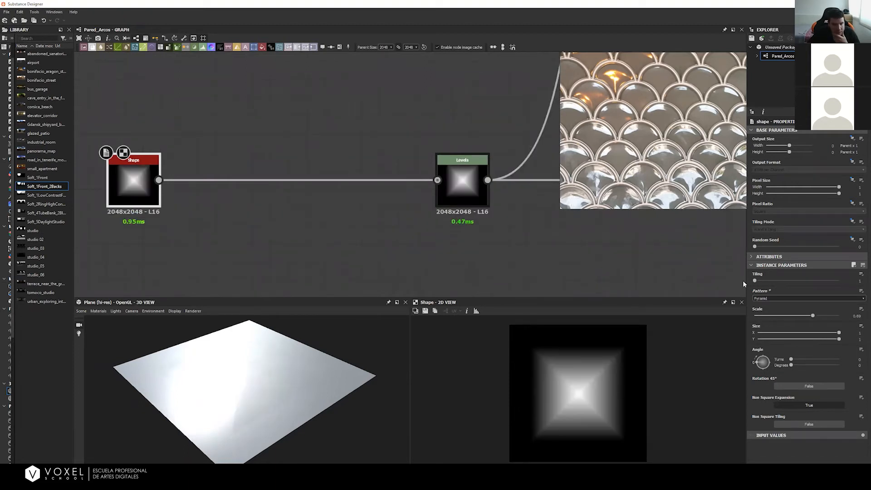
{"action": "key", "text": "Down"}
{"action": "key", "text": "Down"}
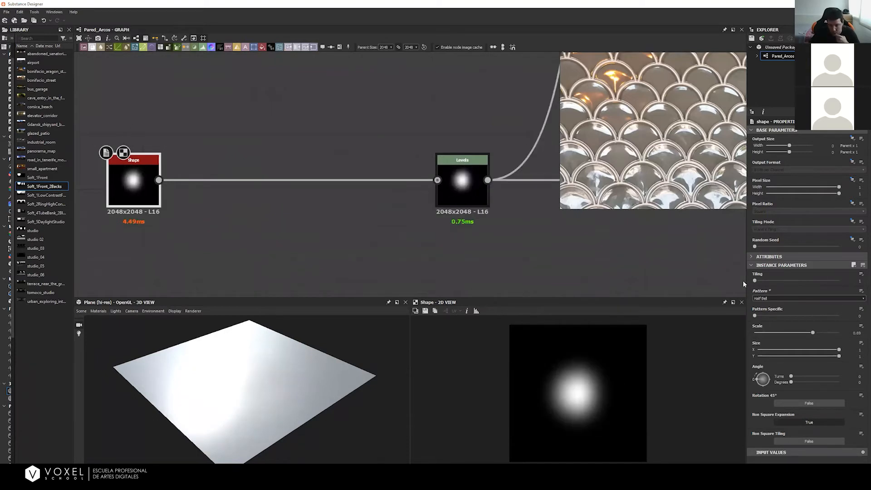
{"action": "key", "text": "Down"}
{"action": "key", "text": "Down"}
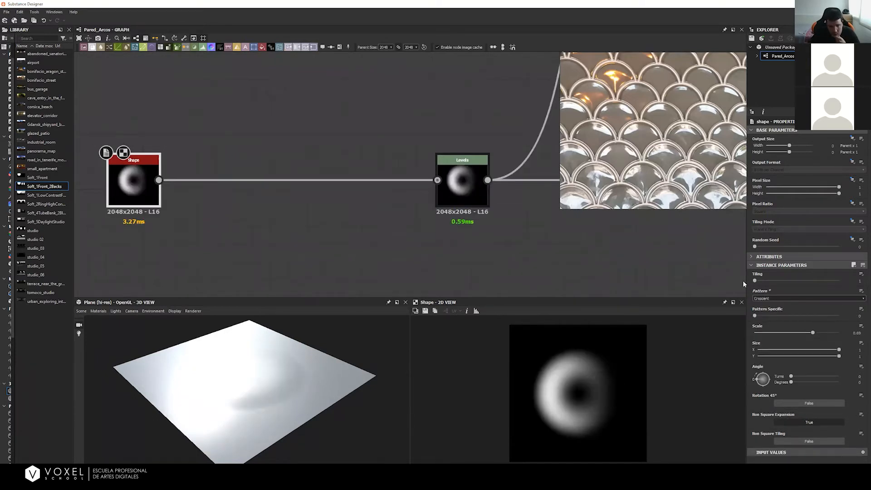
{"action": "key", "text": "Down"}
{"action": "key", "text": "Down"}
{"action": "key", "text": "Down"}
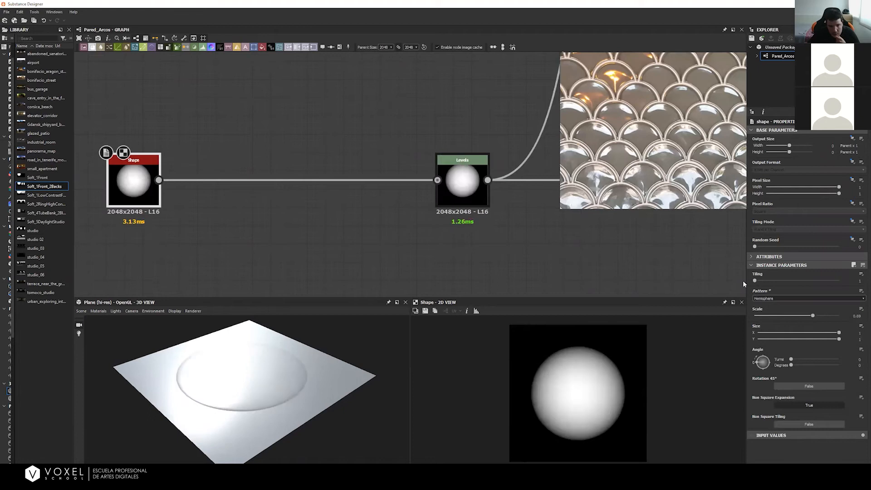
{"action": "key", "text": "Up"}
{"action": "key", "text": "Up"}
{"action": "key", "text": "Up"}
{"action": "key", "text": "Up"}
{"action": "key", "text": "Up"}
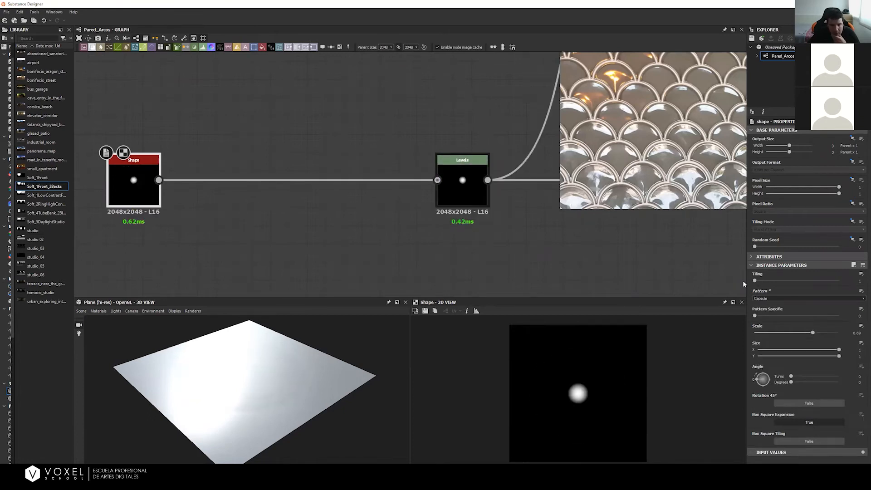
{"action": "key", "text": "Up"}
{"action": "key", "text": "Up"}
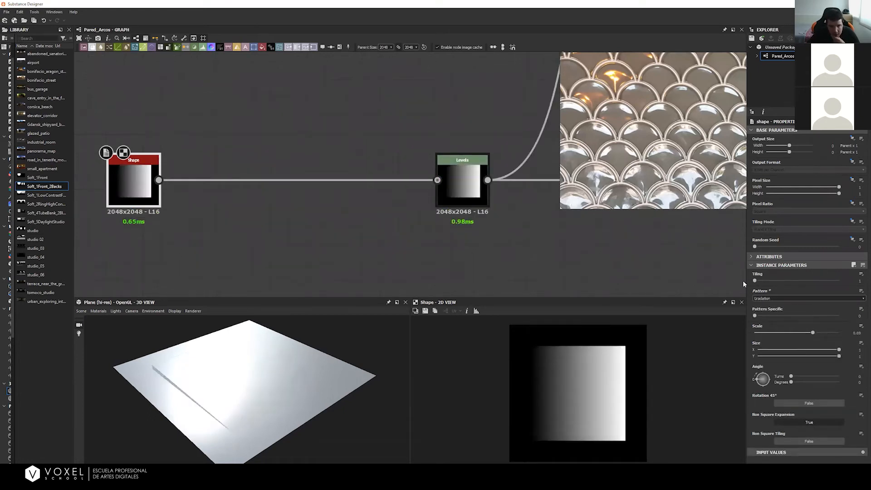
{"action": "key", "text": "Up"}
{"action": "key", "text": "Up"}
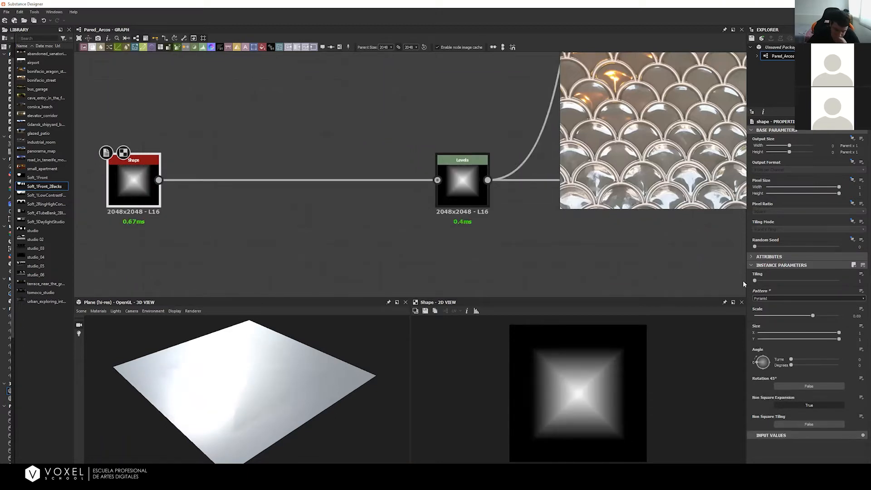
{"action": "key", "text": "Up"}
{"action": "key", "text": "Up"}
{"action": "key", "text": "Up"}
{"action": "key", "text": "Up"}
{"action": "key", "text": "Up"}
{"action": "key", "text": "Up"}
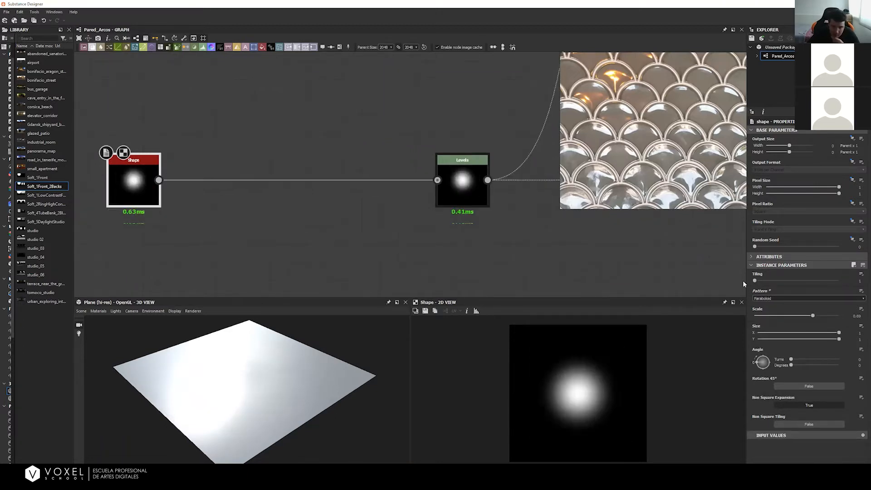
{"action": "key", "text": "Down"}
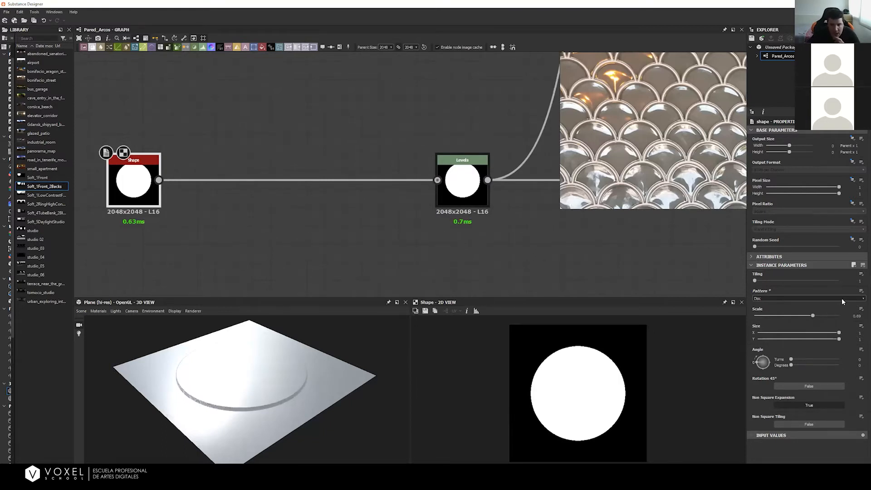
Step: Examine how the disc repeats by toggling the tiled display in the 2D view, finishing with the tiling off
{"action": "left_click", "coordinate": [849, 316]}
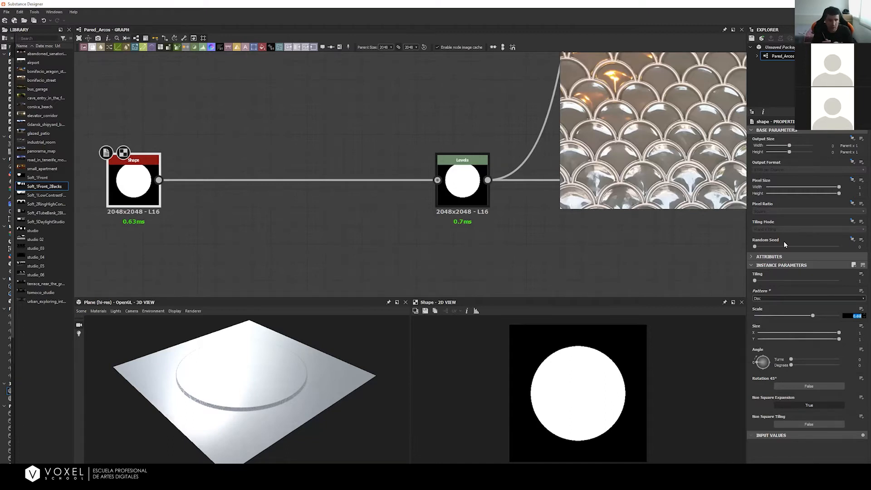
{"action": "middle_click_drag", "start_coordinate": [376, 224], "coordinate": [420, 229]}
{"action": "middle_click_drag", "start_coordinate": [335, 206], "coordinate": [421, 197]}
{"action": "left_click_drag", "start_coordinate": [272, 179], "coordinate": [235, 178]}
{"action": "middle_click_drag", "start_coordinate": [402, 197], "coordinate": [360, 206]}
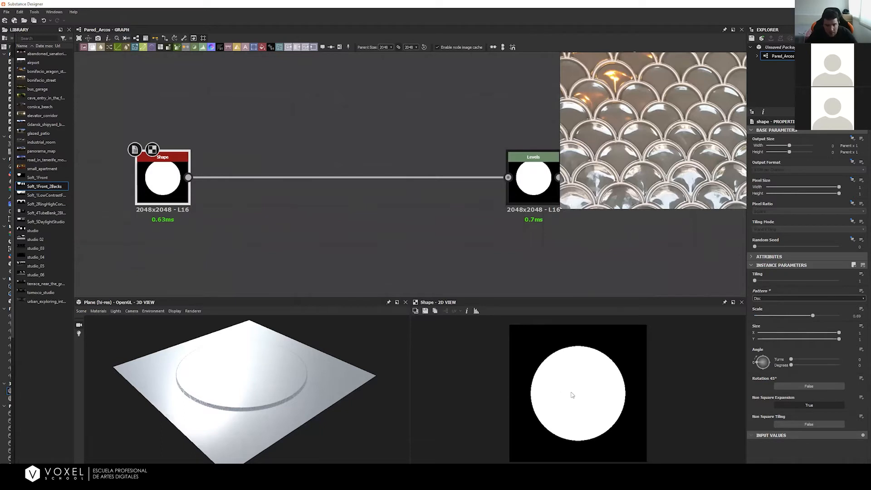
{"action": "key", "text": "t"}
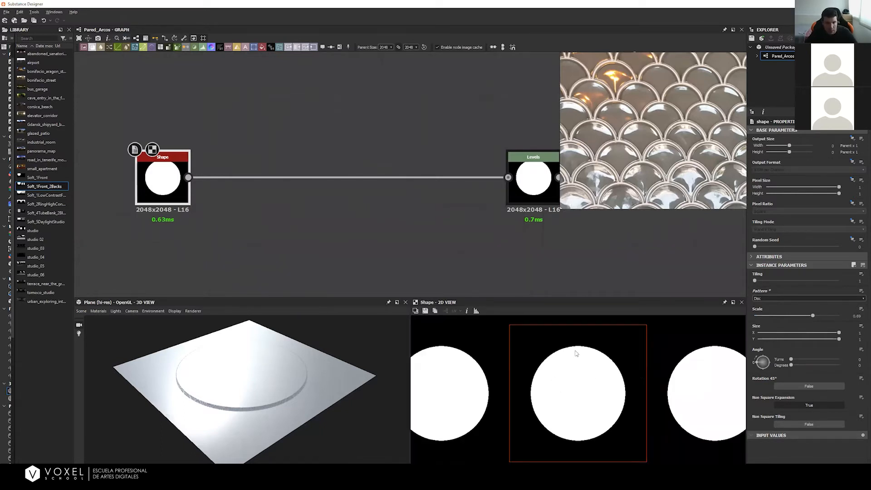
{"action": "scroll", "coordinate": [575, 353], "scroll_direction": "down", "scroll_amount": 5}
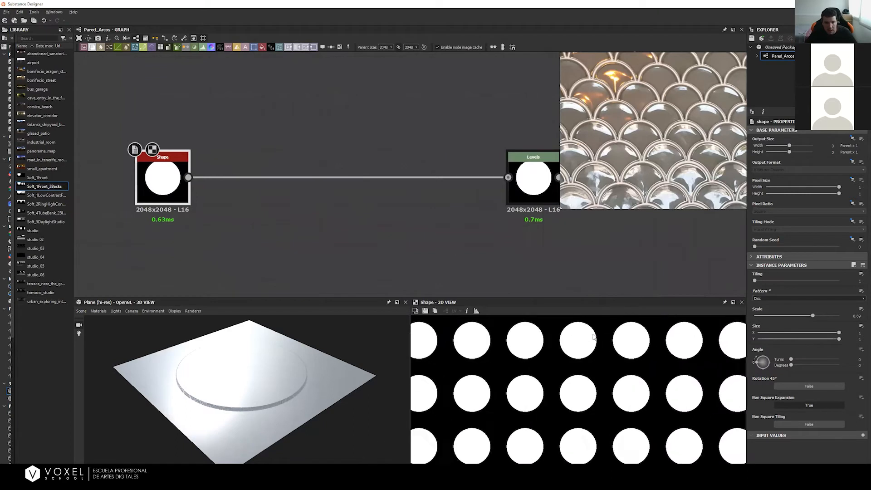
{"action": "scroll", "coordinate": [593, 336], "scroll_direction": "up", "scroll_amount": 1}
{"action": "key", "text": "t"}
{"action": "key", "text": "t"}
{"action": "key", "text": "t"}
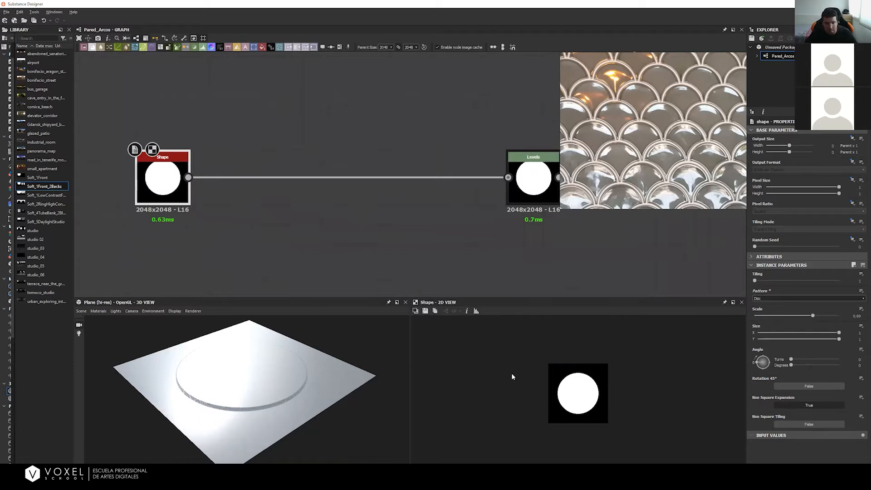
{"action": "scroll", "coordinate": [510, 373], "scroll_direction": "up", "scroll_amount": 1}
{"action": "scroll", "coordinate": [673, 355], "scroll_direction": "up", "scroll_amount": 1}
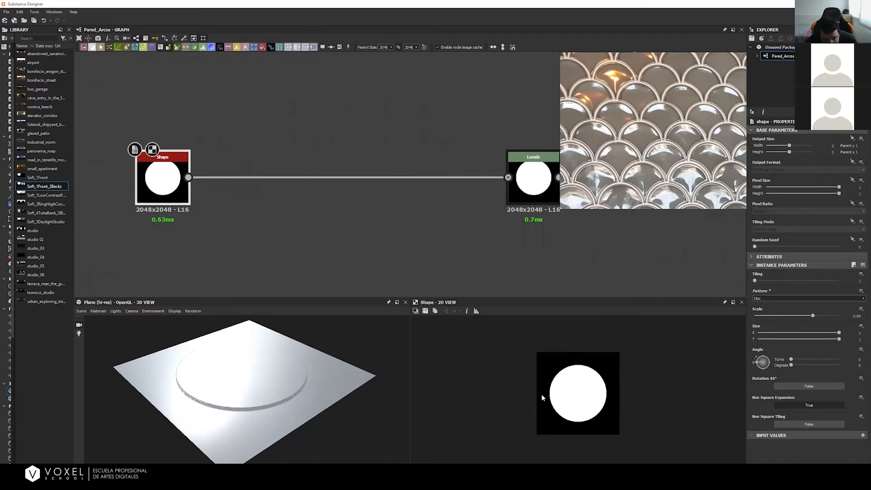
Step: Set the Scale of the disc Shape node to 0.9
{"action": "left_click", "coordinate": [856, 316]}
{"action": "type", "text": "0.9"}
{"action": "key", "text": "Return"}
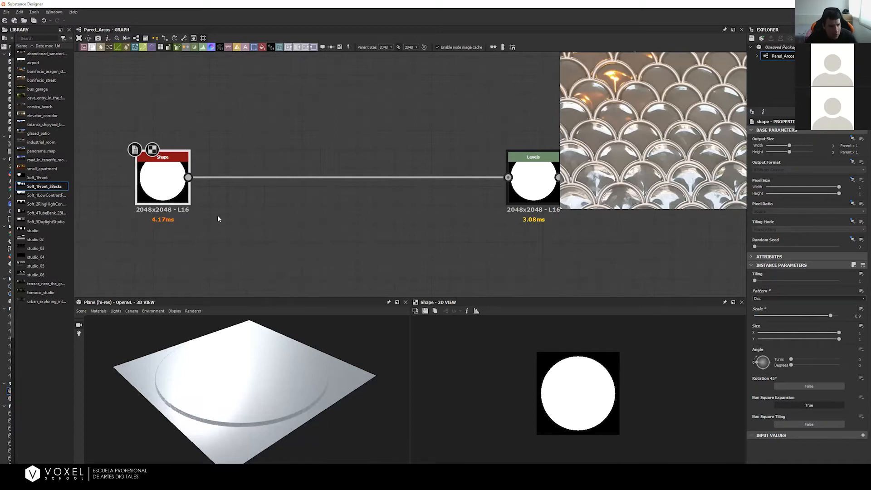
Step: Duplicate the disc Shape node, place the copy below the original, and set the copy's Scale to 0.8
{"action": "middle_click_drag", "start_coordinate": [215, 197], "coordinate": [273, 184]}
{"action": "key", "text": "ctrl+v"}
{"action": "left_click_drag", "start_coordinate": [417, 175], "coordinate": [227, 247]}
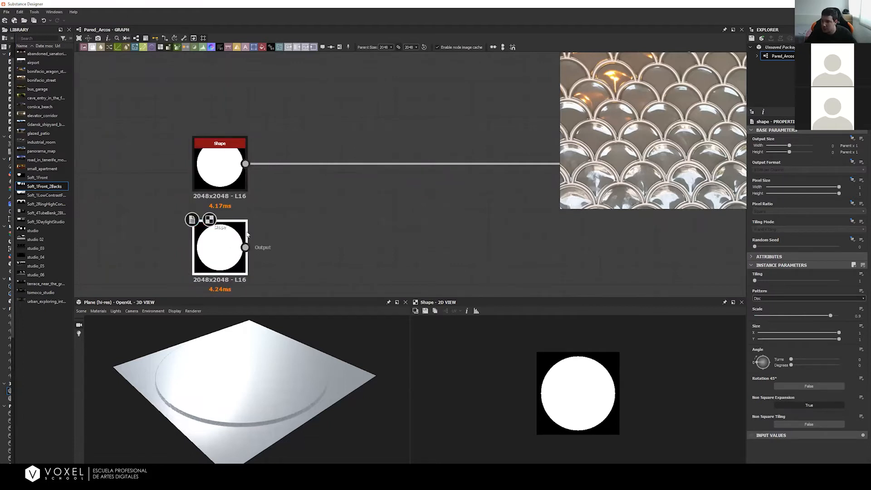
{"action": "left_click", "coordinate": [857, 316]}
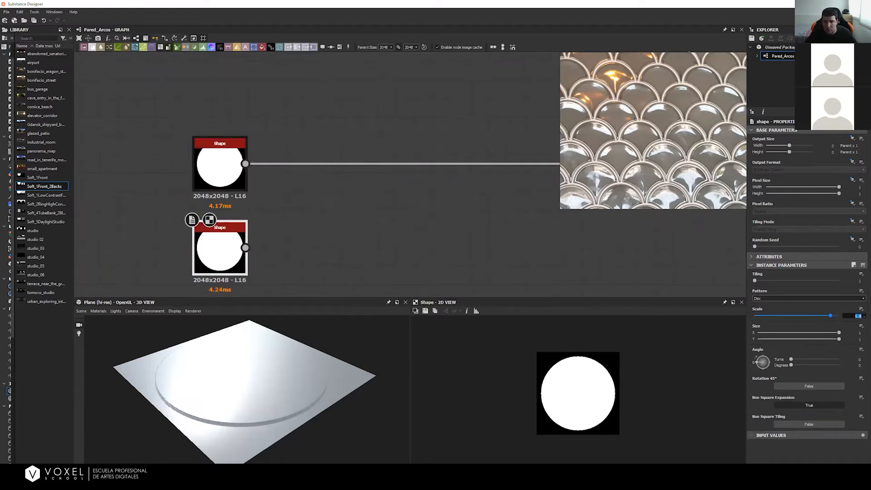
{"action": "type", "text": "0.8"}
{"action": "key", "text": "Return"}
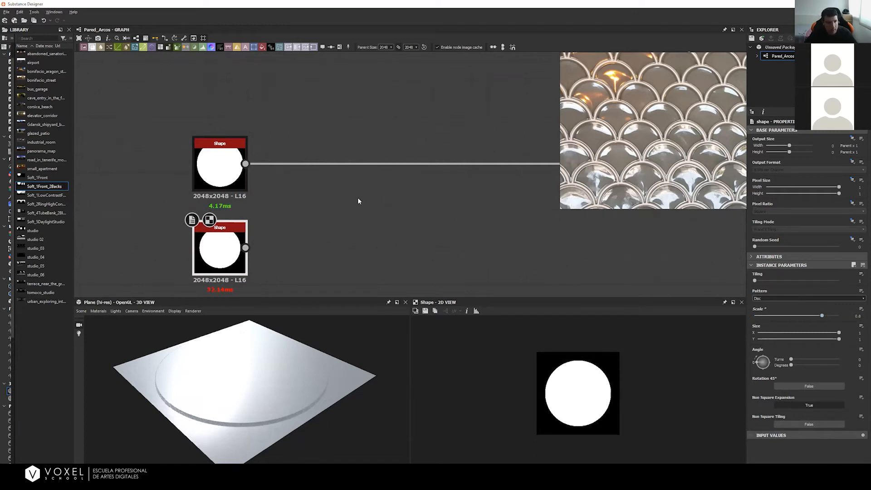
Step: Add a Blend node to the graph and place it between the two Shape nodes and Levels
{"action": "middle_click_drag", "start_coordinate": [378, 203], "coordinate": [301, 193]}
{"action": "key", "text": "space"}
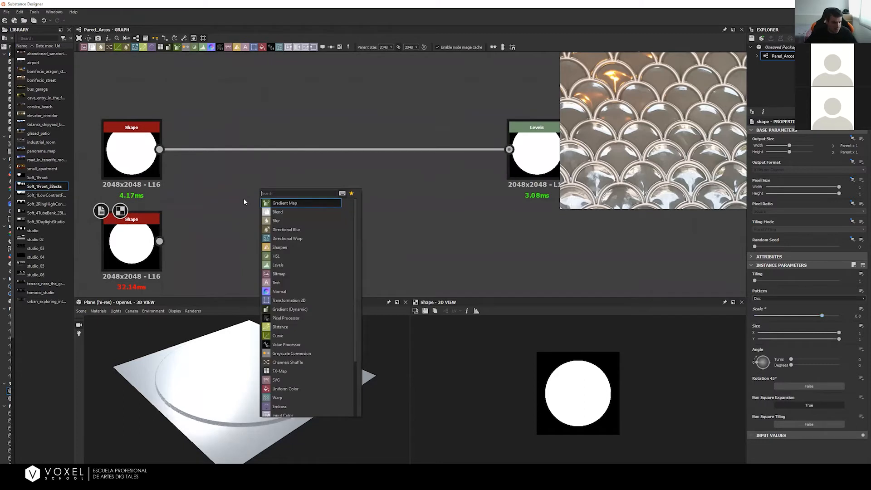
{"action": "type", "text": "blen"}
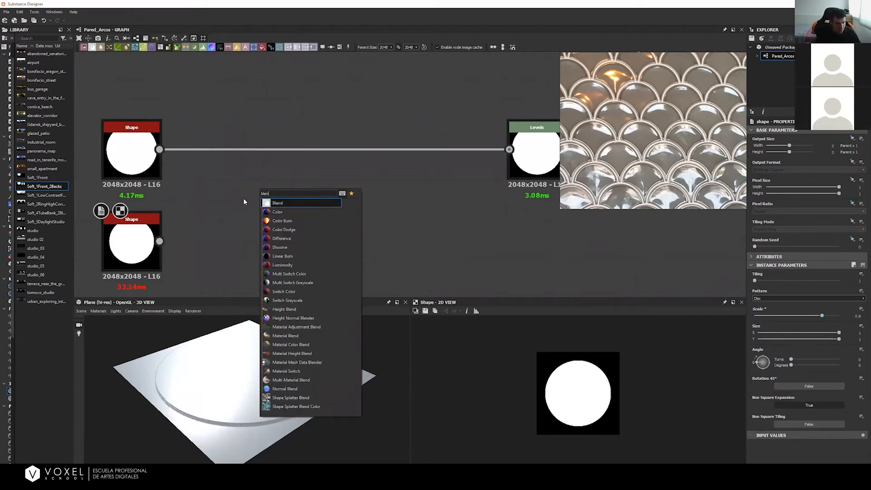
{"action": "key", "text": "Return"}
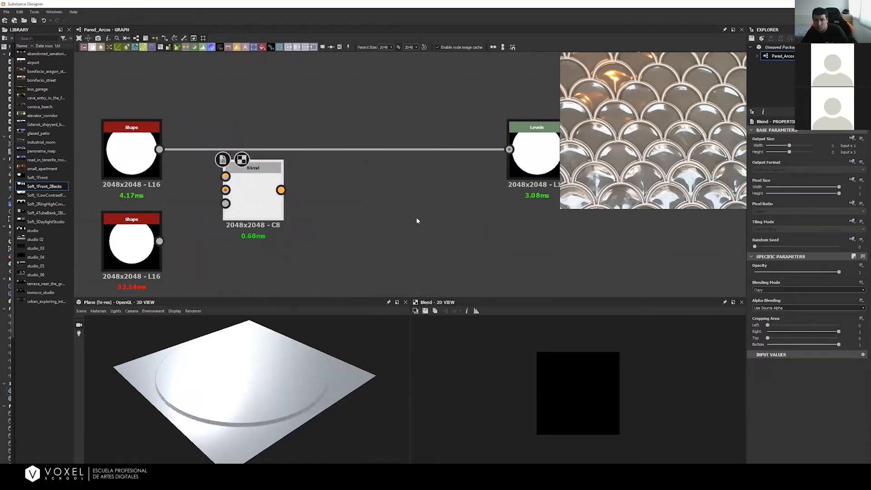
{"action": "left_click_drag", "start_coordinate": [260, 185], "coordinate": [280, 205]}
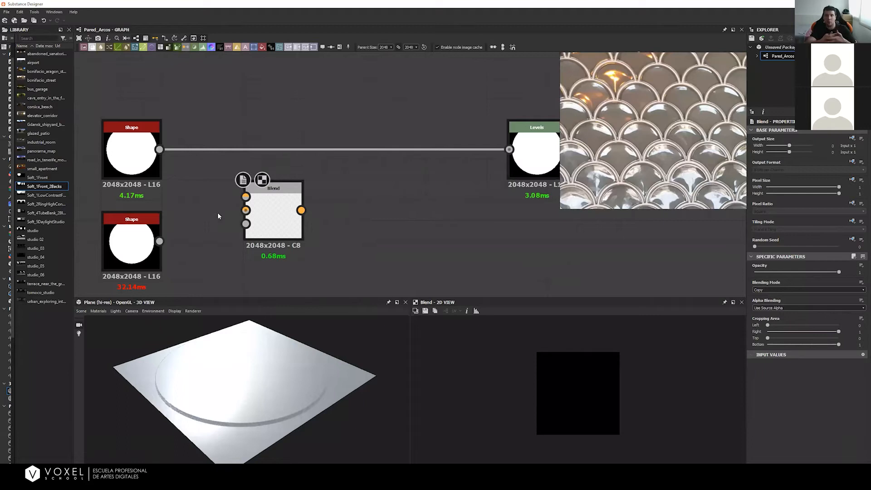
Step: Keep the Blend node's Opacity at 1 and connect the 0.9-scale Shape to its foreground input
{"action": "mouse_move", "coordinate": [839, 273]}
{"action": "left_mouse_down"}
{"action": "mouse_move", "coordinate": [734, 269]}
{"action": "mouse_move", "coordinate": [847, 279]}
{"action": "left_mouse_up"}
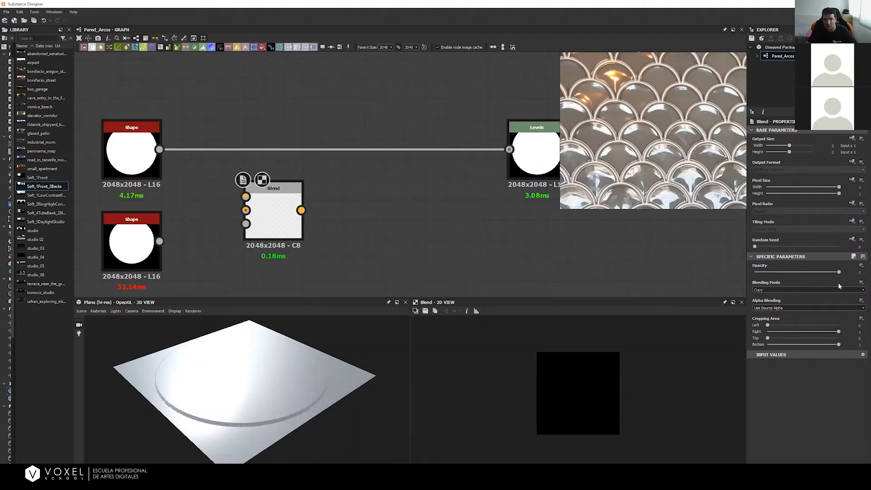
{"action": "left_click_drag", "start_coordinate": [245, 223], "coordinate": [204, 289]}
{"action": "left_click", "coordinate": [286, 220]}
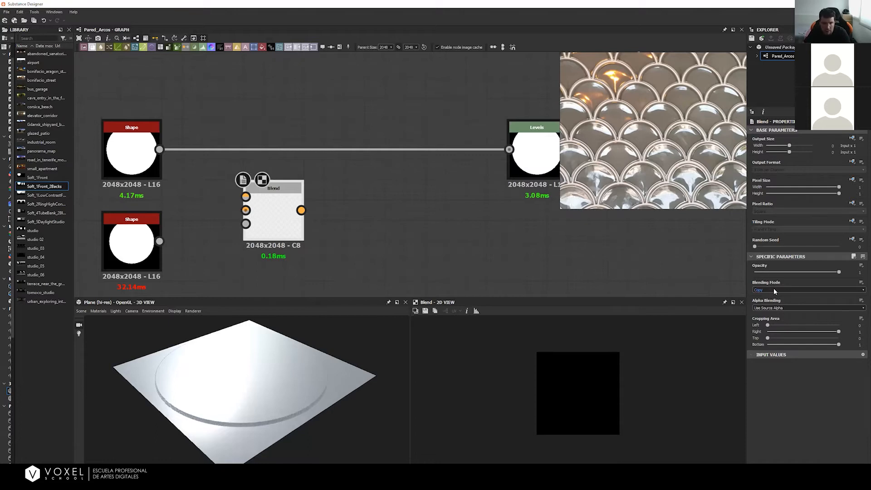
{"action": "left_click_drag", "start_coordinate": [159, 150], "coordinate": [324, 216]}
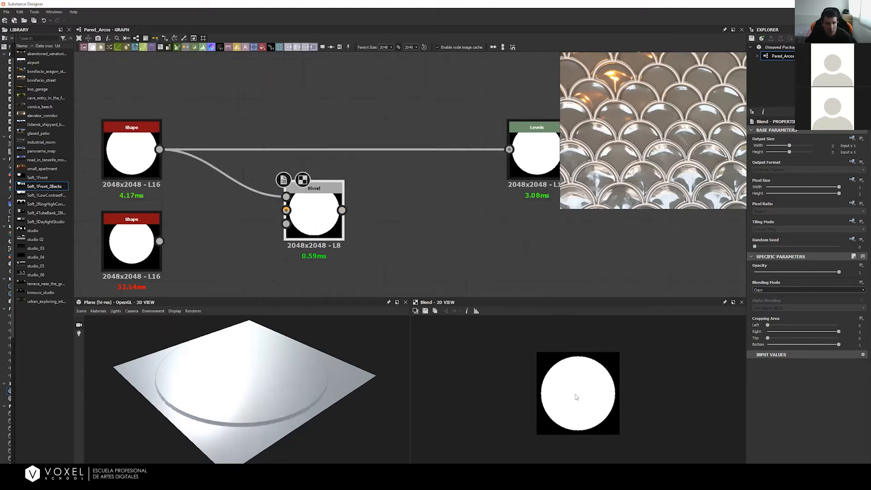
Step: Set the Blend node's Blending Mode to Multiply and add an Invert Grayscale node after the 0.8-scale Shape
{"action": "left_click", "coordinate": [776, 290]}
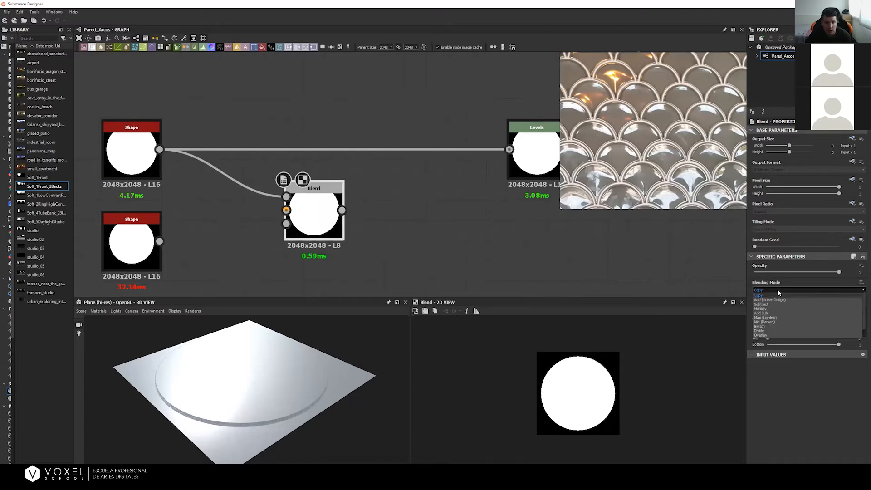
{"action": "left_click", "coordinate": [765, 309]}
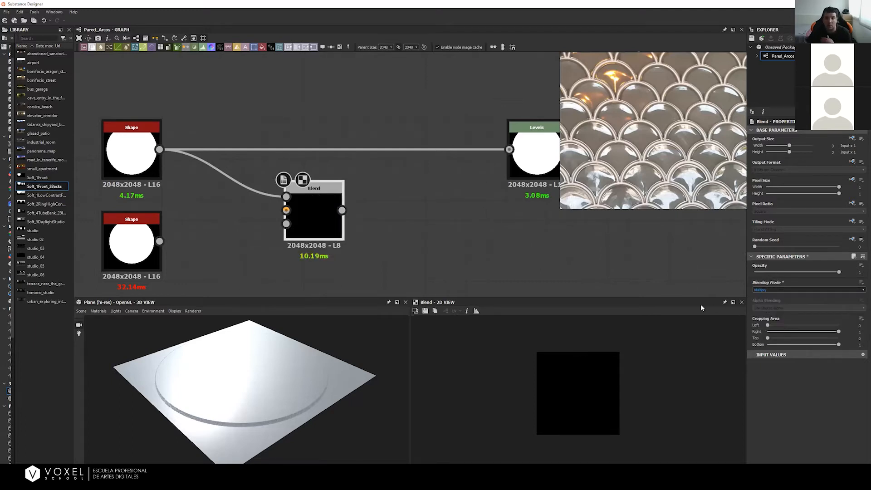
{"action": "key", "text": "space"}
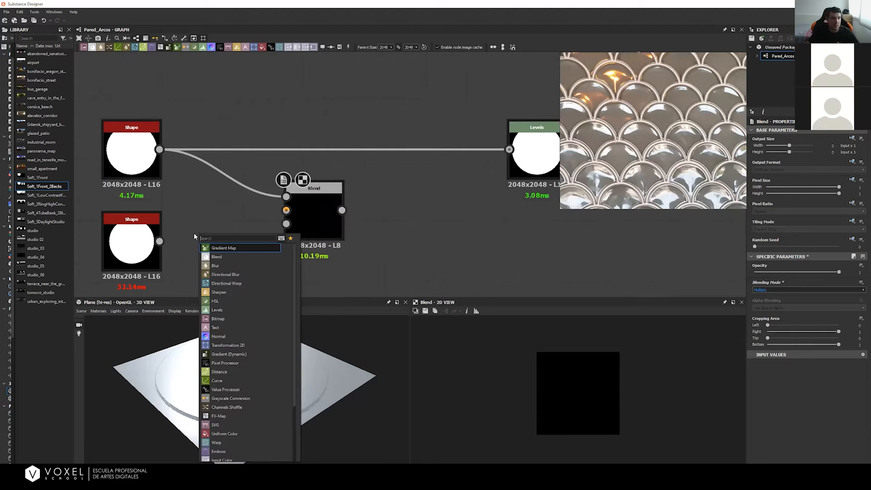
{"action": "type", "text": "in"}
{"action": "key", "text": "Down"}
{"action": "key", "text": "Down"}
{"action": "key", "text": "Down"}
{"action": "key", "text": "Down"}
{"action": "key", "text": "Down"}
{"action": "key", "text": "Return"}
{"action": "left_click_drag", "start_coordinate": [192, 235], "coordinate": [225, 231]}
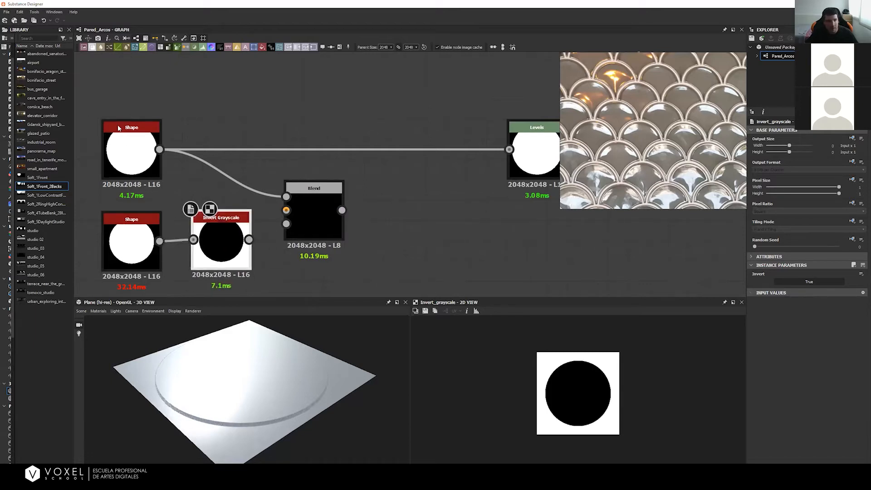
{"action": "left_click_drag", "start_coordinate": [215, 233], "coordinate": [206, 235]}
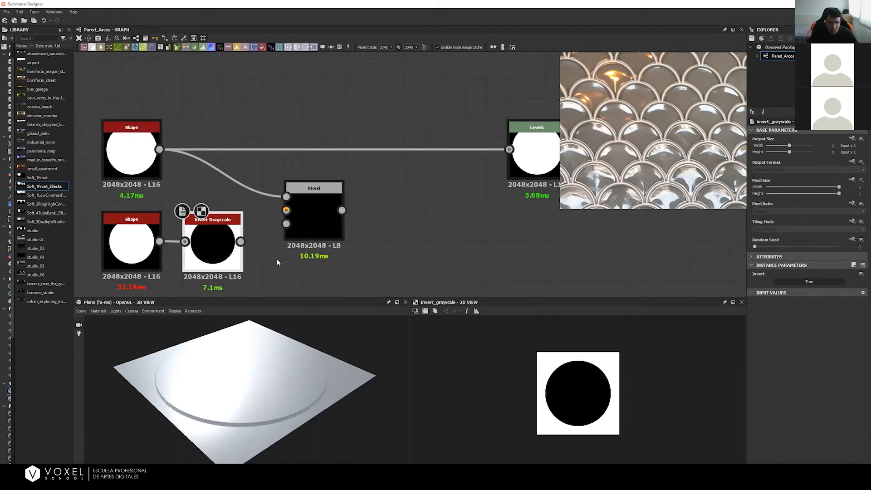
Step: Connect the Invert Grayscale output to the Blend node's background input and inspect the resulting blend
{"action": "left_click_drag", "start_coordinate": [240, 242], "coordinate": [292, 215]}
{"action": "double_click", "coordinate": [320, 216]}
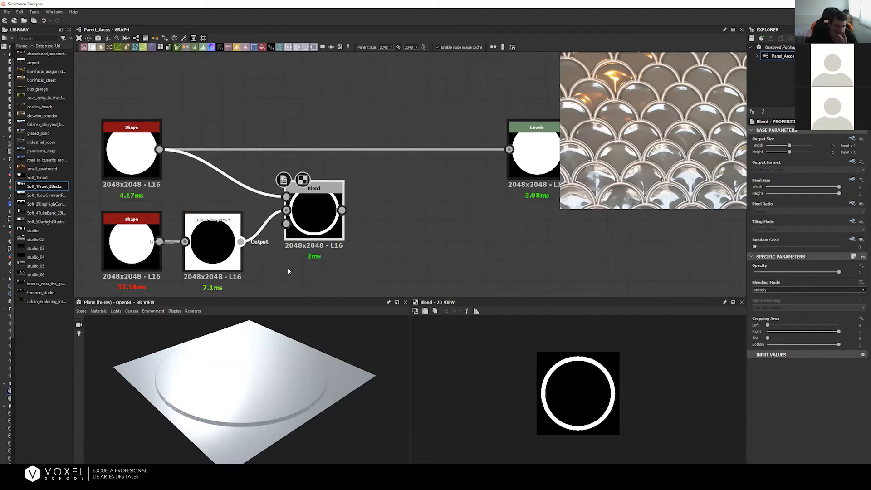
{"action": "middle_click_drag", "start_coordinate": [423, 248], "coordinate": [593, 237]}
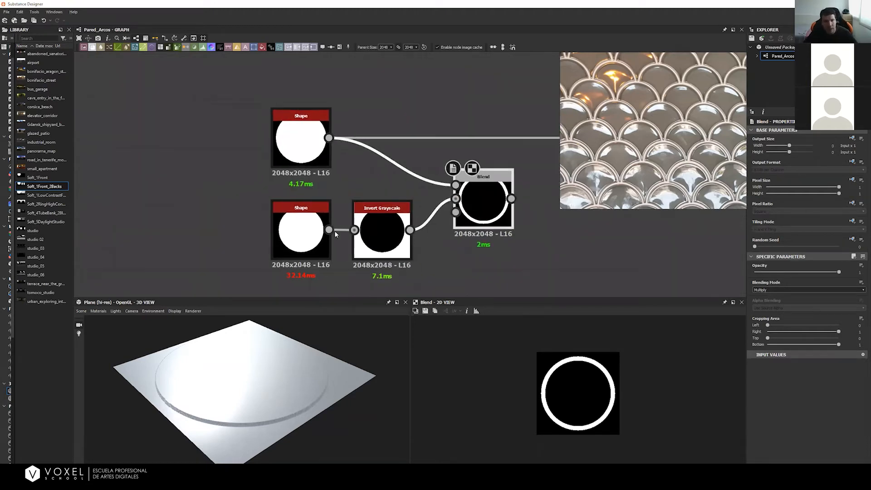
{"action": "middle_click_drag", "start_coordinate": [536, 221], "coordinate": [540, 168]}
{"action": "scroll", "coordinate": [544, 164], "scroll_direction": "up", "scroll_amount": 3}
{"action": "scroll", "coordinate": [421, 227], "scroll_direction": "down", "scroll_amount": 5}
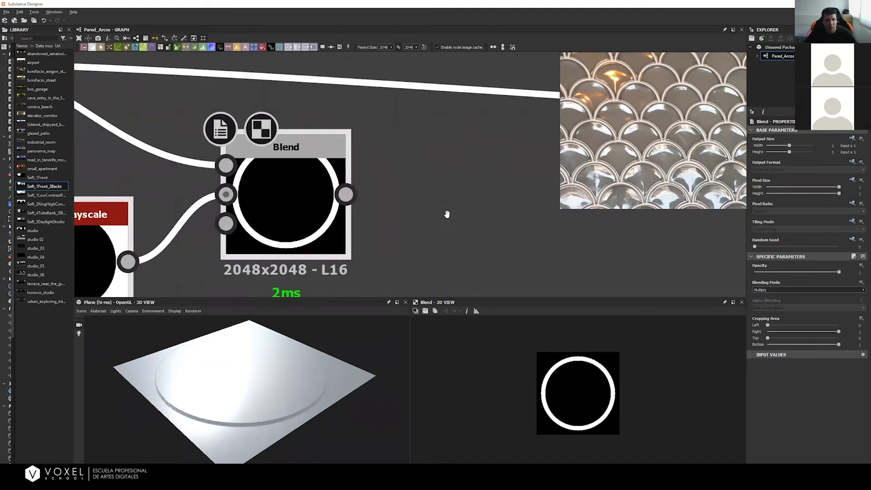
{"action": "scroll", "coordinate": [440, 177], "scroll_direction": "up", "scroll_amount": 2}
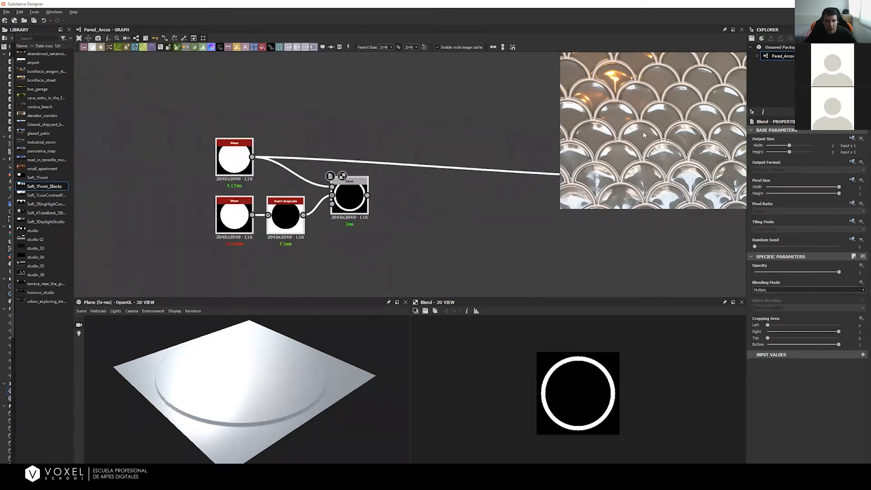
{"action": "left_click", "coordinate": [396, 218]}
{"action": "left_click_drag", "start_coordinate": [355, 211], "coordinate": [374, 219]}
Step: Add a Gradient Linear 1 node to the graph below the Invert Grayscale node
{"action": "left_click", "coordinate": [276, 283]}
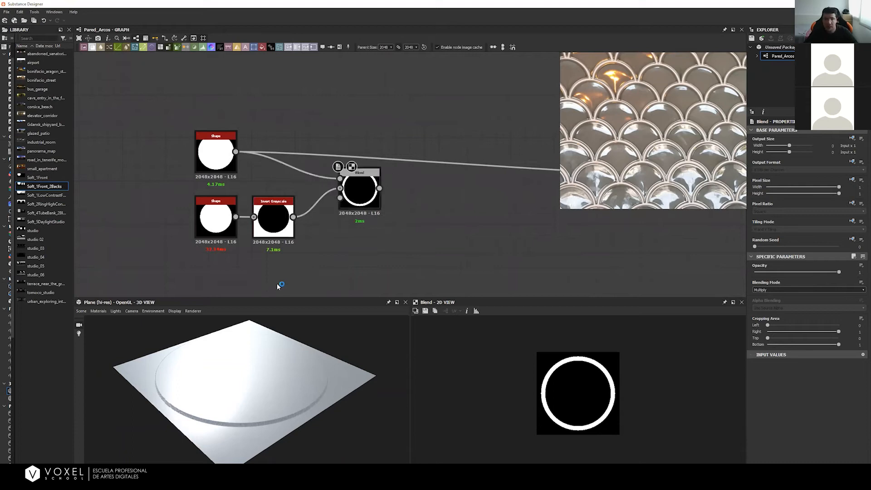
{"action": "key", "text": "space"}
{"action": "type", "text": "gran"}
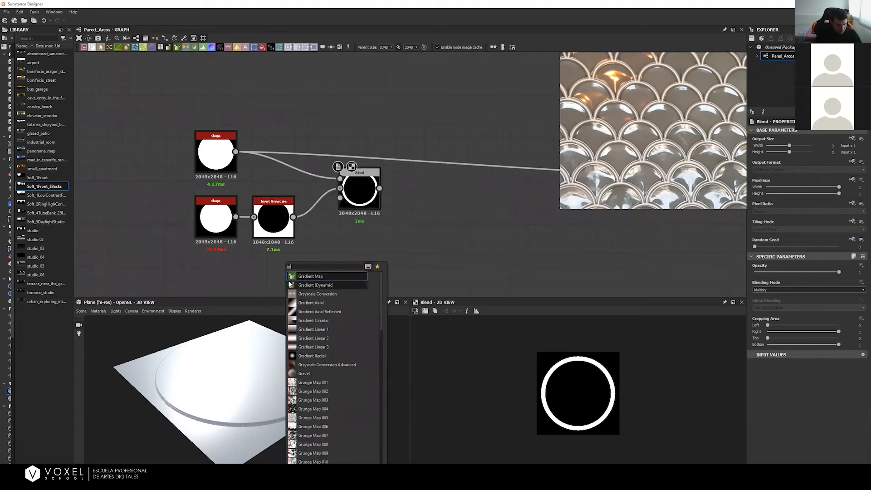
{"action": "key", "text": "BackSpace"}
{"action": "key", "text": "Down"}
{"action": "key", "text": "Down"}
{"action": "key", "text": "Down"}
{"action": "key", "text": "Down"}
{"action": "key", "text": "Down"}
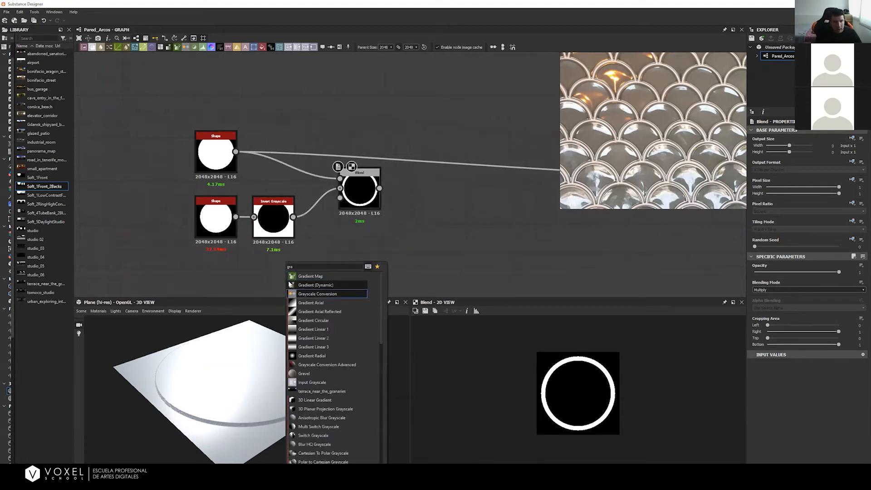
{"action": "key", "text": "Down"}
{"action": "key", "text": "Return"}
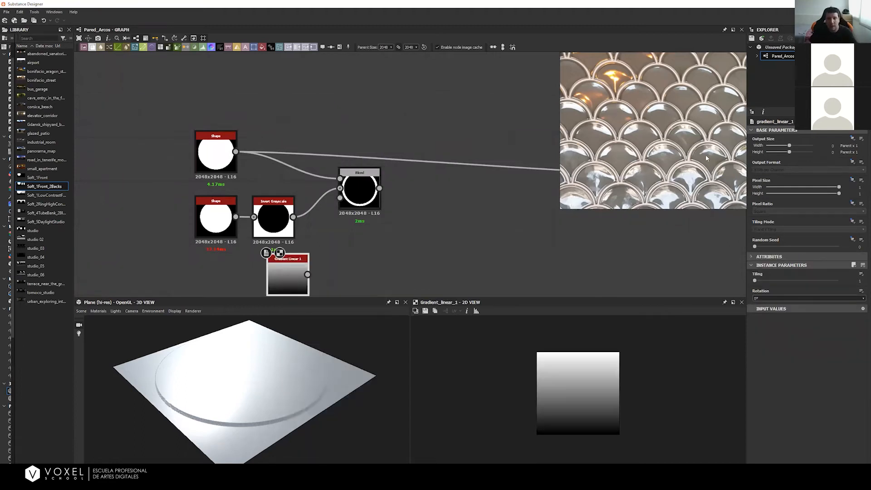
{"action": "left_click_drag", "start_coordinate": [299, 278], "coordinate": [293, 286]}
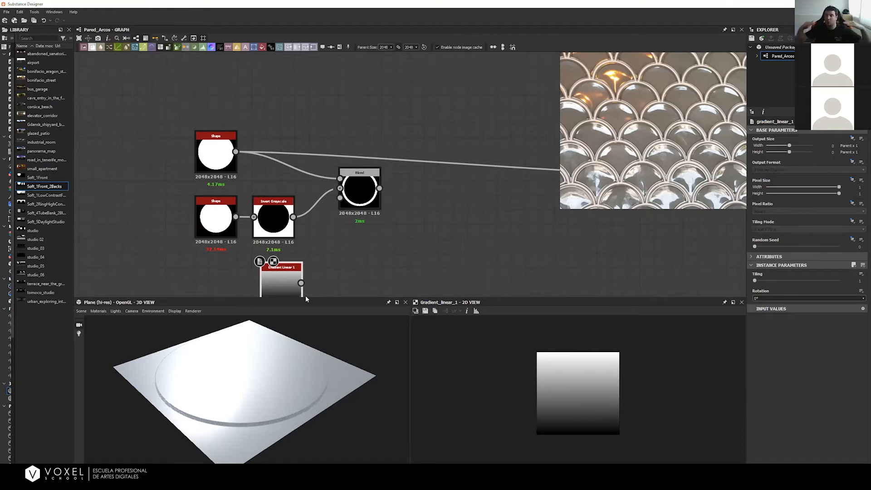
Step: Add a Levels node fed by the Gradient Linear 1 output and place it below the Blend node
{"action": "middle_click_drag", "start_coordinate": [399, 170], "coordinate": [425, 92]}
{"action": "scroll", "coordinate": [352, 177], "scroll_direction": "up", "scroll_amount": 1}
{"action": "middle_click_drag", "start_coordinate": [352, 178], "coordinate": [343, 171]}
{"action": "left_click_drag", "start_coordinate": [286, 216], "coordinate": [393, 207]}
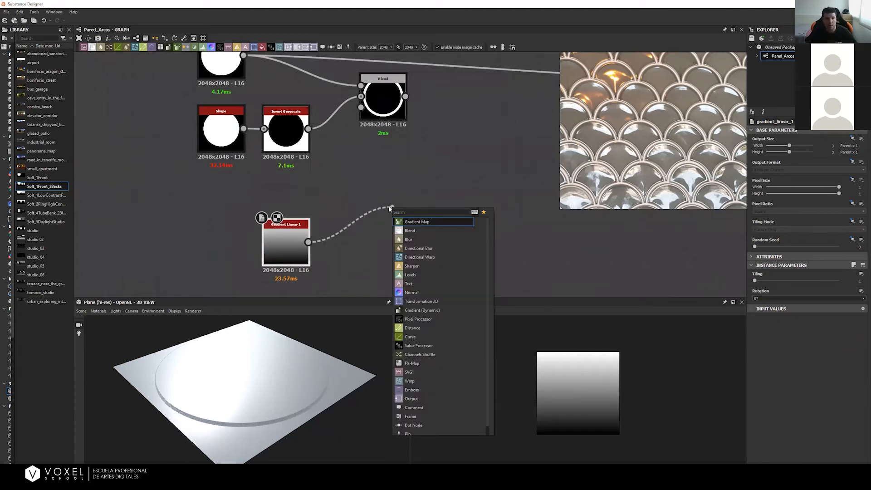
{"action": "key", "text": "Escape"}
{"action": "left_click_drag", "start_coordinate": [308, 242], "coordinate": [399, 194]}
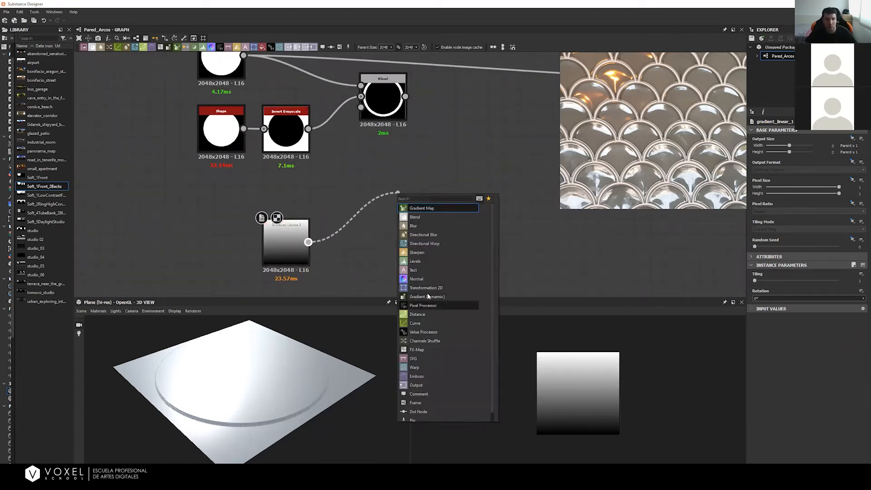
{"action": "left_click", "coordinate": [423, 262]}
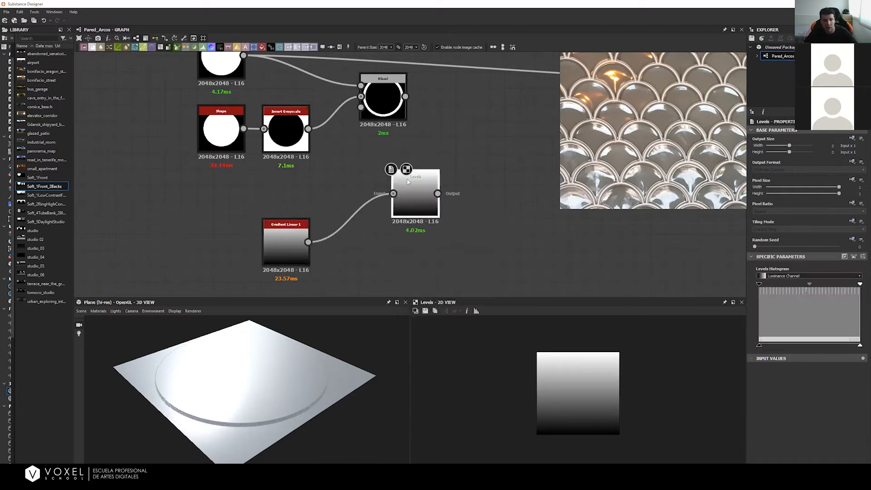
{"action": "left_click_drag", "start_coordinate": [422, 198], "coordinate": [415, 197]}
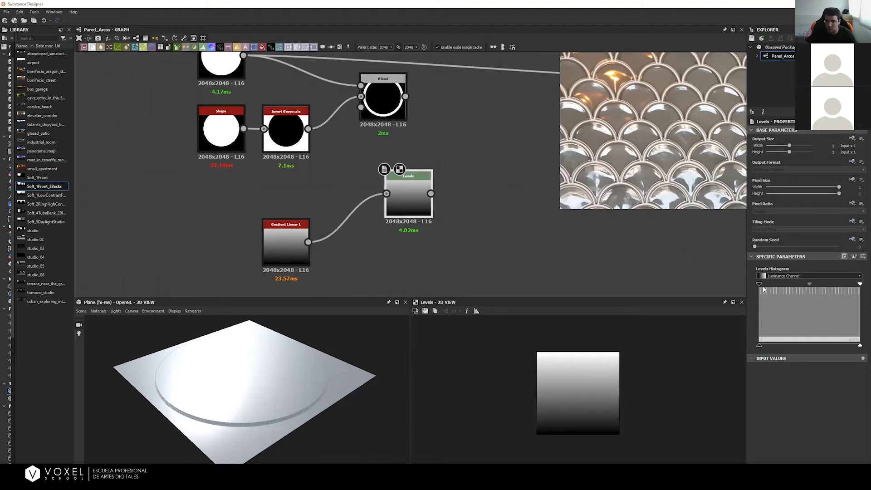
Step: Try to harden the gradient into a half-and-half split by moving the histogram's low and high input levels to the middle
{"action": "left_click_drag", "start_coordinate": [760, 285], "coordinate": [805, 287]}
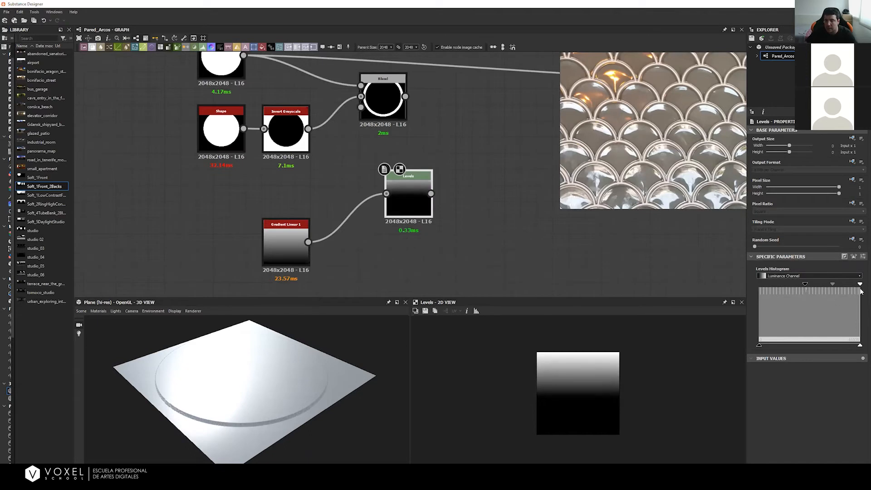
{"action": "left_click_drag", "start_coordinate": [860, 284], "coordinate": [807, 285]}
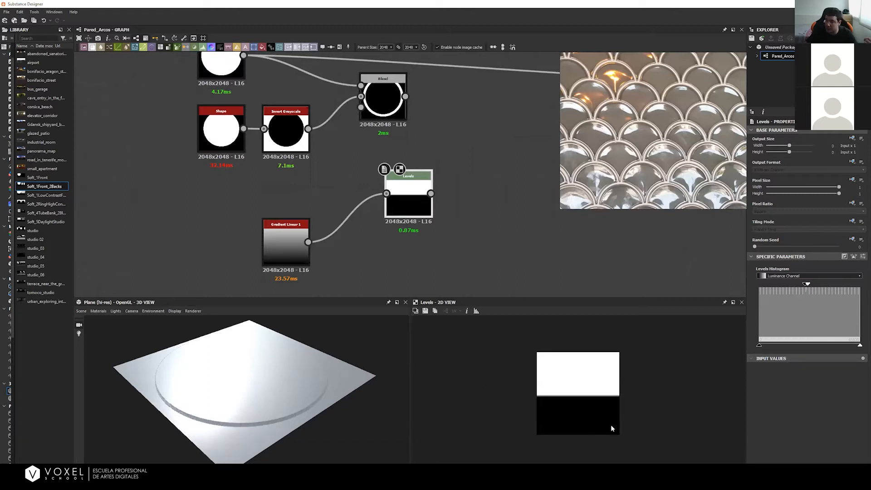
{"action": "left_click_drag", "start_coordinate": [808, 285], "coordinate": [759, 284]}
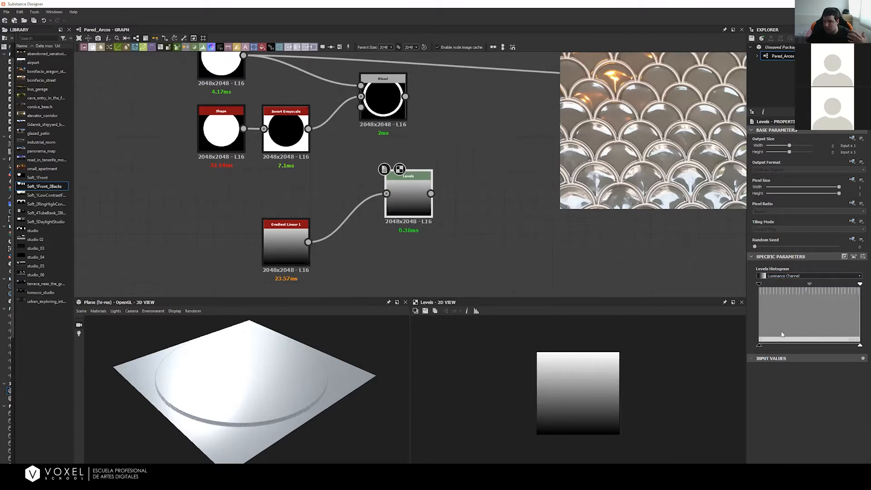
Step: Show the gradient's Levels settings as numeric parameters and set Level In Low and Level In High to 0.5
{"action": "left_click", "coordinate": [863, 256]}
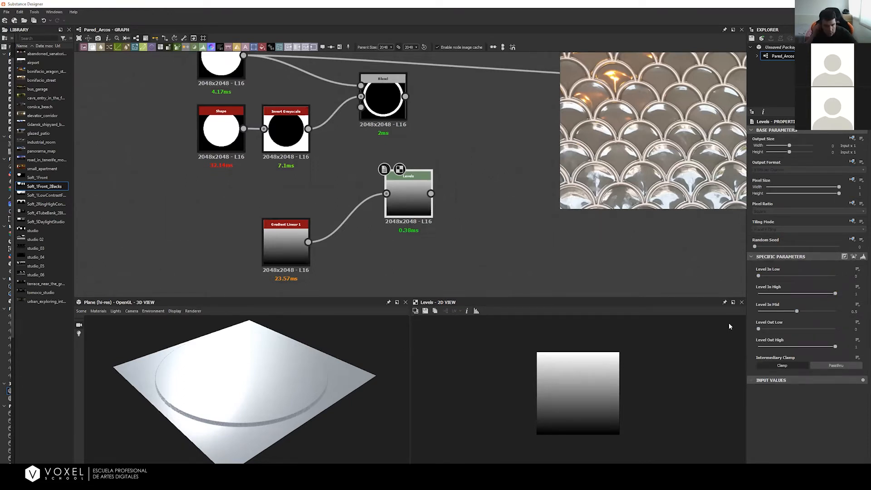
{"action": "left_click_drag", "start_coordinate": [408, 195], "coordinate": [399, 195]}
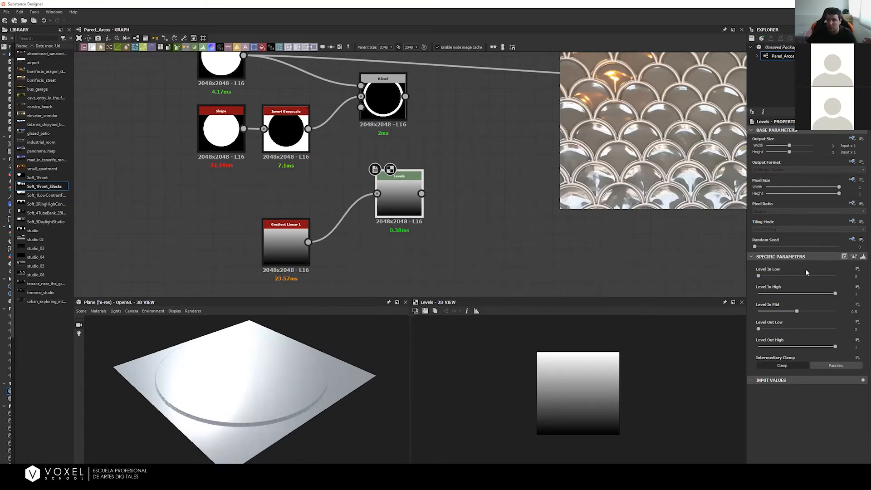
{"action": "double_click", "coordinate": [855, 276]}
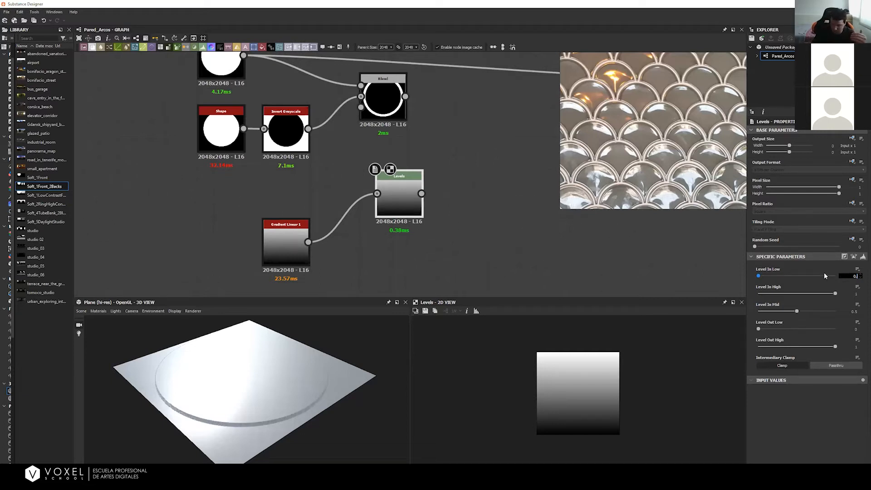
{"action": "type", "text": "0.5"}
{"action": "key", "text": "Return"}
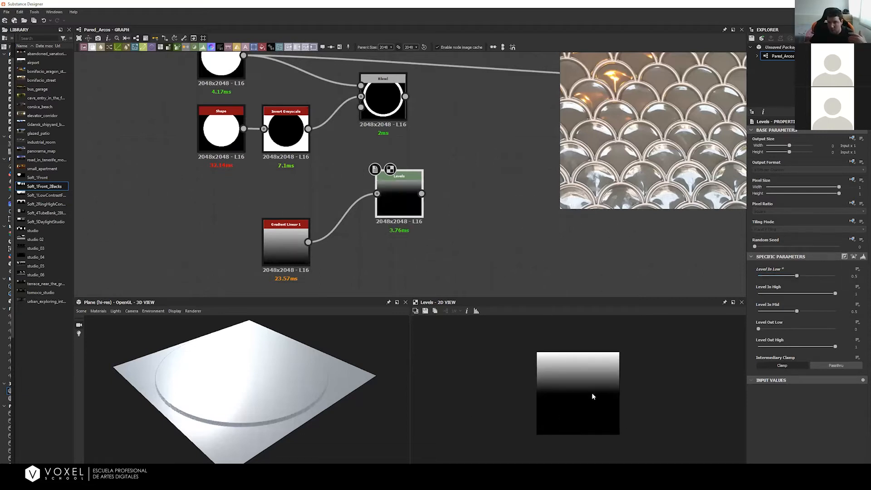
{"action": "double_click", "coordinate": [860, 312]}
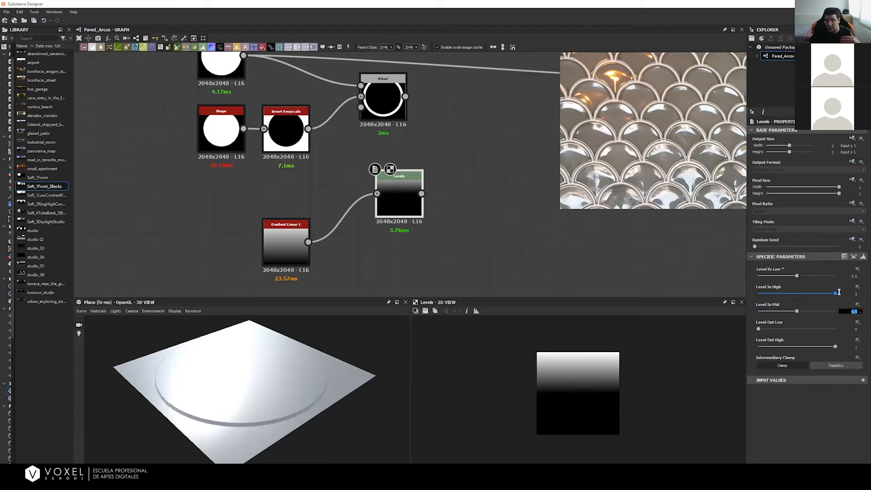
{"action": "double_click", "coordinate": [858, 294]}
{"action": "type", "text": "0.5"}
{"action": "key", "text": "Return"}
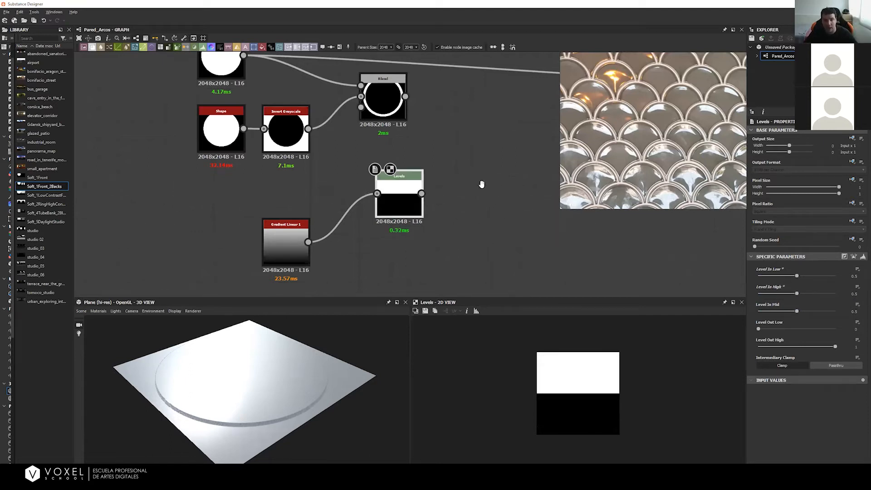
{"action": "middle_click_drag", "start_coordinate": [422, 149], "coordinate": [382, 175]}
{"action": "scroll", "coordinate": [406, 245], "scroll_direction": "up", "scroll_amount": 1}
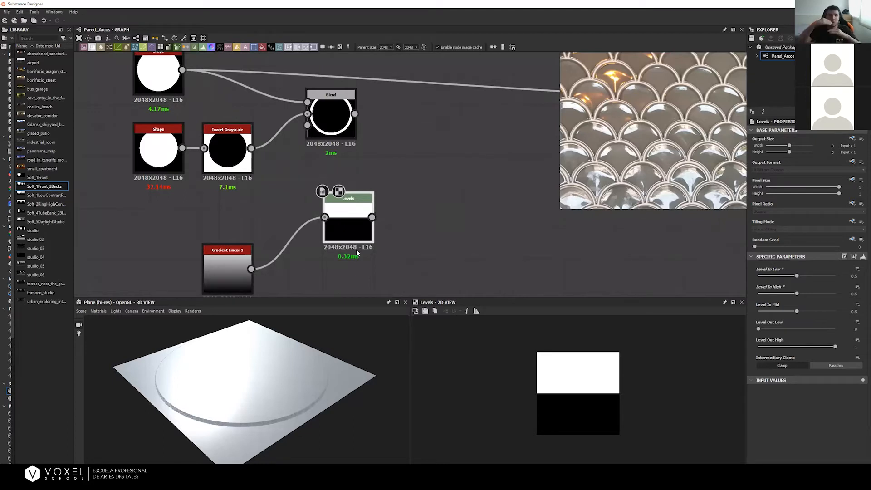
{"action": "left_click", "coordinate": [443, 151]}
{"action": "key", "text": "space"}
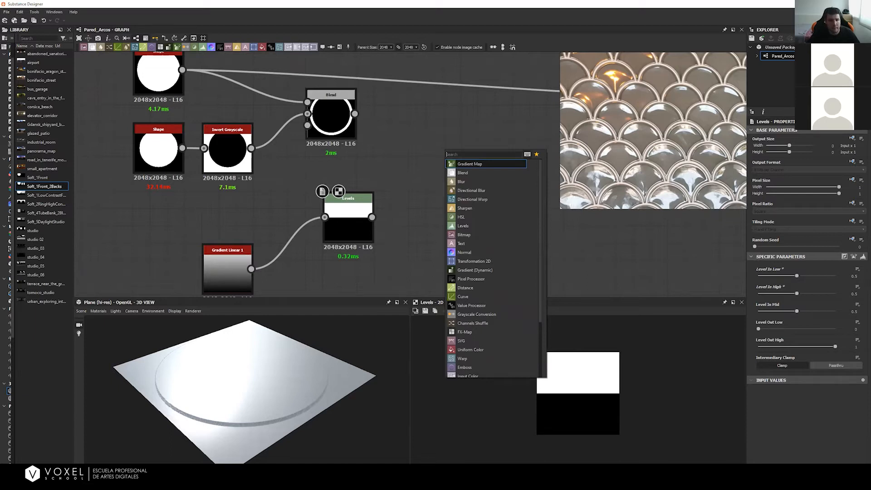
{"action": "key", "text": "Escape"}
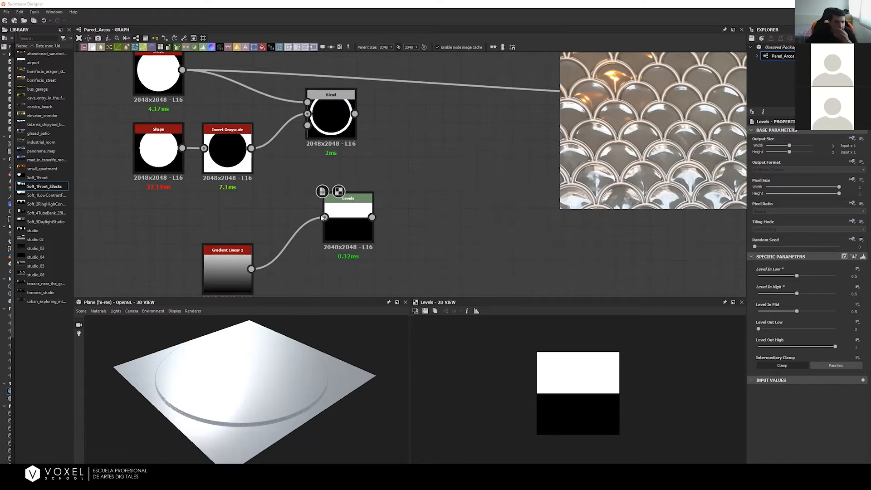
Step: Set the 3D preview's default material to the Tessellation technique of physically_metallic_roughness
{"action": "left_click_drag", "start_coordinate": [211, 403], "coordinate": [191, 390]}
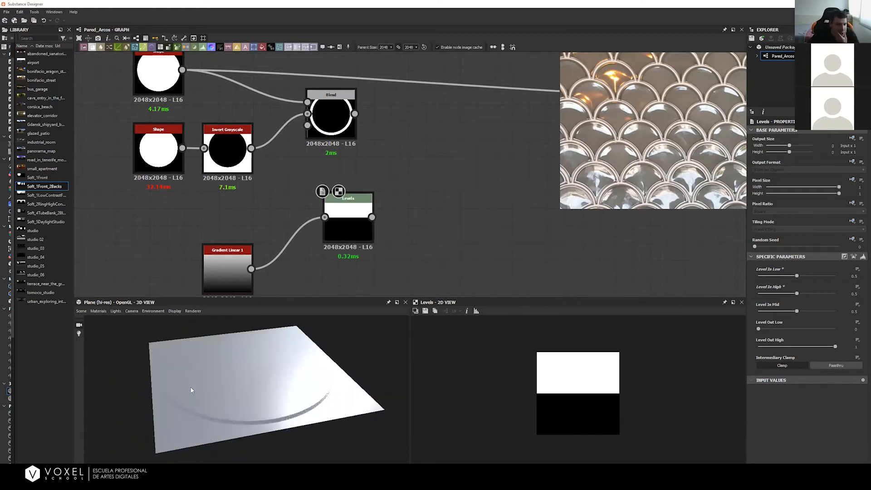
{"action": "left_click_drag", "start_coordinate": [112, 318], "coordinate": [95, 312]}
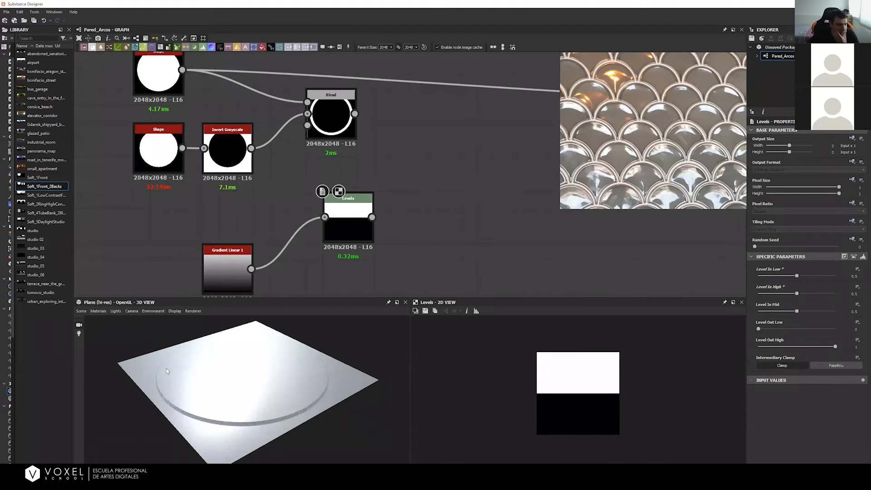
{"action": "left_click_drag", "start_coordinate": [167, 369], "coordinate": [82, 320]}
{"action": "left_click", "coordinate": [99, 311]}
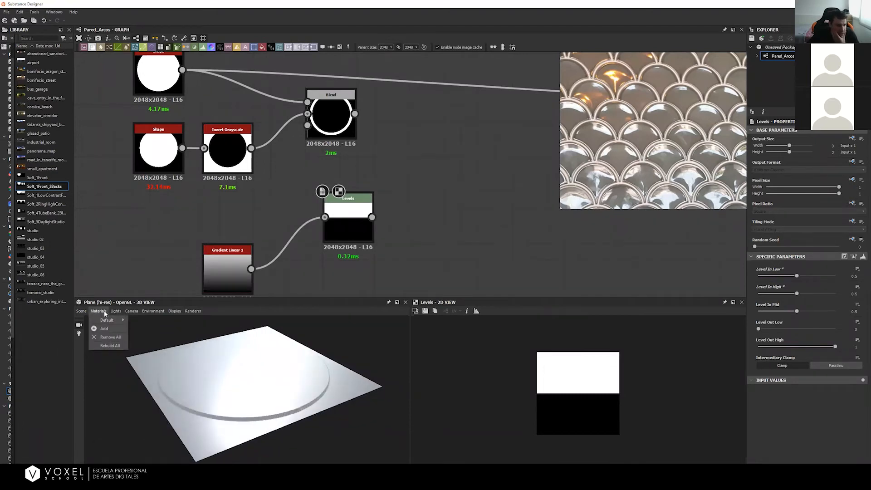
{"action": "mouse_move", "coordinate": [115, 321]}
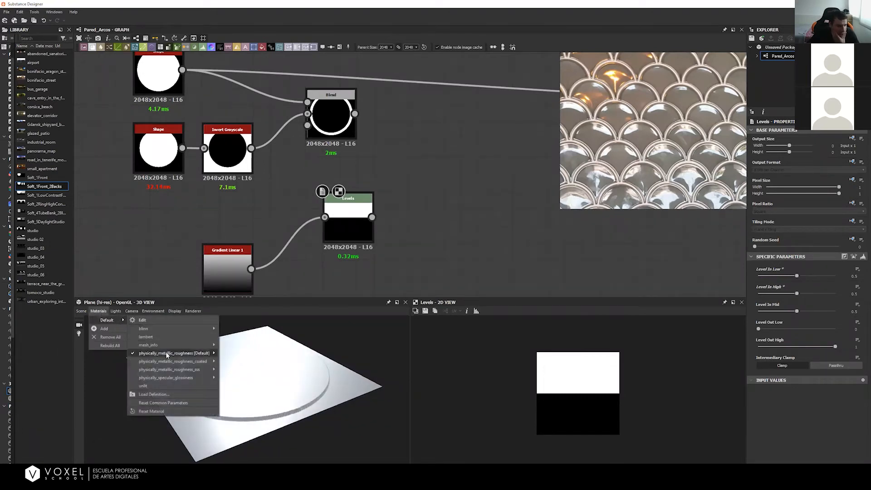
{"action": "mouse_move", "coordinate": [155, 356]}
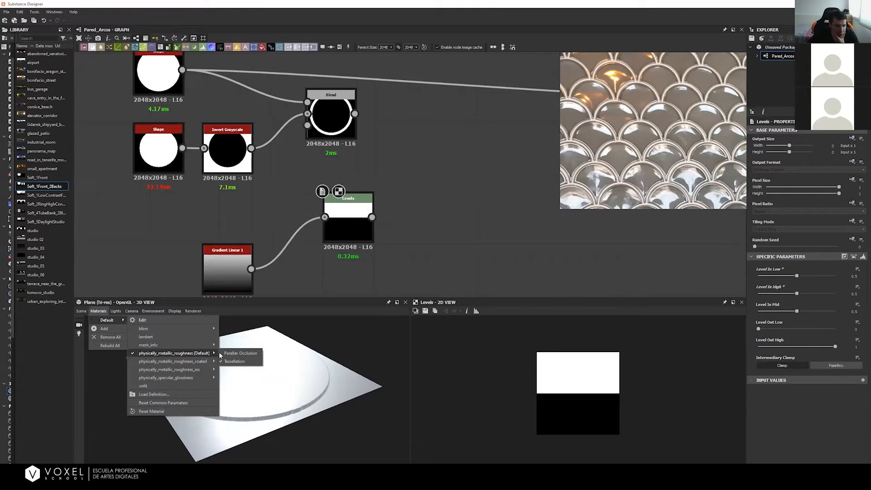
{"action": "left_click", "coordinate": [238, 362]}
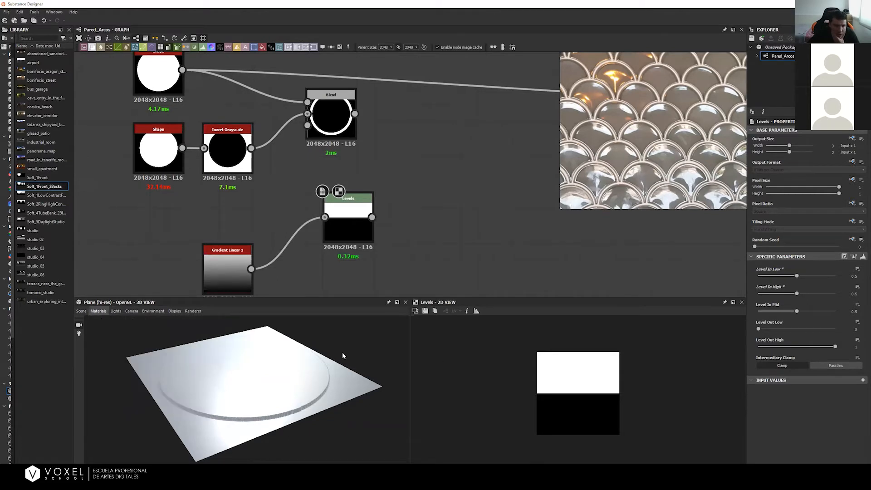
Step: Open the default material's properties and set the height scale to 2
{"action": "left_click", "coordinate": [100, 311]}
{"action": "left_click", "coordinate": [142, 322]}
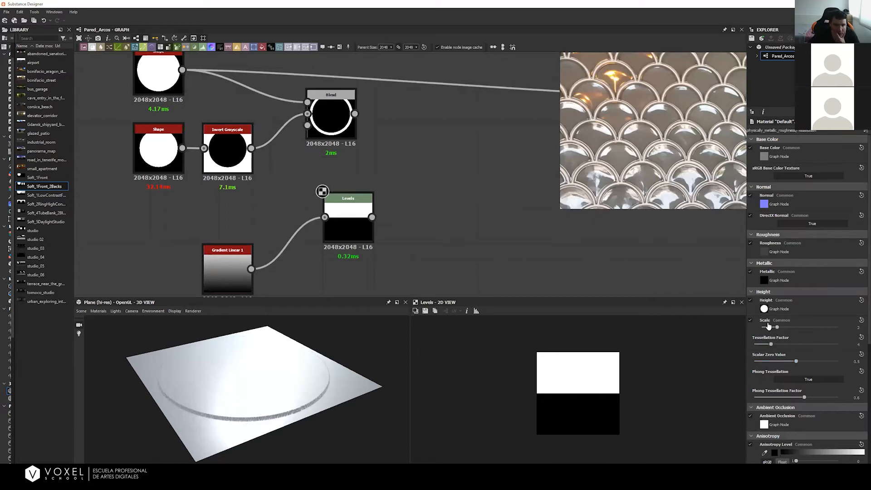
{"action": "mouse_move", "coordinate": [776, 327]}
{"action": "left_mouse_down"}
{"action": "mouse_move", "coordinate": [848, 336]}
{"action": "mouse_move", "coordinate": [784, 337]}
{"action": "left_mouse_up"}
{"action": "double_click", "coordinate": [856, 327]}
{"action": "type", "text": "2"}
{"action": "key", "text": "Return"}
Step: Try the Parallax Occlusion variant of the physically_metallic_roughness material with a height scale of 2
{"action": "left_click", "coordinate": [108, 310]}
{"action": "mouse_move", "coordinate": [118, 321]}
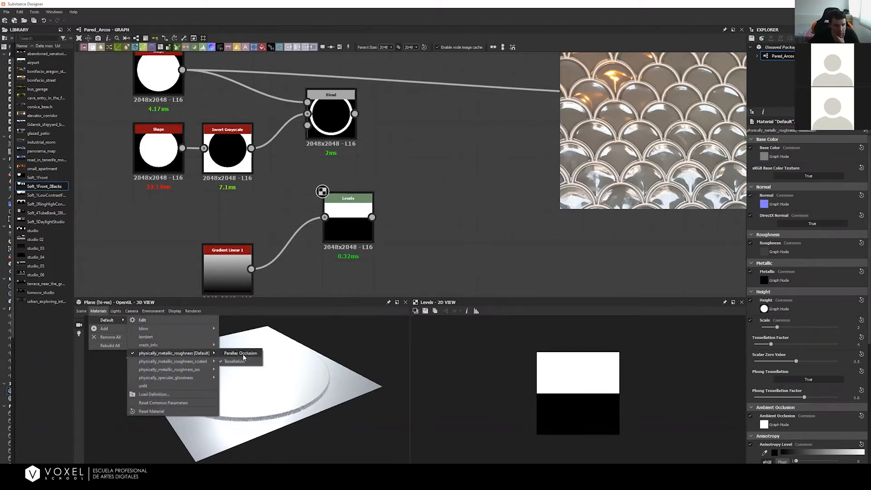
{"action": "left_click", "coordinate": [243, 354]}
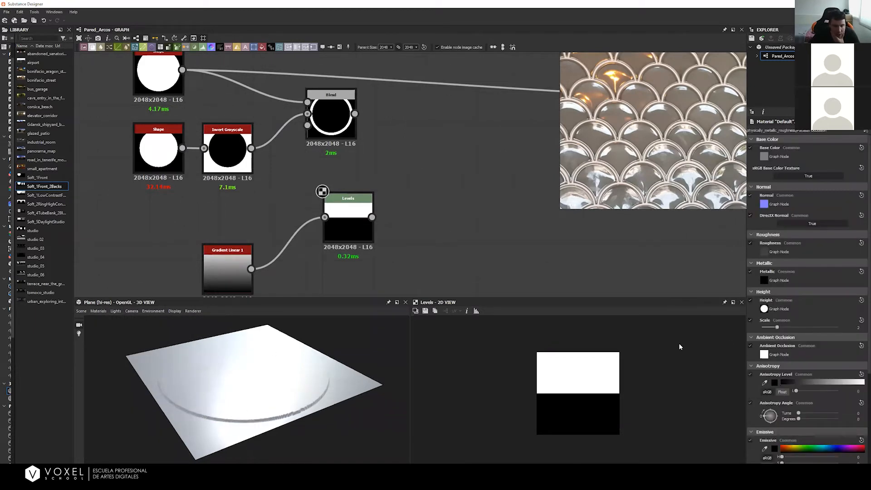
{"action": "mouse_move", "coordinate": [777, 328]}
{"action": "left_mouse_down"}
{"action": "mouse_move", "coordinate": [830, 331]}
{"action": "mouse_move", "coordinate": [779, 337]}
{"action": "left_mouse_up"}
{"action": "double_click", "coordinate": [850, 327]}
{"action": "type", "text": "2"}
{"action": "key", "text": "Return"}
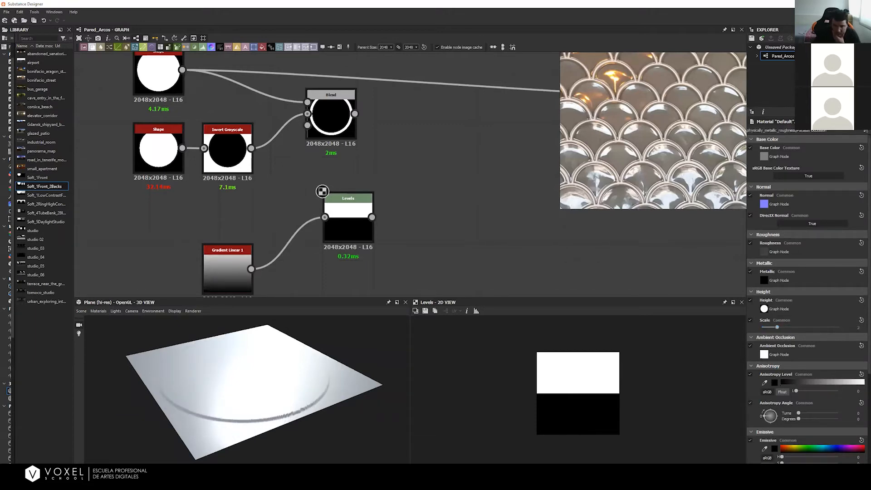
Step: Switch the default physically_metallic_roughness material back to Tessellation
{"action": "left_click", "coordinate": [99, 311]}
{"action": "mouse_move", "coordinate": [109, 320]}
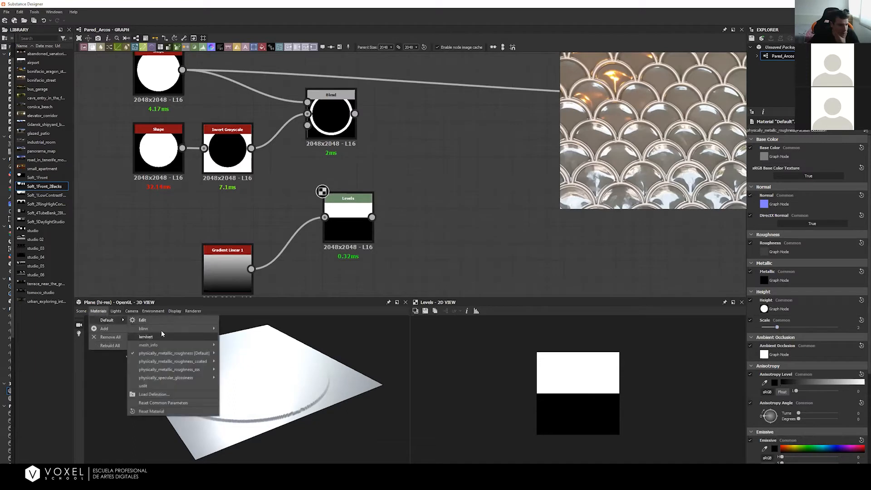
{"action": "mouse_move", "coordinate": [200, 353]}
{"action": "left_click", "coordinate": [234, 361]}
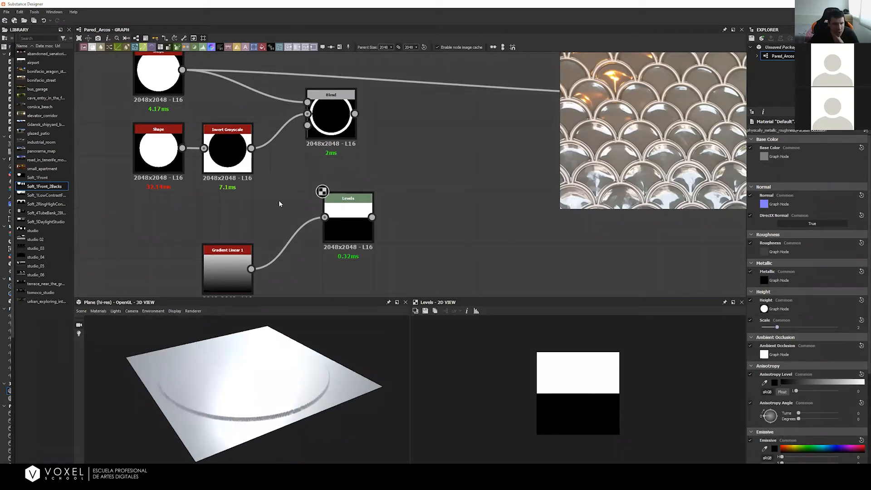
Step: Tidy the lower branch, placing the Levels node beneath the ring Blend node and Gradient Linear 1 beneath Invert Greyscale
{"action": "middle_click_drag", "start_coordinate": [451, 169], "coordinate": [396, 158]}
{"action": "scroll", "coordinate": [397, 171], "scroll_direction": "down", "scroll_amount": 1}
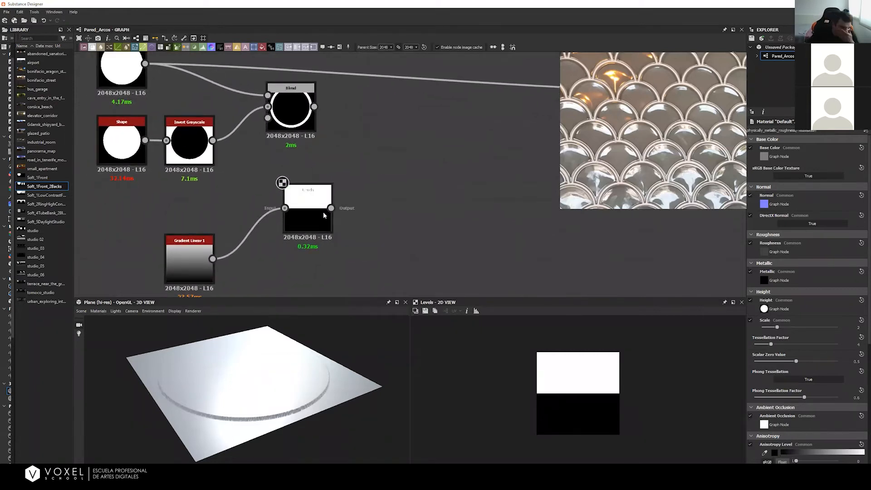
{"action": "left_click_drag", "start_coordinate": [322, 214], "coordinate": [323, 231]}
{"action": "left_click_drag", "start_coordinate": [187, 245], "coordinate": [196, 211]}
{"action": "left_click_drag", "start_coordinate": [309, 216], "coordinate": [302, 187]}
{"action": "left_click", "coordinate": [378, 157]}
{"action": "left_click_drag", "start_coordinate": [217, 243], "coordinate": [207, 276]}
{"action": "left_click_drag", "start_coordinate": [298, 200], "coordinate": [290, 200]}
{"action": "left_click", "coordinate": [348, 191]}
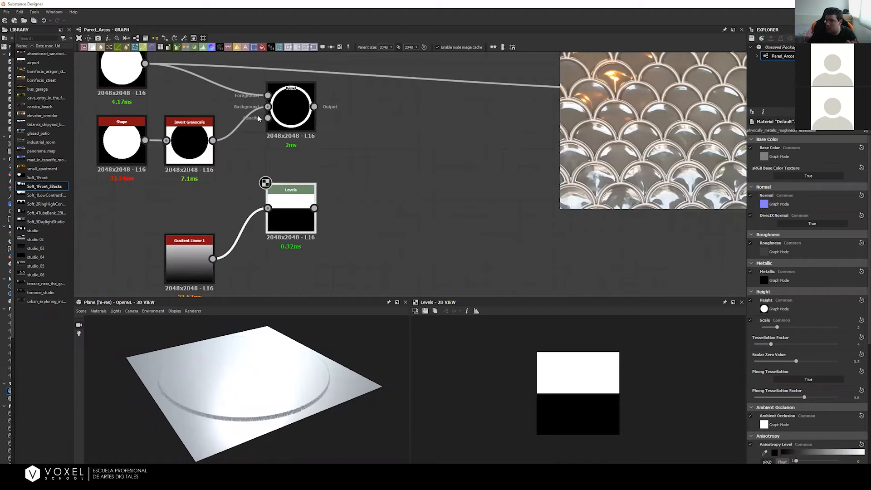
Step: Add a Blend node with the ring as foreground and the Levels output as background, in Multiply mode
{"action": "key", "text": "space"}
{"action": "type", "text": "blend"}
{"action": "key", "text": "Return"}
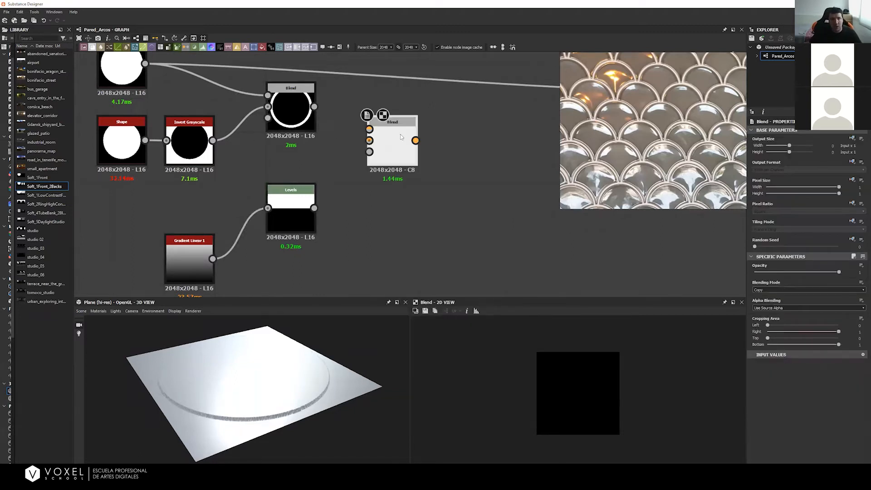
{"action": "left_click_drag", "start_coordinate": [313, 107], "coordinate": [314, 208]}
{"action": "left_click_drag", "start_coordinate": [400, 156], "coordinate": [434, 172]}
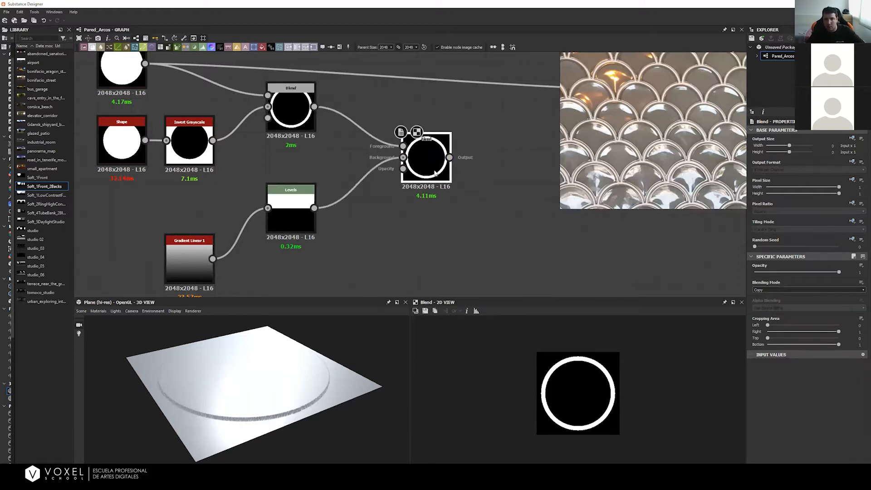
{"action": "left_click", "coordinate": [821, 289]}
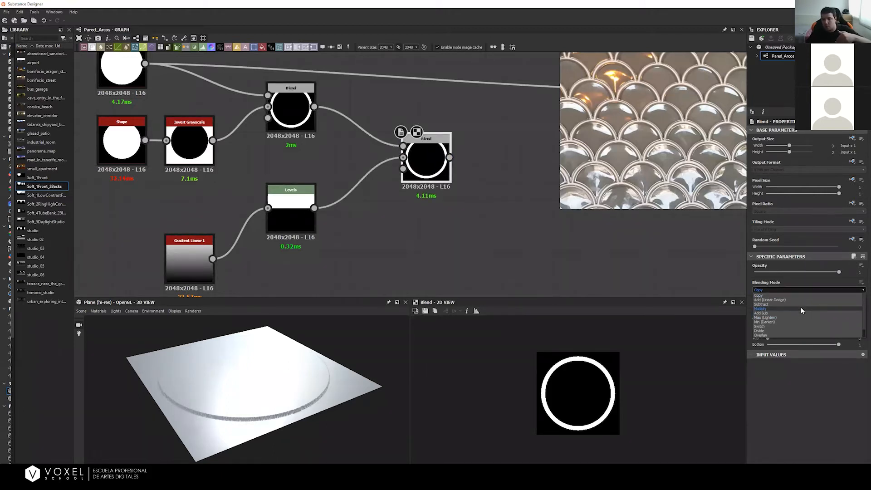
{"action": "left_click", "coordinate": [801, 309]}
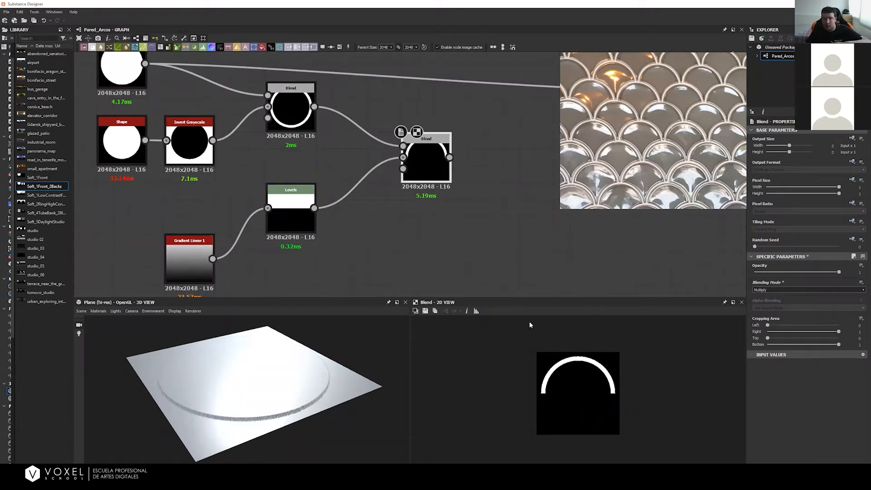
Step: Add a Histogram Scan node below the Levels node
{"action": "middle_click_drag", "start_coordinate": [296, 293], "coordinate": [396, 218]}
{"action": "key", "text": "space"}
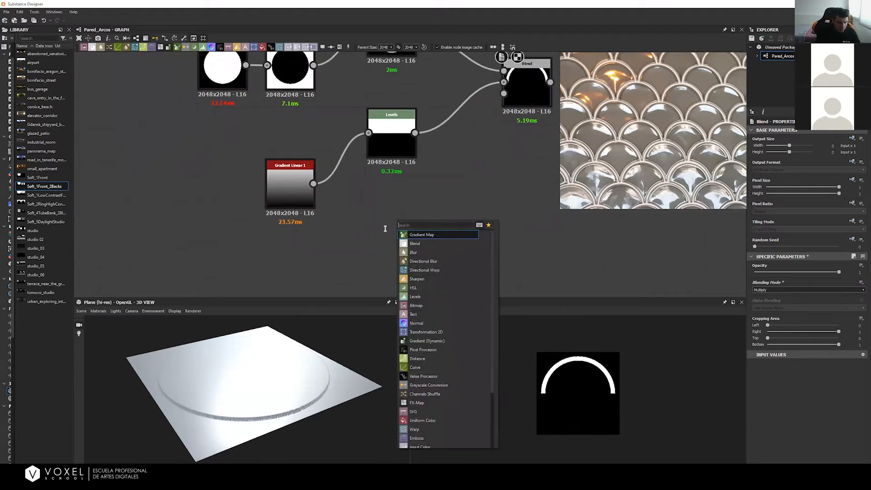
{"action": "type", "text": "hi"}
{"action": "key", "text": "Down"}
{"action": "key", "text": "Down"}
{"action": "key", "text": "Down"}
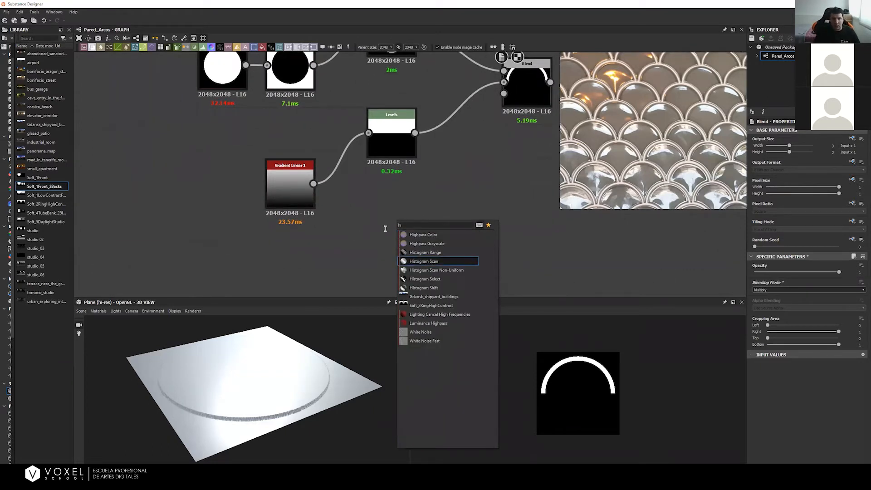
{"action": "key", "text": "Return"}
{"action": "left_click_drag", "start_coordinate": [406, 213], "coordinate": [407, 230]}
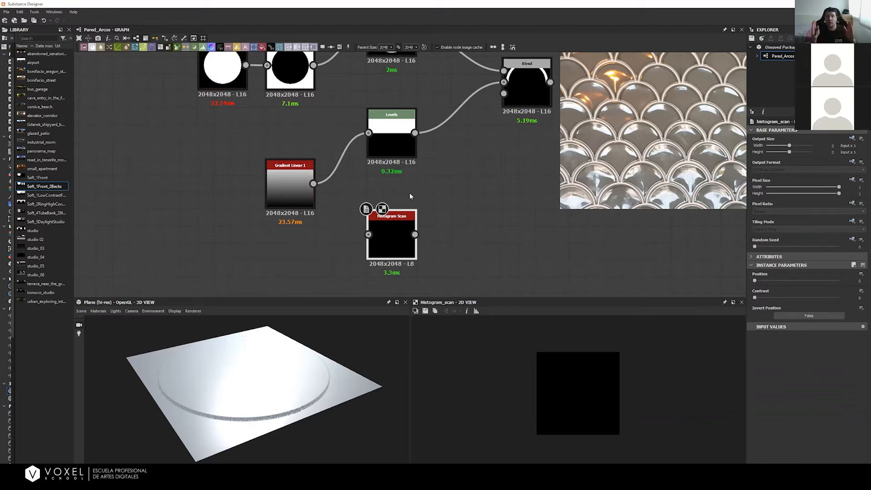
Step: Feed Gradient Linear 1 into the Histogram Scan and set its position to 0.5 and contrast to 1
{"action": "left_click_drag", "start_coordinate": [755, 281], "coordinate": [804, 281]}
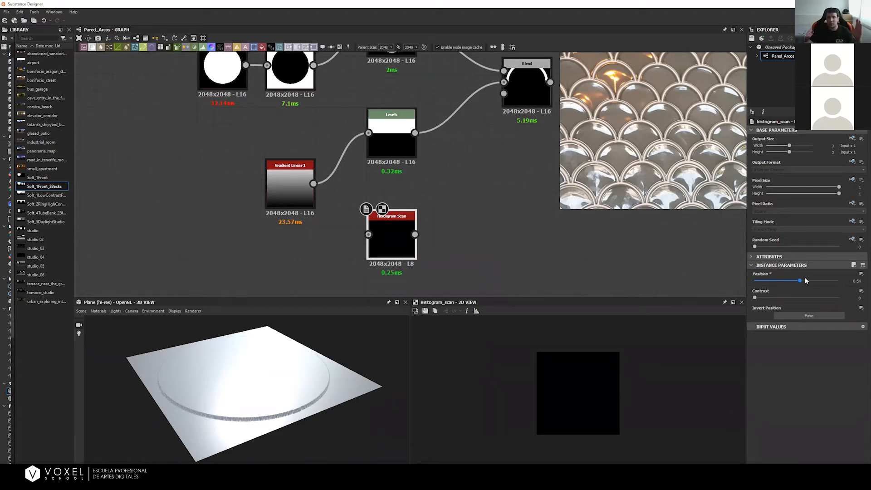
{"action": "left_click", "coordinate": [853, 280]}
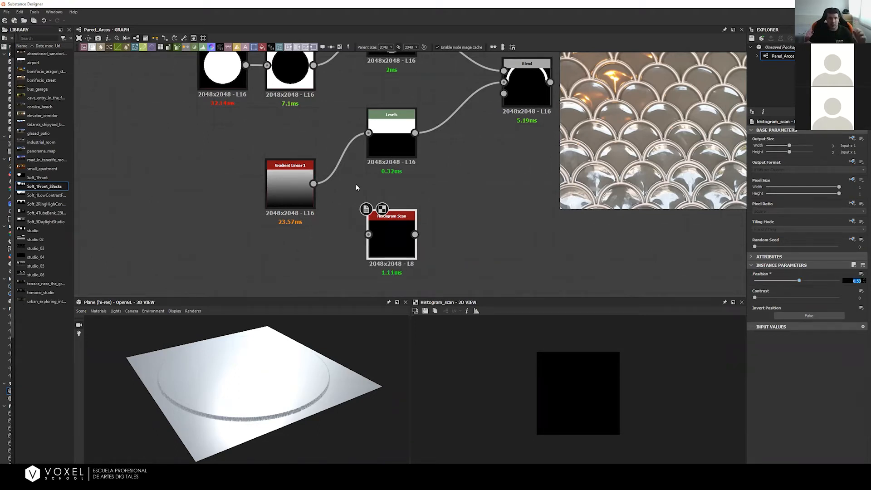
{"action": "left_click_drag", "start_coordinate": [313, 184], "coordinate": [396, 237]}
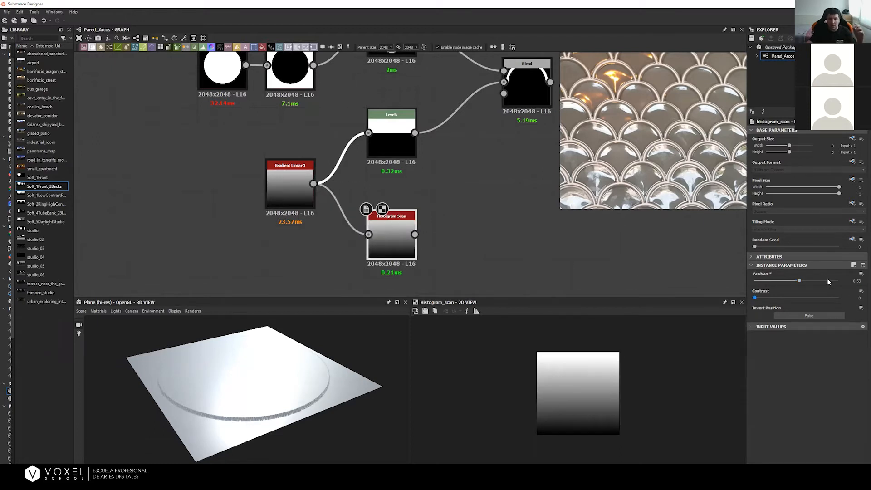
{"action": "double_click", "coordinate": [855, 281]}
{"action": "type", "text": "0.5"}
{"action": "key", "text": "Return"}
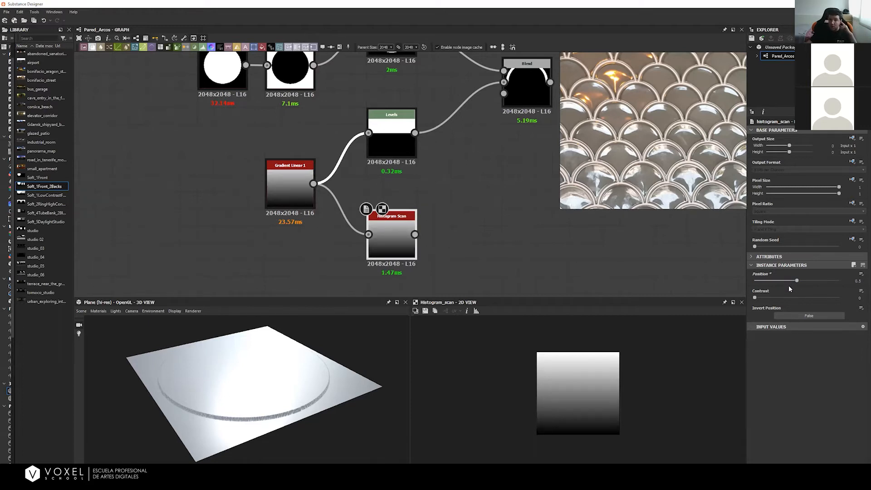
{"action": "left_click", "coordinate": [853, 298]}
{"action": "type", "text": "1"}
{"action": "key", "text": "Return"}
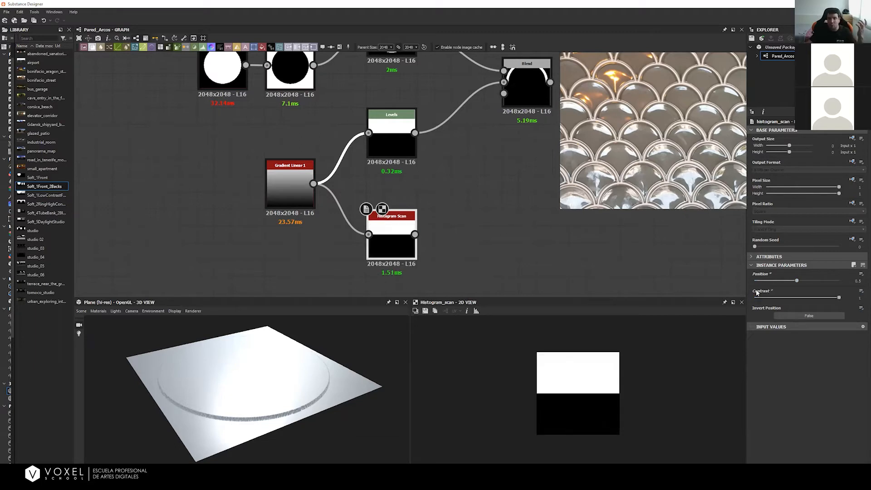
Step: Nudge the Histogram Scan position to about 0.53, then delete the node
{"action": "left_click_drag", "start_coordinate": [399, 235], "coordinate": [399, 243]}
{"action": "mouse_move", "coordinate": [795, 281]}
{"action": "left_mouse_down"}
{"action": "mouse_move", "coordinate": [777, 282]}
{"action": "mouse_move", "coordinate": [826, 282]}
{"action": "mouse_move", "coordinate": [758, 282]}
{"action": "mouse_move", "coordinate": [812, 281]}
{"action": "mouse_move", "coordinate": [786, 283]}
{"action": "mouse_move", "coordinate": [799, 282]}
{"action": "left_mouse_up"}
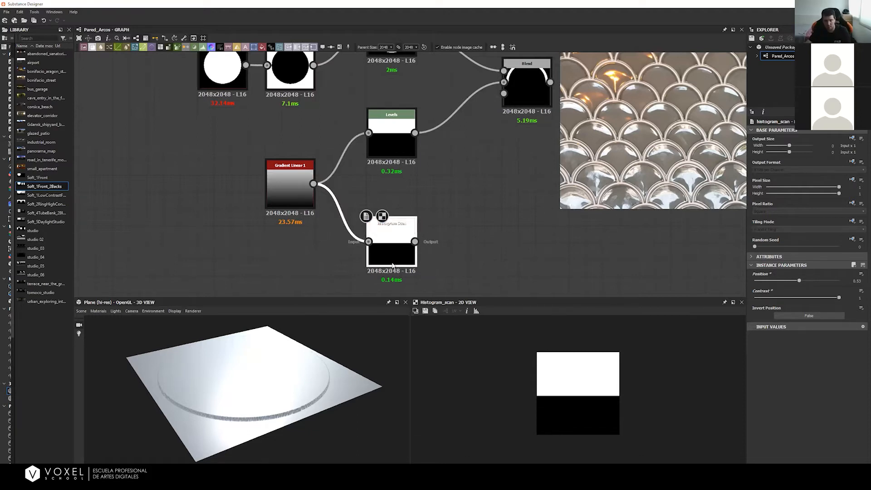
{"action": "key", "text": "Delete"}
Step: Line up the Gradient Linear 1 and Levels nodes in one horizontal row below the ring branch
{"action": "middle_click_drag", "start_coordinate": [436, 177], "coordinate": [396, 257]}
{"action": "left_click_drag", "start_coordinate": [253, 267], "coordinate": [252, 216]}
{"action": "left_click_drag", "start_coordinate": [364, 218], "coordinate": [361, 234]}
{"action": "left_click_drag", "start_coordinate": [265, 219], "coordinate": [265, 235]}
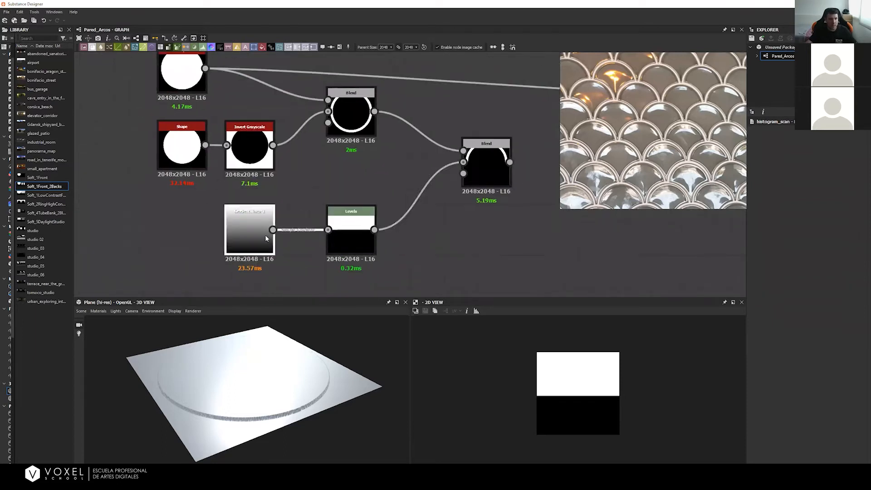
Step: Connect the Multiply Blend output to the final Levels node feeding the material outputs and inspect the arc in 3D
{"action": "scroll", "coordinate": [260, 206], "scroll_direction": "down", "scroll_amount": 1}
{"action": "middle_click_drag", "start_coordinate": [377, 182], "coordinate": [307, 202]}
{"action": "scroll", "coordinate": [261, 206], "scroll_direction": "up", "scroll_amount": 1}
{"action": "scroll", "coordinate": [299, 197], "scroll_direction": "down", "scroll_amount": 5}
{"action": "left_click_drag", "start_coordinate": [158, 108], "coordinate": [406, 252]}
{"action": "left_click_drag", "start_coordinate": [380, 191], "coordinate": [509, 148]}
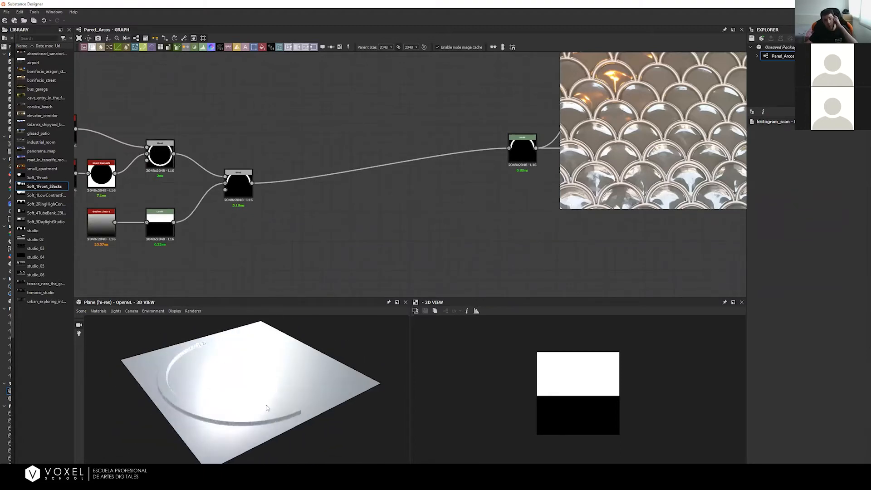
{"action": "mouse_move", "coordinate": [296, 376]}
{"action": "left_mouse_down"}
{"action": "mouse_move", "coordinate": [233, 383]}
{"action": "mouse_move", "coordinate": [298, 361]}
{"action": "left_mouse_up"}
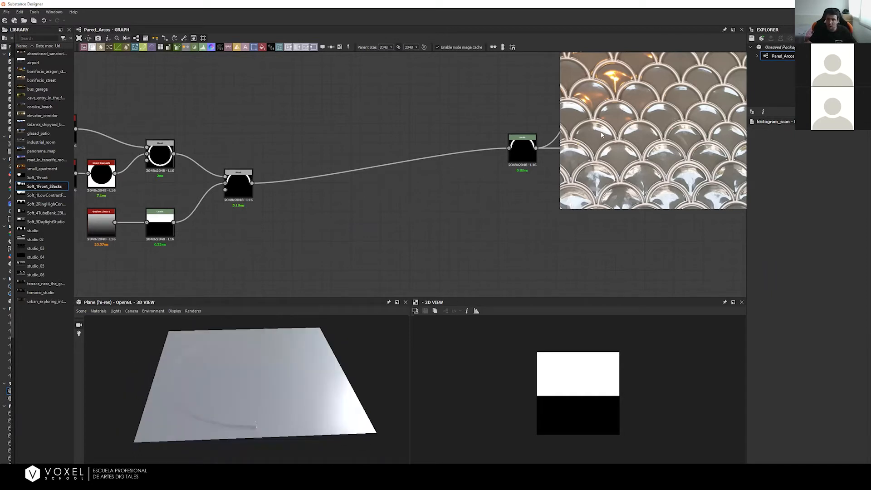
{"action": "left_click_drag", "start_coordinate": [255, 338], "coordinate": [303, 366]}
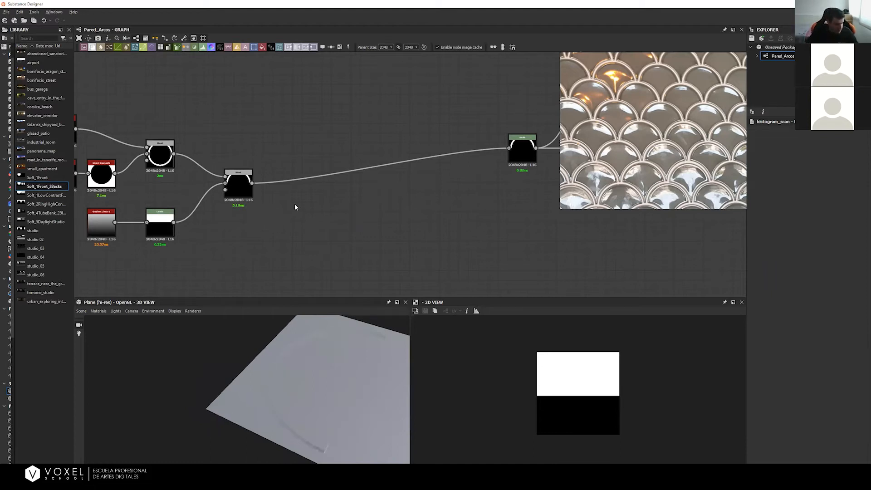
Step: Enclose the Shape, Invert Greyscale, Gradient Linear 1, Levels and both Blend nodes in a frame
{"action": "middle_click_drag", "start_coordinate": [235, 177], "coordinate": [317, 164]}
{"action": "scroll", "coordinate": [318, 159], "scroll_direction": "up", "scroll_amount": 1}
{"action": "scroll", "coordinate": [318, 158], "scroll_direction": "down", "scroll_amount": 2}
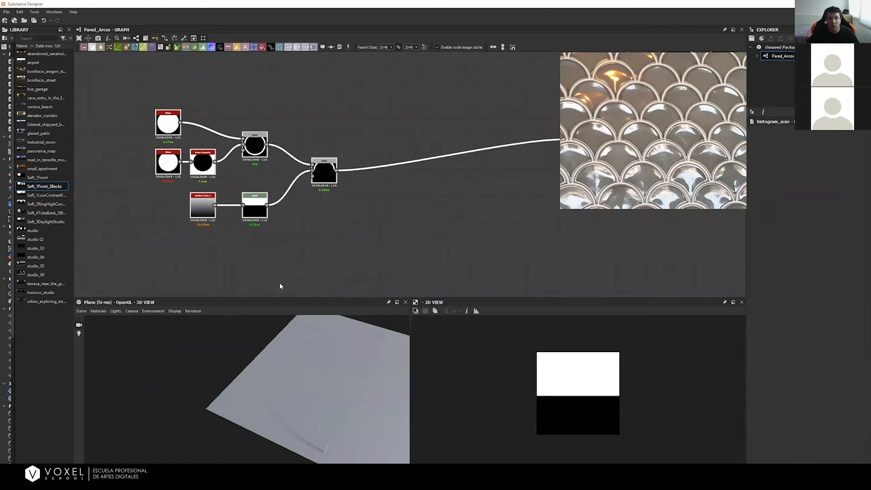
{"action": "left_click_drag", "start_coordinate": [137, 90], "coordinate": [339, 258]}
{"action": "left_click", "coordinate": [339, 47]}
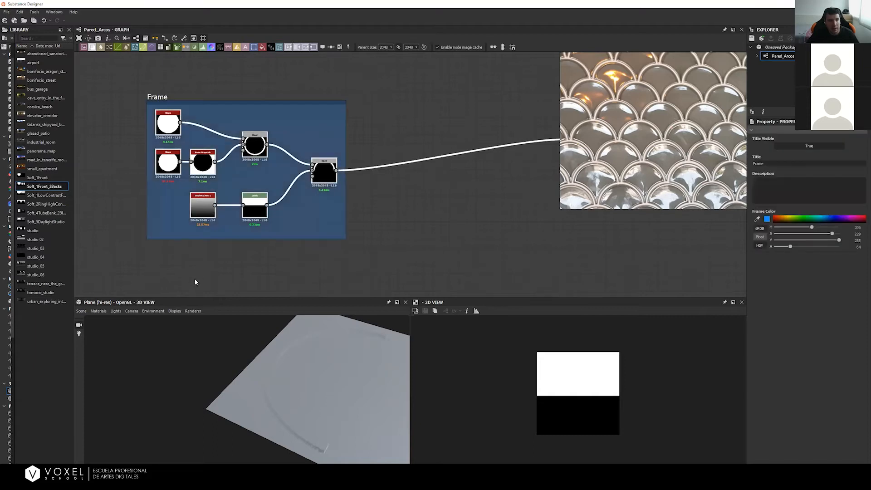
{"action": "key", "text": "ctrl+z"}
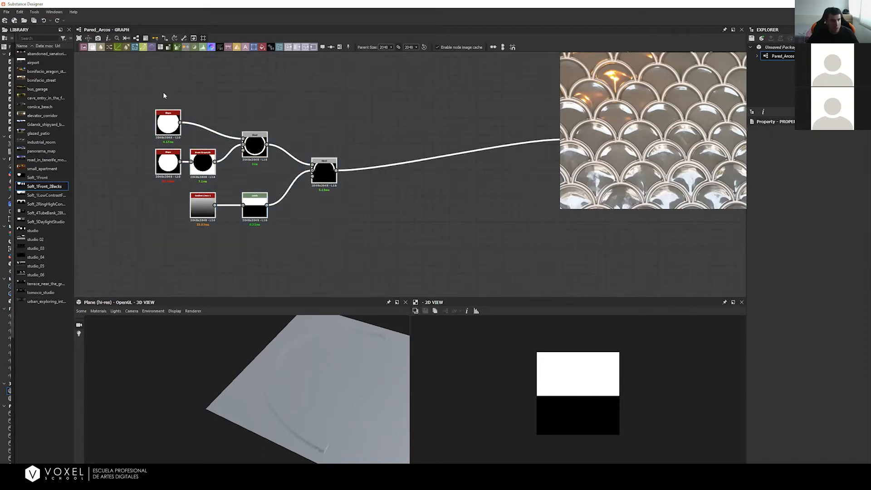
{"action": "key", "text": "space"}
{"action": "type", "text": "fra"}
{"action": "key", "text": "Return"}
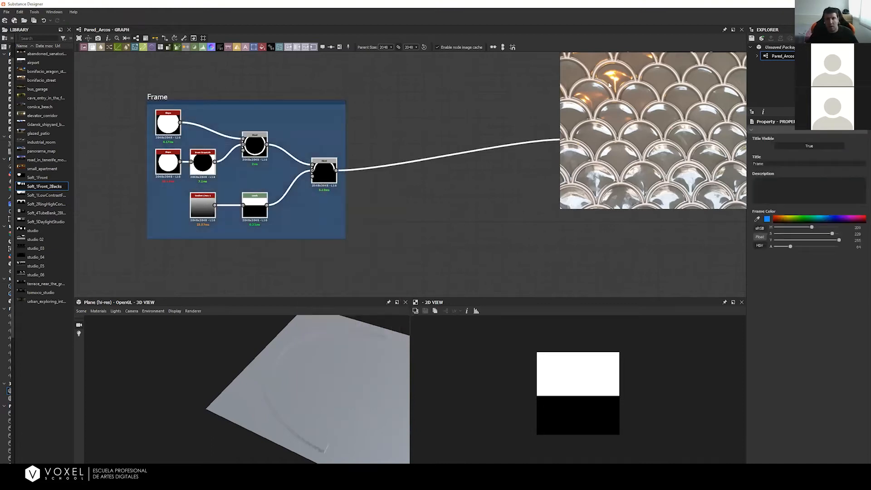
Step: Title the frame Init_Shape
{"action": "double_click", "coordinate": [789, 164]}
{"action": "key", "text": "BackSpace"}
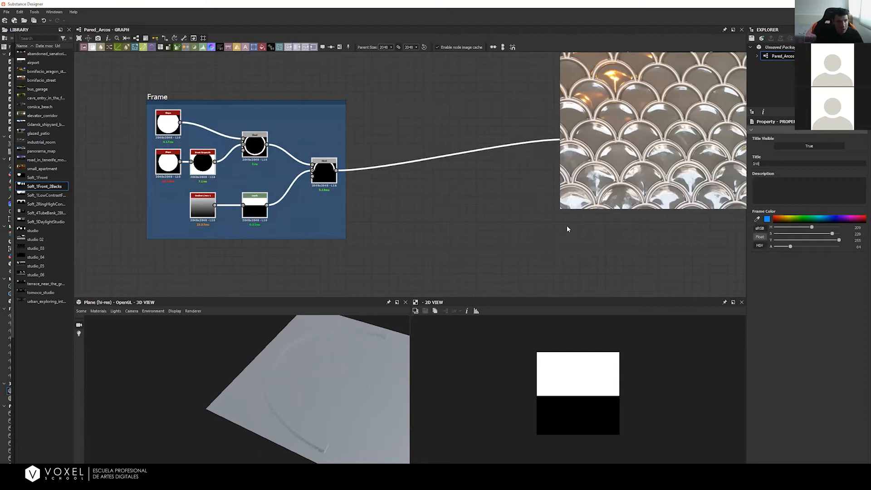
{"action": "type", "text": "Init_Shape"}
Step: Move the Init_Shape frame with its nodes slightly farther from the output nodes
{"action": "scroll", "coordinate": [468, 99], "scroll_direction": "up", "scroll_amount": 2}
{"action": "right_click_drag", "start_coordinate": [493, 88], "coordinate": [535, 71], "text": "alt"}
{"action": "right_click_drag", "start_coordinate": [376, 126], "coordinate": [209, 281], "text": "alt"}
{"action": "middle_click_drag", "start_coordinate": [348, 158], "coordinate": [307, 203]}
{"action": "right_click_drag", "start_coordinate": [323, 158], "coordinate": [340, 181], "text": "alt"}
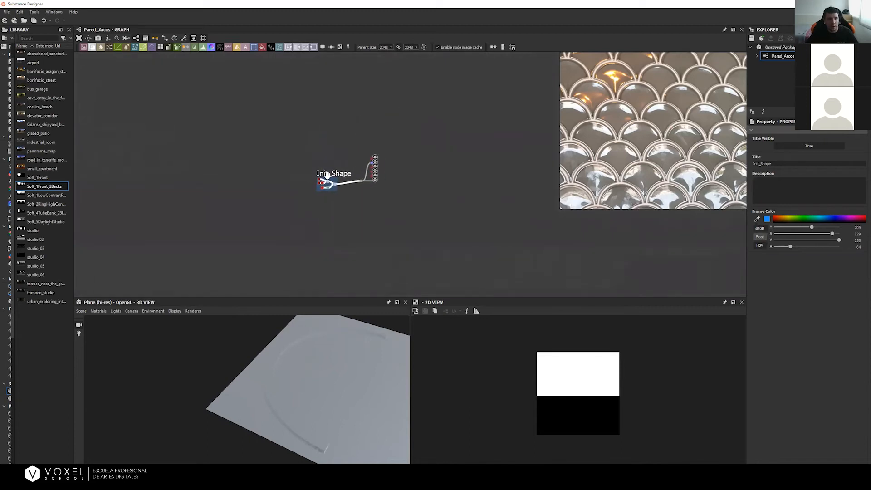
{"action": "left_click_drag", "start_coordinate": [330, 172], "coordinate": [326, 166]}
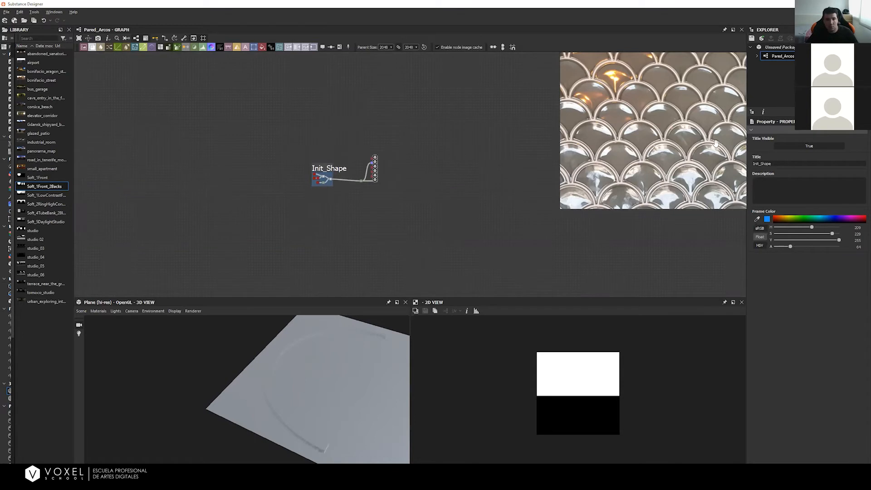
{"action": "scroll", "coordinate": [349, 175], "scroll_direction": "up", "scroll_amount": 5}
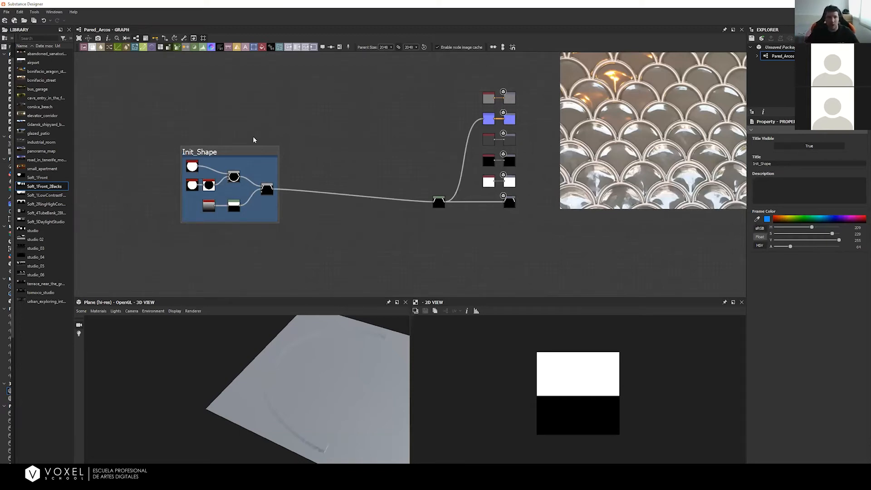
Step: Change the Init_Shape frame color to a dark blue-violet with hue 244
{"action": "middle_click_drag", "start_coordinate": [194, 214], "coordinate": [247, 214]}
{"action": "scroll", "coordinate": [288, 164], "scroll_direction": "up", "scroll_amount": 3}
{"action": "left_click_drag", "start_coordinate": [783, 218], "coordinate": [836, 218]}
{"action": "scroll", "coordinate": [304, 192], "scroll_direction": "up", "scroll_amount": 1}
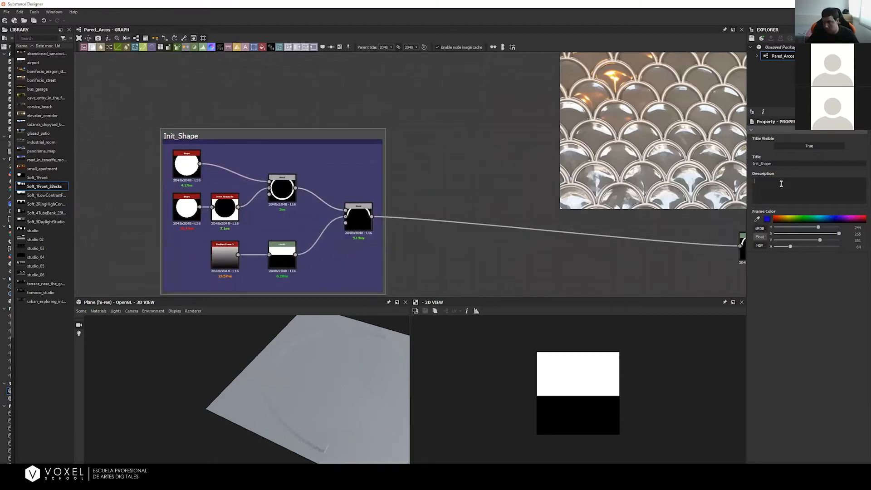
Step: Lower the Init_Shape frame so its output runs nearly level with the final Levels node, and check the 3D plane
{"action": "middle_click_drag", "start_coordinate": [454, 168], "coordinate": [323, 139]}
{"action": "left_click_drag", "start_coordinate": [266, 95], "coordinate": [263, 126]}
{"action": "middle_click_drag", "start_coordinate": [374, 168], "coordinate": [411, 108]}
{"action": "left_click_drag", "start_coordinate": [320, 331], "coordinate": [363, 349]}
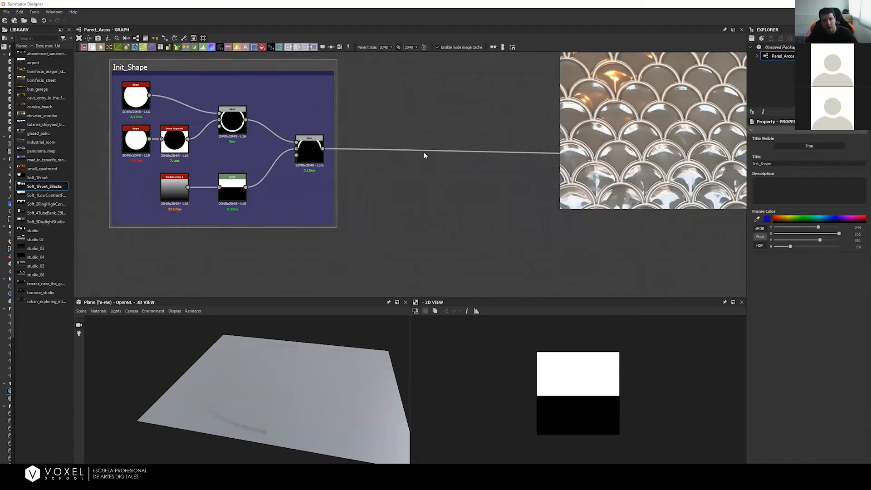
Step: Add a grayscale Tile Generator node in the empty space between the Init_Shape frame and the output nodes
{"action": "left_click", "coordinate": [417, 175]}
{"action": "key", "text": "space"}
{"action": "type", "text": "tile"}
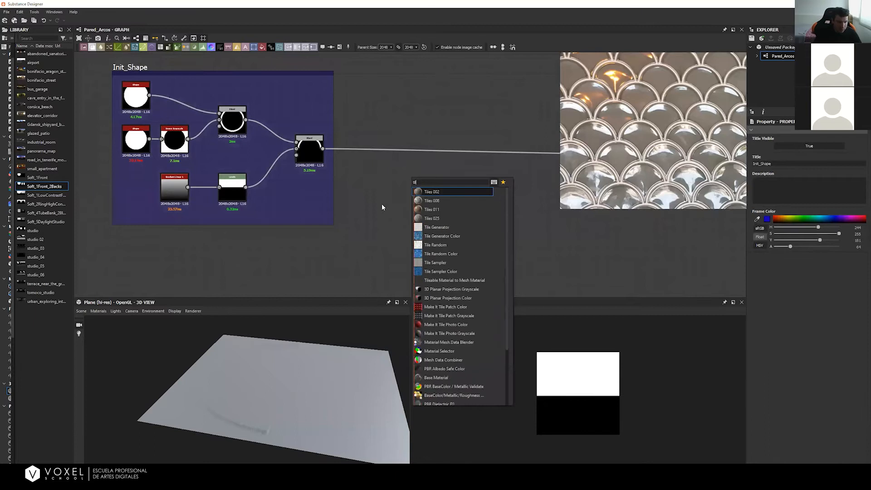
{"action": "key", "text": "Down"}
{"action": "key", "text": "Down"}
{"action": "key", "text": "Down"}
{"action": "key", "text": "Down"}
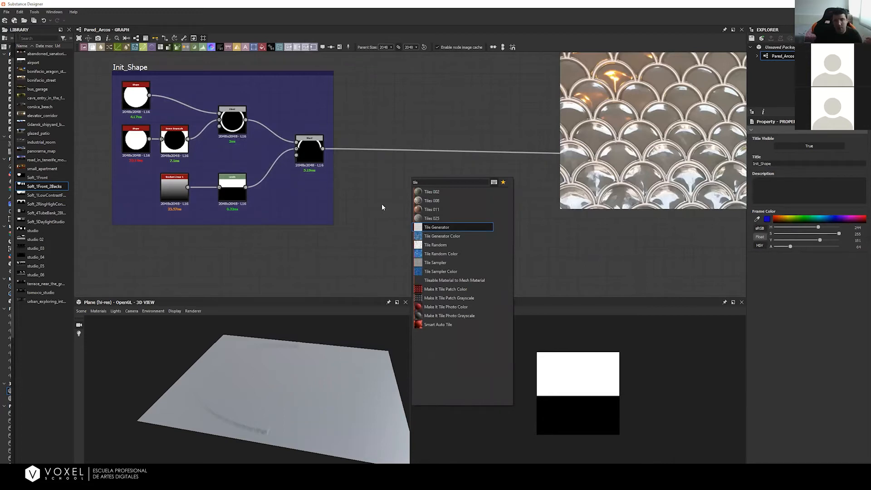
{"action": "key", "text": "Down"}
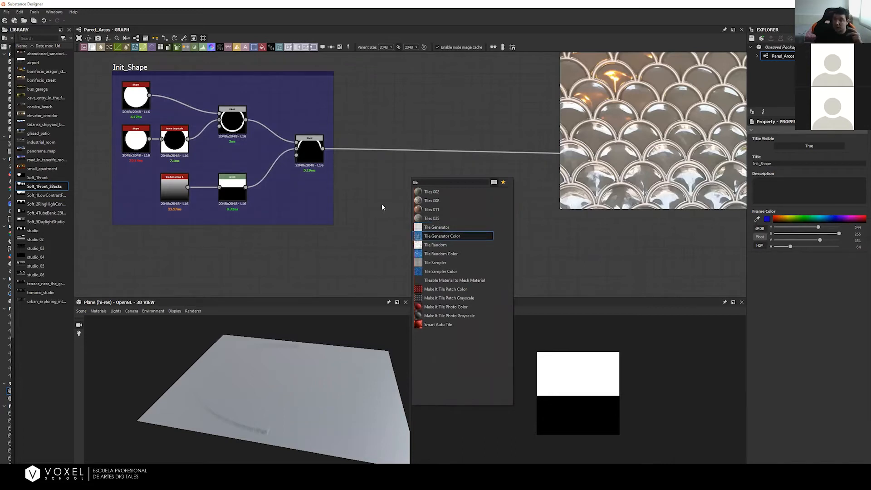
{"action": "key", "text": "Up"}
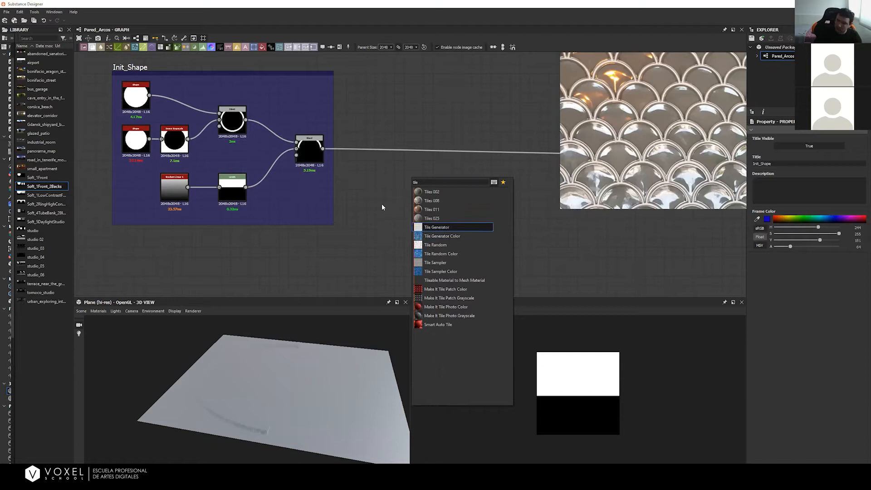
{"action": "key", "text": "Down"}
{"action": "key", "text": "Up"}
{"action": "key", "text": "Down"}
{"action": "key", "text": "Down"}
{"action": "key", "text": "Up"}
{"action": "key", "text": "Up"}
{"action": "key", "text": "Down"}
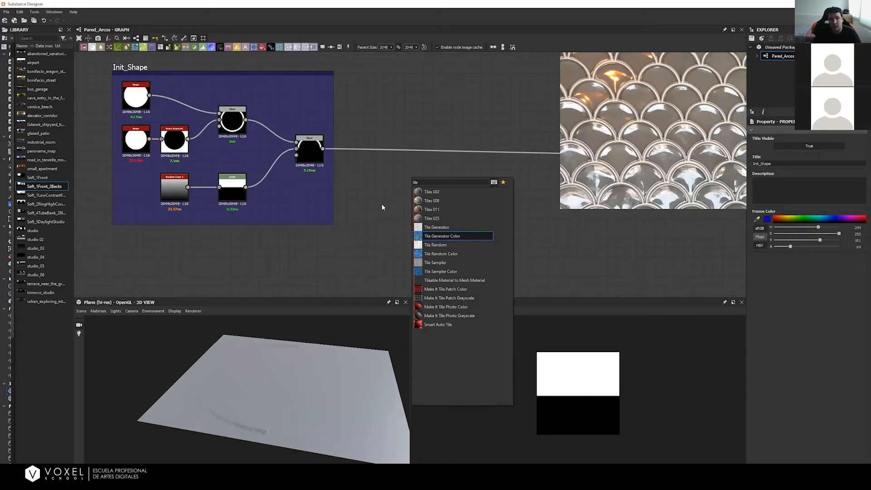
{"action": "key", "text": "Up"}
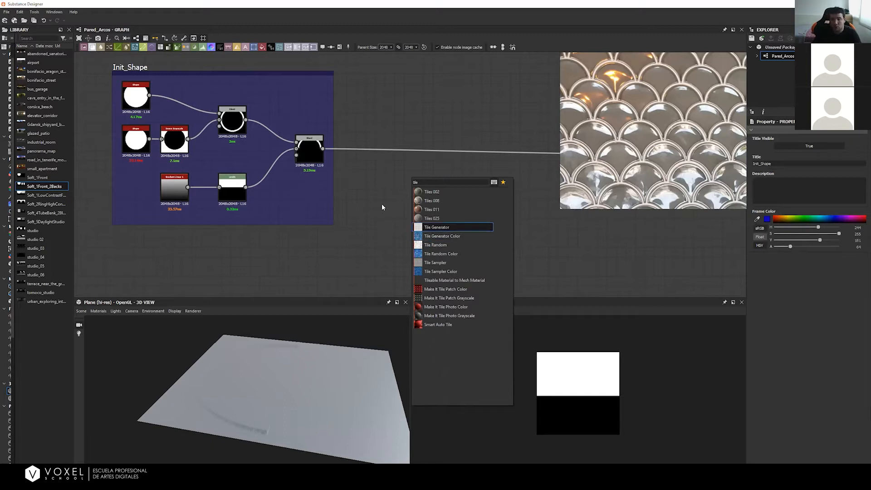
{"action": "key", "text": "Escape"}
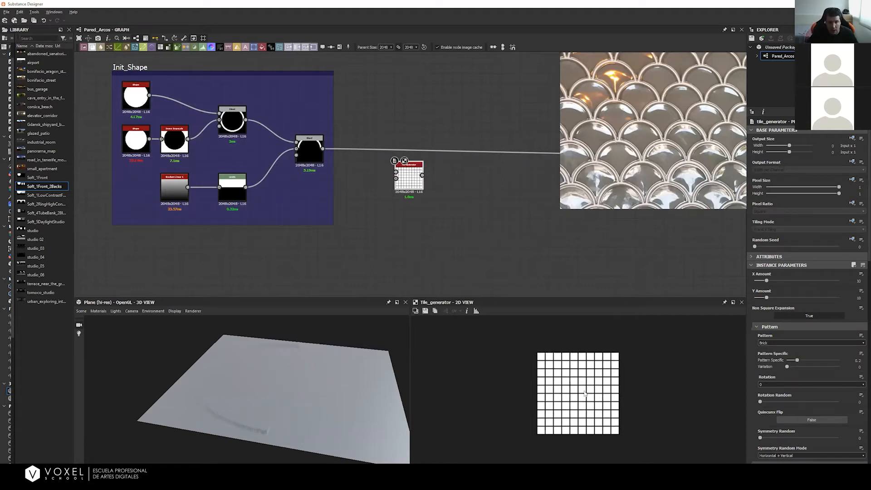
Step: Connect the Init_Shape frame's final Blend output to Pattern Input 1 of the Tile Generator
{"action": "scroll", "coordinate": [584, 393], "scroll_direction": "up", "scroll_amount": 3}
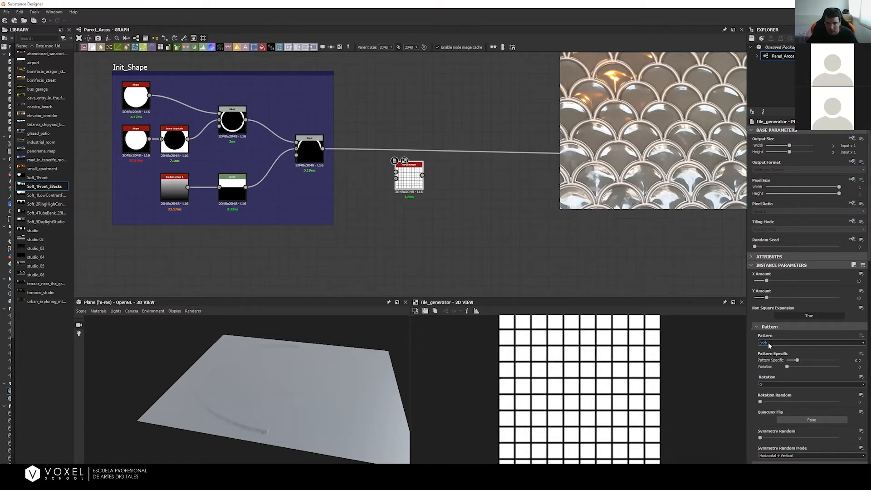
{"action": "scroll", "coordinate": [384, 161], "scroll_direction": "up", "scroll_amount": 5}
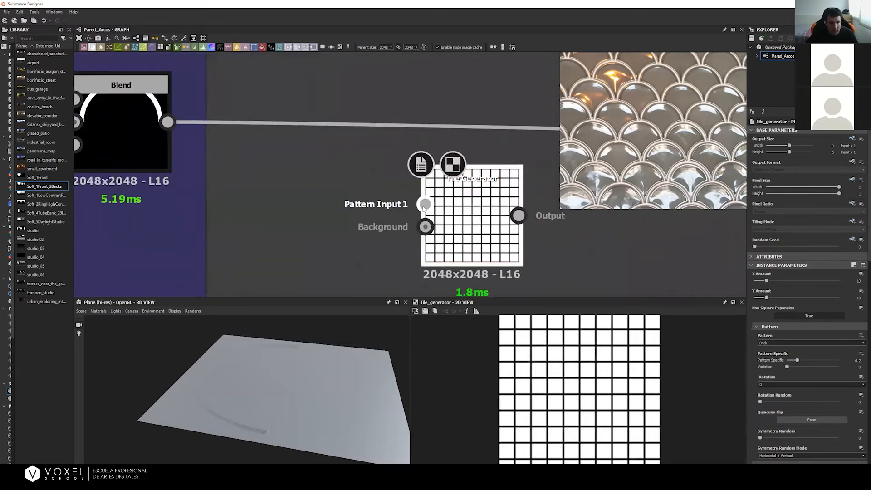
{"action": "left_click_drag", "start_coordinate": [167, 122], "coordinate": [425, 204]}
{"action": "left_click_drag", "start_coordinate": [482, 209], "coordinate": [481, 191]}
{"action": "scroll", "coordinate": [487, 204], "scroll_direction": "up", "scroll_amount": 1}
{"action": "scroll", "coordinate": [488, 204], "scroll_direction": "down", "scroll_amount": 1}
{"action": "scroll", "coordinate": [488, 205], "scroll_direction": "up", "scroll_amount": 3}
{"action": "scroll", "coordinate": [322, 245], "scroll_direction": "down", "scroll_amount": 8}
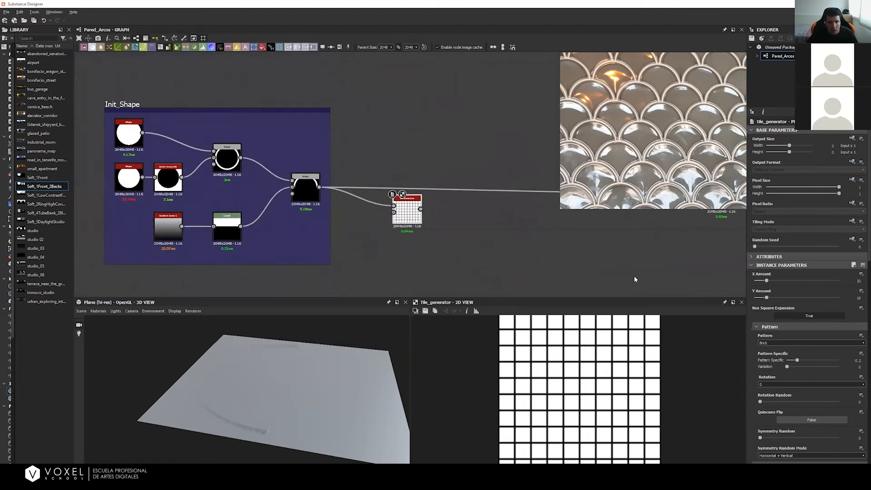
Step: Set the Tile Generator's Pattern to Image Input and examine the tiled arches up close
{"action": "left_click", "coordinate": [768, 342]}
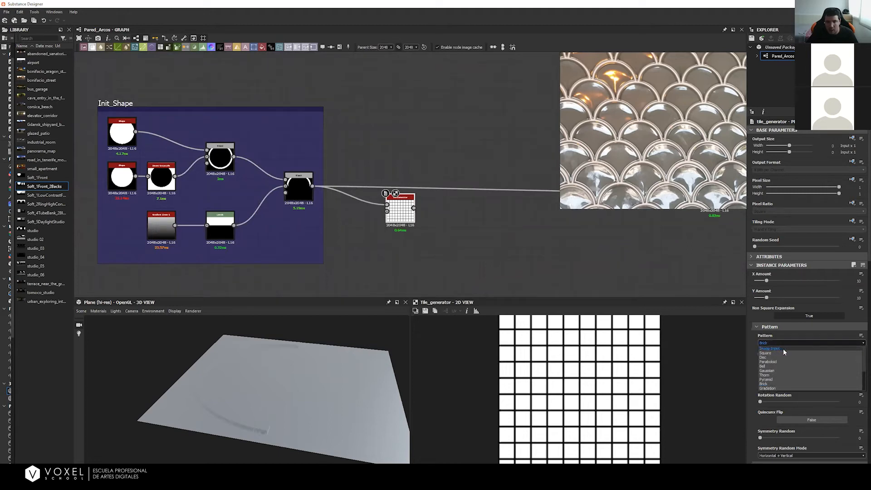
{"action": "left_click", "coordinate": [782, 348]}
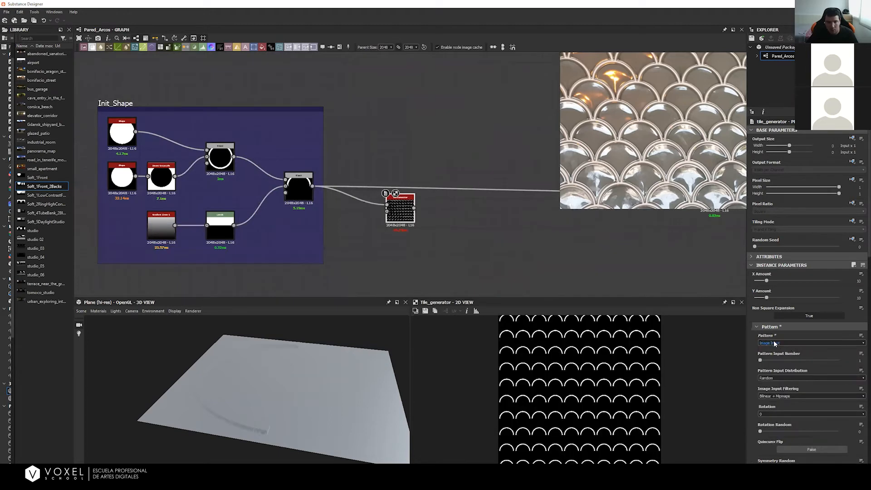
{"action": "scroll", "coordinate": [506, 287], "scroll_direction": "up", "scroll_amount": 1}
{"action": "scroll", "coordinate": [587, 366], "scroll_direction": "up", "scroll_amount": 4}
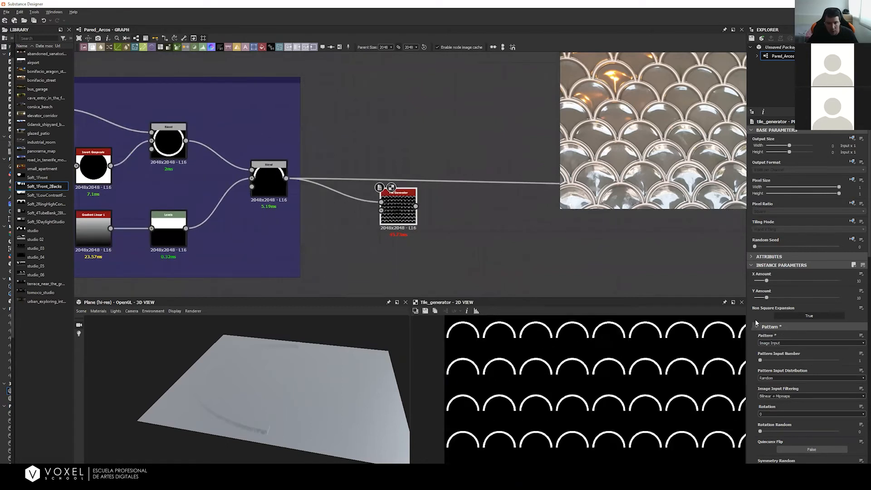
{"action": "scroll", "coordinate": [563, 372], "scroll_direction": "down", "scroll_amount": 2}
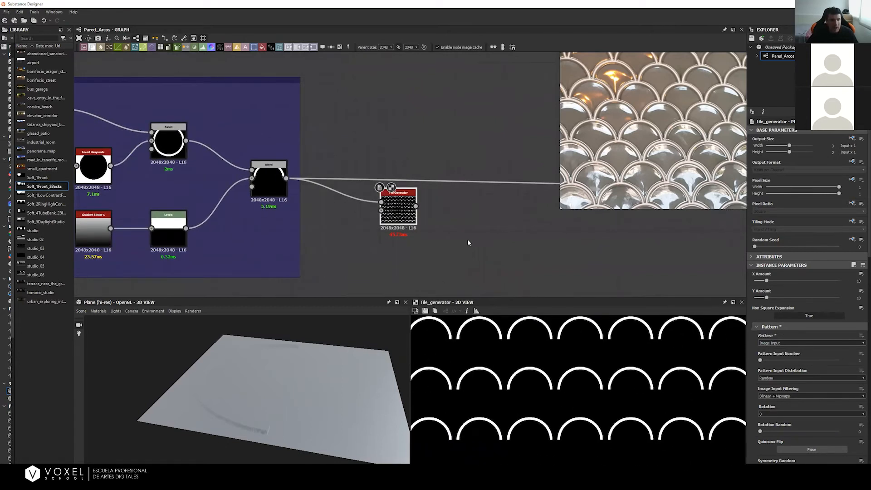
Step: Insert the Tile Generator into the link between the final Blend and the Levels node, and inspect the tiled relief in 3D
{"action": "middle_click_drag", "start_coordinate": [502, 229], "coordinate": [486, 227]}
{"action": "scroll", "coordinate": [476, 230], "scroll_direction": "down", "scroll_amount": 1}
{"action": "middle_click_drag", "start_coordinate": [423, 229], "coordinate": [353, 232]}
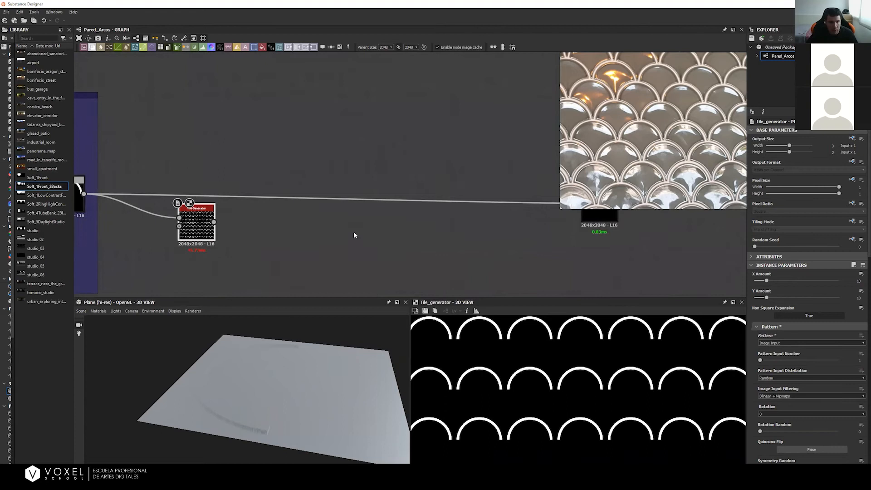
{"action": "scroll", "coordinate": [272, 223], "scroll_direction": "down", "scroll_amount": 2}
{"action": "left_click_drag", "start_coordinate": [253, 223], "coordinate": [234, 204]}
{"action": "left_click_drag", "start_coordinate": [345, 374], "coordinate": [307, 355]}
{"action": "scroll", "coordinate": [245, 377], "scroll_direction": "up", "scroll_amount": 3}
{"action": "left_click_drag", "start_coordinate": [244, 376], "coordinate": [320, 356]}
{"action": "left_click_drag", "start_coordinate": [237, 213], "coordinate": [239, 211]}
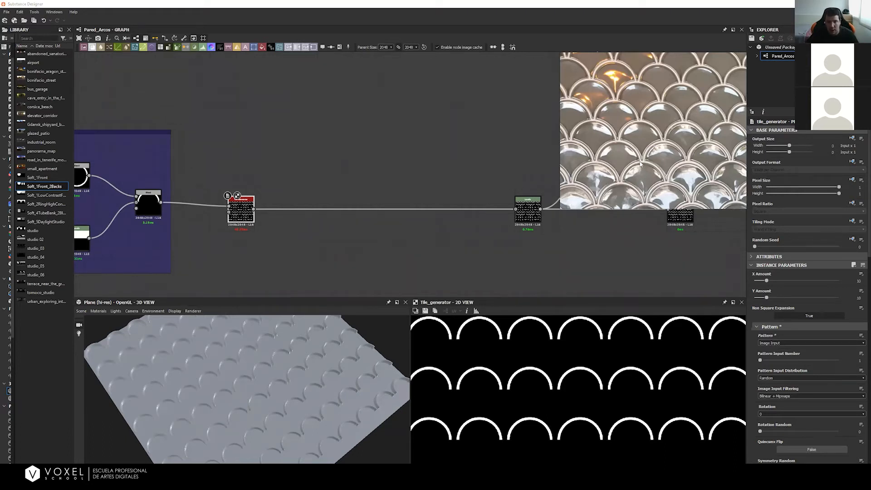
{"action": "left_click_drag", "start_coordinate": [284, 372], "coordinate": [288, 363]}
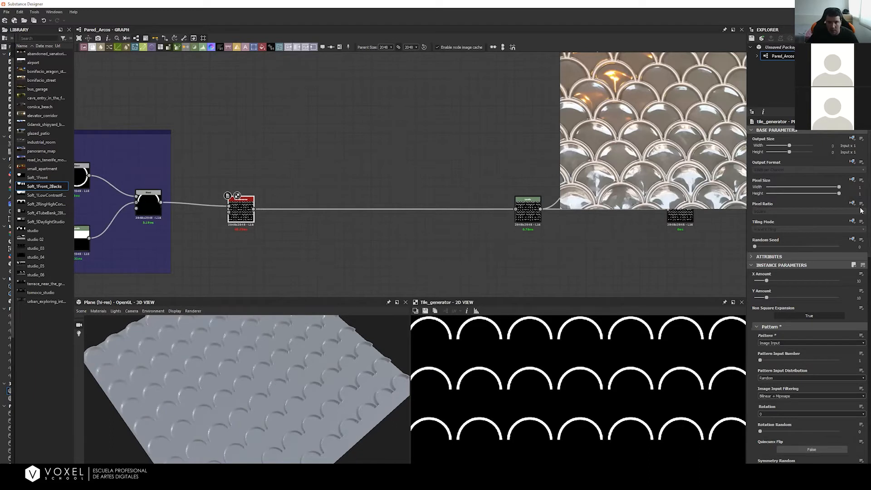
Step: Collapse the Tile Generator's Pattern, Size, Position, Rotation and Color parameter groups
{"action": "scroll", "coordinate": [808, 273], "scroll_direction": "down", "scroll_amount": 1}
{"action": "left_click", "coordinate": [757, 300]}
{"action": "left_click", "coordinate": [757, 309]}
{"action": "left_click", "coordinate": [757, 318]}
{"action": "left_click", "coordinate": [757, 326]}
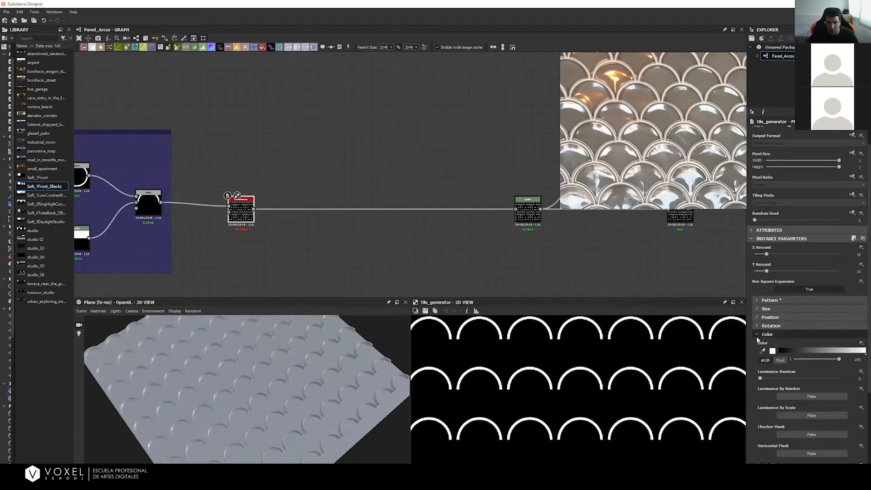
{"action": "left_click", "coordinate": [757, 335]}
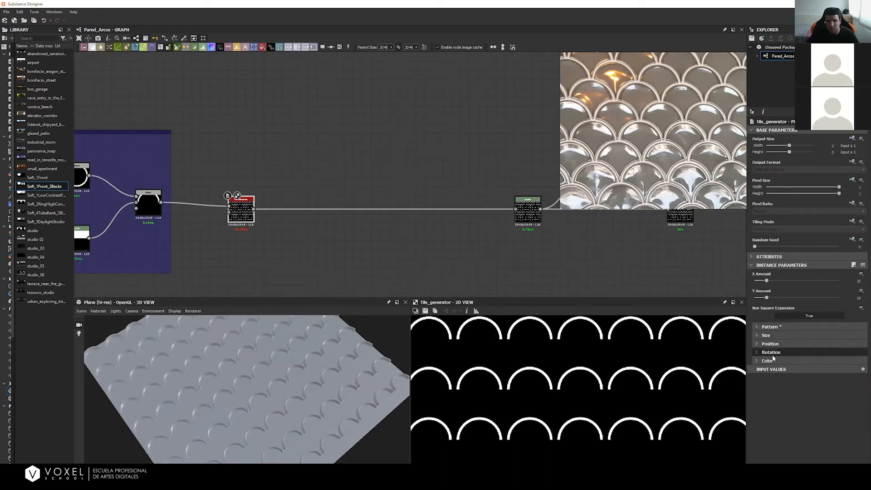
Step: Expand the Size parameters and set the horizontal Middle Size to 0.51
{"action": "left_click", "coordinate": [758, 336]}
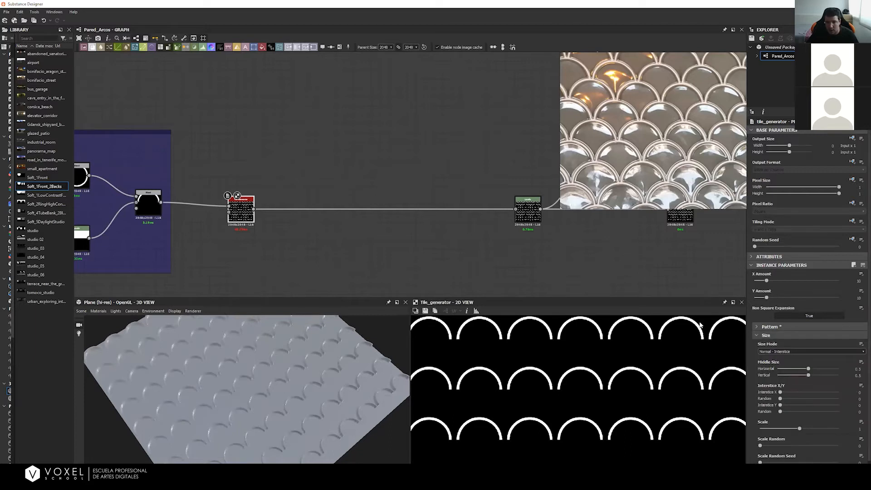
{"action": "mouse_move", "coordinate": [810, 368]}
{"action": "left_mouse_down"}
{"action": "mouse_move", "coordinate": [828, 370]}
{"action": "mouse_move", "coordinate": [781, 371]}
{"action": "mouse_move", "coordinate": [826, 369]}
{"action": "mouse_move", "coordinate": [817, 369]}
{"action": "left_mouse_up"}
{"action": "left_click_drag", "start_coordinate": [815, 370], "coordinate": [808, 369]}
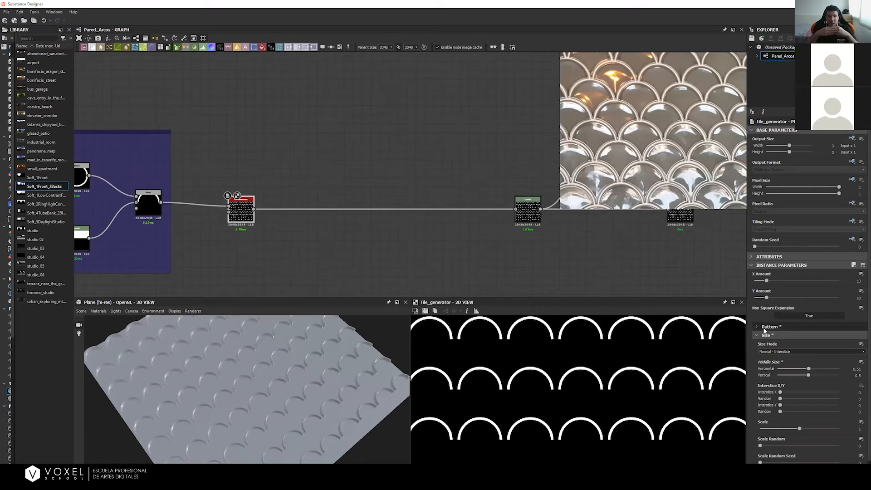
Step: Set the Tile Generator's Interstice X to -0.12 so neighbouring arches join at their ends
{"action": "mouse_move", "coordinate": [780, 392]}
{"action": "left_mouse_down"}
{"action": "mouse_move", "coordinate": [830, 397]}
{"action": "mouse_move", "coordinate": [779, 394]}
{"action": "left_mouse_up"}
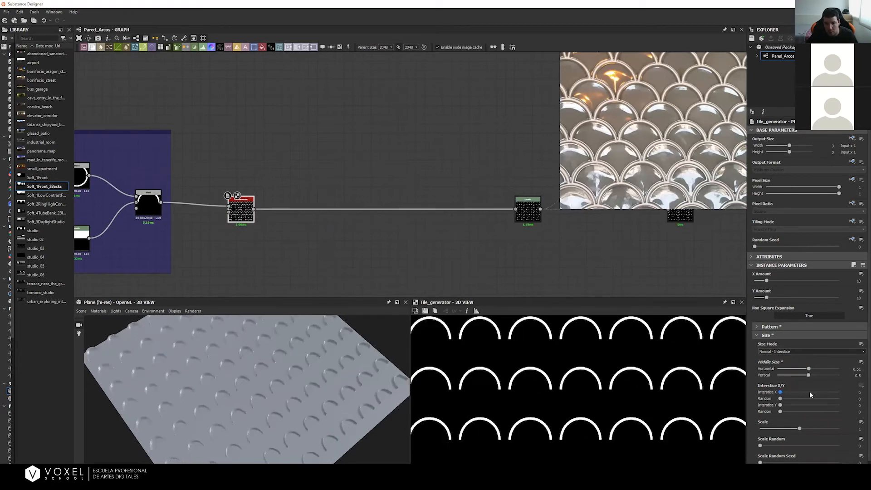
{"action": "left_click", "coordinate": [857, 393]}
{"action": "type", "text": "0.04"}
{"action": "key", "text": "Return"}
{"action": "key", "text": "Down"}
{"action": "key", "text": "Down"}
{"action": "key", "text": "Down"}
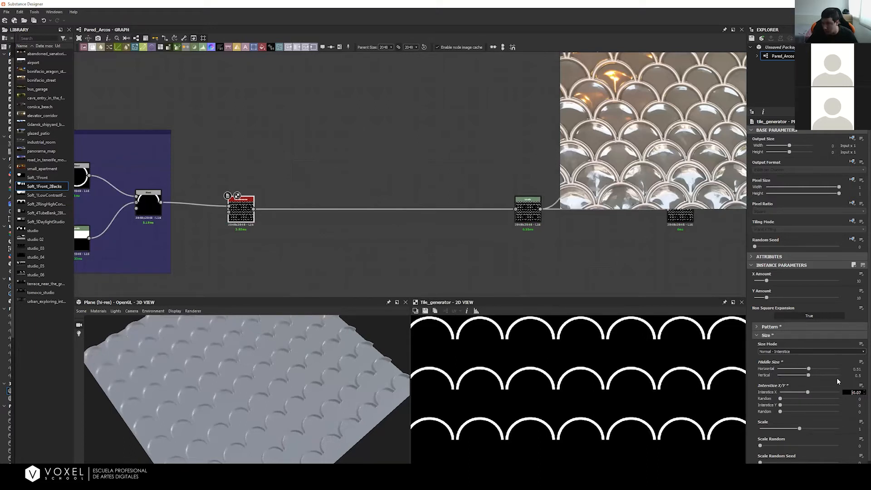
{"action": "key", "text": "Down"}
{"action": "key", "text": "Down"}
{"action": "key", "text": "Down"}
{"action": "key", "text": "Down"}
{"action": "key", "text": "Down"}
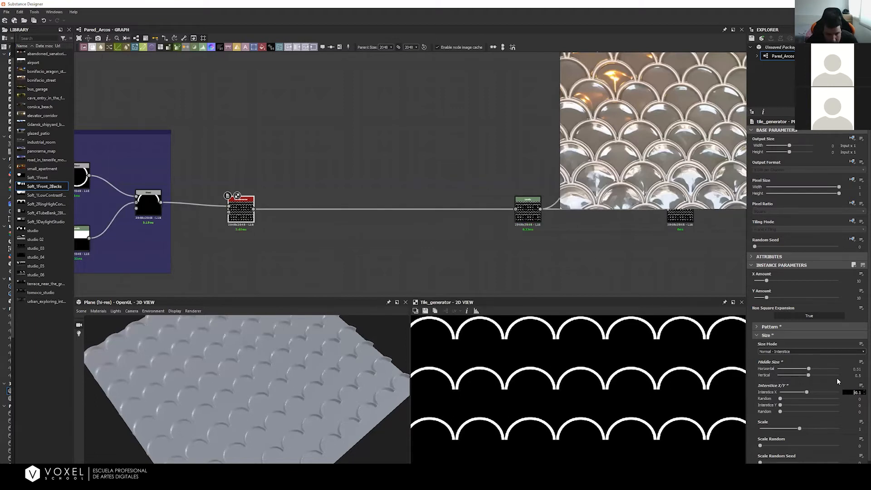
{"action": "key", "text": "Up"}
{"action": "key", "text": "Down"}
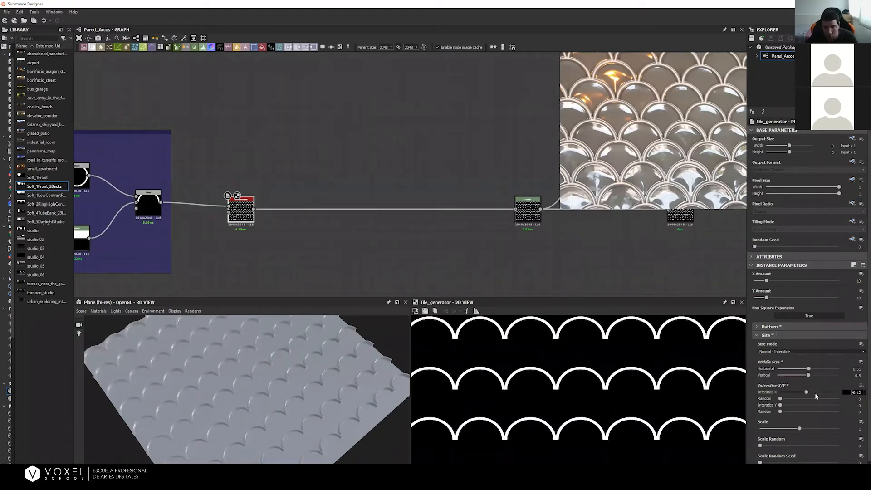
Step: Set the Tile Generator's Interstice Y to -1.2, after trying -0.16, and examine the stretched arches
{"action": "left_click", "coordinate": [859, 405]}
{"action": "type", "text": "-0.16"}
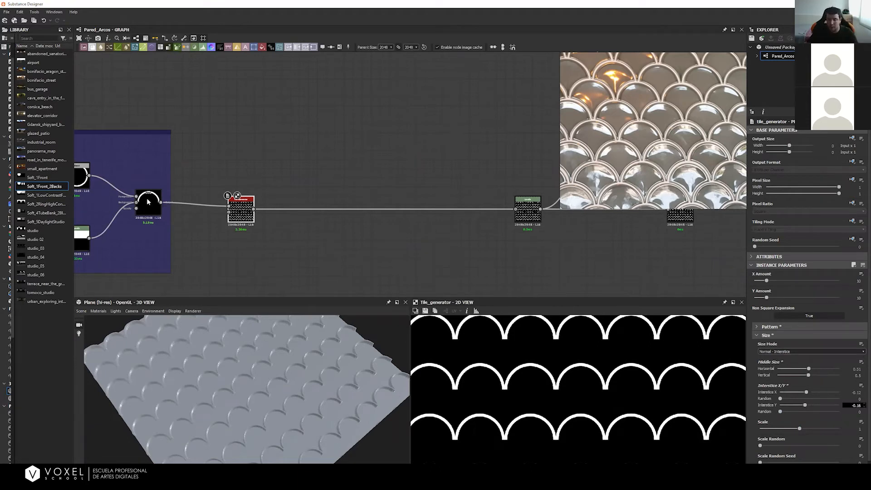
{"action": "left_click_drag", "start_coordinate": [861, 406], "coordinate": [848, 406]}
{"action": "key", "text": "BackSpace"}
{"action": "type", "text": "-1.2"}
{"action": "key", "text": "Return"}
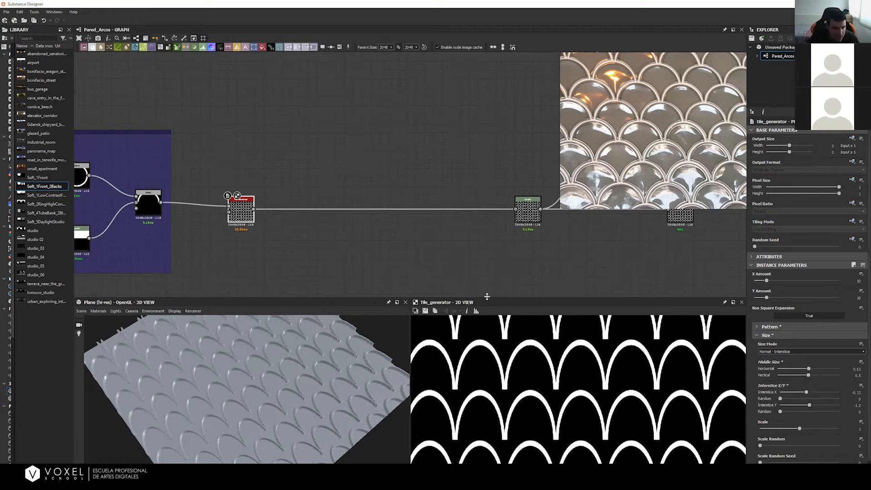
{"action": "scroll", "coordinate": [479, 335], "scroll_direction": "down", "scroll_amount": 1}
{"action": "middle_click_drag", "start_coordinate": [492, 341], "coordinate": [636, 344]}
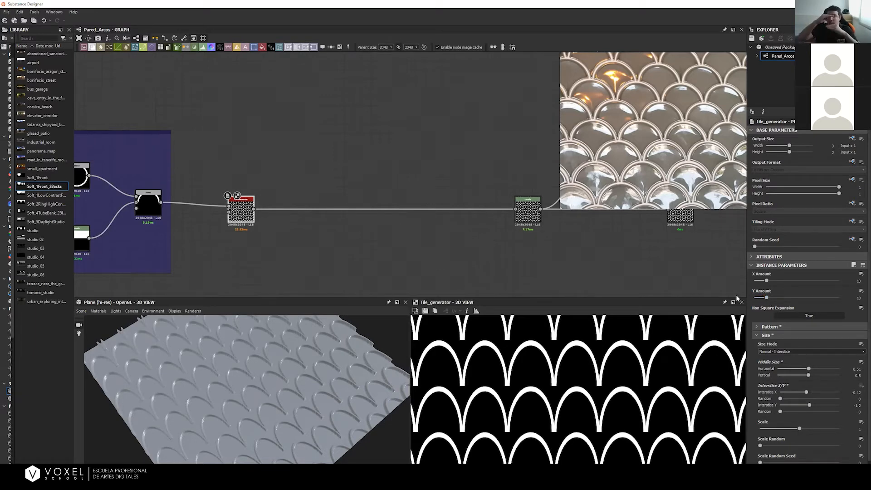
Step: Raise the Tile Generator's Y Amount to about 19 to bring the arch rows closer together, and check the whole pattern
{"action": "left_click_drag", "start_coordinate": [768, 300], "coordinate": [776, 299]}
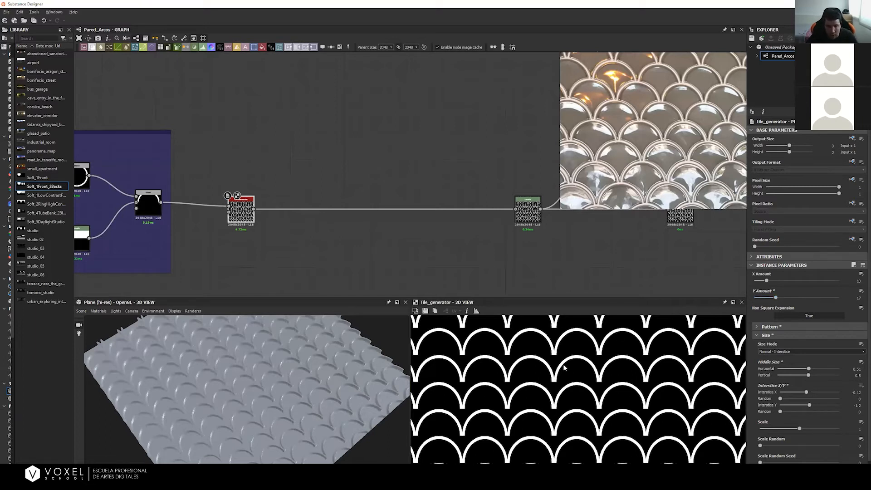
{"action": "scroll", "coordinate": [564, 365], "scroll_direction": "up", "scroll_amount": 1}
{"action": "left_click_drag", "start_coordinate": [775, 299], "coordinate": [779, 299]}
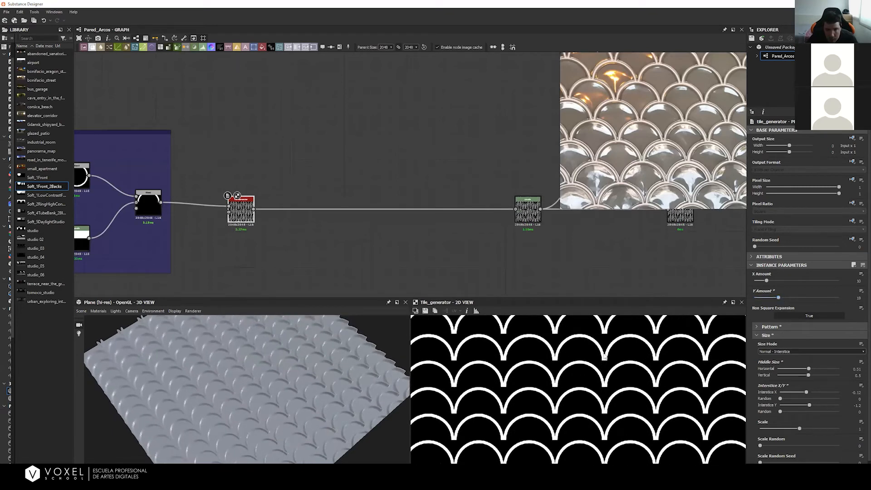
{"action": "scroll", "coordinate": [546, 401], "scroll_direction": "down", "scroll_amount": 1}
{"action": "scroll", "coordinate": [546, 402], "scroll_direction": "down", "scroll_amount": 6}
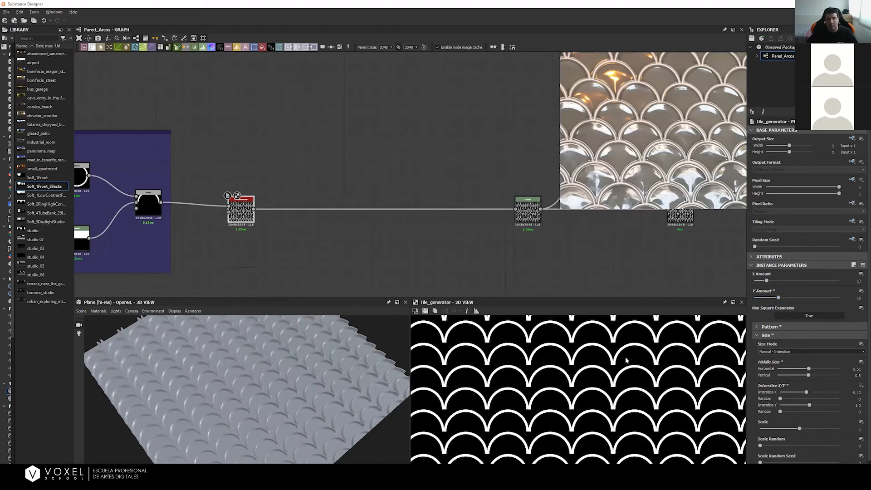
{"action": "scroll", "coordinate": [569, 386], "scroll_direction": "up", "scroll_amount": 1}
{"action": "scroll", "coordinate": [563, 386], "scroll_direction": "down", "scroll_amount": 2}
{"action": "scroll", "coordinate": [564, 385], "scroll_direction": "up", "scroll_amount": 3}
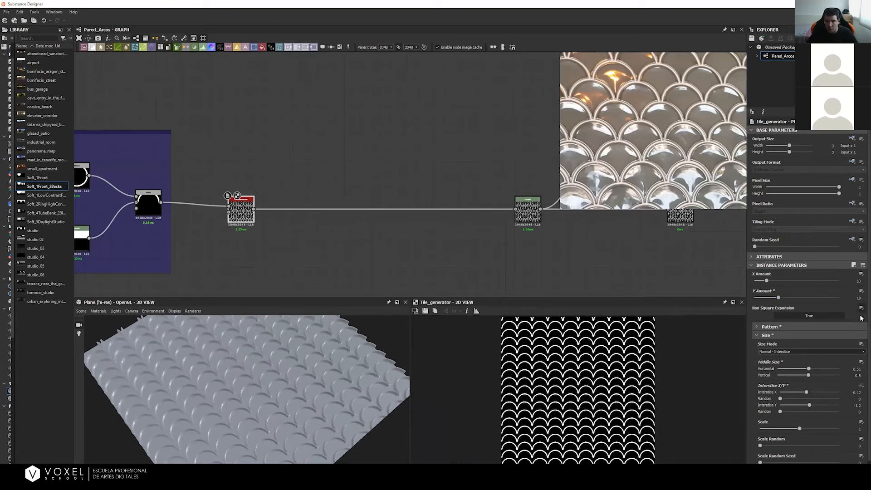
Step: Expand the Position parameters and raise the Offset to about 0.27 to shift alternate rows of arches
{"action": "scroll", "coordinate": [764, 412], "scroll_direction": "down", "scroll_amount": 2}
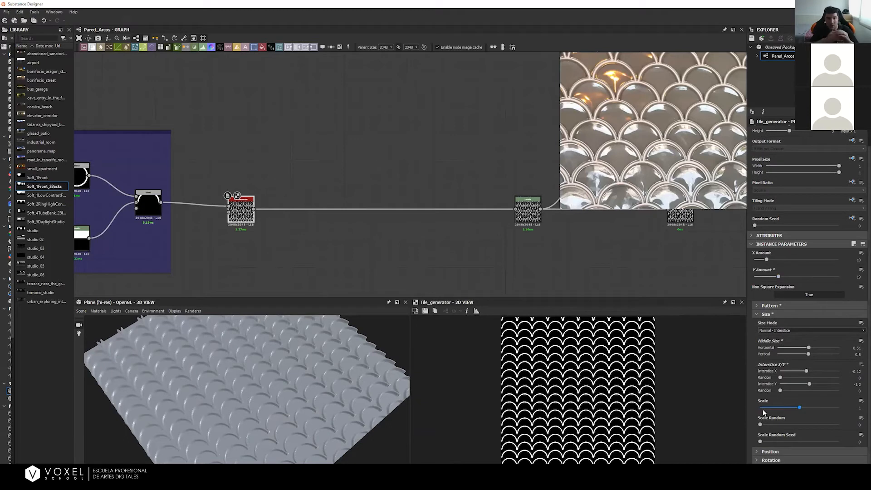
{"action": "left_click", "coordinate": [812, 451]}
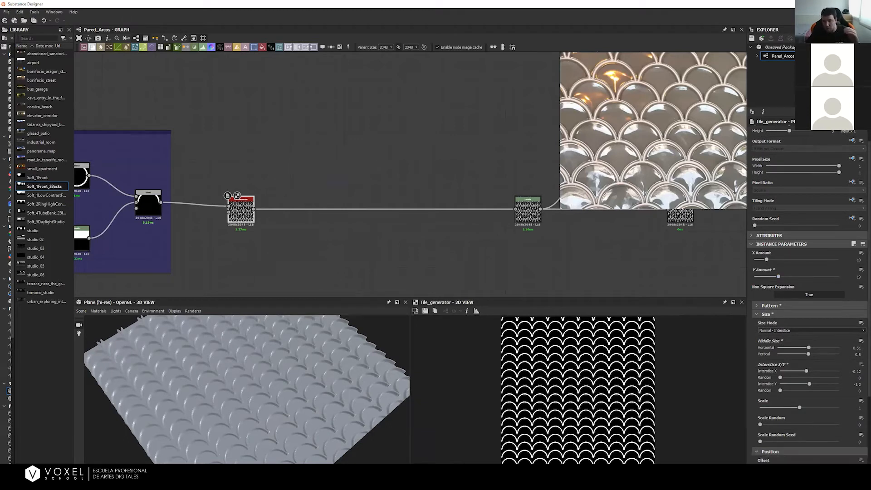
{"action": "scroll", "coordinate": [812, 434], "scroll_direction": "down", "scroll_amount": 3}
{"action": "left_click_drag", "start_coordinate": [760, 431], "coordinate": [777, 431]}
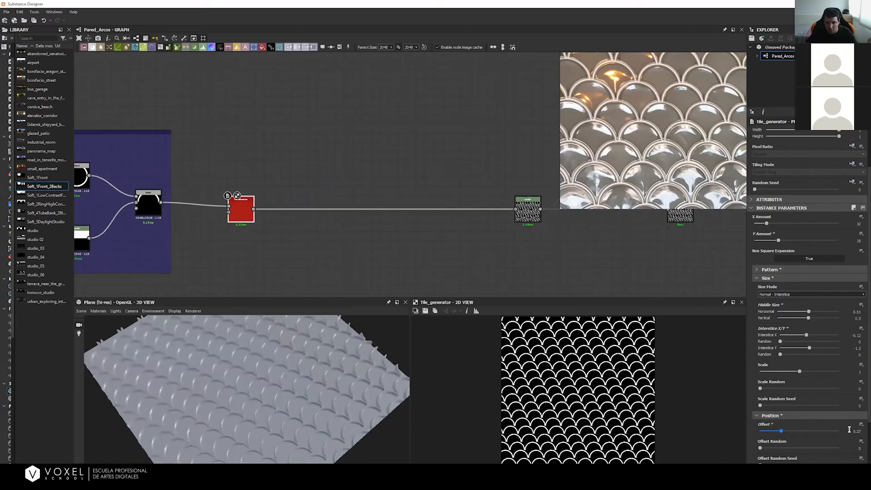
Step: Set the Tile Generator's Offset to 0.5 to centre alternate arch rows between their neighbours
{"action": "double_click", "coordinate": [859, 430]}
{"action": "type", "text": "0."}
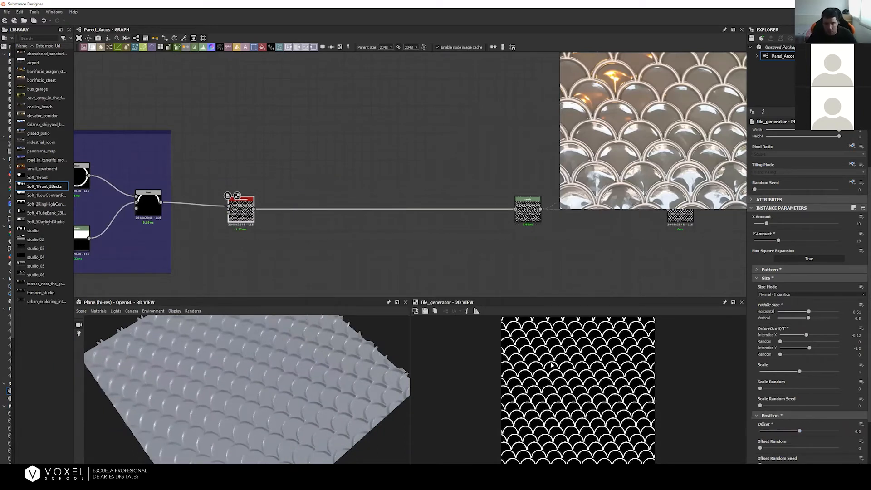
{"action": "type", "text": "5"}
{"action": "key", "text": "Return"}
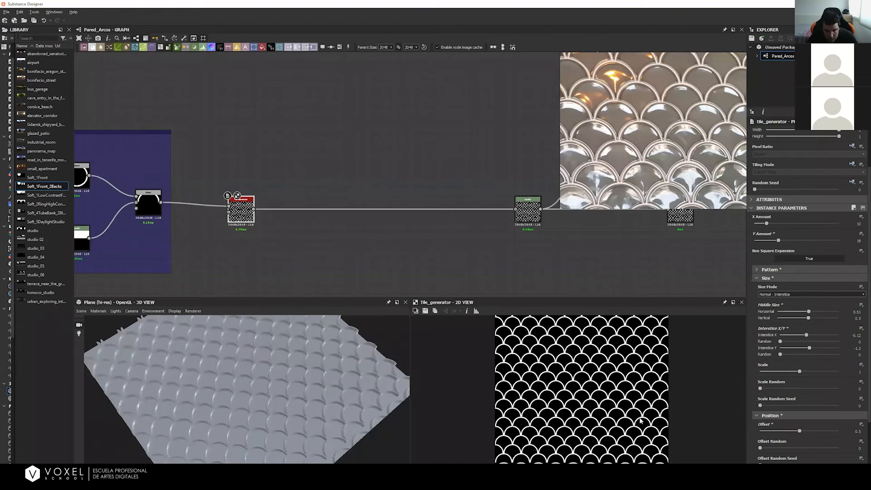
Step: Raise the Tile Generator's Offset to about 0.64 and inspect how the arch ends meet the row below
{"action": "left_click_drag", "start_coordinate": [800, 430], "coordinate": [813, 432]}
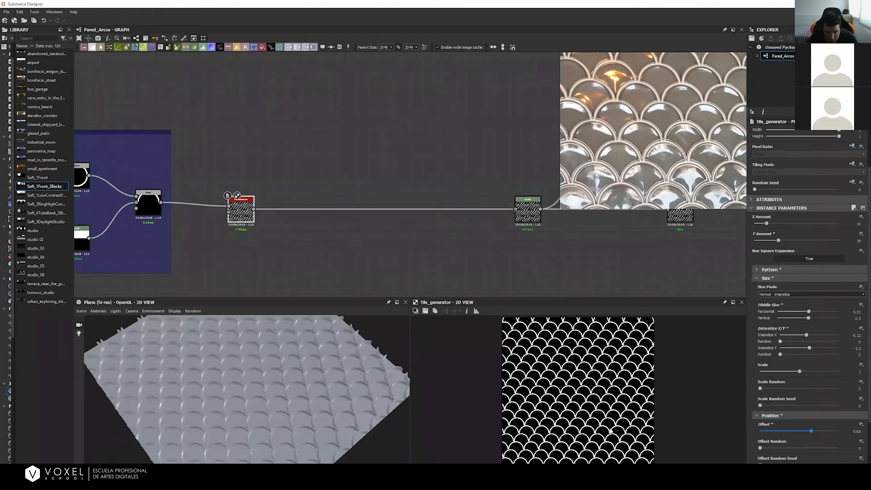
{"action": "scroll", "coordinate": [593, 384], "scroll_direction": "up", "scroll_amount": 3}
{"action": "middle_click_drag", "start_coordinate": [679, 456], "coordinate": [664, 400]}
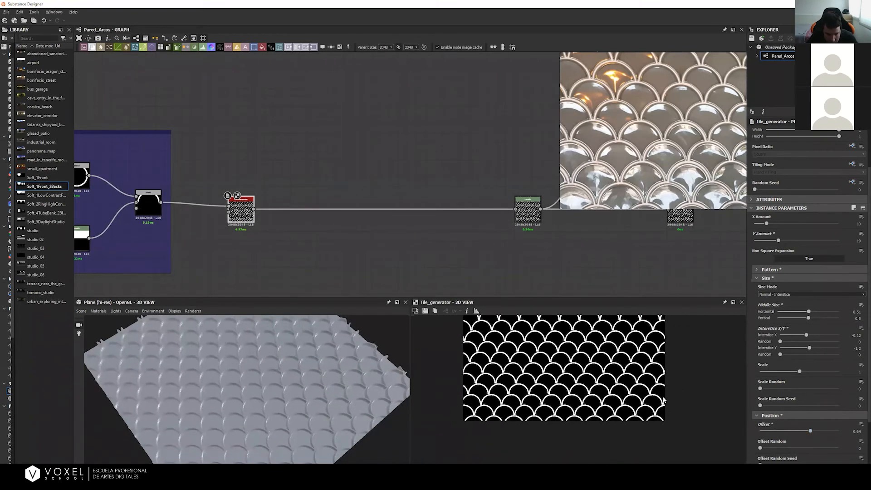
{"action": "scroll", "coordinate": [663, 400], "scroll_direction": "up", "scroll_amount": 2}
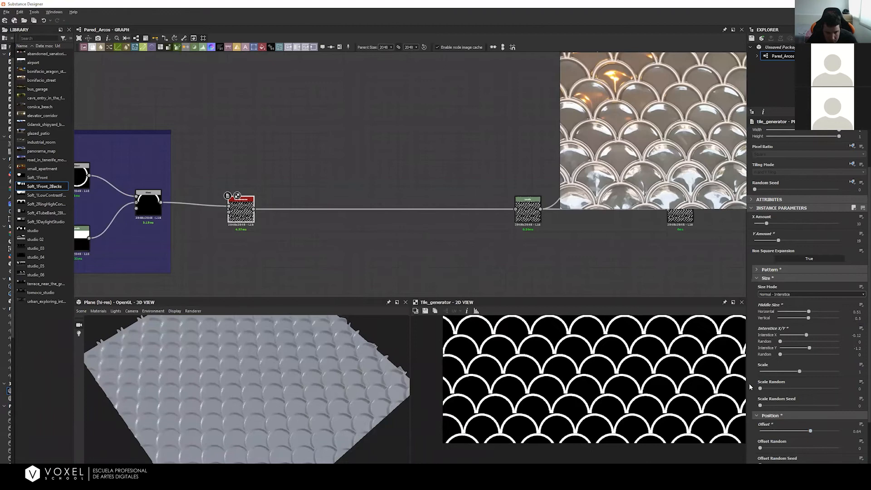
{"action": "middle_click_drag", "start_coordinate": [749, 384], "coordinate": [739, 393]}
{"action": "left_click", "coordinate": [810, 431]}
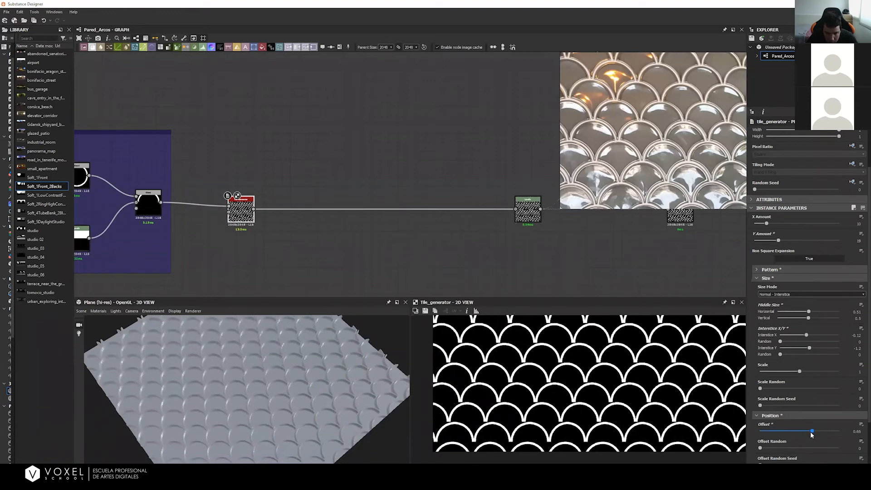
{"action": "left_click_drag", "start_coordinate": [811, 434], "coordinate": [812, 434]}
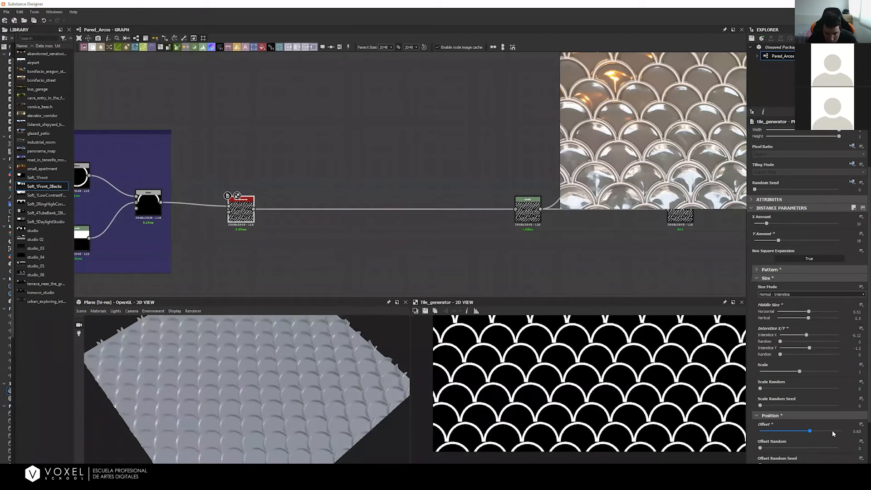
{"action": "left_click", "coordinate": [812, 431]}
{"action": "left_click_drag", "start_coordinate": [811, 434], "coordinate": [811, 432]}
{"action": "scroll", "coordinate": [500, 388], "scroll_direction": "down", "scroll_amount": 1}
{"action": "scroll", "coordinate": [519, 382], "scroll_direction": "up", "scroll_amount": 2}
{"action": "scroll", "coordinate": [540, 359], "scroll_direction": "up", "scroll_amount": 1}
{"action": "scroll", "coordinate": [552, 359], "scroll_direction": "down", "scroll_amount": 10}
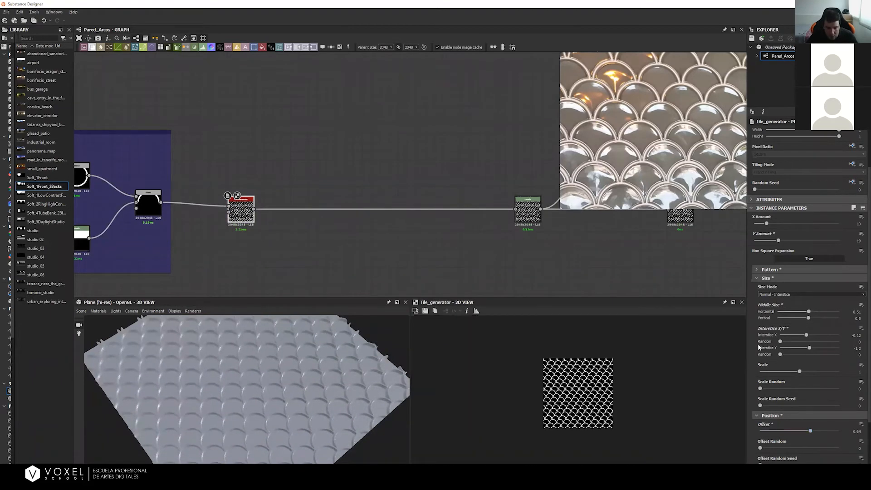
Step: Set the Tile Generator's Offset to 0.54, after trying a value of about 0.5
{"action": "double_click", "coordinate": [857, 431]}
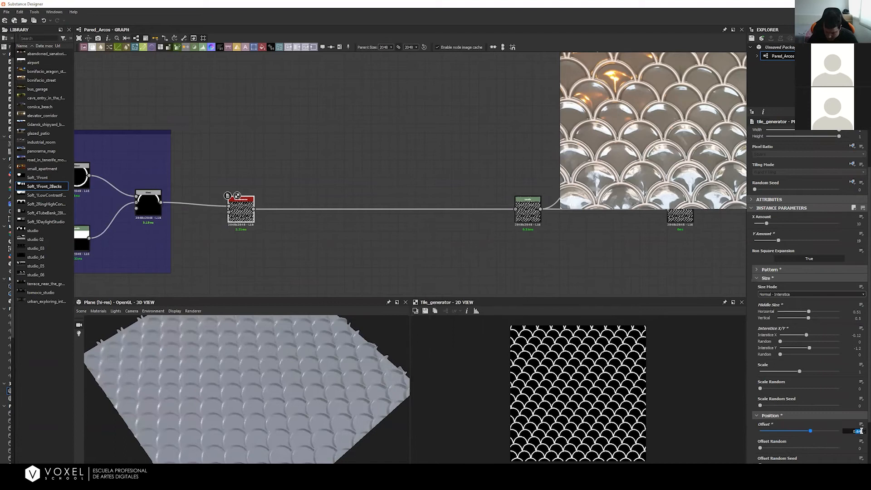
{"action": "type", "text": "0.5"}
{"action": "key", "text": "Return"}
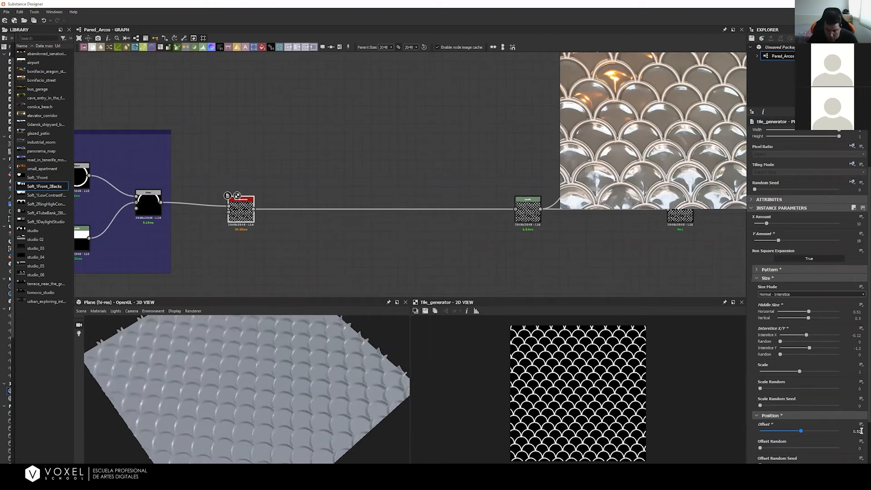
{"action": "double_click", "coordinate": [859, 431]}
{"action": "type", "text": "0.54"}
{"action": "key", "text": "Return"}
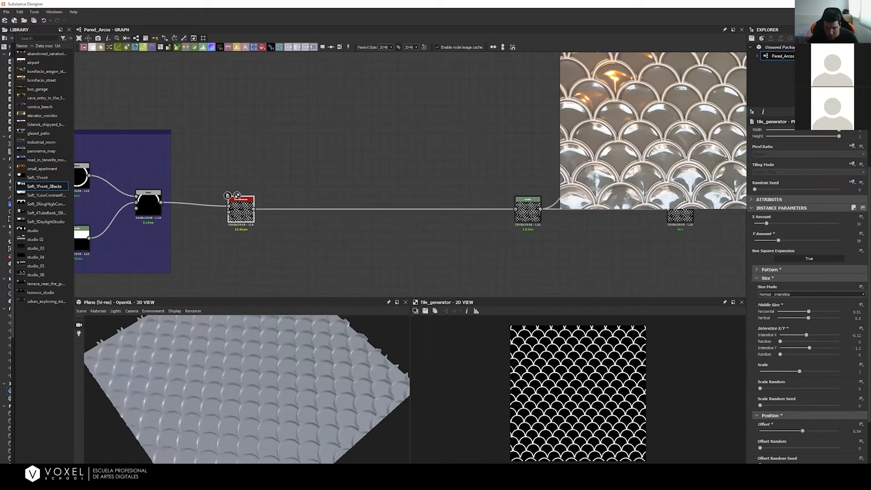
Step: Set the Tile Generator's Offset to 0.51, after trying 0.5 and 0.52
{"action": "double_click", "coordinate": [858, 431]}
{"action": "type", "text": "0.5"}
{"action": "key", "text": "Return"}
{"action": "double_click", "coordinate": [858, 431]}
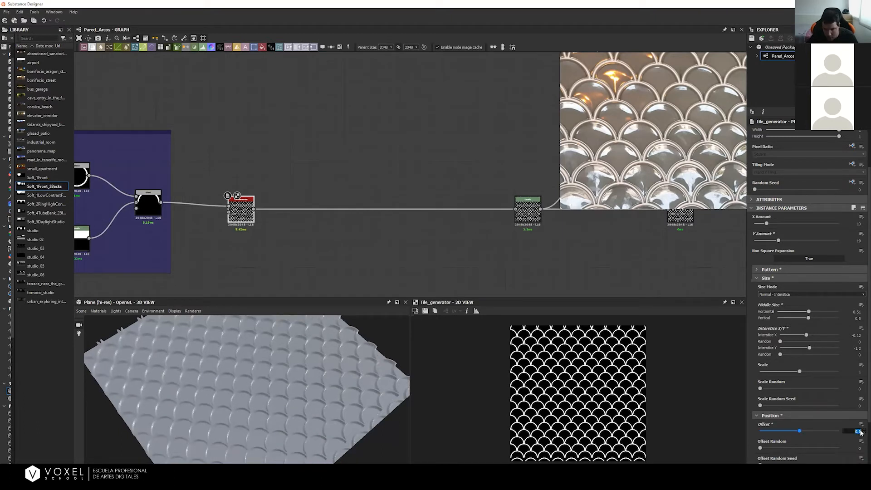
{"action": "type", "text": "0.52"}
{"action": "key", "text": "Return"}
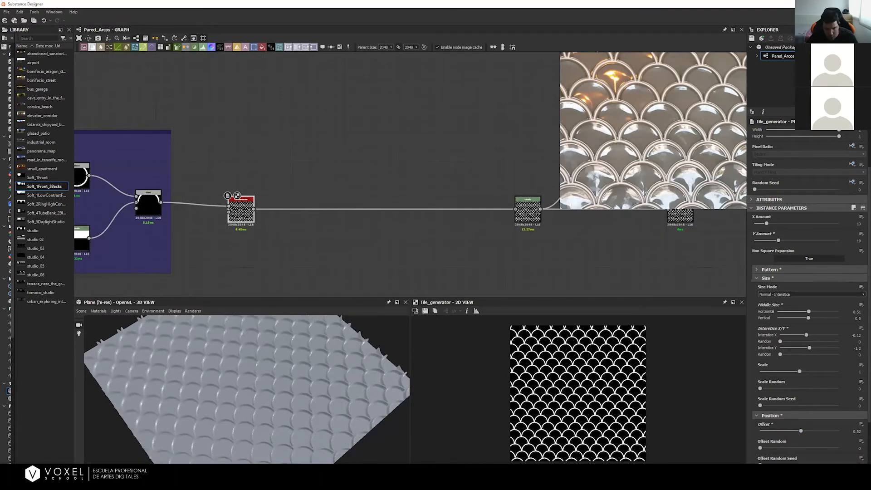
{"action": "double_click", "coordinate": [855, 431]}
{"action": "type", "text": "0.51"}
{"action": "key", "text": "Return"}
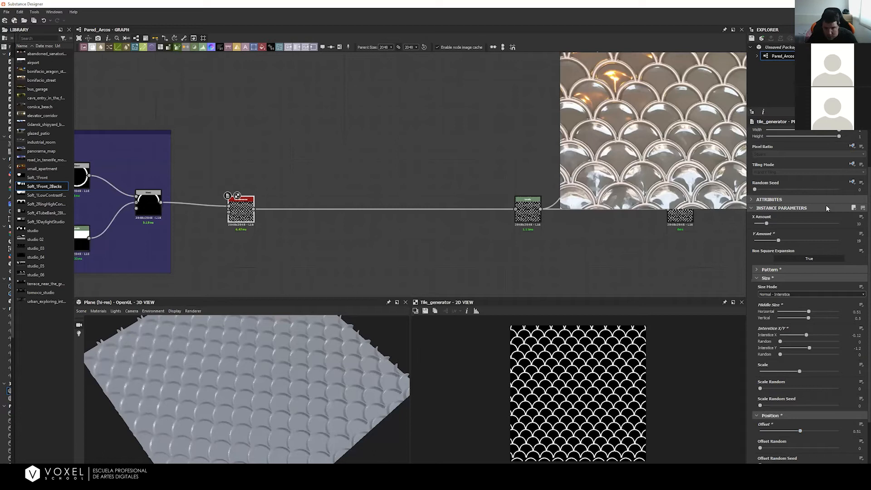
Step: Lower the Tile Generator's X Amount to 6 and Y Amount to 11, and readjust the Offset to about 0.55
{"action": "left_click_drag", "start_coordinate": [765, 222], "coordinate": [766, 240]}
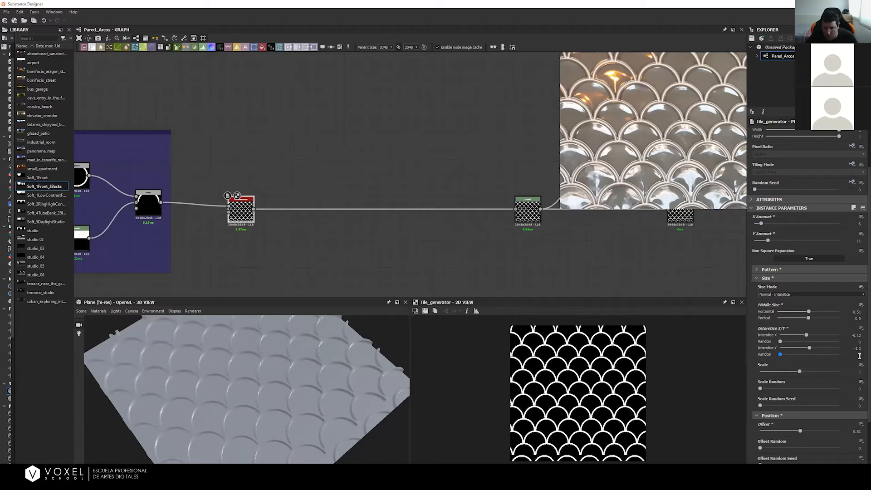
{"action": "scroll", "coordinate": [829, 358], "scroll_direction": "down", "scroll_amount": 1}
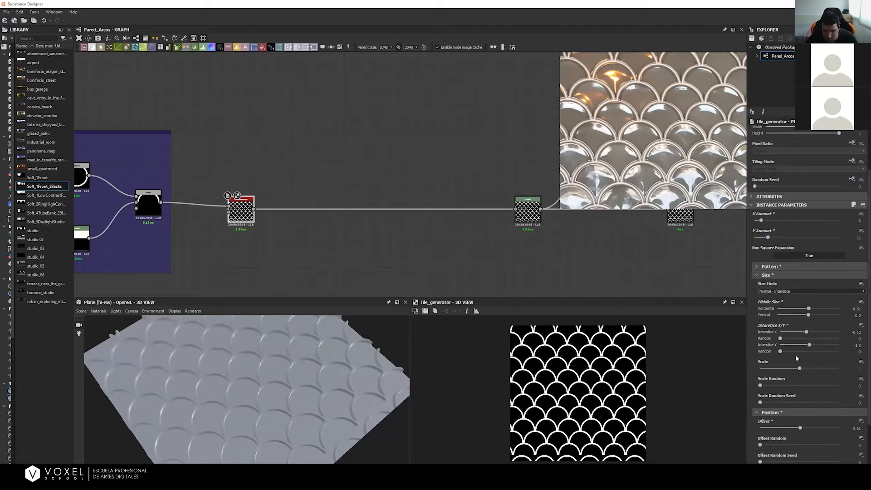
{"action": "left_click_drag", "start_coordinate": [800, 427], "coordinate": [808, 424]}
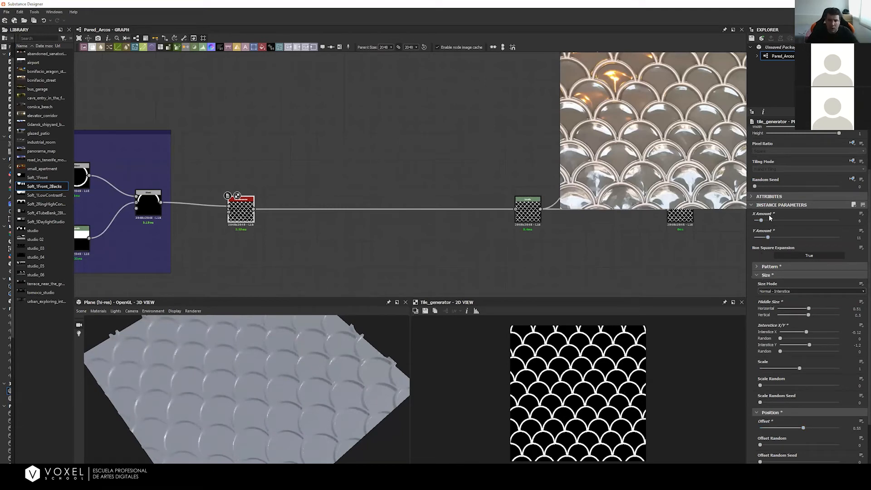
Step: Set the Tile Generator's Horizontal Middle Size to 0.5, after trying a much higher value
{"action": "double_click", "coordinate": [858, 221]}
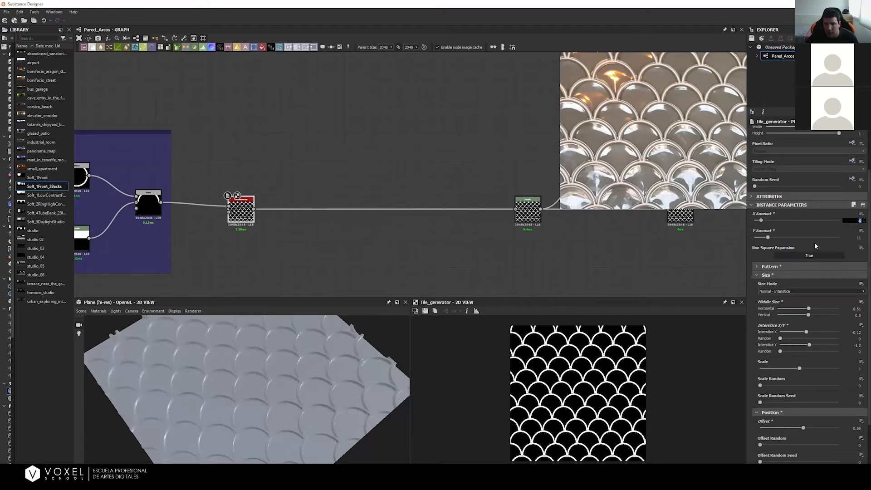
{"action": "double_click", "coordinate": [852, 236]}
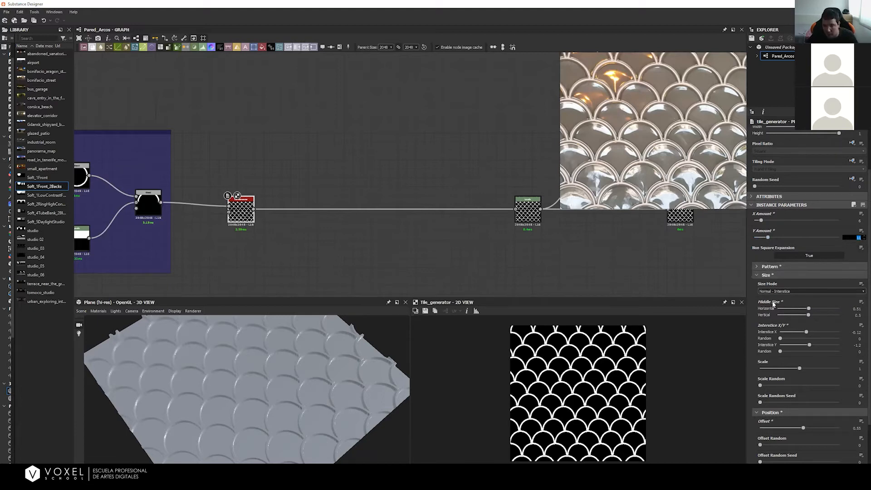
{"action": "left_click", "coordinate": [824, 309]}
{"action": "double_click", "coordinate": [860, 308]}
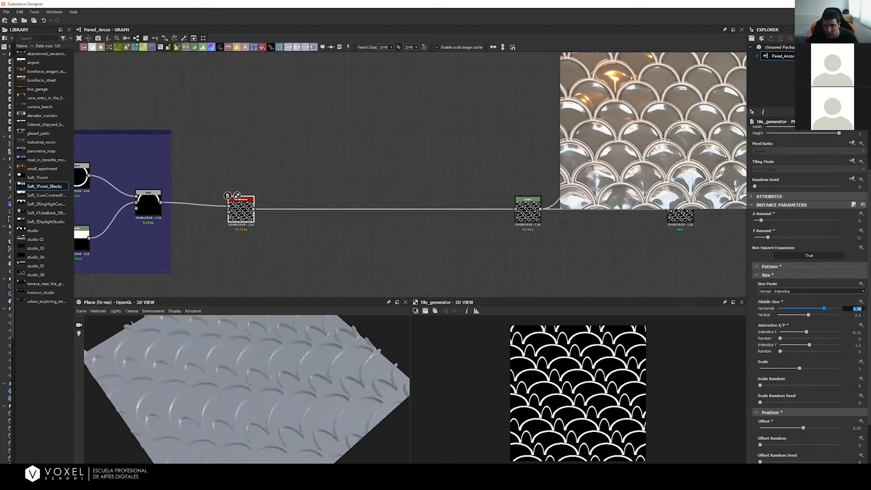
{"action": "key", "text": "Return"}
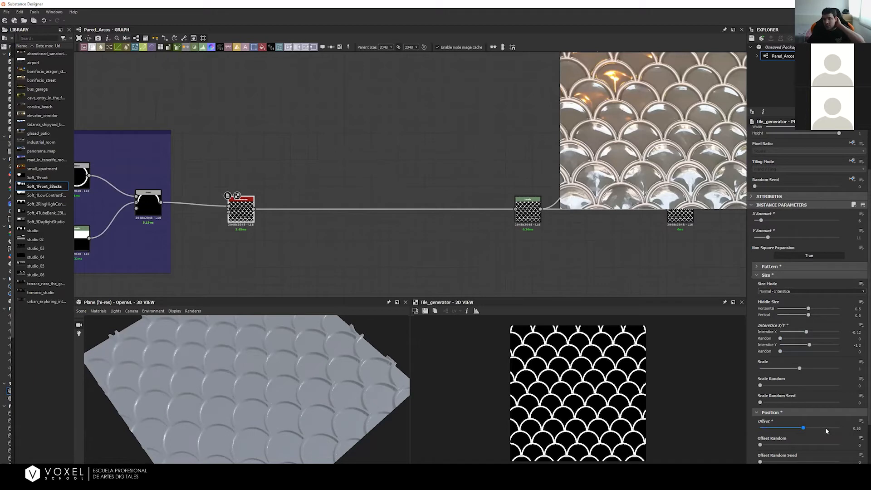
Step: Set the Tile Generator's Interstice Y to -1.3, after trying -1.23, to refine the overlap between arch rows
{"action": "right_click_drag", "start_coordinate": [260, 367], "coordinate": [261, 346]}
{"action": "scroll", "coordinate": [571, 352], "scroll_direction": "up", "scroll_amount": 3}
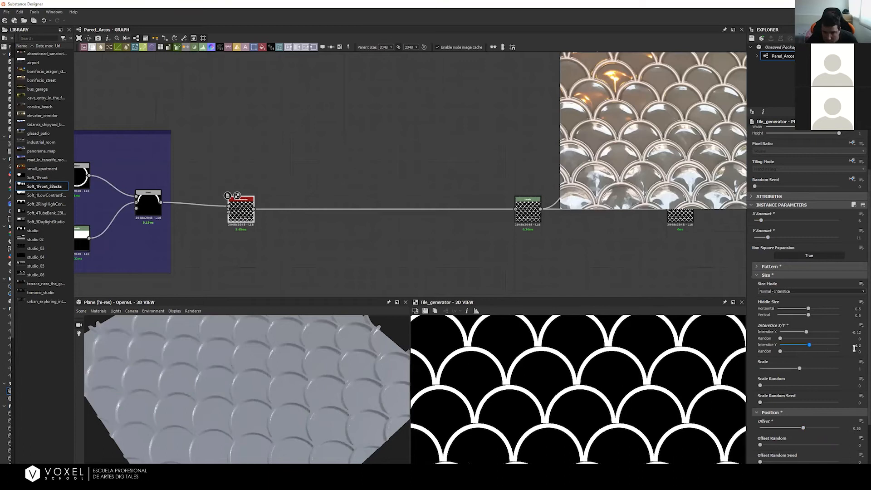
{"action": "type", "text": "8"}
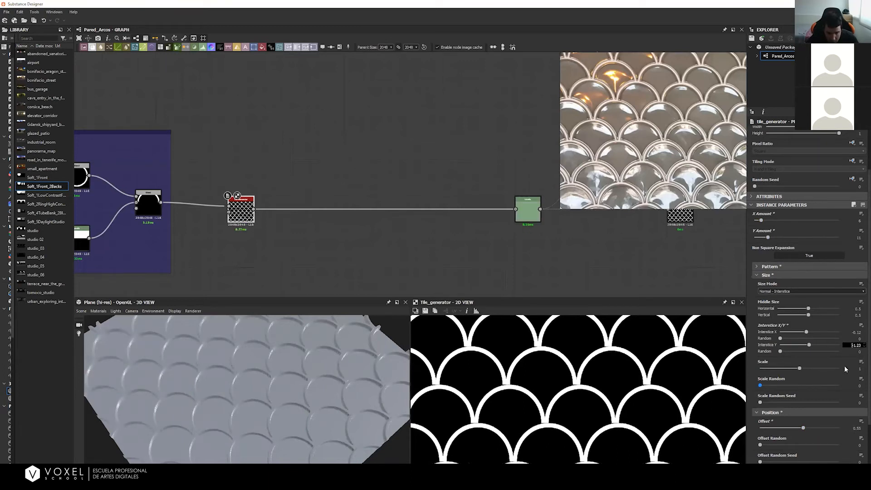
{"action": "key", "text": "BackSpace"}
{"action": "key", "text": "BackSpace"}
{"action": "type", "text": "3"}
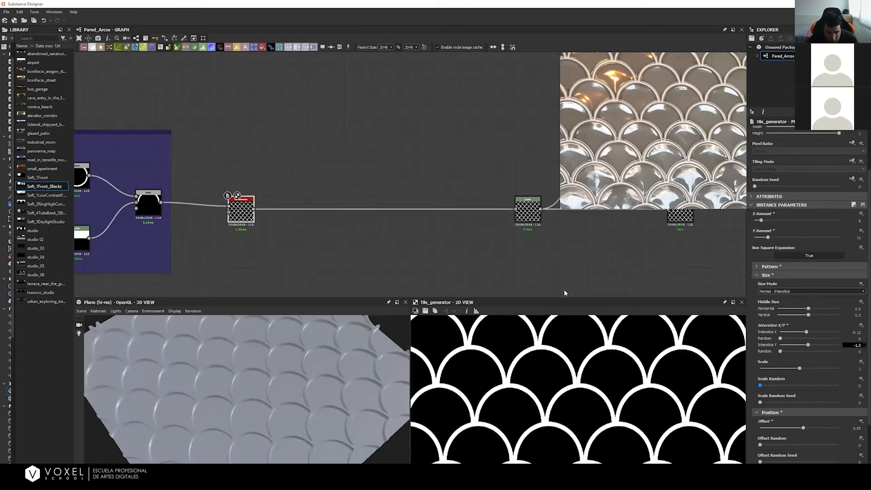
Step: Examine the arch pattern up close and with repeated tiling to check that it repeats across its borders
{"action": "scroll", "coordinate": [527, 356], "scroll_direction": "down", "scroll_amount": 3}
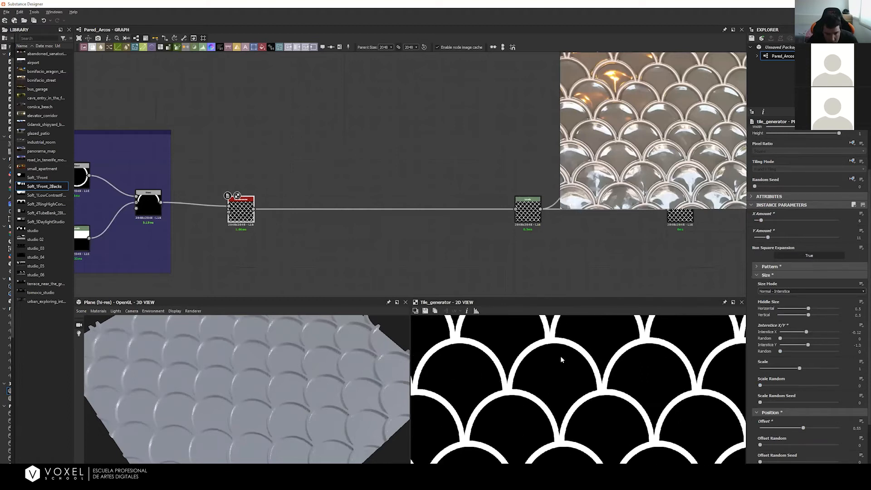
{"action": "scroll", "coordinate": [498, 385], "scroll_direction": "down", "scroll_amount": 5}
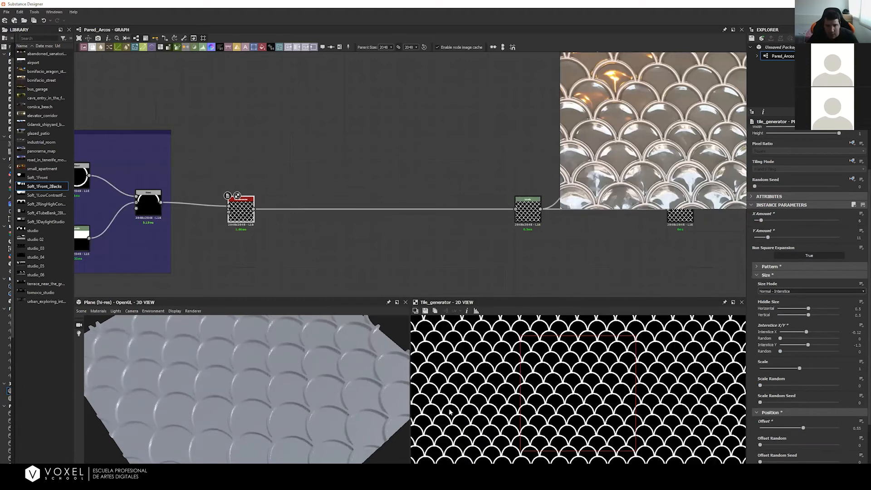
{"action": "scroll", "coordinate": [569, 396], "scroll_direction": "down", "scroll_amount": 2}
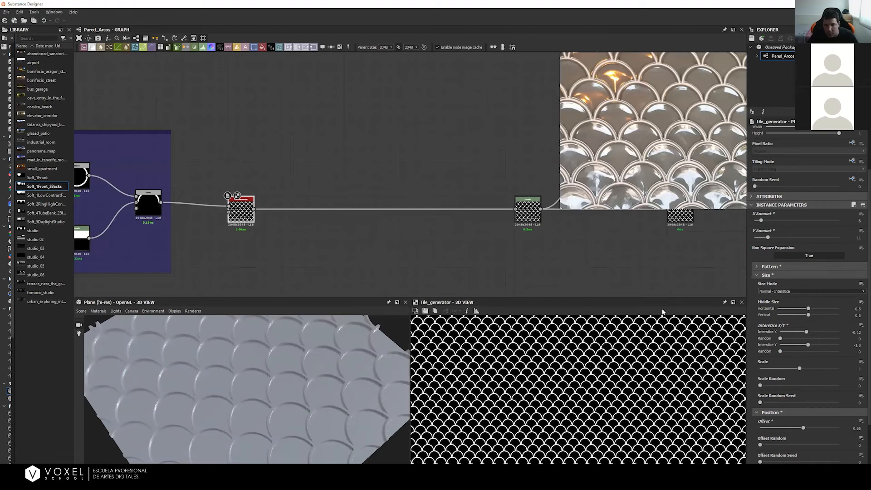
{"action": "scroll", "coordinate": [594, 413], "scroll_direction": "up", "scroll_amount": 4}
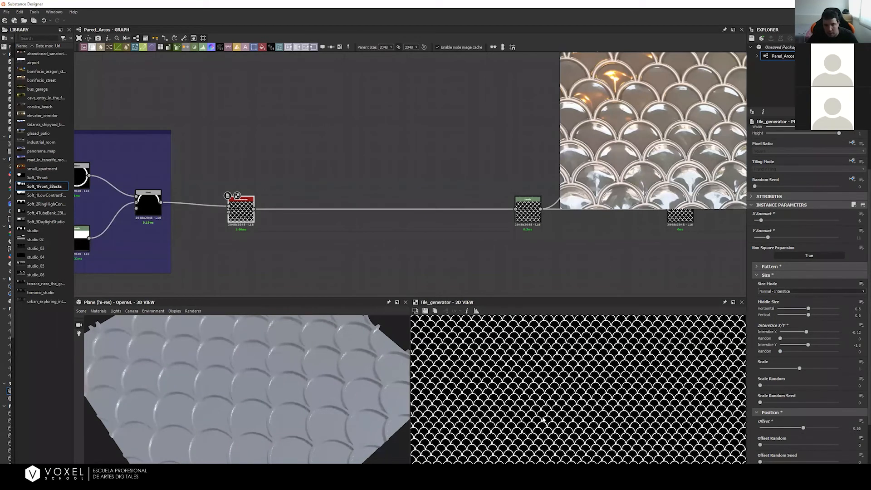
{"action": "scroll", "coordinate": [589, 395], "scroll_direction": "up", "scroll_amount": 3}
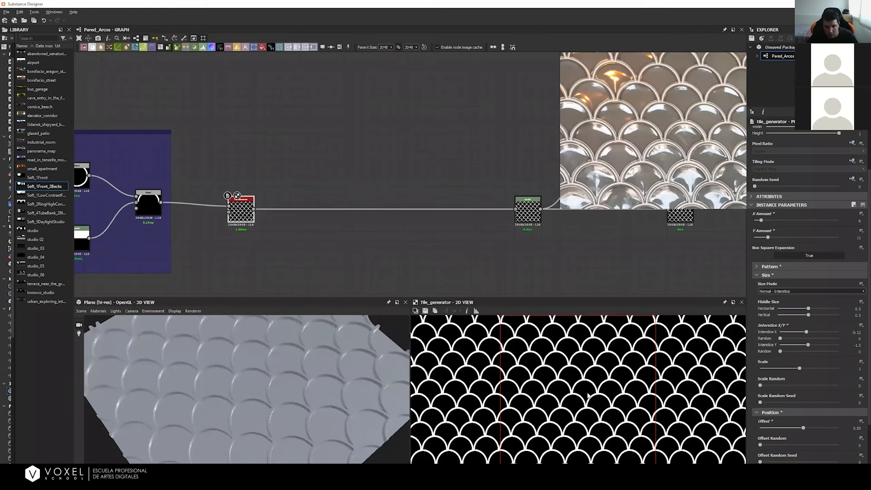
{"action": "key", "text": "space"}
{"action": "key", "text": "f"}
{"action": "scroll", "coordinate": [573, 396], "scroll_direction": "up", "scroll_amount": 3}
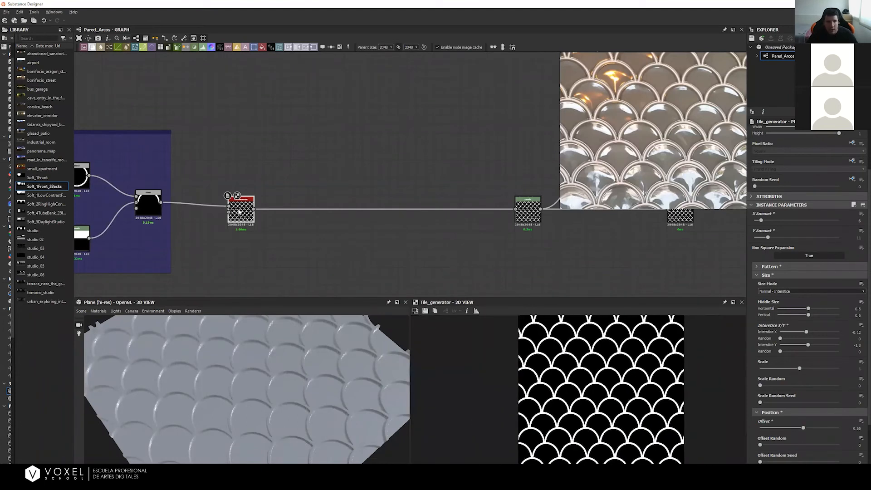
Step: Move the Tile Generator node closer to the base-shape frame, and compare its arch junctions with the reference photo
{"action": "left_click_drag", "start_coordinate": [240, 210], "coordinate": [223, 210]}
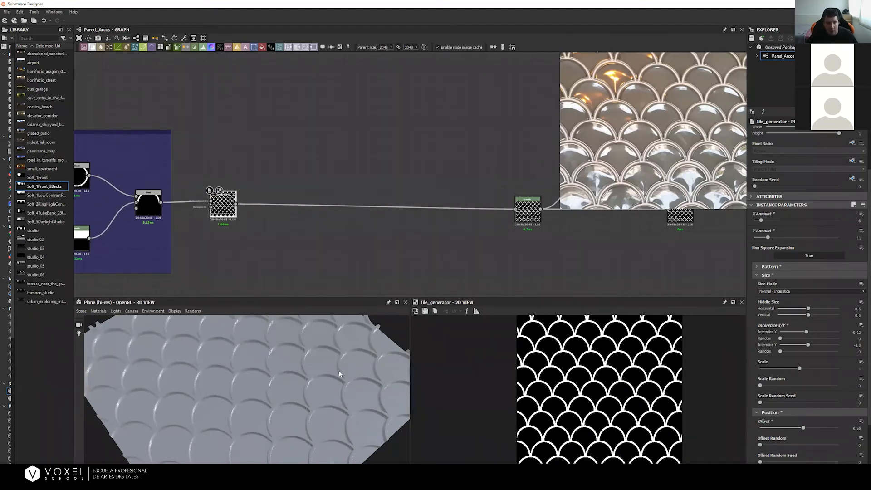
{"action": "middle_click_drag", "start_coordinate": [312, 232], "coordinate": [378, 222]}
{"action": "key", "text": "f"}
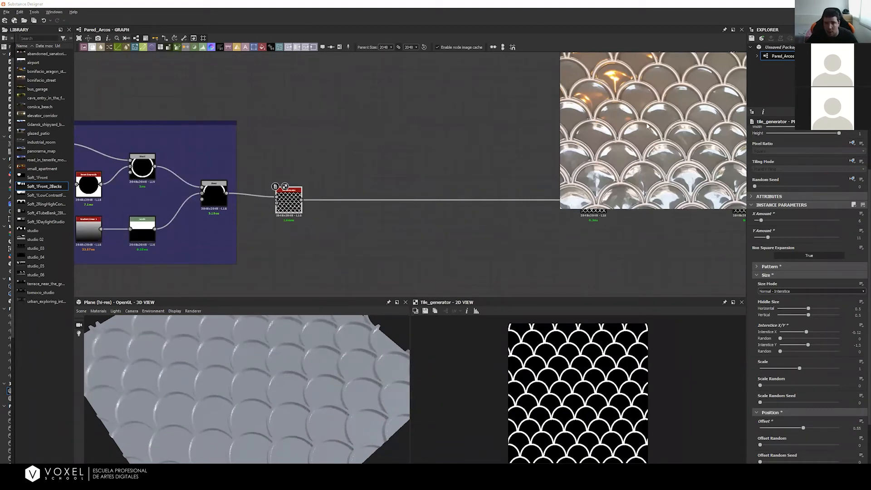
{"action": "scroll", "coordinate": [614, 140], "scroll_direction": "up", "scroll_amount": 6}
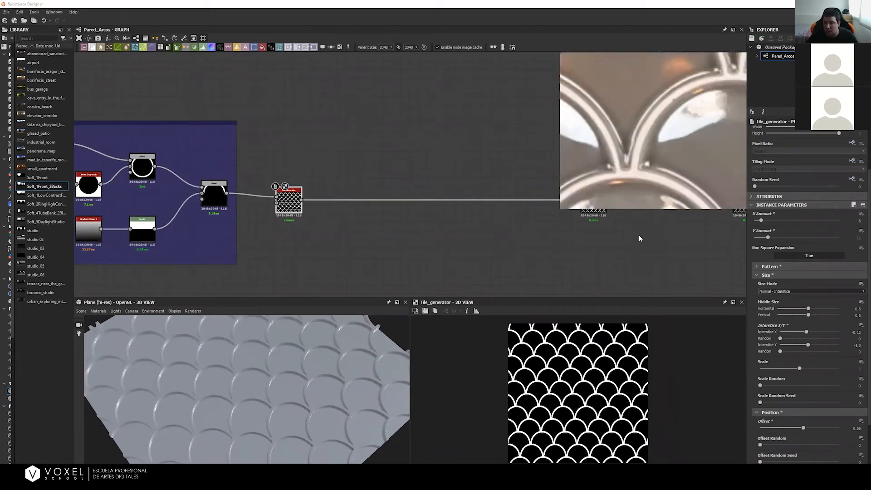
{"action": "scroll", "coordinate": [630, 164], "scroll_direction": "down", "scroll_amount": 6}
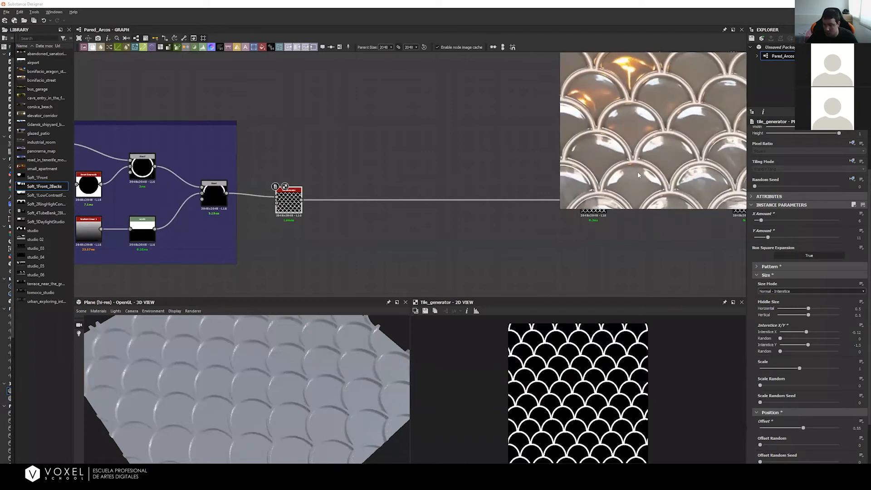
{"action": "scroll", "coordinate": [553, 398], "scroll_direction": "up", "scroll_amount": 4}
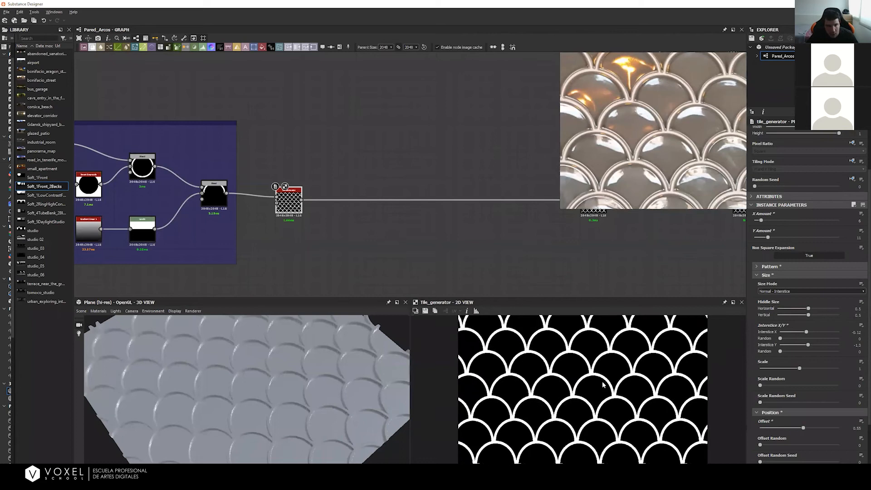
Step: Inspect the arch relief in the 3D view and compare it with the raised ridges in the reference photos
{"action": "left_click_drag", "start_coordinate": [282, 204], "coordinate": [278, 204]}
{"action": "left_click_drag", "start_coordinate": [260, 388], "coordinate": [342, 185]}
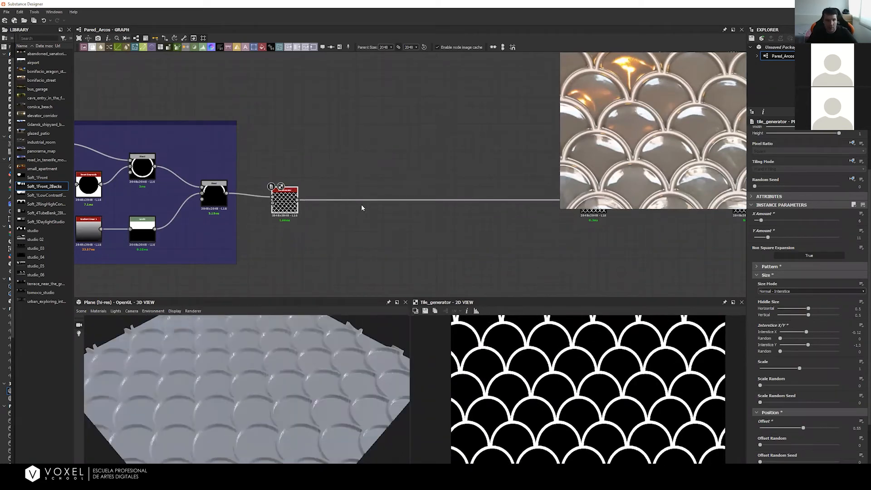
{"action": "scroll", "coordinate": [650, 129], "scroll_direction": "down", "scroll_amount": 5}
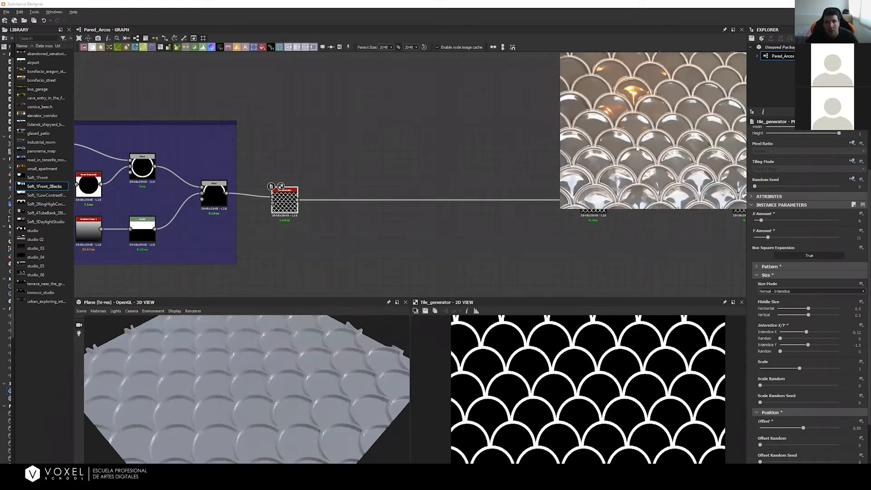
{"action": "middle_click_drag", "start_coordinate": [694, 79], "coordinate": [687, 200]}
{"action": "scroll", "coordinate": [665, 122], "scroll_direction": "up", "scroll_amount": 5}
{"action": "scroll", "coordinate": [659, 141], "scroll_direction": "down", "scroll_amount": 4}
{"action": "scroll", "coordinate": [682, 140], "scroll_direction": "up", "scroll_amount": 1}
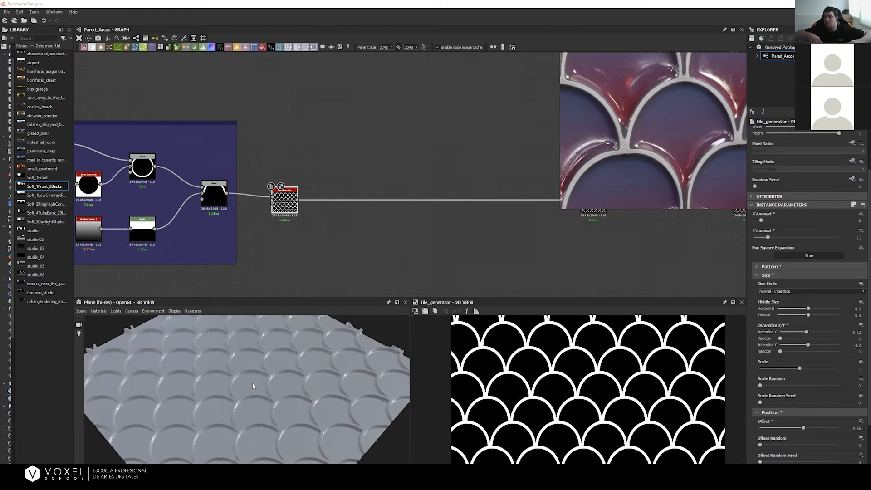
Step: Add a Bevel node after the Tile Generator, place it slightly lower, and feed its height output into the existing Levels node
{"action": "key", "text": "space"}
{"action": "type", "text": "bevel"}
{"action": "key", "text": "Return"}
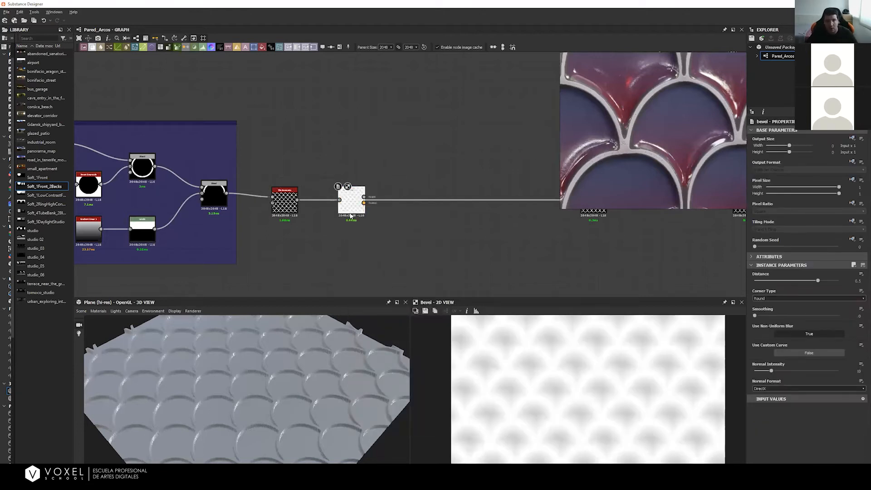
{"action": "left_click_drag", "start_coordinate": [351, 216], "coordinate": [350, 229]}
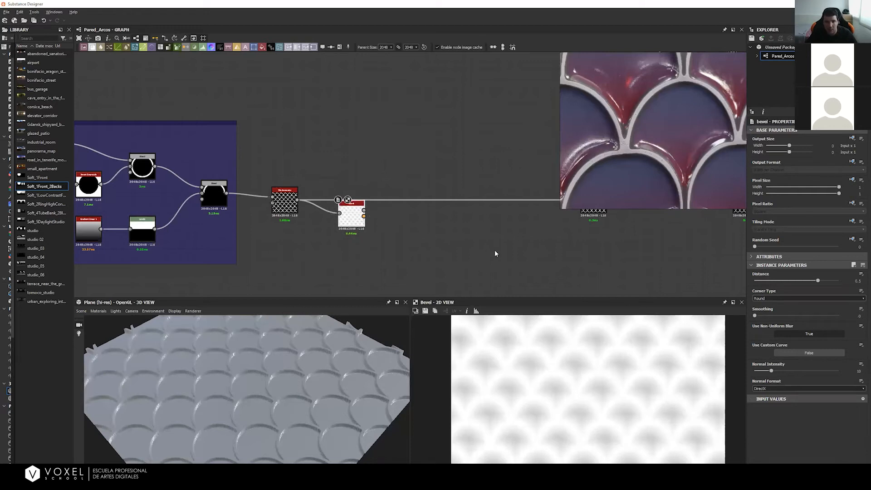
{"action": "middle_click_drag", "start_coordinate": [385, 216], "coordinate": [304, 214]}
{"action": "left_click_drag", "start_coordinate": [282, 209], "coordinate": [499, 198]}
{"action": "scroll", "coordinate": [308, 377], "scroll_direction": "up", "scroll_amount": 3}
{"action": "left_click_drag", "start_coordinate": [320, 376], "coordinate": [346, 381]}
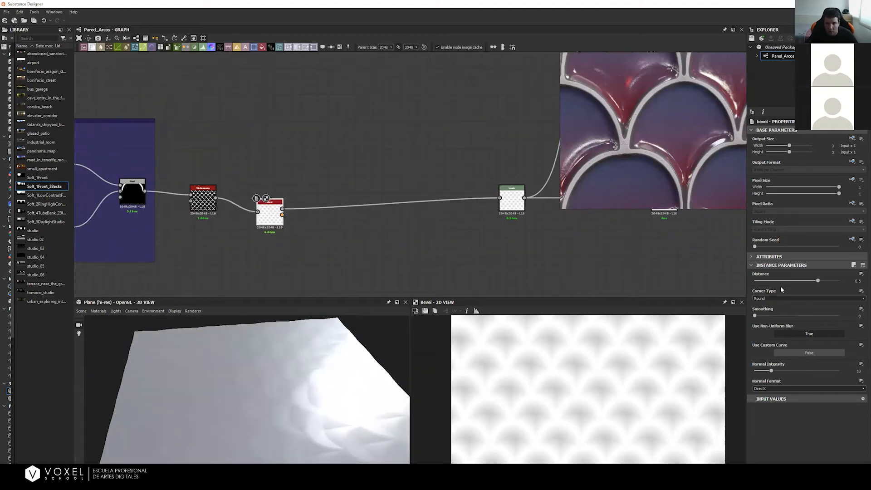
Step: Set the Bevel's Distance to 0.03 and Smoothing to 1.06, and place the node below the Tile Generator's row
{"action": "mouse_move", "coordinate": [809, 281]}
{"action": "left_mouse_down"}
{"action": "mouse_move", "coordinate": [783, 282]}
{"action": "mouse_move", "coordinate": [800, 283]}
{"action": "left_mouse_up"}
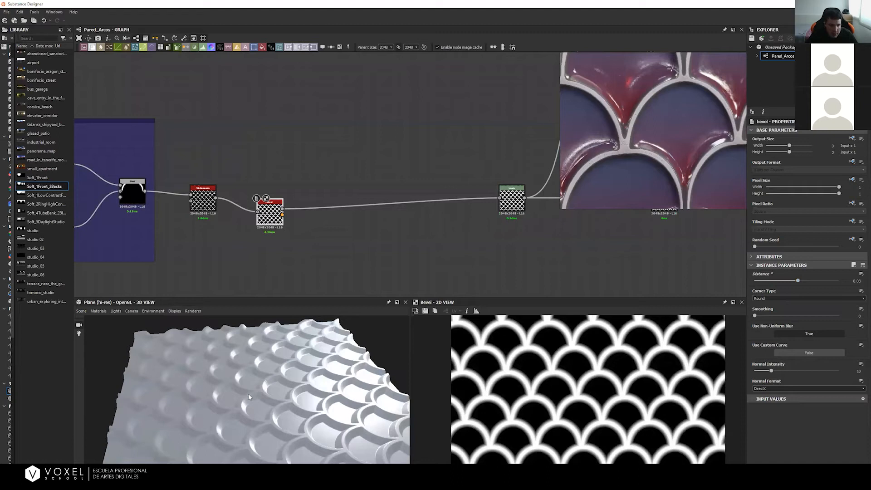
{"action": "left_click_drag", "start_coordinate": [754, 315], "coordinate": [773, 316]}
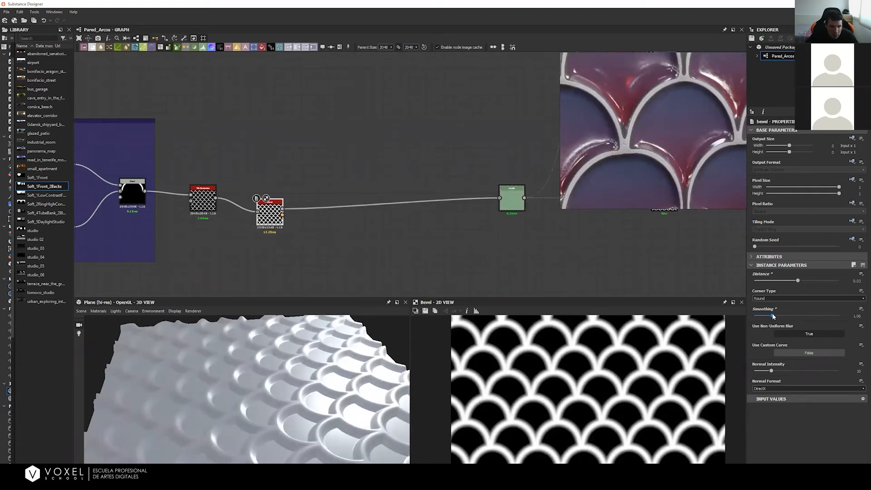
{"action": "left_click_drag", "start_coordinate": [254, 383], "coordinate": [281, 345]}
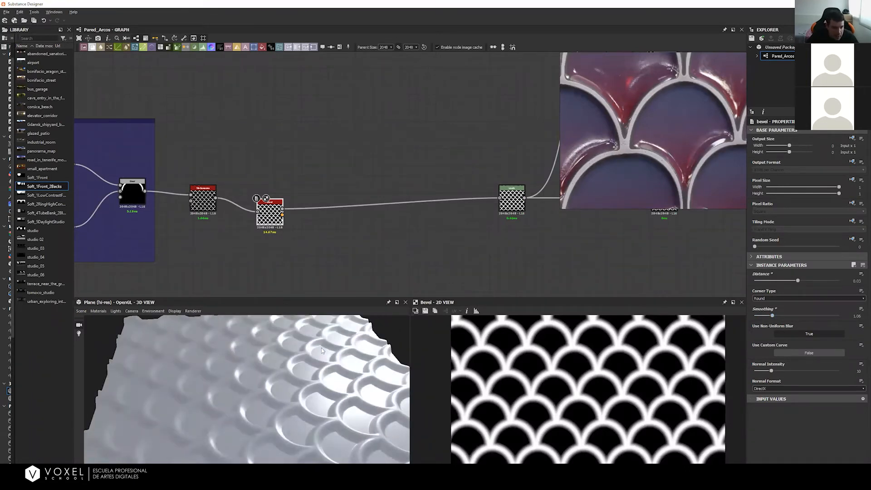
{"action": "left_click_drag", "start_coordinate": [333, 373], "coordinate": [299, 372]}
{"action": "scroll", "coordinate": [287, 236], "scroll_direction": "up", "scroll_amount": 1}
{"action": "scroll", "coordinate": [286, 234], "scroll_direction": "up", "scroll_amount": 1}
{"action": "middle_click_drag", "start_coordinate": [287, 234], "coordinate": [322, 229]}
{"action": "left_click_drag", "start_coordinate": [305, 215], "coordinate": [295, 243]}
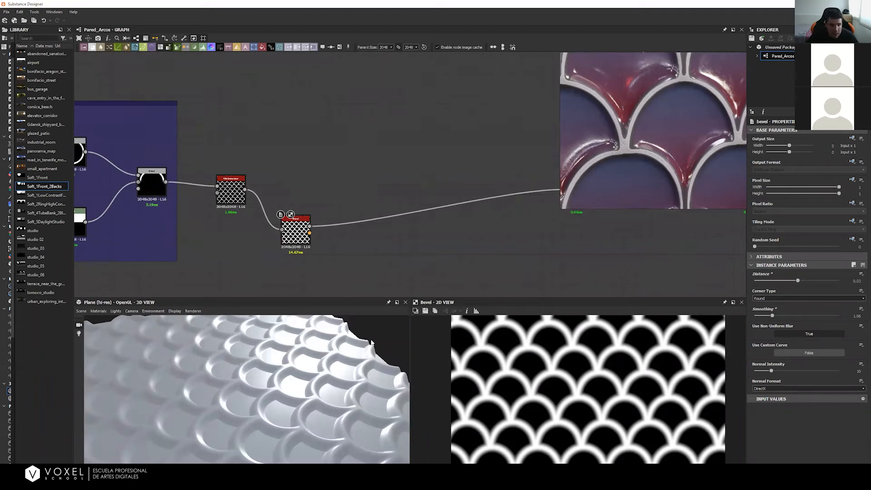
Step: Examine the profile of the ridges and the curved tile surfaces in the reference photos
{"action": "scroll", "coordinate": [623, 169], "scroll_direction": "down", "scroll_amount": 3}
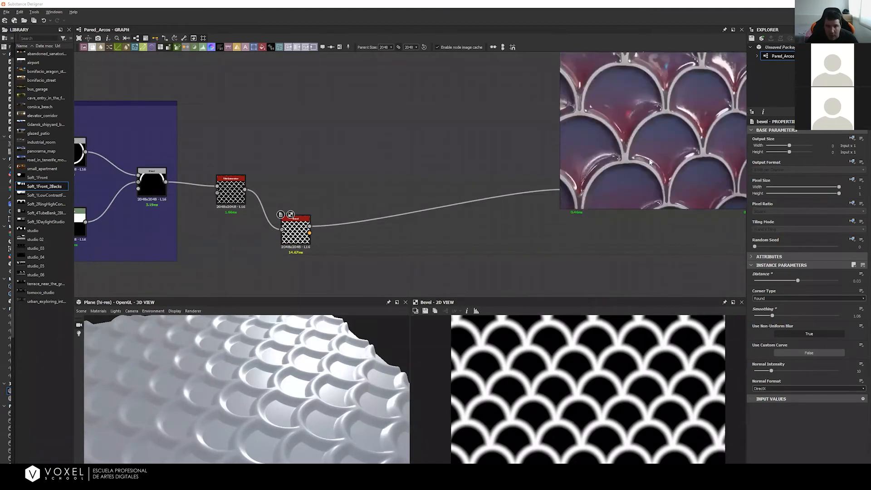
{"action": "scroll", "coordinate": [625, 171], "scroll_direction": "up", "scroll_amount": 5}
{"action": "scroll", "coordinate": [640, 116], "scroll_direction": "down", "scroll_amount": 2}
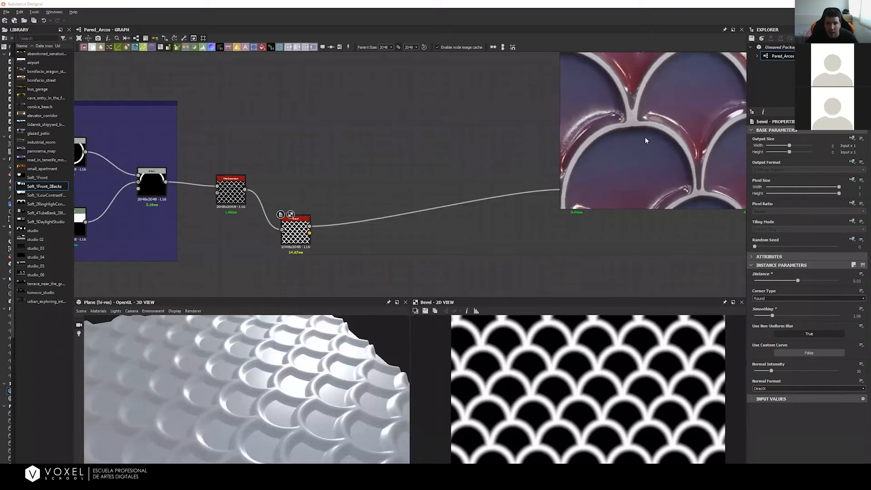
{"action": "mouse_move", "coordinate": [651, 112]}
{"action": "right_mouse_down"}
{"action": "mouse_move", "coordinate": [649, 132]}
{"action": "mouse_move", "coordinate": [648, 123]}
{"action": "right_mouse_up"}
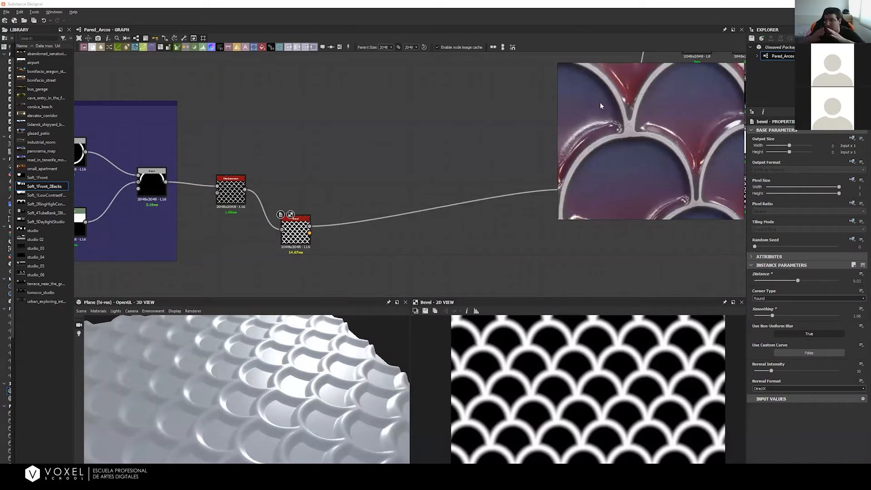
{"action": "right_click_drag", "start_coordinate": [662, 182], "coordinate": [660, 149]}
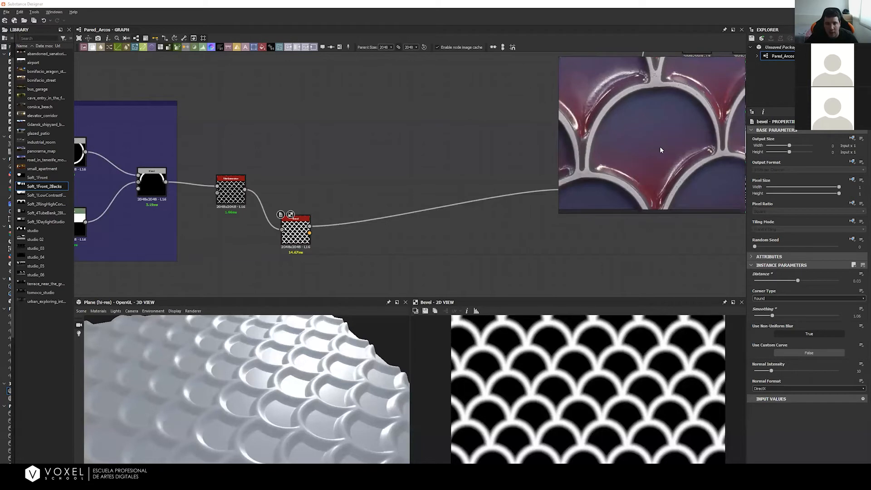
{"action": "scroll", "coordinate": [616, 129], "scroll_direction": "down", "scroll_amount": 5}
{"action": "middle_click_drag", "start_coordinate": [705, 146], "coordinate": [680, 138]}
{"action": "scroll", "coordinate": [682, 138], "scroll_direction": "up", "scroll_amount": 4}
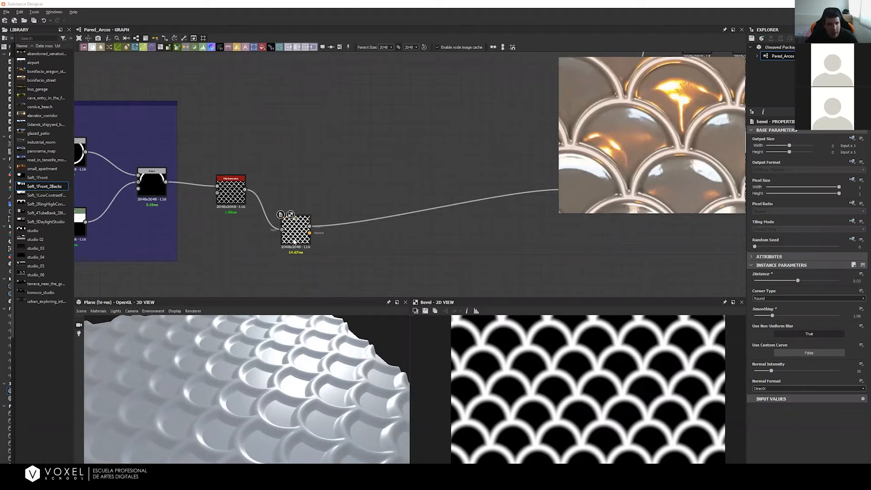
Step: Move the Bevel node further down and add a Levels node on its output
{"action": "left_click_drag", "start_coordinate": [295, 240], "coordinate": [295, 245]}
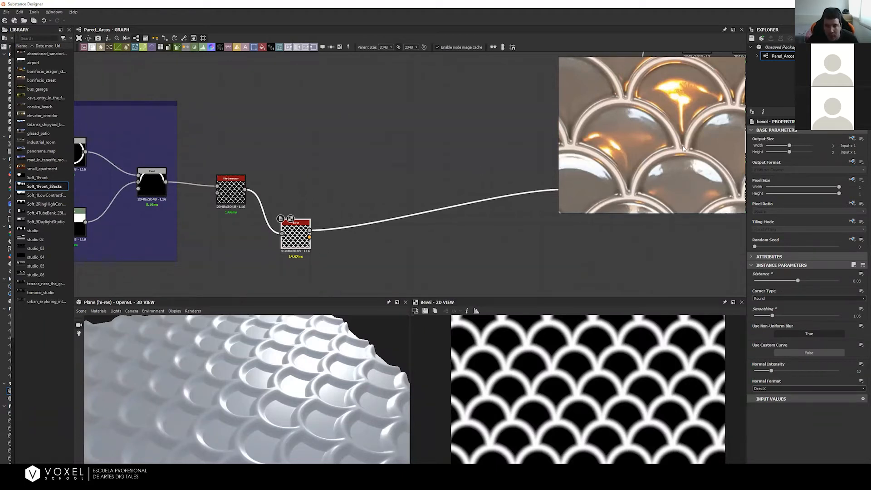
{"action": "left_click_drag", "start_coordinate": [291, 219], "coordinate": [286, 230]}
{"action": "left_click_drag", "start_coordinate": [245, 189], "coordinate": [266, 188]}
{"action": "left_click_drag", "start_coordinate": [323, 206], "coordinate": [315, 186]}
{"action": "key", "text": "Escape"}
{"action": "left_click_drag", "start_coordinate": [306, 241], "coordinate": [349, 246]}
{"action": "key", "text": "Escape"}
{"action": "key", "text": "space"}
{"action": "type", "text": "level"}
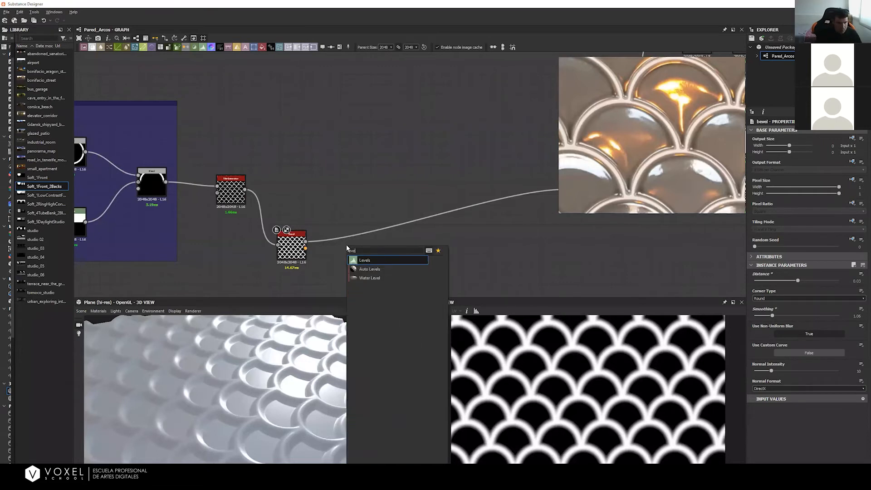
{"action": "key", "text": "Return"}
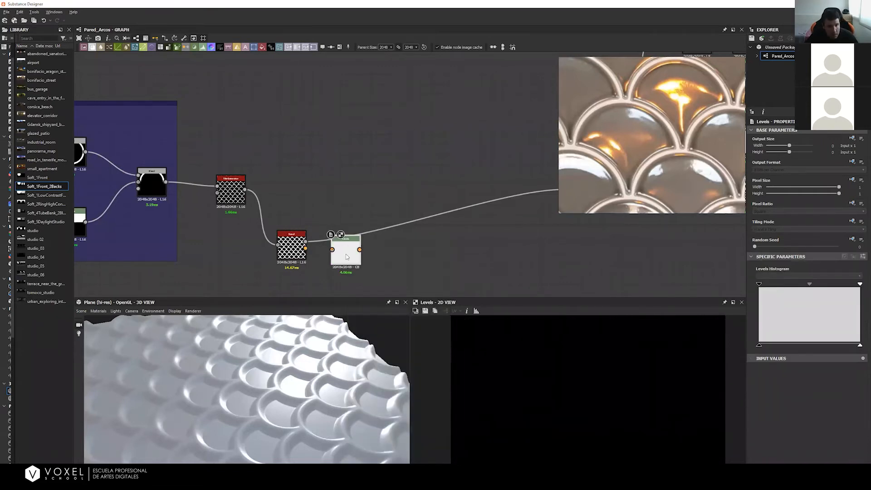
Step: Add a Blend node with the Tile Generator as foreground and the bevel's Levels as background, and connect it to the downstream Levels node
{"action": "left_click", "coordinate": [315, 182]}
{"action": "key", "text": "space"}
{"action": "type", "text": "blend"}
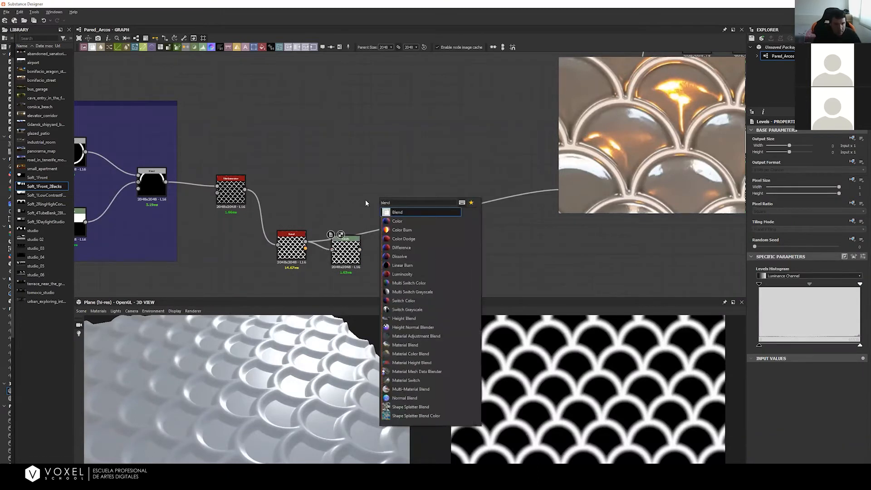
{"action": "key", "text": "Return"}
{"action": "left_click_drag", "start_coordinate": [244, 189], "coordinate": [362, 193]}
{"action": "left_click_drag", "start_coordinate": [381, 197], "coordinate": [411, 197]}
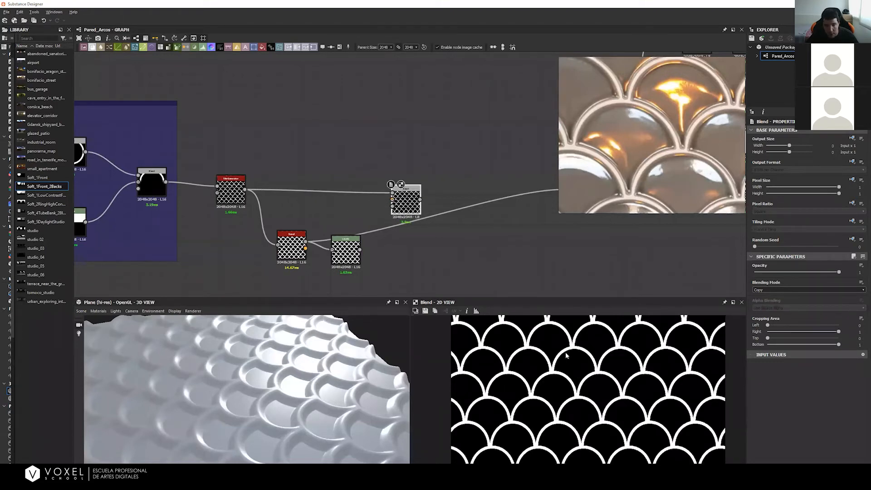
{"action": "left_click_drag", "start_coordinate": [360, 250], "coordinate": [419, 222]}
{"action": "middle_click_drag", "start_coordinate": [337, 232], "coordinate": [202, 233]}
{"action": "left_click_drag", "start_coordinate": [296, 221], "coordinate": [383, 203]}
{"action": "left_click_drag", "start_coordinate": [303, 207], "coordinate": [296, 203]}
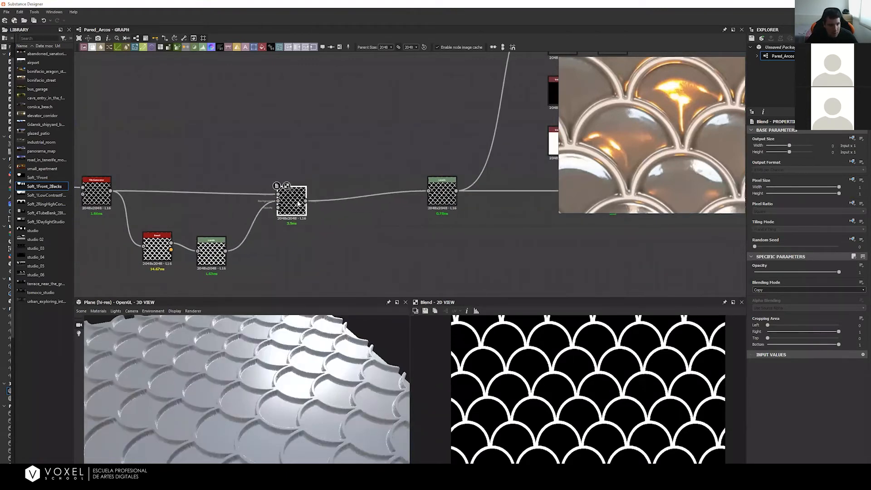
{"action": "middle_click_drag", "start_coordinate": [312, 228], "coordinate": [399, 206]}
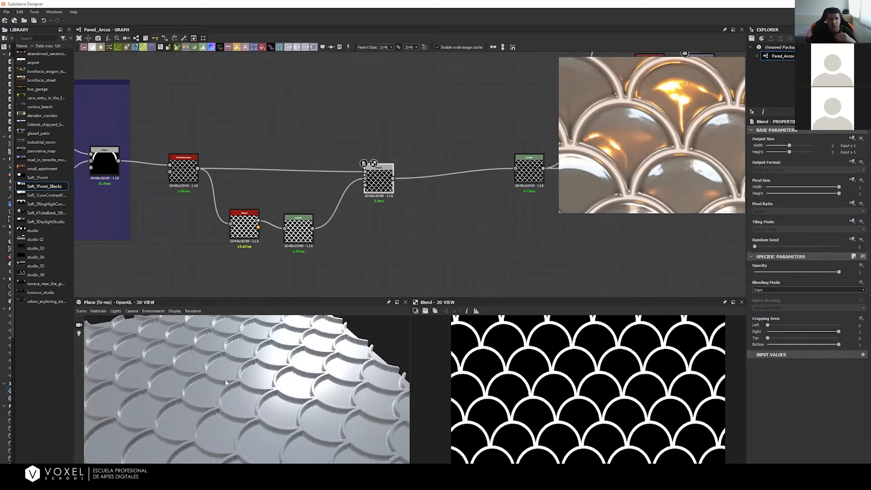
Step: Lower the maximum output level of the bevel's Levels node slightly, and set the Blend node's blending mode to Screen
{"action": "double_click", "coordinate": [299, 233]}
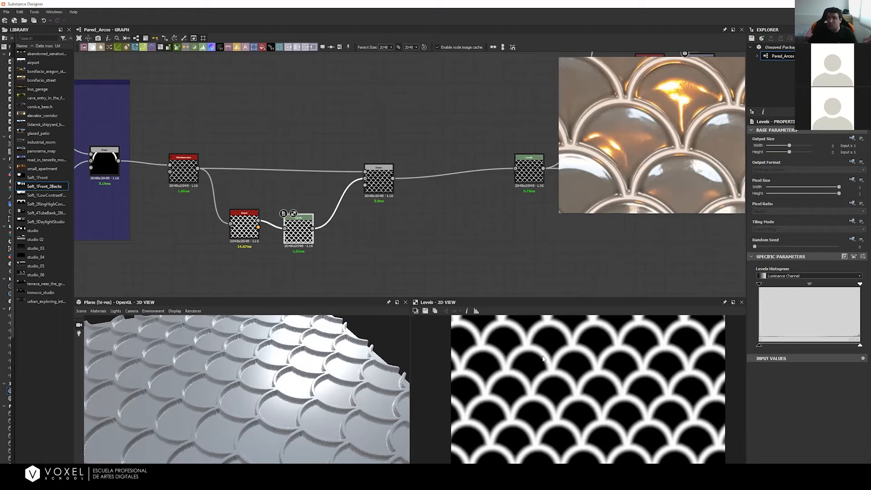
{"action": "left_click_drag", "start_coordinate": [860, 347], "coordinate": [846, 347]}
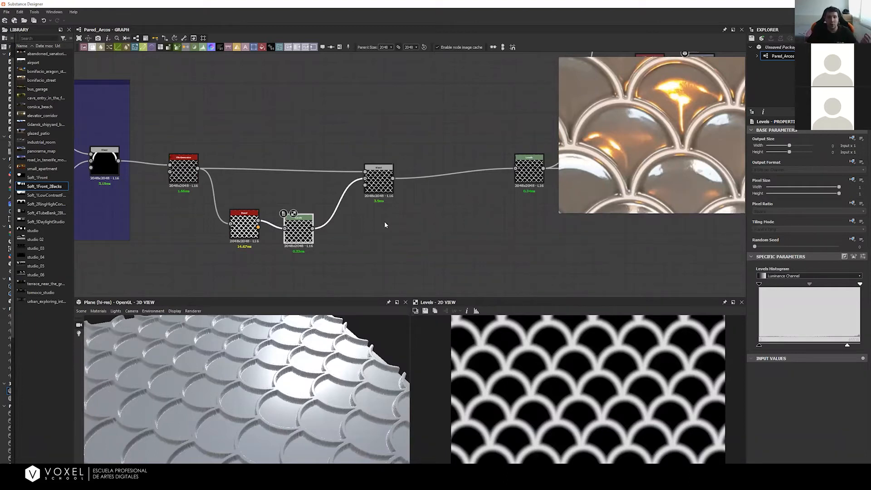
{"action": "left_click", "coordinate": [379, 180]}
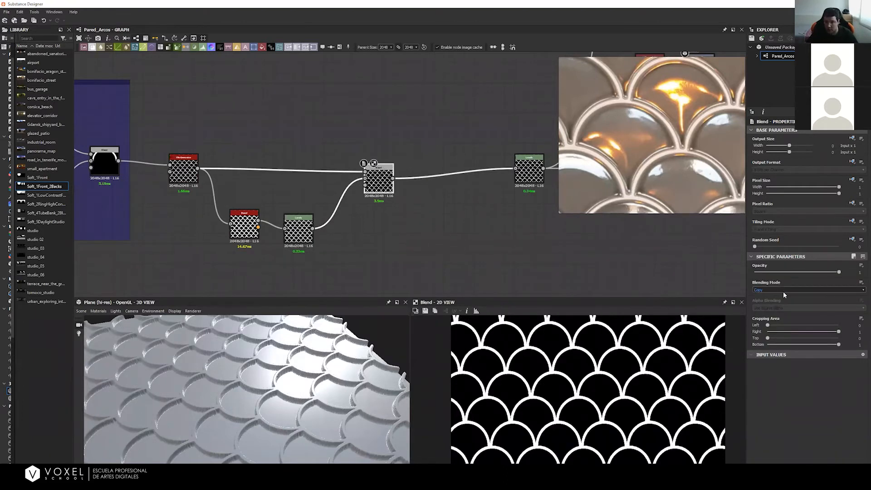
{"action": "left_click", "coordinate": [804, 288]}
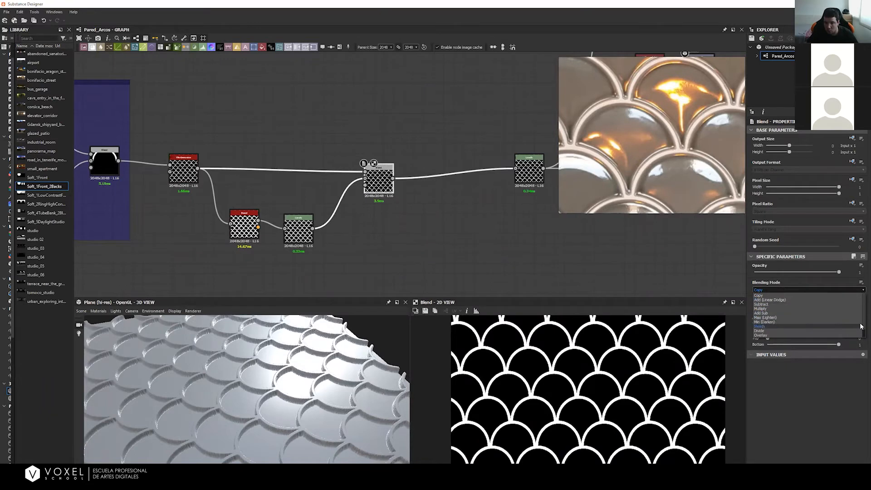
{"action": "left_click_drag", "start_coordinate": [861, 328], "coordinate": [860, 336]}
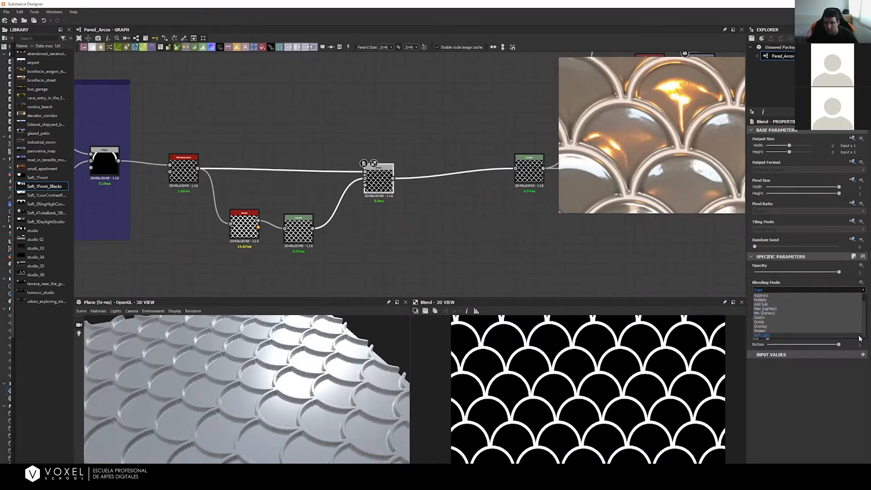
{"action": "left_click", "coordinate": [833, 332]}
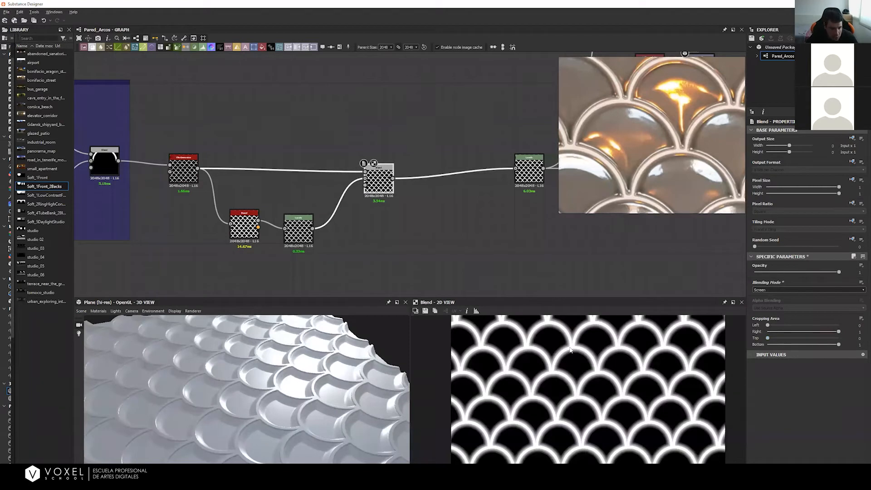
Step: Fine-tune the bevel's Levels maximum output to slightly below white, comparing it with full white and checking the relief in 3D
{"action": "right_click_drag", "start_coordinate": [570, 350], "coordinate": [788, 276]}
{"action": "right_click_drag", "start_coordinate": [290, 363], "coordinate": [311, 383]}
{"action": "mouse_move", "coordinate": [312, 379]}
{"action": "left_mouse_down"}
{"action": "mouse_move", "coordinate": [320, 377]}
{"action": "mouse_move", "coordinate": [305, 373]}
{"action": "left_mouse_up"}
{"action": "double_click", "coordinate": [300, 238]}
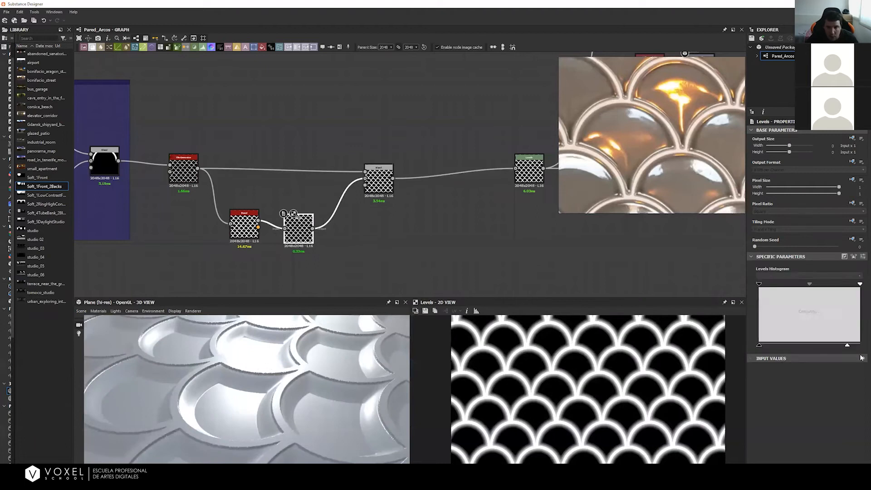
{"action": "left_click_drag", "start_coordinate": [846, 345], "coordinate": [860, 346]}
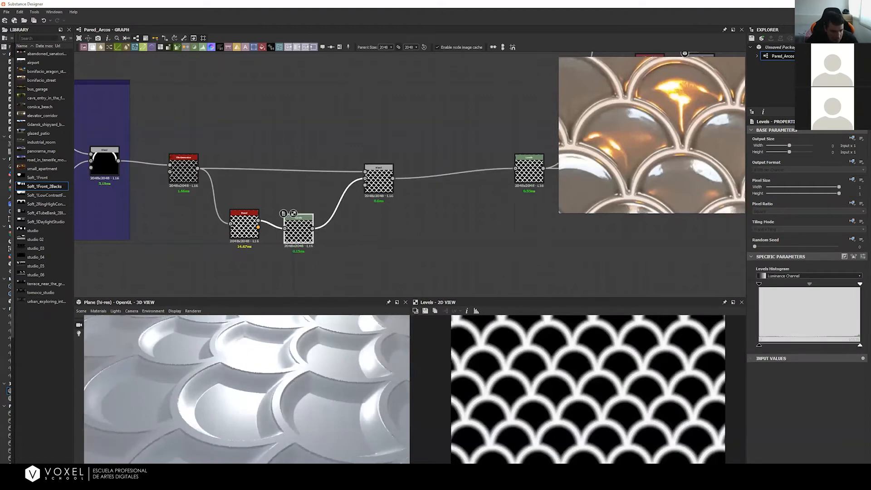
{"action": "right_click_drag", "start_coordinate": [154, 384], "coordinate": [254, 379]}
{"action": "left_click_drag", "start_coordinate": [254, 379], "coordinate": [567, 337]}
{"action": "mouse_move", "coordinate": [860, 347]}
{"action": "left_mouse_down"}
{"action": "mouse_move", "coordinate": [820, 347]}
{"action": "mouse_move", "coordinate": [845, 349]}
{"action": "left_mouse_up"}
{"action": "left_click_drag", "start_coordinate": [345, 385], "coordinate": [463, 376]}
{"action": "left_click_drag", "start_coordinate": [840, 346], "coordinate": [851, 347]}
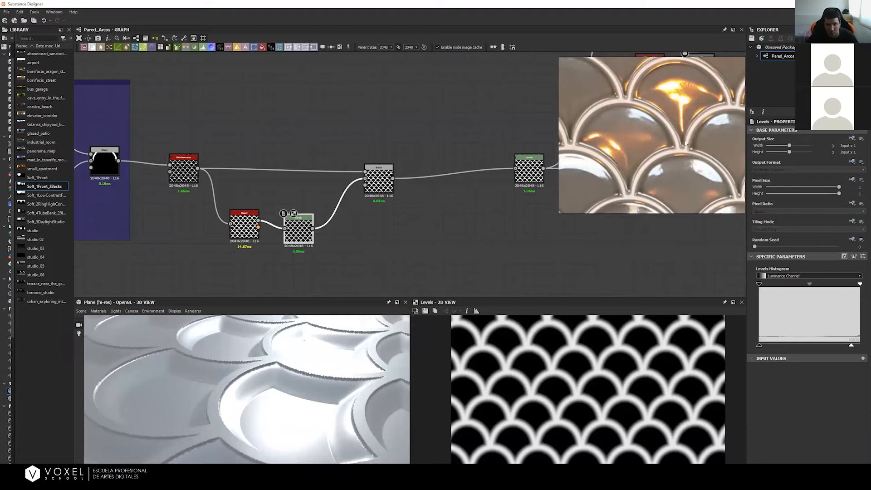
{"action": "left_click_drag", "start_coordinate": [111, 357], "coordinate": [241, 385]}
{"action": "left_click_drag", "start_coordinate": [161, 420], "coordinate": [154, 421]}
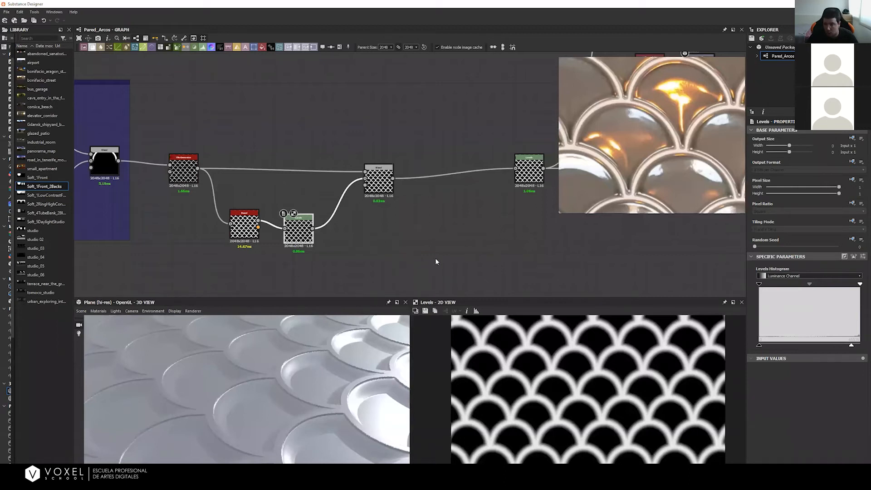
{"action": "mouse_move", "coordinate": [255, 389]}
{"action": "left_mouse_down"}
{"action": "mouse_move", "coordinate": [324, 399]}
{"action": "mouse_move", "coordinate": [269, 392]}
{"action": "left_mouse_up"}
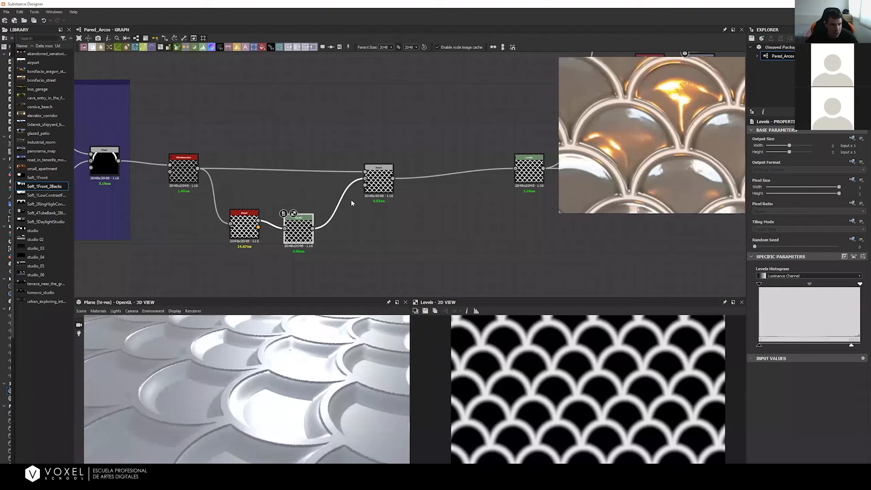
Step: Spread the nodes apart and insert a Blur HQ Grayscale node between the Bevel and its Levels node
{"action": "left_click_drag", "start_coordinate": [381, 182], "coordinate": [401, 182]}
{"action": "left_click_drag", "start_coordinate": [299, 231], "coordinate": [290, 231]}
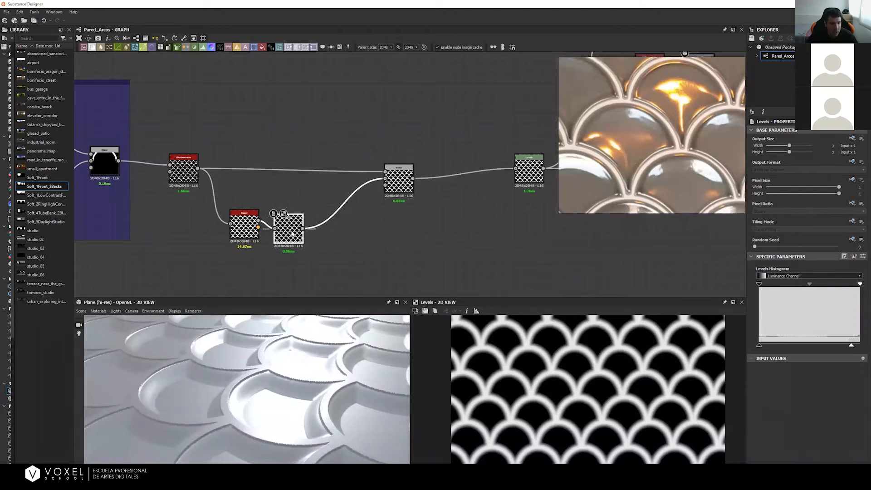
{"action": "key", "text": "space"}
{"action": "type", "text": "blur"}
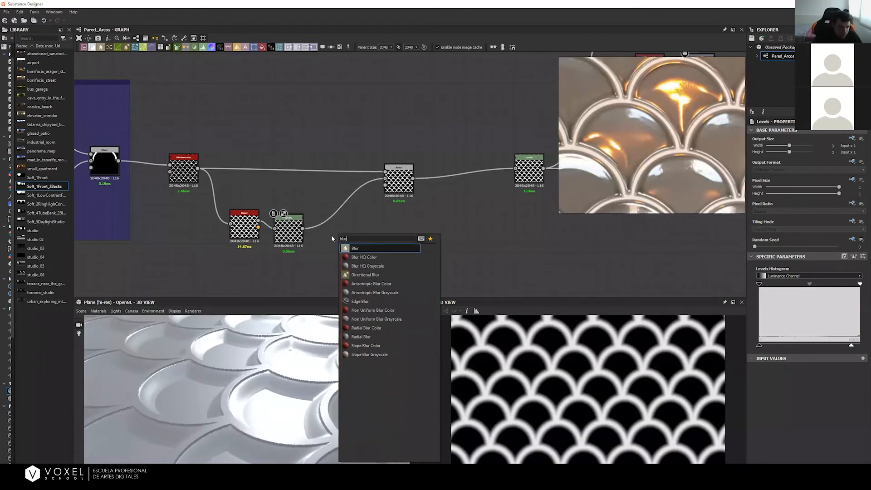
{"action": "key", "text": "Down"}
{"action": "key", "text": "Down"}
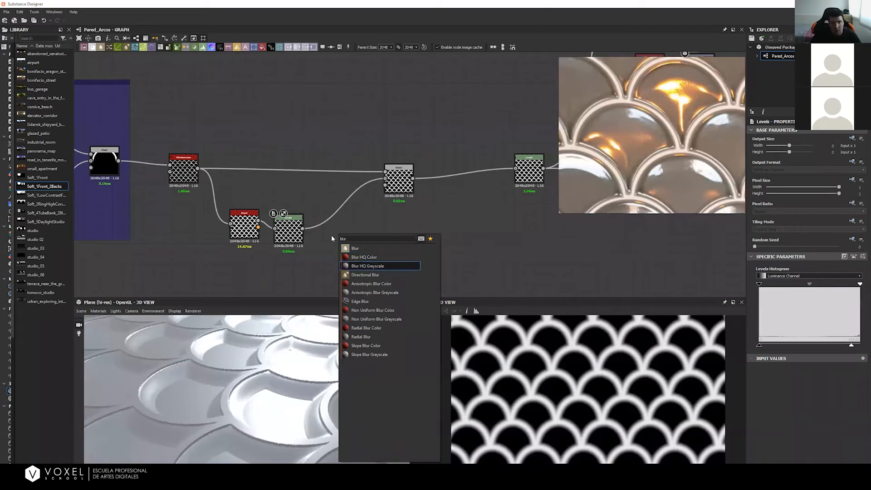
{"action": "key", "text": "Return"}
{"action": "left_click_drag", "start_coordinate": [326, 232], "coordinate": [277, 233]}
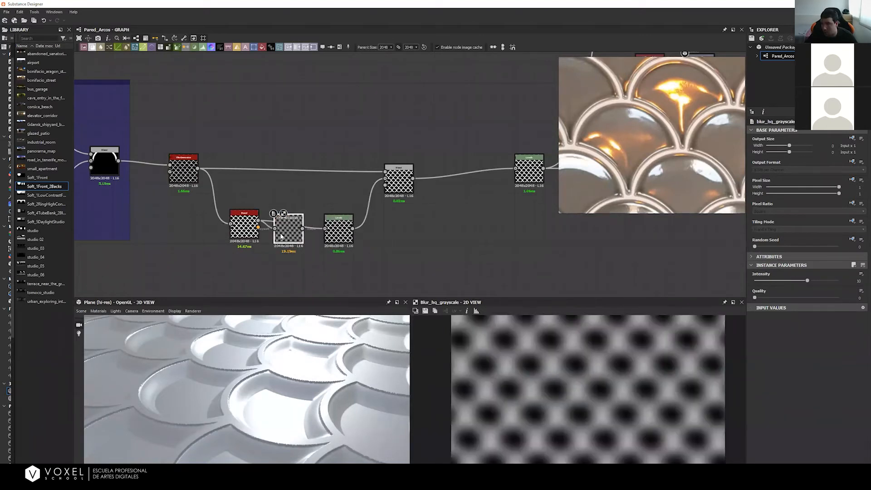
{"action": "mouse_move", "coordinate": [303, 229]}
{"action": "left_mouse_down"}
{"action": "mouse_move", "coordinate": [326, 228]}
{"action": "mouse_move", "coordinate": [303, 231]}
{"action": "left_mouse_up"}
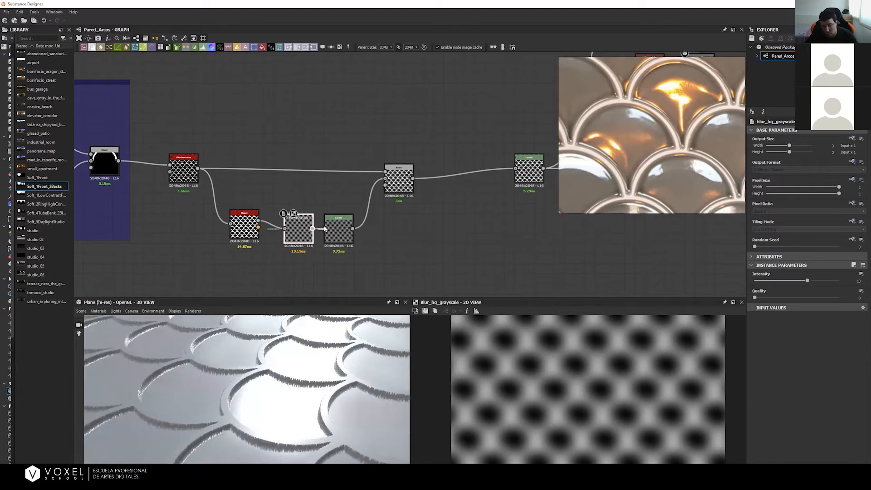
Step: Set the Blur HQ Grayscale node's quality to 1 and lower its intensity to about 2, checking the relief in 3D
{"action": "left_click", "coordinate": [793, 298]}
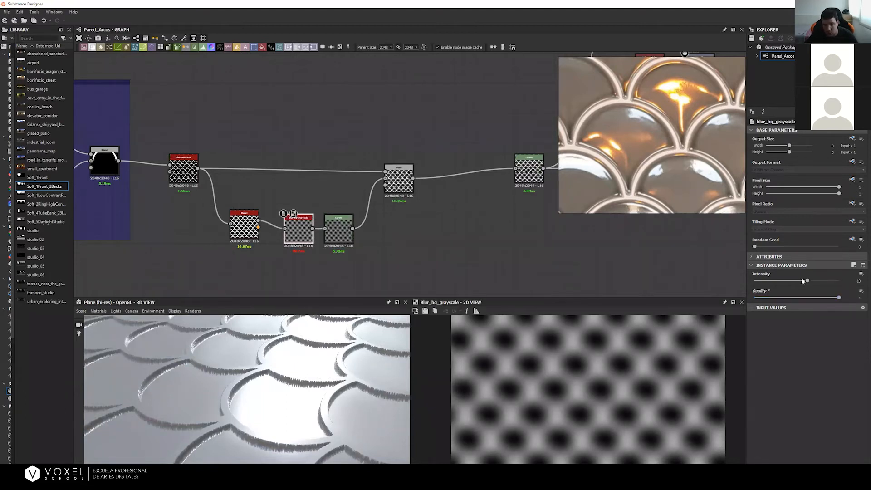
{"action": "left_click_drag", "start_coordinate": [780, 280], "coordinate": [766, 281]}
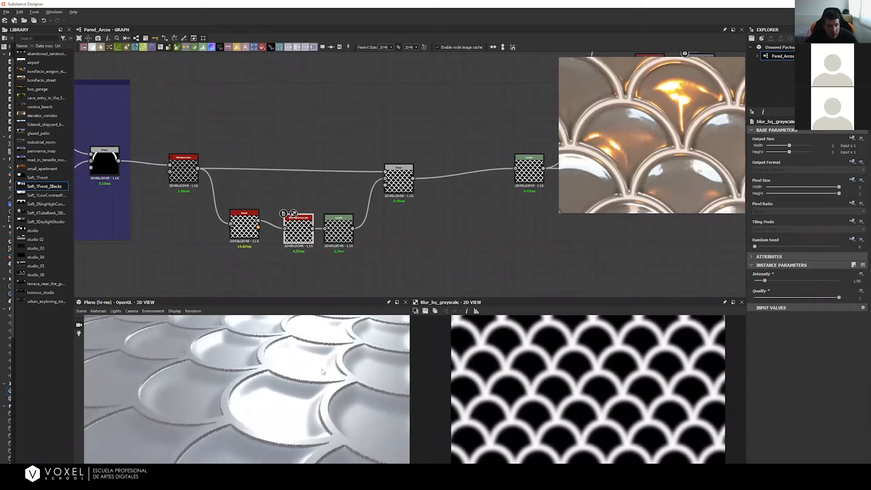
{"action": "left_click_drag", "start_coordinate": [349, 371], "coordinate": [306, 363]}
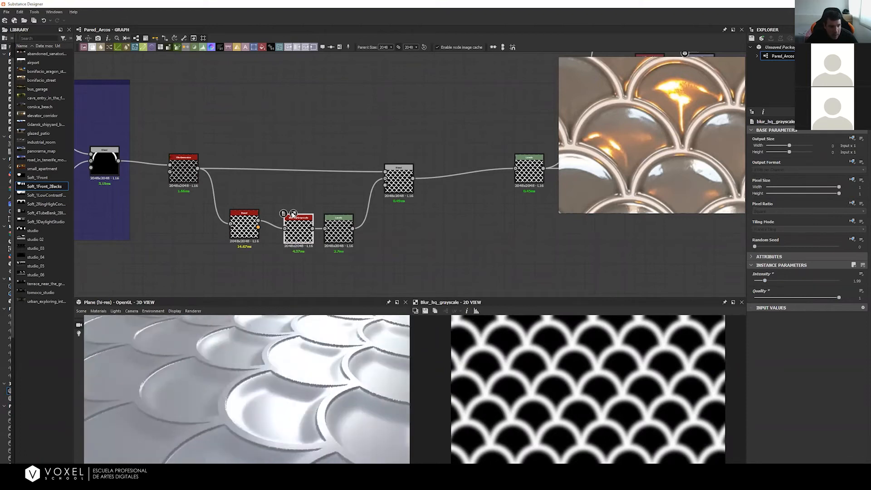
Step: Compare the 3D relief with the blur bypassed and reconnected between the Bevel and its Levels node
{"action": "left_click_drag", "start_coordinate": [292, 233], "coordinate": [283, 255]}
{"action": "left_click_drag", "start_coordinate": [258, 222], "coordinate": [326, 229]}
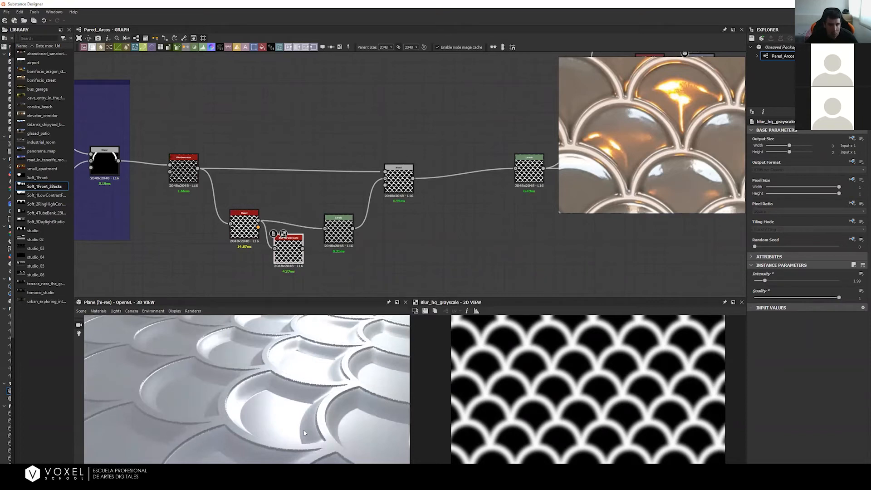
{"action": "mouse_move", "coordinate": [303, 249]}
{"action": "left_mouse_down"}
{"action": "mouse_move", "coordinate": [325, 229]}
{"action": "mouse_move", "coordinate": [294, 248]}
{"action": "left_mouse_up"}
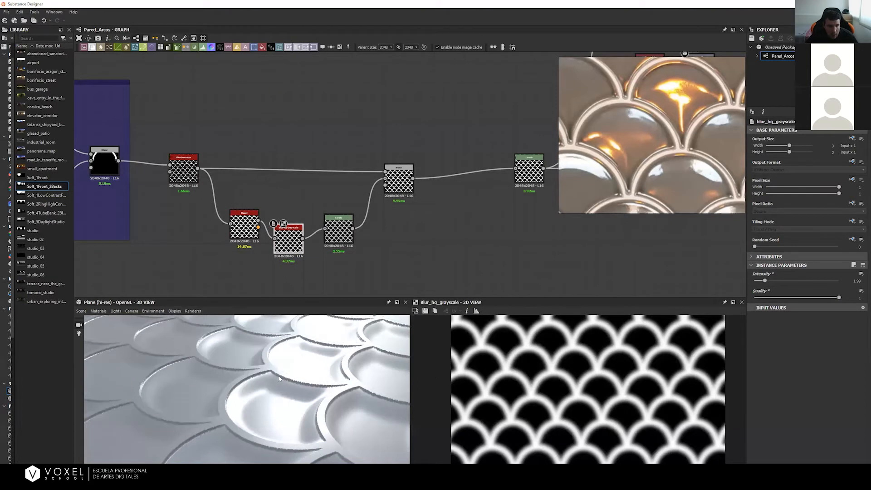
{"action": "left_click_drag", "start_coordinate": [274, 376], "coordinate": [269, 384]}
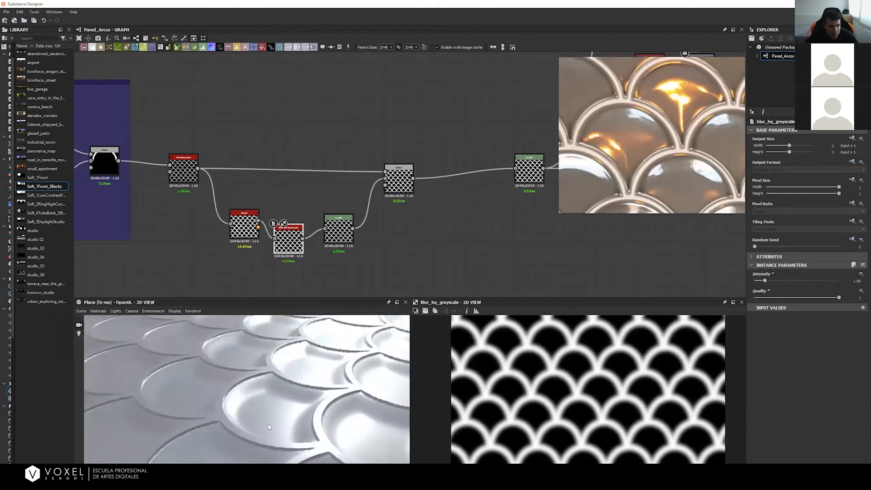
{"action": "left_click_drag", "start_coordinate": [275, 382], "coordinate": [323, 386]}
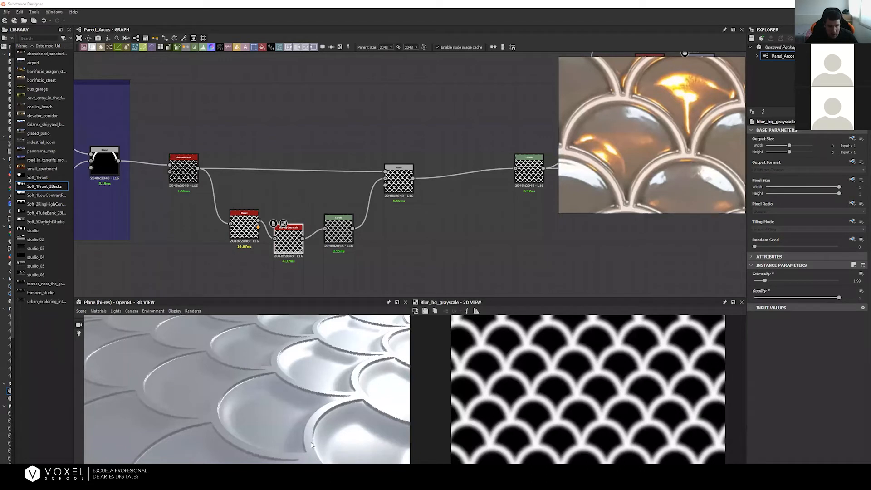
Step: Try a Distance node fed by the Tile Generator in place of the Bevel as the blur's input
{"action": "middle_click_drag", "start_coordinate": [274, 249], "coordinate": [348, 224]}
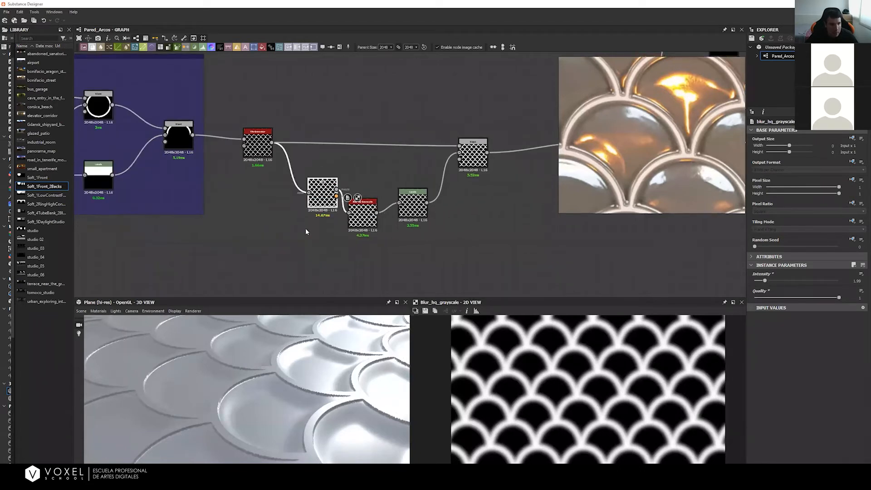
{"action": "key", "text": "space"}
{"action": "type", "text": "di"}
{"action": "type", "text": "s"}
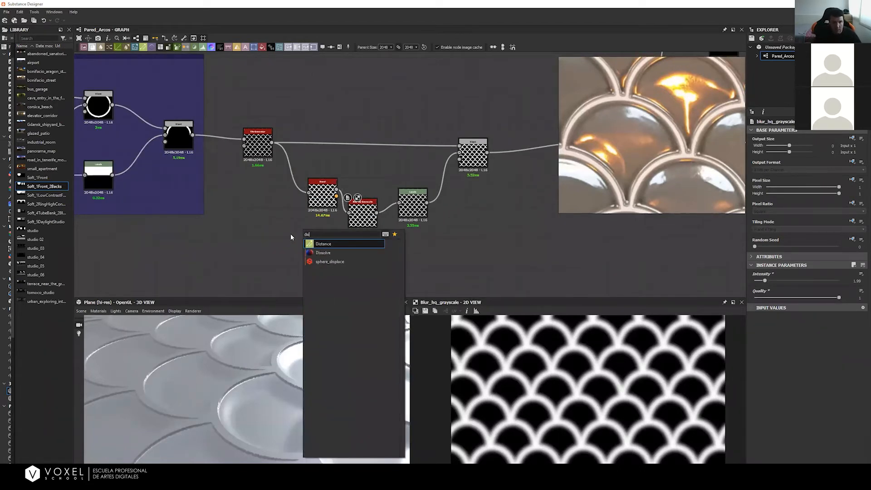
{"action": "key", "text": "Return"}
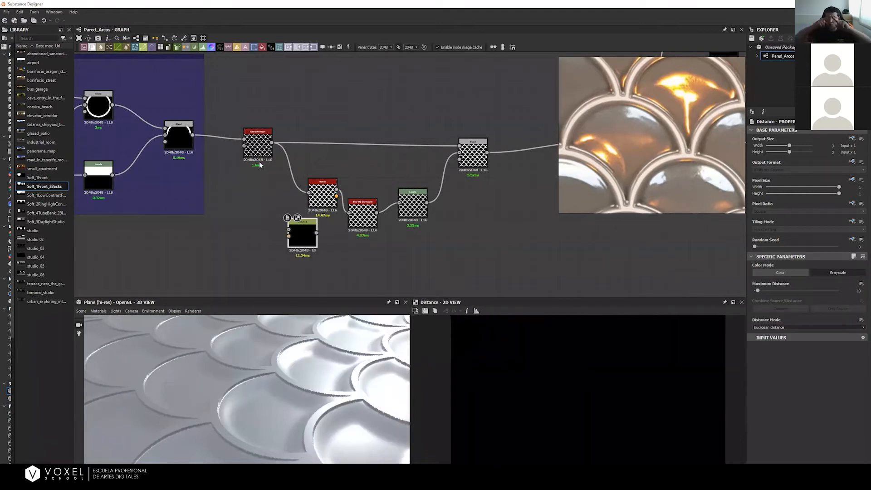
{"action": "left_click_drag", "start_coordinate": [272, 142], "coordinate": [349, 213]}
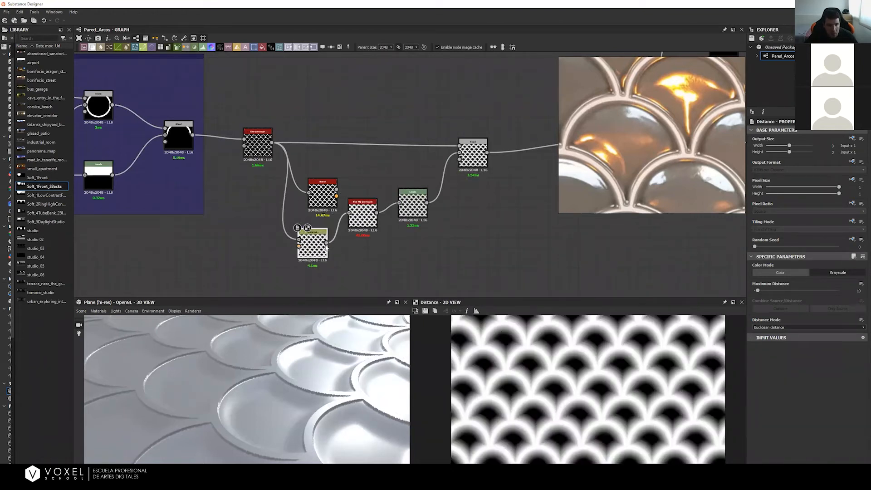
{"action": "left_click_drag", "start_coordinate": [313, 382], "coordinate": [323, 333]}
{"action": "left_click_drag", "start_coordinate": [361, 216], "coordinate": [361, 221]}
Step: Lower the Distance node's maximum distance to 7.2 and inspect the relief in 3D
{"action": "left_click", "coordinate": [318, 250]}
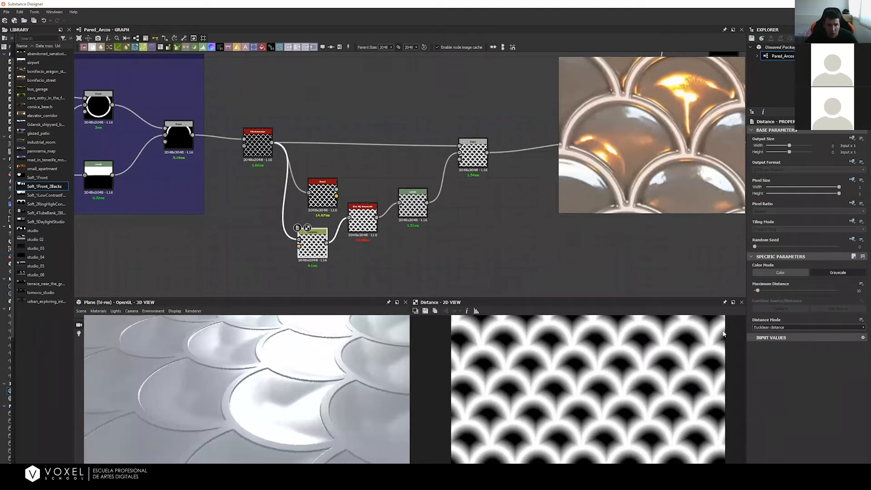
{"action": "key", "text": "Down"}
{"action": "key", "text": "Down"}
{"action": "key", "text": "Down"}
{"action": "key", "text": "Down"}
{"action": "key", "text": "Down"}
{"action": "key", "text": "Down"}
{"action": "key", "text": "Down"}
{"action": "key", "text": "Down"}
{"action": "key", "text": "Down"}
{"action": "key", "text": "Down"}
{"action": "key", "text": "Down"}
{"action": "key", "text": "Down"}
{"action": "key", "text": "Down"}
{"action": "key", "text": "Down"}
{"action": "key", "text": "Down"}
{"action": "key", "text": "Down"}
{"action": "key", "text": "Down"}
{"action": "key", "text": "Down"}
{"action": "key", "text": "Down"}
{"action": "key", "text": "Down"}
{"action": "key", "text": "Down"}
{"action": "key", "text": "Down"}
{"action": "key", "text": "Down"}
{"action": "key", "text": "Down"}
{"action": "key", "text": "Down"}
{"action": "key", "text": "Down"}
{"action": "key", "text": "Down"}
{"action": "key", "text": "Down"}
{"action": "key", "text": "Down"}
{"action": "key", "text": "Down"}
{"action": "key", "text": "Down"}
{"action": "key", "text": "Down"}
{"action": "key", "text": "Down"}
{"action": "key", "text": "Down"}
{"action": "key", "text": "Down"}
{"action": "key", "text": "Down"}
{"action": "key", "text": "Down"}
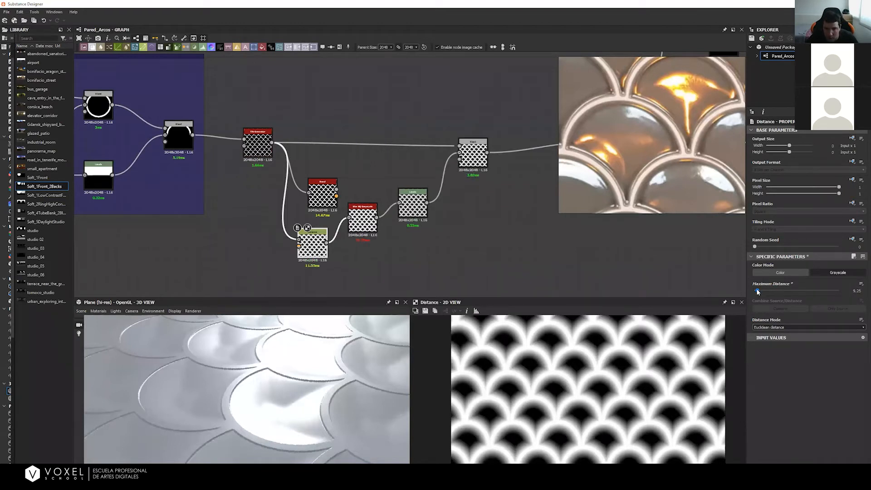
{"action": "left_click_drag", "start_coordinate": [757, 290], "coordinate": [756, 290]}
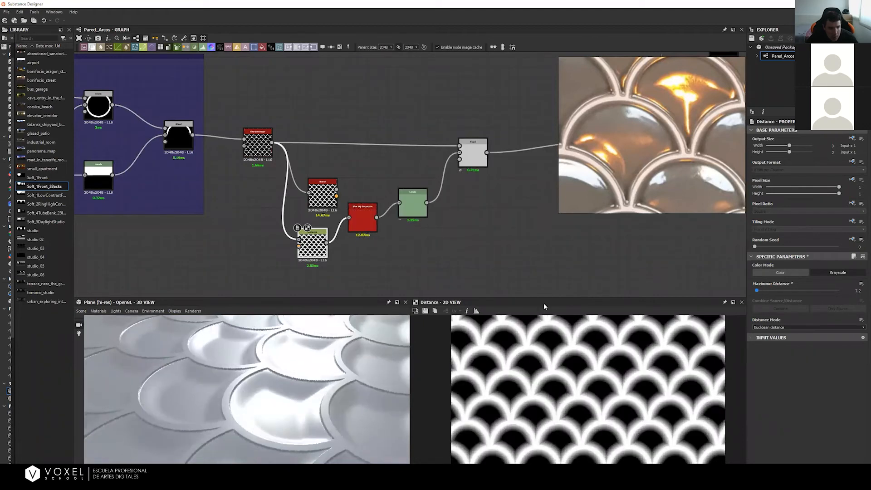
{"action": "left_click_drag", "start_coordinate": [259, 345], "coordinate": [243, 332]}
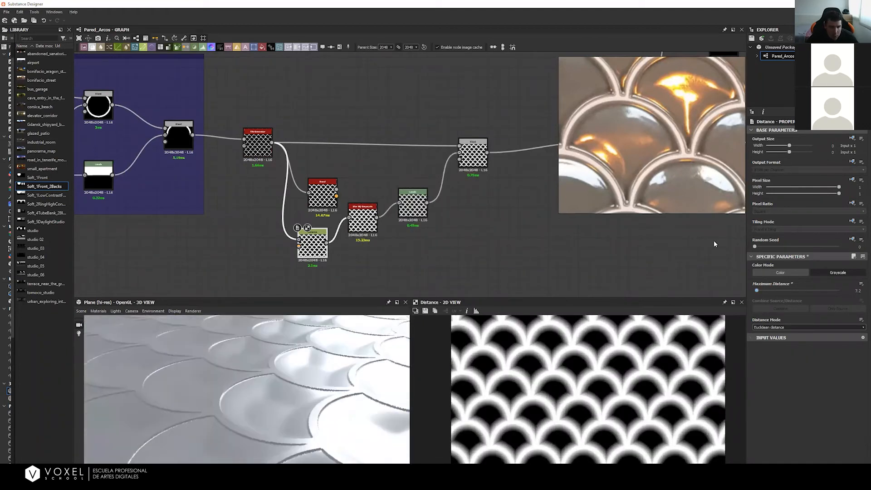
Step: Reconnect the Bevel to the blur node, delete the Distance node and move the Bevel into its place
{"action": "left_click_drag", "start_coordinate": [336, 190], "coordinate": [313, 200]}
{"action": "left_click_drag", "start_coordinate": [293, 319], "coordinate": [309, 361]}
{"action": "left_click_drag", "start_coordinate": [312, 245], "coordinate": [293, 244]}
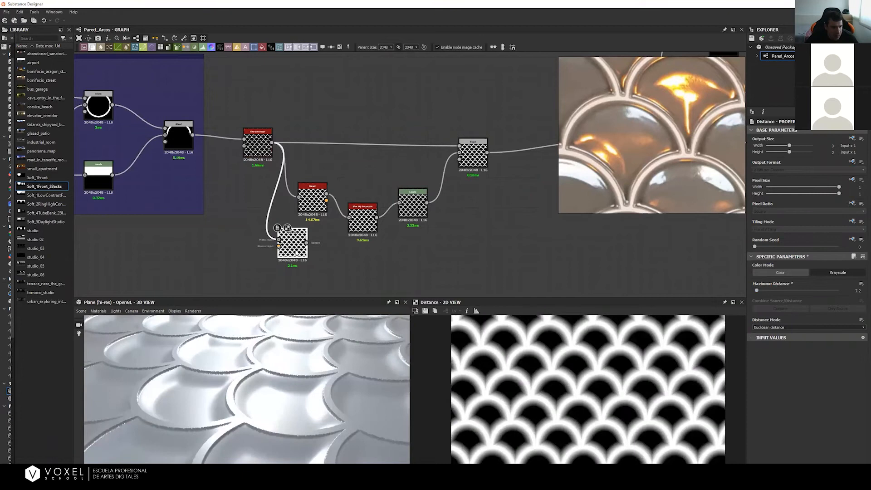
{"action": "key", "text": "Delete"}
{"action": "left_click_drag", "start_coordinate": [313, 203], "coordinate": [308, 226]}
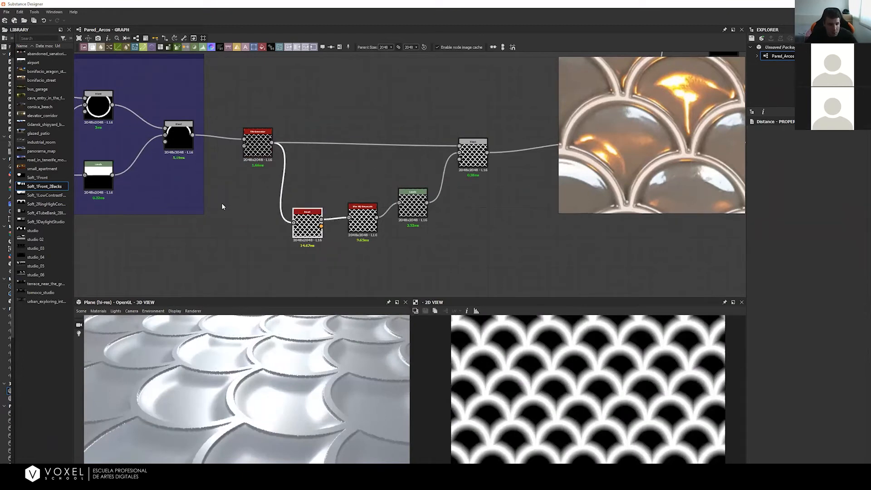
Step: Review the Bevel and Tile Generator parameters alongside the 3D relief
{"action": "mouse_move", "coordinate": [245, 350]}
{"action": "left_mouse_down"}
{"action": "mouse_move", "coordinate": [226, 357]}
{"action": "mouse_move", "coordinate": [278, 354]}
{"action": "mouse_move", "coordinate": [177, 359]}
{"action": "mouse_move", "coordinate": [231, 345]}
{"action": "left_mouse_up"}
{"action": "double_click", "coordinate": [305, 221]}
{"action": "left_click_drag", "start_coordinate": [258, 149], "coordinate": [252, 148]}
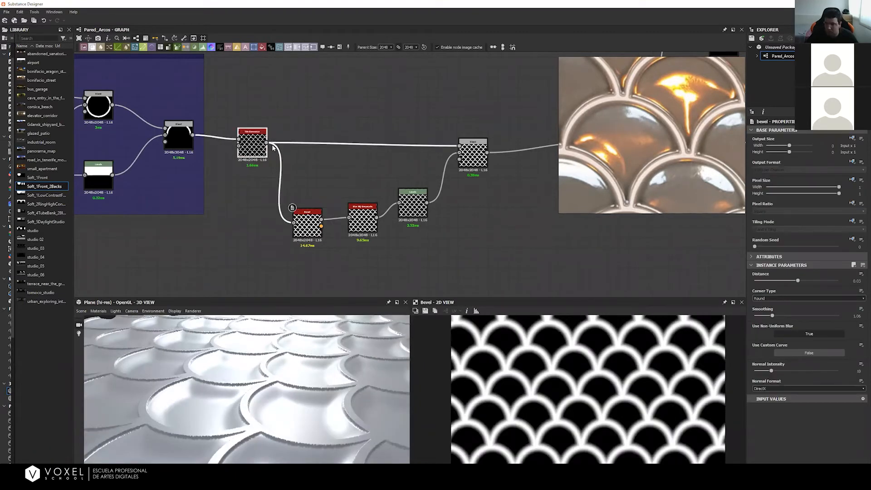
{"action": "left_click", "coordinate": [252, 144]}
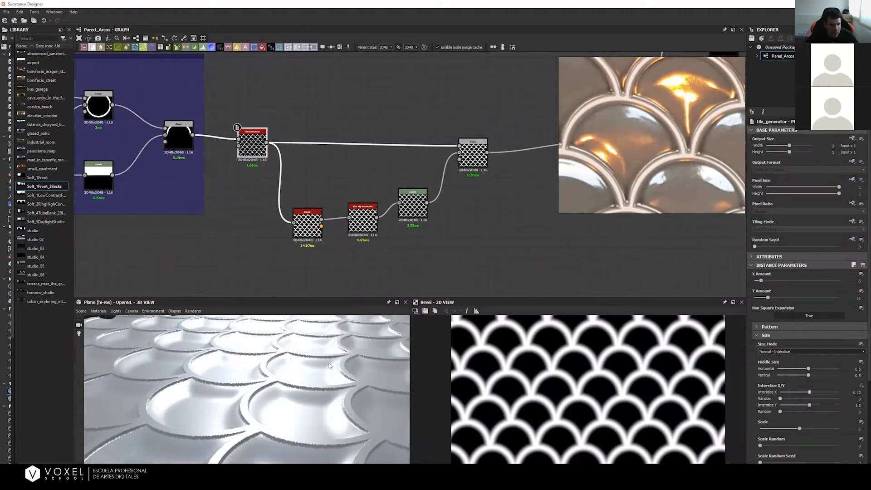
{"action": "left_click_drag", "start_coordinate": [308, 232], "coordinate": [304, 231]}
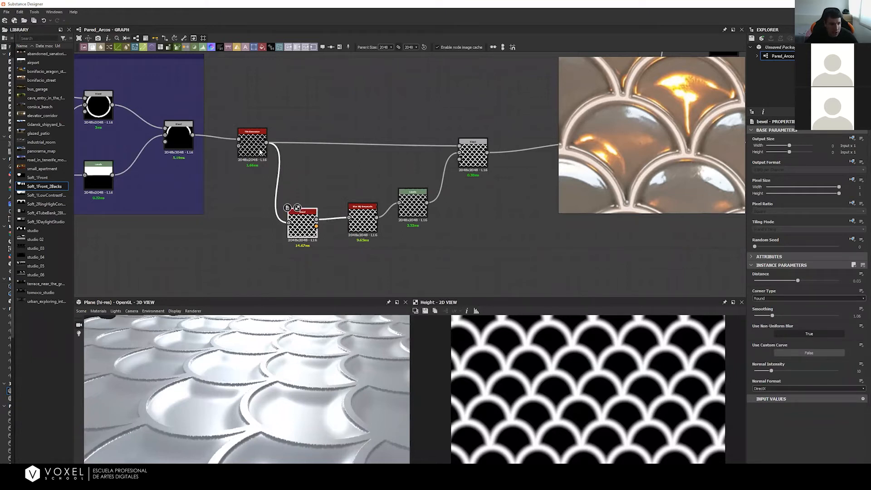
Step: Try a Distance node on the Tile Generator's output with a maximum distance of about 3, and delete it
{"action": "key", "text": "space"}
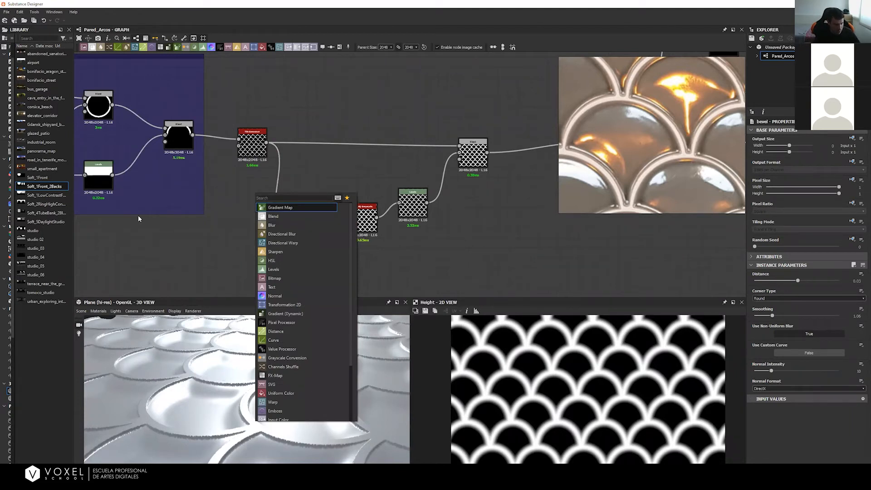
{"action": "type", "text": "distance"}
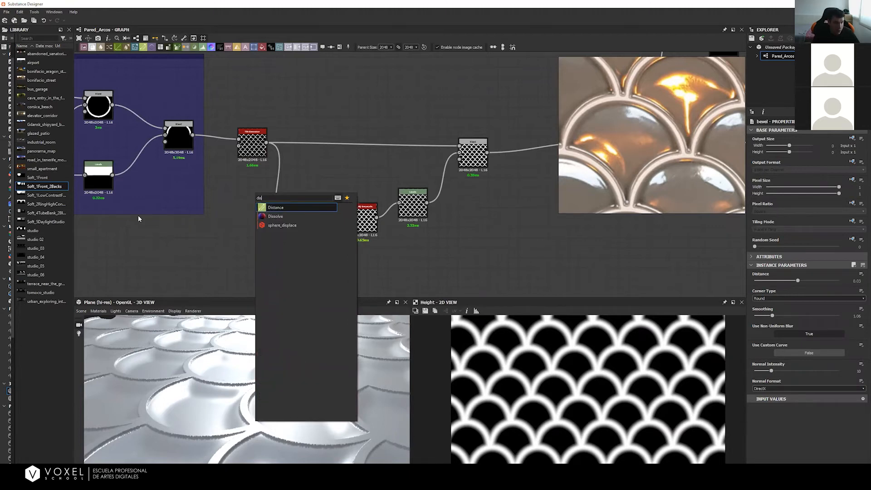
{"action": "key", "text": "Return"}
{"action": "left_click_drag", "start_coordinate": [266, 143], "coordinate": [247, 190]}
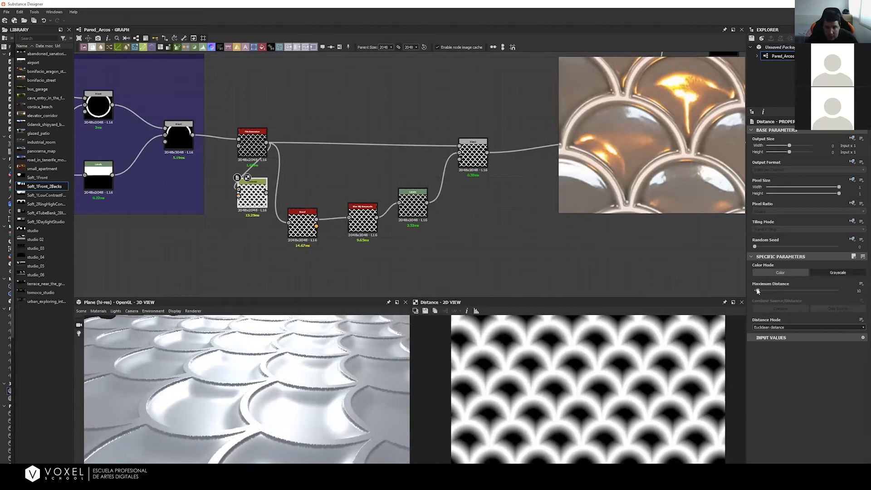
{"action": "left_click_drag", "start_coordinate": [757, 291], "coordinate": [755, 290]}
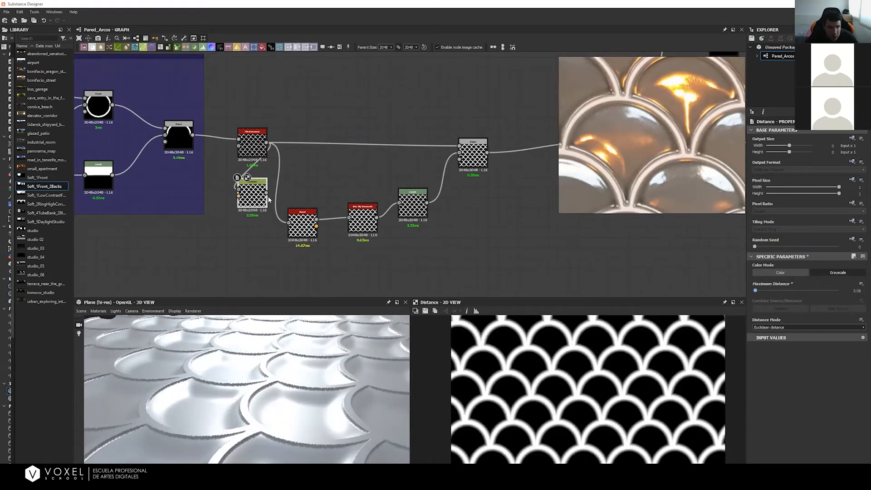
{"action": "key", "text": "Delete"}
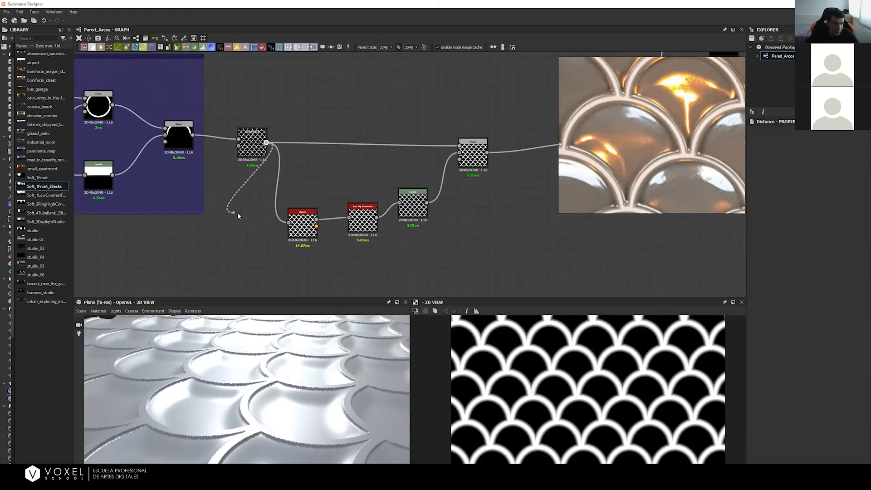
Step: Add a second Bevel node fed by the Tile Generator beside the existing one, and set its distance to 0.02
{"action": "left_click_drag", "start_coordinate": [266, 142], "coordinate": [235, 205]}
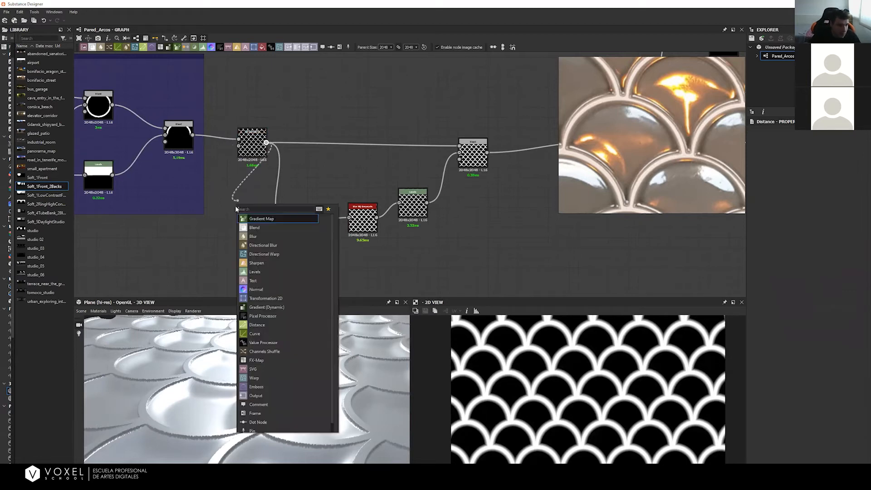
{"action": "key", "text": "Escape"}
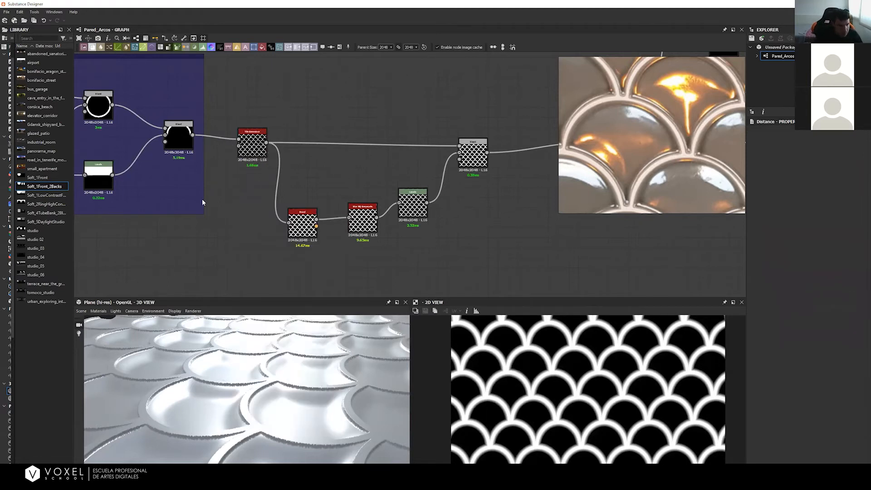
{"action": "key", "text": "space"}
{"action": "type", "text": "bevel"}
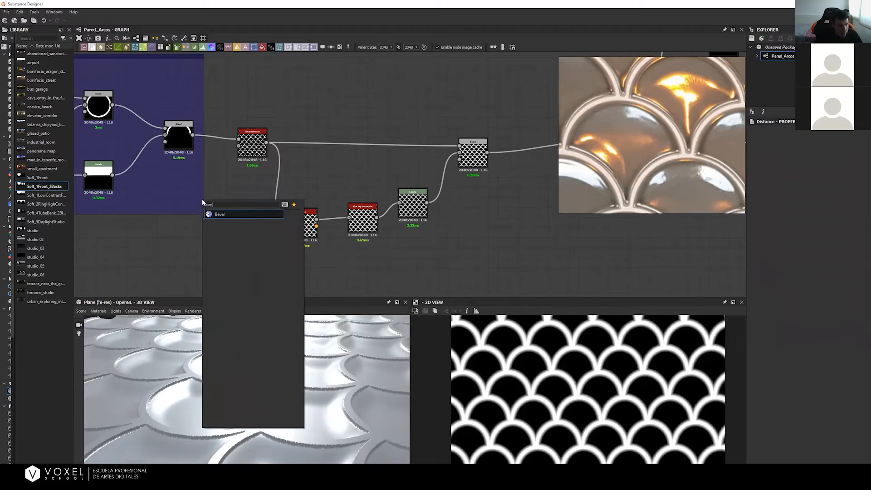
{"action": "key", "text": "Return"}
{"action": "left_click_drag", "start_coordinate": [197, 207], "coordinate": [259, 227]}
{"action": "left_click_drag", "start_coordinate": [266, 142], "coordinate": [247, 229]}
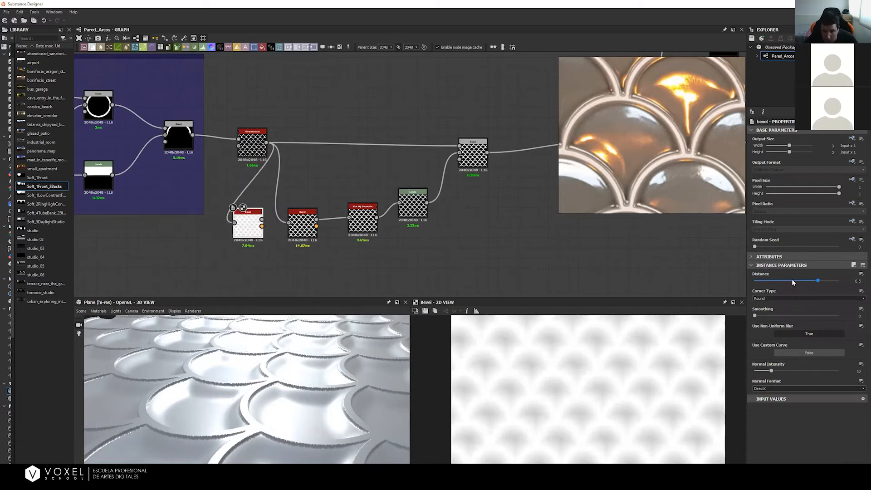
{"action": "mouse_move", "coordinate": [801, 280]}
{"action": "left_mouse_down"}
{"action": "mouse_move", "coordinate": [766, 282]}
{"action": "mouse_move", "coordinate": [818, 283]}
{"action": "mouse_move", "coordinate": [797, 284]}
{"action": "left_mouse_up"}
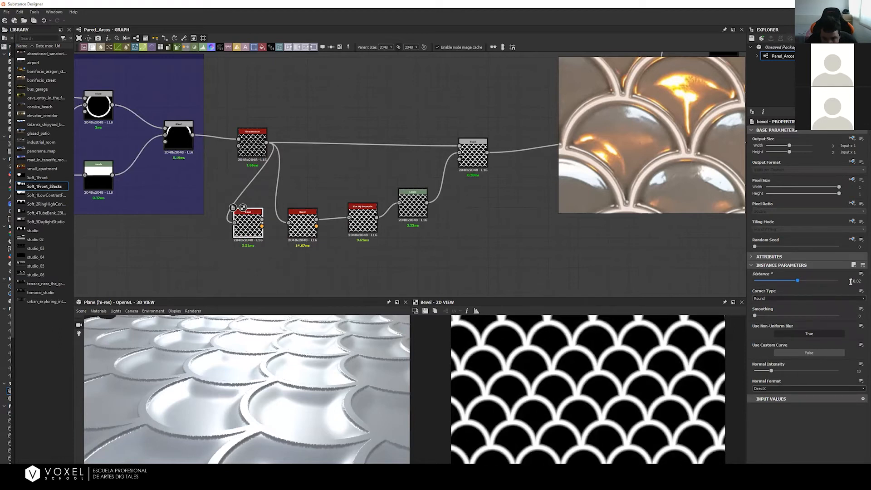
Step: Insert a Histogram Scan between the new Bevel and the existing Bevel, with position 0.26 and contrast about 0.9
{"action": "scroll", "coordinate": [586, 365], "scroll_direction": "up", "scroll_amount": 3}
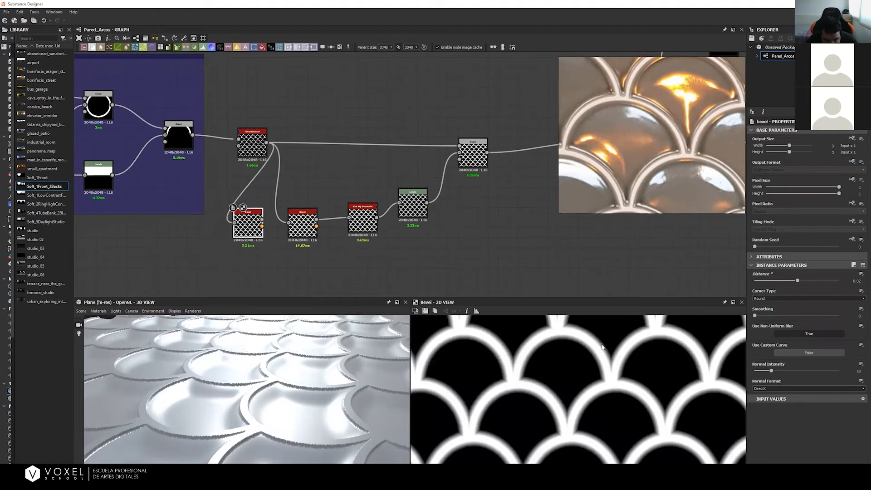
{"action": "left_click_drag", "start_coordinate": [302, 214], "coordinate": [322, 213]}
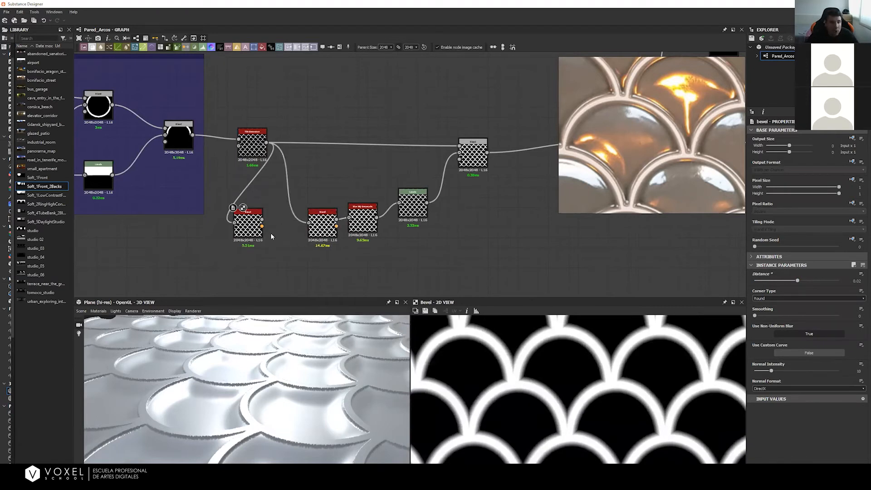
{"action": "key", "text": "space"}
{"action": "type", "text": "hist"}
{"action": "key", "text": "Down"}
{"action": "key", "text": "Return"}
{"action": "left_click_drag", "start_coordinate": [262, 232], "coordinate": [239, 232]}
{"action": "left_click", "coordinate": [284, 235]}
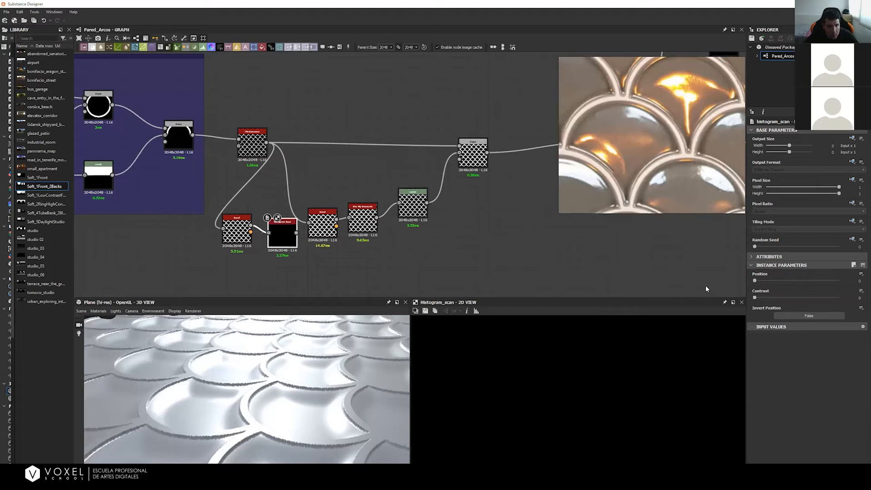
{"action": "left_click_drag", "start_coordinate": [755, 279], "coordinate": [824, 299]}
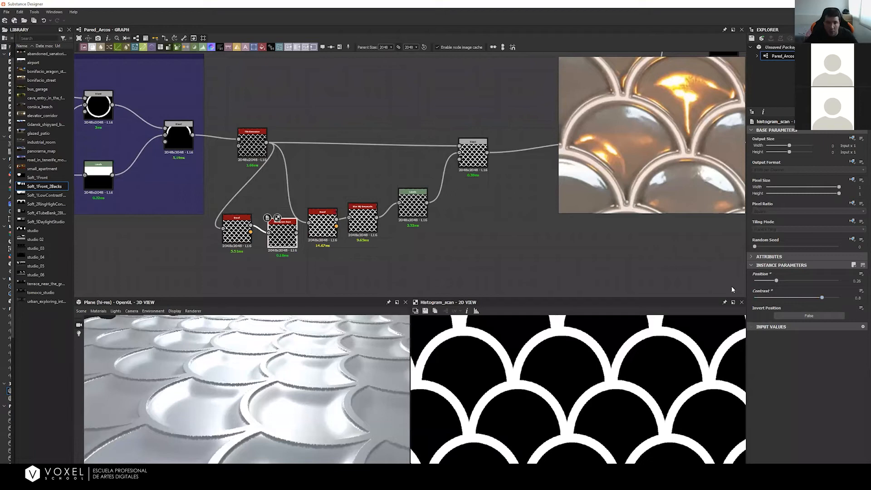
{"action": "mouse_move", "coordinate": [836, 298]}
{"action": "left_mouse_down"}
{"action": "mouse_move", "coordinate": [821, 298]}
{"action": "mouse_move", "coordinate": [830, 298]}
{"action": "left_mouse_up"}
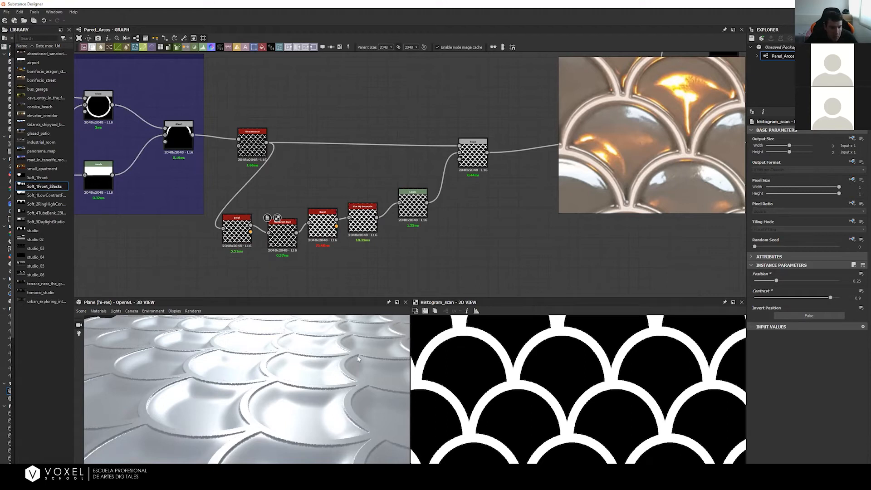
Step: Lower the white input level of the Levels node slightly and check the relief in the 3D view
{"action": "double_click", "coordinate": [413, 205]}
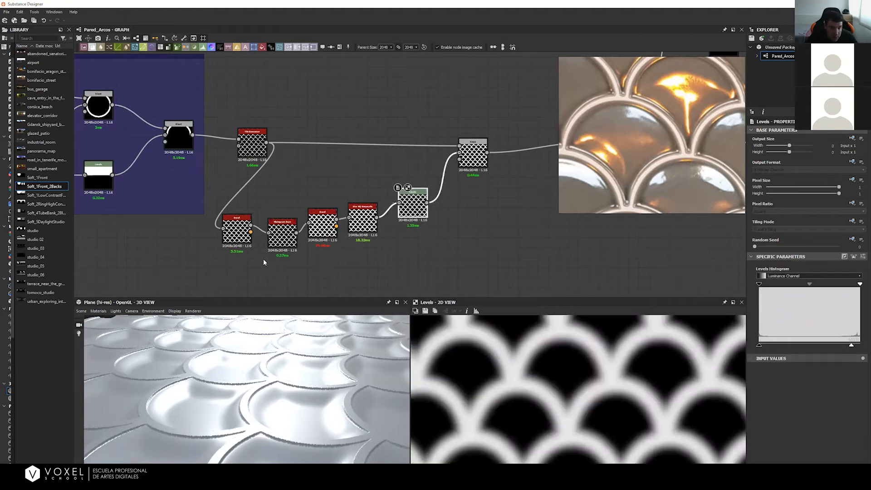
{"action": "left_click_drag", "start_coordinate": [859, 285], "coordinate": [847, 292]}
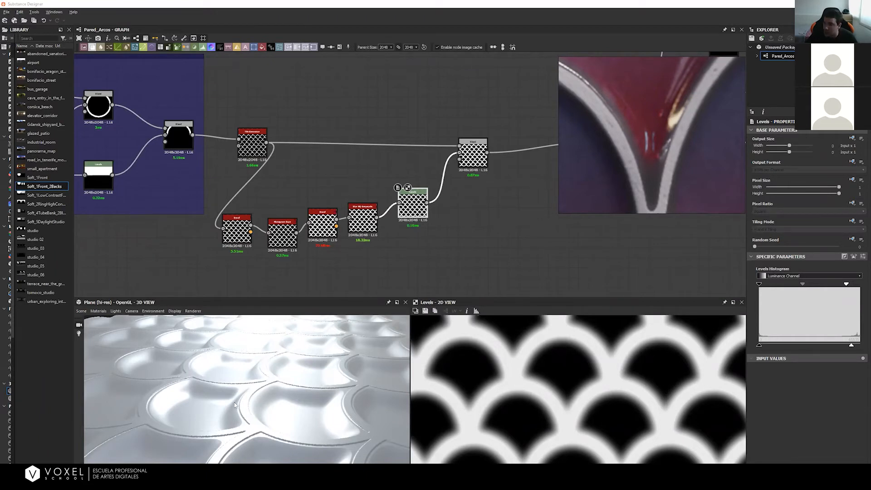
{"action": "left_click_drag", "start_coordinate": [274, 365], "coordinate": [323, 396]}
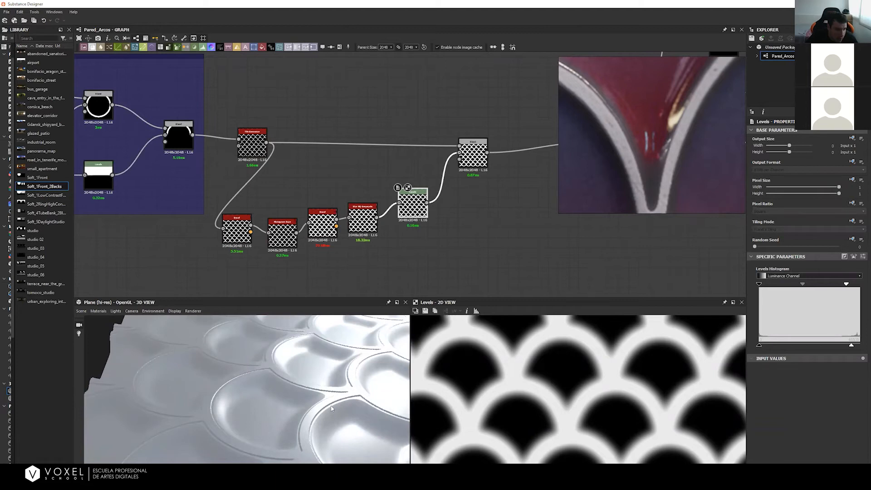
{"action": "left_click_drag", "start_coordinate": [322, 414], "coordinate": [287, 373]}
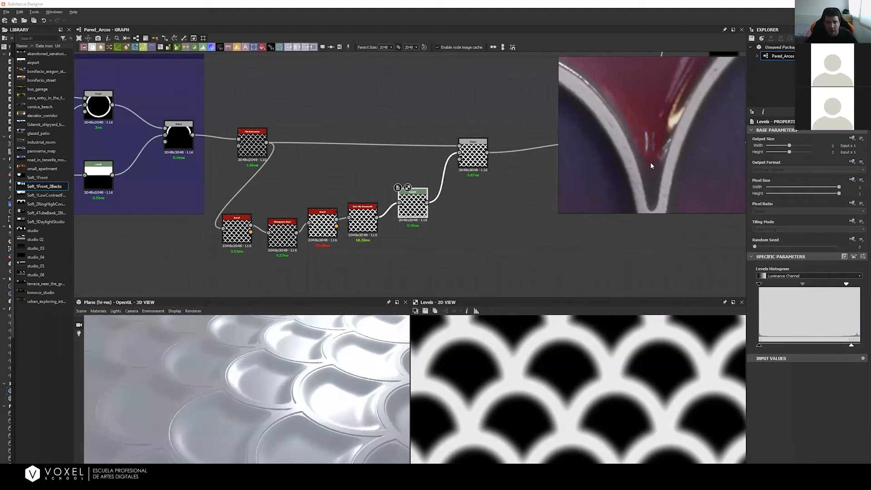
Step: Examine how neighbouring arches meet in the reference photos and compare those joints with the Tile Generator's pattern
{"action": "scroll", "coordinate": [650, 124], "scroll_direction": "down", "scroll_amount": 5}
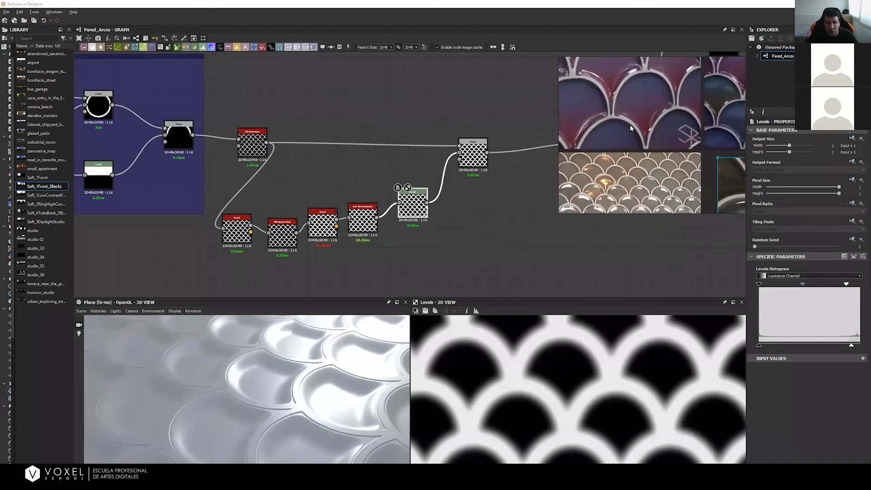
{"action": "scroll", "coordinate": [635, 172], "scroll_direction": "up", "scroll_amount": 5}
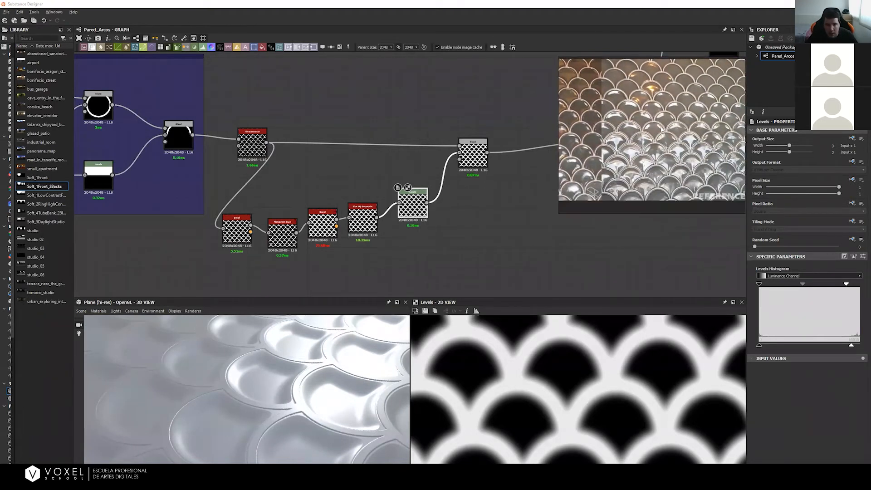
{"action": "scroll", "coordinate": [687, 113], "scroll_direction": "up", "scroll_amount": 6}
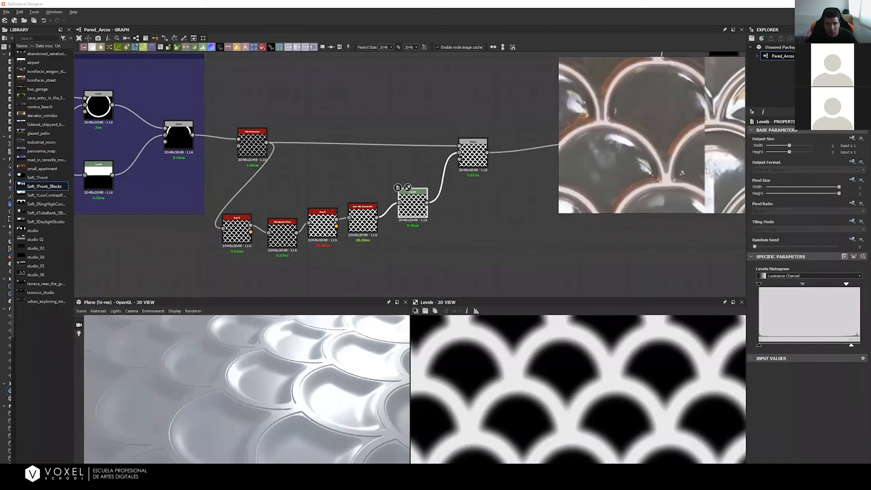
{"action": "middle_click_drag", "start_coordinate": [641, 145], "coordinate": [666, 226]}
{"action": "middle_click_drag", "start_coordinate": [662, 118], "coordinate": [661, 226]}
{"action": "mouse_move", "coordinate": [676, 77]}
{"action": "middle_mouse_down"}
{"action": "mouse_move", "coordinate": [693, 167]}
{"action": "mouse_move", "coordinate": [632, 179]}
{"action": "middle_mouse_up"}
{"action": "middle_click_drag", "start_coordinate": [726, 75], "coordinate": [631, 101]}
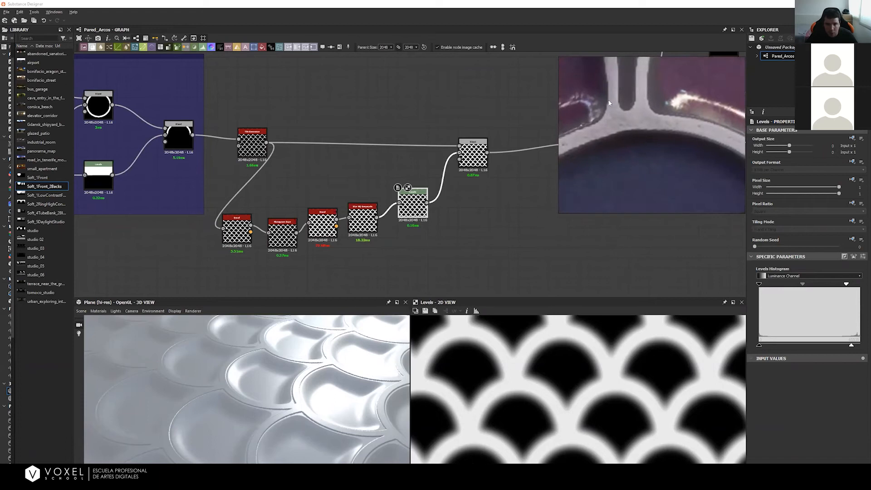
{"action": "left_click", "coordinate": [255, 146]}
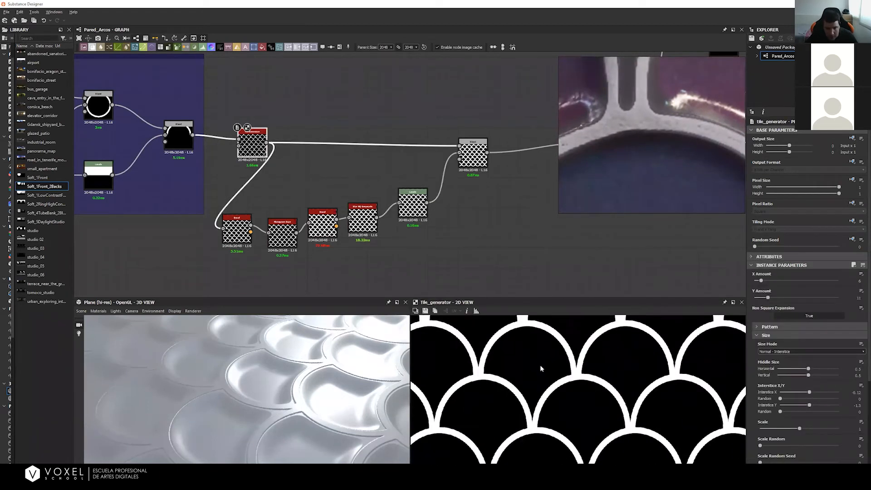
{"action": "scroll", "coordinate": [612, 380], "scroll_direction": "up", "scroll_amount": 3}
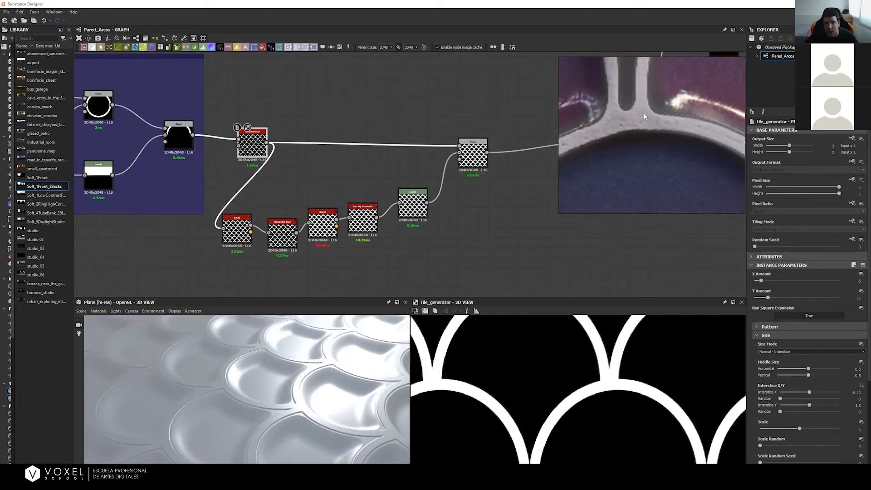
{"action": "scroll", "coordinate": [643, 119], "scroll_direction": "down", "scroll_amount": 5}
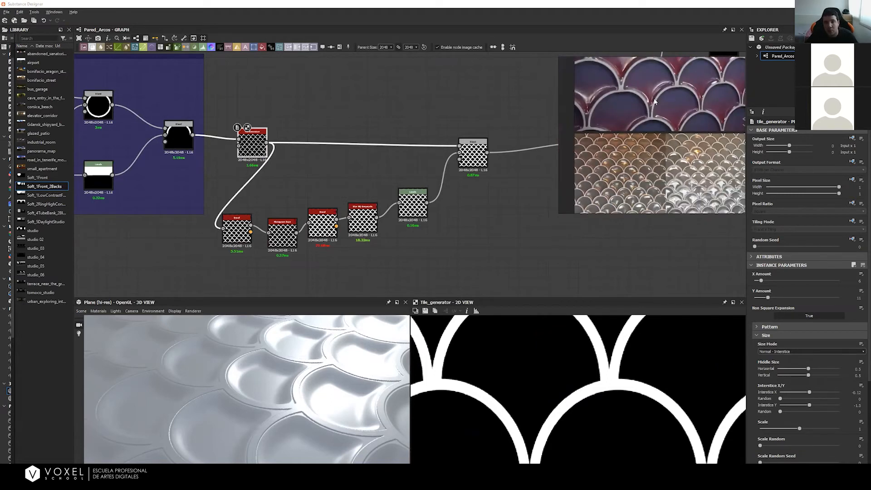
{"action": "scroll", "coordinate": [630, 99], "scroll_direction": "up", "scroll_amount": 2}
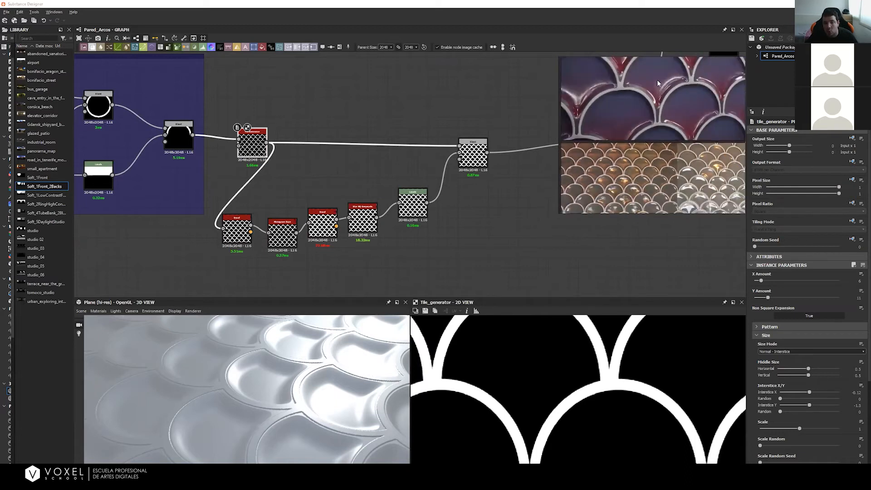
Step: Move the Tile Generator node slightly and set its Interstice X random value to 0.48
{"action": "left_click_drag", "start_coordinate": [254, 145], "coordinate": [244, 144]}
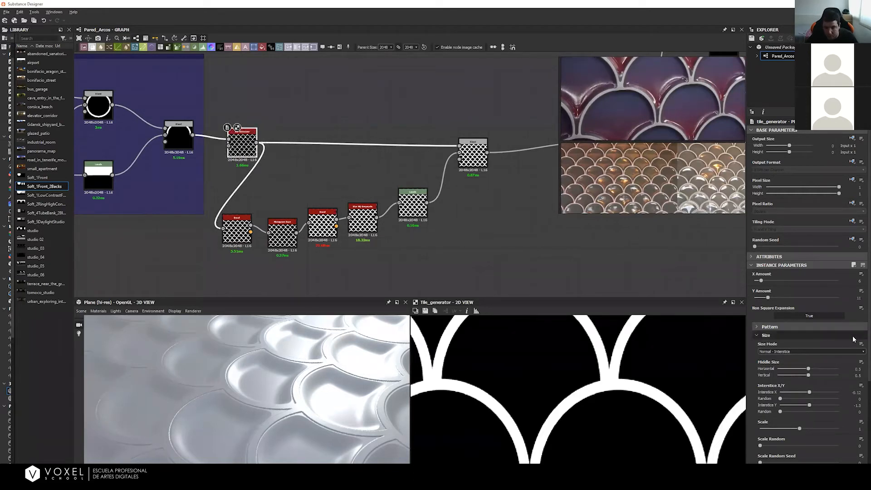
{"action": "scroll", "coordinate": [855, 372], "scroll_direction": "down", "scroll_amount": 3}
{"action": "left_click_drag", "start_coordinate": [859, 397], "coordinate": [859, 403]}
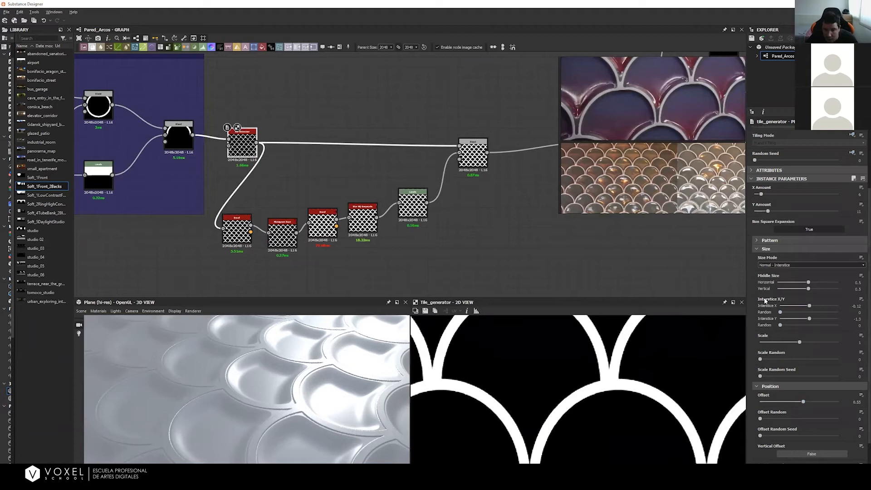
{"action": "left_click_drag", "start_coordinate": [781, 312], "coordinate": [799, 312]}
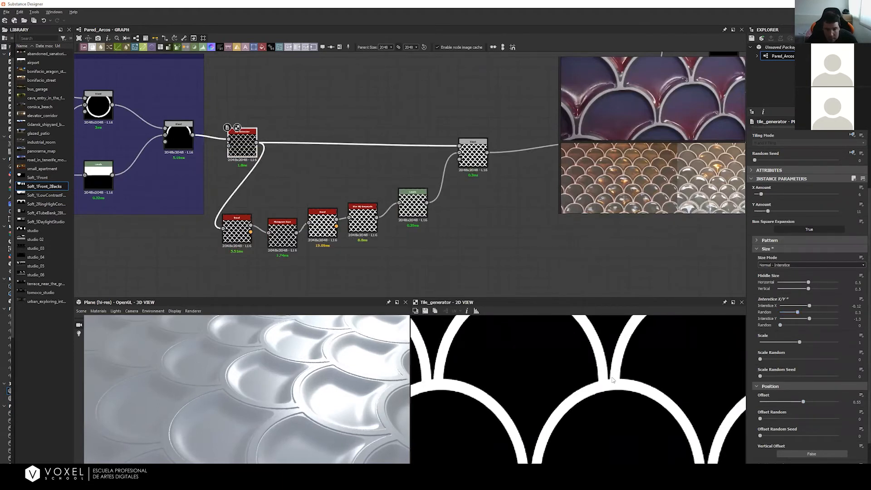
{"action": "middle_click_drag", "start_coordinate": [622, 376], "coordinate": [587, 356]}
{"action": "scroll", "coordinate": [587, 355], "scroll_direction": "down", "scroll_amount": 3}
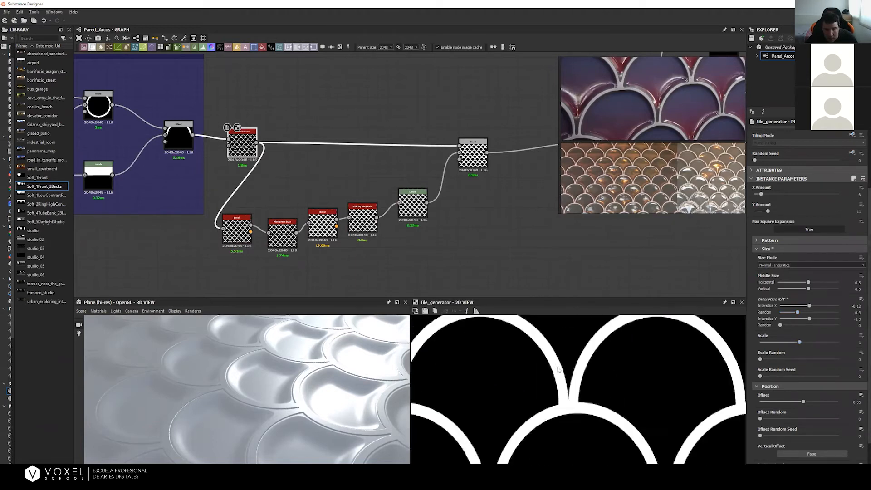
{"action": "scroll", "coordinate": [530, 384], "scroll_direction": "up", "scroll_amount": 1}
{"action": "left_click_drag", "start_coordinate": [599, 366], "coordinate": [614, 332], "text": "ctrl"}
{"action": "middle_click_drag", "start_coordinate": [615, 332], "coordinate": [658, 323]}
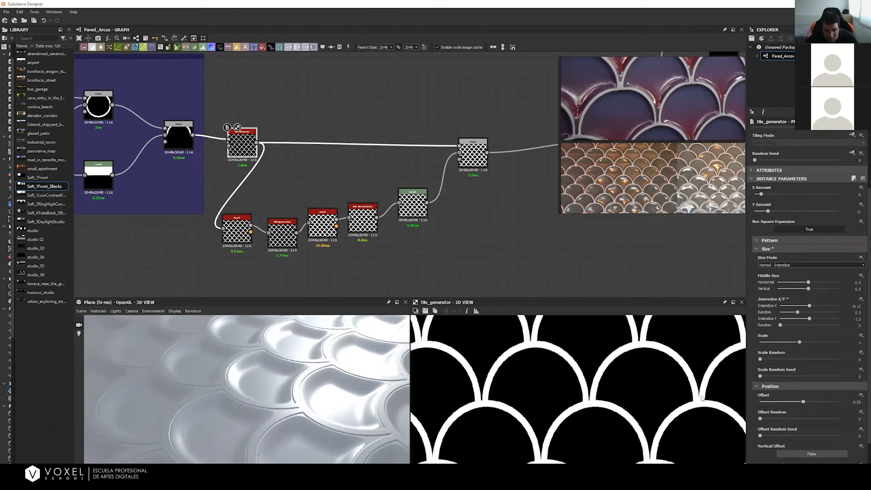
{"action": "middle_click_drag", "start_coordinate": [608, 400], "coordinate": [701, 363]}
{"action": "mouse_move", "coordinate": [797, 312]}
{"action": "left_mouse_down"}
{"action": "mouse_move", "coordinate": [790, 313]}
{"action": "mouse_move", "coordinate": [809, 312]}
{"action": "left_mouse_up"}
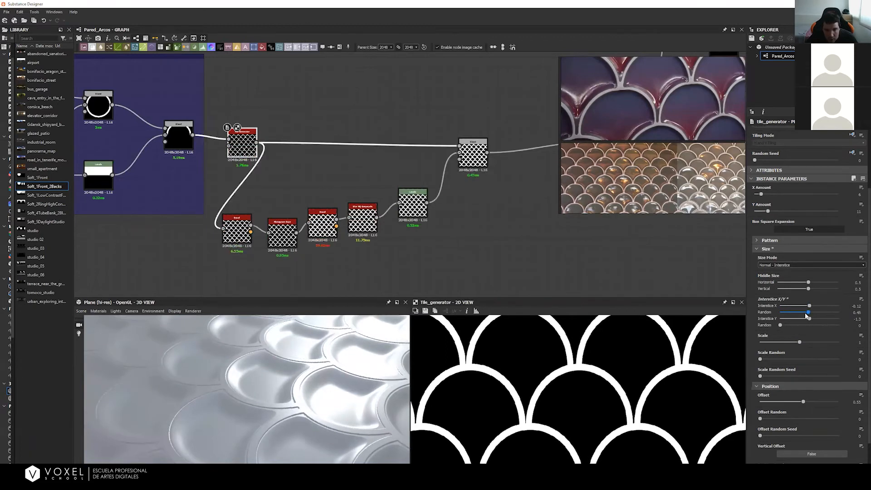
Step: Try adding a Blur HQ Grayscale node beside the Tile Generator, and delete it
{"action": "key", "text": "space"}
{"action": "type", "text": "blur"}
{"action": "key", "text": "Down"}
{"action": "key", "text": "Down"}
{"action": "key", "text": "Down"}
{"action": "key", "text": "Up"}
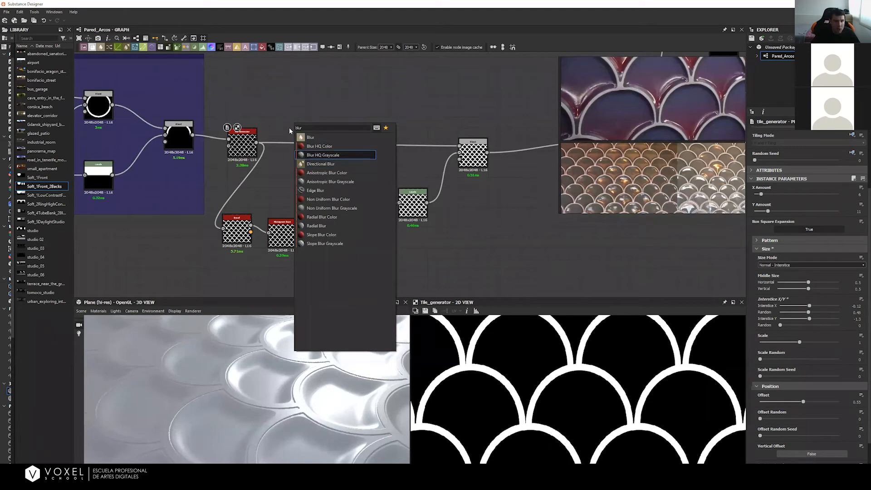
{"action": "key", "text": "Return"}
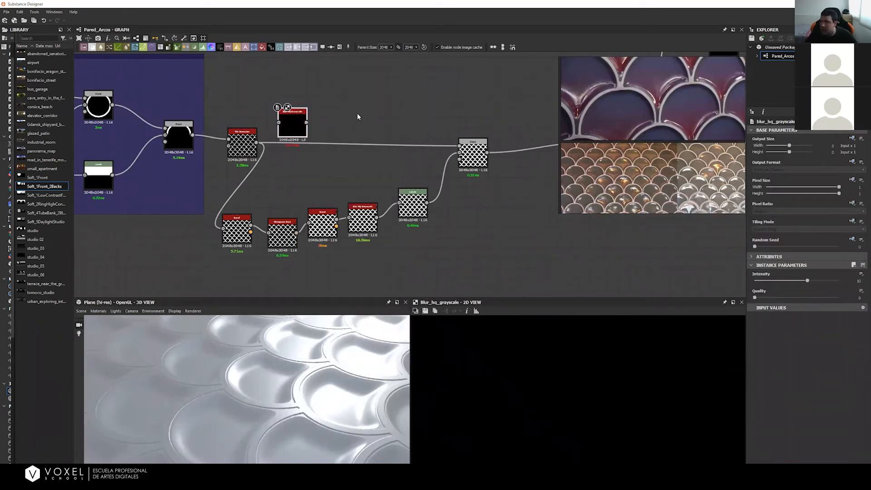
{"action": "key", "text": "Delete"}
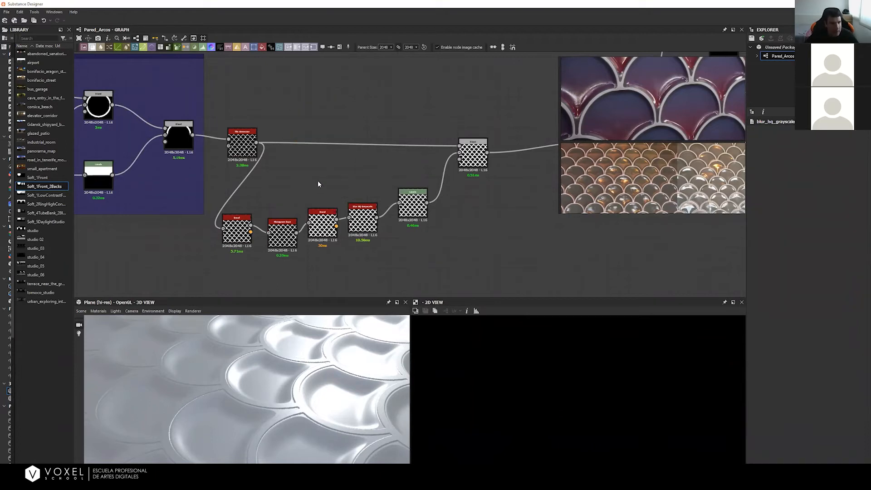
Step: Review the Tile Generator's amount, size and position parameters
{"action": "middle_click_drag", "start_coordinate": [247, 143], "coordinate": [329, 151]}
{"action": "double_click", "coordinate": [330, 153]}
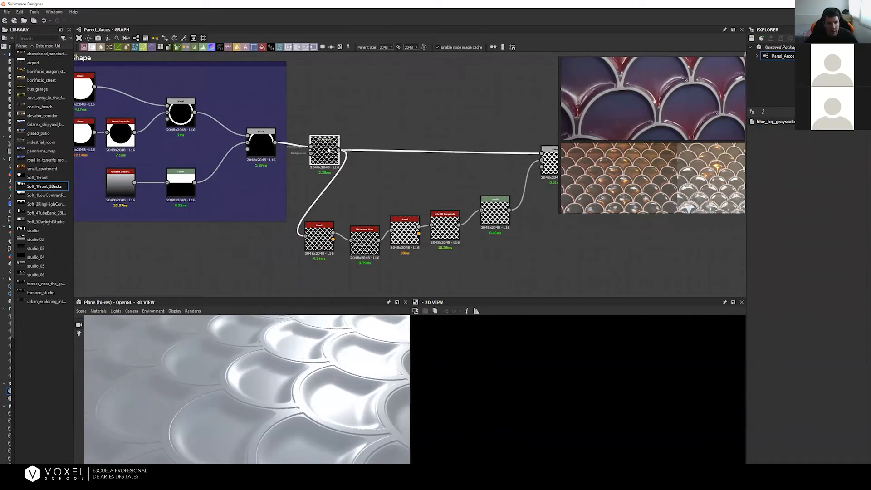
{"action": "scroll", "coordinate": [860, 283], "scroll_direction": "down", "scroll_amount": 5}
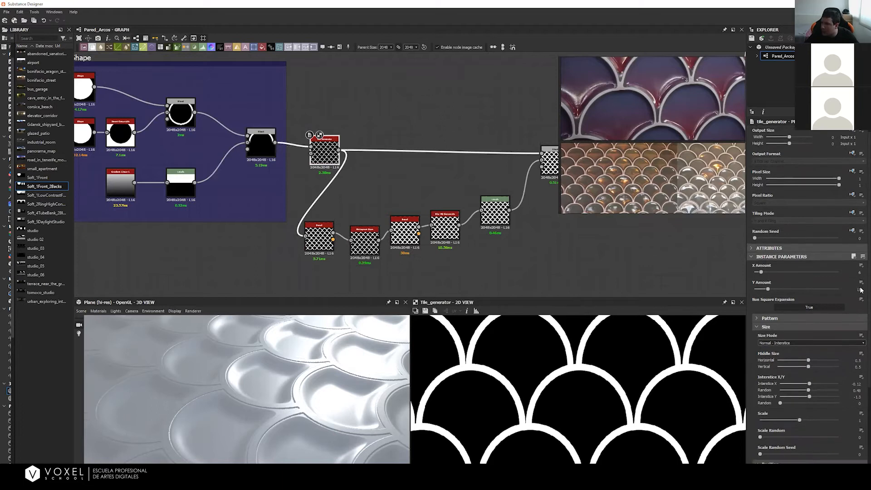
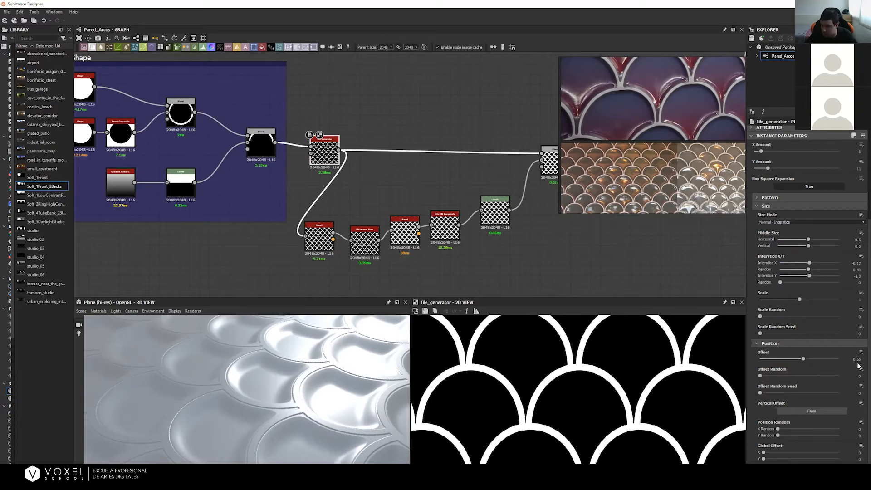
Step: Try a smoothing of 0.28 on the first Bevel, revert it, and check the node's distance value
{"action": "left_click_drag", "start_coordinate": [327, 238], "coordinate": [323, 243]}
{"action": "double_click", "coordinate": [323, 243]}
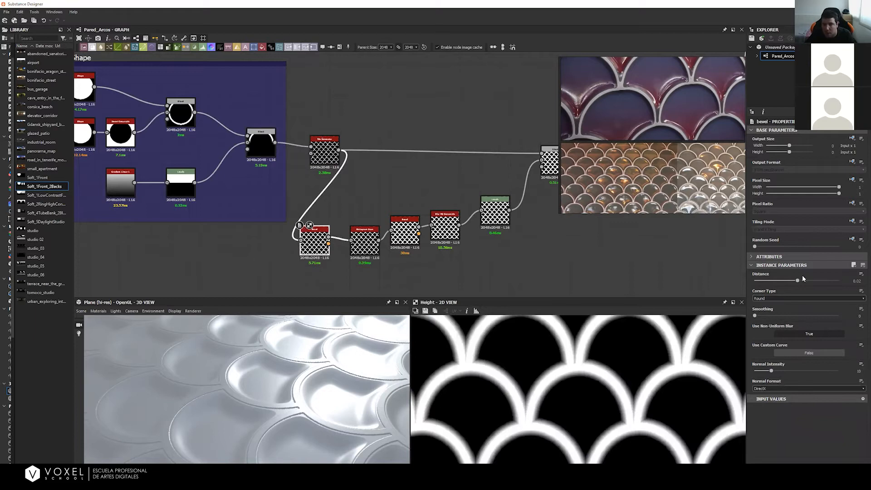
{"action": "left_click_drag", "start_coordinate": [802, 315], "coordinate": [755, 316]}
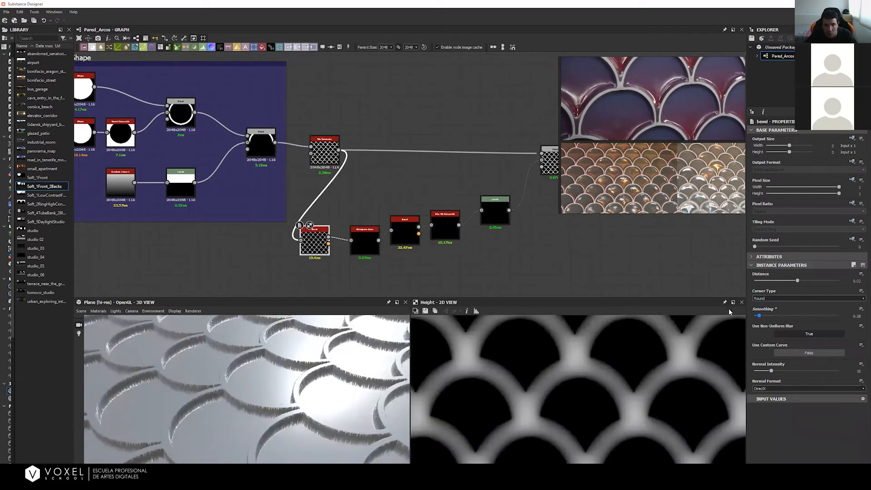
{"action": "left_click", "coordinate": [852, 281]}
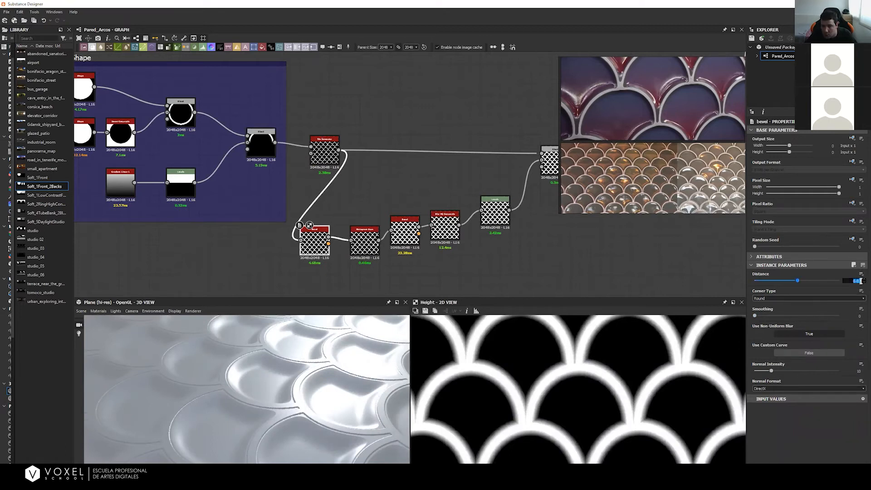
Step: Check the Histogram Scan's settings and set the smoothing of the Bevel after it to 1
{"action": "left_click", "coordinate": [359, 246]}
{"action": "double_click", "coordinate": [360, 246]}
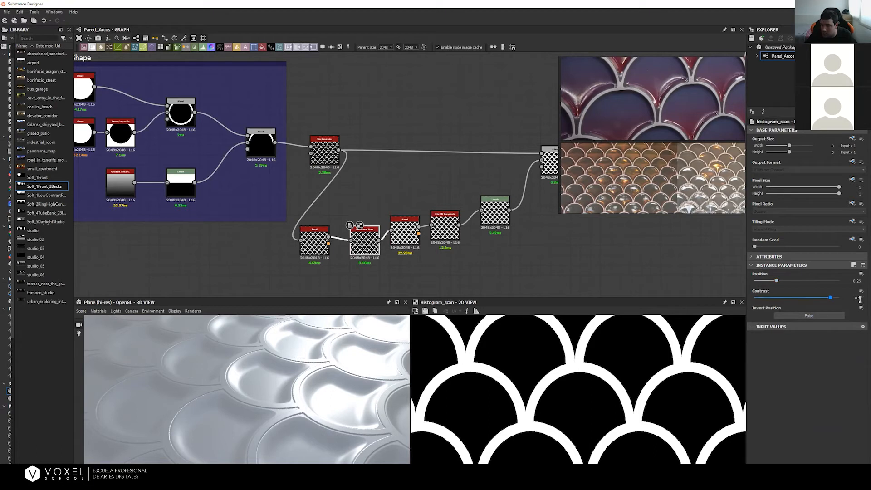
{"action": "double_click", "coordinate": [409, 235]}
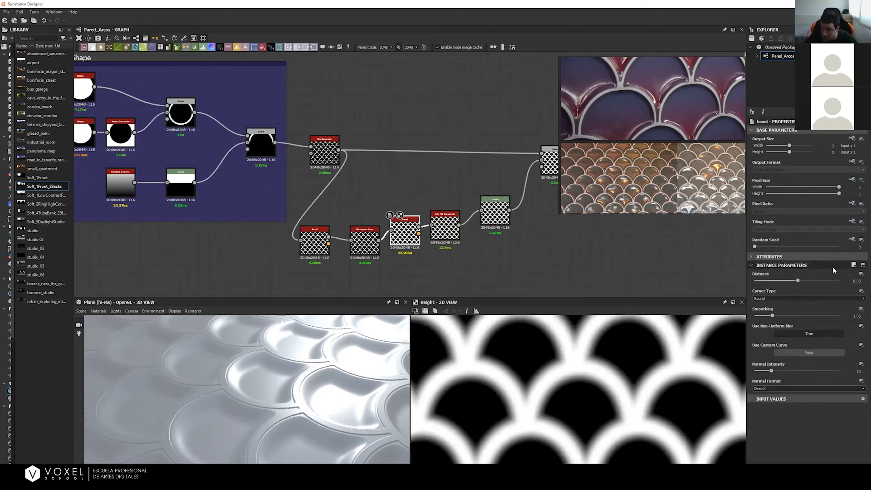
{"action": "left_click", "coordinate": [844, 316]}
{"action": "type", "text": "1"}
{"action": "key", "text": "Return"}
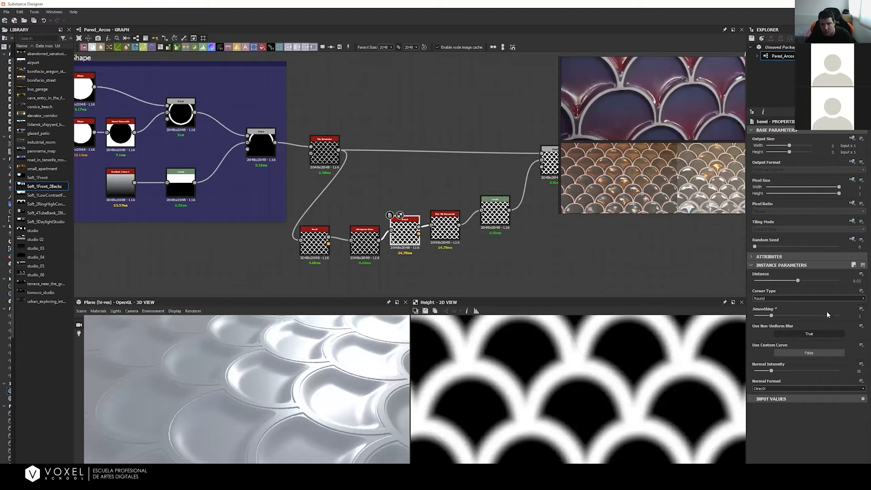
Step: Check the Blur HQ Grayscale's intensity and show the following Levels node's parameters as sliders instead of a histogram
{"action": "left_click", "coordinate": [454, 230]}
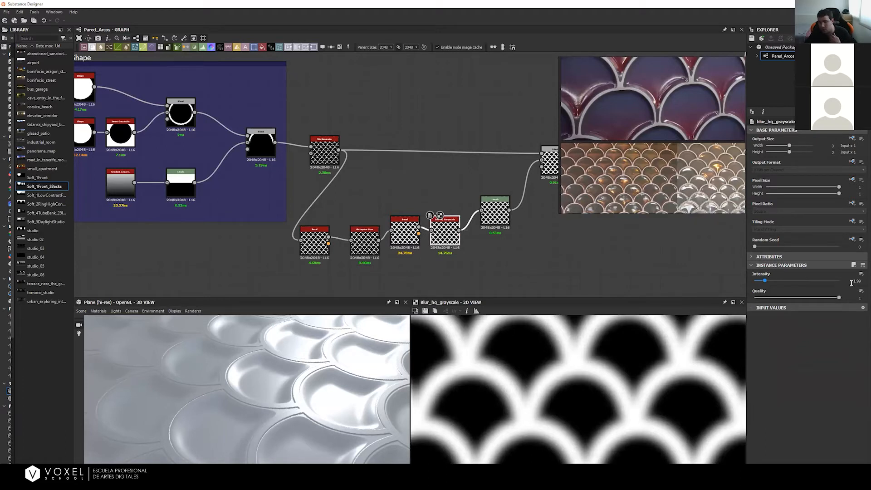
{"action": "double_click", "coordinate": [497, 216]}
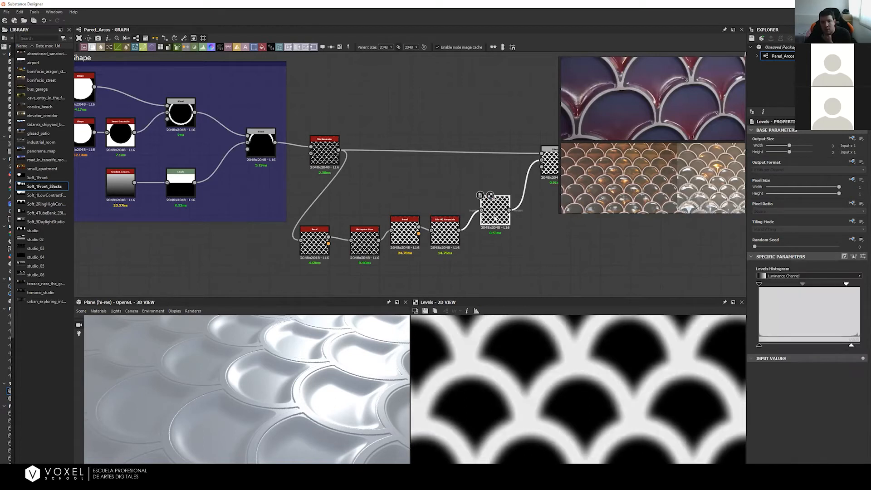
{"action": "left_click_drag", "start_coordinate": [495, 219], "coordinate": [495, 229]}
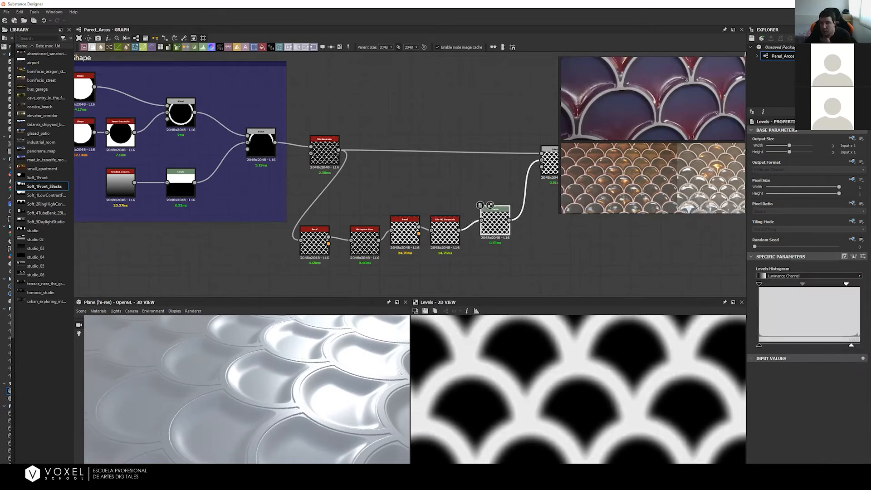
{"action": "left_click", "coordinate": [863, 257]}
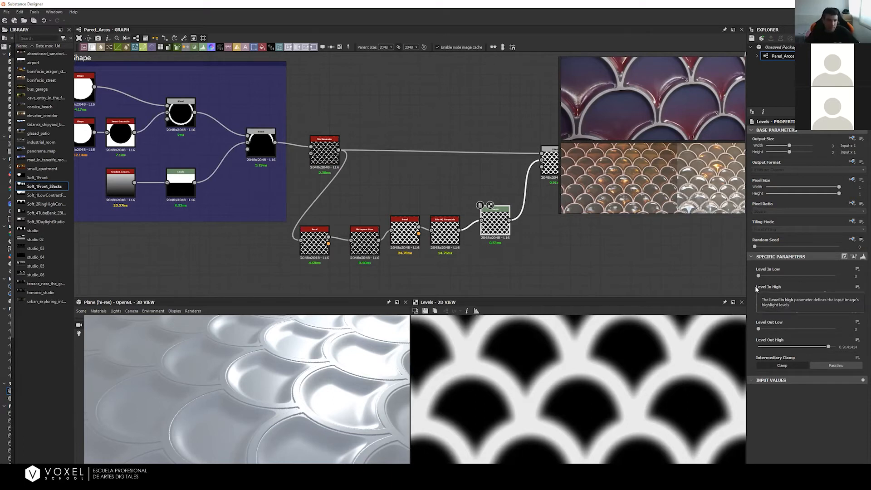
Step: Add a Blur HQ Grayscale node fed by the Tile Generator's output
{"action": "scroll", "coordinate": [418, 165], "scroll_direction": "up", "scroll_amount": 2}
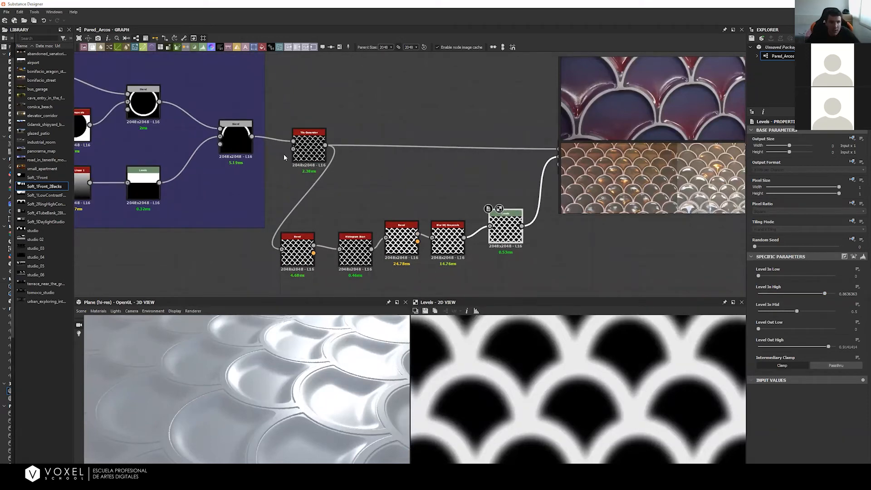
{"action": "key", "text": "space"}
{"action": "type", "text": "blur"}
{"action": "key", "text": "Down"}
{"action": "key", "text": "Down"}
{"action": "key", "text": "Return"}
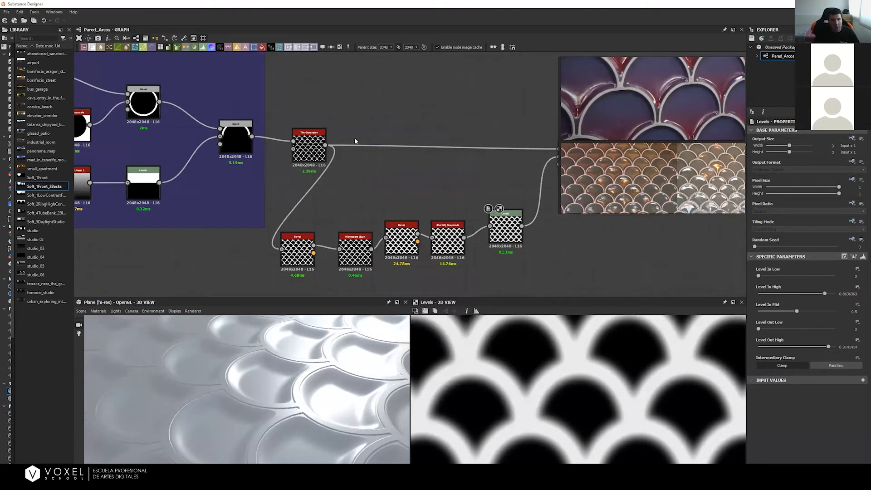
{"action": "left_click_drag", "start_coordinate": [327, 145], "coordinate": [363, 133]}
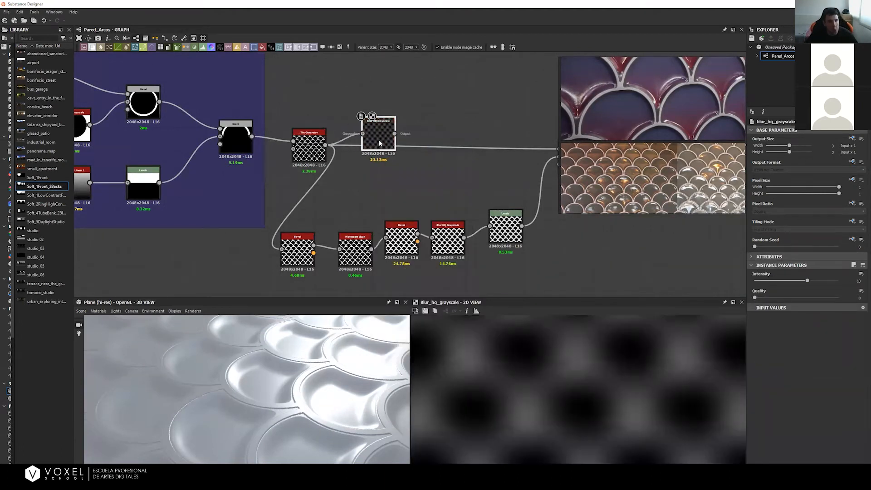
Step: Set the new Blur HQ Grayscale's quality to 1 and its intensity to about 1
{"action": "left_click_drag", "start_coordinate": [807, 280], "coordinate": [839, 297]}
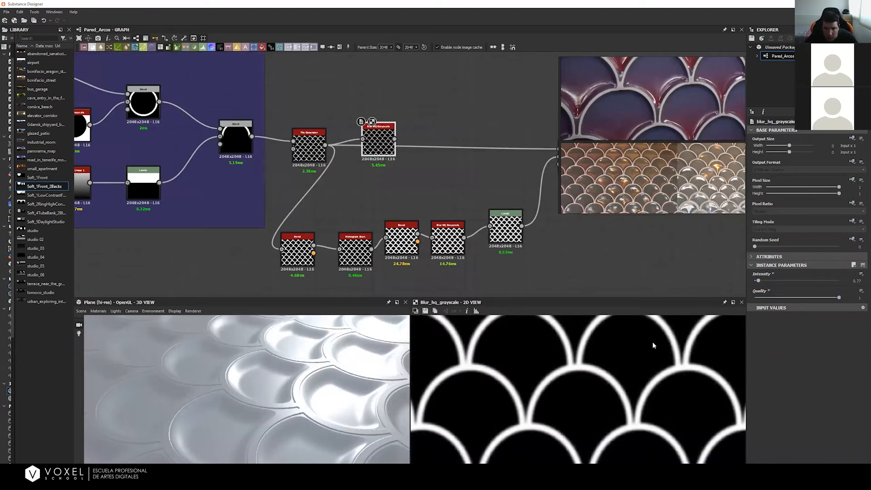
{"action": "scroll", "coordinate": [572, 363], "scroll_direction": "up", "scroll_amount": 3}
{"action": "left_click_drag", "start_coordinate": [757, 281], "coordinate": [760, 280]}
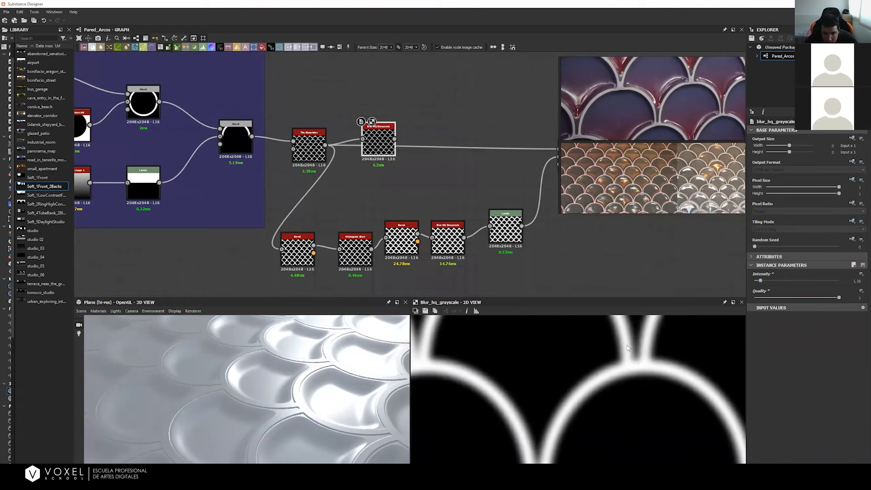
{"action": "left_click_drag", "start_coordinate": [760, 280], "coordinate": [759, 281]}
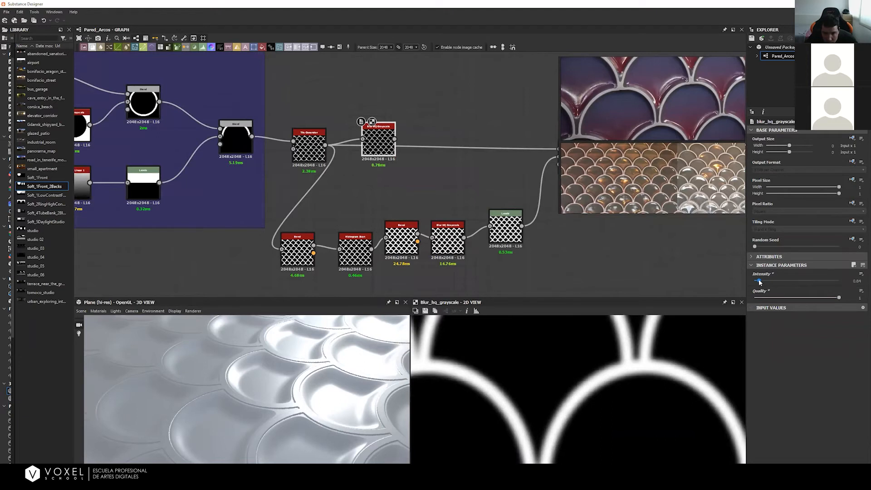
Step: Add a Histogram Scan node connected to the output of the new Blur HQ Grayscale
{"action": "key", "text": "space"}
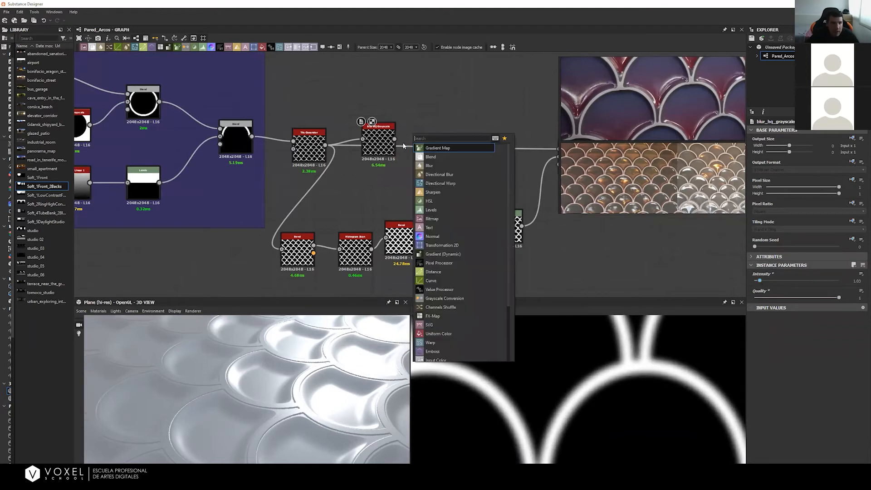
{"action": "type", "text": "hist"}
{"action": "key", "text": "Down"}
{"action": "key", "text": "Return"}
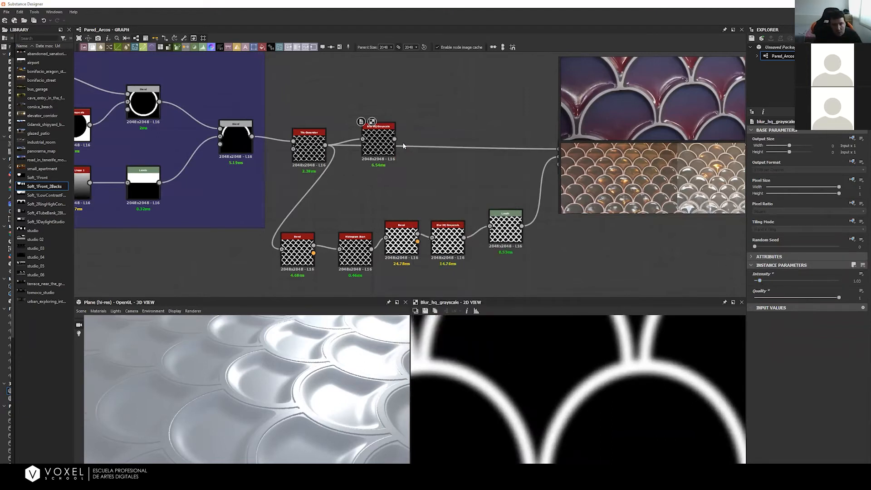
{"action": "left_click_drag", "start_coordinate": [408, 135], "coordinate": [431, 140]}
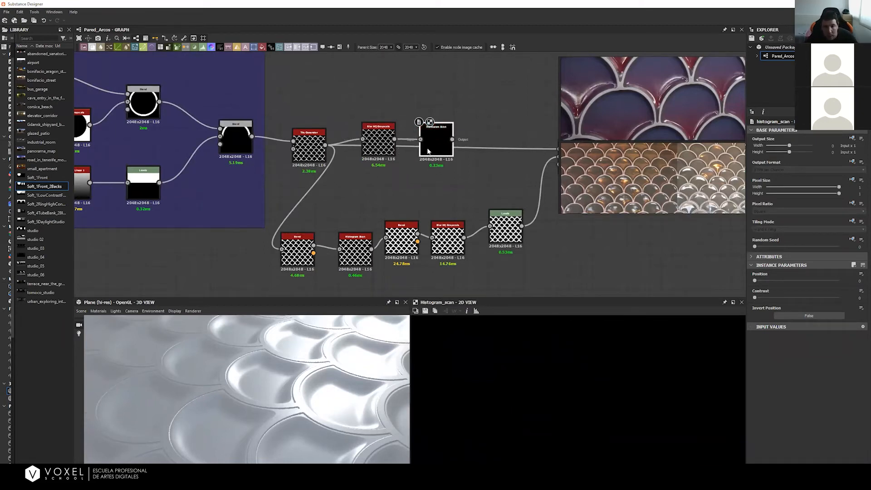
{"action": "left_click_drag", "start_coordinate": [435, 149], "coordinate": [435, 143]}
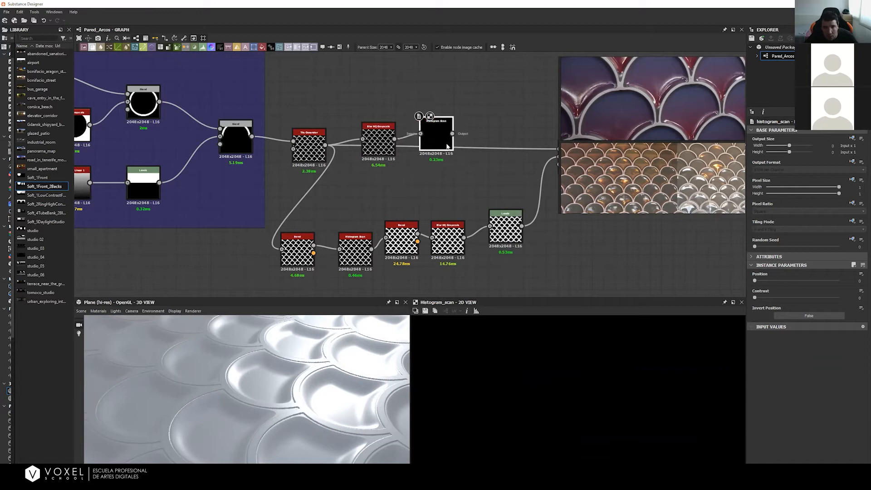
Step: Set the new Histogram Scan's position to 0.22 and contrast to 0.87, and inspect the junctions between the arches
{"action": "left_click_drag", "start_coordinate": [755, 281], "coordinate": [758, 282]}
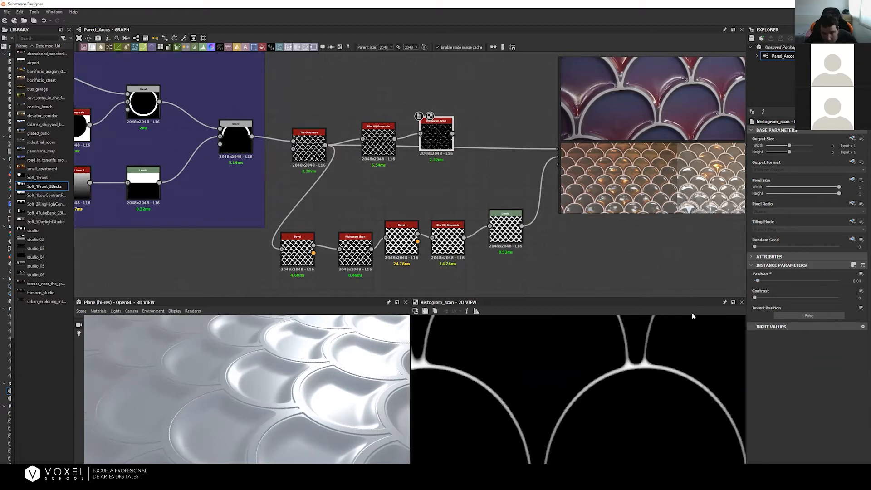
{"action": "left_click_drag", "start_coordinate": [758, 283], "coordinate": [829, 293]}
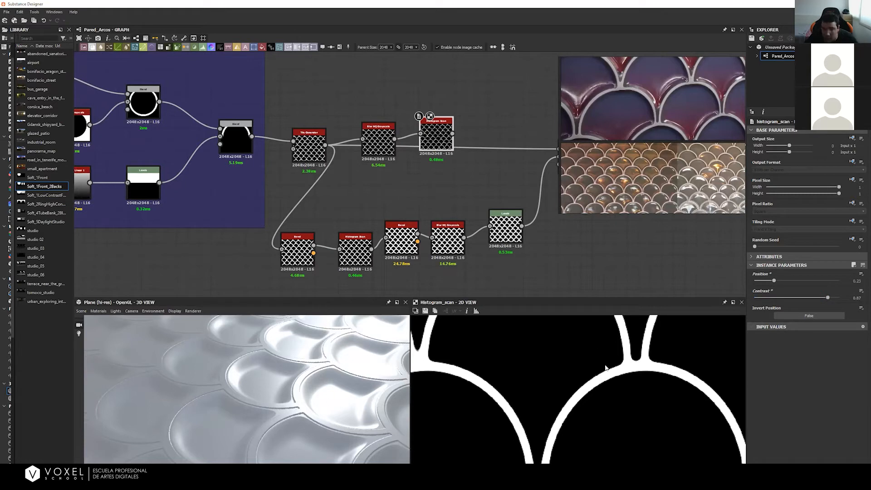
{"action": "scroll", "coordinate": [658, 373], "scroll_direction": "down", "scroll_amount": 5}
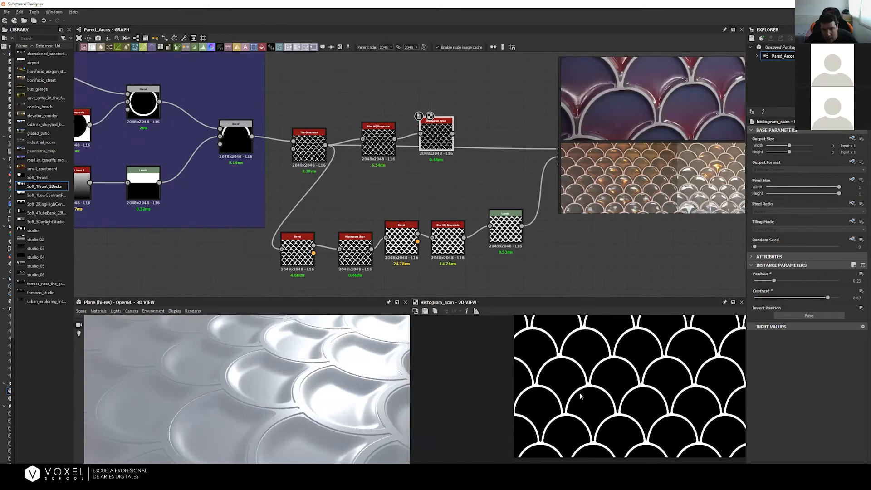
{"action": "scroll", "coordinate": [701, 346], "scroll_direction": "up", "scroll_amount": 2}
{"action": "middle_click_drag", "start_coordinate": [646, 348], "coordinate": [650, 369]}
{"action": "scroll", "coordinate": [650, 371], "scroll_direction": "up", "scroll_amount": 5}
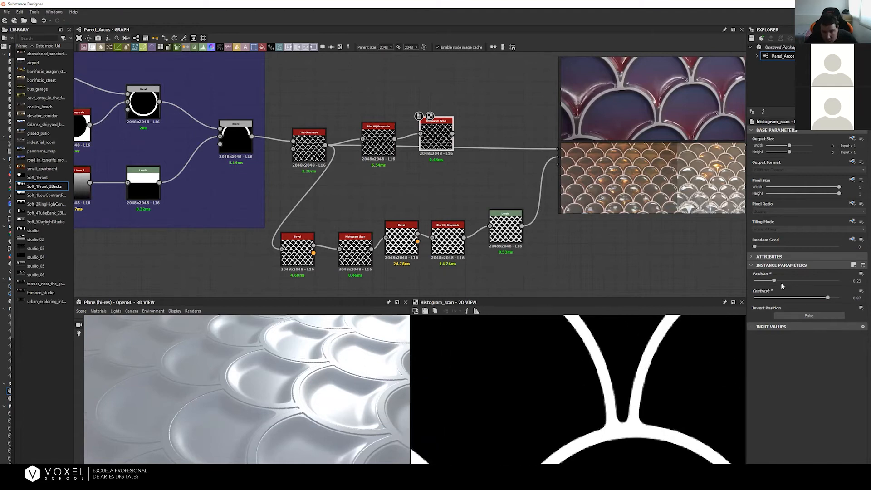
{"action": "scroll", "coordinate": [589, 372], "scroll_direction": "down", "scroll_amount": 6}
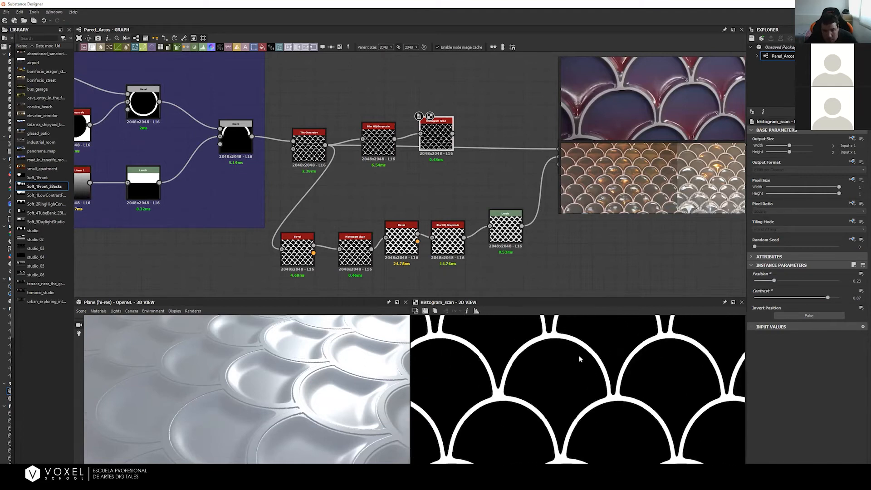
{"action": "scroll", "coordinate": [674, 356], "scroll_direction": "up", "scroll_amount": 4}
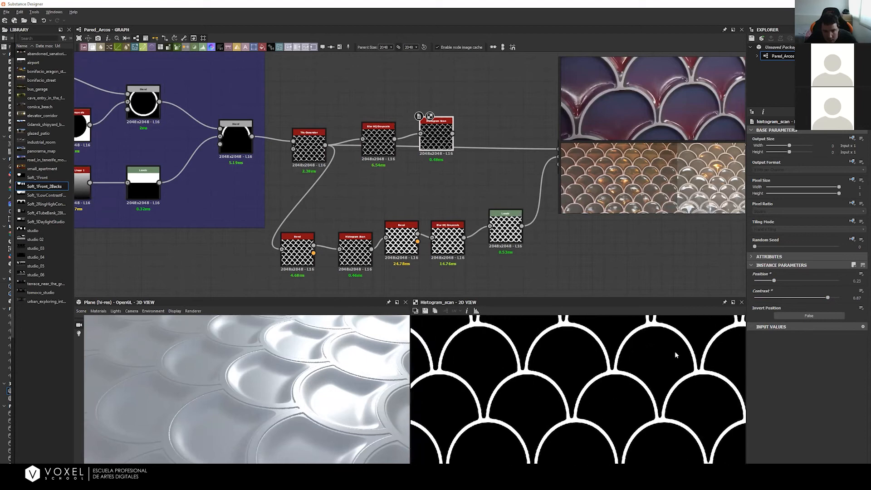
Step: Compare the arch thickness with the Tile Generator's output and set the Histogram Scan's position to 0.44
{"action": "double_click", "coordinate": [301, 158]}
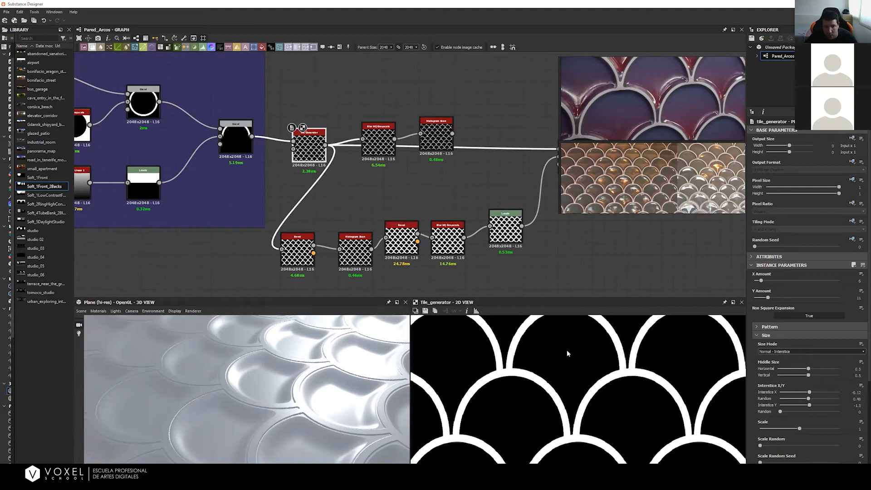
{"action": "double_click", "coordinate": [436, 136]}
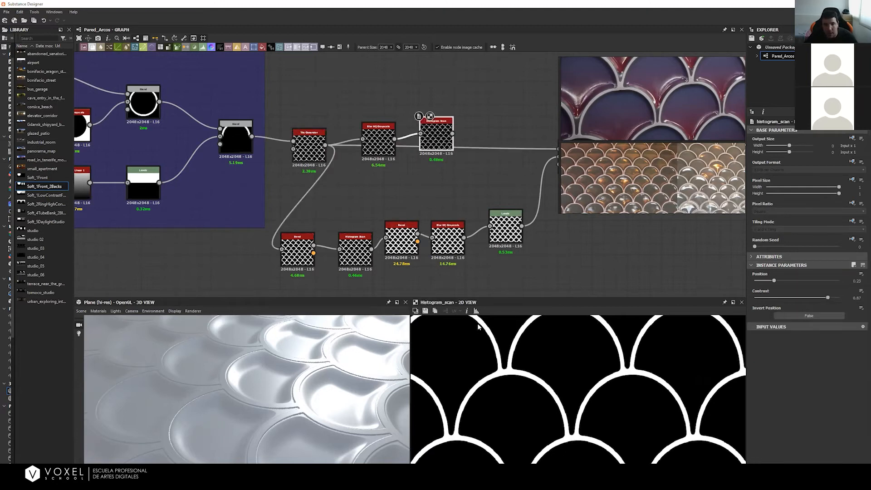
{"action": "left_click_drag", "start_coordinate": [774, 281], "coordinate": [792, 280]}
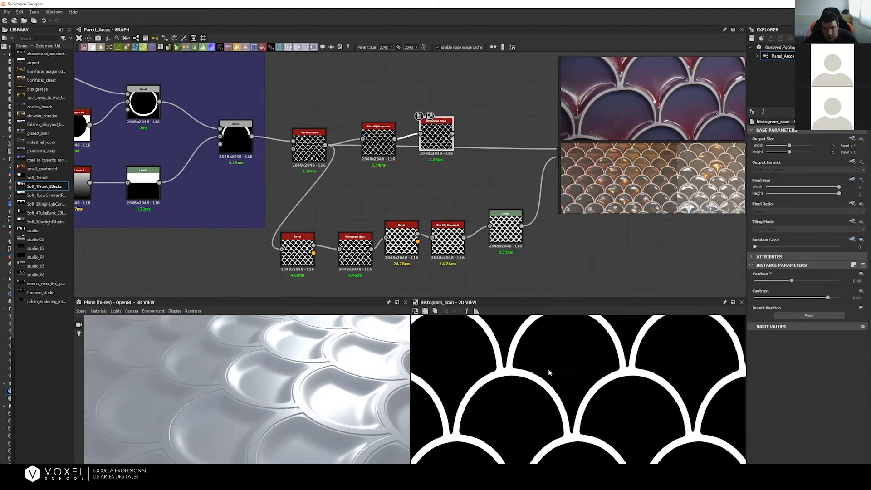
{"action": "scroll", "coordinate": [706, 344], "scroll_direction": "up", "scroll_amount": 3}
{"action": "scroll", "coordinate": [695, 341], "scroll_direction": "down", "scroll_amount": 5}
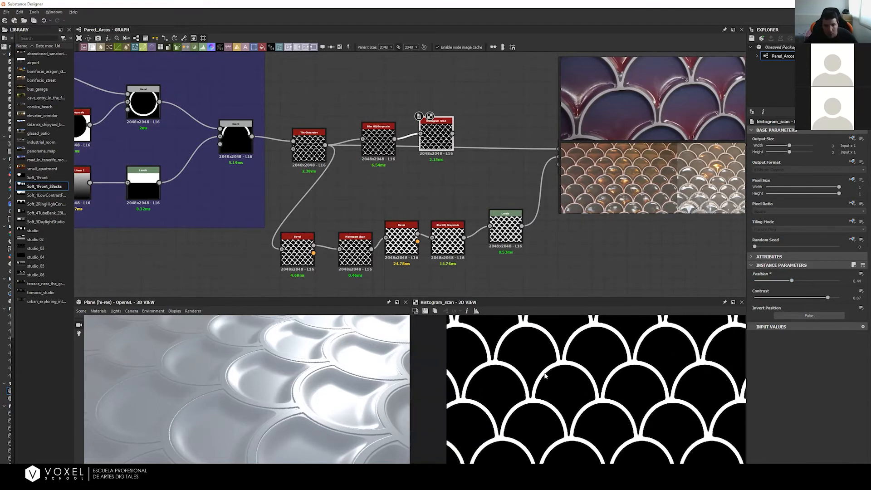
Step: Connect the new Histogram Scan to the Blend in place of the Tile Generator and reposition the Blend node
{"action": "middle_click_drag", "start_coordinate": [483, 149], "coordinate": [365, 186]}
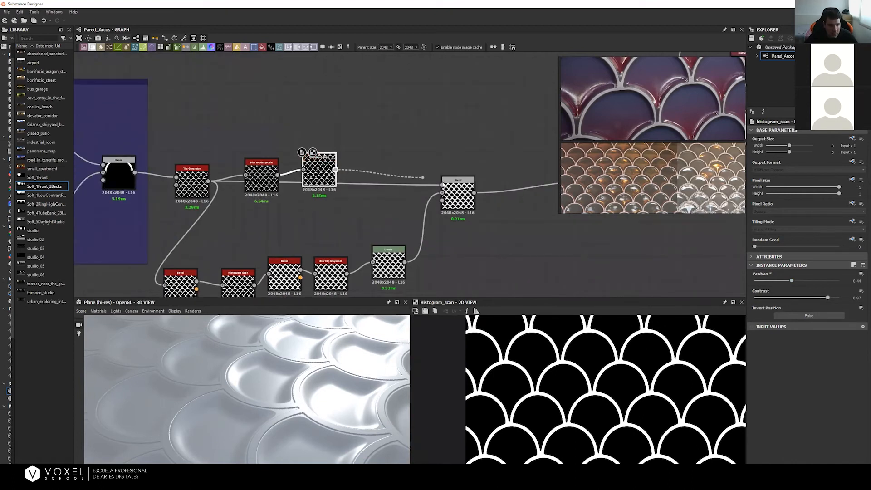
{"action": "scroll", "coordinate": [371, 400], "scroll_direction": "up", "scroll_amount": 3}
{"action": "left_click_drag", "start_coordinate": [346, 410], "coordinate": [230, 397]}
{"action": "scroll", "coordinate": [230, 396], "scroll_direction": "up", "scroll_amount": 3}
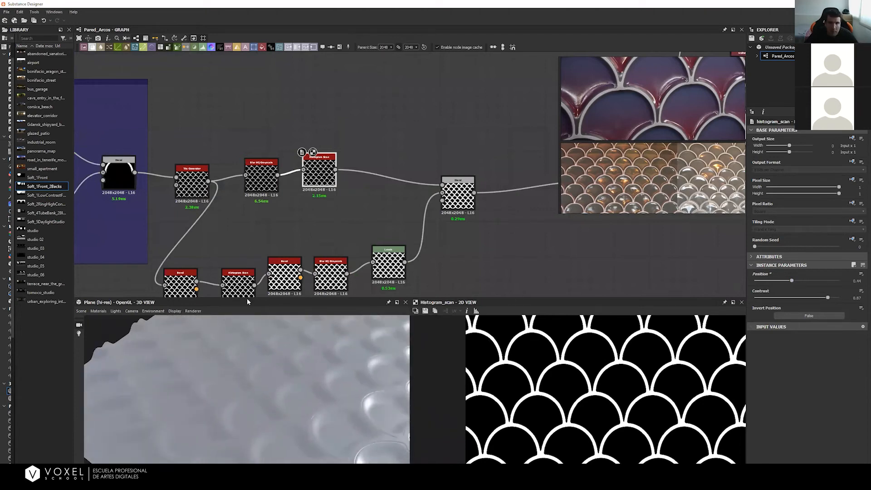
{"action": "left_click_drag", "start_coordinate": [298, 373], "coordinate": [325, 357]}
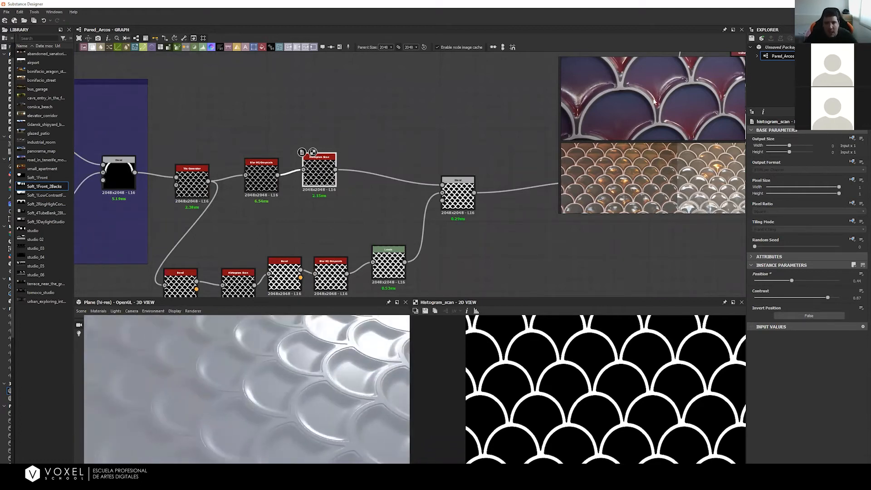
{"action": "middle_click_drag", "start_coordinate": [441, 230], "coordinate": [420, 242]}
{"action": "left_click_drag", "start_coordinate": [438, 205], "coordinate": [426, 205]}
Step: Examine the arch junctions and the glossy relief around them up close in the reference image
{"action": "left_click", "coordinate": [681, 113]}
{"action": "scroll", "coordinate": [655, 97], "scroll_direction": "up", "scroll_amount": 5}
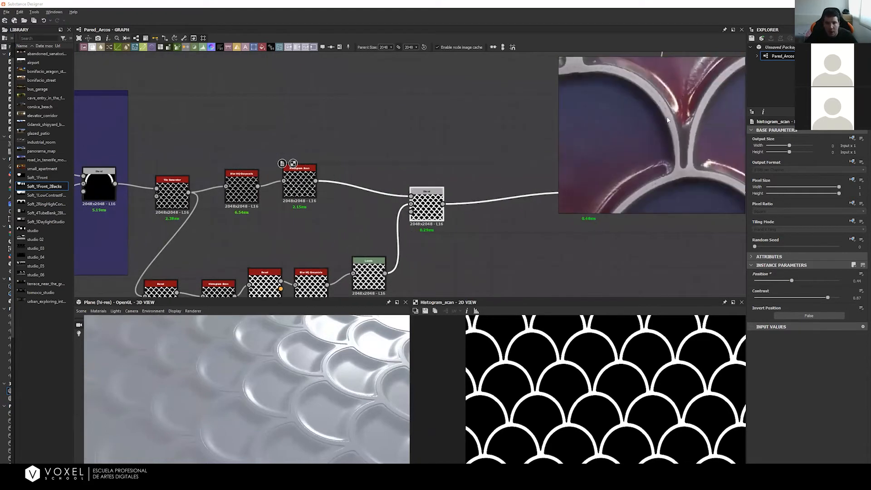
{"action": "right_click_drag", "start_coordinate": [660, 129], "coordinate": [652, 152]}
{"action": "middle_click_drag", "start_coordinate": [665, 153], "coordinate": [668, 199]}
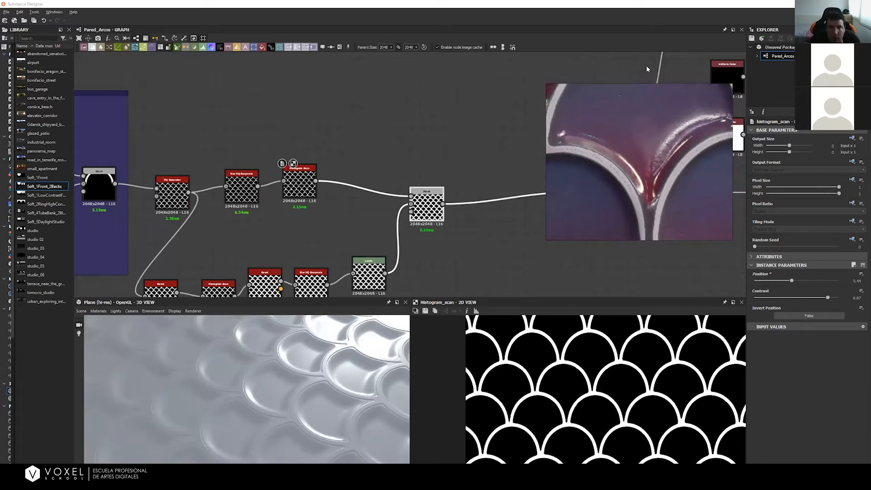
{"action": "middle_click_drag", "start_coordinate": [636, 95], "coordinate": [652, 116]}
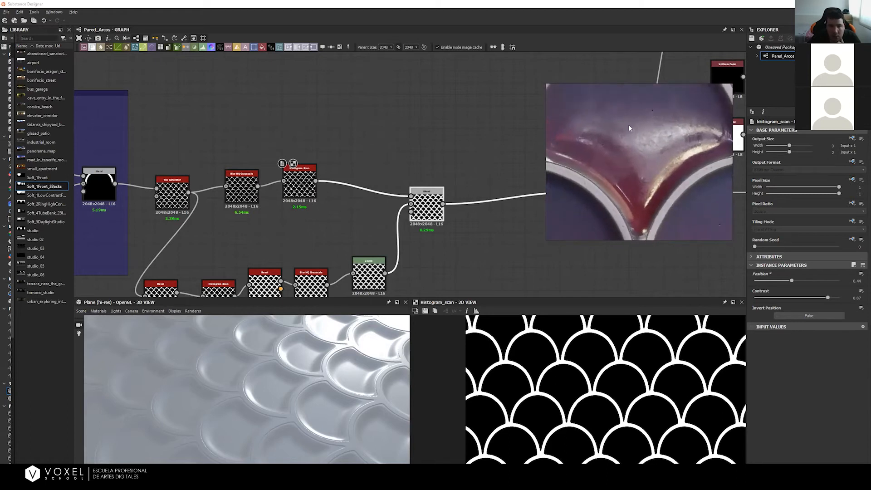
{"action": "middle_click_drag", "start_coordinate": [610, 151], "coordinate": [666, 165]}
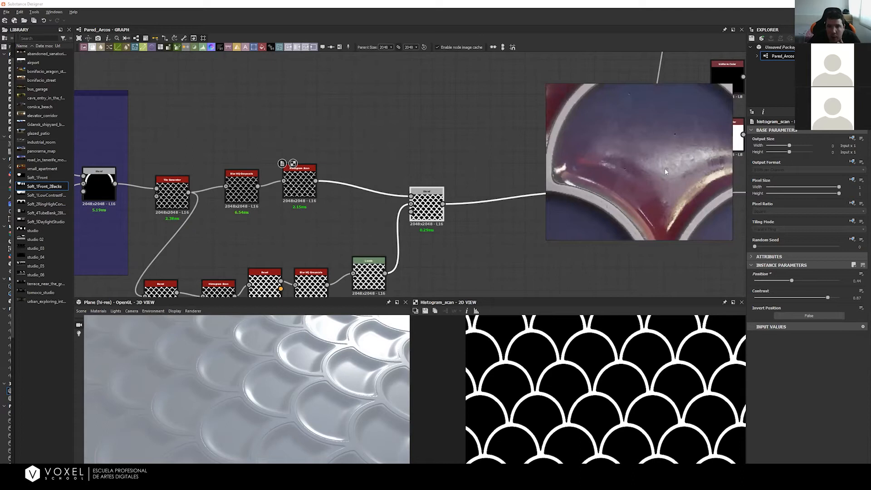
{"action": "middle_click_drag", "start_coordinate": [715, 156], "coordinate": [690, 134]}
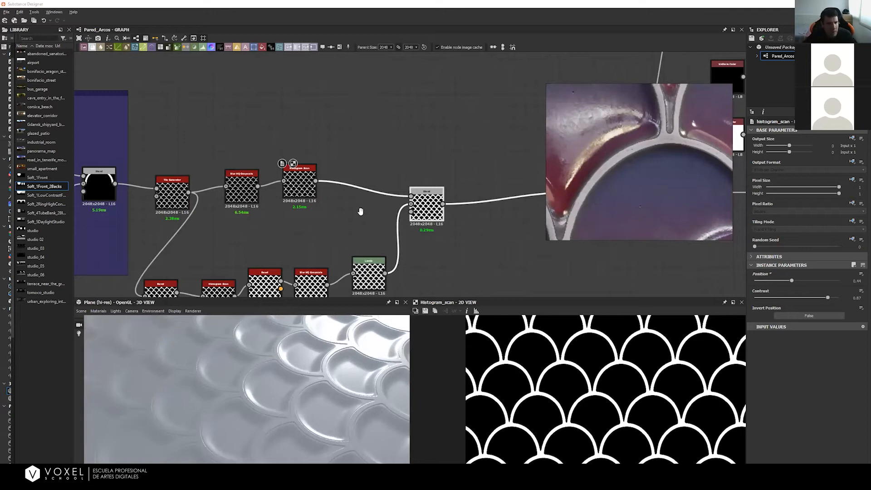
Step: Move the Levels node after the Blend so it lines up horizontally with the Blend
{"action": "middle_click_drag", "start_coordinate": [360, 211], "coordinate": [377, 181]}
{"action": "middle_click_drag", "start_coordinate": [525, 188], "coordinate": [352, 219]}
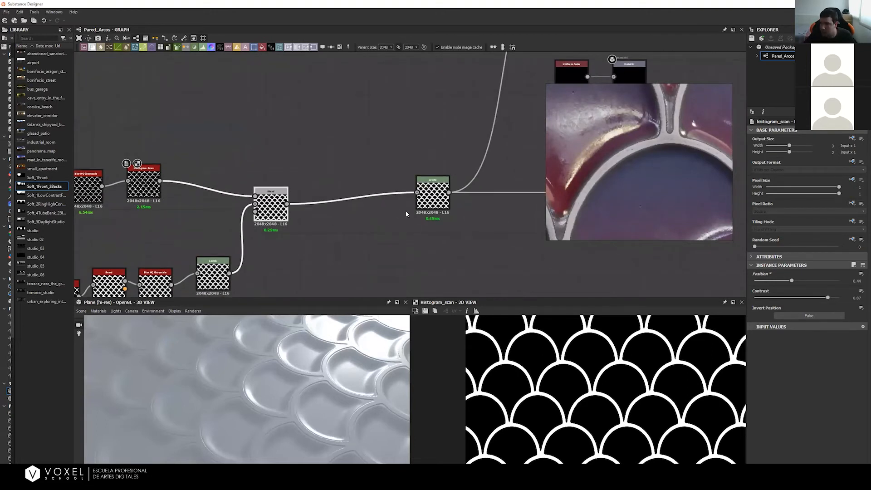
{"action": "left_click_drag", "start_coordinate": [408, 215], "coordinate": [407, 227]}
Step: Raise the Tessellation Factor of the 3D preview's default material to its maximum and check the relief on the plane
{"action": "left_click_drag", "start_coordinate": [268, 365], "coordinate": [235, 381]}
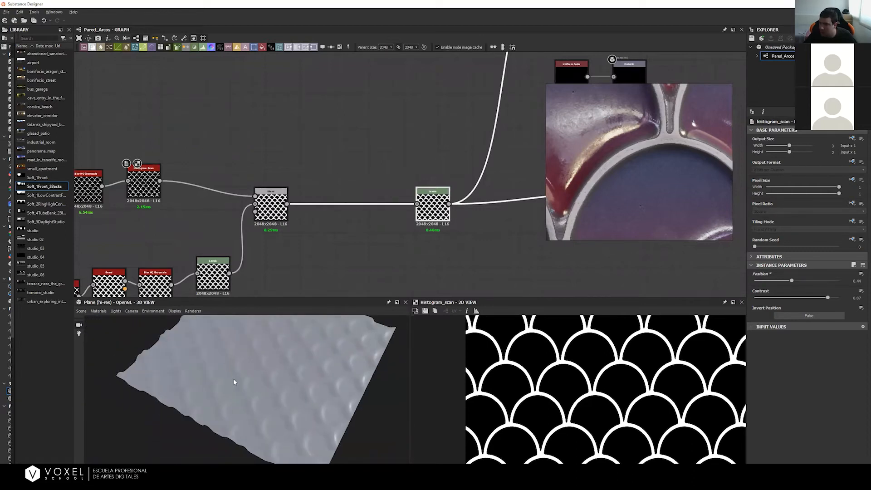
{"action": "left_click", "coordinate": [98, 311]}
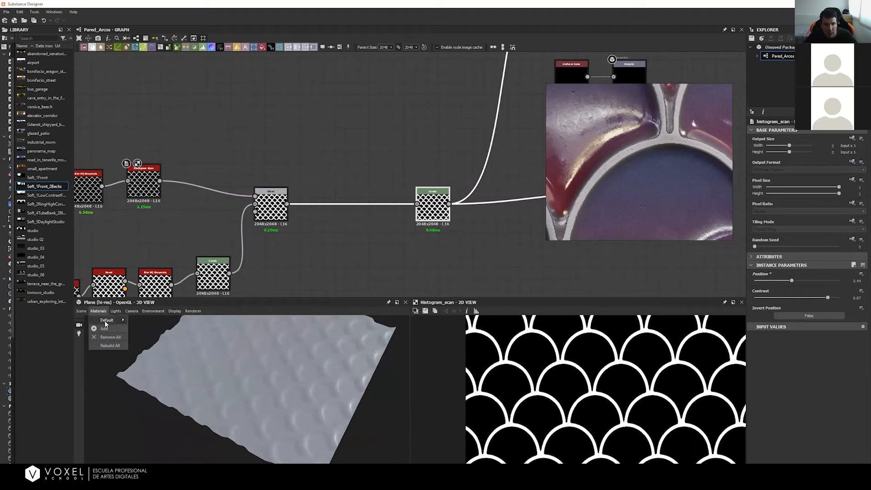
{"action": "mouse_move", "coordinate": [105, 321]}
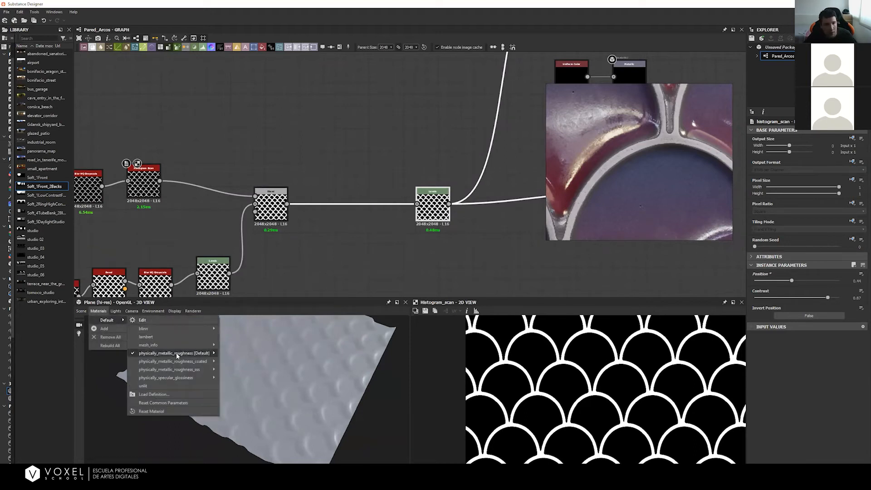
{"action": "mouse_move", "coordinate": [185, 356]}
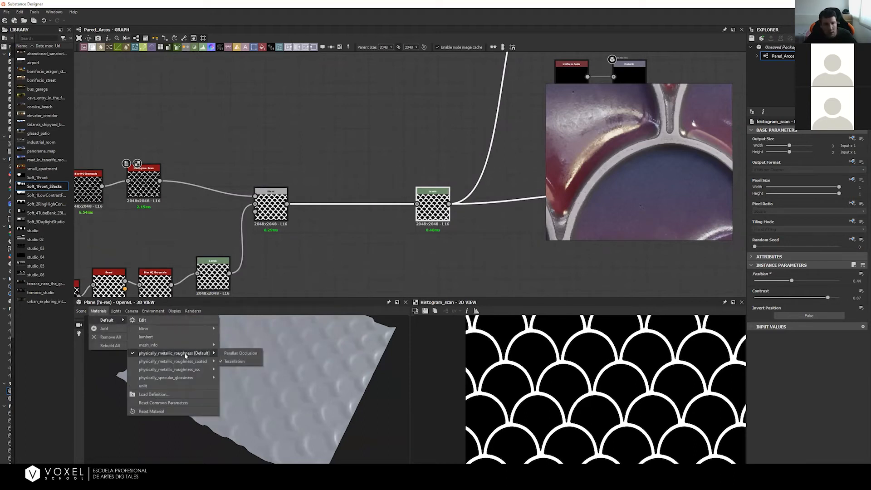
{"action": "left_click", "coordinate": [252, 362]}
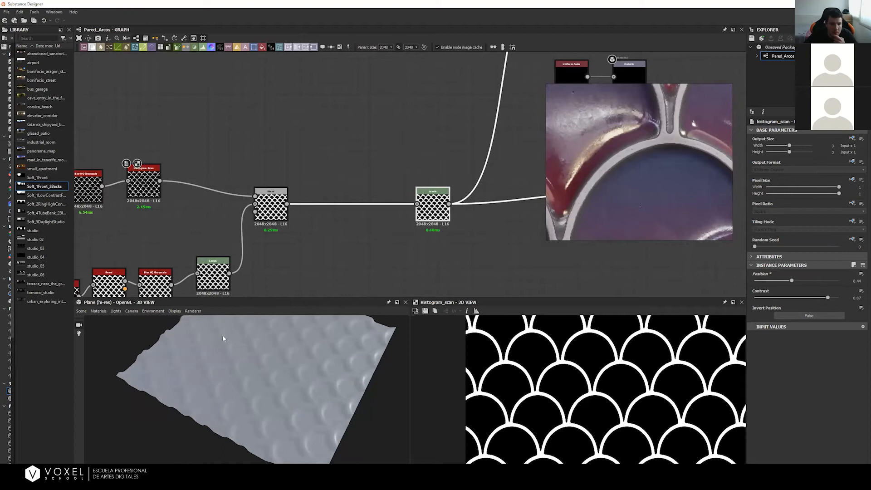
{"action": "middle_click_drag", "start_coordinate": [483, 220], "coordinate": [286, 218]}
{"action": "scroll", "coordinate": [348, 198], "scroll_direction": "up", "scroll_amount": 2}
{"action": "scroll", "coordinate": [356, 195], "scroll_direction": "down", "scroll_amount": 3}
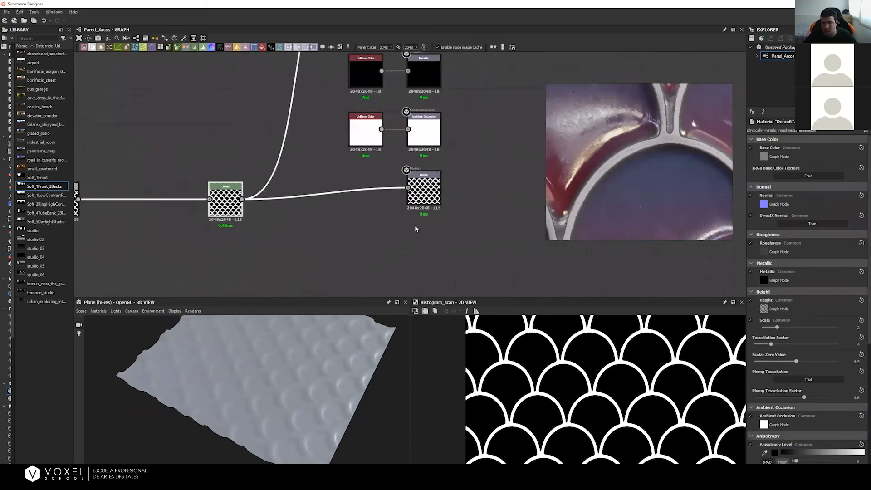
{"action": "left_click_drag", "start_coordinate": [780, 345], "coordinate": [837, 345]}
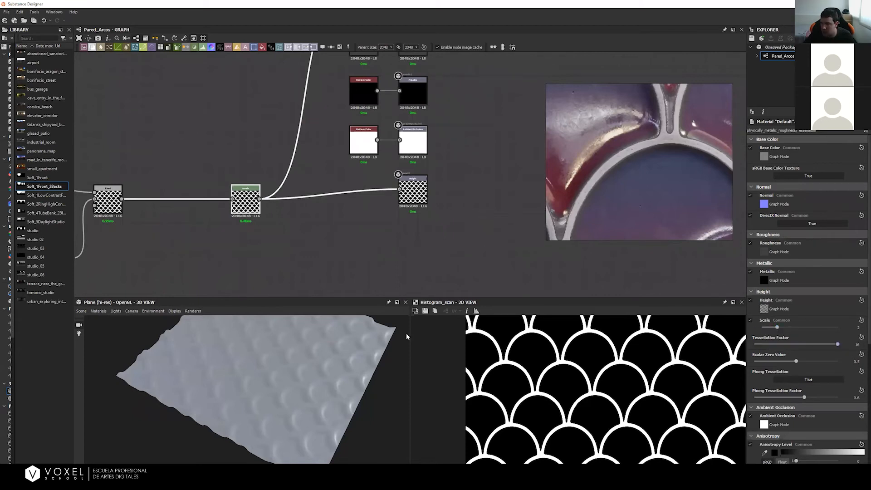
{"action": "left_click_drag", "start_coordinate": [317, 369], "coordinate": [263, 384]}
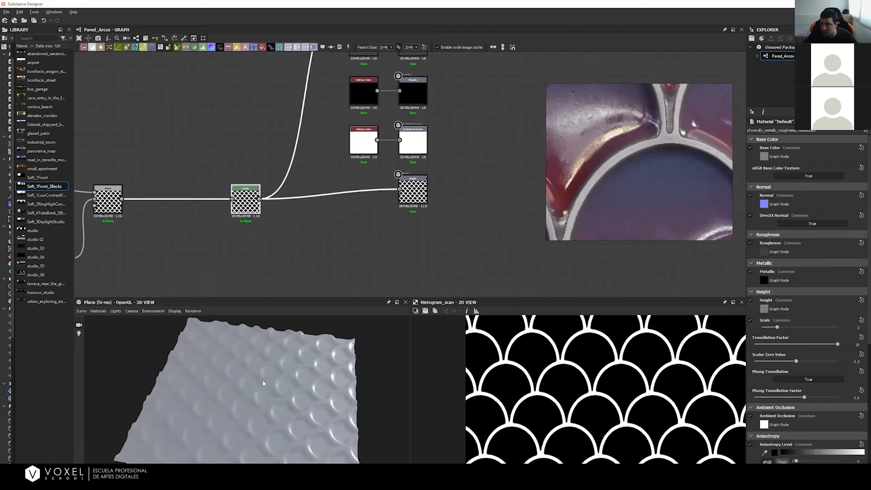
Step: Examine the node chain, the final Blend's output in 2D and the arch relief up close on the 3D plane
{"action": "middle_click_drag", "start_coordinate": [298, 134], "coordinate": [317, 190]}
{"action": "scroll", "coordinate": [308, 188], "scroll_direction": "up", "scroll_amount": 2}
{"action": "middle_click_drag", "start_coordinate": [271, 153], "coordinate": [299, 196]}
{"action": "scroll", "coordinate": [298, 197], "scroll_direction": "down", "scroll_amount": 3}
{"action": "scroll", "coordinate": [299, 198], "scroll_direction": "up", "scroll_amount": 3}
{"action": "scroll", "coordinate": [298, 198], "scroll_direction": "down", "scroll_amount": 3}
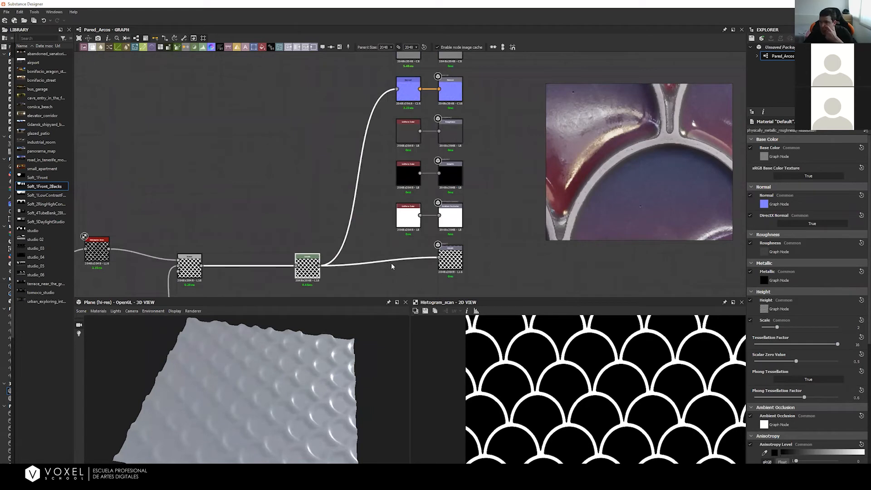
{"action": "middle_click_drag", "start_coordinate": [337, 232], "coordinate": [382, 218]}
{"action": "scroll", "coordinate": [352, 229], "scroll_direction": "down", "scroll_amount": 1}
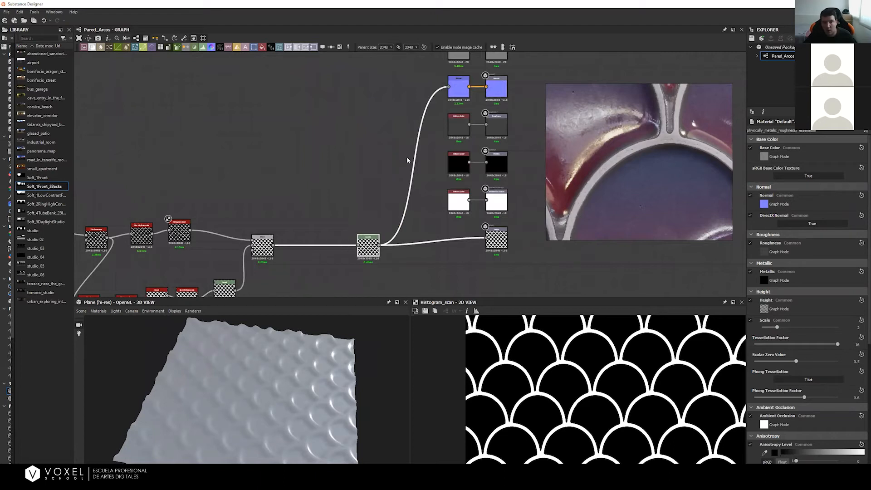
{"action": "middle_click_drag", "start_coordinate": [425, 202], "coordinate": [512, 148]}
{"action": "scroll", "coordinate": [287, 205], "scroll_direction": "up", "scroll_amount": 4}
{"action": "middle_click_drag", "start_coordinate": [319, 197], "coordinate": [284, 183]}
{"action": "scroll", "coordinate": [334, 193], "scroll_direction": "up", "scroll_amount": 2}
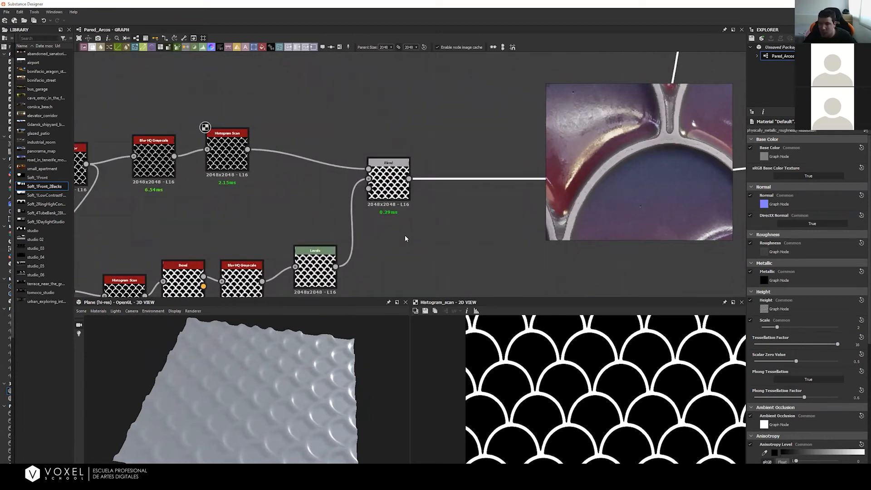
{"action": "left_click", "coordinate": [390, 201]}
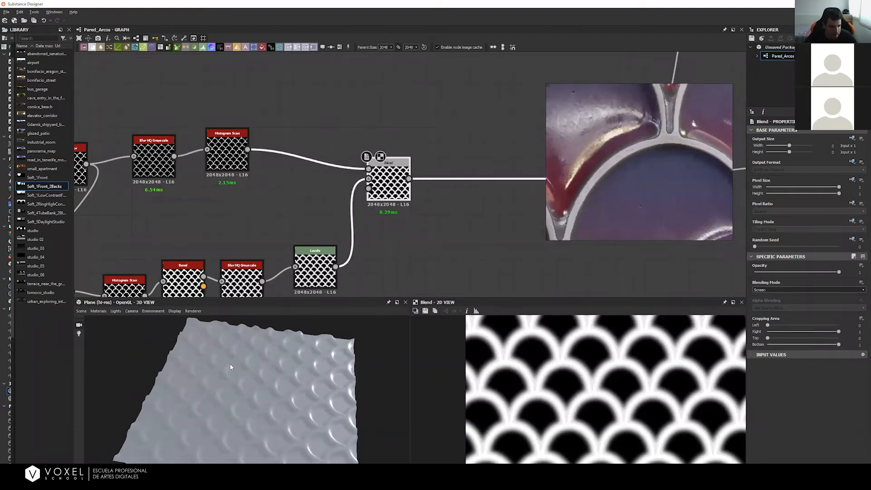
{"action": "scroll", "coordinate": [208, 400], "scroll_direction": "up", "scroll_amount": 6}
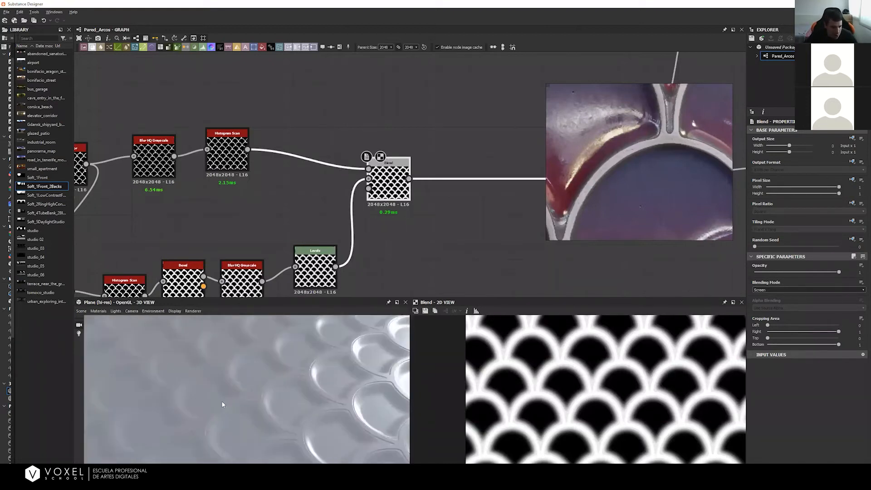
{"action": "scroll", "coordinate": [272, 375], "scroll_direction": "up", "scroll_amount": 4}
Step: Move the Init_Shape frame away and enclose the arch tiling nodes, through to the final Blend, in a new frame
{"action": "middle_click_drag", "start_coordinate": [242, 208], "coordinate": [238, 173]}
{"action": "middle_click_drag", "start_coordinate": [135, 209], "coordinate": [180, 212]}
{"action": "scroll", "coordinate": [203, 162], "scroll_direction": "down", "scroll_amount": 1}
{"action": "scroll", "coordinate": [265, 138], "scroll_direction": "down", "scroll_amount": 4}
{"action": "middle_click_drag", "start_coordinate": [381, 131], "coordinate": [367, 137]}
{"action": "scroll", "coordinate": [295, 136], "scroll_direction": "down", "scroll_amount": 1}
{"action": "middle_click_drag", "start_coordinate": [205, 117], "coordinate": [325, 124]}
{"action": "middle_click_drag", "start_coordinate": [198, 113], "coordinate": [203, 123]}
{"action": "left_click_drag", "start_coordinate": [204, 123], "coordinate": [128, 131]}
{"action": "left_click_drag", "start_coordinate": [476, 244], "coordinate": [294, 120]}
{"action": "left_click_drag", "start_coordinate": [434, 169], "coordinate": [408, 163]}
{"action": "key", "text": "ctrl+f"}
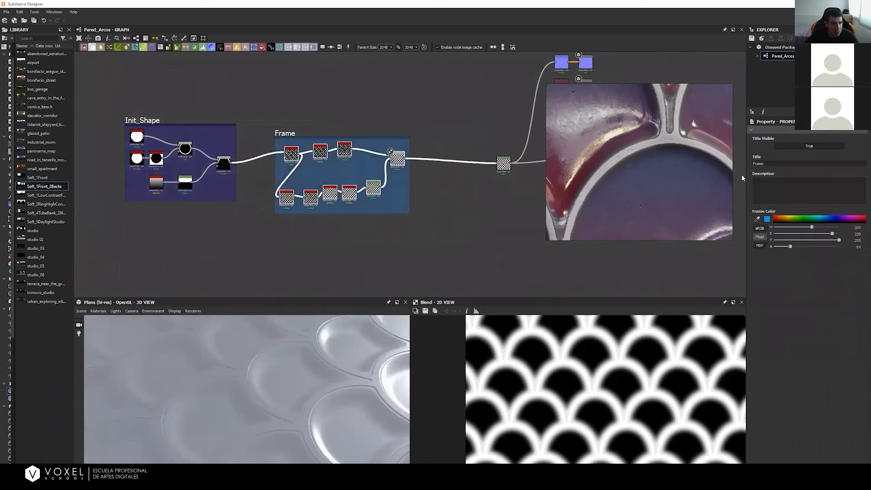
Step: Title the new frame Tiling and set its color to dark green
{"action": "double_click", "coordinate": [774, 162]}
{"action": "type", "text": "T"}
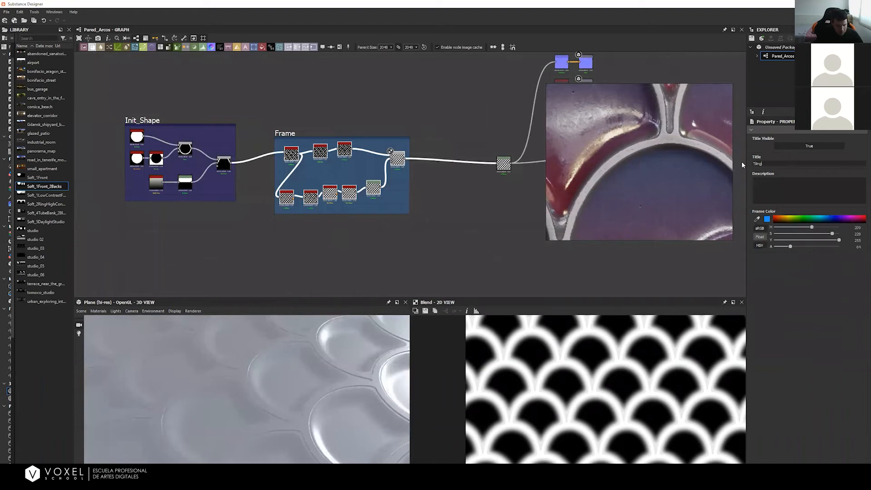
{"action": "type", "text": "iling"}
{"action": "key", "text": "Return"}
{"action": "left_click", "coordinate": [804, 221]}
{"action": "left_click_drag", "start_coordinate": [804, 222], "coordinate": [810, 219]}
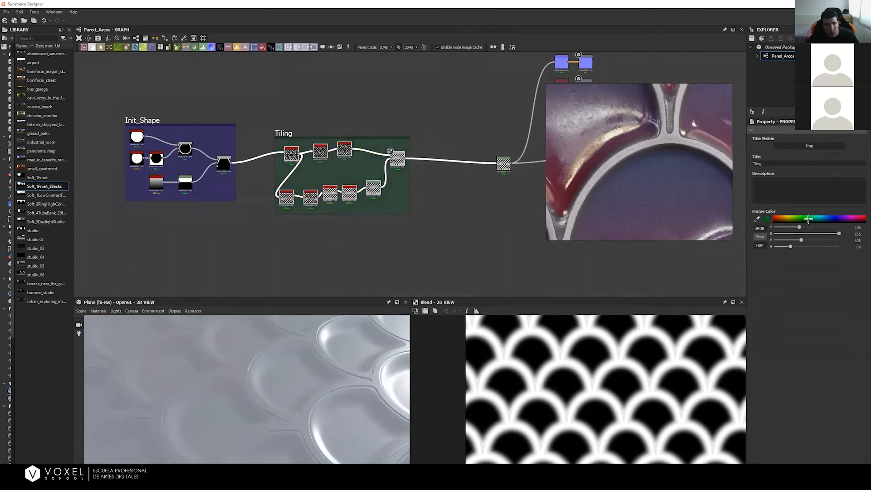
Step: Move the Init_Shape and Tiling frames away from the Levels node, leaving room for more nodes between them
{"action": "left_click_drag", "start_coordinate": [181, 77], "coordinate": [389, 237]}
{"action": "left_click_drag", "start_coordinate": [274, 131], "coordinate": [104, 130]}
{"action": "middle_click_drag", "start_coordinate": [300, 200], "coordinate": [358, 181]}
{"action": "scroll", "coordinate": [401, 191], "scroll_direction": "down", "scroll_amount": 1}
{"action": "scroll", "coordinate": [348, 176], "scroll_direction": "up", "scroll_amount": 2}
{"action": "left_click", "coordinate": [344, 178]}
{"action": "scroll", "coordinate": [343, 177], "scroll_direction": "up", "scroll_amount": 6}
{"action": "scroll", "coordinate": [339, 158], "scroll_direction": "down", "scroll_amount": 1}
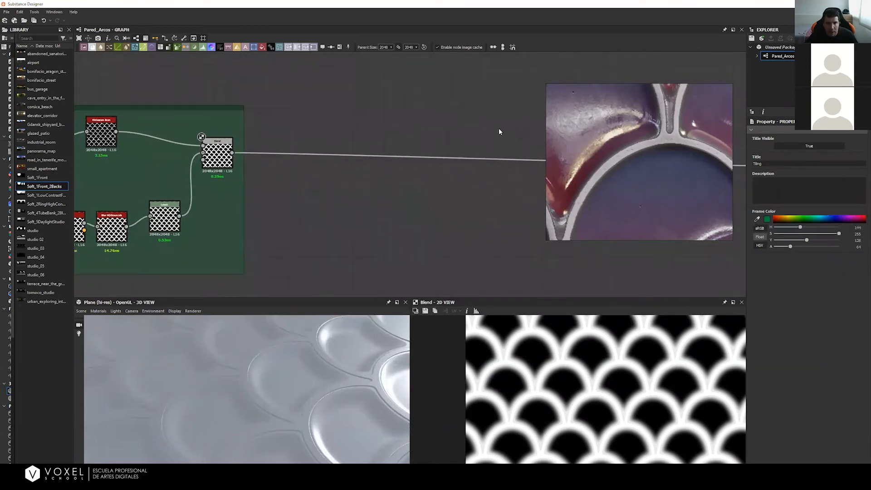
{"action": "mouse_move", "coordinate": [408, 210]}
{"action": "middle_mouse_down"}
{"action": "mouse_move", "coordinate": [481, 207]}
{"action": "mouse_move", "coordinate": [409, 200]}
{"action": "mouse_move", "coordinate": [356, 210]}
{"action": "mouse_move", "coordinate": [336, 189]}
{"action": "mouse_move", "coordinate": [397, 206]}
{"action": "middle_mouse_up"}
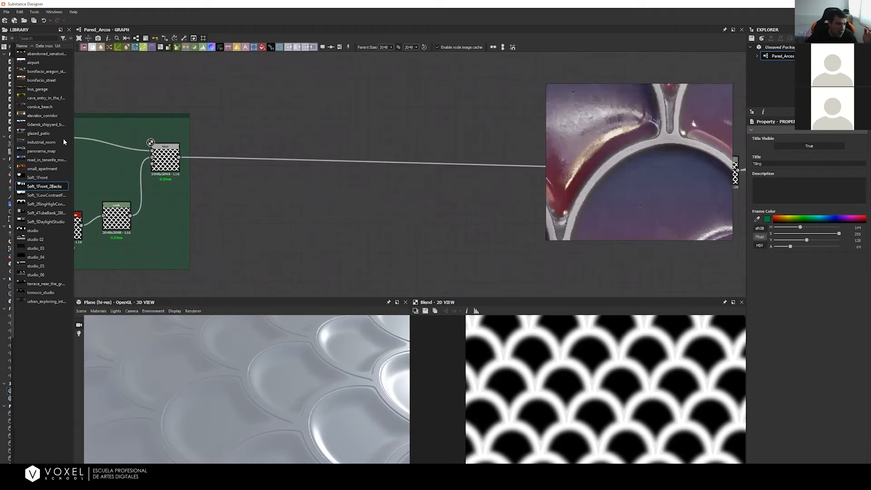
Step: Widen the library, add a Fractal Sum Base noise beside the Tiling frame and display it in 2D
{"action": "left_click_drag", "start_coordinate": [74, 144], "coordinate": [149, 148]}
{"action": "left_click_drag", "start_coordinate": [15, 183], "coordinate": [60, 186]}
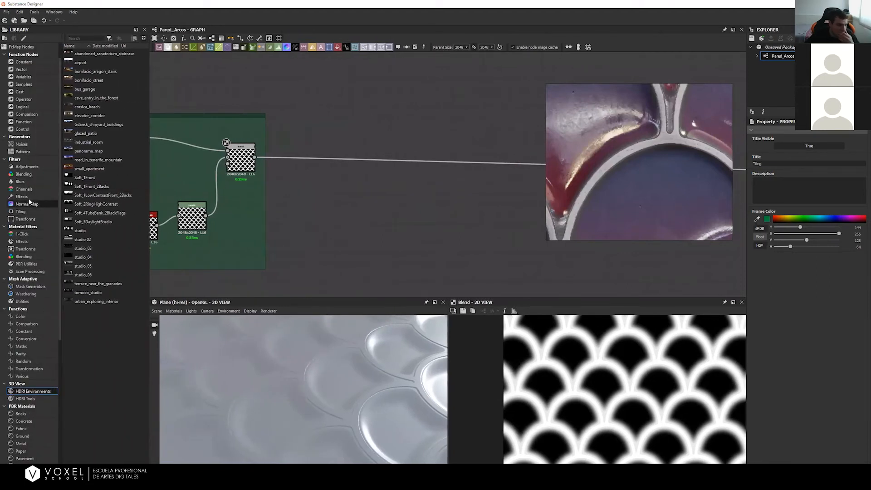
{"action": "left_click", "coordinate": [31, 143]}
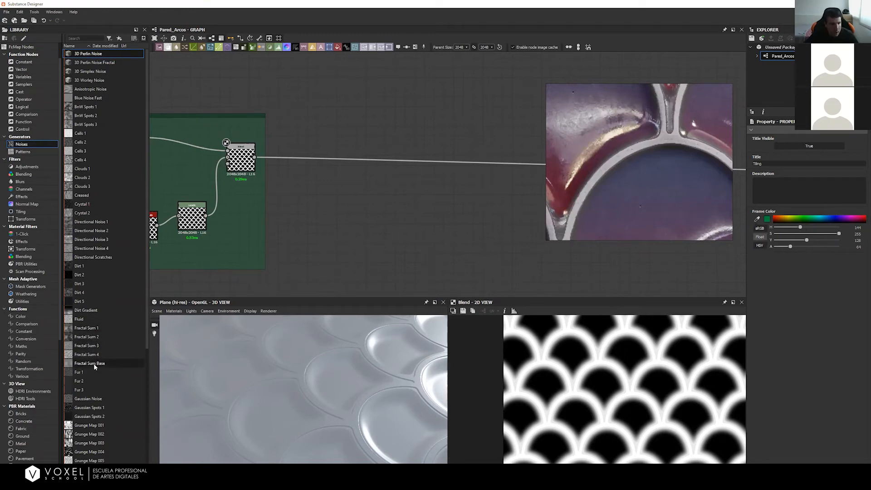
{"action": "left_click_drag", "start_coordinate": [94, 363], "coordinate": [313, 236]}
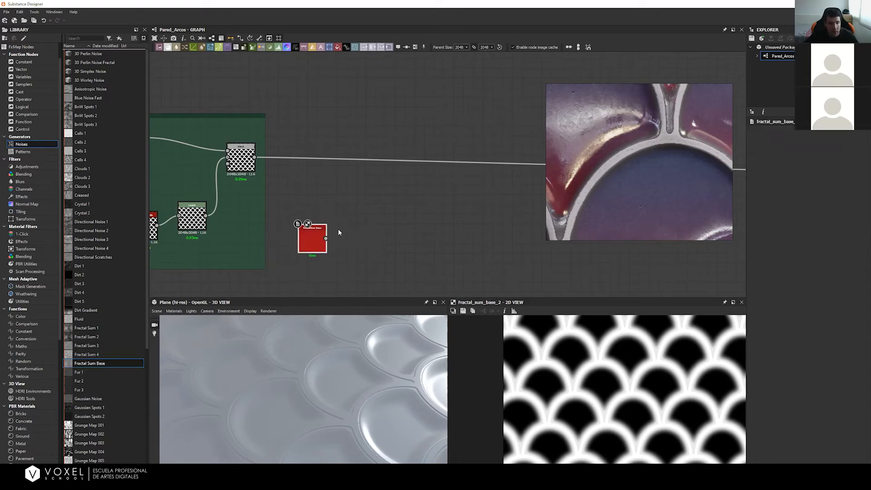
{"action": "double_click", "coordinate": [319, 241]}
{"action": "scroll", "coordinate": [628, 386], "scroll_direction": "up", "scroll_amount": 3}
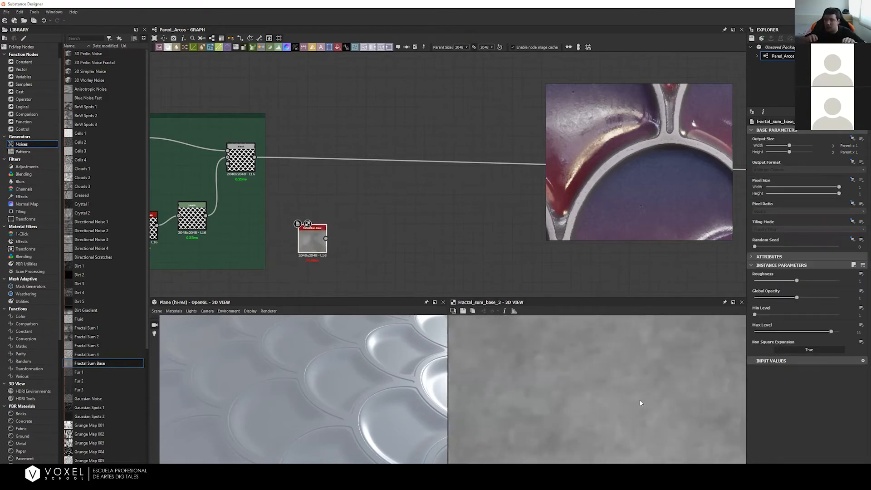
Step: Connect the Fractal Sum Base directly to the Levels node and inspect its surface relief on the 3D plane
{"action": "middle_click_drag", "start_coordinate": [408, 208], "coordinate": [234, 243]}
{"action": "scroll", "coordinate": [354, 230], "scroll_direction": "down", "scroll_amount": 5}
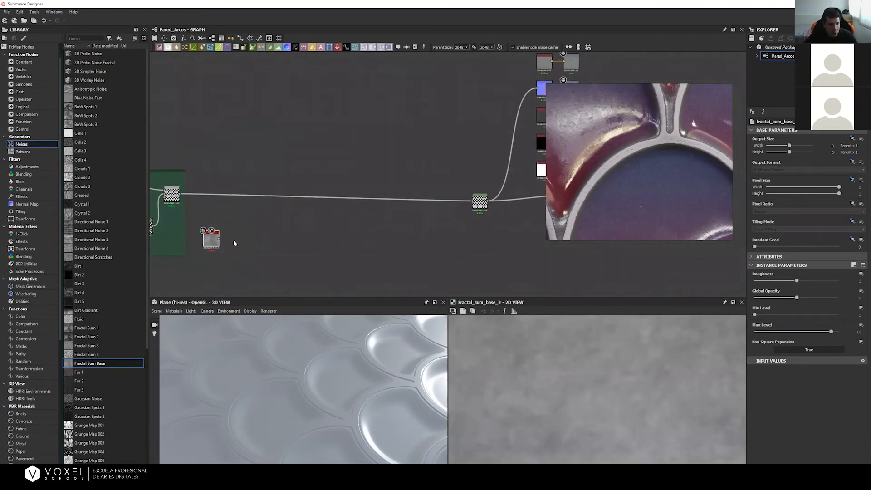
{"action": "left_click_drag", "start_coordinate": [219, 239], "coordinate": [472, 201]}
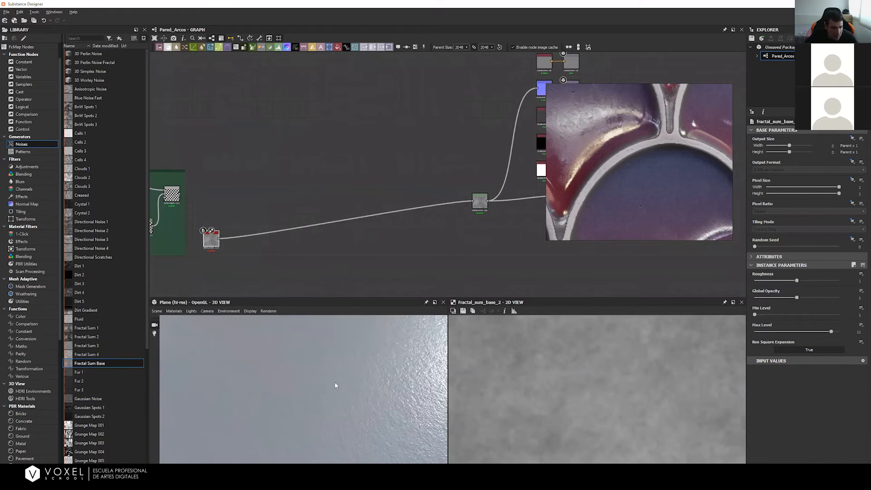
{"action": "left_click_drag", "start_coordinate": [295, 402], "coordinate": [209, 410]}
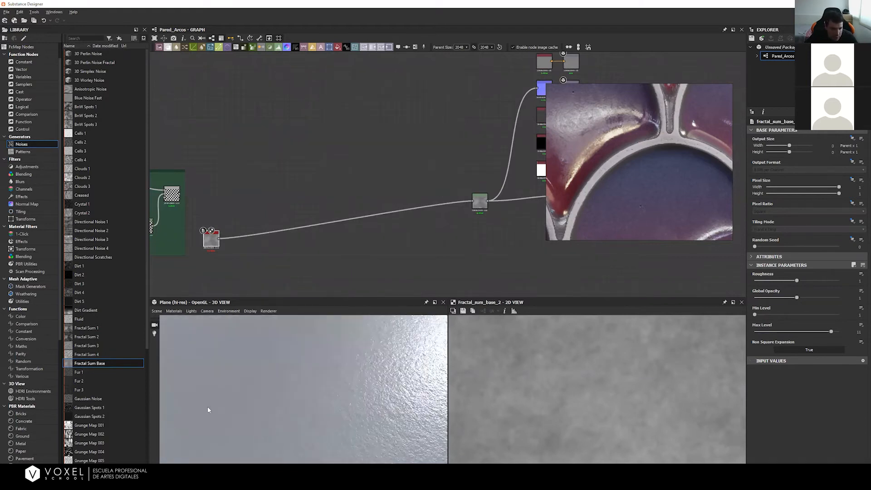
{"action": "left_click_drag", "start_coordinate": [299, 395], "coordinate": [306, 419]}
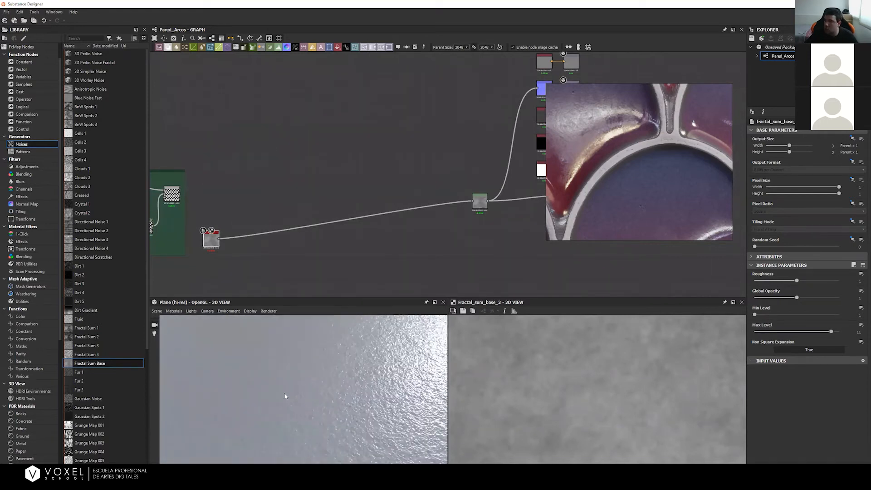
Step: Move the Fractal Sum Base node above the level of the Tiling frame
{"action": "middle_click_drag", "start_coordinate": [460, 250], "coordinate": [521, 253]}
{"action": "left_click_drag", "start_coordinate": [315, 232], "coordinate": [324, 150]}
{"action": "middle_click_drag", "start_coordinate": [372, 237], "coordinate": [378, 256]}
{"action": "left_click_drag", "start_coordinate": [317, 150], "coordinate": [303, 153]}
{"action": "scroll", "coordinate": [277, 194], "scroll_direction": "up", "scroll_amount": 1}
{"action": "scroll", "coordinate": [381, 185], "scroll_direction": "up", "scroll_amount": 2}
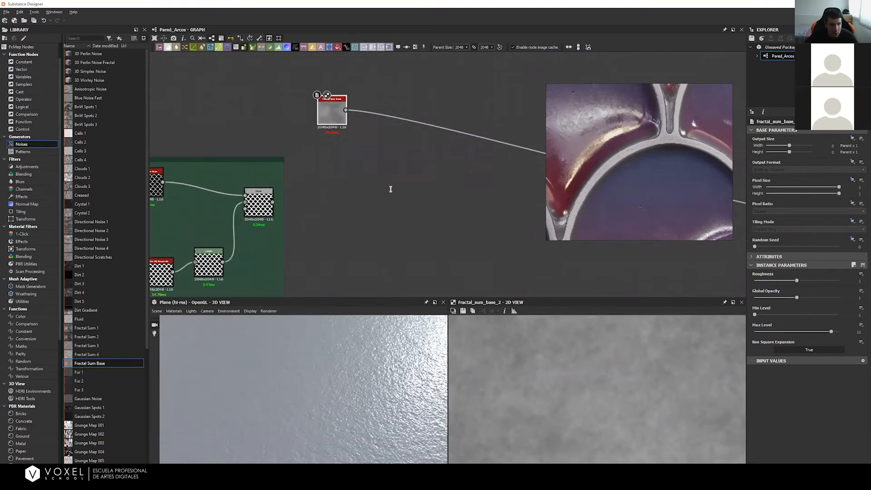
Step: Add a Blend node with the Tiling frame's output as background and the Fractal Sum Base as foreground
{"action": "key", "text": "space"}
{"action": "type", "text": "blend"}
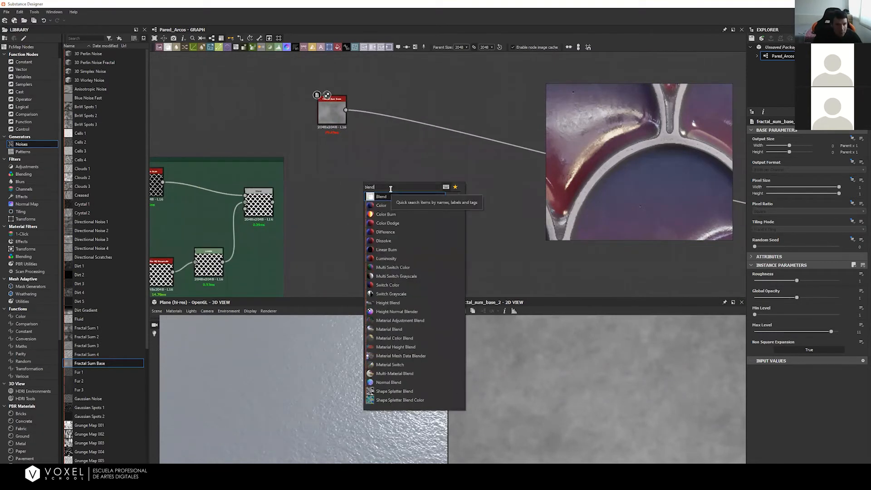
{"action": "key", "text": "Return"}
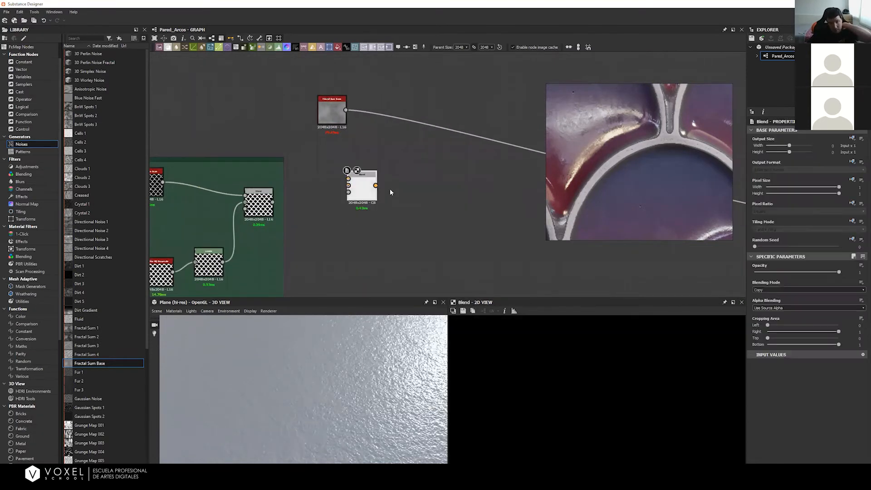
{"action": "left_click_drag", "start_coordinate": [376, 208], "coordinate": [391, 206]}
{"action": "left_click_drag", "start_coordinate": [273, 202], "coordinate": [404, 203]}
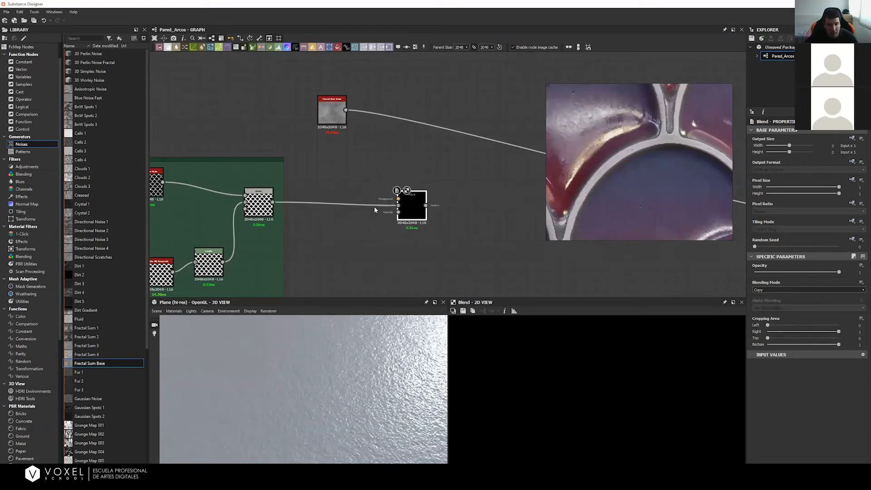
{"action": "double_click", "coordinate": [261, 205]}
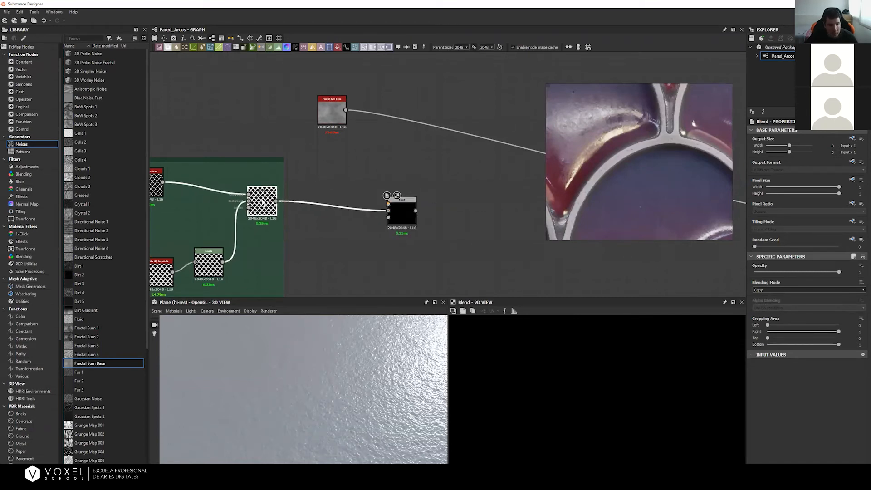
{"action": "left_click_drag", "start_coordinate": [398, 216], "coordinate": [409, 210]}
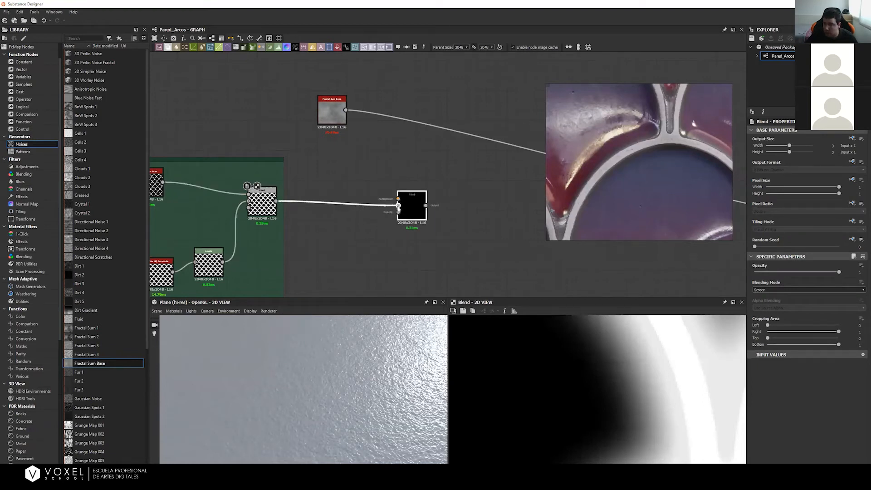
{"action": "left_click_drag", "start_coordinate": [345, 110], "coordinate": [398, 198]}
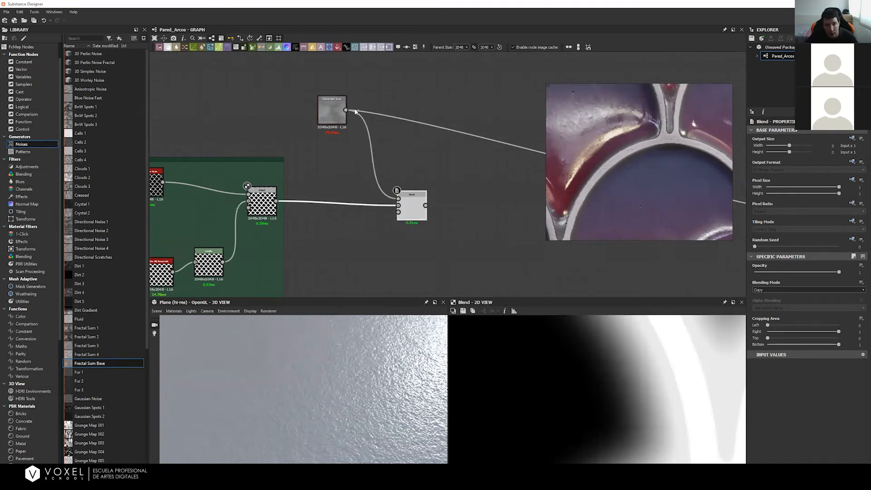
Step: Connect the new Blend's output to the Levels node in place of the Fractal Sum Base
{"action": "middle_click_drag", "start_coordinate": [434, 224], "coordinate": [263, 220]}
{"action": "scroll", "coordinate": [417, 191], "scroll_direction": "down", "scroll_amount": 1}
{"action": "scroll", "coordinate": [412, 193], "scroll_direction": "down", "scroll_amount": 3}
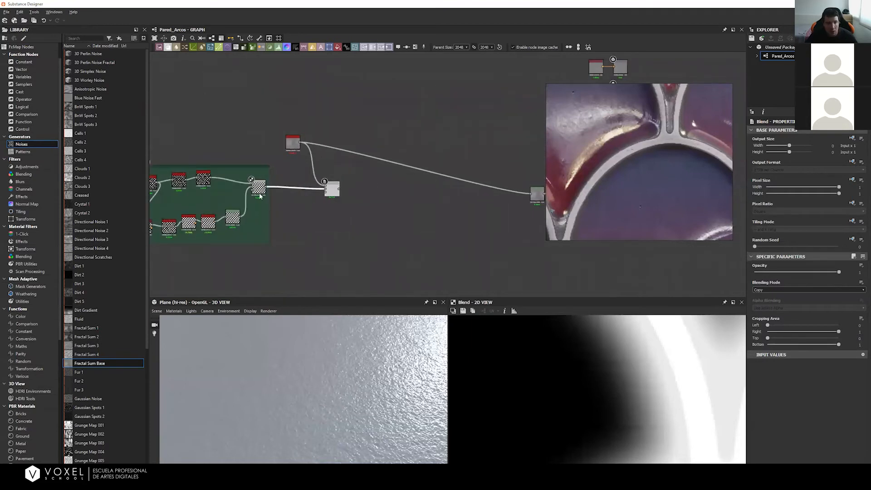
{"action": "middle_click_drag", "start_coordinate": [413, 191], "coordinate": [343, 199]}
{"action": "left_click_drag", "start_coordinate": [268, 197], "coordinate": [459, 202]}
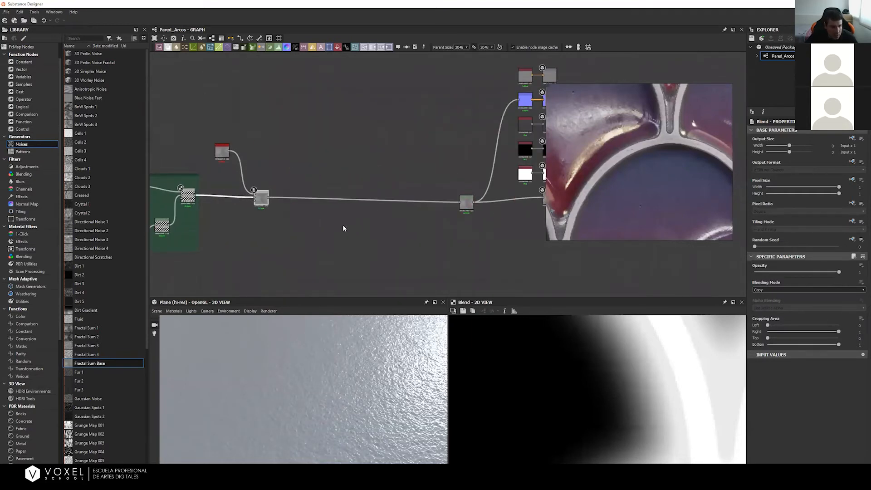
Step: Try a reduced opacity on the new Blend node and return it to full opacity
{"action": "middle_click_drag", "start_coordinate": [274, 201], "coordinate": [339, 205]}
{"action": "double_click", "coordinate": [328, 205]}
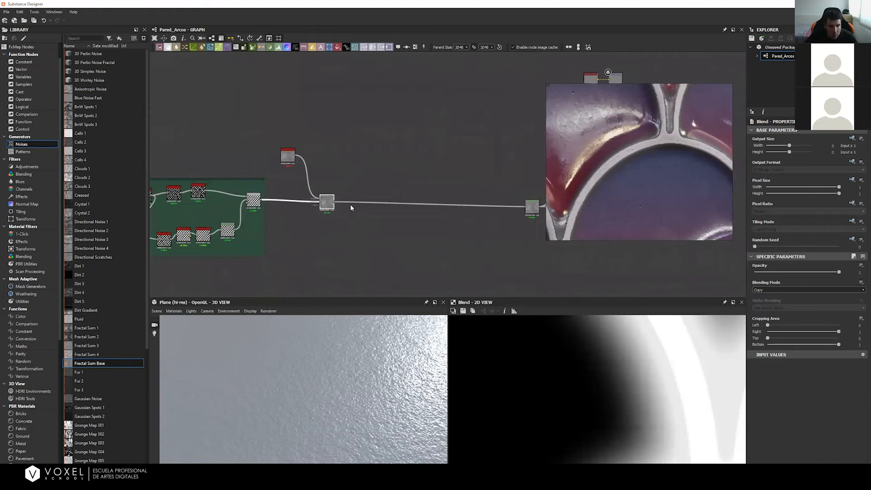
{"action": "left_click_drag", "start_coordinate": [810, 272], "coordinate": [791, 272]}
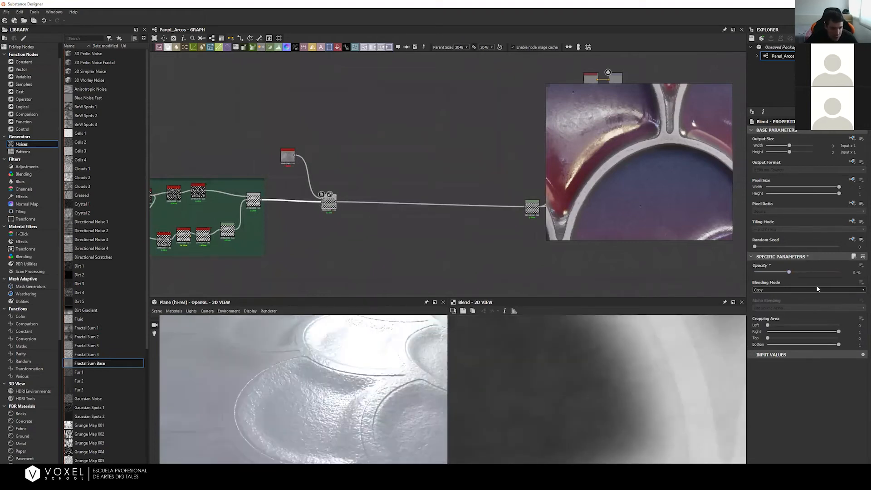
{"action": "left_click_drag", "start_coordinate": [822, 274], "coordinate": [840, 272]}
Step: Insert a Levels node between the Fractal Sum Base and the new Blend's foreground input
{"action": "middle_click_drag", "start_coordinate": [348, 177], "coordinate": [415, 165]}
{"action": "scroll", "coordinate": [309, 187], "scroll_direction": "up", "scroll_amount": 2}
{"action": "scroll", "coordinate": [390, 152], "scroll_direction": "up", "scroll_amount": 2}
{"action": "middle_click_drag", "start_coordinate": [403, 135], "coordinate": [388, 125]}
{"action": "left_click_drag", "start_coordinate": [392, 106], "coordinate": [364, 111]}
{"action": "left_click", "coordinate": [407, 107]}
{"action": "key", "text": "space"}
{"action": "type", "text": "leve"}
{"action": "key", "text": "Return"}
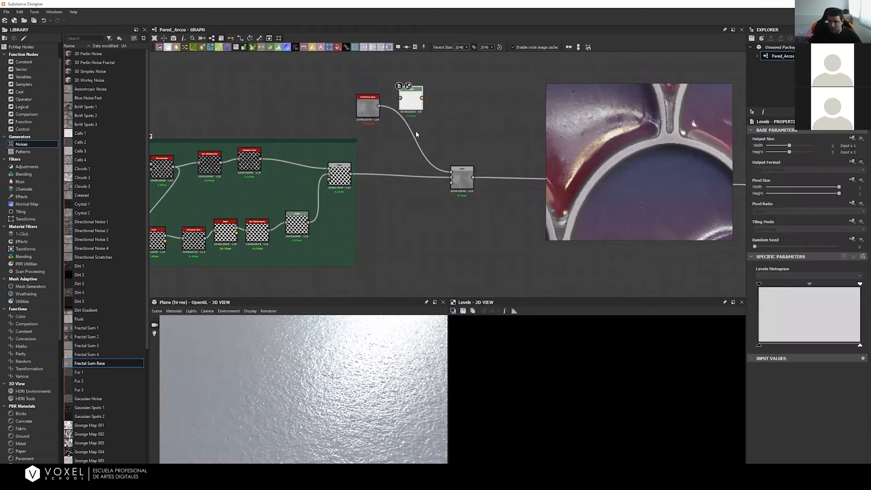
{"action": "left_click_drag", "start_coordinate": [412, 104], "coordinate": [416, 122]}
{"action": "left_click_drag", "start_coordinate": [451, 172], "coordinate": [415, 113]}
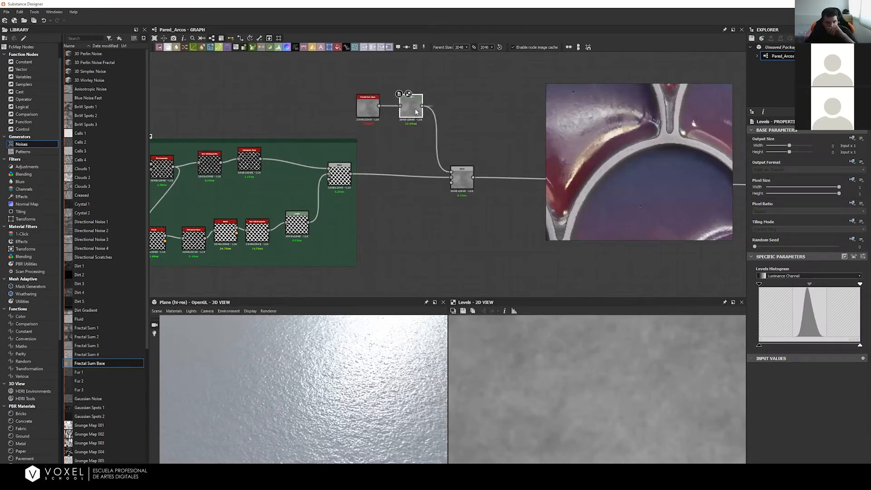
Step: Lower the output white level of the noise's Levels node until the fractal noise is almost black
{"action": "left_click_drag", "start_coordinate": [859, 347], "coordinate": [764, 344]}
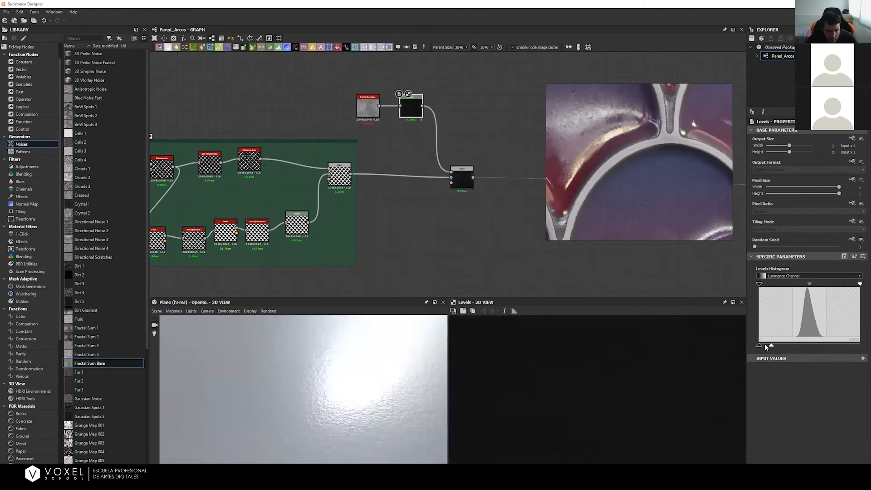
{"action": "mouse_move", "coordinate": [335, 394]}
{"action": "left_mouse_down"}
{"action": "mouse_move", "coordinate": [324, 398]}
{"action": "mouse_move", "coordinate": [338, 399]}
{"action": "left_mouse_up"}
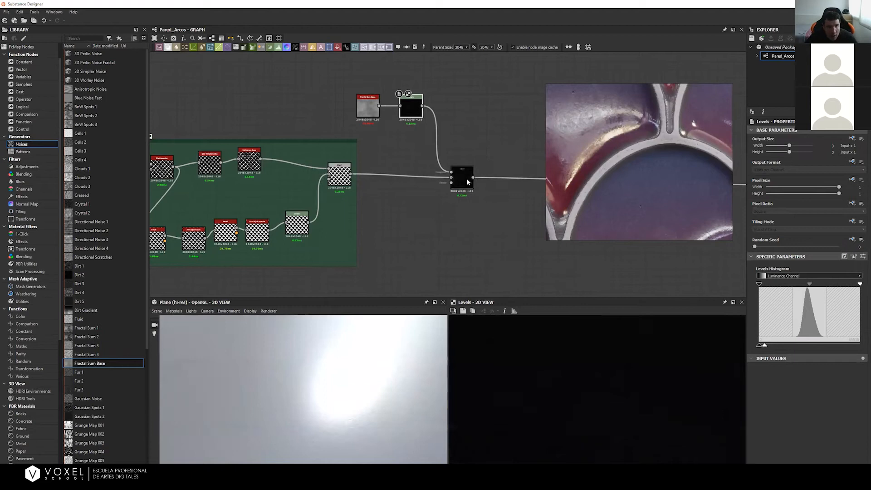
{"action": "left_click_drag", "start_coordinate": [467, 178], "coordinate": [471, 178]}
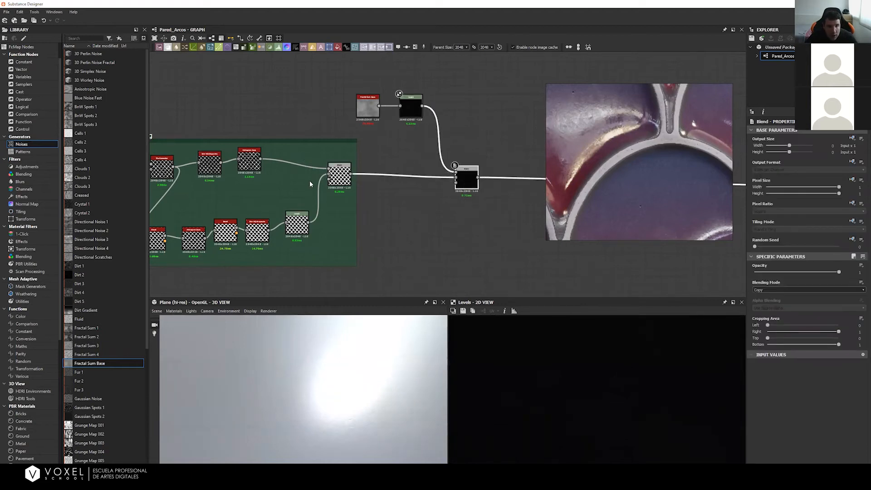
Step: Branch a second Levels node off the Tiling frame's existing Levels output and place it below the frame
{"action": "middle_click_drag", "start_coordinate": [445, 219], "coordinate": [504, 196]}
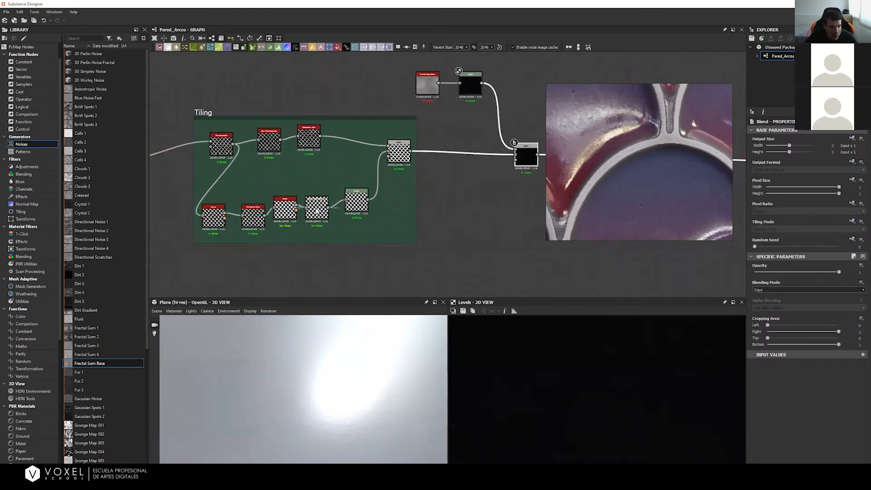
{"action": "double_click", "coordinate": [317, 212]}
{"action": "left_click_drag", "start_coordinate": [353, 208], "coordinate": [356, 211]}
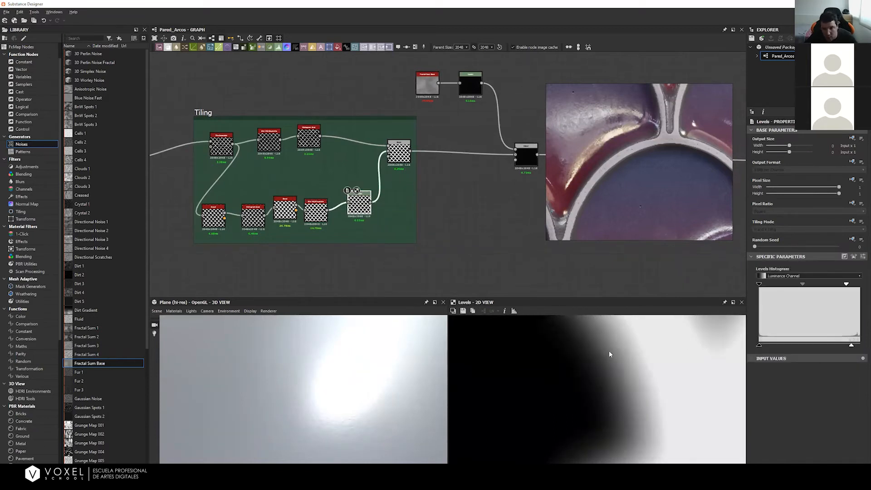
{"action": "scroll", "coordinate": [609, 350], "scroll_direction": "down", "scroll_amount": 3}
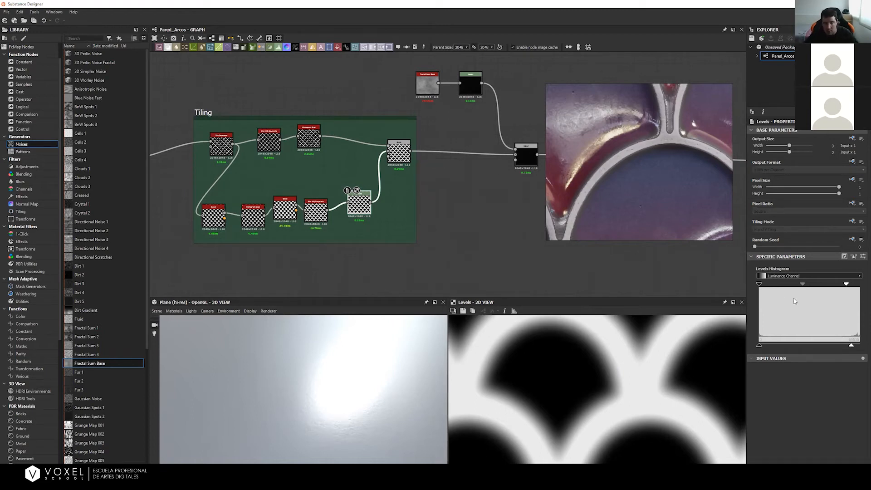
{"action": "key", "text": "space"}
{"action": "key", "text": "Escape"}
{"action": "key", "text": "space"}
{"action": "key", "text": "Escape"}
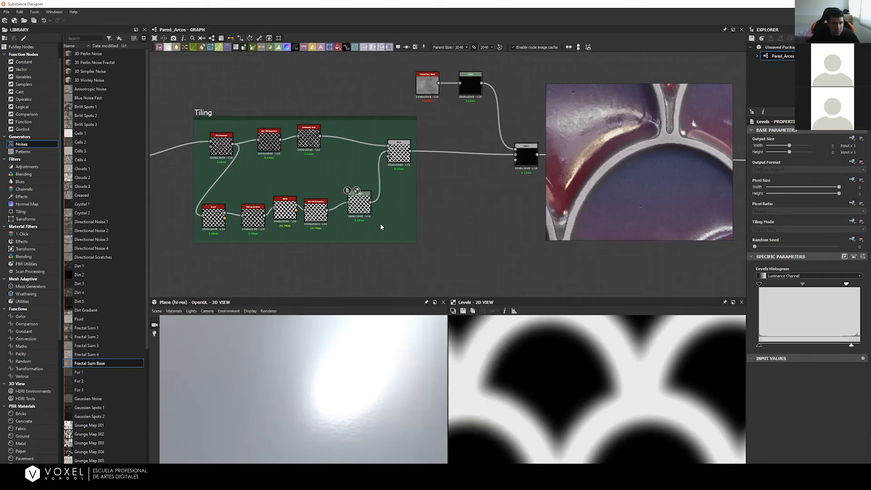
{"action": "left_click_drag", "start_coordinate": [404, 247], "coordinate": [401, 247]}
{"action": "type", "text": "leve"}
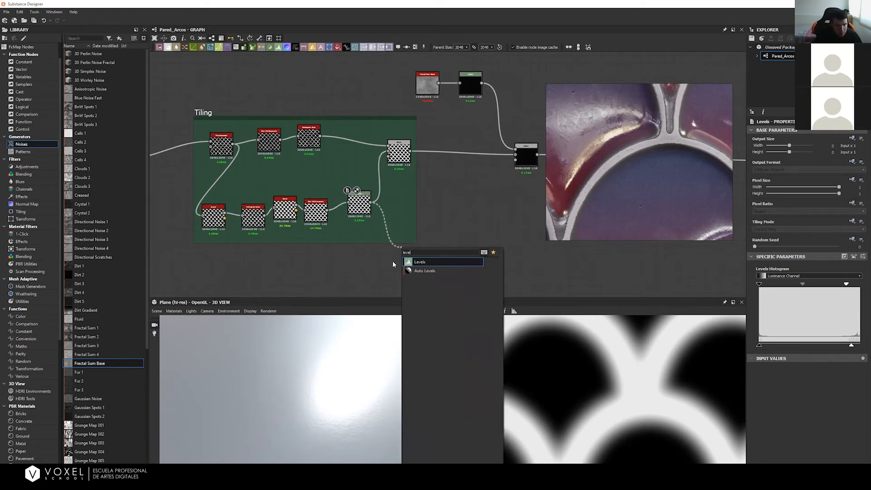
{"action": "key", "text": "Return"}
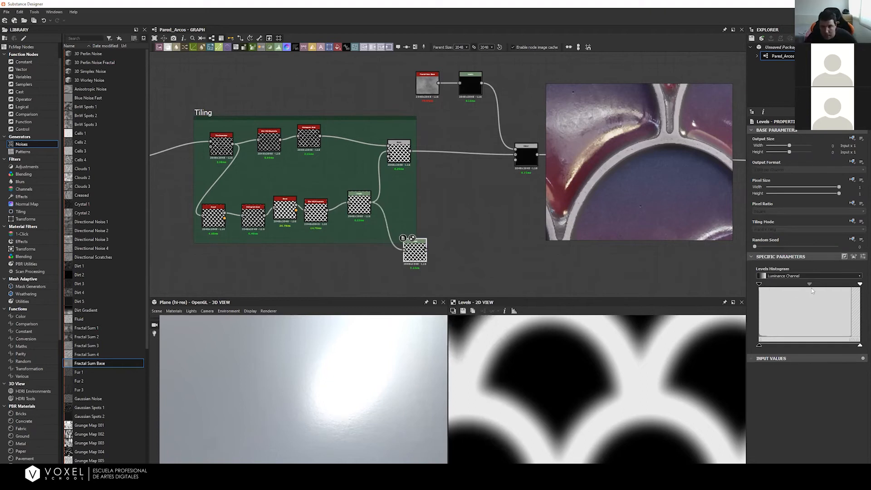
Step: Raise the input black point and lower the input white point of the branched Levels to get sharp white arch borders
{"action": "left_click_drag", "start_coordinate": [764, 287], "coordinate": [777, 287]}
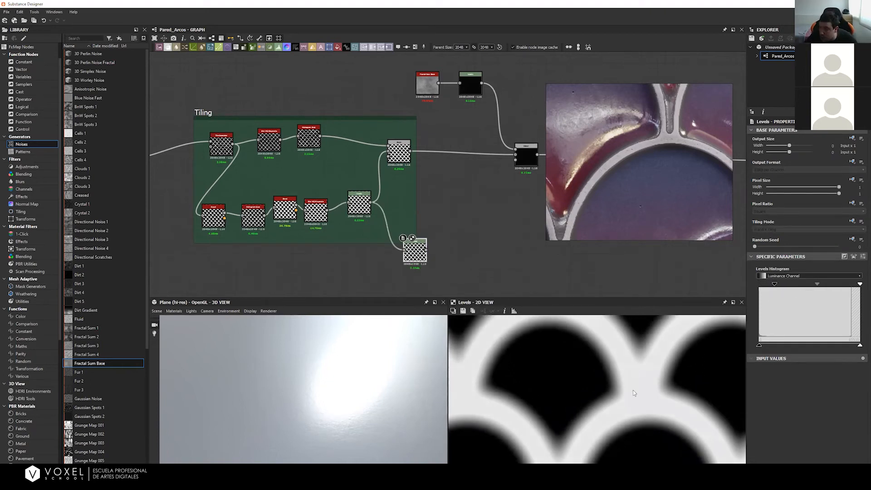
{"action": "left_click_drag", "start_coordinate": [774, 286], "coordinate": [834, 285]}
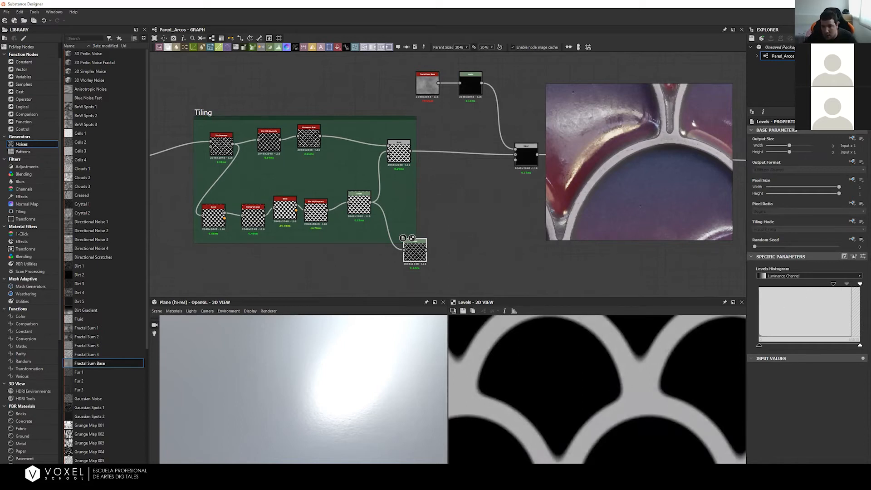
{"action": "left_click_drag", "start_coordinate": [847, 285], "coordinate": [848, 284]}
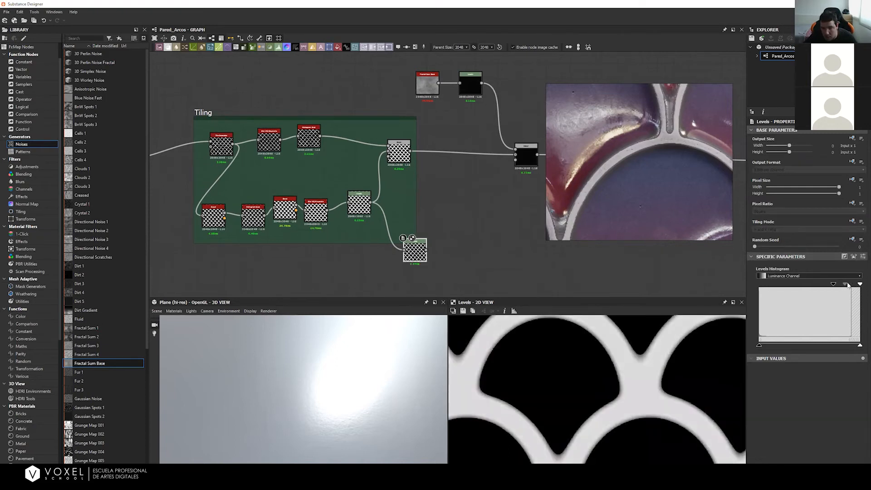
{"action": "key", "text": "ctrl+z"}
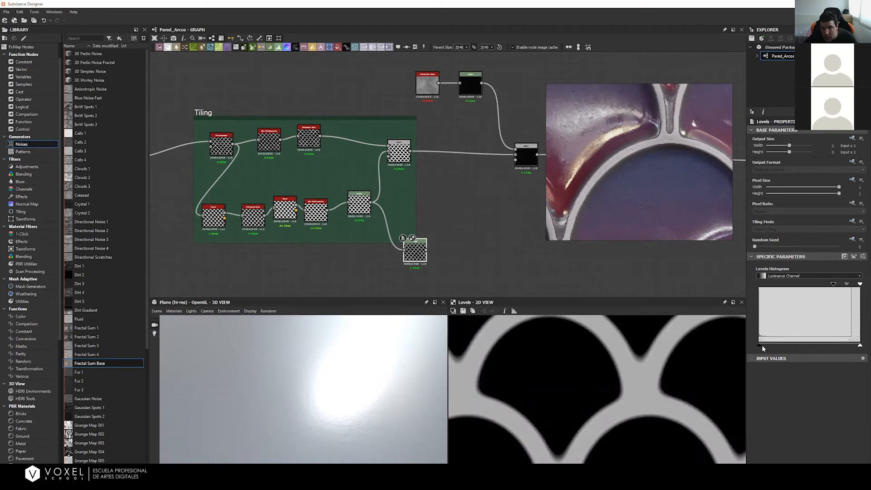
{"action": "left_click_drag", "start_coordinate": [760, 345], "coordinate": [761, 345]}
{"action": "left_click_drag", "start_coordinate": [860, 285], "coordinate": [853, 285]}
{"action": "key", "text": "ctrl+z"}
{"action": "left_click_drag", "start_coordinate": [860, 285], "coordinate": [852, 284]}
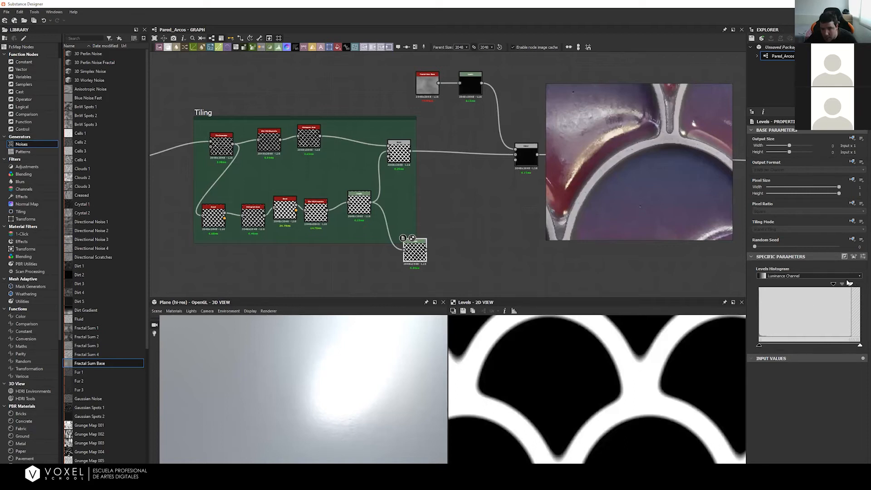
Step: Set the branched Levels node's Level In High to 0.9 and Level In Low to 0.73
{"action": "left_click", "coordinate": [862, 256]}
{"action": "left_click", "coordinate": [855, 293]}
{"action": "type", "text": "0.9"}
{"action": "key", "text": "Return"}
{"action": "left_click", "coordinate": [848, 276]}
{"action": "type", "text": "0.75"}
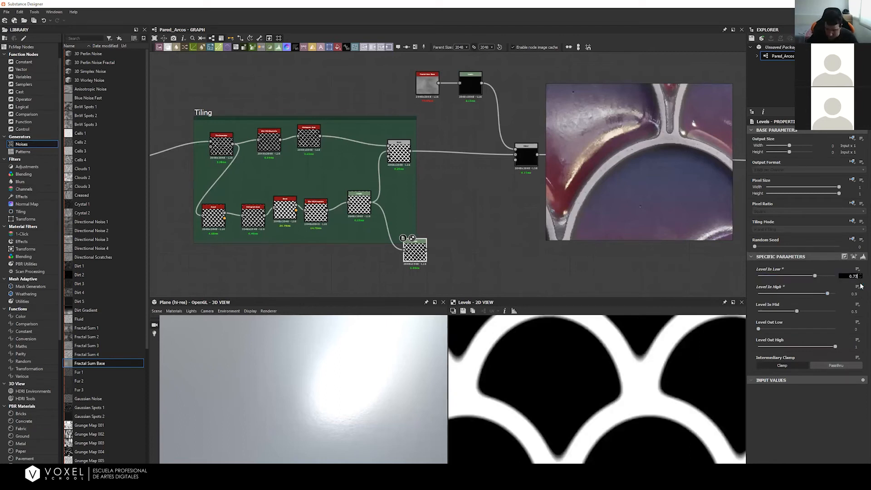
{"action": "key", "text": "Return"}
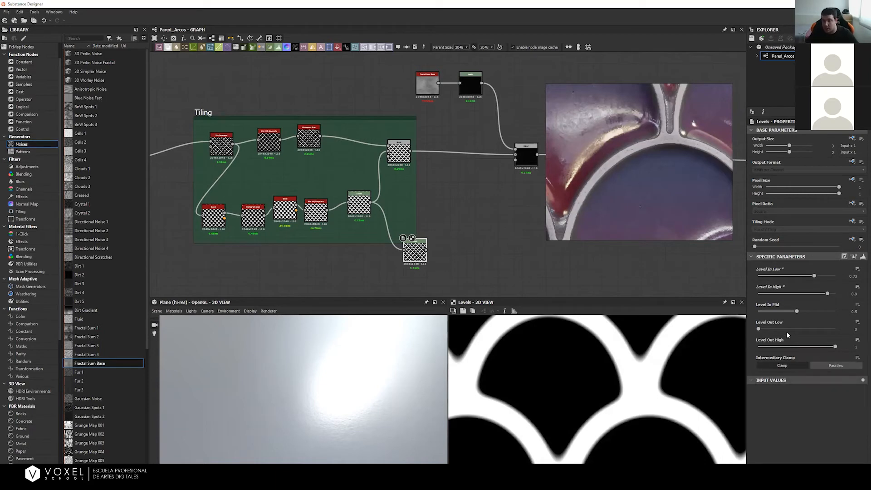
Step: Invert the branched Levels with Level Out Low 1 and Level Out High 0, and connect it as the new Blend's mask
{"action": "left_click_drag", "start_coordinate": [759, 328], "coordinate": [757, 347]}
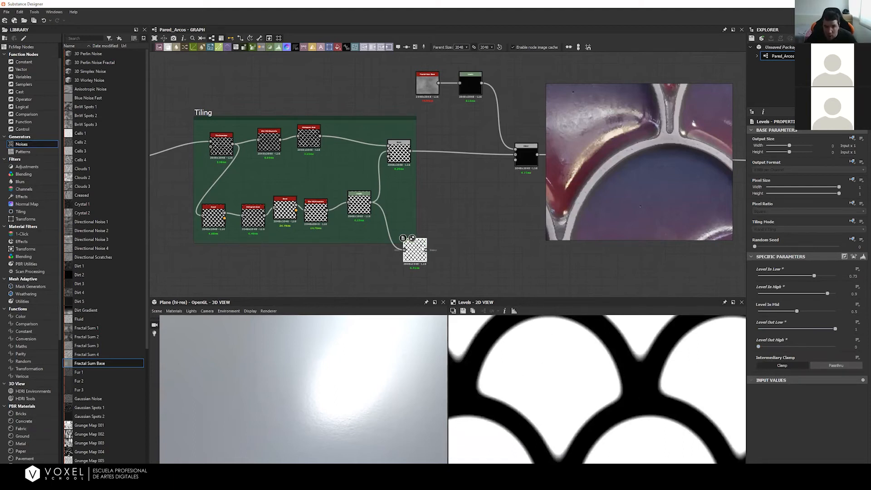
{"action": "left_click_drag", "start_coordinate": [428, 249], "coordinate": [524, 162]}
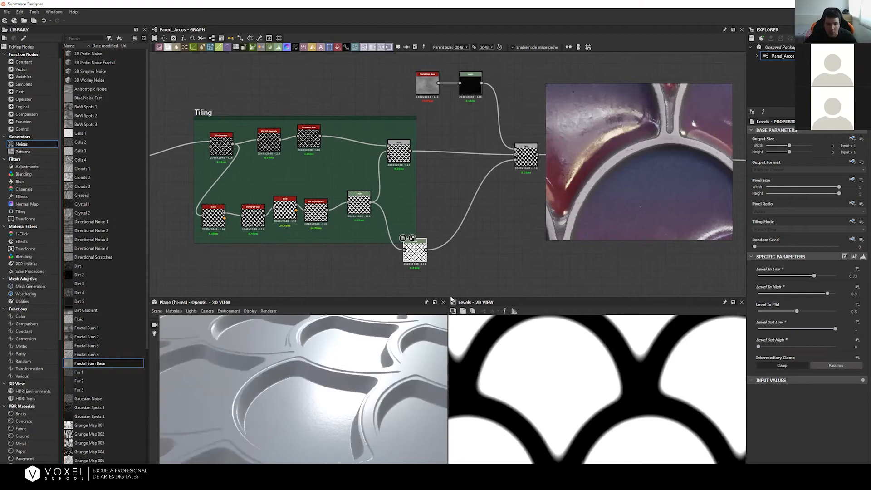
{"action": "left_click_drag", "start_coordinate": [341, 400], "coordinate": [386, 129]}
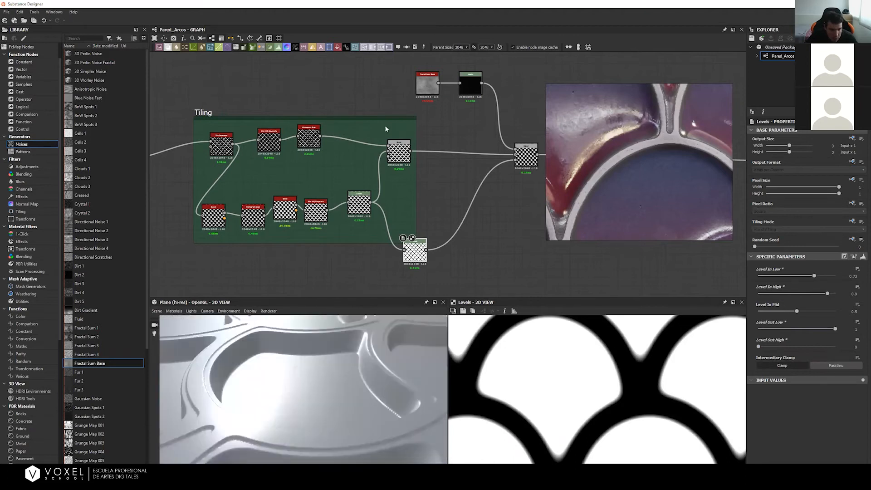
Step: Compare the Tiling frame's Blend, Levels and blur outputs in the 2D view, trying and undoing a higher input white point on the Levels
{"action": "left_click_drag", "start_coordinate": [406, 159], "coordinate": [410, 163]}
{"action": "double_click", "coordinate": [409, 163]}
{"action": "left_click", "coordinate": [360, 207]}
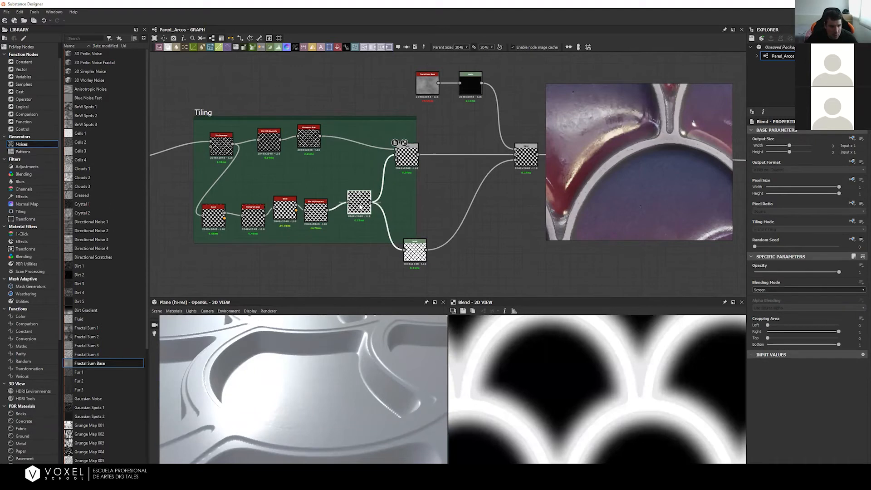
{"action": "double_click", "coordinate": [362, 208]}
{"action": "double_click", "coordinate": [316, 211]}
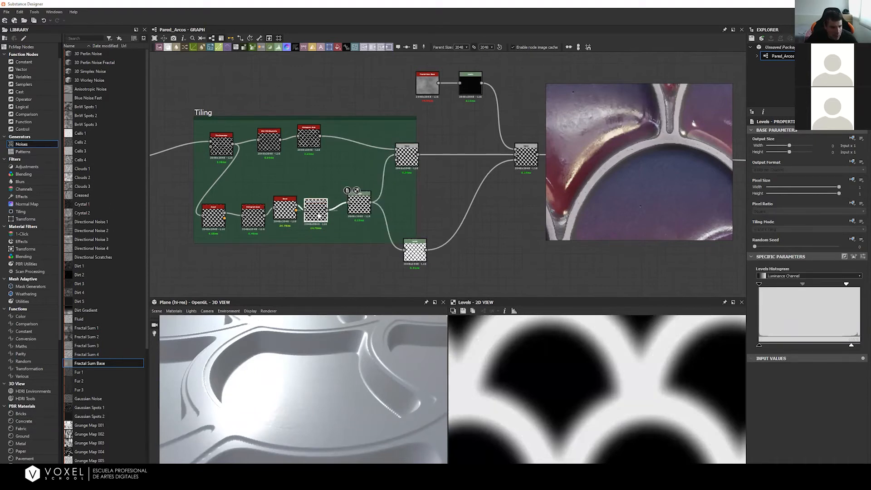
{"action": "double_click", "coordinate": [406, 158]}
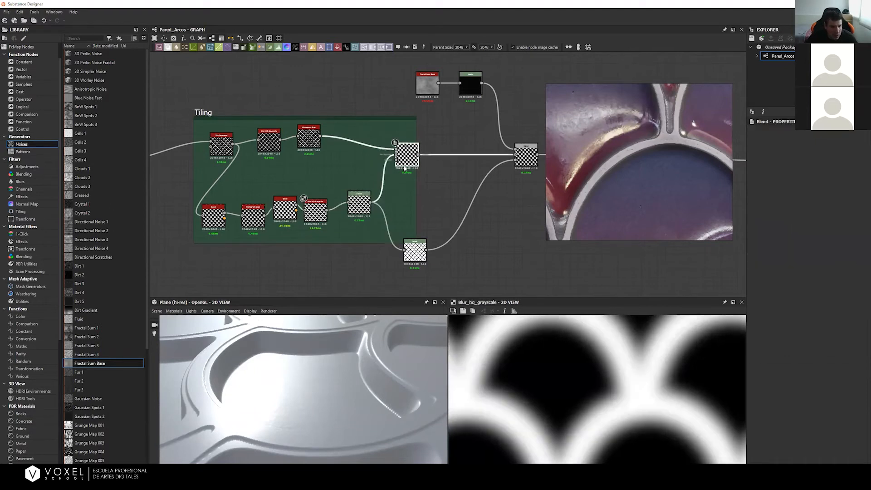
{"action": "double_click", "coordinate": [360, 207]}
{"action": "left_click_drag", "start_coordinate": [847, 286], "coordinate": [859, 286]}
{"action": "key", "text": "ctrl+z"}
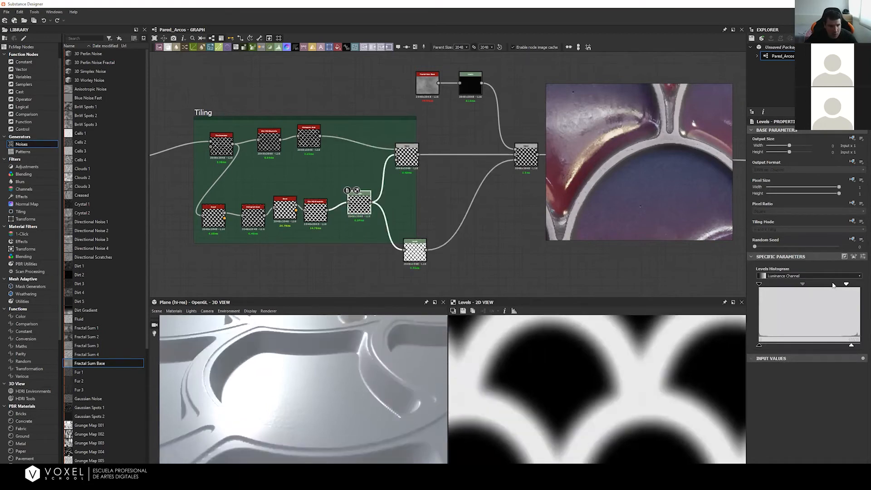
Step: Examine the two bevel nodes' heights and the Tiling frame's final Blend output in the 2D view
{"action": "double_click", "coordinate": [286, 210]}
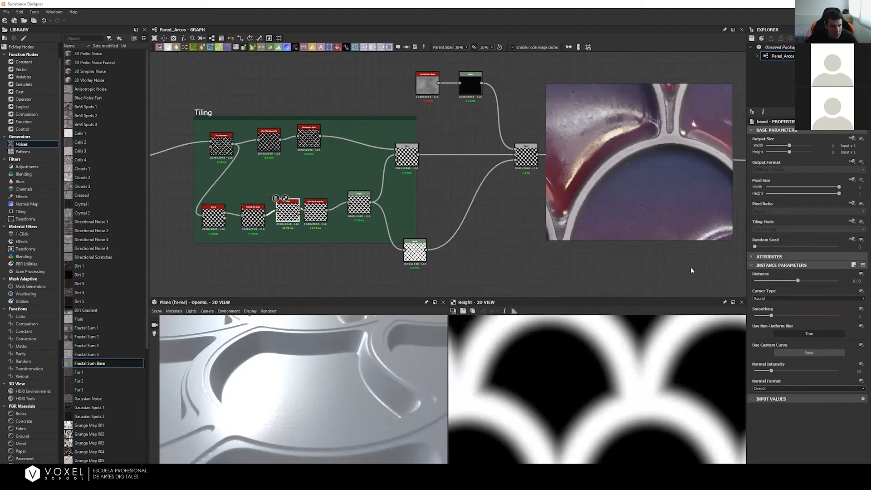
{"action": "double_click", "coordinate": [215, 217]}
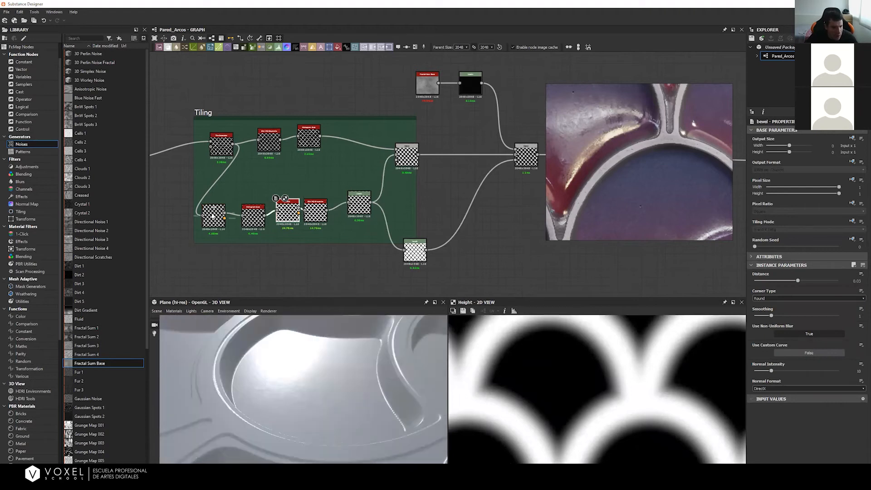
{"action": "double_click", "coordinate": [257, 219]}
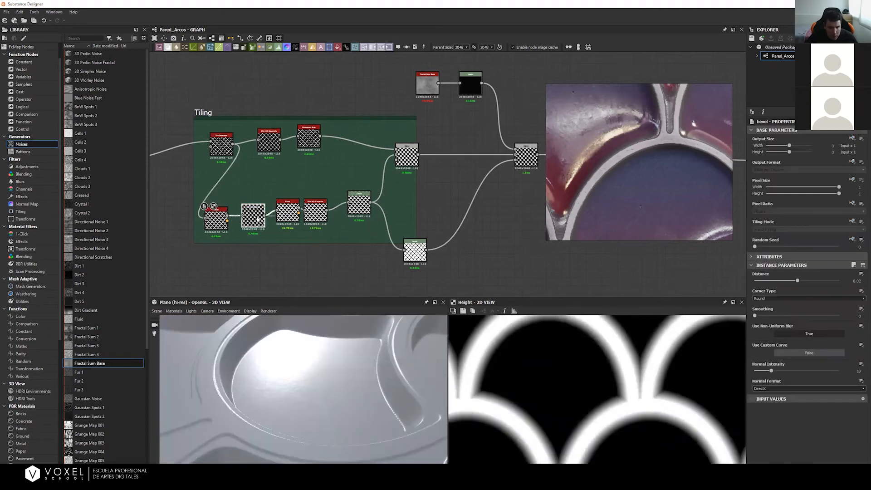
{"action": "double_click", "coordinate": [289, 215]}
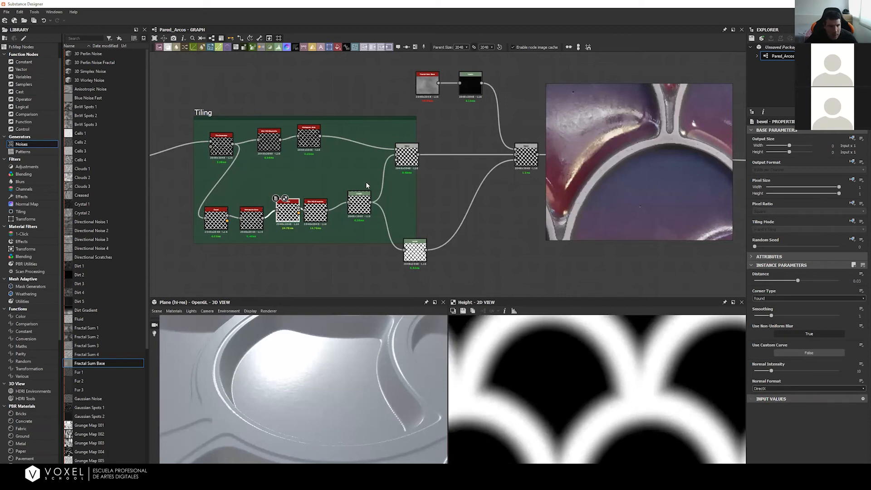
{"action": "double_click", "coordinate": [410, 160]}
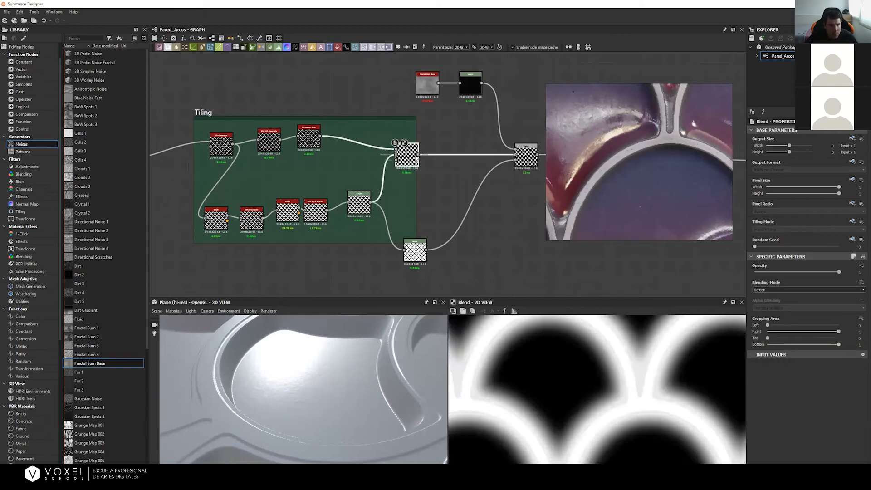
{"action": "middle_click_drag", "start_coordinate": [492, 164], "coordinate": [375, 178]}
{"action": "scroll", "coordinate": [273, 171], "scroll_direction": "down", "scroll_amount": 3}
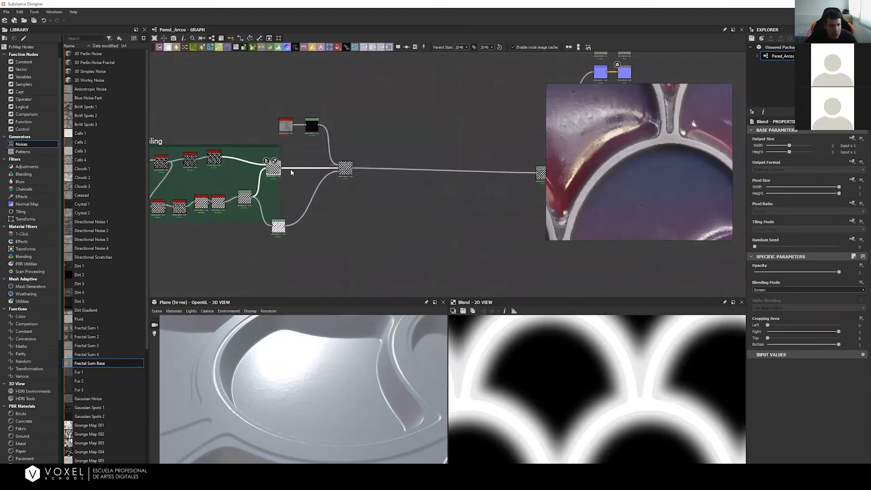
Step: Open the blend node that mixes the noise into the tiling and connect its output to the final Levels node
{"action": "left_click_drag", "start_coordinate": [278, 170], "coordinate": [275, 169]}
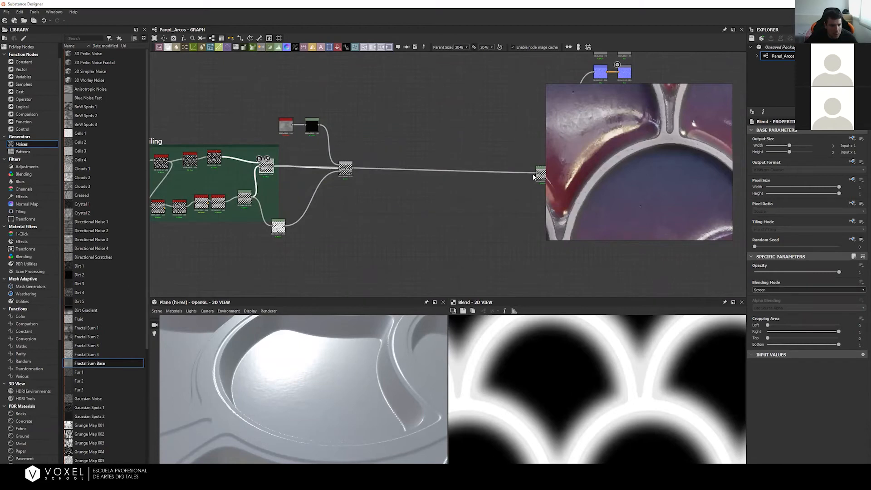
{"action": "scroll", "coordinate": [286, 176], "scroll_direction": "up", "scroll_amount": 2}
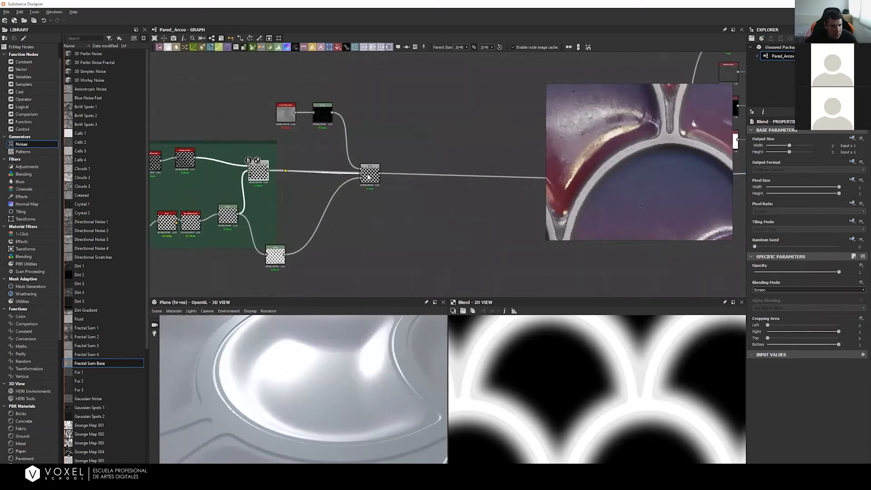
{"action": "double_click", "coordinate": [372, 178]}
{"action": "middle_click_drag", "start_coordinate": [430, 180], "coordinate": [324, 184]}
{"action": "scroll", "coordinate": [370, 184], "scroll_direction": "down", "scroll_amount": 1}
{"action": "left_click_drag", "start_coordinate": [283, 175], "coordinate": [514, 181]}
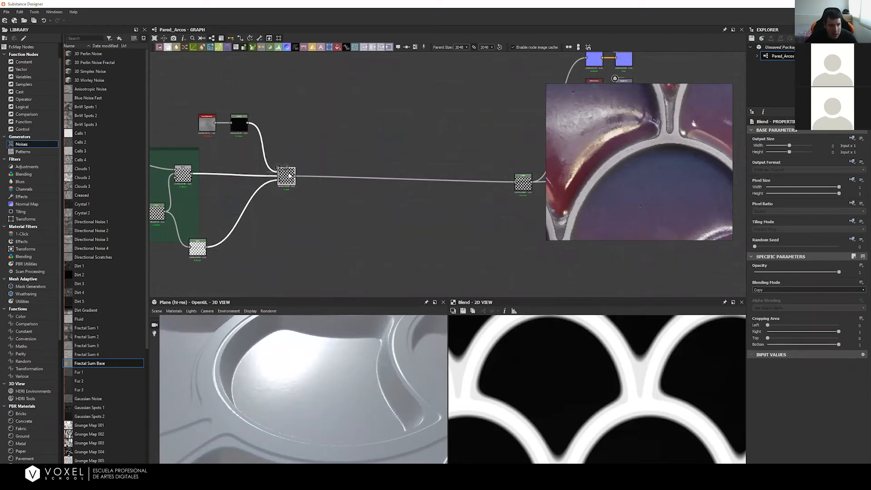
Step: Set the blending mode of the blend that mixes the noise into the tiling to Screen
{"action": "left_click", "coordinate": [796, 290]}
{"action": "left_click", "coordinate": [856, 308]}
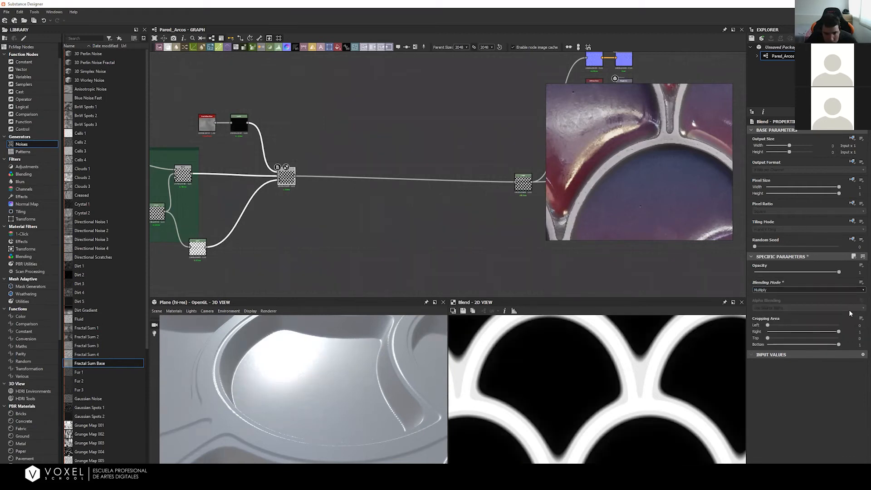
{"action": "left_click", "coordinate": [852, 289]}
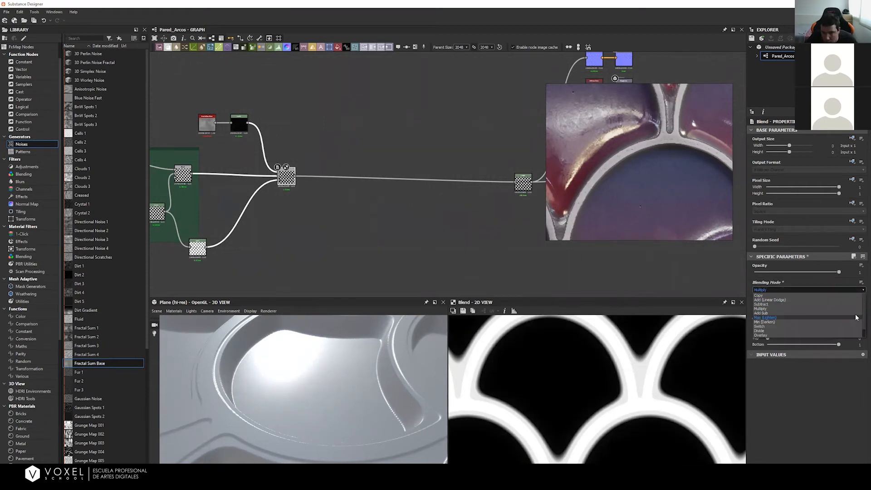
{"action": "scroll", "coordinate": [861, 319], "scroll_direction": "down", "scroll_amount": 2}
{"action": "left_click", "coordinate": [828, 334]}
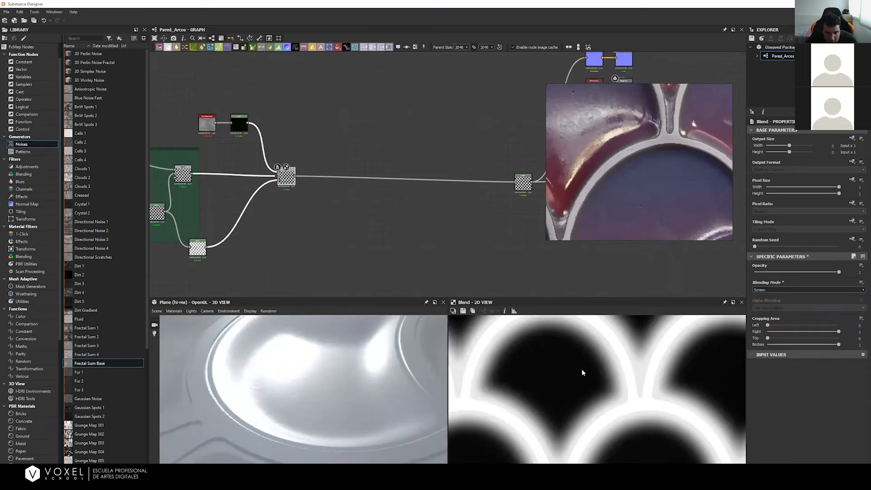
{"action": "left_click_drag", "start_coordinate": [295, 375], "coordinate": [356, 359]}
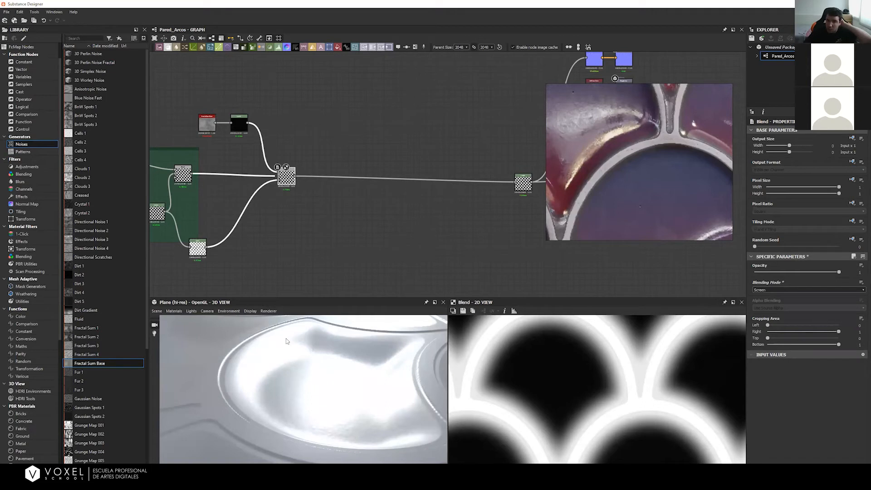
{"action": "right_click_drag", "start_coordinate": [541, 383], "coordinate": [564, 377]}
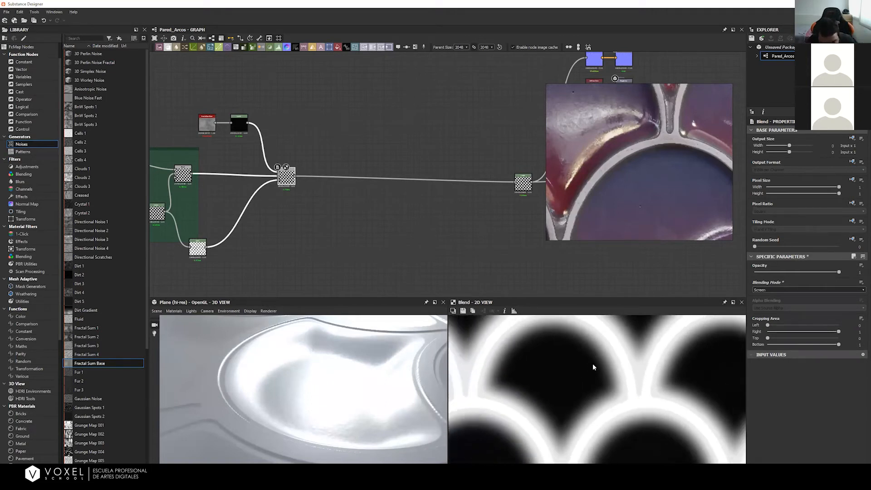
{"action": "left_click_drag", "start_coordinate": [309, 392], "coordinate": [356, 390]}
Step: Move the input black and white points of the noise's Levels node inward around the histogram peak to strengthen its contrast
{"action": "left_click", "coordinate": [238, 123]}
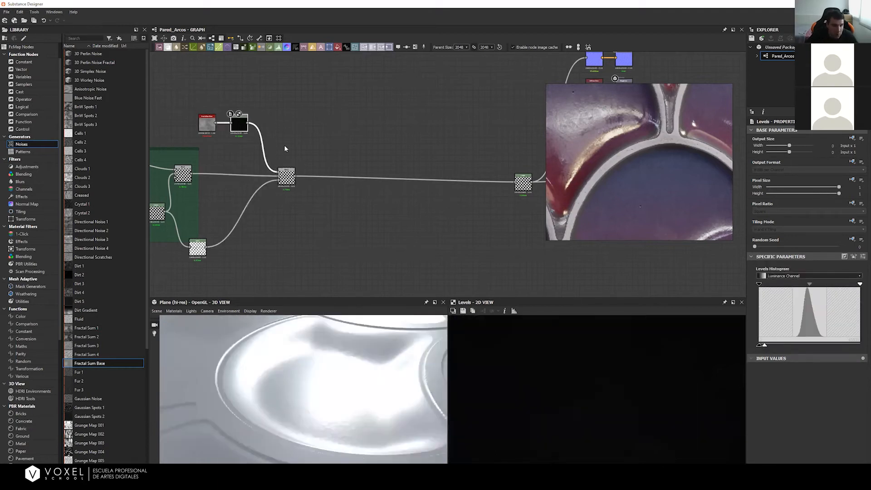
{"action": "mouse_move", "coordinate": [764, 345]}
{"action": "left_mouse_down"}
{"action": "mouse_move", "coordinate": [777, 345]}
{"action": "mouse_move", "coordinate": [765, 346]}
{"action": "left_mouse_up"}
{"action": "left_click_drag", "start_coordinate": [809, 284], "coordinate": [803, 285]}
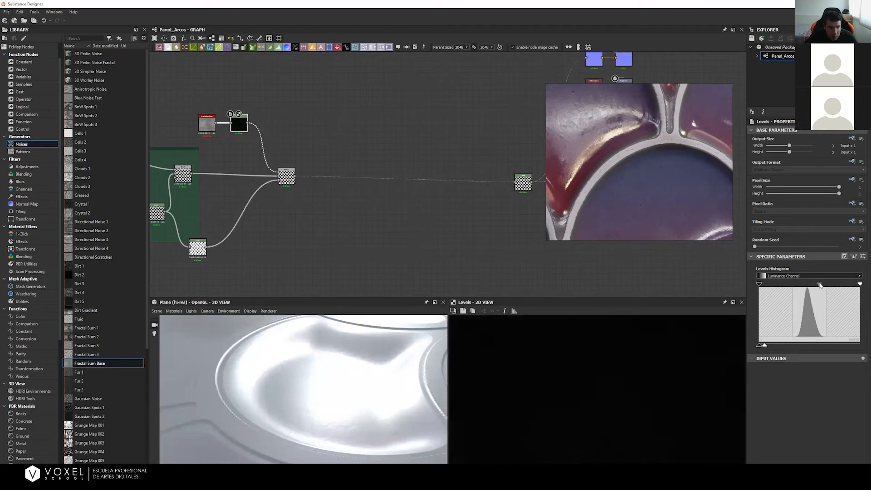
{"action": "left_click_drag", "start_coordinate": [820, 284], "coordinate": [802, 286]}
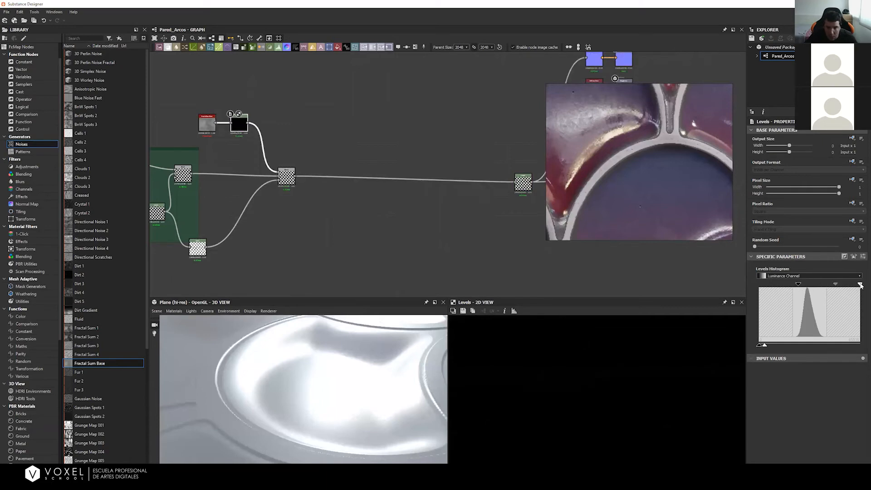
{"action": "left_click_drag", "start_coordinate": [860, 286], "coordinate": [833, 285]}
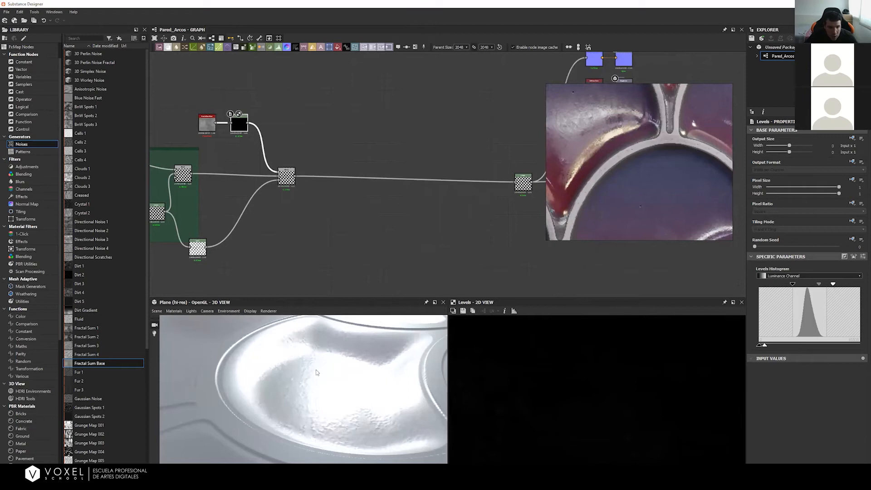
{"action": "left_click_drag", "start_coordinate": [336, 386], "coordinate": [313, 319]}
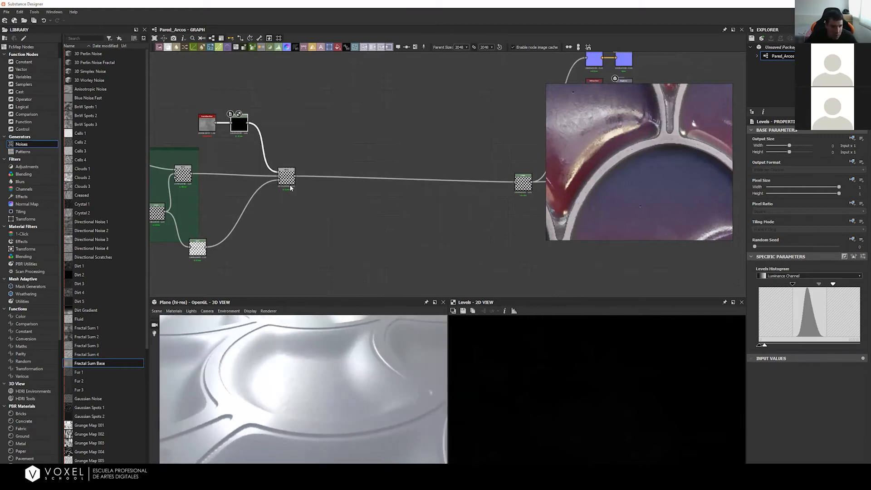
Step: Examine the Fractal Sum Base noise and its effect on the tile surface and arch borders in the 3D view
{"action": "double_click", "coordinate": [205, 127]}
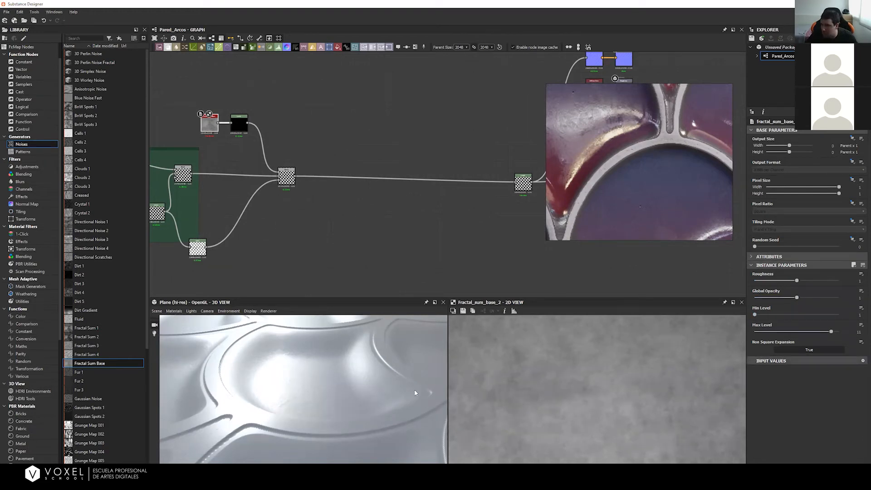
{"action": "left_click_drag", "start_coordinate": [364, 406], "coordinate": [344, 368]}
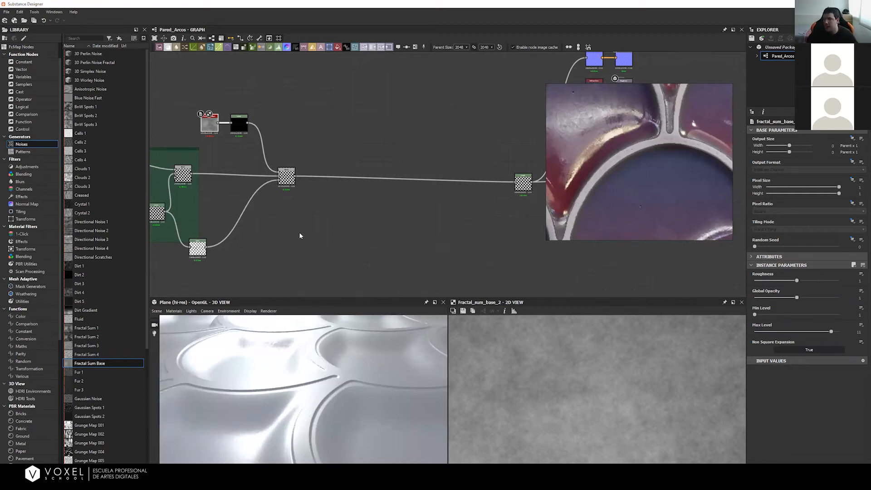
{"action": "mouse_move", "coordinate": [290, 235]}
{"action": "middle_mouse_down"}
{"action": "mouse_move", "coordinate": [330, 233]}
{"action": "mouse_move", "coordinate": [304, 230]}
{"action": "middle_mouse_up"}
{"action": "scroll", "coordinate": [344, 198], "scroll_direction": "up", "scroll_amount": 1}
{"action": "scroll", "coordinate": [324, 214], "scroll_direction": "up", "scroll_amount": 1}
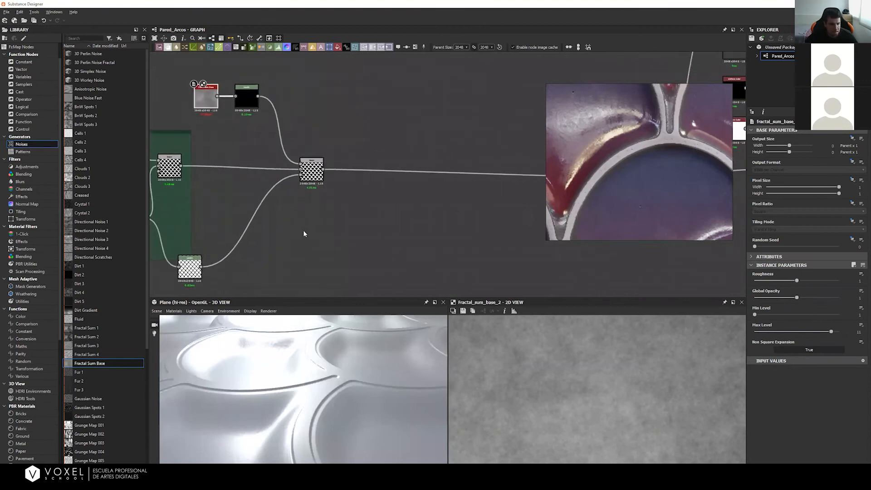
{"action": "left_click_drag", "start_coordinate": [348, 379], "coordinate": [366, 374]}
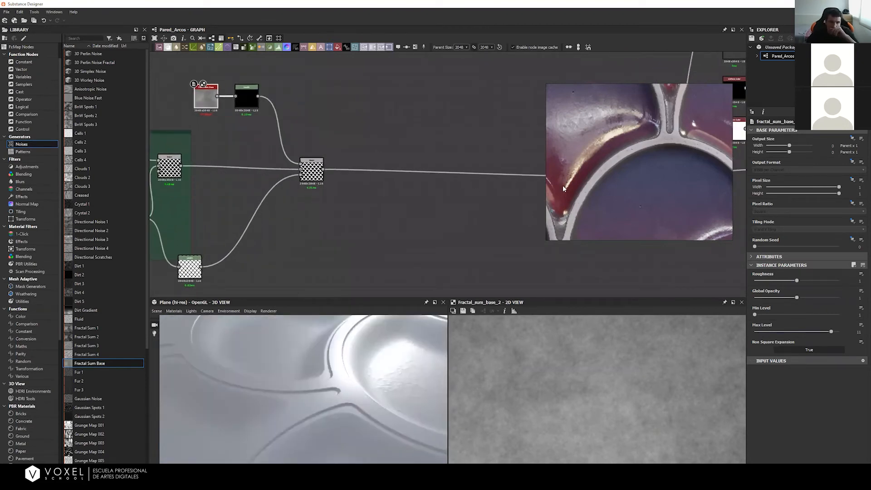
{"action": "left_click_drag", "start_coordinate": [337, 372], "coordinate": [346, 380]}
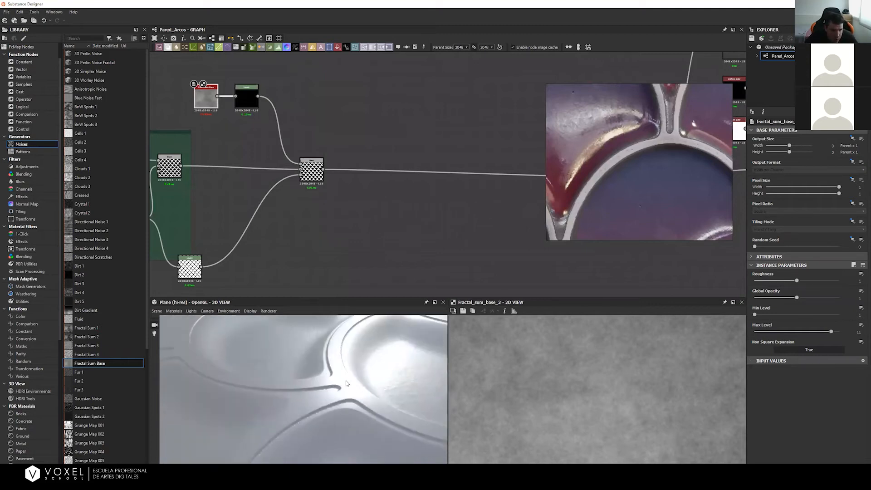
{"action": "mouse_move", "coordinate": [376, 241]}
{"action": "middle_mouse_down"}
{"action": "mouse_move", "coordinate": [344, 232]}
{"action": "mouse_move", "coordinate": [384, 249]}
{"action": "middle_mouse_up"}
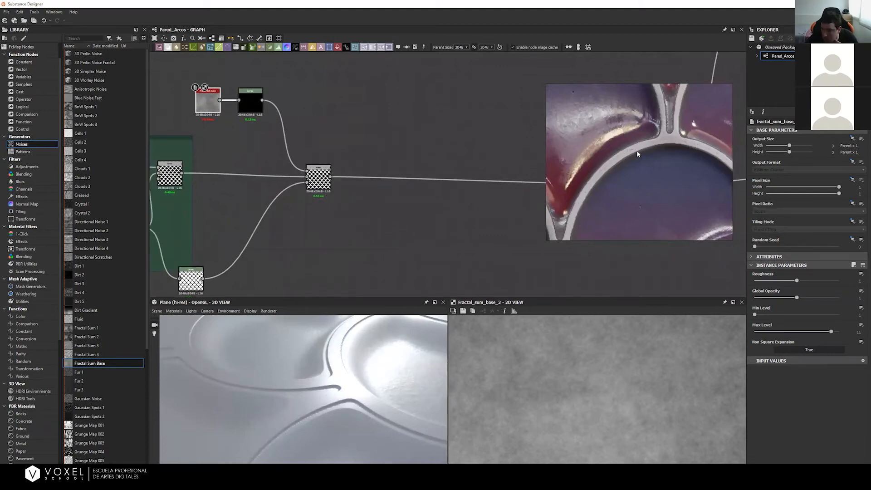
Step: Reposition the noise blend node and the Fractal Sum Base and Levels pair to make room in the graph
{"action": "left_click_drag", "start_coordinate": [319, 180], "coordinate": [314, 180]}
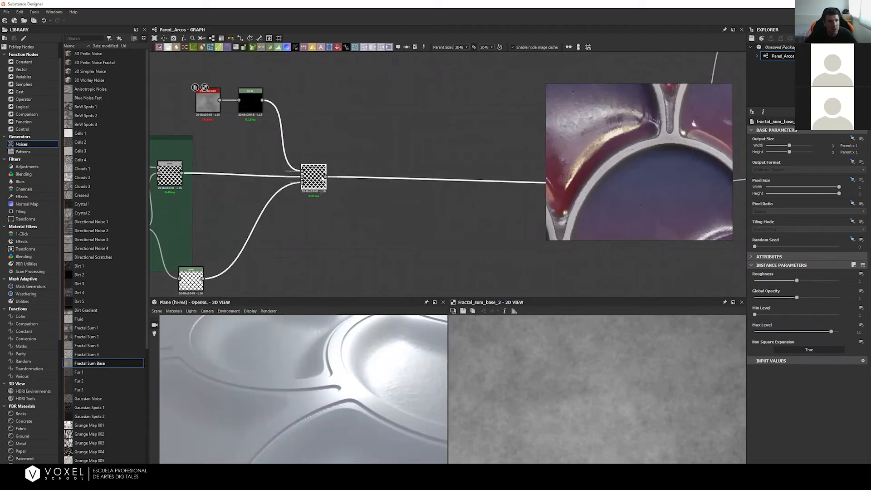
{"action": "left_click_drag", "start_coordinate": [189, 72], "coordinate": [225, 102]}
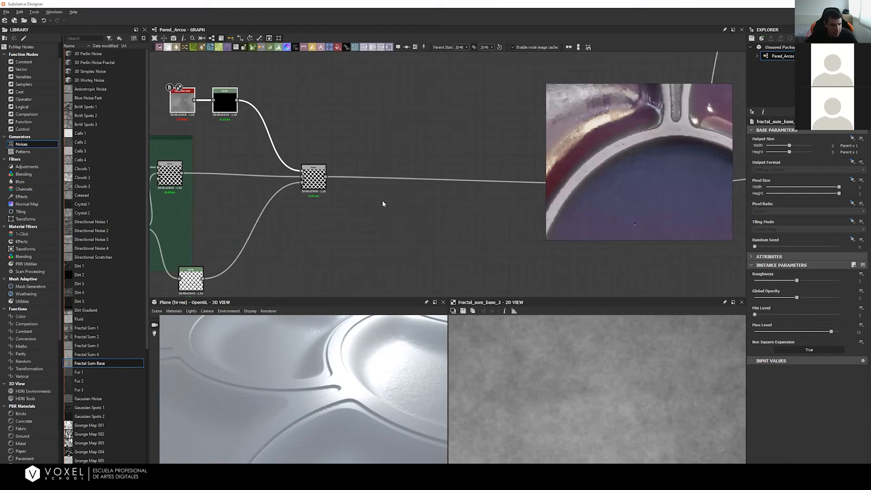
{"action": "middle_click_drag", "start_coordinate": [382, 203], "coordinate": [401, 205]}
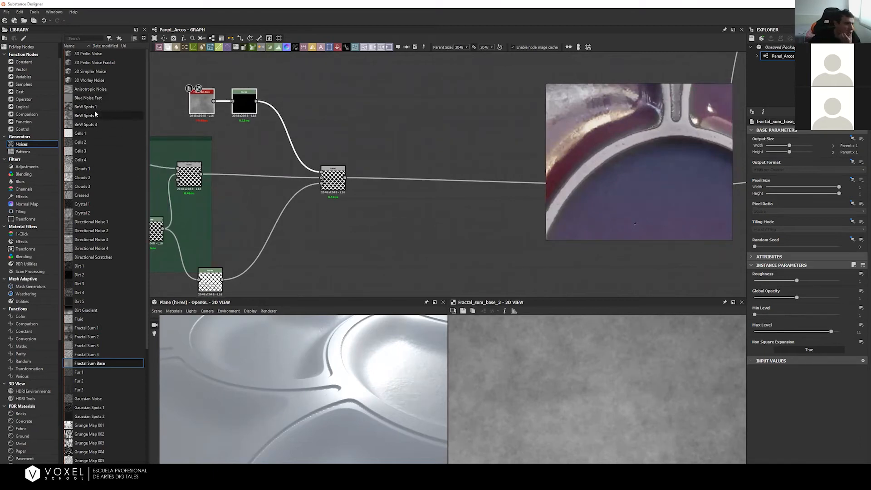
Step: Add a BnW Spots 3 noise node above the noise blend in the graph
{"action": "left_click_drag", "start_coordinate": [89, 122], "coordinate": [348, 107]}
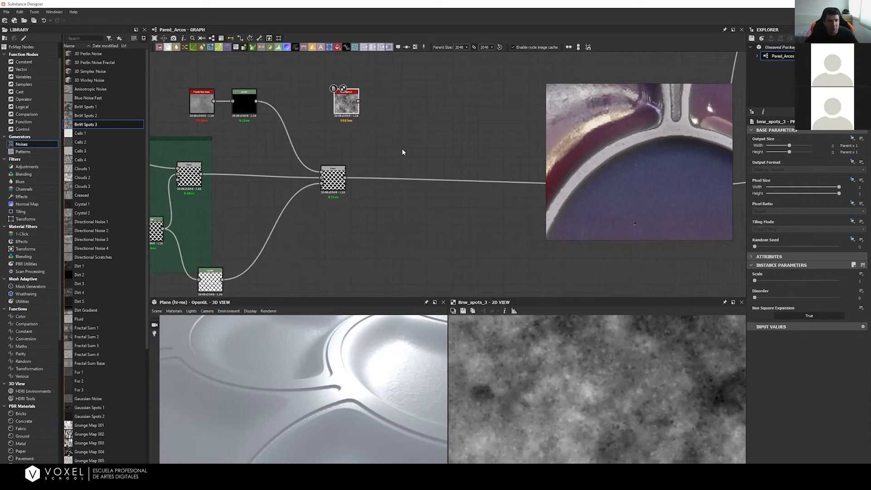
{"action": "middle_click_drag", "start_coordinate": [371, 134], "coordinate": [347, 157]}
{"action": "scroll", "coordinate": [354, 137], "scroll_direction": "down", "scroll_amount": 1}
{"action": "scroll", "coordinate": [380, 137], "scroll_direction": "down", "scroll_amount": 1}
{"action": "middle_click_drag", "start_coordinate": [414, 172], "coordinate": [457, 178]}
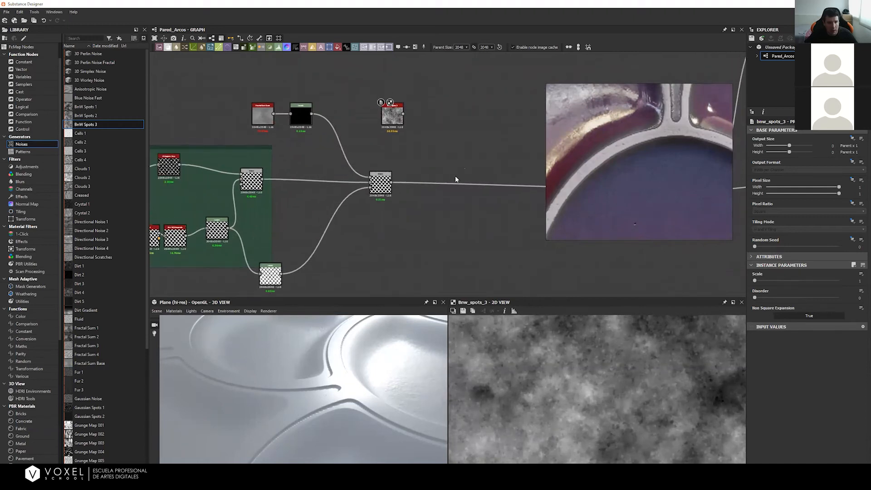
Step: Add a Blend node after the noise blend and connect the noise blend's output and BnW Spots 3 to it
{"action": "key", "text": "space"}
{"action": "type", "text": "blen"}
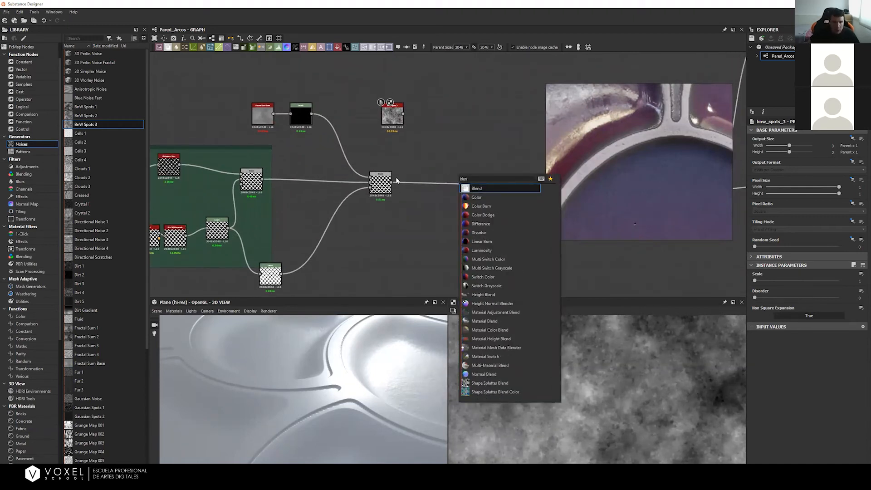
{"action": "key", "text": "Return"}
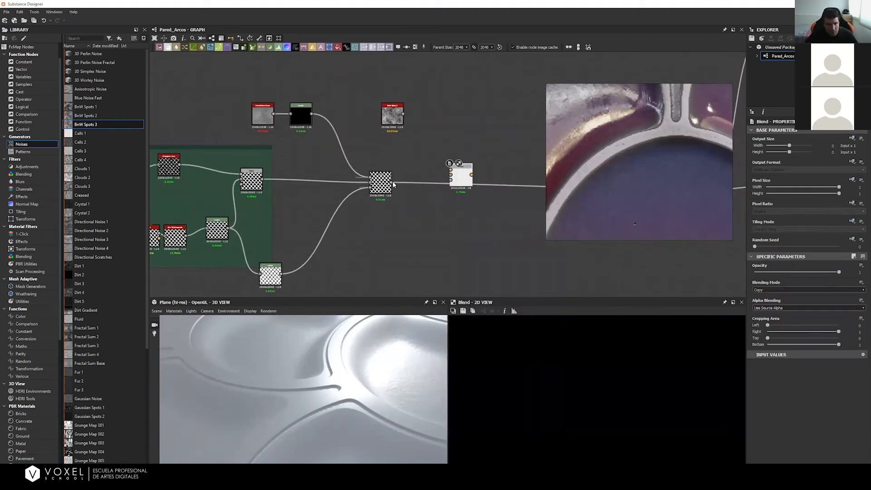
{"action": "mouse_move", "coordinate": [453, 178]}
{"action": "left_mouse_down"}
{"action": "mouse_move", "coordinate": [460, 186]}
{"action": "mouse_move", "coordinate": [463, 177]}
{"action": "left_mouse_up"}
{"action": "middle_click_drag", "start_coordinate": [488, 184], "coordinate": [527, 191]}
{"action": "left_click", "coordinate": [777, 290]}
{"action": "left_click_drag", "start_coordinate": [428, 118], "coordinate": [413, 118]}
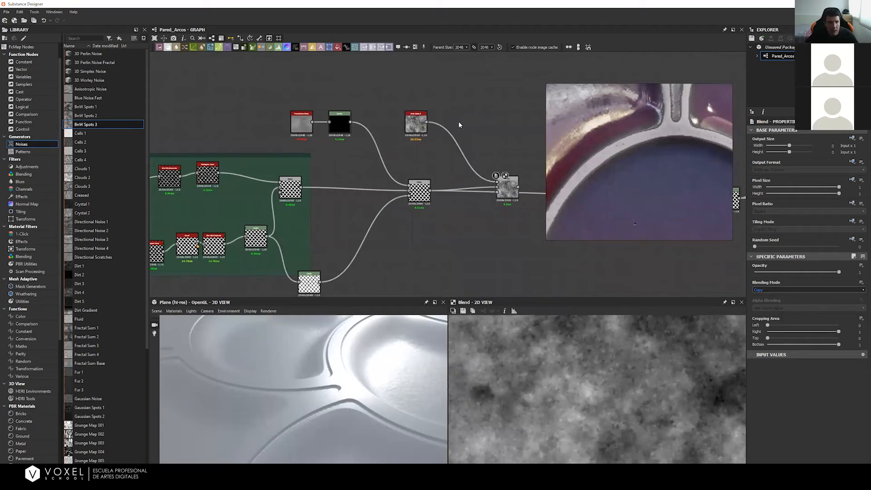
Step: Insert a Levels node between BnW Spots 3 and the new Blend node
{"action": "key", "text": "space"}
{"action": "type", "text": "level"}
{"action": "key", "text": "Return"}
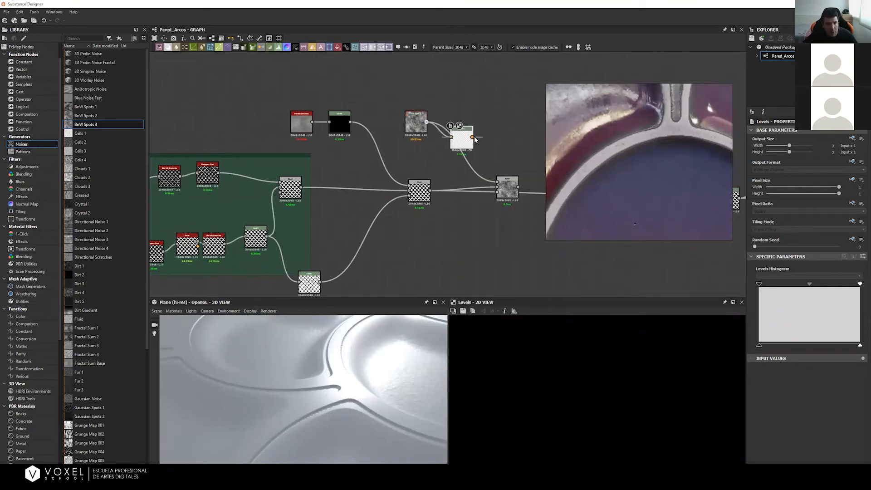
{"action": "left_click_drag", "start_coordinate": [497, 175], "coordinate": [497, 180]}
{"action": "left_click_drag", "start_coordinate": [467, 144], "coordinate": [471, 144]}
Step: Connect the Histogram Scan output with the thin white arches to the new Blend node's mask input
{"action": "middle_click_drag", "start_coordinate": [425, 190], "coordinate": [340, 183]}
{"action": "left_click_drag", "start_coordinate": [424, 189], "coordinate": [424, 193]}
{"action": "middle_click_drag", "start_coordinate": [303, 183], "coordinate": [412, 186]}
{"action": "middle_click_drag", "start_coordinate": [218, 165], "coordinate": [220, 162]}
{"action": "left_click", "coordinate": [235, 171]}
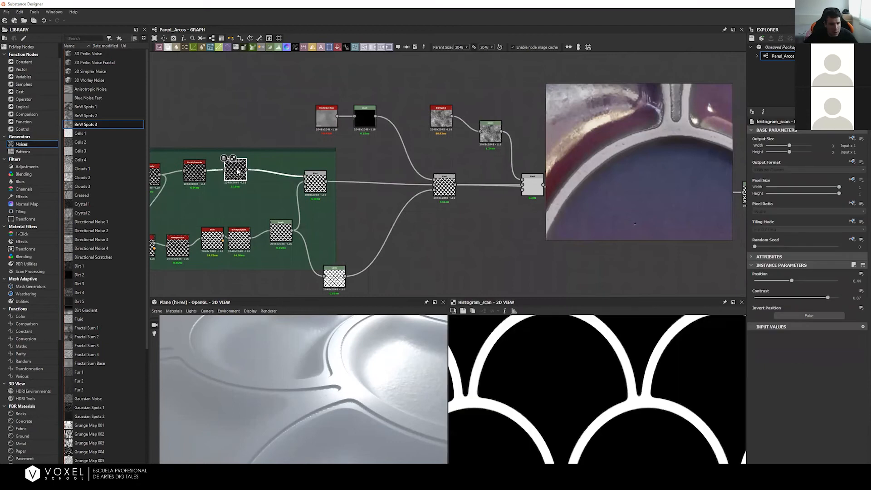
{"action": "middle_click_drag", "start_coordinate": [375, 213], "coordinate": [317, 204]}
{"action": "scroll", "coordinate": [303, 198], "scroll_direction": "up", "scroll_amount": 1}
{"action": "left_click_drag", "start_coordinate": [158, 162], "coordinate": [445, 183]}
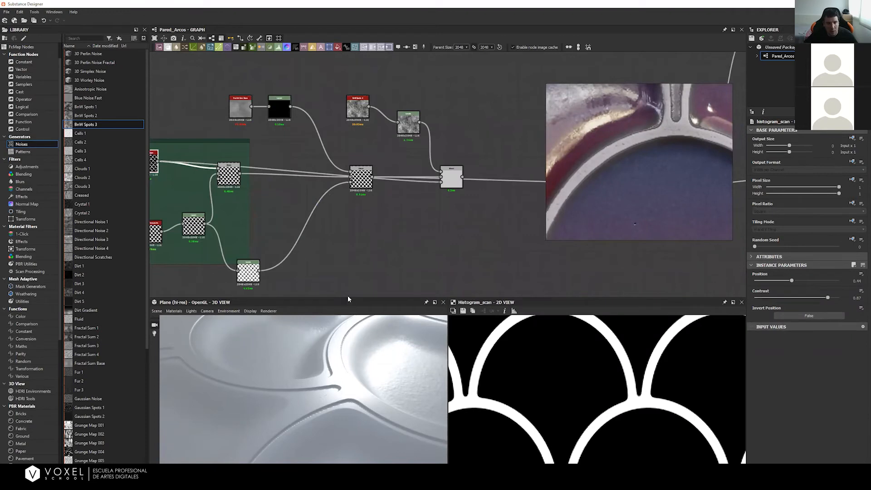
Step: Open the masked BnW Spots blend and set its blending mode to Multiply
{"action": "double_click", "coordinate": [451, 178]}
{"action": "middle_click_drag", "start_coordinate": [484, 179], "coordinate": [460, 181]}
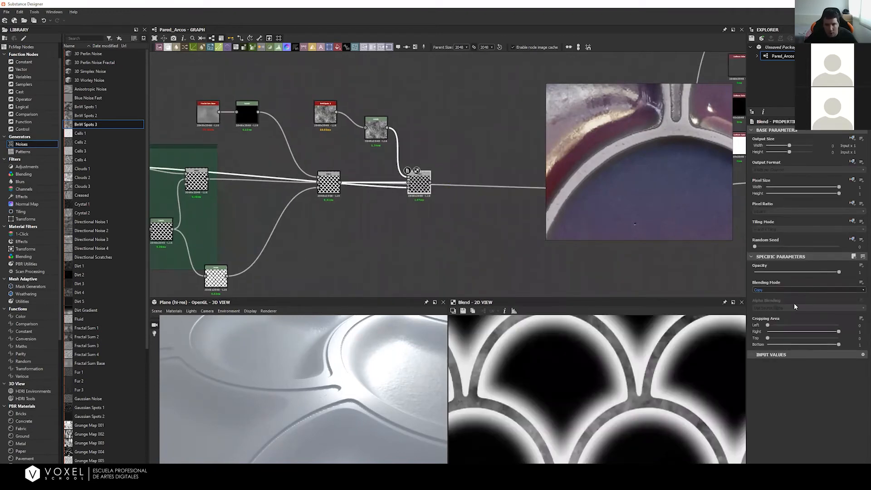
{"action": "left_click", "coordinate": [793, 290]}
{"action": "left_click", "coordinate": [789, 306]}
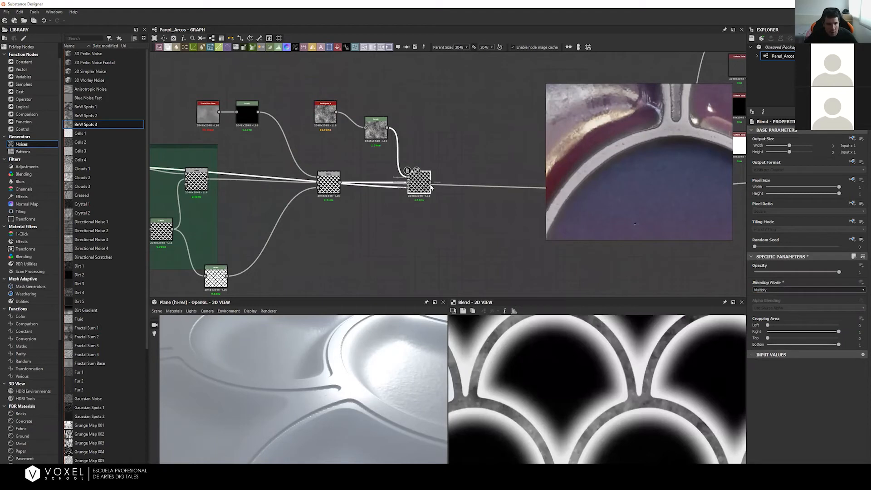
Step: Connect the Multiply blend's output to the final Levels node and check the arch borders in the 3D view
{"action": "middle_click_drag", "start_coordinate": [430, 186], "coordinate": [293, 192]}
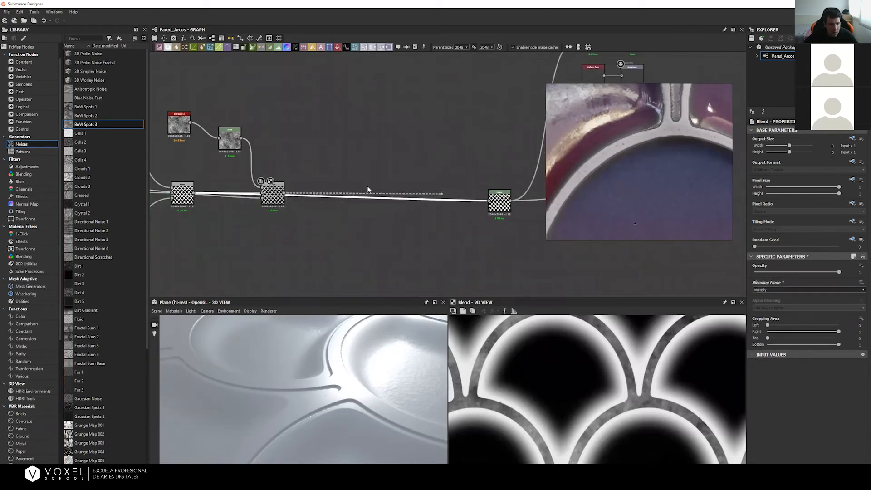
{"action": "left_click", "coordinate": [499, 199]}
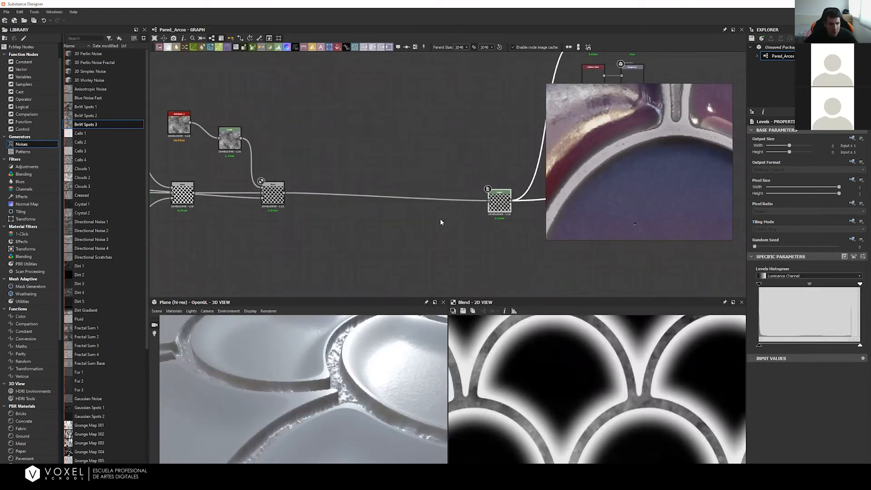
{"action": "left_click_drag", "start_coordinate": [325, 377], "coordinate": [314, 391]}
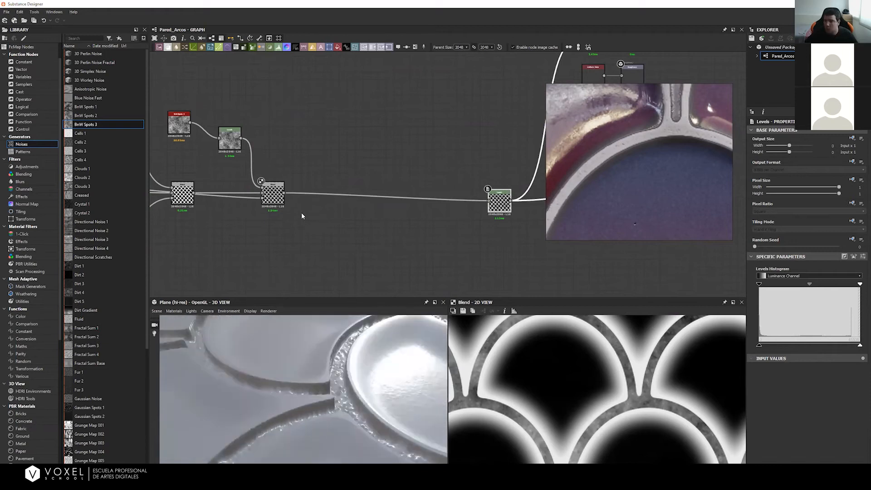
{"action": "middle_click_drag", "start_coordinate": [256, 225], "coordinate": [290, 229]}
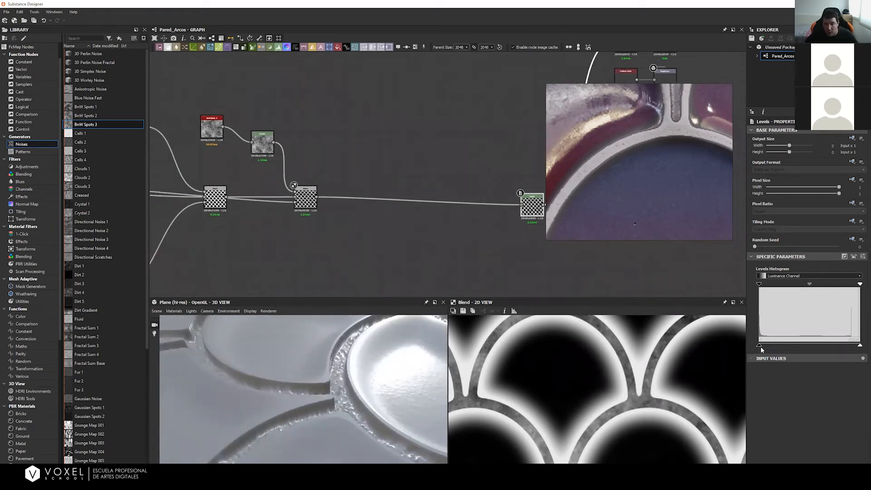
{"action": "left_click_drag", "start_coordinate": [807, 346], "coordinate": [856, 351]}
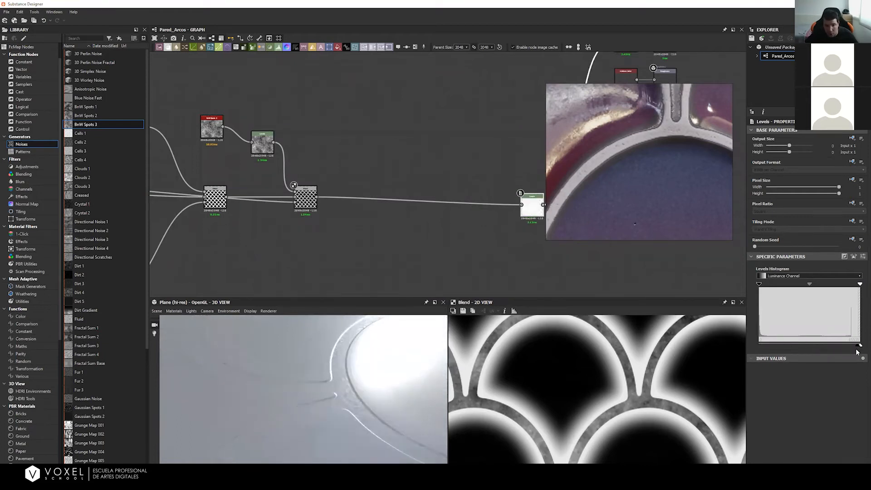
{"action": "key", "text": "ctrl+z"}
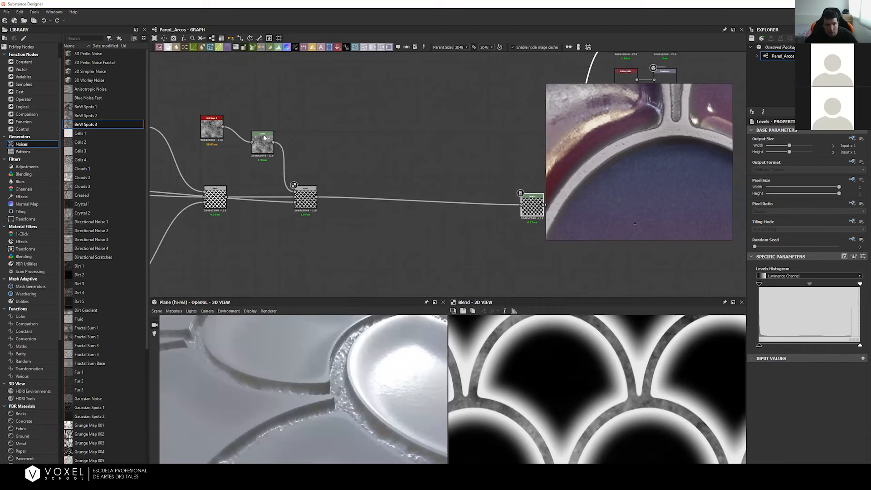
Step: Shift the Multiply Blend node slightly and open the Levels node fed by BnW Spots 3
{"action": "left_click_drag", "start_coordinate": [304, 200], "coordinate": [316, 192]}
{"action": "double_click", "coordinate": [262, 143]}
{"action": "left_click_drag", "start_coordinate": [759, 285], "coordinate": [788, 286]}
{"action": "key", "text": "ctrl+z"}
{"action": "left_click_drag", "start_coordinate": [859, 285], "coordinate": [809, 285]}
{"action": "key", "text": "ctrl+z"}
{"action": "left_click_drag", "start_coordinate": [860, 345], "coordinate": [830, 345]}
{"action": "key", "text": "ctrl+z"}
Step: Raise the Levels node's output low to white and narrow its input range around the histogram's peak
{"action": "left_click_drag", "start_coordinate": [759, 345], "coordinate": [859, 347]}
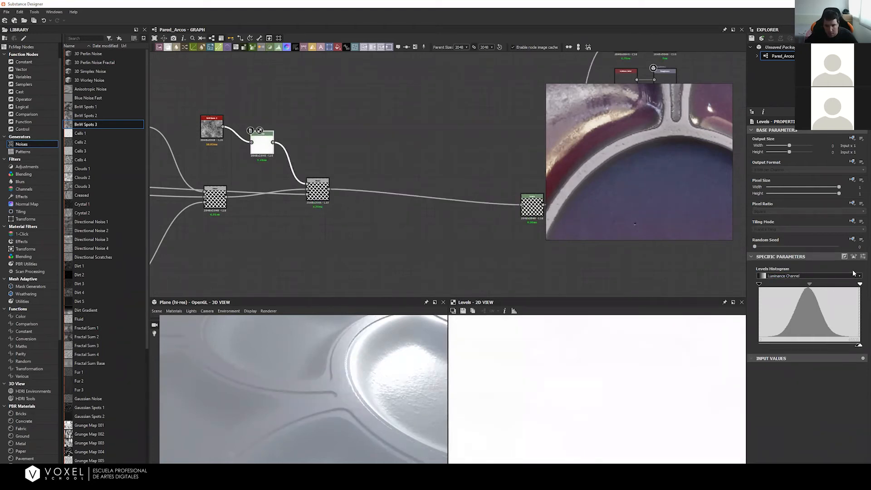
{"action": "left_click_drag", "start_coordinate": [760, 286], "coordinate": [797, 286]}
{"action": "left_click_drag", "start_coordinate": [860, 285], "coordinate": [808, 286]}
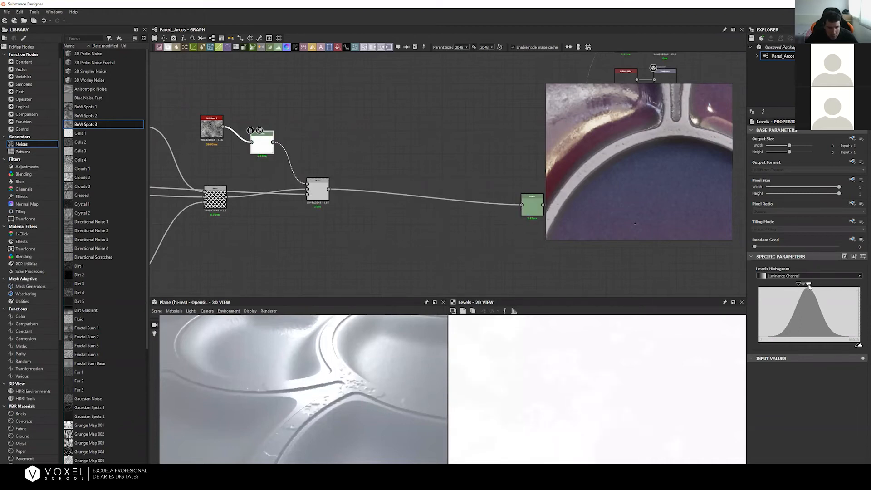
Step: Reposition the BnW Spots 3 and Levels nodes slightly and examine the arch border relief in the 3D view
{"action": "right_click_drag", "start_coordinate": [294, 265], "coordinate": [526, 209], "text": "alt"}
{"action": "middle_click_drag", "start_coordinate": [316, 195], "coordinate": [370, 253]}
{"action": "right_click_drag", "start_coordinate": [370, 253], "coordinate": [384, 234], "text": "alt"}
{"action": "middle_click_drag", "start_coordinate": [384, 233], "coordinate": [436, 253]}
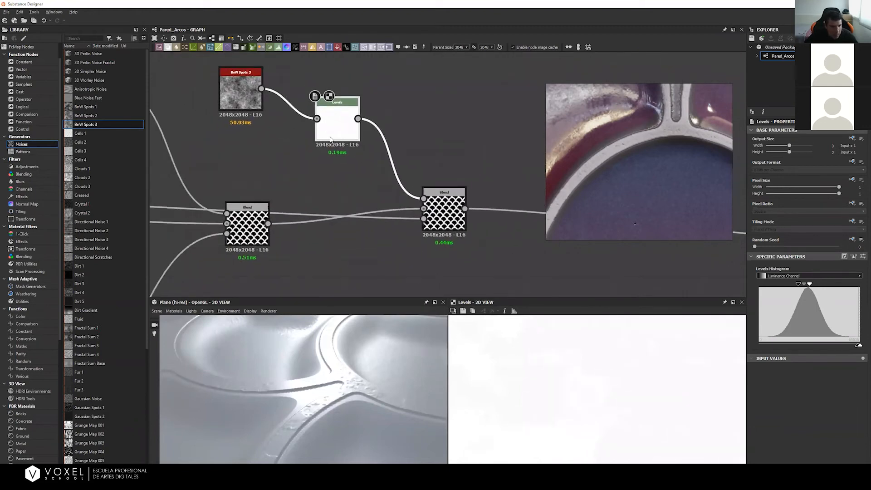
{"action": "middle_click_drag", "start_coordinate": [387, 244], "coordinate": [428, 201]}
{"action": "left_click_drag", "start_coordinate": [310, 389], "coordinate": [337, 385]}
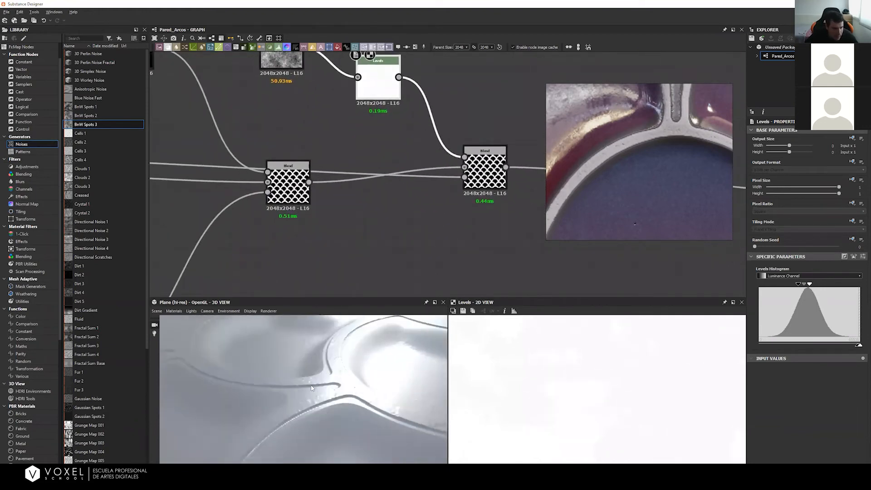
{"action": "middle_click_drag", "start_coordinate": [319, 113], "coordinate": [364, 175]}
{"action": "left_click_drag", "start_coordinate": [323, 125], "coordinate": [316, 125]}
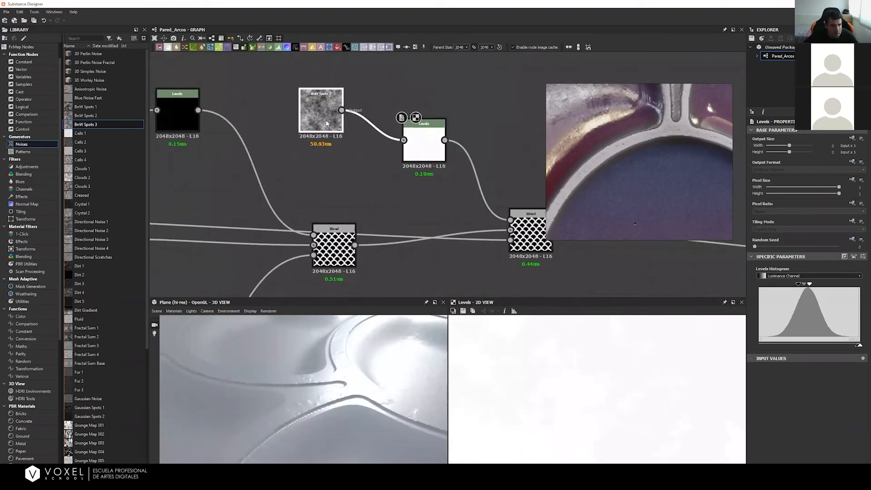
{"action": "left_click_drag", "start_coordinate": [425, 143], "coordinate": [411, 128]}
{"action": "middle_click_drag", "start_coordinate": [446, 187], "coordinate": [369, 162]}
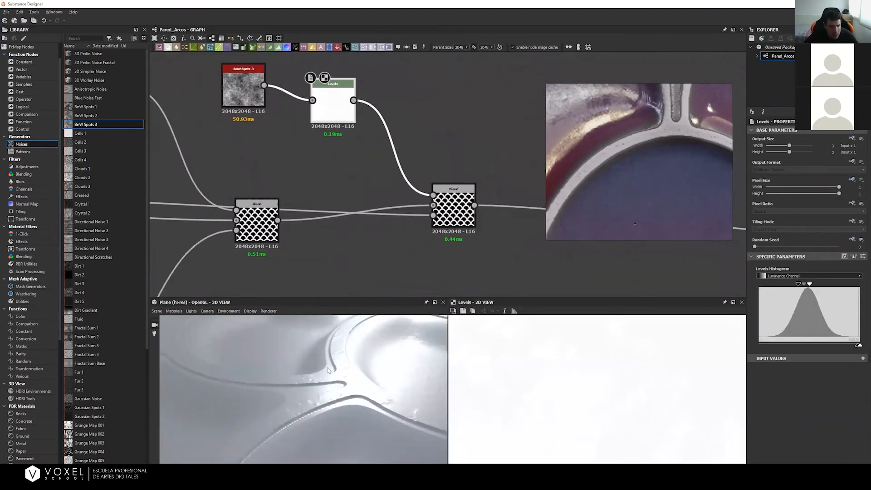
{"action": "left_click_drag", "start_coordinate": [248, 387], "coordinate": [326, 355]}
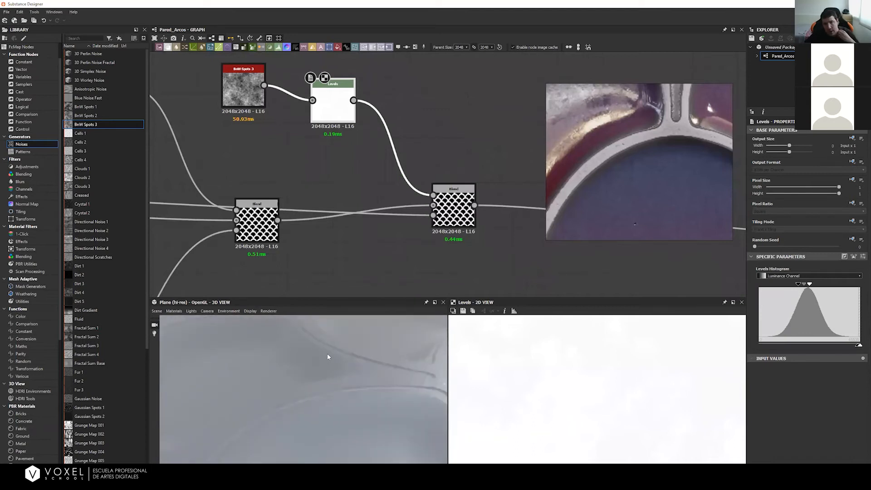
{"action": "left_click_drag", "start_coordinate": [342, 113], "coordinate": [349, 107]}
Step: Try the Screen blending mode on the masked Blend node and switch away from it again
{"action": "middle_click_drag", "start_coordinate": [461, 224], "coordinate": [383, 221]}
{"action": "left_click", "coordinate": [414, 223]}
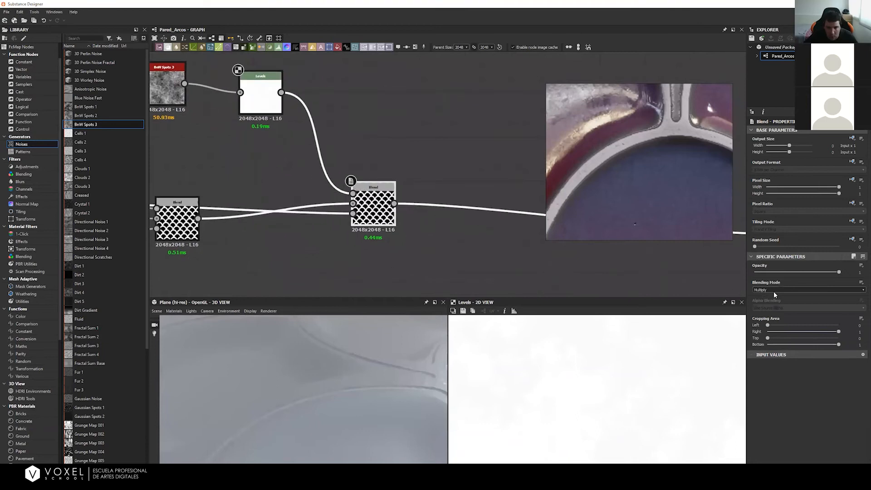
{"action": "left_click", "coordinate": [776, 289]}
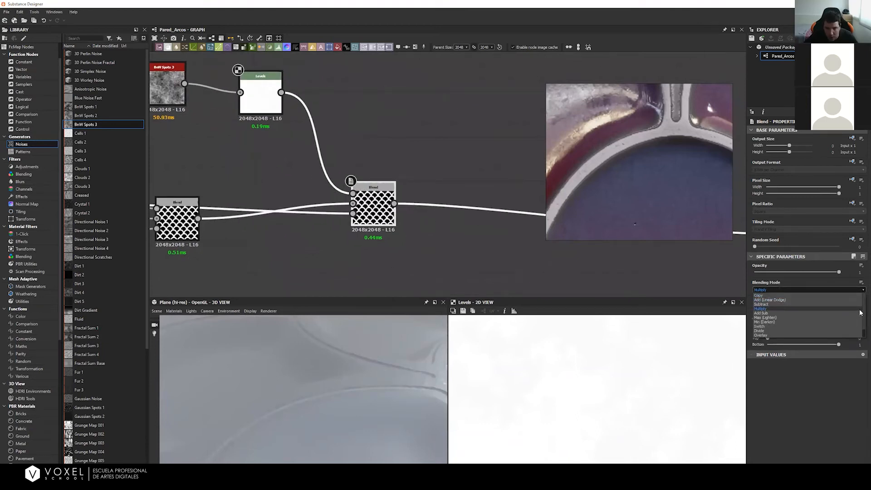
{"action": "left_click_drag", "start_coordinate": [861, 313], "coordinate": [862, 324]}
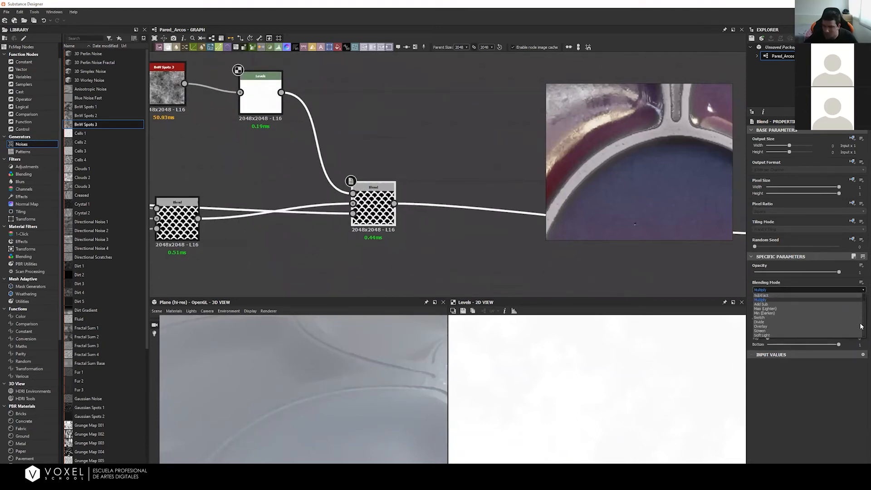
{"action": "left_click", "coordinate": [804, 330]}
{"action": "middle_click_drag", "start_coordinate": [418, 161], "coordinate": [379, 158]}
{"action": "left_click", "coordinate": [464, 191]}
{"action": "middle_click_drag", "start_coordinate": [416, 185], "coordinate": [438, 203]}
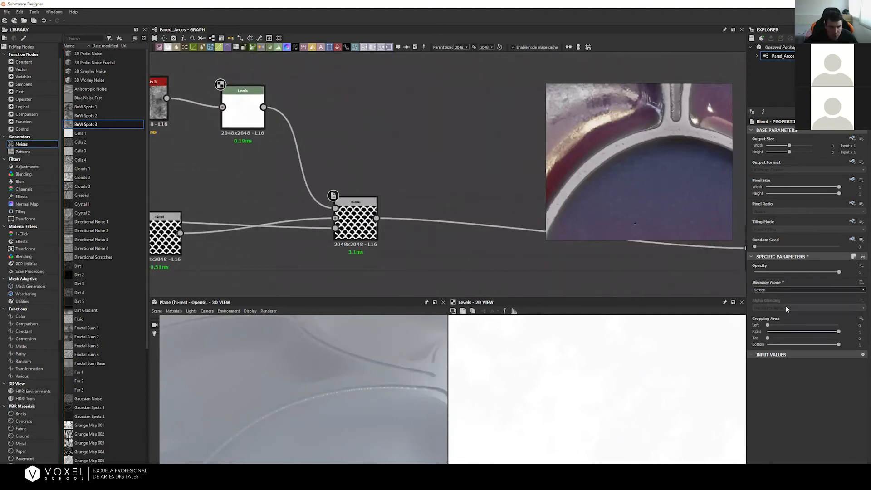
{"action": "left_click", "coordinate": [806, 291]}
{"action": "left_click", "coordinate": [831, 298]}
Step: Fine-tune the output range and widen the input range of the Levels node after BnW Spots 3, checking the borders in the 3D view
{"action": "middle_click_drag", "start_coordinate": [329, 146], "coordinate": [340, 145]}
{"action": "left_click_drag", "start_coordinate": [436, 337], "coordinate": [344, 336]}
{"action": "left_click", "coordinate": [250, 109]}
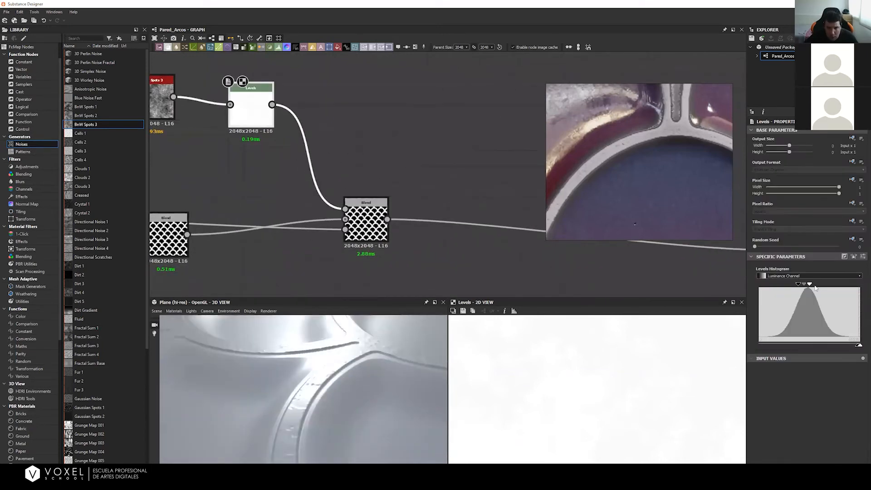
{"action": "left_click_drag", "start_coordinate": [857, 349], "coordinate": [857, 347]}
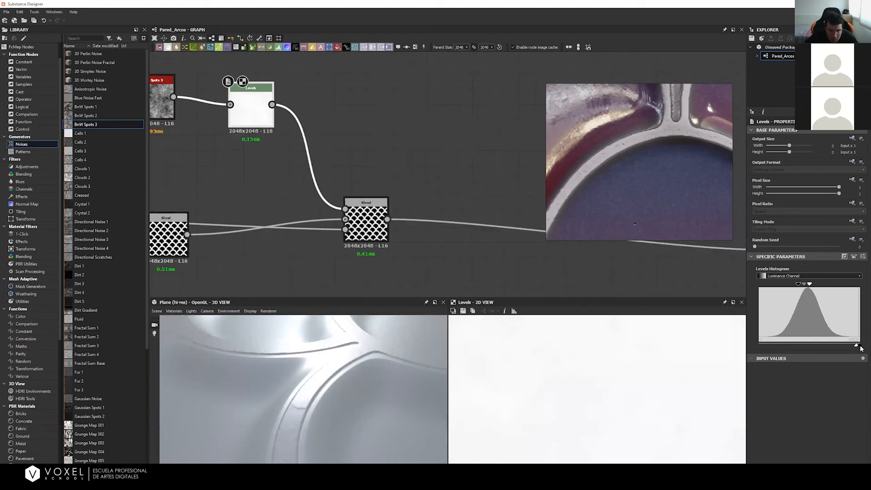
{"action": "left_click_drag", "start_coordinate": [854, 348], "coordinate": [858, 347]}
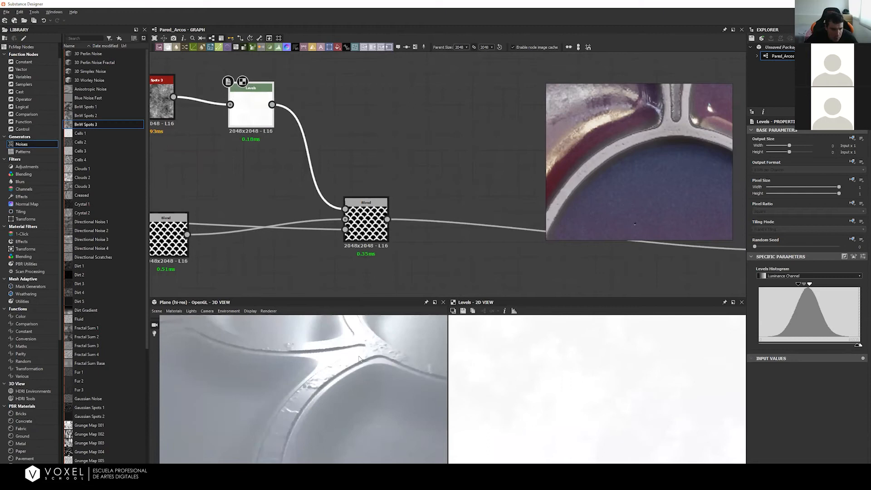
{"action": "mouse_move", "coordinate": [812, 284]}
{"action": "left_mouse_down"}
{"action": "mouse_move", "coordinate": [828, 283]}
{"action": "mouse_move", "coordinate": [792, 286]}
{"action": "mouse_move", "coordinate": [801, 286]}
{"action": "left_mouse_up"}
{"action": "left_click_drag", "start_coordinate": [382, 348], "coordinate": [305, 393]}
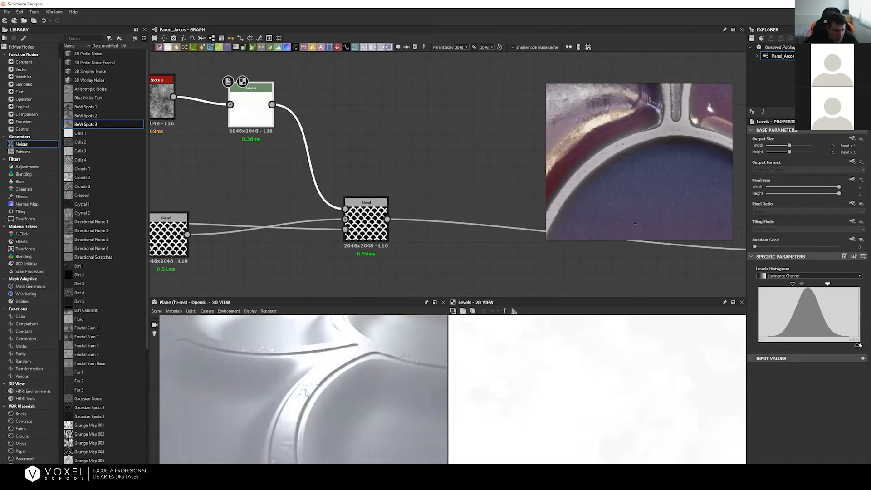
{"action": "left_click_drag", "start_coordinate": [345, 371], "coordinate": [304, 388]}
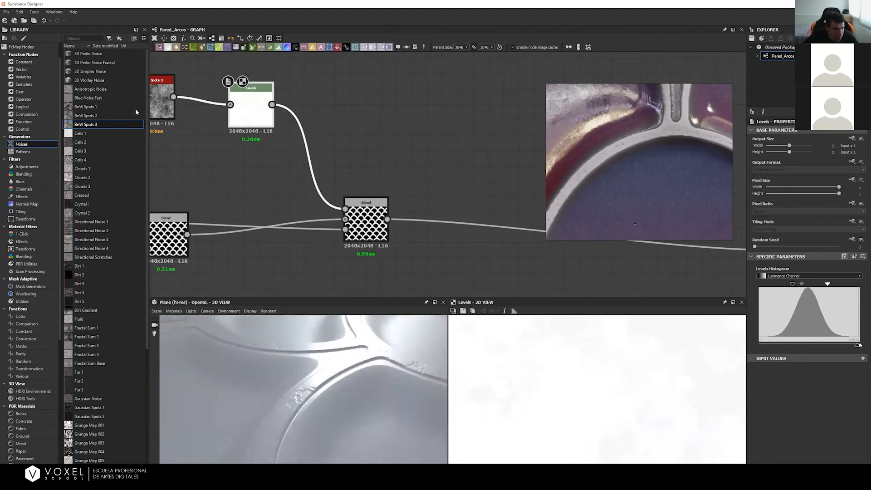
Step: Replace BnW Spots 3 with a Dirt 3 noise as the Levels node's input, adjusting the Levels output range to suit
{"action": "middle_click_drag", "start_coordinate": [353, 193], "coordinate": [468, 231]}
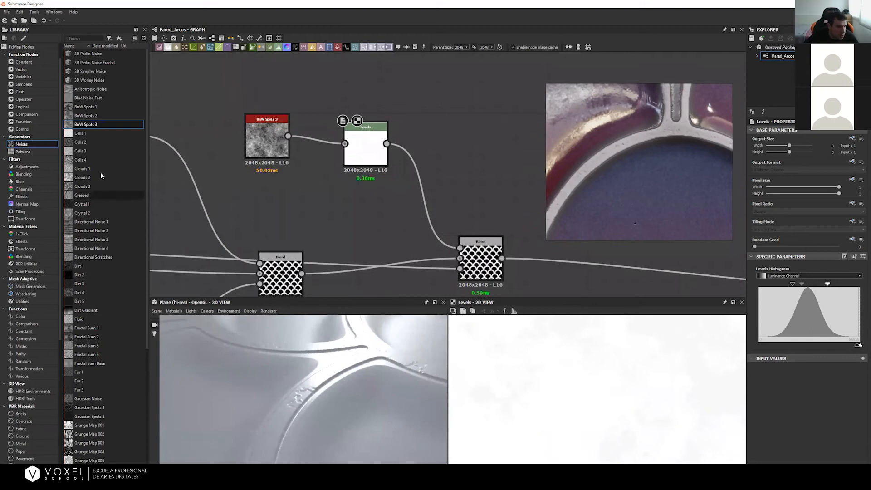
{"action": "left_click_drag", "start_coordinate": [82, 283], "coordinate": [344, 143]}
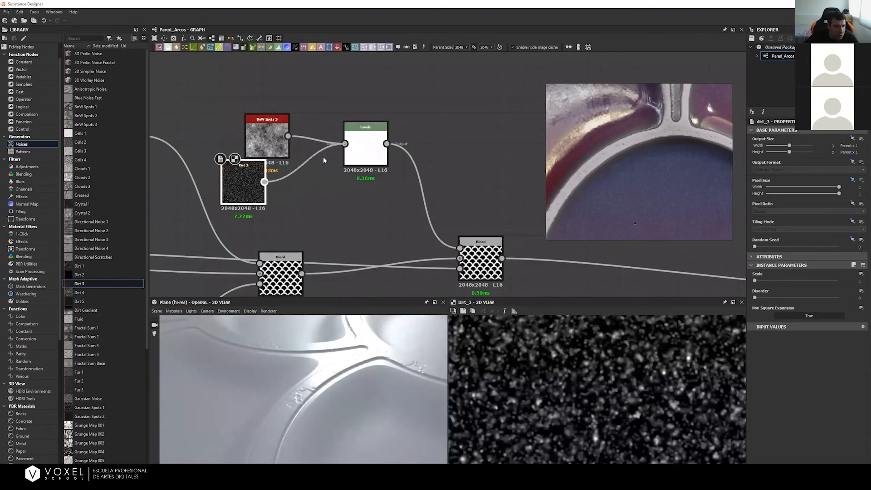
{"action": "double_click", "coordinate": [365, 150]}
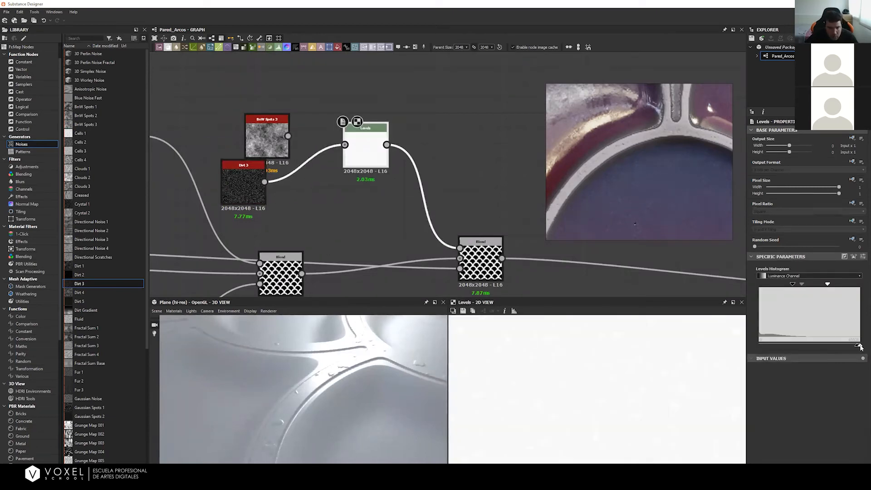
{"action": "left_click_drag", "start_coordinate": [860, 346], "coordinate": [857, 347]}
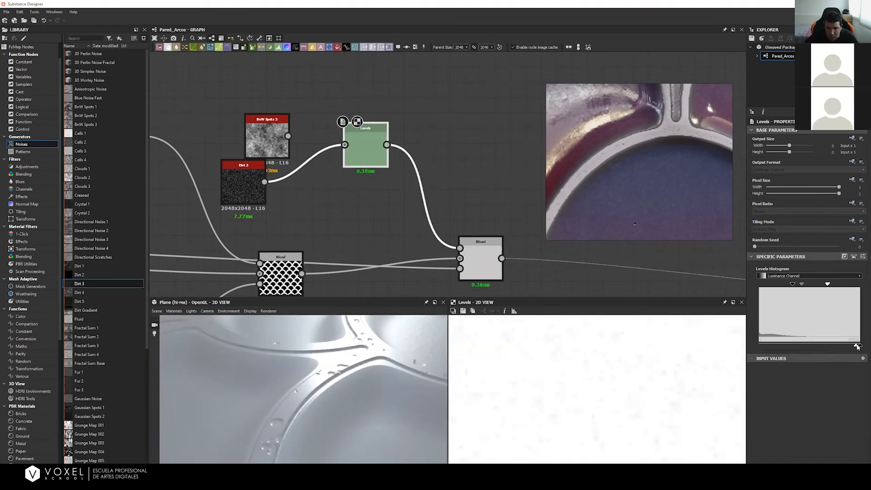
{"action": "left_click", "coordinate": [251, 138]}
{"action": "key", "text": "Delete"}
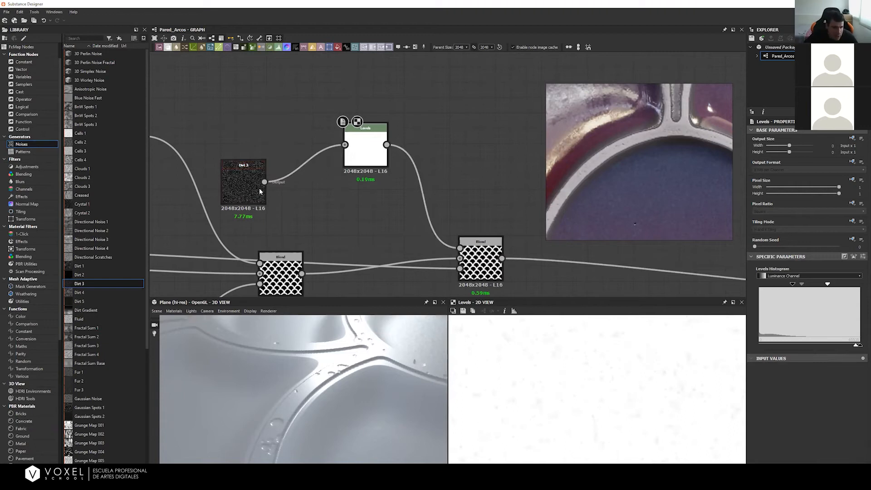
Step: Set the Dirt 3 noise's scale to 3 and preview the noise in the 2D view
{"action": "left_click", "coordinate": [247, 187]}
{"action": "left_click", "coordinate": [857, 281]}
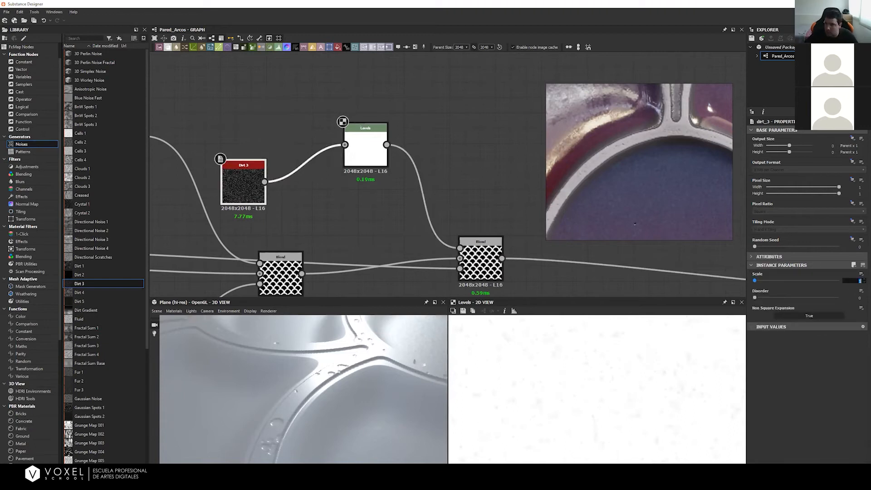
{"action": "type", "text": "3"}
{"action": "key", "text": "Return"}
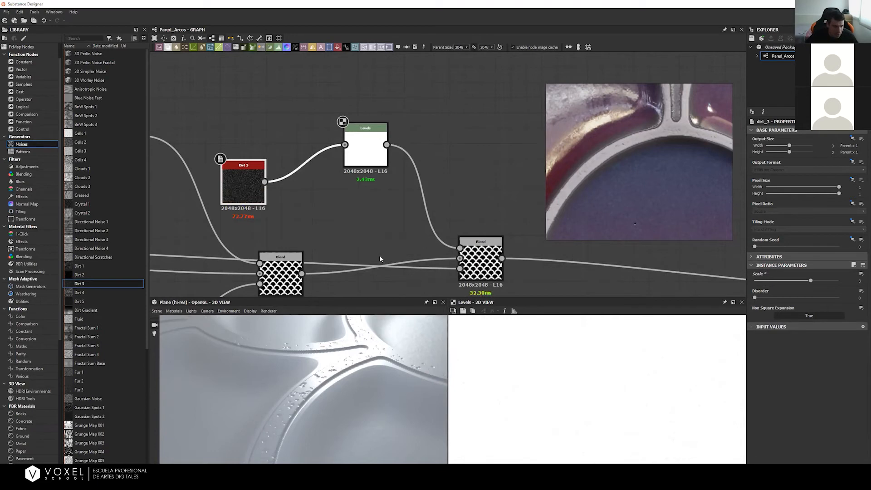
{"action": "left_click_drag", "start_coordinate": [323, 382], "coordinate": [307, 328]}
{"action": "left_click_drag", "start_coordinate": [244, 182], "coordinate": [258, 159]}
{"action": "double_click", "coordinate": [258, 161]}
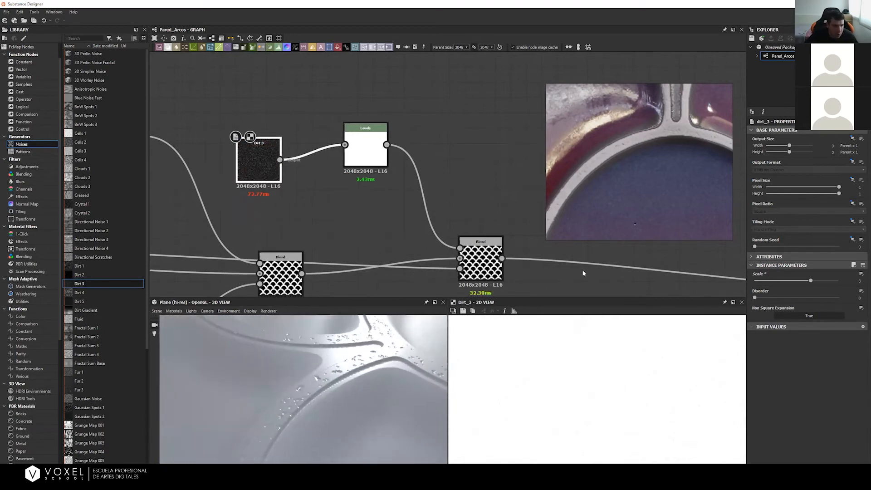
Step: Raise the Dirt 3 noise's scale to 4
{"action": "left_click", "coordinate": [858, 281]}
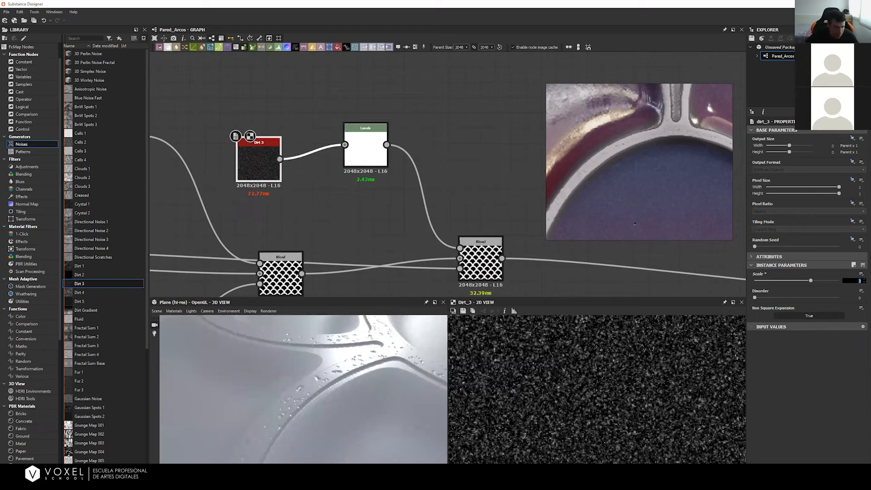
{"action": "type", "text": "5"}
{"action": "key", "text": "Return"}
Step: Shift the input midpoint of the Levels node after Dirt 3 to about 0.524 and inspect the borders in the 3D view
{"action": "double_click", "coordinate": [365, 149]}
{"action": "left_click_drag", "start_coordinate": [805, 287], "coordinate": [811, 286]}
{"action": "left_click_drag", "start_coordinate": [376, 338], "coordinate": [304, 378]}
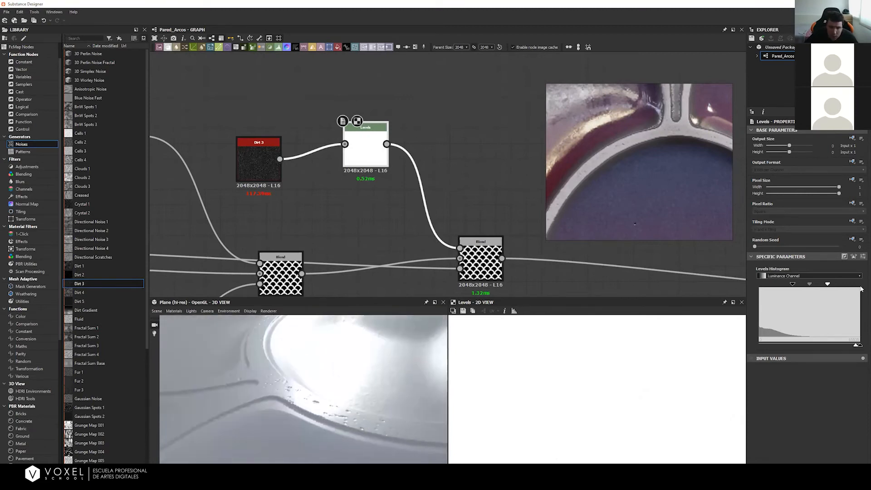
{"action": "left_click_drag", "start_coordinate": [810, 284], "coordinate": [811, 284]}
{"action": "left_click_drag", "start_coordinate": [388, 409], "coordinate": [338, 366]}
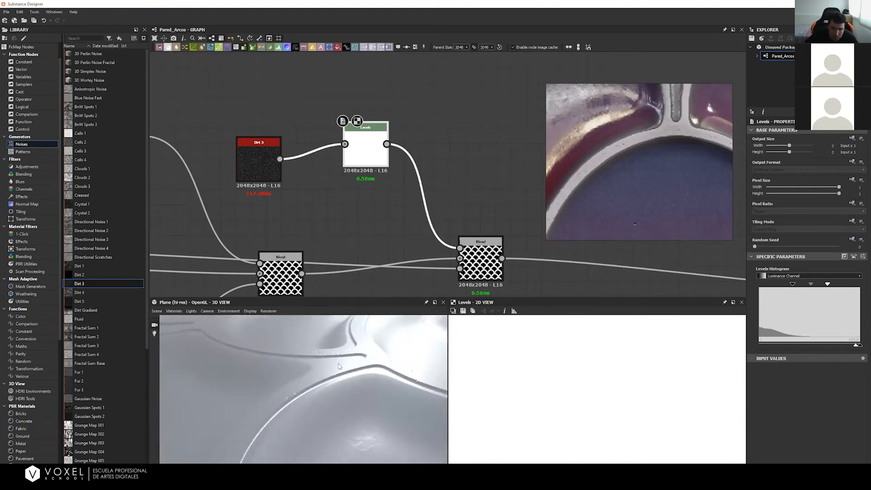
Step: Realign the masked Blend node and the Levels node after Dirt 3 within the graph
{"action": "middle_click_drag", "start_coordinate": [359, 200], "coordinate": [362, 195]}
{"action": "left_click_drag", "start_coordinate": [490, 256], "coordinate": [497, 271]}
{"action": "middle_click_drag", "start_coordinate": [396, 227], "coordinate": [445, 233]}
{"action": "left_click", "coordinate": [311, 163]}
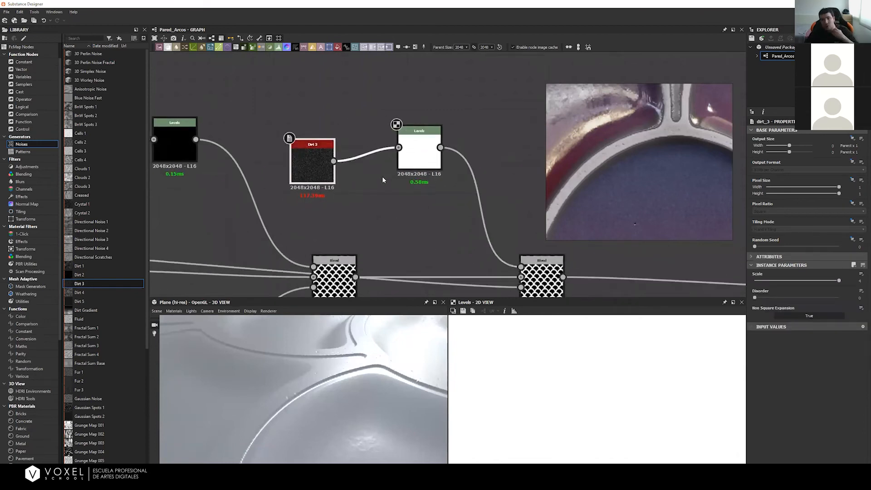
{"action": "left_click", "coordinate": [412, 157]}
{"action": "left_click_drag", "start_coordinate": [413, 156], "coordinate": [413, 163]}
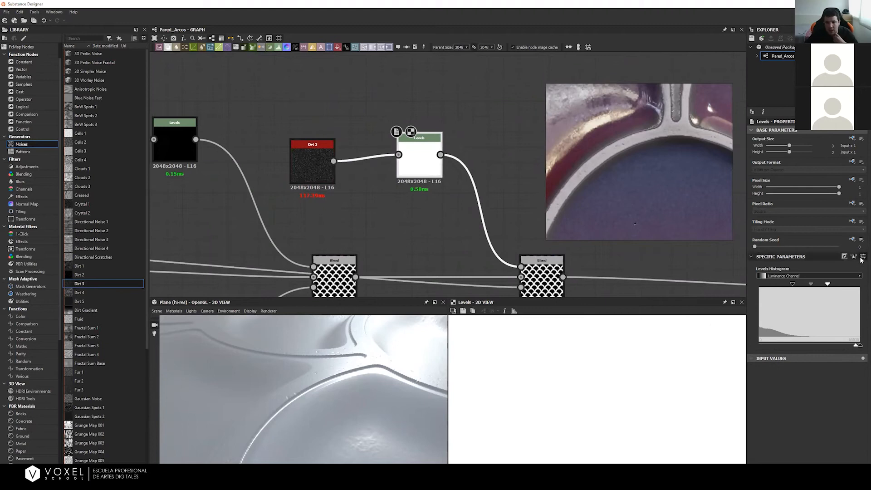
Step: Set the Dirt 3 Levels node's numeric values to Level In Low 0.33, Level In High 0.67, Level In Mid 0.52 and Level Out High 0.95
{"action": "left_click_drag", "start_coordinate": [838, 275], "coordinate": [850, 275]}
{"action": "double_click", "coordinate": [853, 276]}
{"action": "key", "text": "Return"}
{"action": "double_click", "coordinate": [837, 294]}
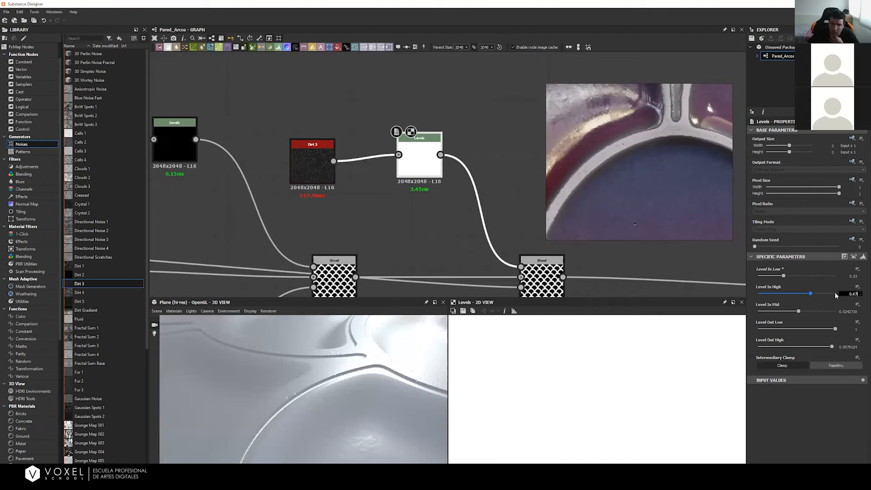
{"action": "key", "text": "Return"}
{"action": "double_click", "coordinate": [842, 311]}
{"action": "type", "text": ".52"}
{"action": "key", "text": "Return"}
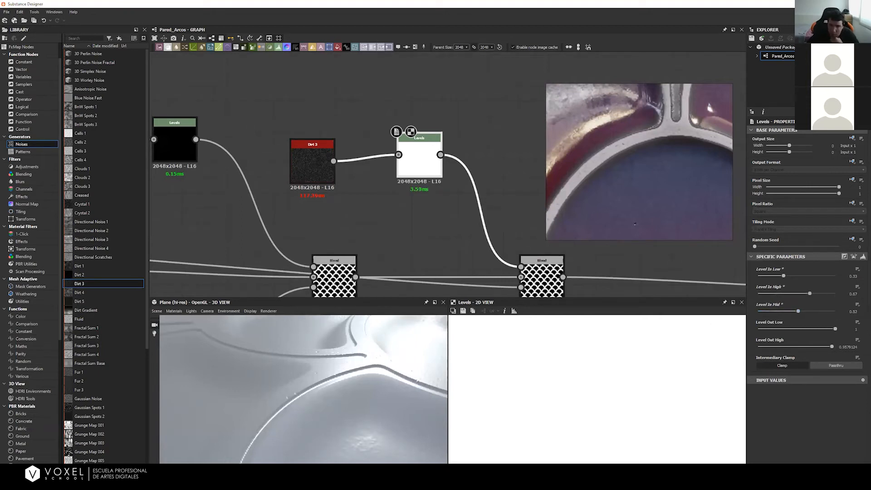
{"action": "double_click", "coordinate": [845, 347]}
{"action": "key", "text": "Return"}
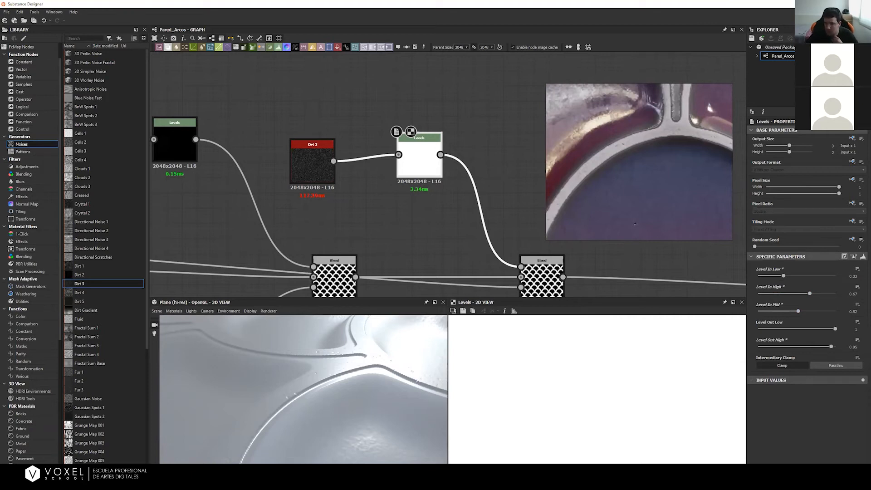
Step: Align the Dirt 3 node with its Levels node and preview the masked Blend node's result in the 2D and 3D views
{"action": "left_click_drag", "start_coordinate": [317, 158], "coordinate": [319, 152]}
{"action": "middle_click_drag", "start_coordinate": [509, 215], "coordinate": [461, 171]}
{"action": "double_click", "coordinate": [503, 245]}
{"action": "middle_click_drag", "start_coordinate": [404, 241], "coordinate": [303, 232]}
{"action": "scroll", "coordinate": [655, 358], "scroll_direction": "up", "scroll_amount": 4}
{"action": "scroll", "coordinate": [546, 393], "scroll_direction": "down", "scroll_amount": 5}
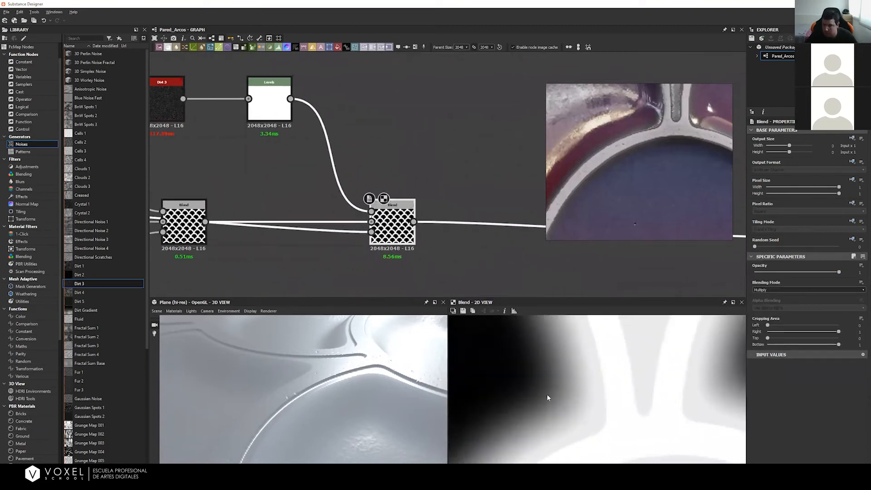
{"action": "left_click_drag", "start_coordinate": [361, 369], "coordinate": [376, 344]}
Step: Move the Dirt 3 node, its Levels node and the masked Blend node away from the preceding Blend to open space in the graph
{"action": "middle_click_drag", "start_coordinate": [318, 199], "coordinate": [403, 180]}
{"action": "middle_click_drag", "start_coordinate": [298, 89], "coordinate": [285, 107]}
{"action": "left_click_drag", "start_coordinate": [382, 108], "coordinate": [206, 55]}
{"action": "left_click_drag", "start_coordinate": [345, 109], "coordinate": [438, 94]}
{"action": "left_click_drag", "start_coordinate": [473, 222], "coordinate": [551, 224]}
{"action": "left_click", "coordinate": [358, 179]}
{"action": "middle_click_drag", "start_coordinate": [358, 179], "coordinate": [382, 196]}
Step: Add a Dirt 2 noise near the first Blend node and connect its output to a new Histogram Scan node
{"action": "key", "text": "space"}
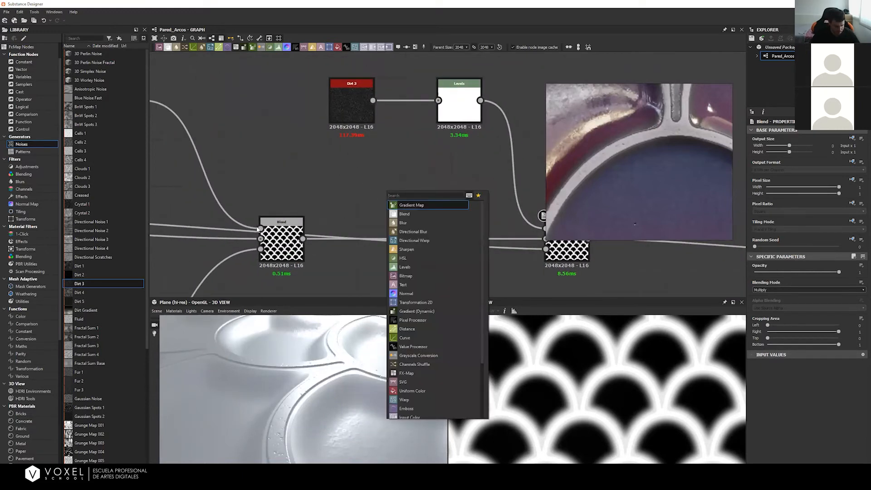
{"action": "left_click", "coordinate": [312, 143]}
{"action": "left_click_drag", "start_coordinate": [79, 275], "coordinate": [298, 168]}
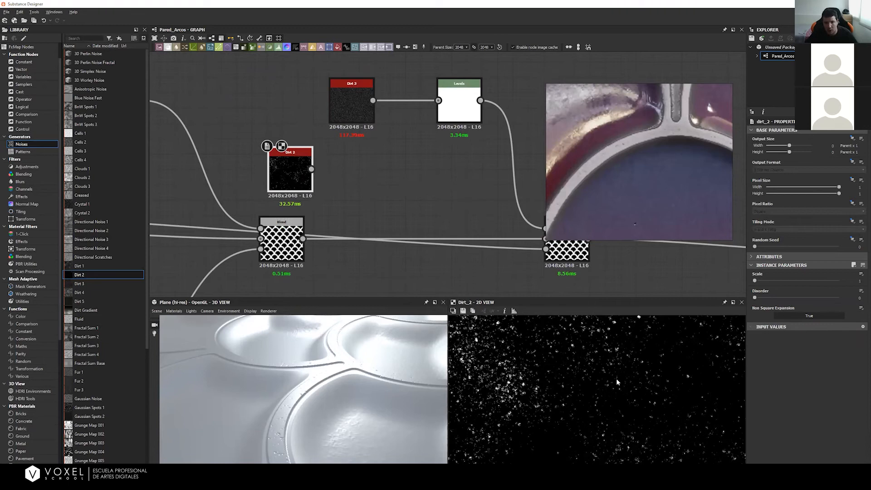
{"action": "scroll", "coordinate": [549, 401], "scroll_direction": "down", "scroll_amount": 3}
{"action": "left_click_drag", "start_coordinate": [311, 169], "coordinate": [347, 172]}
{"action": "type", "text": "hist"}
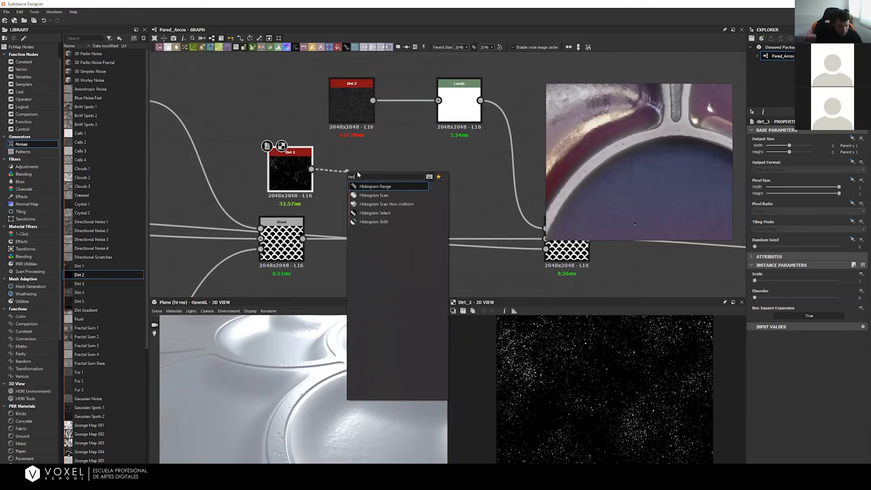
{"action": "type", "text": "o"}
{"action": "key", "text": "Down"}
{"action": "key", "text": "Return"}
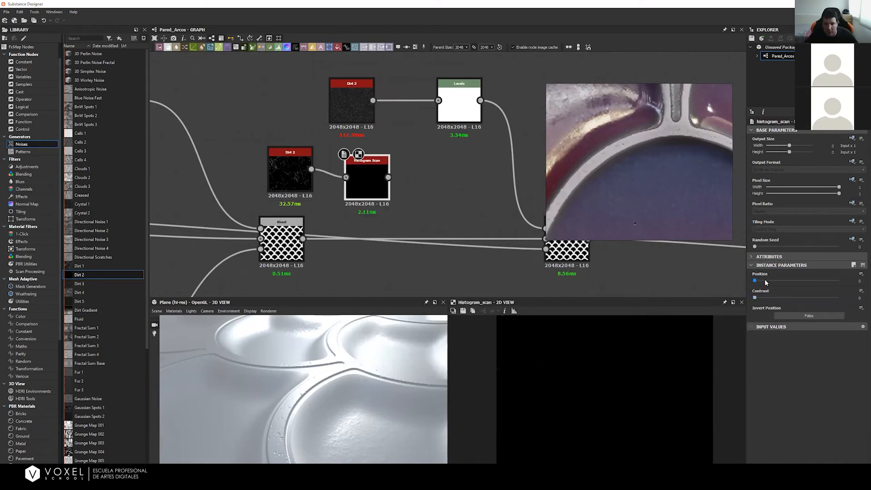
Step: Raise the Histogram Scan's position to about 0.21 while checking the dirt specks in the 2D view
{"action": "left_click", "coordinate": [772, 281]}
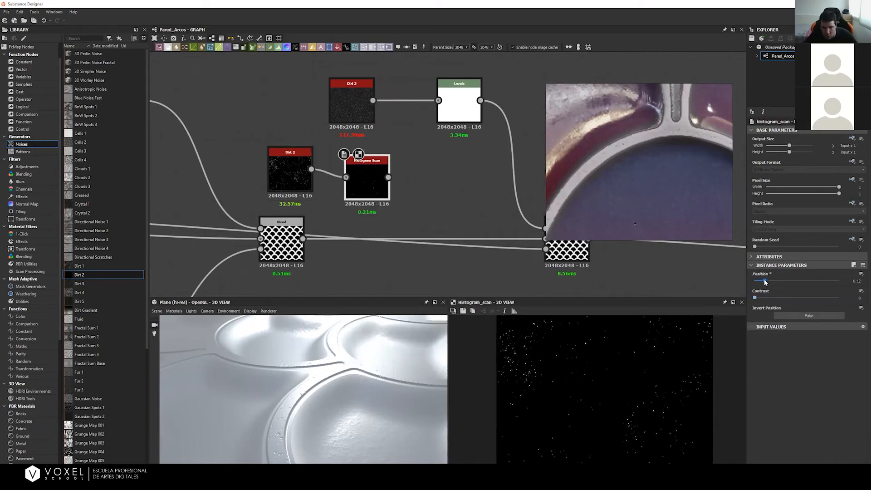
{"action": "right_click_drag", "start_coordinate": [578, 395], "coordinate": [557, 327], "text": "alt"}
{"action": "right_click_drag", "start_coordinate": [499, 358], "coordinate": [853, 319], "text": "alt"}
{"action": "right_click_drag", "start_coordinate": [517, 370], "coordinate": [749, 308], "text": "alt"}
{"action": "left_click_drag", "start_coordinate": [765, 284], "coordinate": [773, 281]}
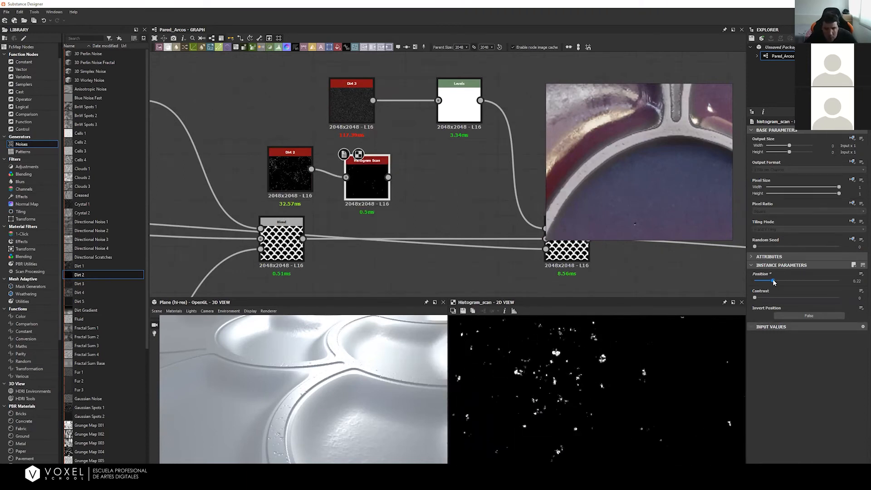
Step: Add a Levels node after the Histogram Scan
{"action": "scroll", "coordinate": [418, 176], "scroll_direction": "up", "scroll_amount": 2}
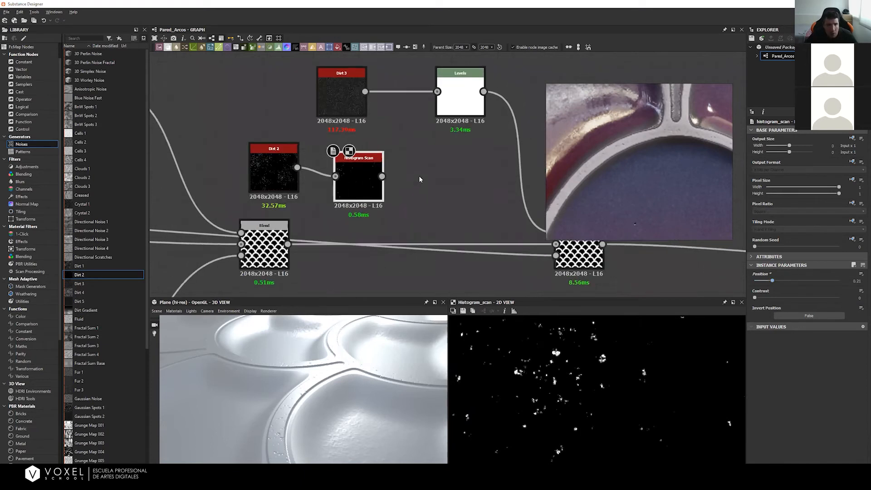
{"action": "key", "text": "space"}
{"action": "type", "text": "leve"}
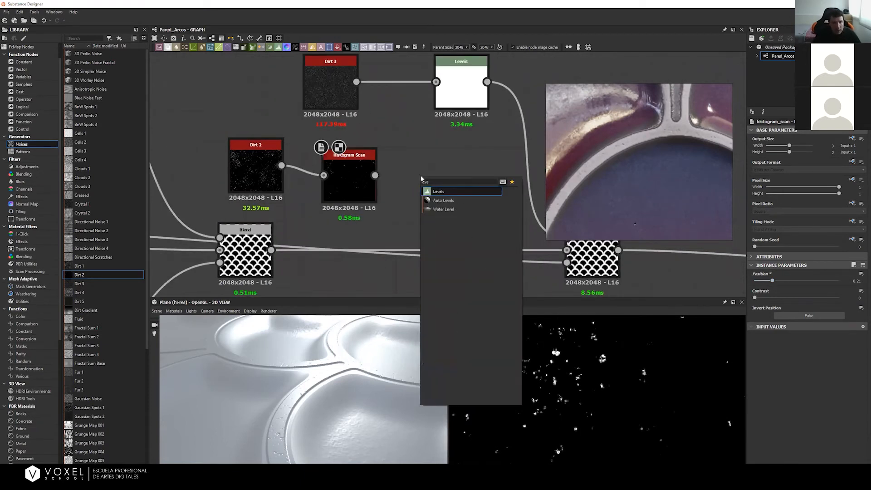
{"action": "key", "text": "Return"}
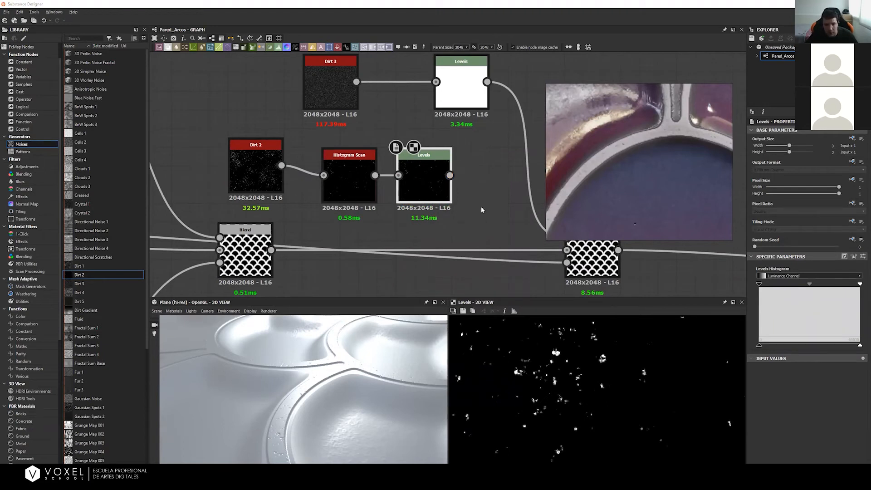
Step: Line up the Dirt 2, Histogram Scan and Levels nodes in an evenly spaced row
{"action": "middle_click_drag", "start_coordinate": [408, 272], "coordinate": [390, 246]}
{"action": "middle_click_drag", "start_coordinate": [436, 223], "coordinate": [377, 221]}
{"action": "middle_click_drag", "start_coordinate": [382, 148], "coordinate": [409, 147]}
{"action": "left_click_drag", "start_coordinate": [312, 146], "coordinate": [294, 146]}
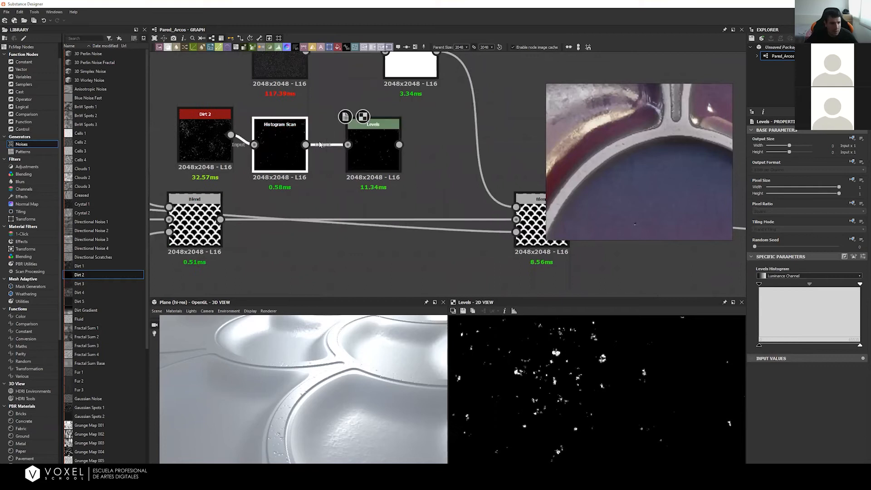
{"action": "left_click_drag", "start_coordinate": [364, 142], "coordinate": [347, 141]}
{"action": "left_click", "coordinate": [278, 144]}
{"action": "left_click_drag", "start_coordinate": [216, 139], "coordinate": [216, 147]}
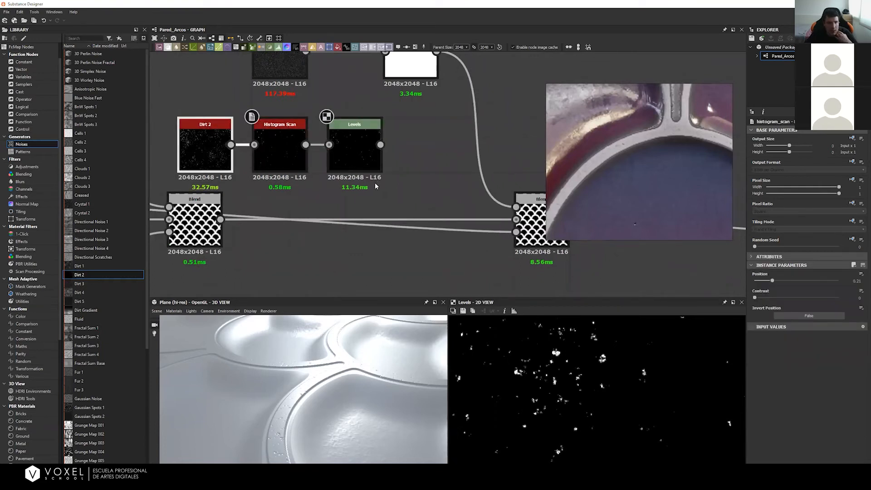
Step: Delete the Dirt 2, Histogram Scan and Levels chain from the graph
{"action": "left_click", "coordinate": [379, 201]}
{"action": "key", "text": "space"}
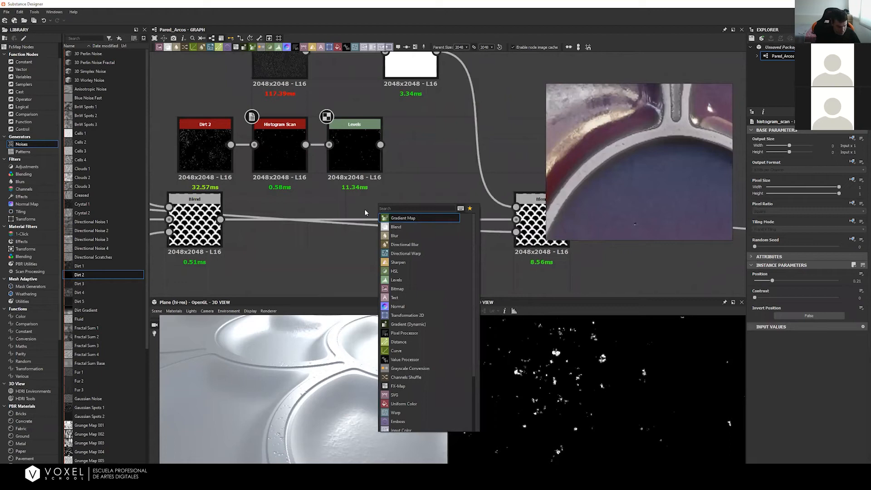
{"action": "left_click_drag", "start_coordinate": [159, 112], "coordinate": [358, 156]}
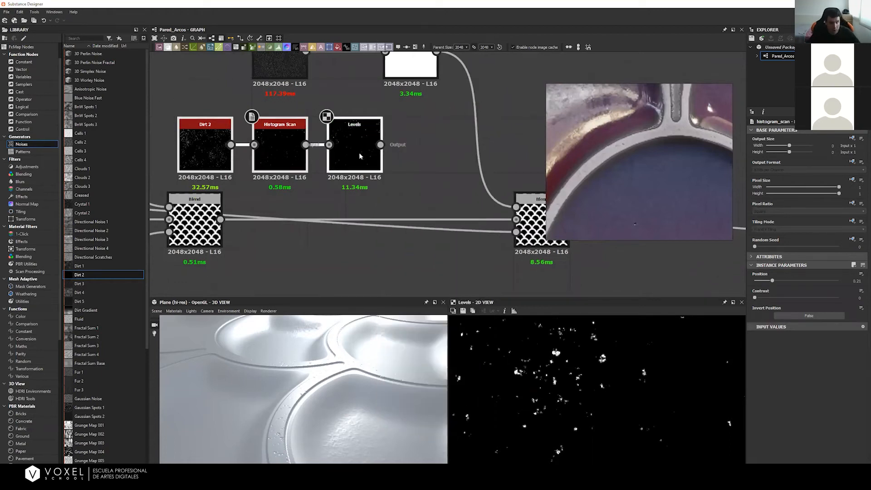
{"action": "key", "text": "Delete"}
Step: Move the Dirt 3 pair and the masked Blend node closer to the first Blend, and check the tiles in the 3D view
{"action": "middle_click_drag", "start_coordinate": [475, 216], "coordinate": [448, 207]}
{"action": "scroll", "coordinate": [227, 230], "scroll_direction": "down", "scroll_amount": 6}
{"action": "scroll", "coordinate": [447, 207], "scroll_direction": "down", "scroll_amount": 1}
{"action": "left_click_drag", "start_coordinate": [351, 118], "coordinate": [412, 172]}
{"action": "left_click_drag", "start_coordinate": [388, 152], "coordinate": [356, 146]}
{"action": "left_click_drag", "start_coordinate": [442, 203], "coordinate": [386, 199]}
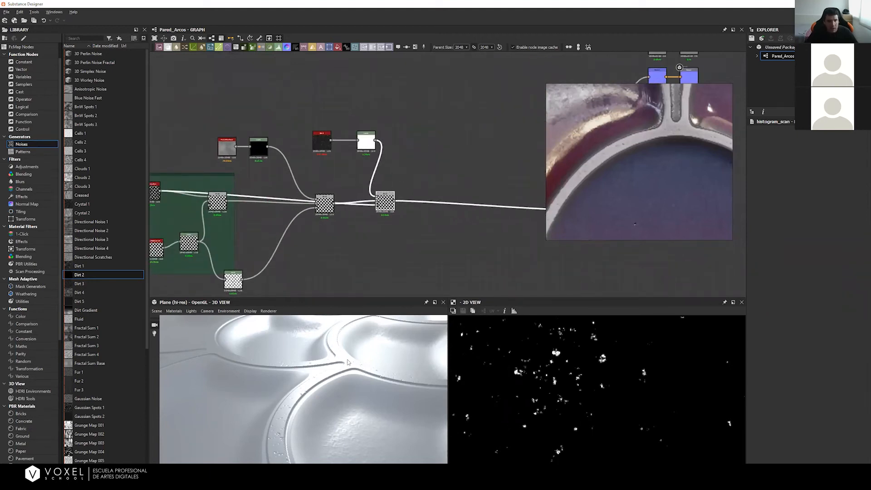
{"action": "scroll", "coordinate": [331, 372], "scroll_direction": "down", "scroll_amount": 4}
{"action": "scroll", "coordinate": [337, 382], "scroll_direction": "up", "scroll_amount": 6}
{"action": "left_click_drag", "start_coordinate": [337, 382], "coordinate": [372, 376]}
{"action": "scroll", "coordinate": [373, 375], "scroll_direction": "down", "scroll_amount": 5}
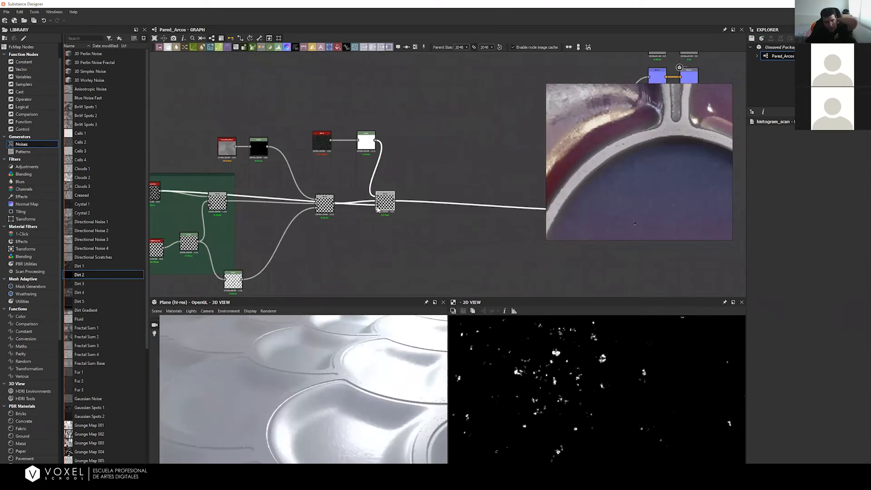
Step: Bring the first noise and its Levels node closer to the Dirt 3 pair and enclose these nodes and both Blends in a frame
{"action": "left_click_drag", "start_coordinate": [226, 146], "coordinate": [295, 157]}
{"action": "left_click_drag", "start_coordinate": [234, 118], "coordinate": [420, 236]}
{"action": "left_click", "coordinate": [414, 47]}
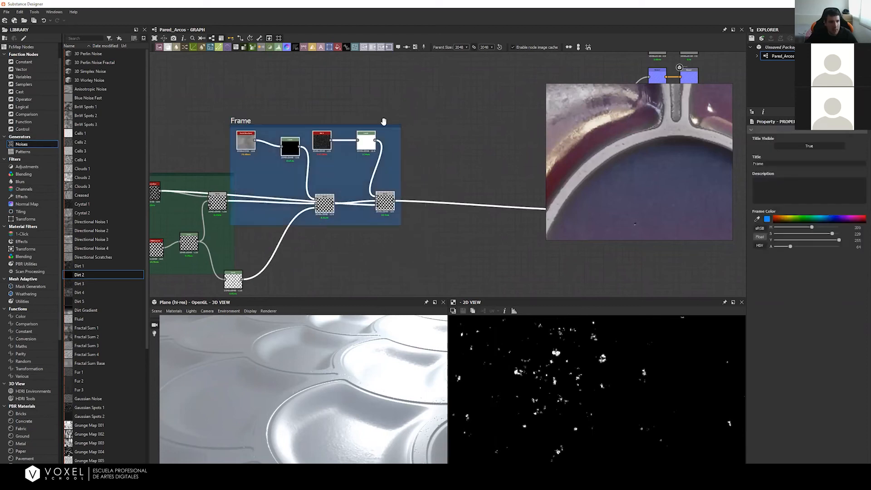
Step: Title the new frame Details and colour it purple
{"action": "type", "text": "Deta"}
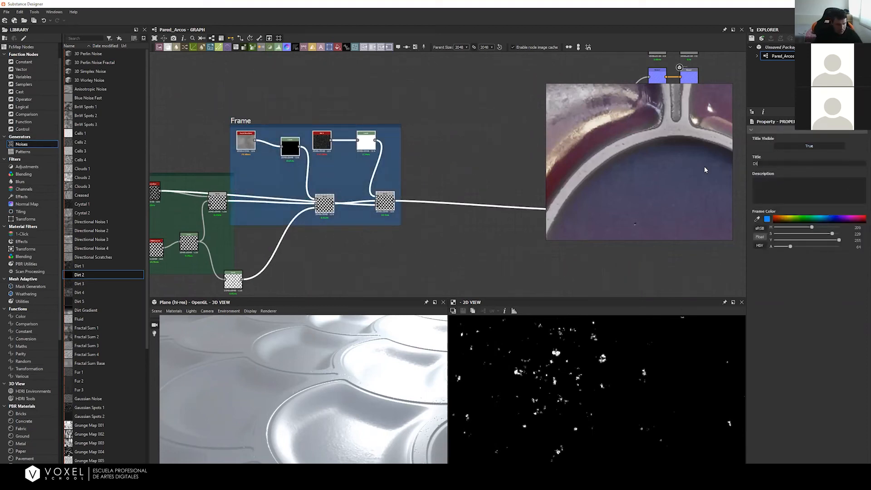
{"action": "type", "text": "ils"}
{"action": "key", "text": "Return"}
{"action": "left_click", "coordinate": [846, 217]}
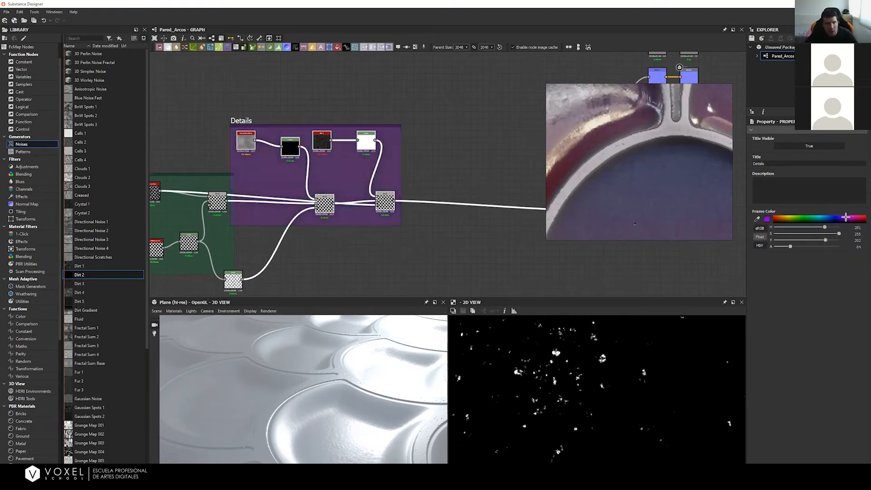
{"action": "left_click_drag", "start_coordinate": [392, 117], "coordinate": [419, 146]}
Step: Try to enclose the Init_Shape, Tiling and Details groups in one shared frame
{"action": "scroll", "coordinate": [373, 174], "scroll_direction": "up", "scroll_amount": 1}
{"action": "scroll", "coordinate": [382, 165], "scroll_direction": "down", "scroll_amount": 8}
{"action": "left_click_drag", "start_coordinate": [225, 129], "coordinate": [449, 235]}
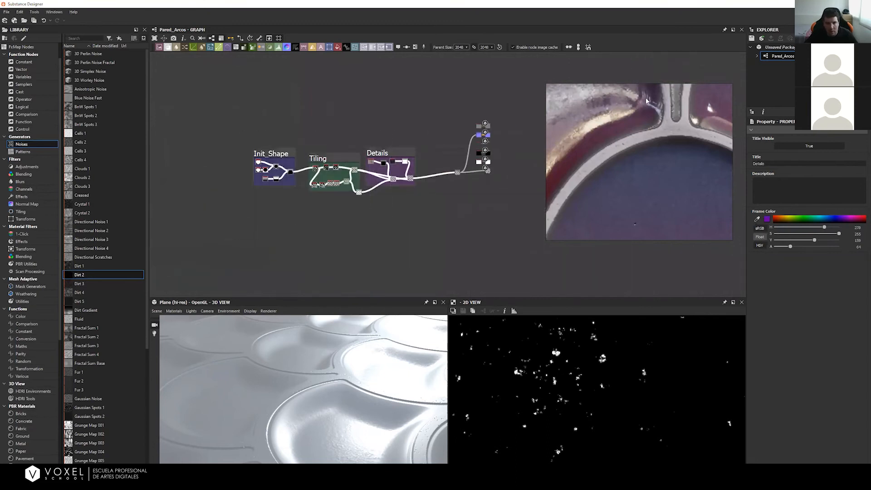
{"action": "left_click", "coordinate": [415, 48]}
{"action": "left_click", "coordinate": [404, 197]}
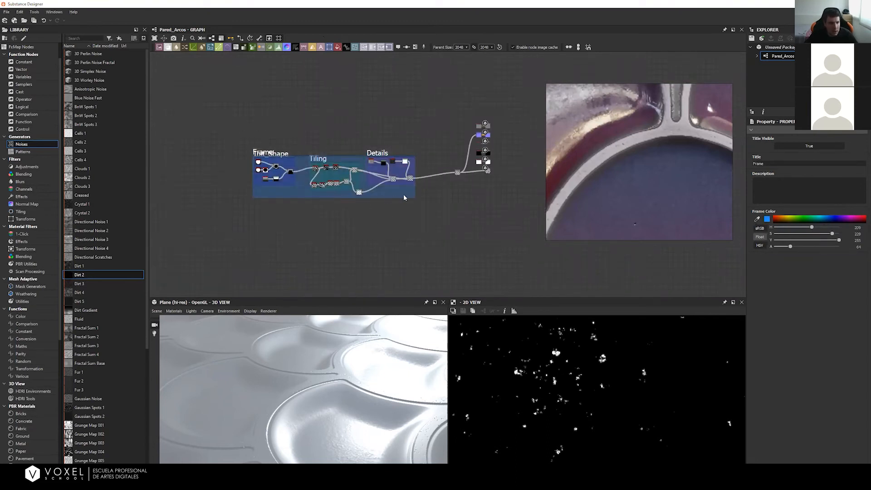
{"action": "key", "text": "ctrl+z"}
{"action": "key", "text": "ctrl+z"}
Step: Move the Init_Shape, Tiling and Details groups together below the level of the output nodes
{"action": "left_click_drag", "start_coordinate": [210, 128], "coordinate": [402, 242]}
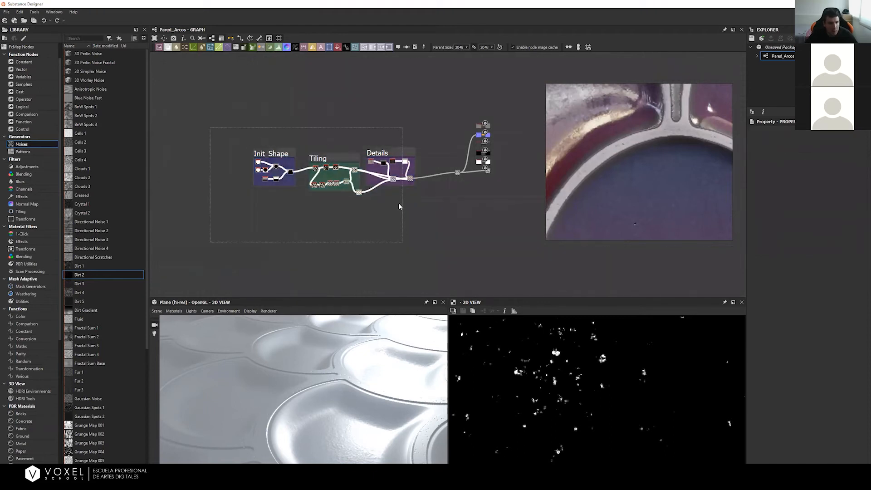
{"action": "left_click", "coordinate": [386, 152]}
{"action": "left_click_drag", "start_coordinate": [220, 121], "coordinate": [409, 249]}
{"action": "left_click_drag", "start_coordinate": [386, 151], "coordinate": [372, 191]}
{"action": "left_click", "coordinate": [382, 154]}
{"action": "scroll", "coordinate": [359, 136], "scroll_direction": "up", "scroll_amount": 1}
{"action": "scroll", "coordinate": [359, 166], "scroll_direction": "up", "scroll_amount": 3}
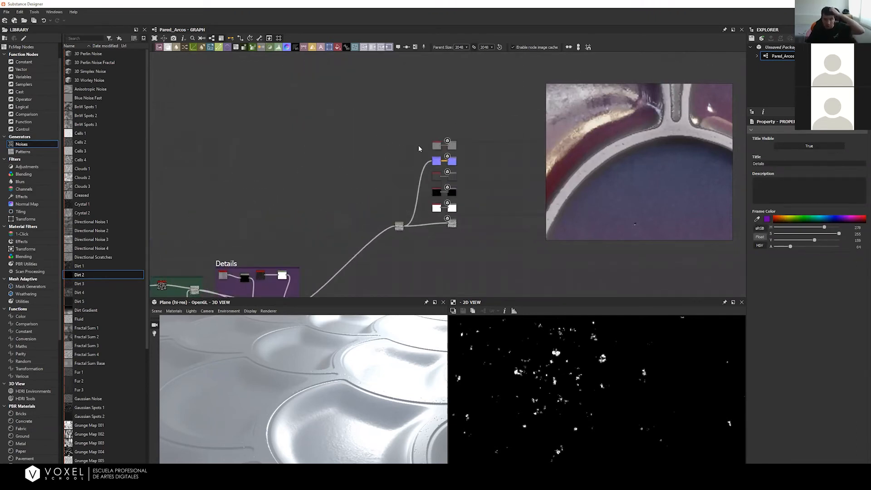
{"action": "scroll", "coordinate": [622, 148], "scroll_direction": "down", "scroll_amount": 5}
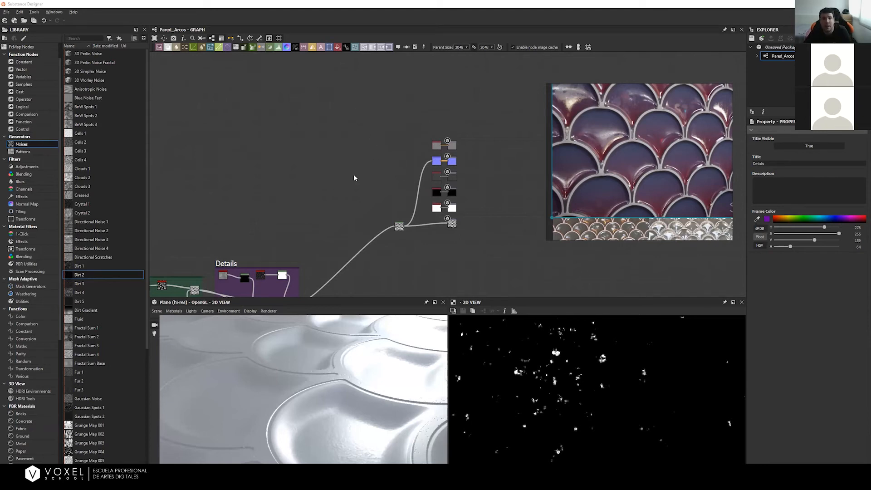
Step: Add a Gradient Map node in the empty area above the Details frame
{"action": "middle_click_drag", "start_coordinate": [335, 179], "coordinate": [376, 162]}
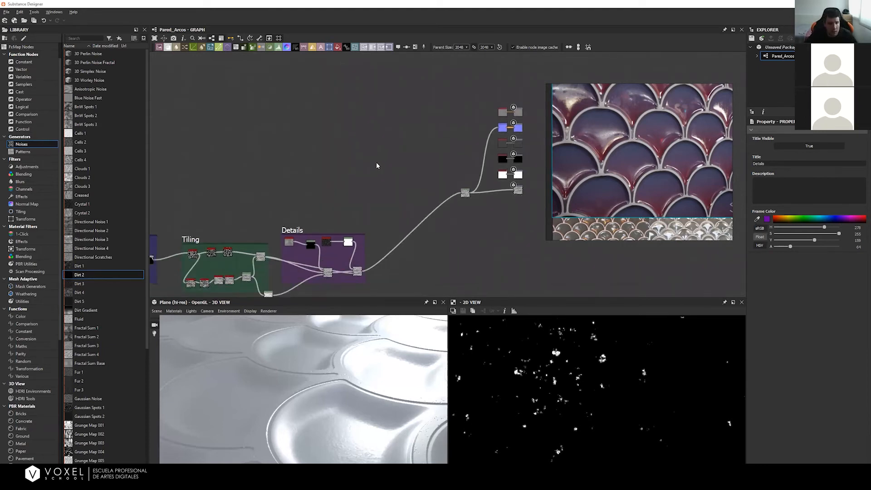
{"action": "key", "text": "space"}
{"action": "left_click", "coordinate": [385, 137]}
{"action": "key", "text": "space"}
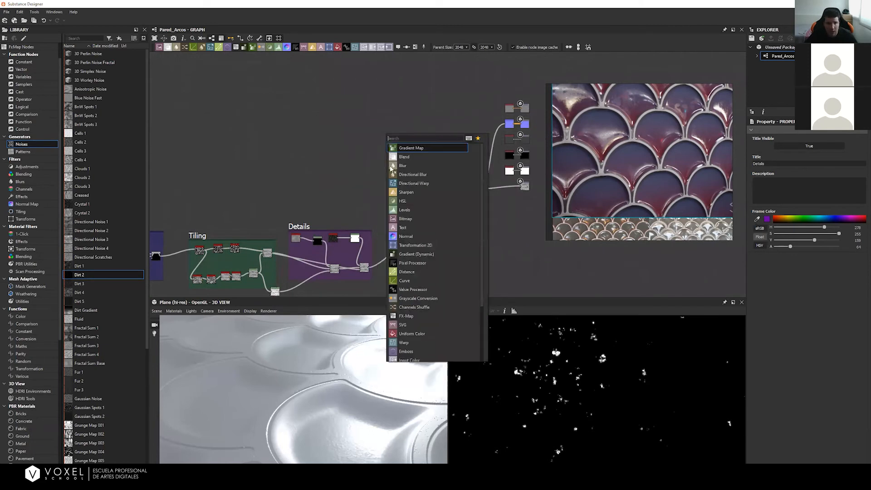
{"action": "left_click", "coordinate": [408, 149]}
{"action": "left_click_drag", "start_coordinate": [386, 136], "coordinate": [403, 159]}
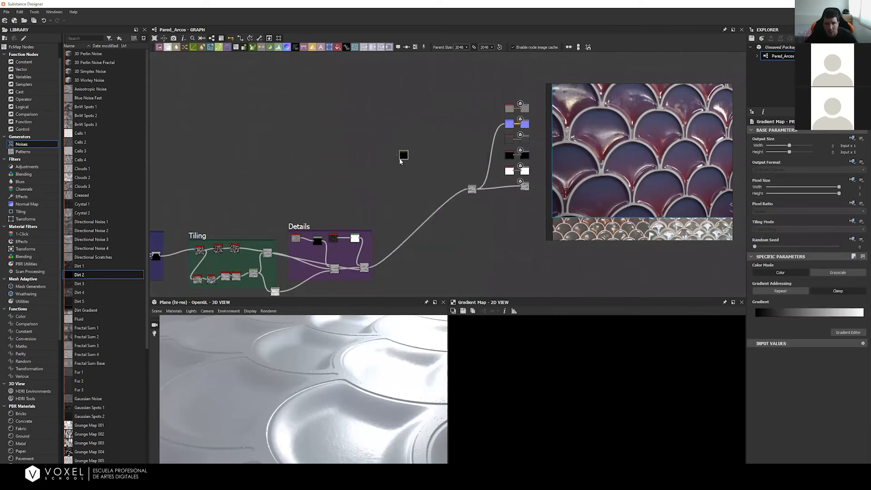
Step: Connect the output of the last Blend in the Details frame to the Gradient Map's input
{"action": "scroll", "coordinate": [408, 137], "scroll_direction": "up", "scroll_amount": 2}
{"action": "middle_click_drag", "start_coordinate": [408, 138], "coordinate": [437, 136]}
{"action": "scroll", "coordinate": [329, 139], "scroll_direction": "up", "scroll_amount": 1}
{"action": "middle_click_drag", "start_coordinate": [369, 219], "coordinate": [369, 176]}
{"action": "left_click_drag", "start_coordinate": [386, 284], "coordinate": [431, 117]}
Step: Replace the node feeding the base color output with the Gradient Map, delete the old one and align the Gradient Map with the output
{"action": "middle_click_drag", "start_coordinate": [481, 140], "coordinate": [389, 193]}
{"action": "scroll", "coordinate": [389, 193], "scroll_direction": "down", "scroll_amount": 2}
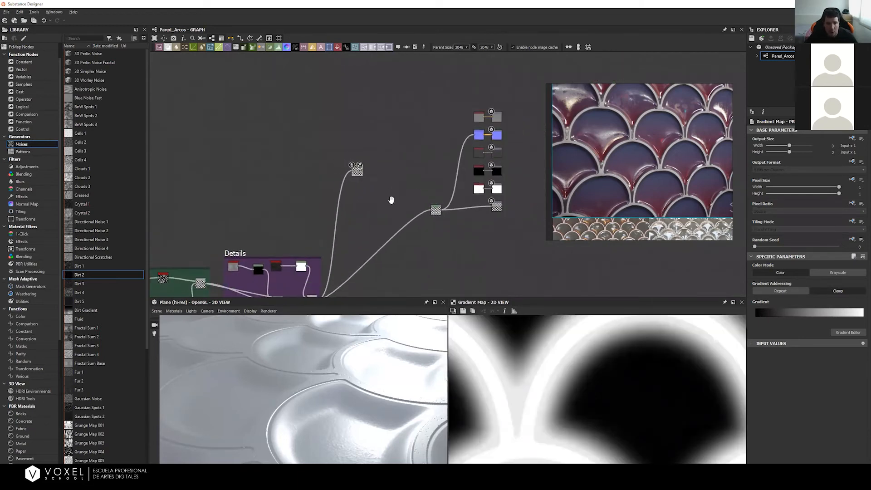
{"action": "left_click_drag", "start_coordinate": [325, 195], "coordinate": [436, 126]}
{"action": "key", "text": "Delete"}
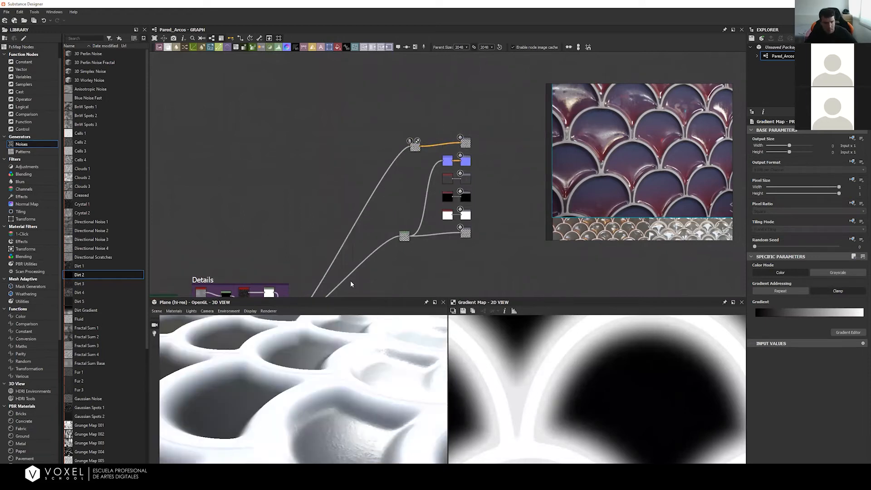
{"action": "left_click_drag", "start_coordinate": [279, 418], "coordinate": [379, 327]}
{"action": "left_click_drag", "start_coordinate": [417, 152], "coordinate": [425, 150]}
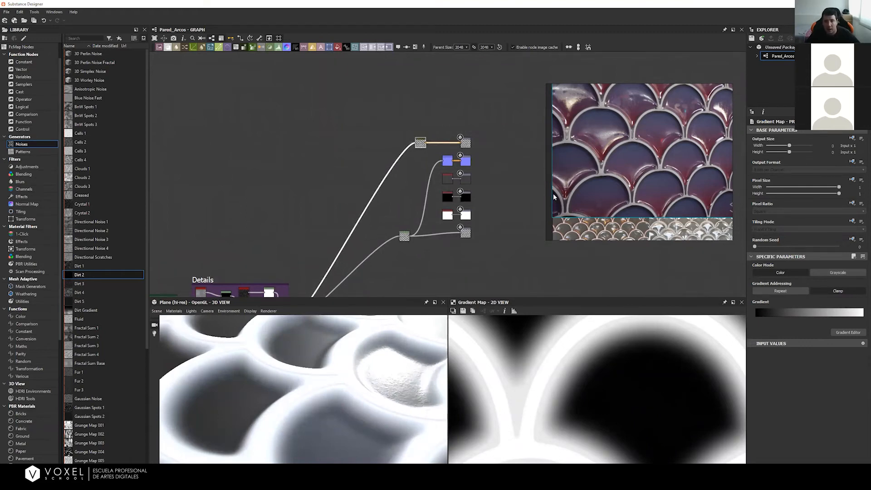
Step: Open the Gradient Map's Gradient Editor beside the reference photo and recolour the gradient's starting key to blue #324384
{"action": "left_click", "coordinate": [847, 333]}
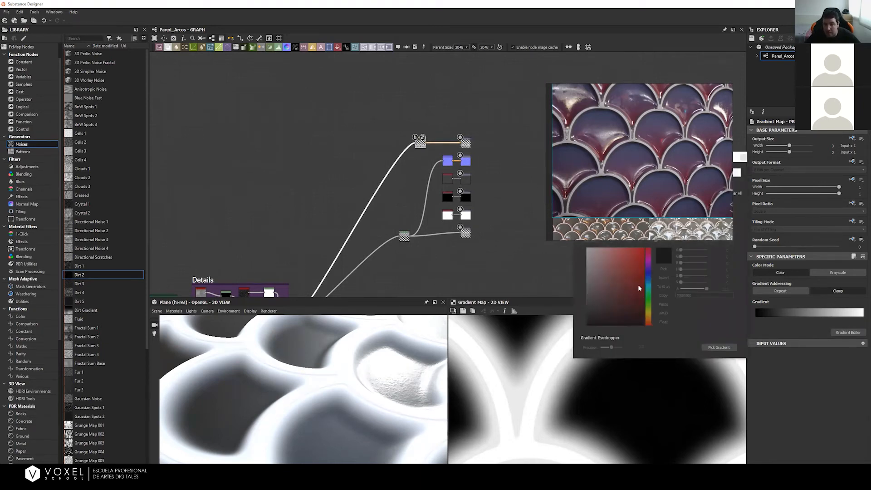
{"action": "right_click_drag", "start_coordinate": [676, 164], "coordinate": [668, 100]}
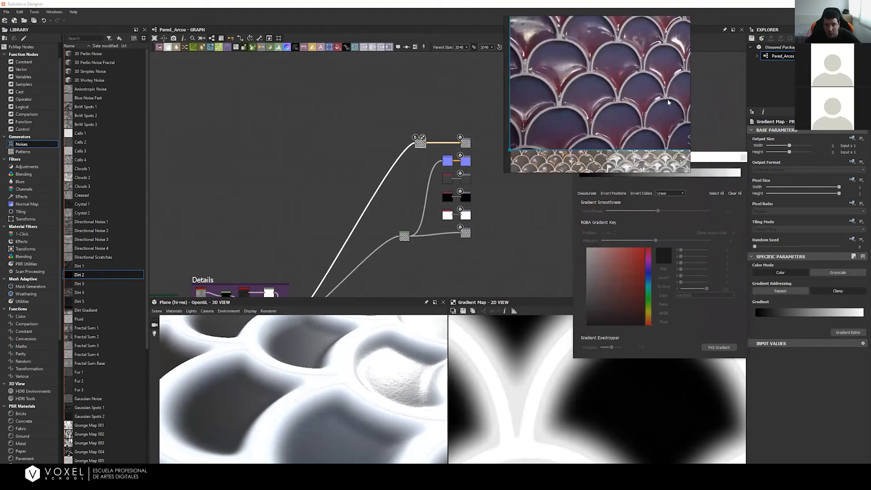
{"action": "left_click_drag", "start_coordinate": [732, 161], "coordinate": [257, 183]}
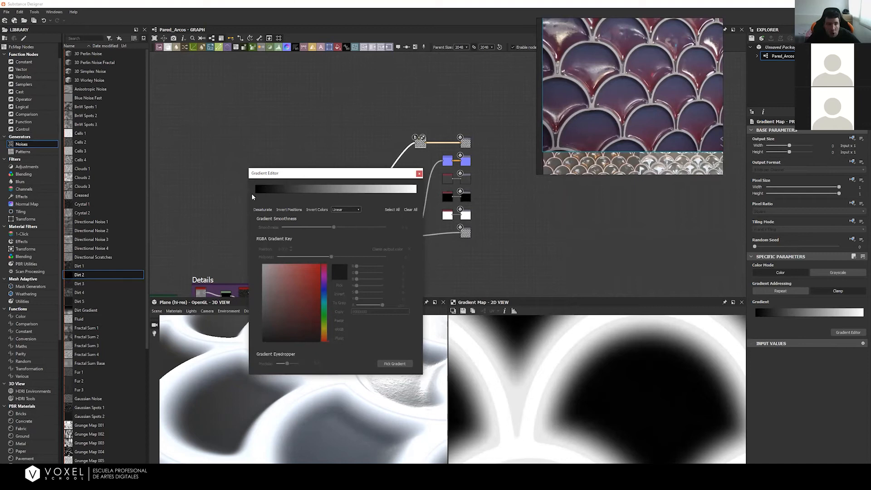
{"action": "left_click", "coordinate": [249, 195]}
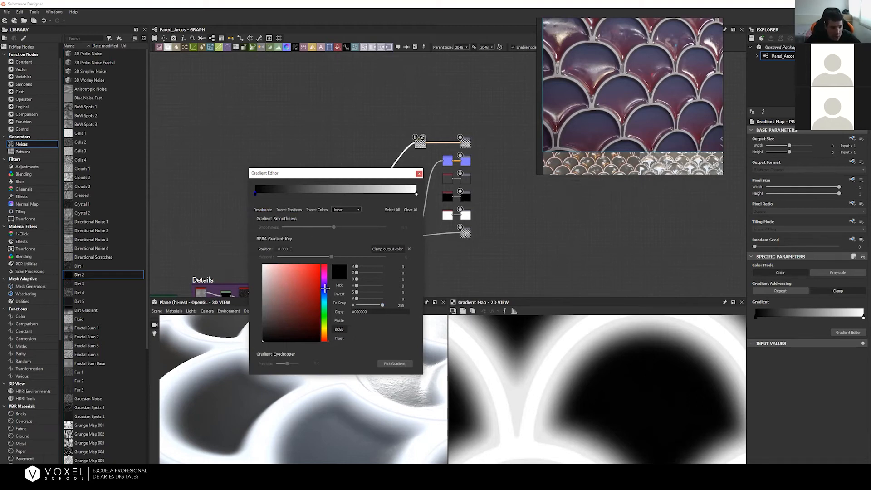
{"action": "left_click", "coordinate": [325, 293]}
{"action": "left_click", "coordinate": [298, 301]}
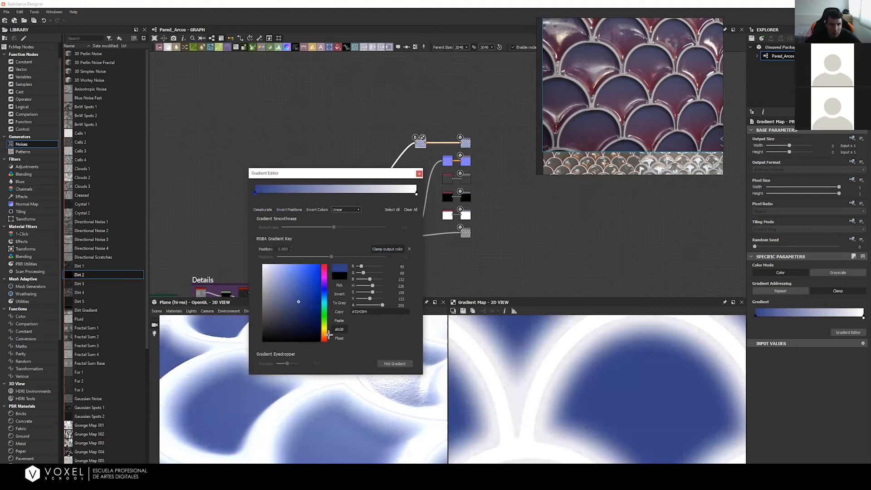
Step: Recolour the gradient's end key to dark red #703737 and move the Gradient Editor slightly clear of the graph
{"action": "left_click", "coordinate": [415, 193]}
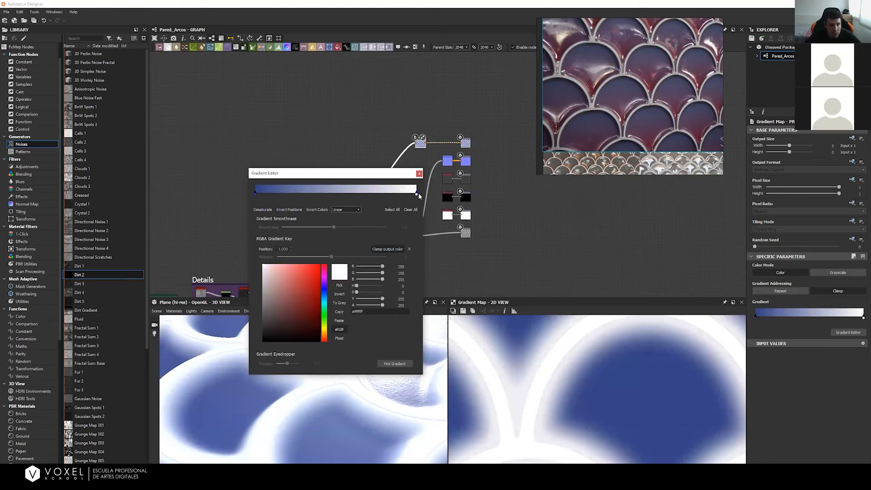
{"action": "left_click", "coordinate": [292, 308]}
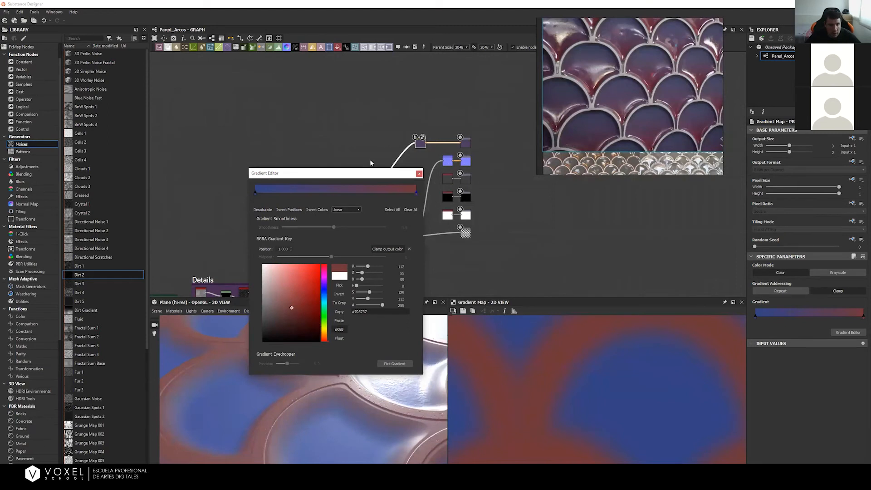
{"action": "left_click_drag", "start_coordinate": [348, 175], "coordinate": [343, 167]}
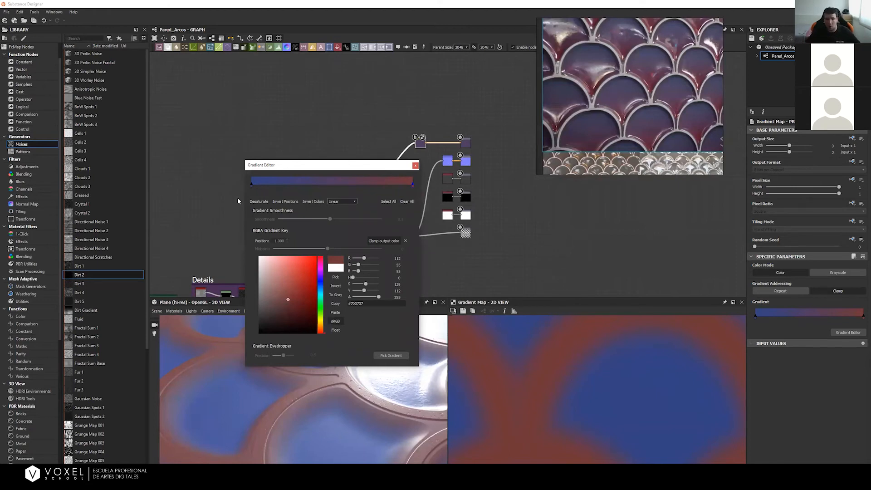
Step: Pick the gradient's colours along a diagonal stroke across the purple-red tiles in the reference photo, and close the Gradient Editor
{"action": "left_click", "coordinate": [390, 356]}
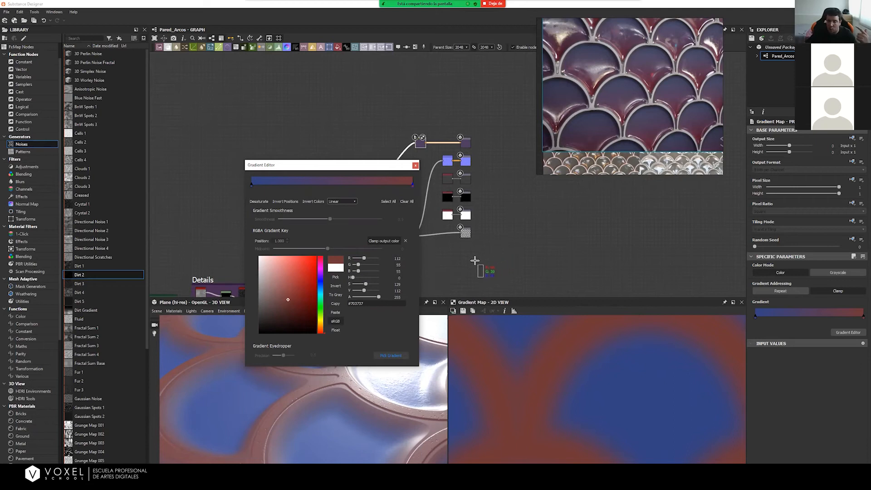
{"action": "mouse_move", "coordinate": [592, 142]}
{"action": "left_mouse_down"}
{"action": "mouse_move", "coordinate": [591, 131]}
{"action": "mouse_move", "coordinate": [637, 68]}
{"action": "mouse_move", "coordinate": [666, 46]}
{"action": "mouse_move", "coordinate": [674, 54]}
{"action": "mouse_move", "coordinate": [668, 47]}
{"action": "mouse_move", "coordinate": [682, 32]}
{"action": "left_mouse_up"}
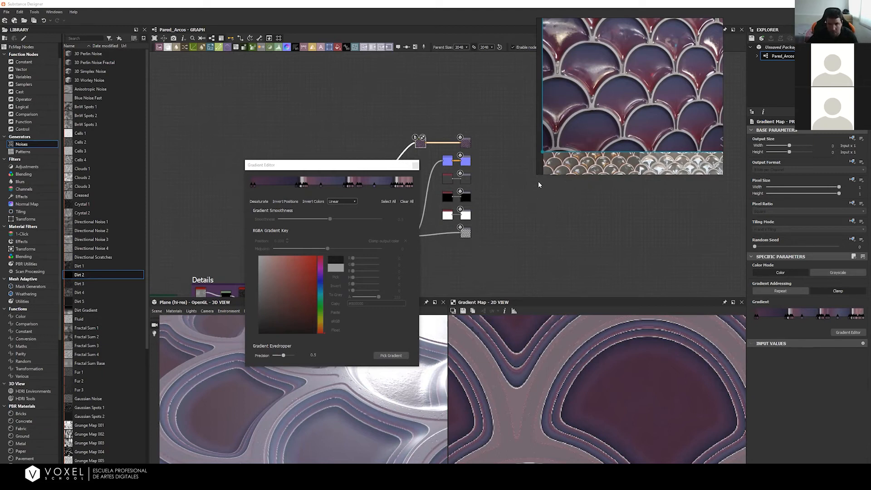
{"action": "left_click", "coordinate": [415, 165]}
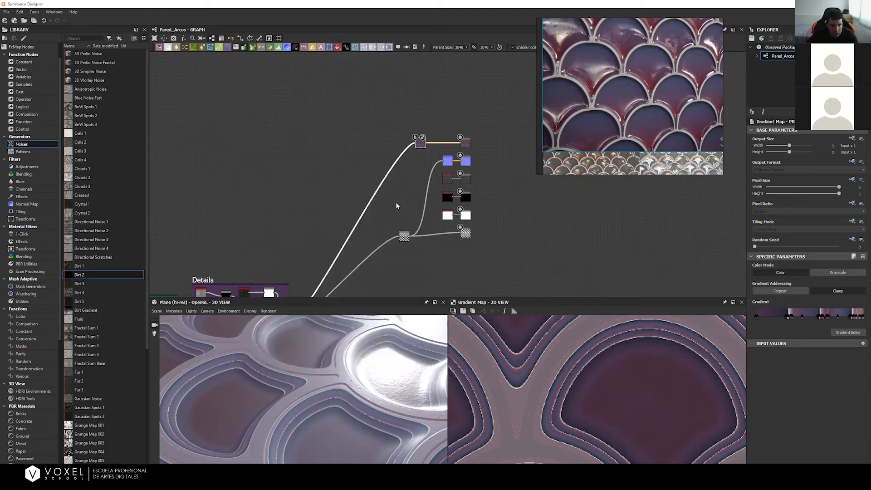
Step: Delete the Gradient Map node that feeds the base color output
{"action": "left_click_drag", "start_coordinate": [385, 125], "coordinate": [428, 158]}
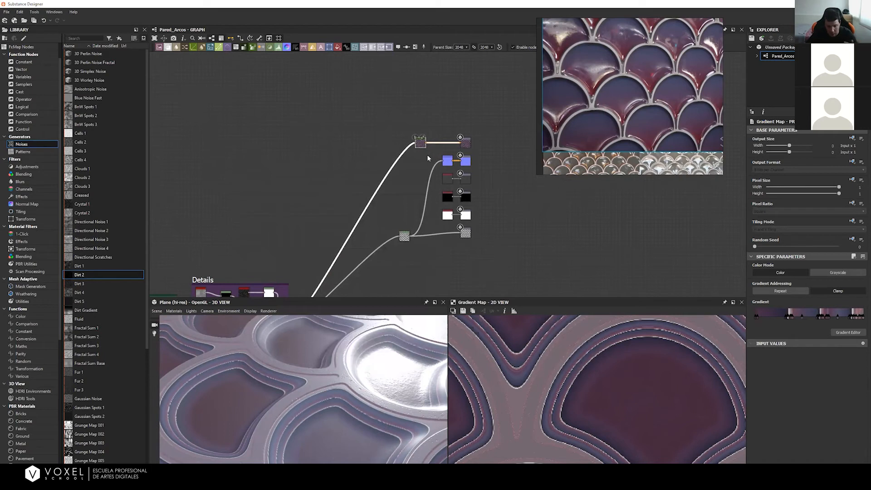
{"action": "key", "text": "Delete"}
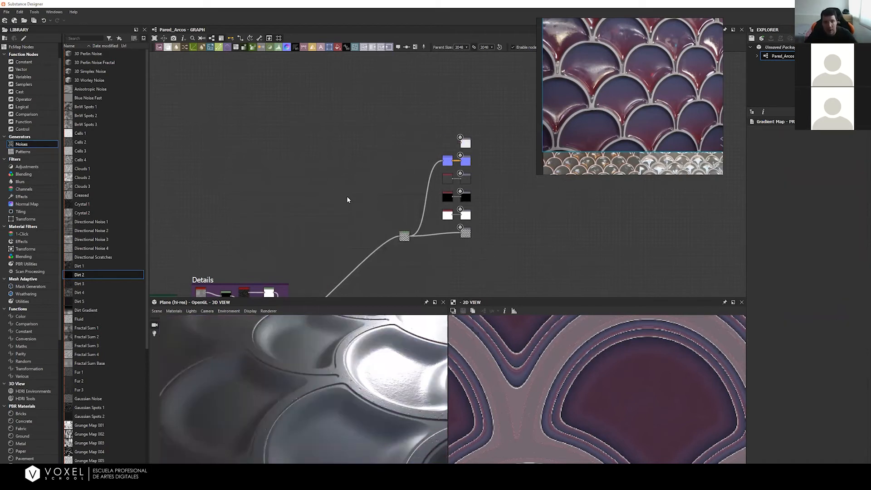
{"action": "middle_click_drag", "start_coordinate": [346, 196], "coordinate": [382, 165]}
{"action": "scroll", "coordinate": [350, 175], "scroll_direction": "down", "scroll_amount": 3}
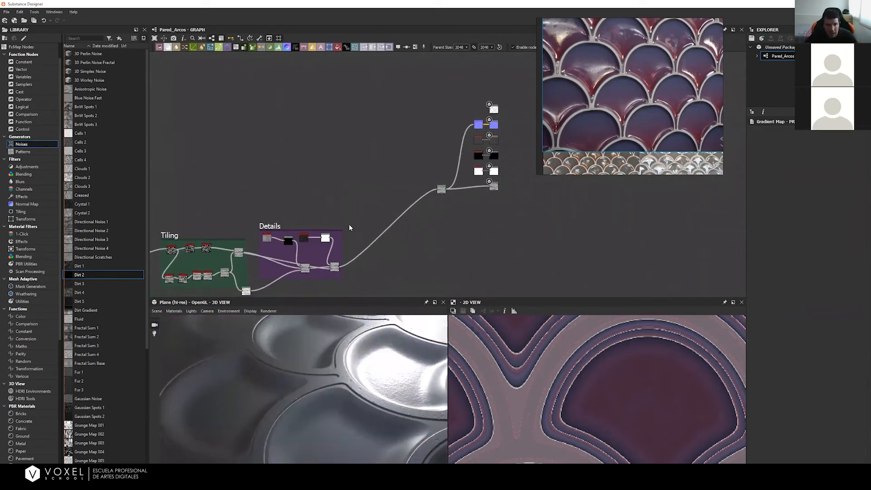
{"action": "middle_click_drag", "start_coordinate": [356, 205], "coordinate": [349, 190]}
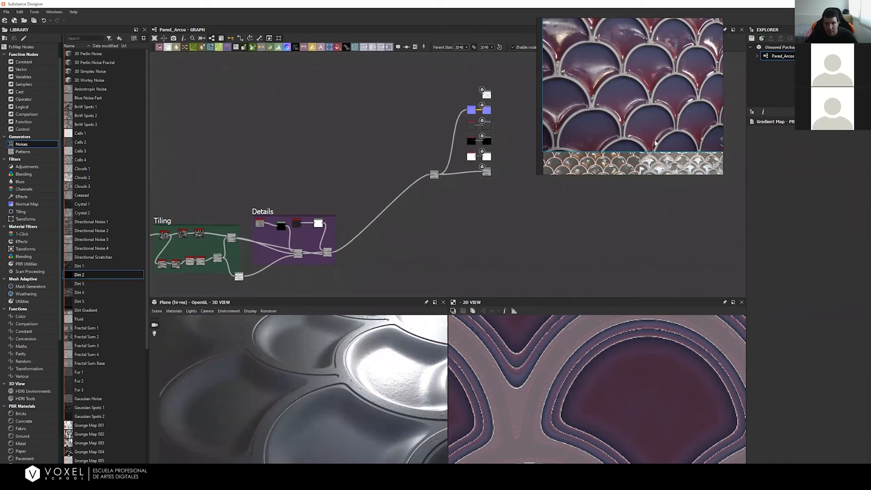
Step: Check the tile reference photos and add a Flood Fill node in the empty area above the Details frame
{"action": "middle_click_drag", "start_coordinate": [623, 105], "coordinate": [649, 114]}
{"action": "mouse_move", "coordinate": [548, 107]}
{"action": "middle_mouse_down"}
{"action": "mouse_move", "coordinate": [648, 111]}
{"action": "mouse_move", "coordinate": [560, 102]}
{"action": "middle_mouse_up"}
{"action": "middle_click_drag", "start_coordinate": [685, 131], "coordinate": [619, 111]}
{"action": "middle_click_drag", "start_coordinate": [708, 174], "coordinate": [621, 123]}
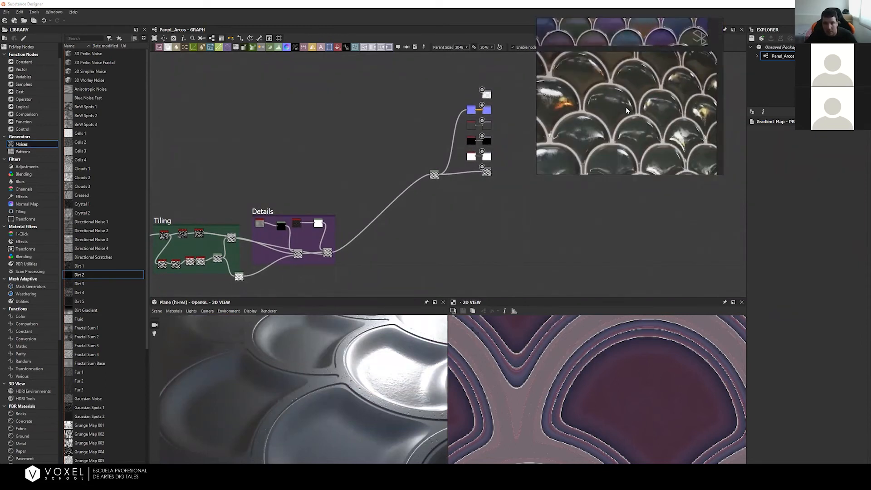
{"action": "middle_click_drag", "start_coordinate": [551, 98], "coordinate": [674, 100]}
{"action": "middle_click_drag", "start_coordinate": [337, 231], "coordinate": [418, 154]}
{"action": "scroll", "coordinate": [372, 153], "scroll_direction": "up", "scroll_amount": 3}
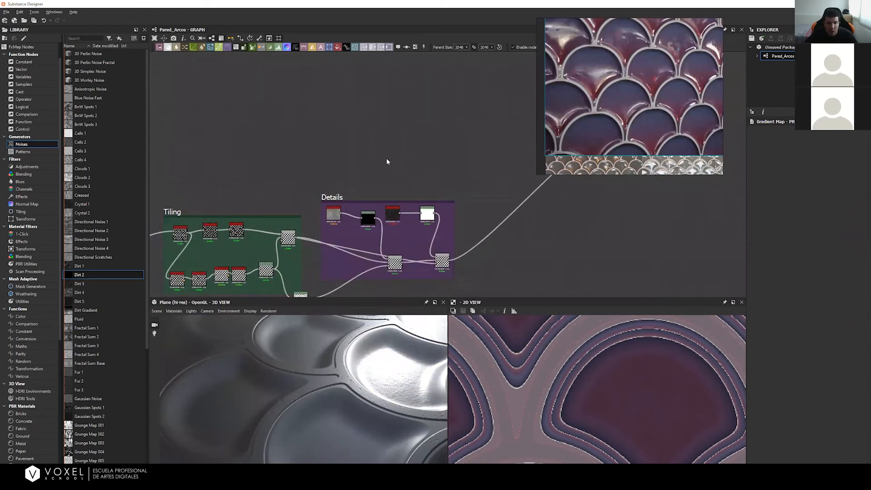
{"action": "middle_click_drag", "start_coordinate": [336, 161], "coordinate": [390, 148]}
{"action": "right_click", "coordinate": [391, 148]}
{"action": "left_click", "coordinate": [374, 164]}
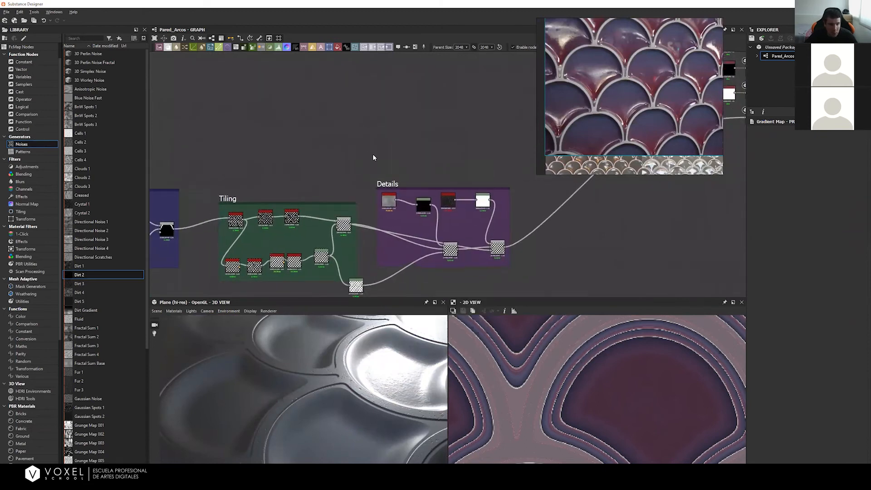
{"action": "key", "text": "space"}
{"action": "type", "text": "flood"}
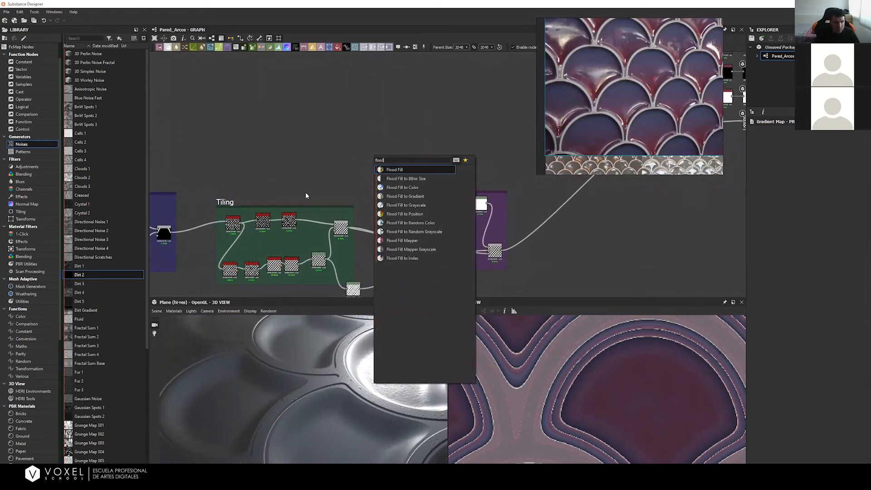
{"action": "key", "text": "Return"}
{"action": "left_click_drag", "start_coordinate": [376, 157], "coordinate": [384, 161]}
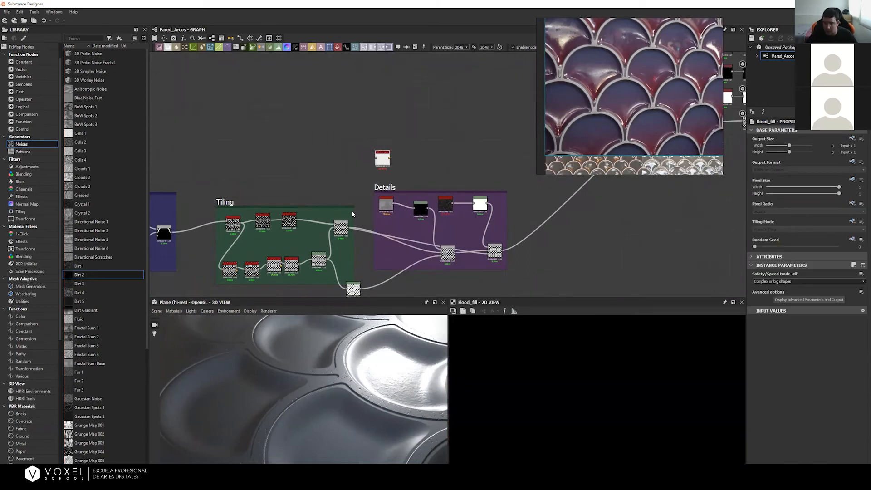
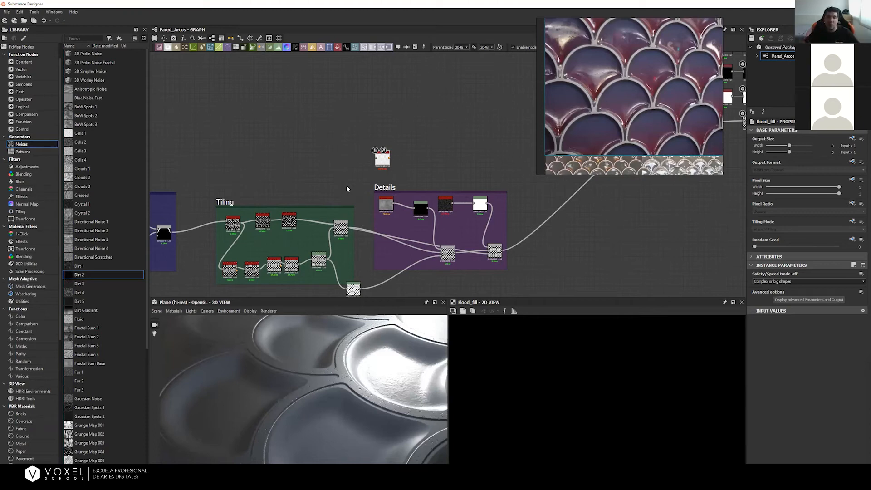
Step: Preview the Blend, Histogram Scan and first Bevel of the Tiling frame in the 2D view and compare them with the multicoloured tile reference
{"action": "left_click", "coordinate": [342, 231]}
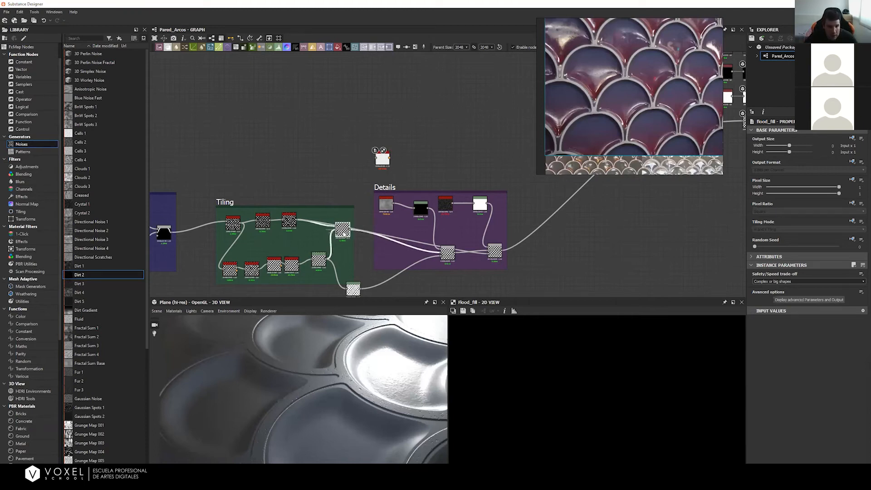
{"action": "left_click_drag", "start_coordinate": [342, 231], "coordinate": [347, 230]}
{"action": "key", "text": "f"}
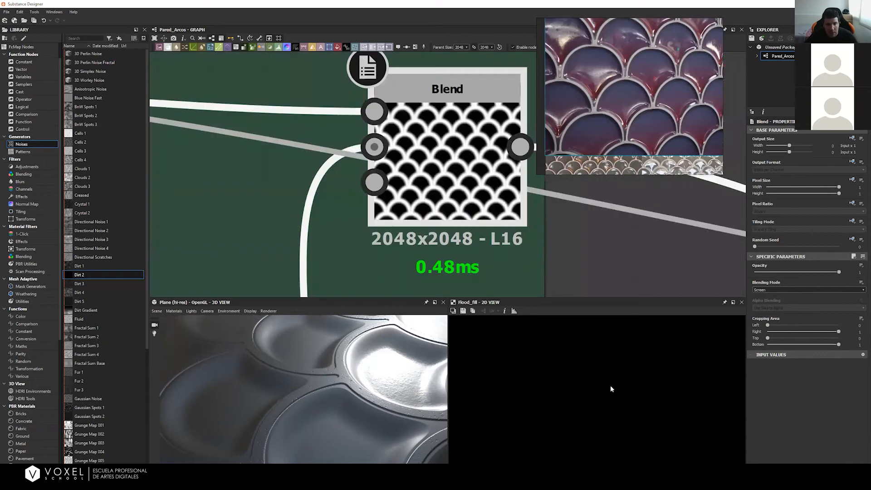
{"action": "double_click", "coordinate": [497, 180]}
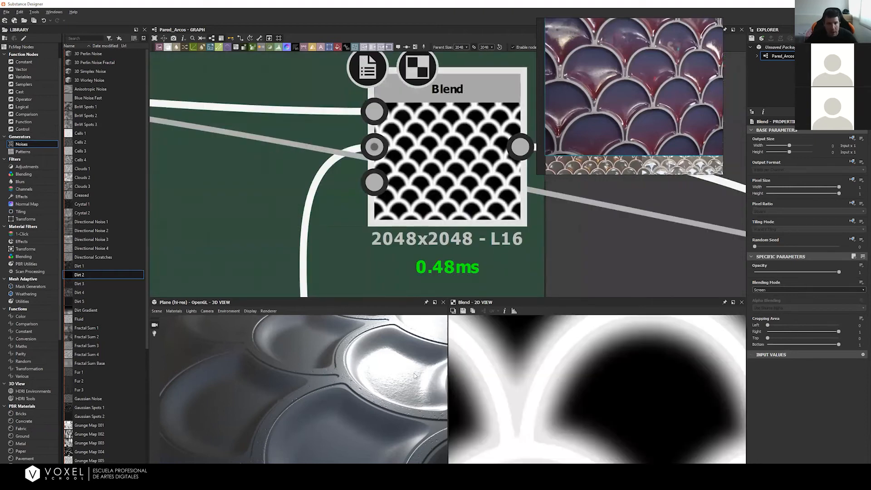
{"action": "scroll", "coordinate": [584, 398], "scroll_direction": "down", "scroll_amount": 5}
{"action": "scroll", "coordinate": [287, 133], "scroll_direction": "down", "scroll_amount": 2}
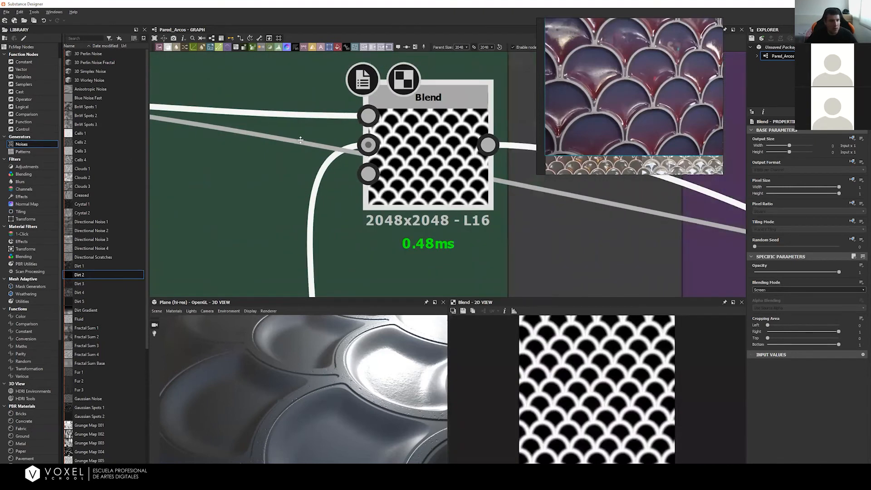
{"action": "scroll", "coordinate": [286, 134], "scroll_direction": "down", "scroll_amount": 5}
{"action": "middle_click_drag", "start_coordinate": [279, 174], "coordinate": [363, 213]}
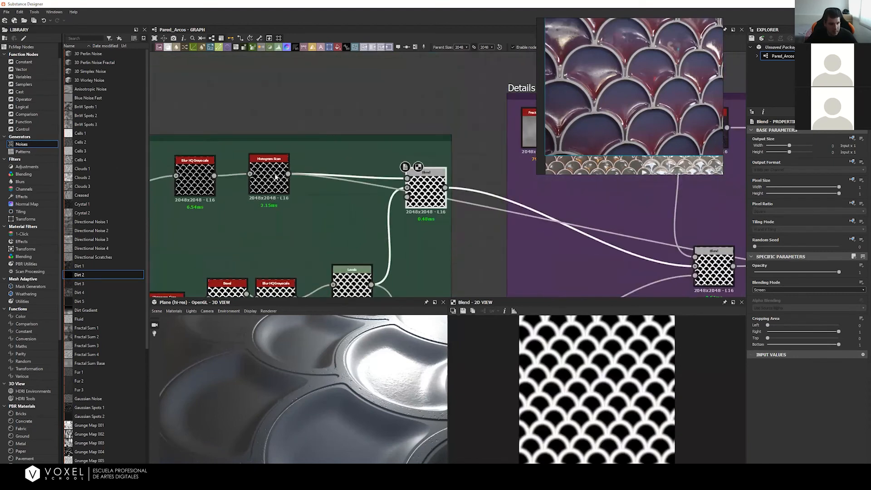
{"action": "double_click", "coordinate": [278, 176]}
{"action": "scroll", "coordinate": [554, 369], "scroll_direction": "up", "scroll_amount": 2}
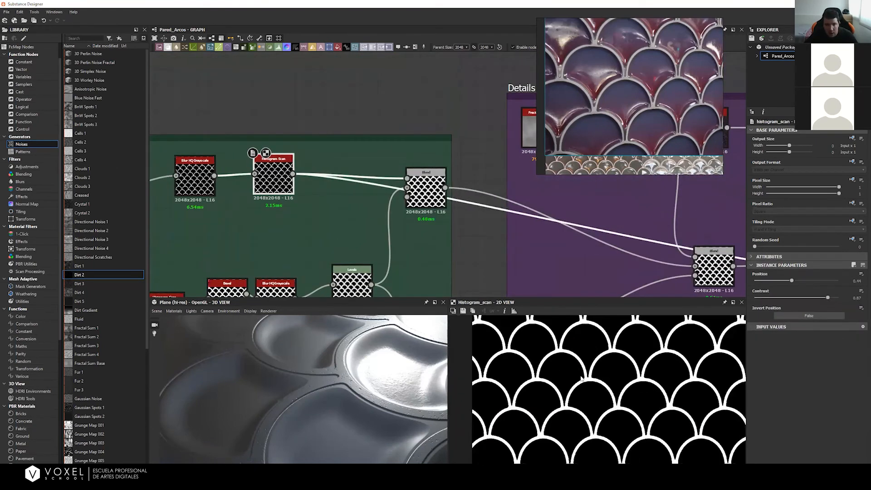
{"action": "middle_click_drag", "start_coordinate": [390, 144], "coordinate": [412, 119]}
{"action": "middle_click_drag", "start_coordinate": [272, 218], "coordinate": [372, 187]}
{"action": "double_click", "coordinate": [272, 227]}
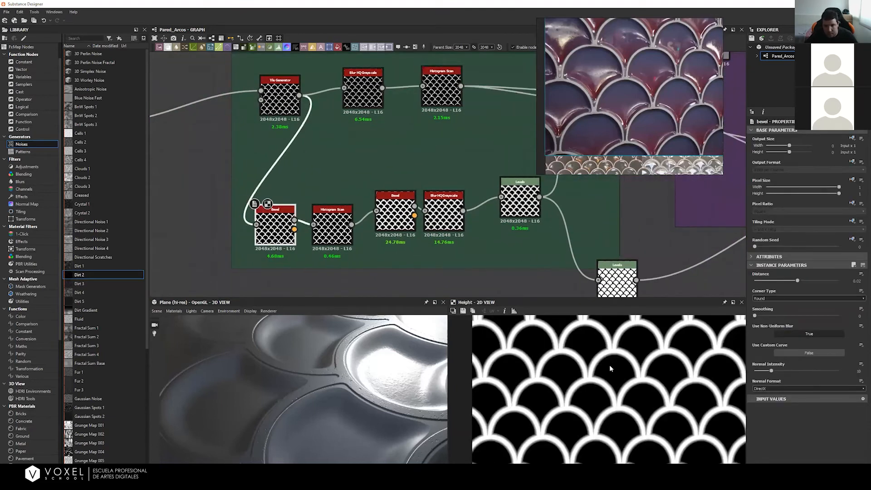
{"action": "middle_click_drag", "start_coordinate": [416, 103], "coordinate": [262, 150]}
{"action": "double_click", "coordinate": [294, 133]}
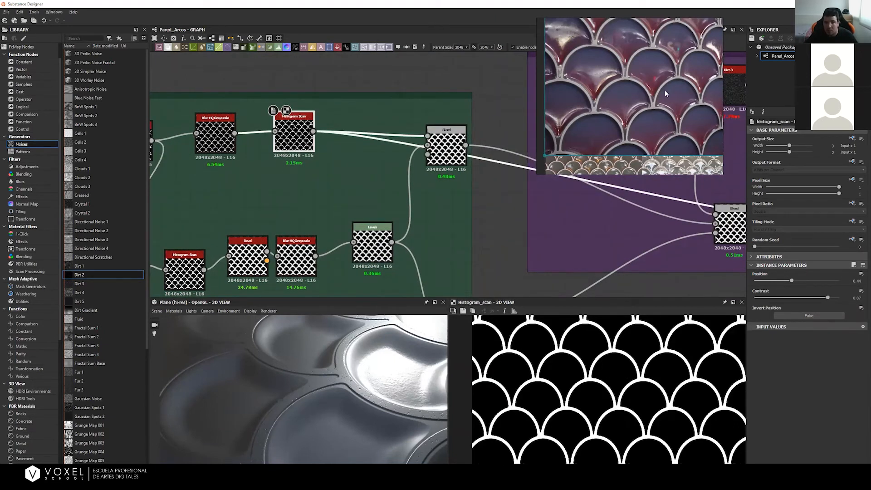
{"action": "scroll", "coordinate": [672, 94], "scroll_direction": "down", "scroll_amount": 5}
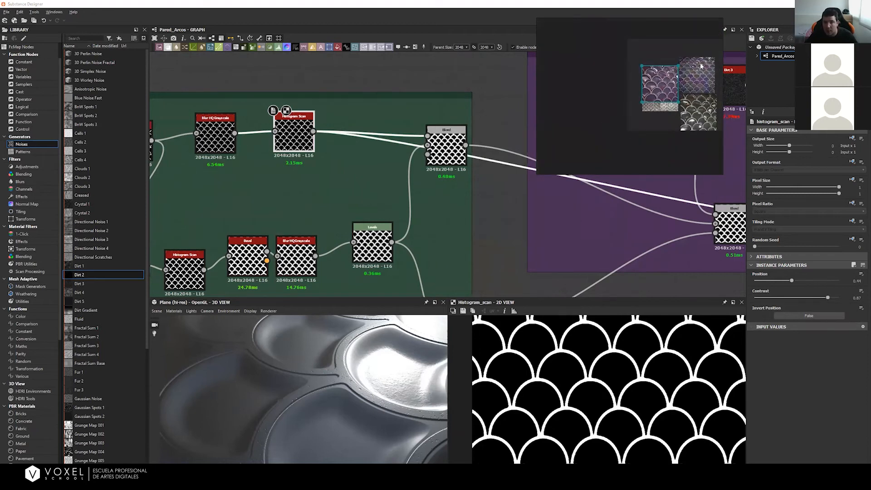
{"action": "scroll", "coordinate": [708, 66], "scroll_direction": "up", "scroll_amount": 5}
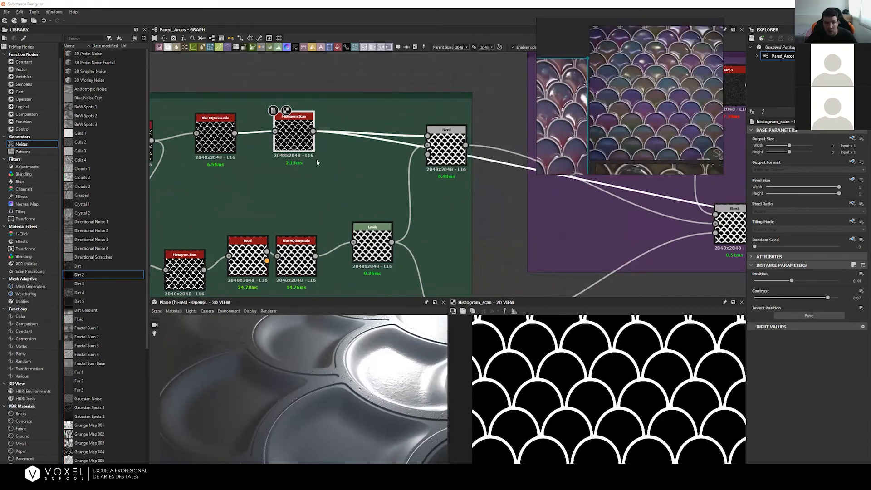
Step: Connect the output of the upper Histogram Scan in the Tiling frame to the Flood Fill's input and preview the Flood Fill
{"action": "middle_click_drag", "start_coordinate": [414, 56], "coordinate": [363, 110]}
{"action": "middle_click_drag", "start_coordinate": [355, 76], "coordinate": [317, 119]}
{"action": "scroll", "coordinate": [317, 120], "scroll_direction": "down", "scroll_amount": 1}
{"action": "left_click_drag", "start_coordinate": [226, 225], "coordinate": [391, 95]}
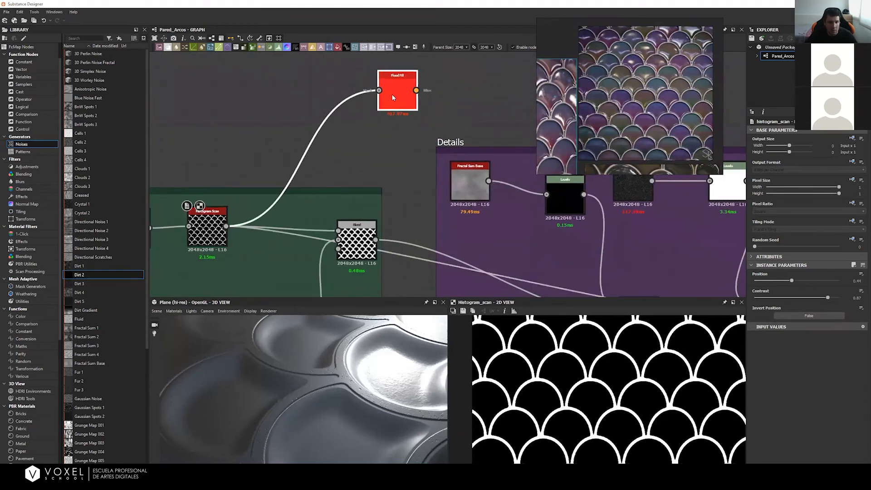
{"action": "double_click", "coordinate": [399, 102]}
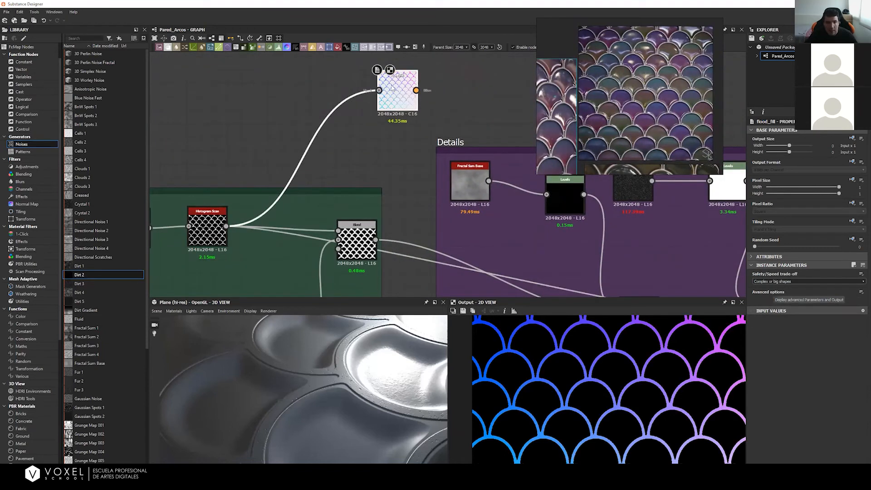
Step: Insert an Invert Grayscale node between the Histogram Scan and the Flood Fill, and preview the Flood Fill's whole tile pattern
{"action": "key", "text": "space"}
{"action": "type", "text": "inver"}
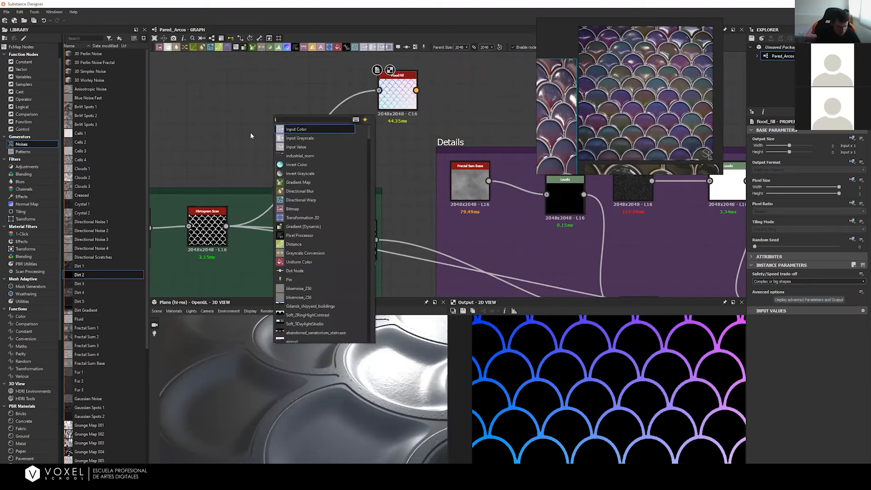
{"action": "key", "text": "Down"}
{"action": "key", "text": "Return"}
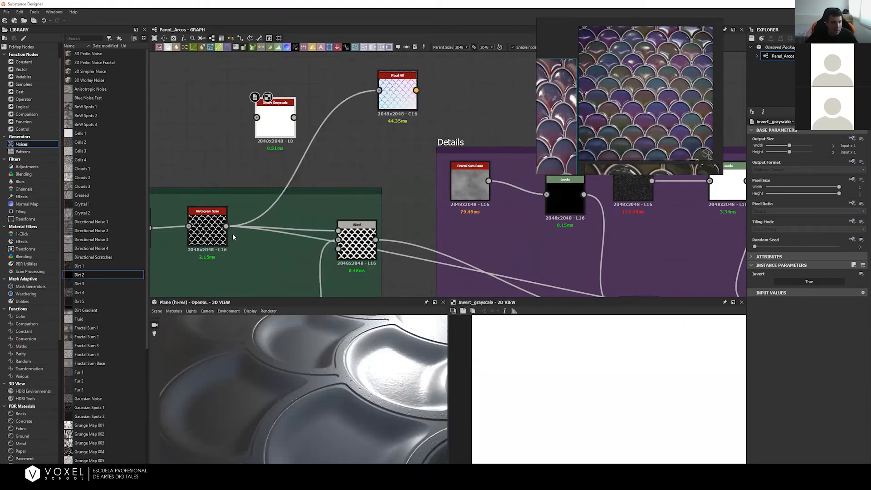
{"action": "left_click_drag", "start_coordinate": [226, 226], "coordinate": [379, 90]}
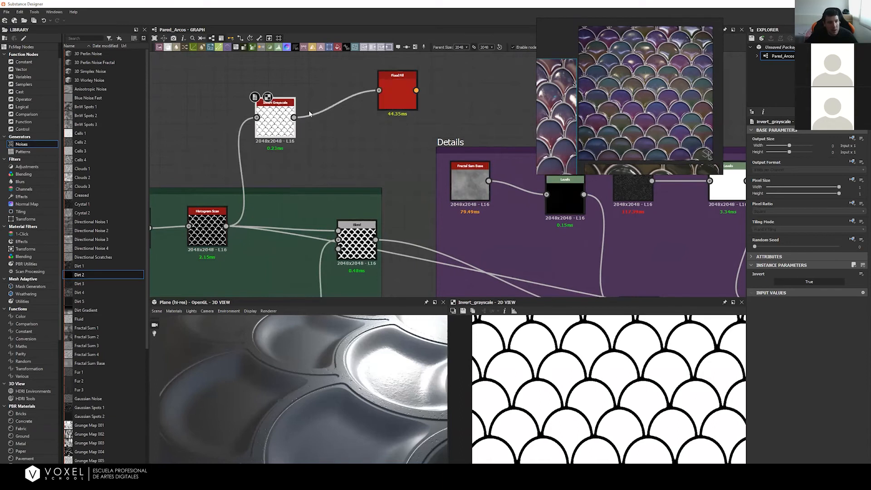
{"action": "left_click_drag", "start_coordinate": [291, 109], "coordinate": [317, 109]}
{"action": "double_click", "coordinate": [400, 99]}
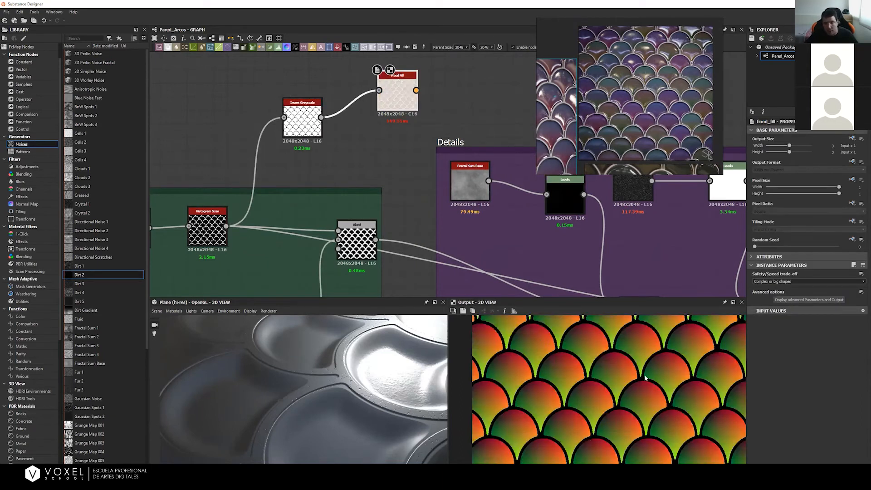
{"action": "scroll", "coordinate": [574, 394], "scroll_direction": "down", "scroll_amount": 3}
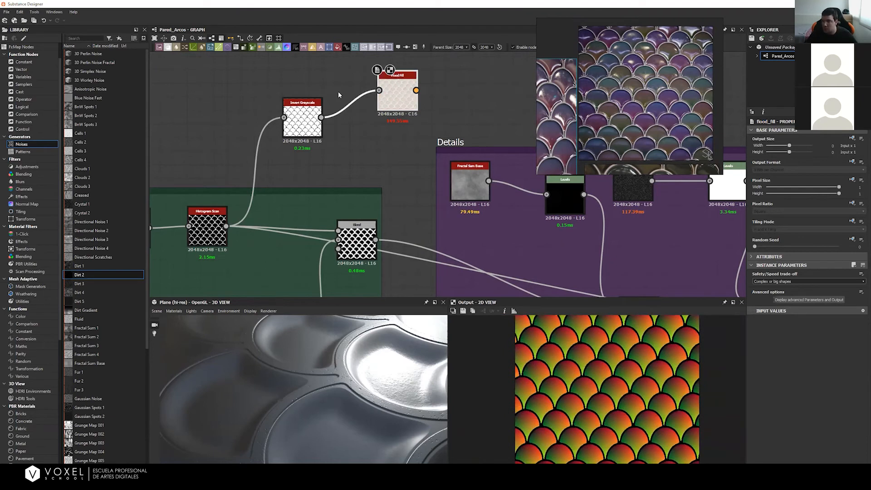
Step: Add a Flood Fill to Gradient node beside the Flood Fill and connect the Flood Fill's output to its input
{"action": "middle_click_drag", "start_coordinate": [471, 103], "coordinate": [420, 95]}
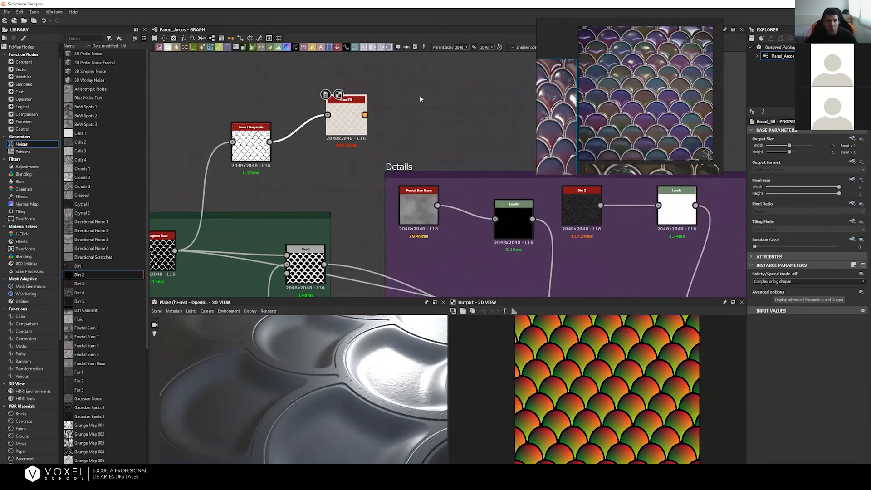
{"action": "key", "text": "space"}
{"action": "type", "text": "floo"}
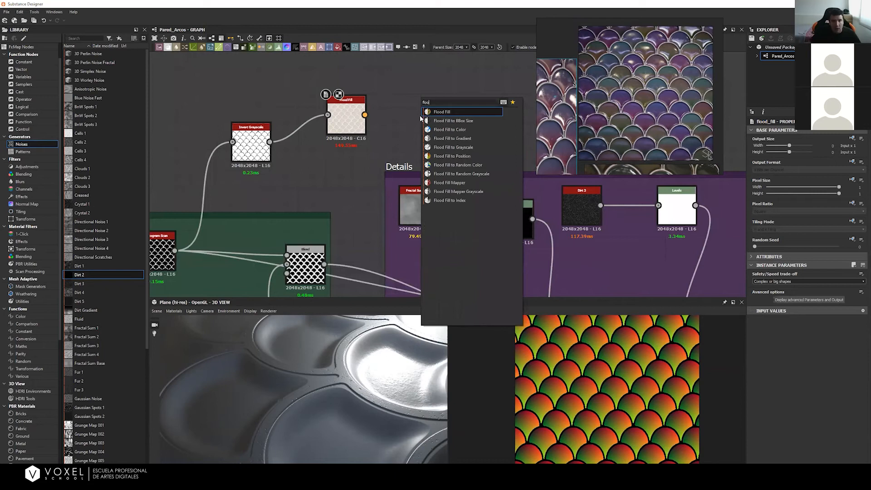
{"action": "key", "text": "Down"}
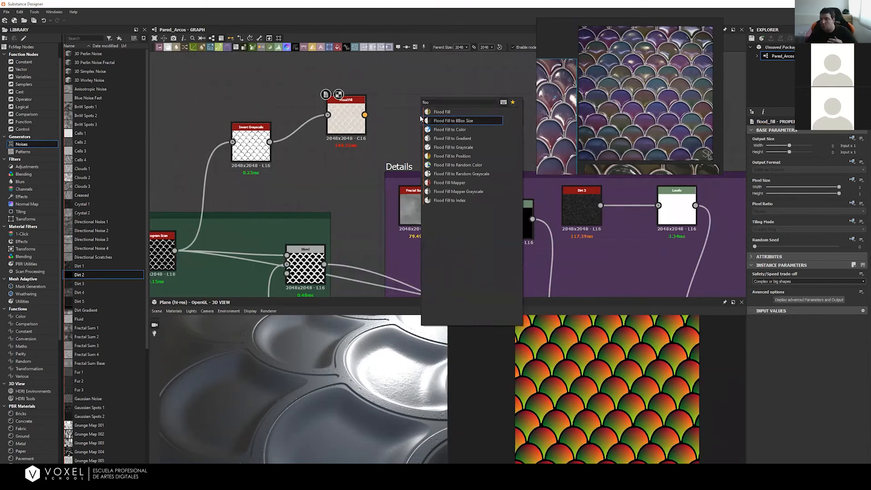
{"action": "key", "text": "Down"}
{"action": "key", "text": "Down"}
{"action": "key", "text": "Down"}
{"action": "key", "text": "Down"}
{"action": "key", "text": "Up"}
{"action": "key", "text": "Up"}
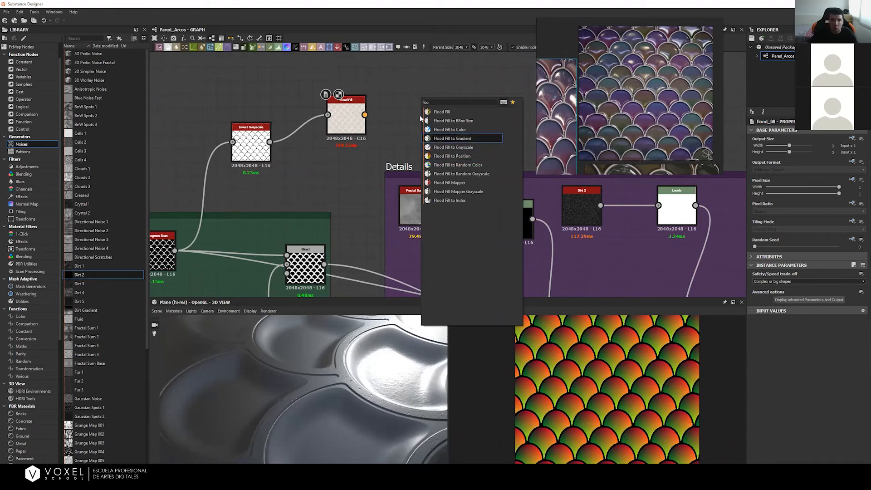
{"action": "key", "text": "Return"}
{"action": "left_click_drag", "start_coordinate": [365, 115], "coordinate": [430, 115]}
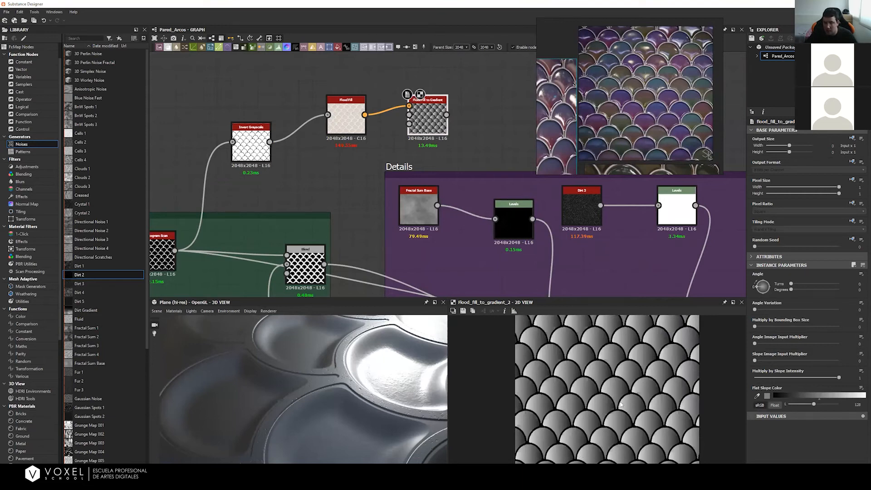
Step: Set the angle of the Flood Fill to Gradient node to 90 degrees
{"action": "left_click", "coordinate": [855, 290]}
{"action": "type", "text": "90"}
{"action": "key", "text": "Return"}
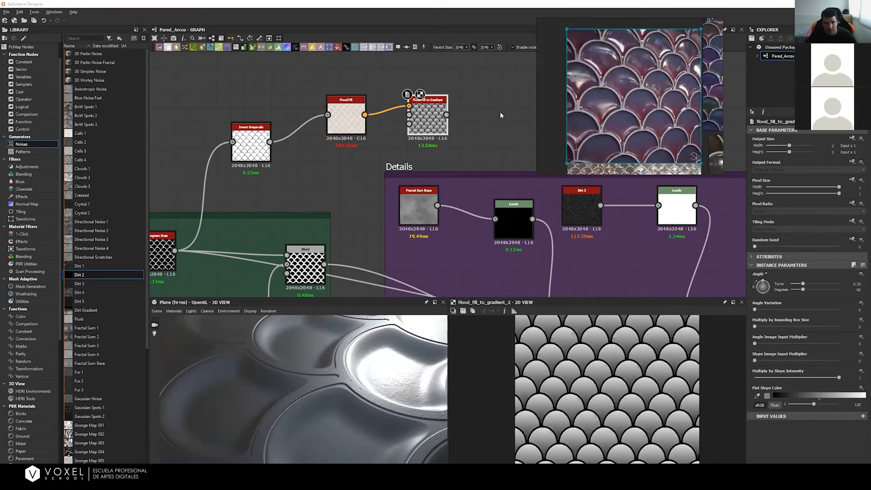
Step: Move the Invert Grayscale, Flood Fill and Flood Fill to Gradient nodes together to the empty area beside the graph's output nodes
{"action": "middle_click_drag", "start_coordinate": [475, 114], "coordinate": [367, 165]}
{"action": "scroll", "coordinate": [335, 152], "scroll_direction": "down", "scroll_amount": 3}
{"action": "left_click_drag", "start_coordinate": [224, 144], "coordinate": [437, 112]}
{"action": "mouse_move", "coordinate": [517, 97]}
{"action": "middle_mouse_down"}
{"action": "mouse_move", "coordinate": [349, 200]}
{"action": "mouse_move", "coordinate": [313, 191]}
{"action": "middle_mouse_up"}
{"action": "middle_click_drag", "start_coordinate": [452, 148], "coordinate": [343, 200]}
{"action": "middle_click_drag", "start_coordinate": [281, 142], "coordinate": [305, 164]}
{"action": "scroll", "coordinate": [306, 164], "scroll_direction": "down", "scroll_amount": 1}
{"action": "scroll", "coordinate": [305, 166], "scroll_direction": "down", "scroll_amount": 4}
{"action": "left_click_drag", "start_coordinate": [264, 204], "coordinate": [375, 126]}
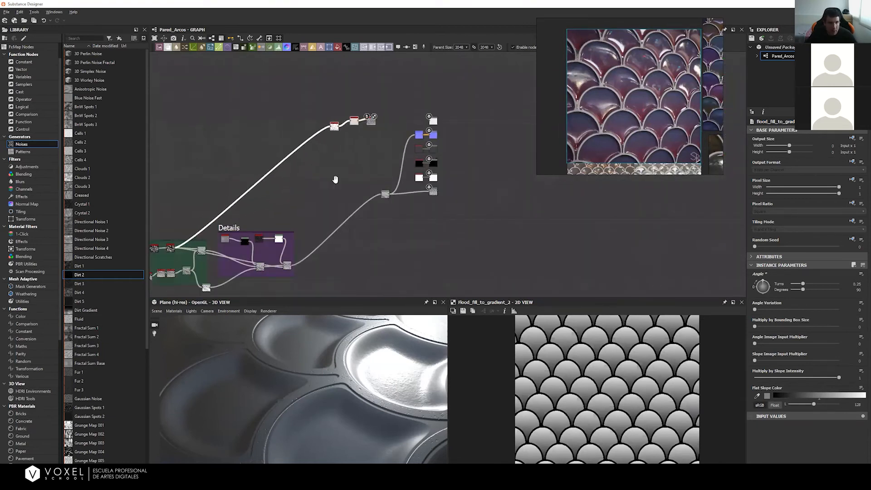
Step: Connect the Flood Fill to Gradient output directly to the Base Color output and inspect the tiles on the 3D plane
{"action": "middle_click_drag", "start_coordinate": [382, 146], "coordinate": [353, 159]}
{"action": "scroll", "coordinate": [331, 209], "scroll_direction": "up", "scroll_amount": 5}
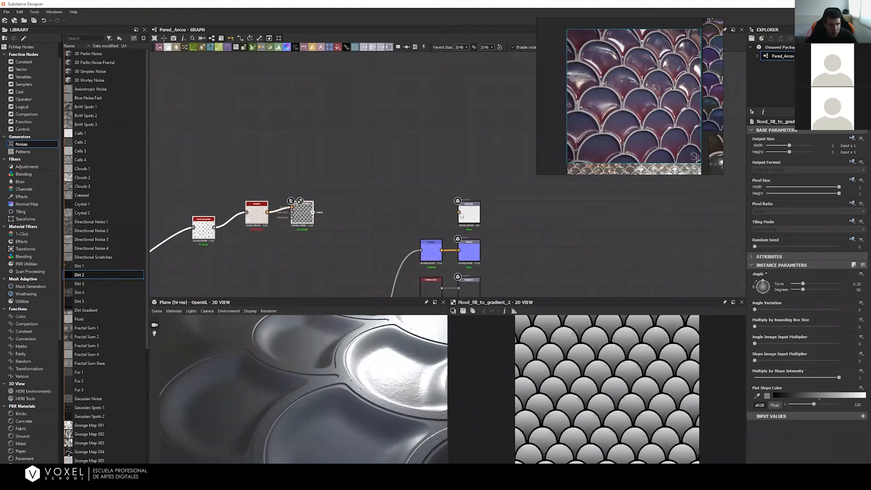
{"action": "left_click_drag", "start_coordinate": [313, 212], "coordinate": [458, 212]}
{"action": "scroll", "coordinate": [262, 435], "scroll_direction": "down", "scroll_amount": 5}
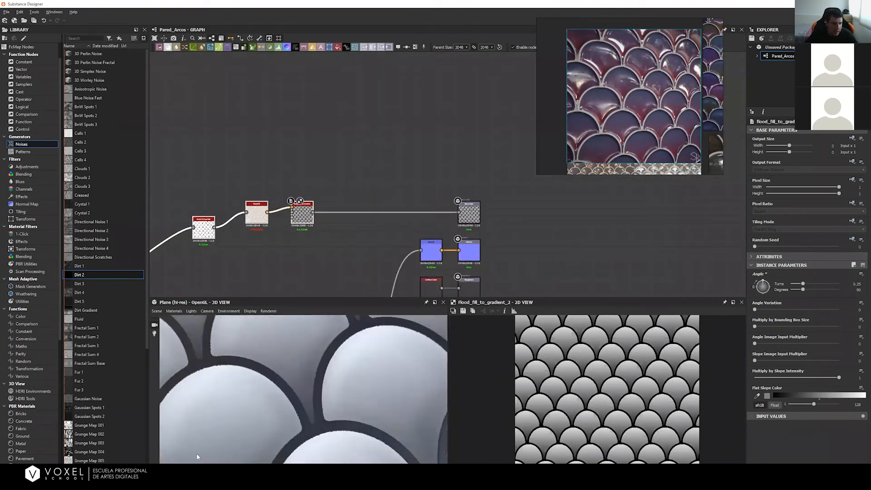
{"action": "left_click_drag", "start_coordinate": [376, 373], "coordinate": [401, 368]}
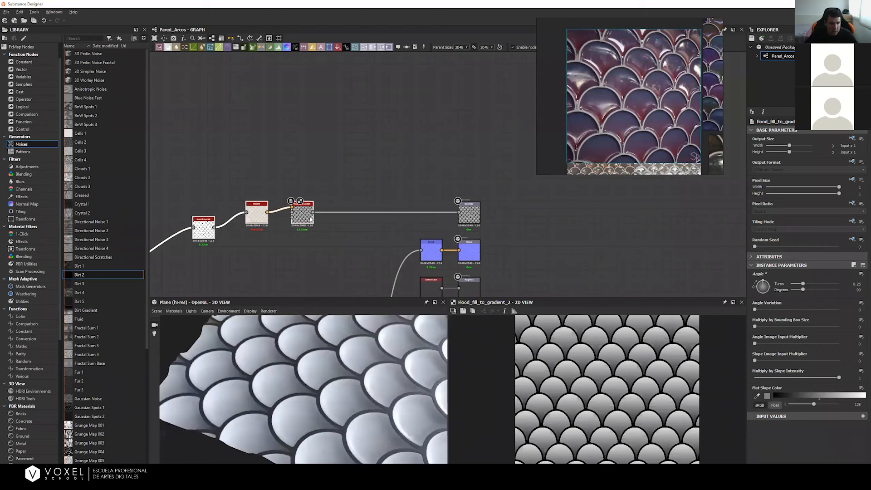
Step: Insert a Gradient Map node between Flood Fill to Gradient and the Base Color output
{"action": "right_click_drag", "start_coordinate": [336, 215], "coordinate": [540, 157], "text": "alt"}
{"action": "key", "text": "space"}
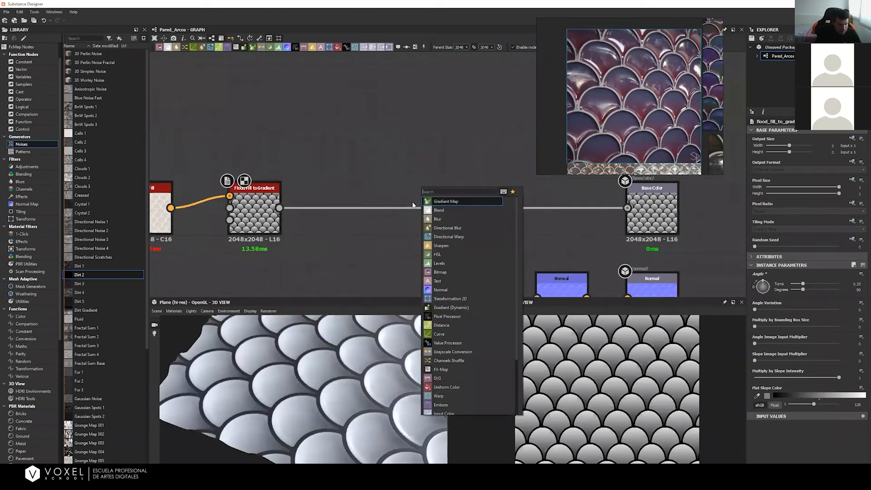
{"action": "left_click", "coordinate": [442, 201]}
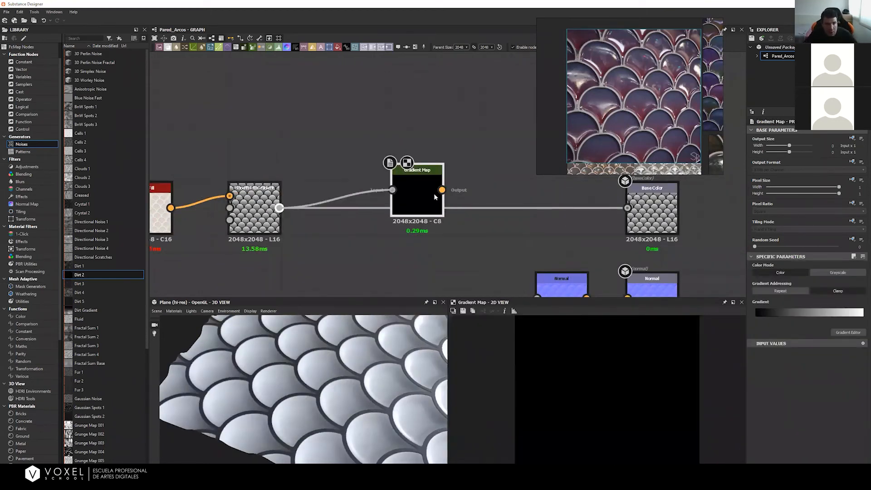
{"action": "double_click", "coordinate": [426, 219]}
{"action": "left_click_drag", "start_coordinate": [427, 219], "coordinate": [417, 220]}
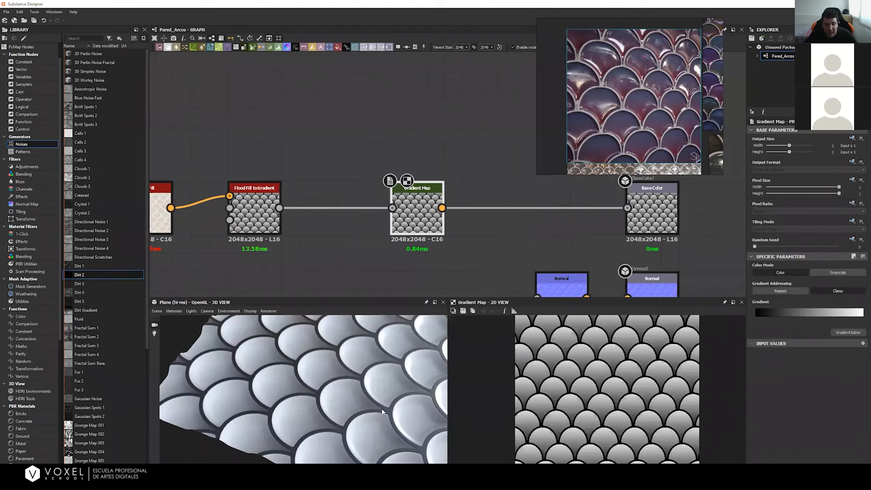
{"action": "left_click_drag", "start_coordinate": [442, 208], "coordinate": [627, 207]}
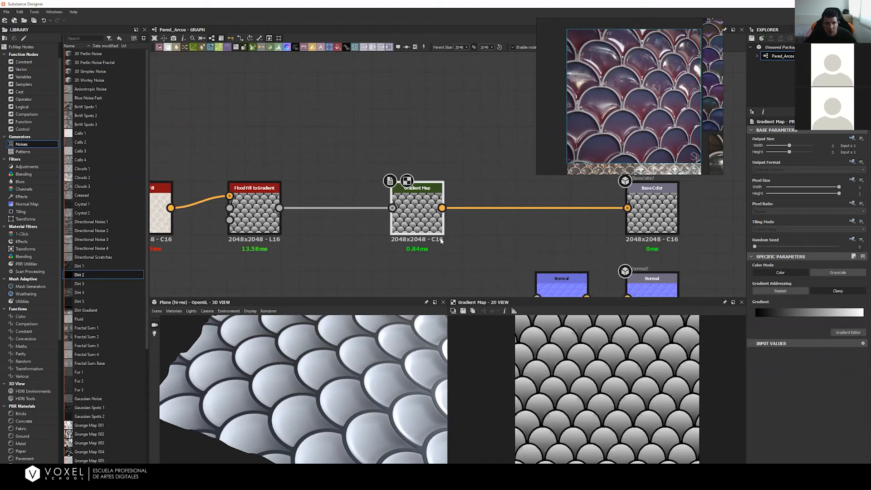
Step: Pick the Gradient Map's colours from the reference photo, sampling vertically from the red joint up through the blue tile
{"action": "left_click", "coordinate": [847, 332]}
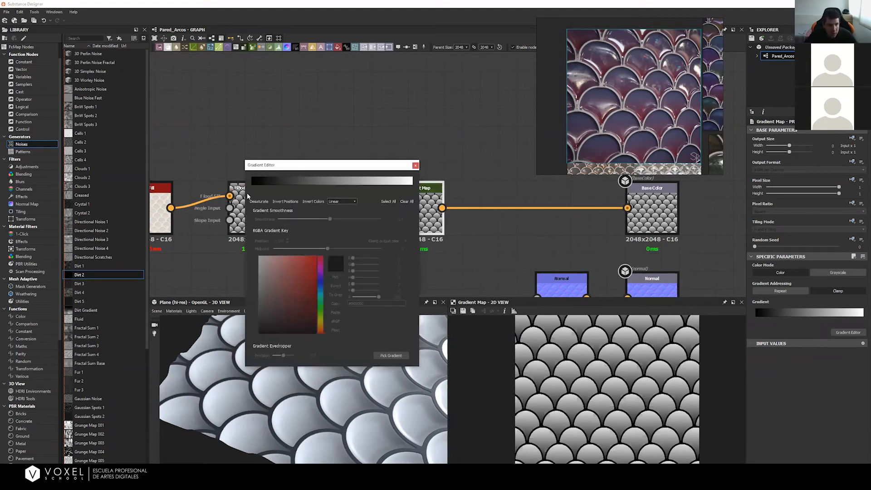
{"action": "left_click", "coordinate": [253, 184]}
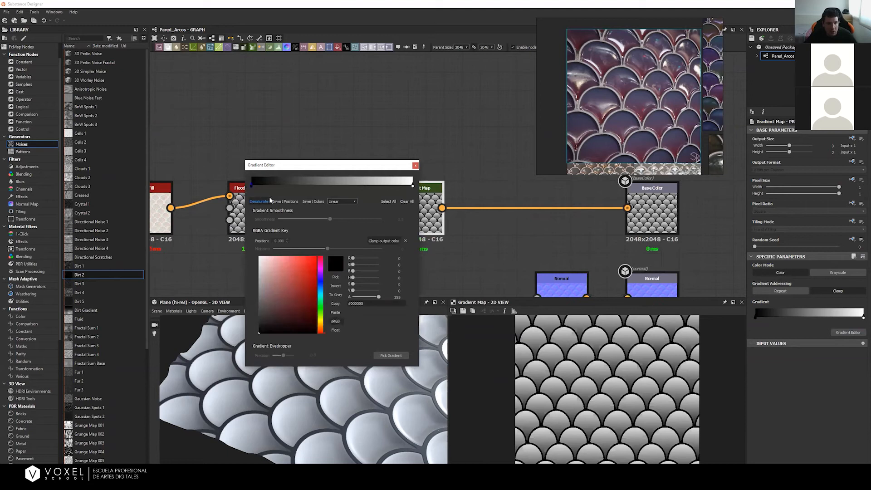
{"action": "scroll", "coordinate": [635, 109], "scroll_direction": "up", "scroll_amount": 5}
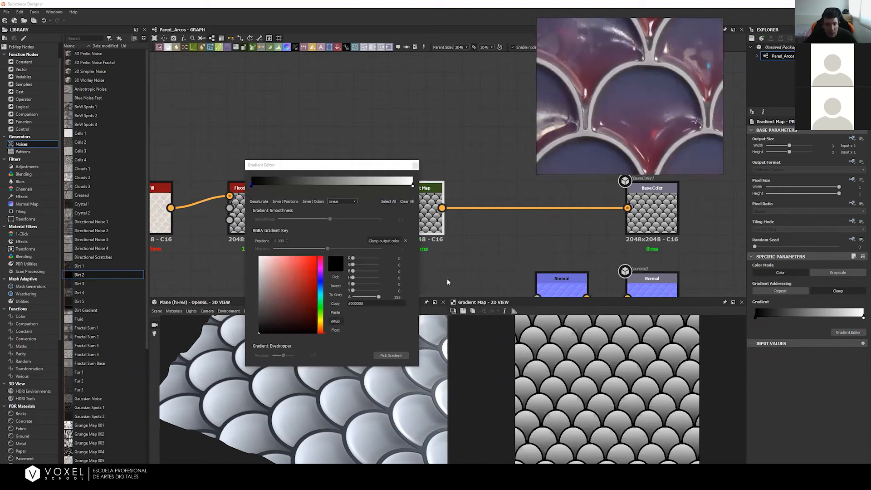
{"action": "left_click", "coordinate": [391, 355]}
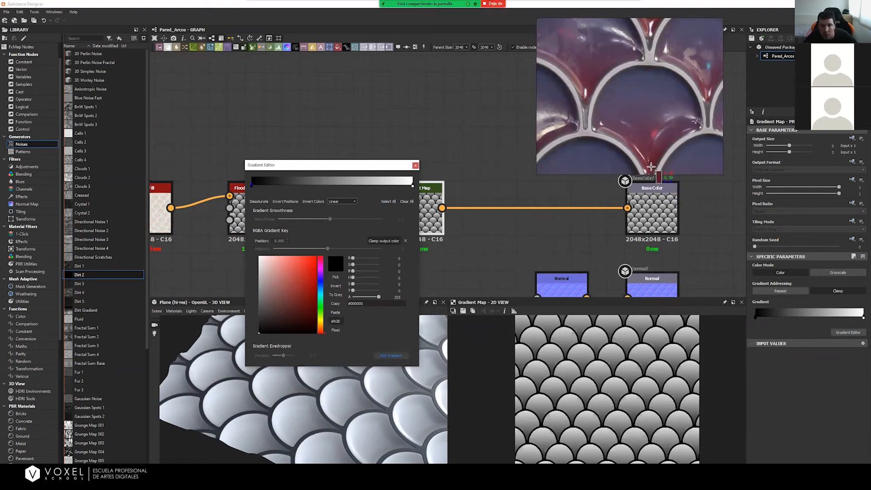
{"action": "left_click_drag", "start_coordinate": [650, 164], "coordinate": [651, 67]}
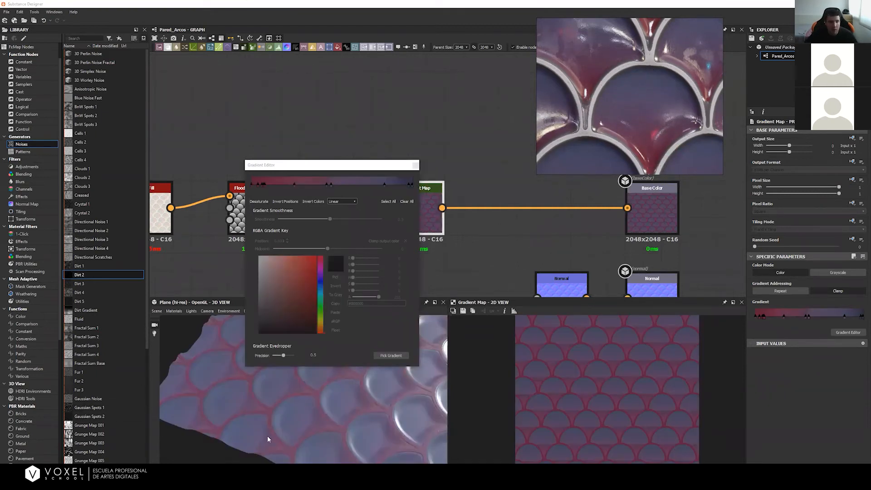
Step: Delete the intermediate keys of the picked gradient, keeping only the red start key and the blue end key
{"action": "left_click", "coordinate": [261, 186]}
{"action": "key", "text": "Delete"}
{"action": "left_click", "coordinate": [263, 186]}
{"action": "key", "text": "Delete"}
{"action": "left_click", "coordinate": [265, 186]}
{"action": "key", "text": "Delete"}
{"action": "left_click", "coordinate": [257, 185]}
{"action": "key", "text": "Delete"}
{"action": "left_click", "coordinate": [294, 185]}
{"action": "key", "text": "Delete"}
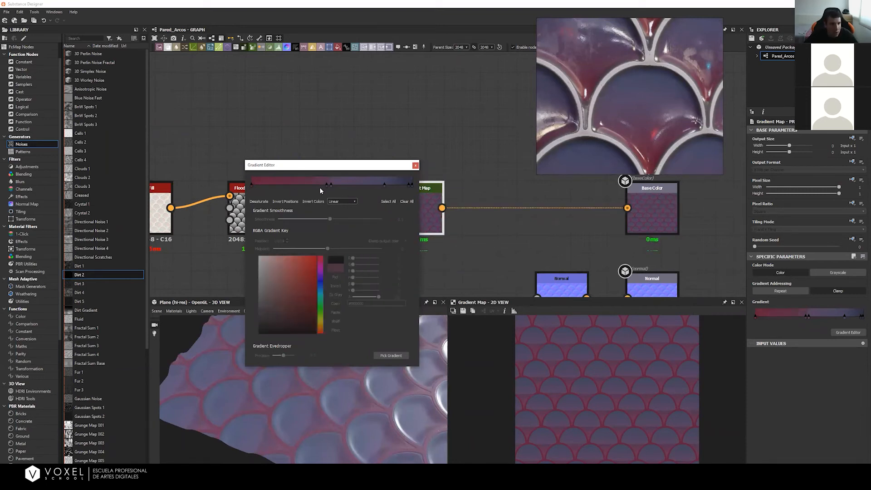
{"action": "left_click", "coordinate": [327, 185]}
{"action": "key", "text": "Delete"}
{"action": "left_click", "coordinate": [330, 185]}
{"action": "key", "text": "Delete"}
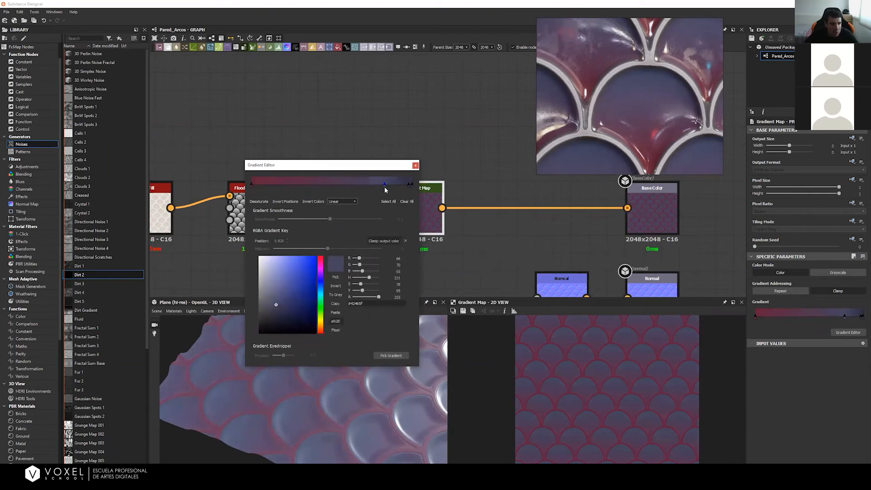
{"action": "left_click", "coordinate": [384, 185]}
{"action": "key", "text": "Delete"}
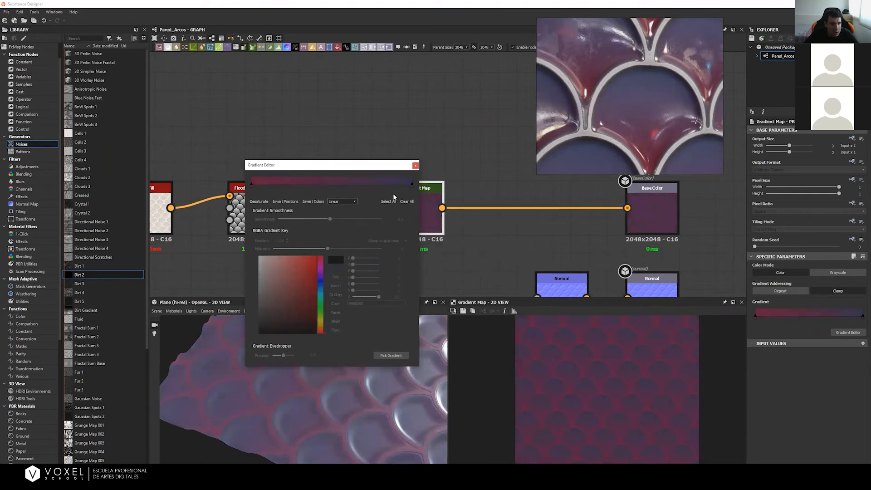
Step: Recolour the gradient's end key to a saturated blue and its start key to dark crimson #520d2d, comparing with the reference photo
{"action": "left_click", "coordinate": [646, 88]}
{"action": "scroll", "coordinate": [668, 69], "scroll_direction": "up", "scroll_amount": 4}
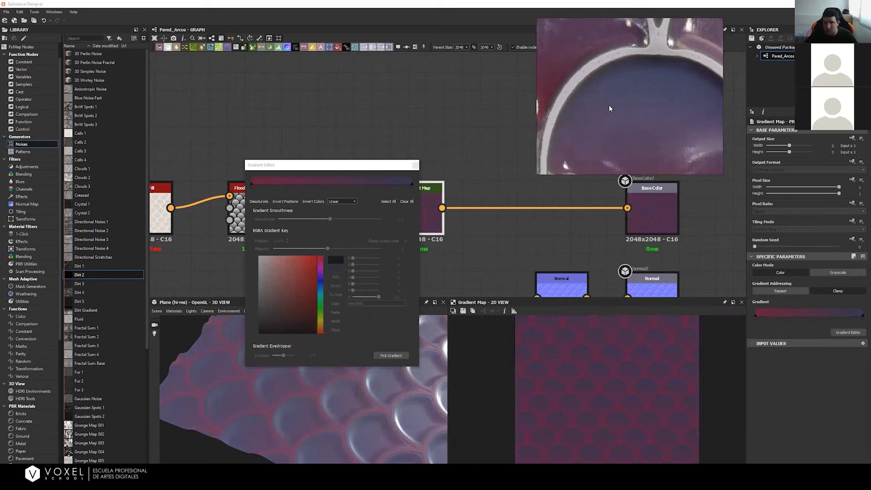
{"action": "left_click", "coordinate": [412, 184]}
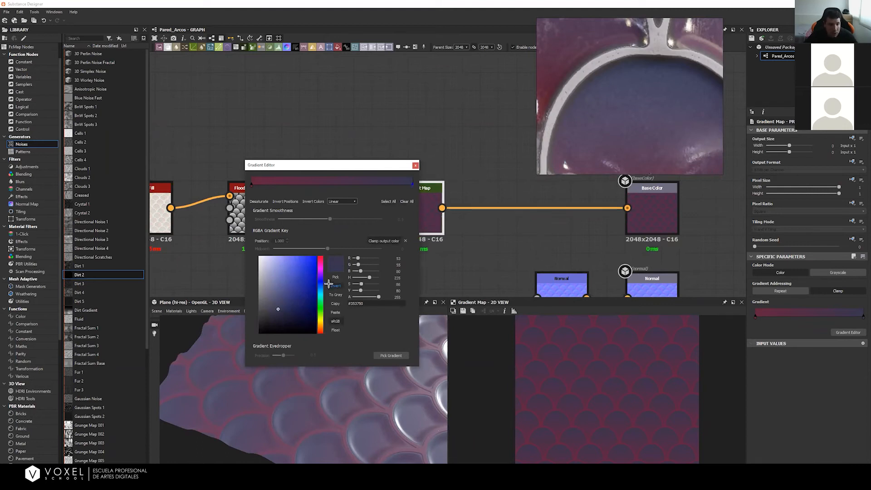
{"action": "left_click", "coordinate": [299, 278]}
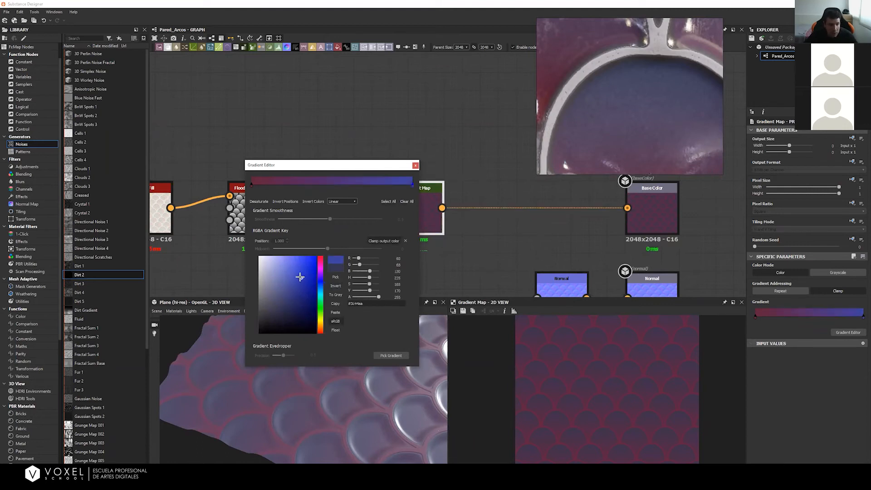
{"action": "left_click", "coordinate": [252, 185]}
{"action": "left_click", "coordinate": [278, 286]}
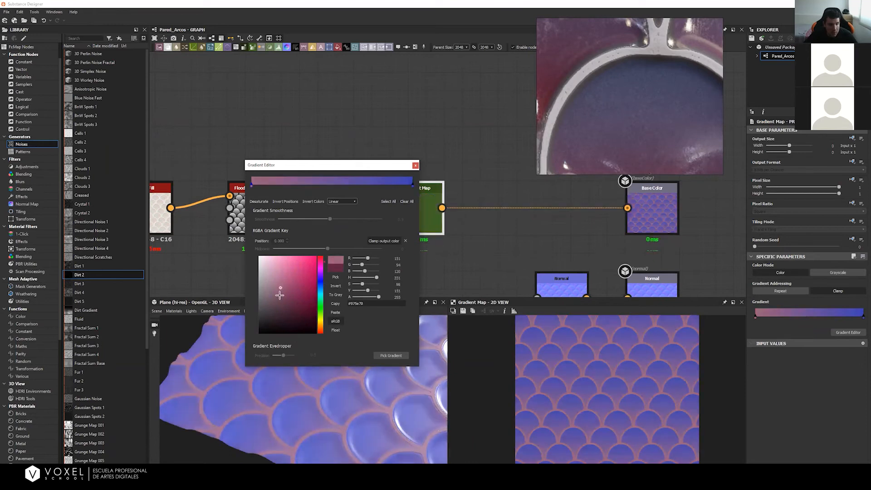
{"action": "left_click", "coordinate": [308, 305]}
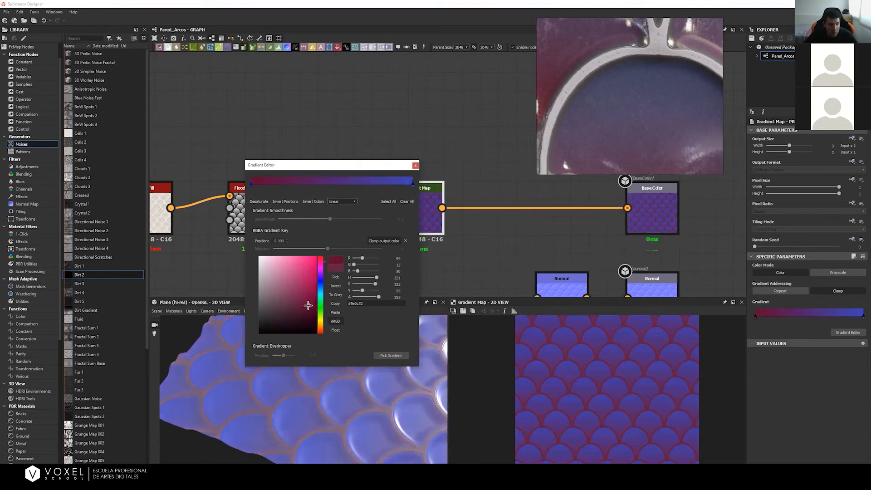
{"action": "left_click", "coordinate": [281, 308]}
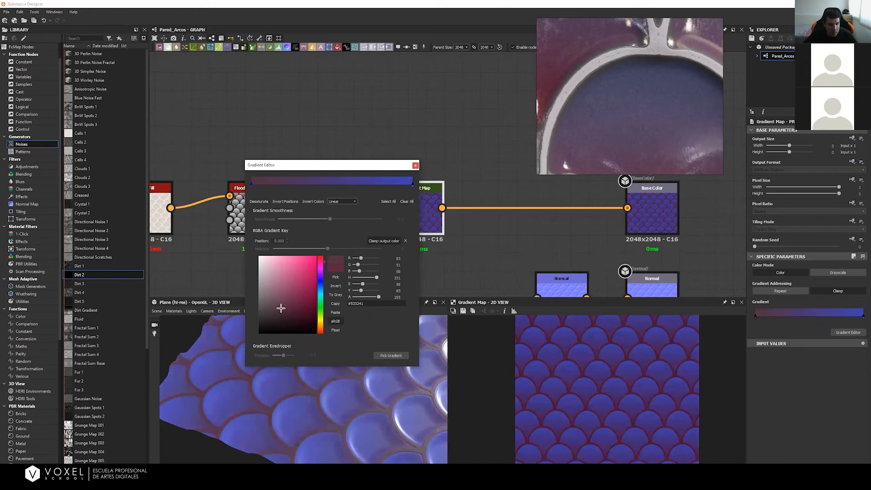
{"action": "left_click", "coordinate": [306, 308]}
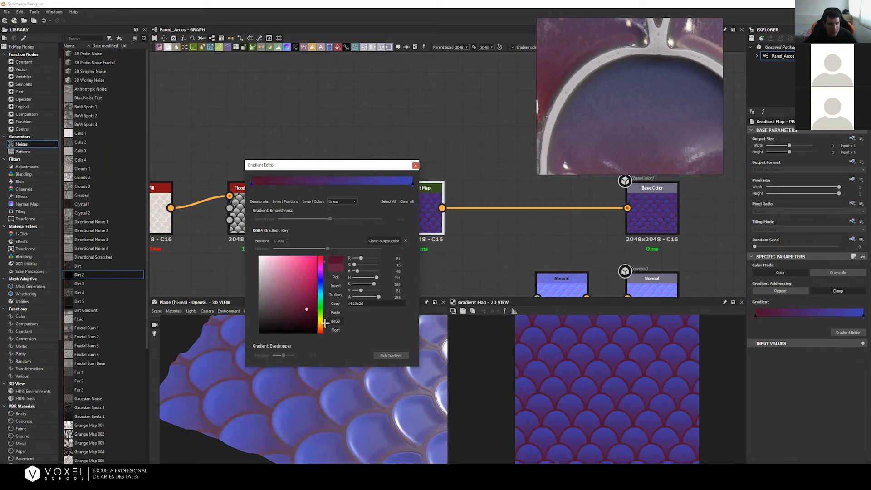
{"action": "left_click_drag", "start_coordinate": [291, 431], "coordinate": [309, 404]}
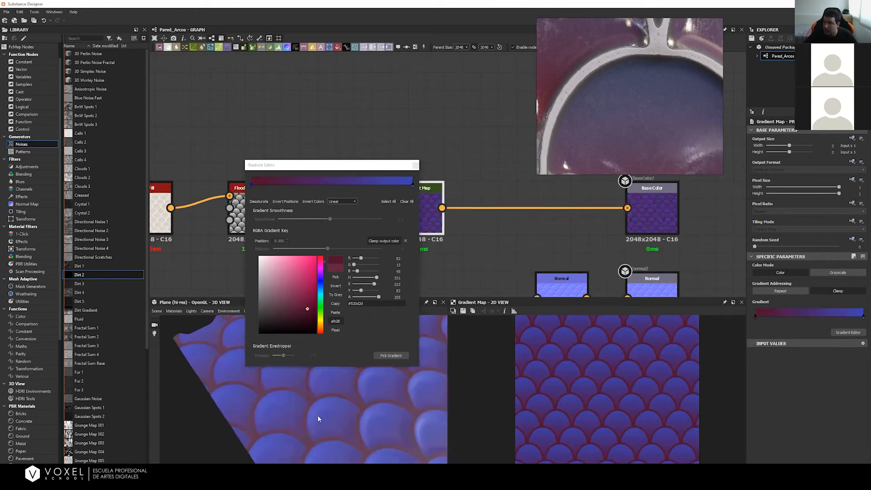
Step: Replace the Gradient Map with a Blend node and connect the Blend's output to the Base Color output
{"action": "left_click", "coordinate": [415, 165]}
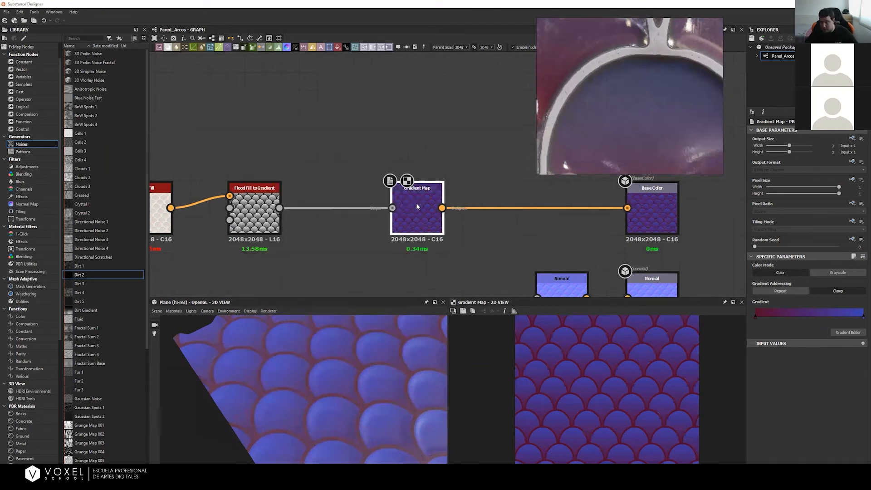
{"action": "key", "text": "Delete"}
{"action": "key", "text": "space"}
{"action": "type", "text": "blend"}
{"action": "key", "text": "Return"}
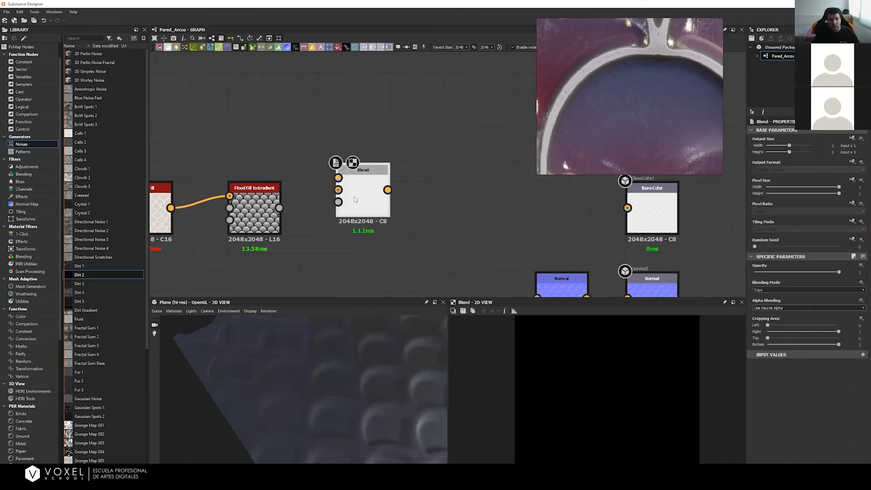
{"action": "left_click_drag", "start_coordinate": [361, 195], "coordinate": [407, 195]}
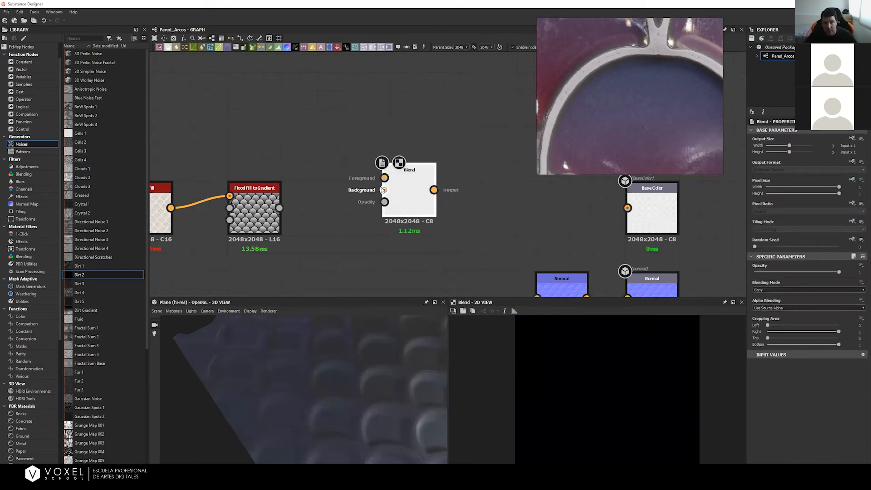
{"action": "middle_click_drag", "start_coordinate": [454, 202], "coordinate": [369, 211]}
{"action": "left_click_drag", "start_coordinate": [336, 203], "coordinate": [542, 219]}
{"action": "middle_click_drag", "start_coordinate": [404, 188], "coordinate": [533, 213]}
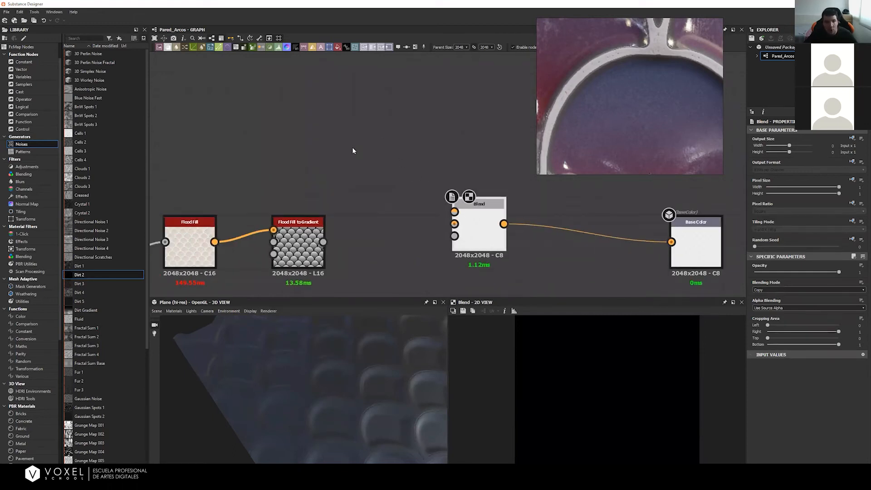
Step: Add a Uniform Color node in the empty area above the Flood Fill to Gradient and Blend nodes
{"action": "key", "text": "space"}
{"action": "type", "text": "unif"}
{"action": "key", "text": "Return"}
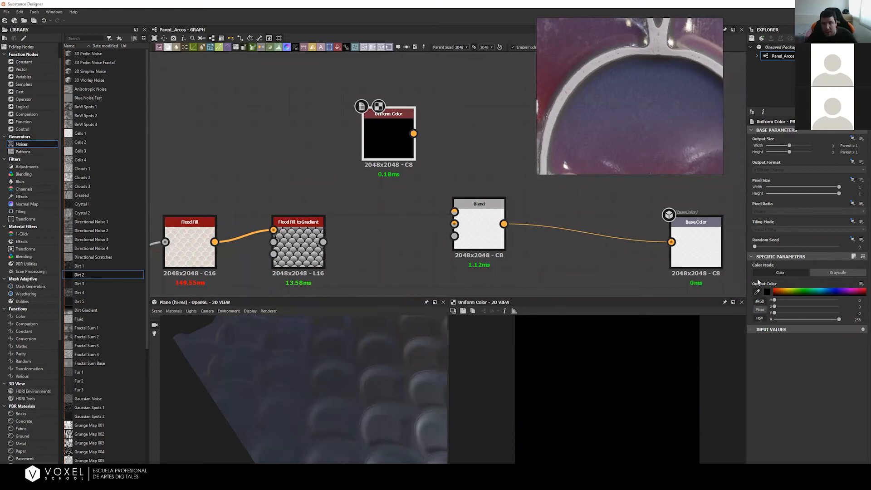
Step: Sample the reference tile's crimson into the Uniform Color node, then add a second Uniform Color node sampled from the tile's blue
{"action": "left_click", "coordinate": [756, 291]}
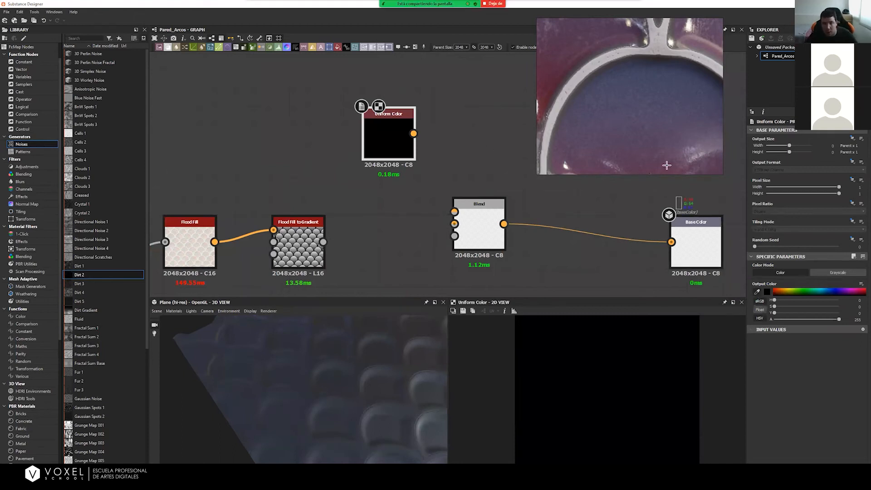
{"action": "left_click", "coordinate": [541, 94]}
{"action": "middle_click_drag", "start_coordinate": [472, 99], "coordinate": [361, 131]}
{"action": "left_click", "coordinate": [369, 127]}
{"action": "key", "text": "space"}
{"action": "type", "text": "unif"}
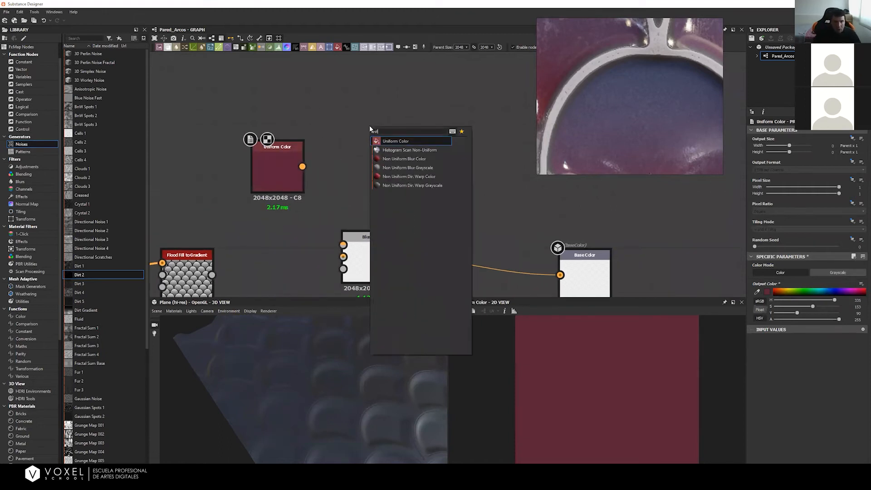
{"action": "key", "text": "Return"}
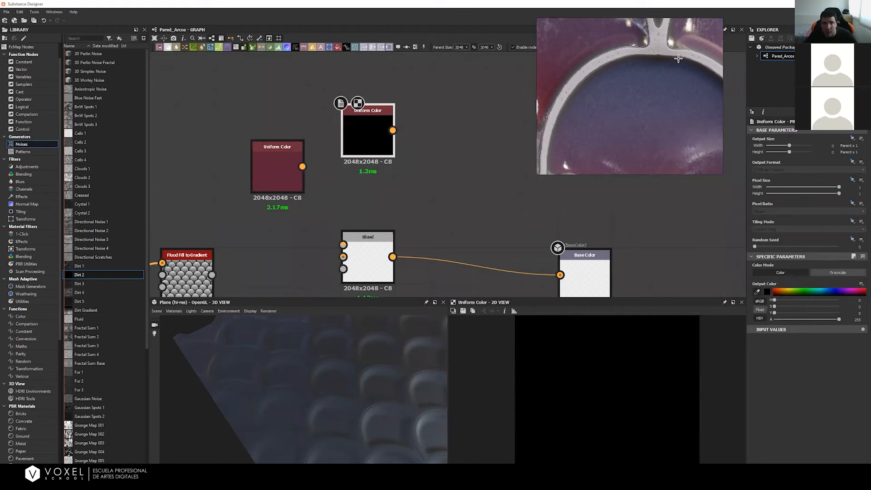
{"action": "left_click", "coordinate": [647, 70]}
Step: Connect the blue color to the Blend's foreground, the crimson to its background and the Flood Fill to Gradient to its opacity
{"action": "left_click_drag", "start_coordinate": [367, 139], "coordinate": [340, 121]}
{"action": "left_click_drag", "start_coordinate": [264, 160], "coordinate": [227, 142]}
{"action": "left_click_drag", "start_coordinate": [330, 125], "coordinate": [343, 245]}
{"action": "left_click_drag", "start_coordinate": [266, 148], "coordinate": [343, 257]}
{"action": "left_click_drag", "start_coordinate": [212, 274], "coordinate": [343, 269]}
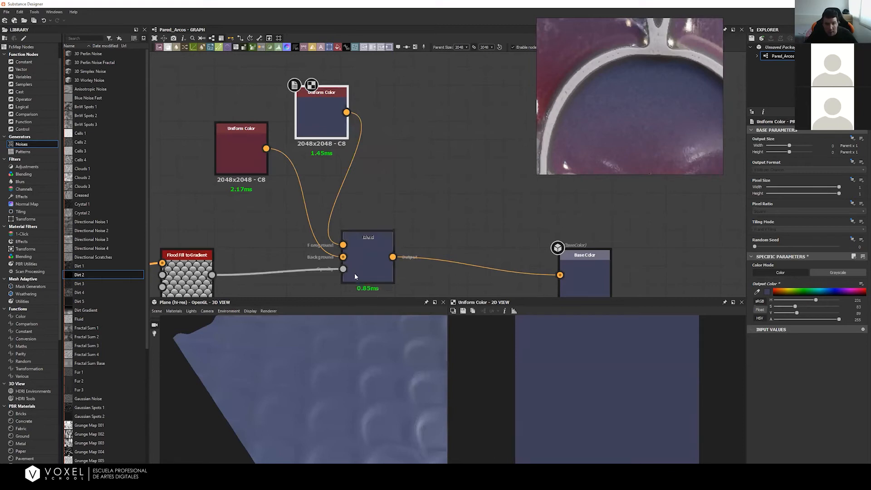
{"action": "left_click_drag", "start_coordinate": [331, 388], "coordinate": [350, 342]}
Step: Insert a Levels node between the Flood Fill to Gradient and the Blend's opacity input
{"action": "middle_click_drag", "start_coordinate": [304, 272], "coordinate": [434, 191]}
{"action": "key", "text": "space"}
{"action": "type", "text": "levels"}
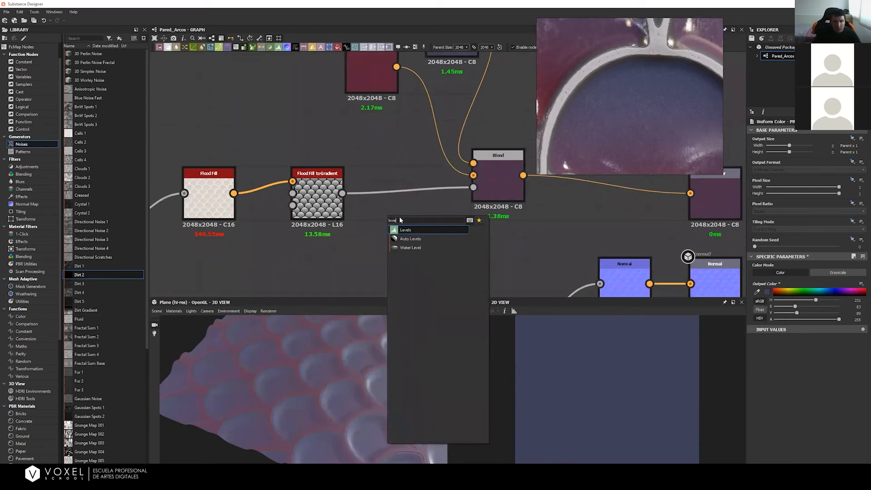
{"action": "key", "text": "Return"}
{"action": "left_click_drag", "start_coordinate": [390, 212], "coordinate": [409, 212]}
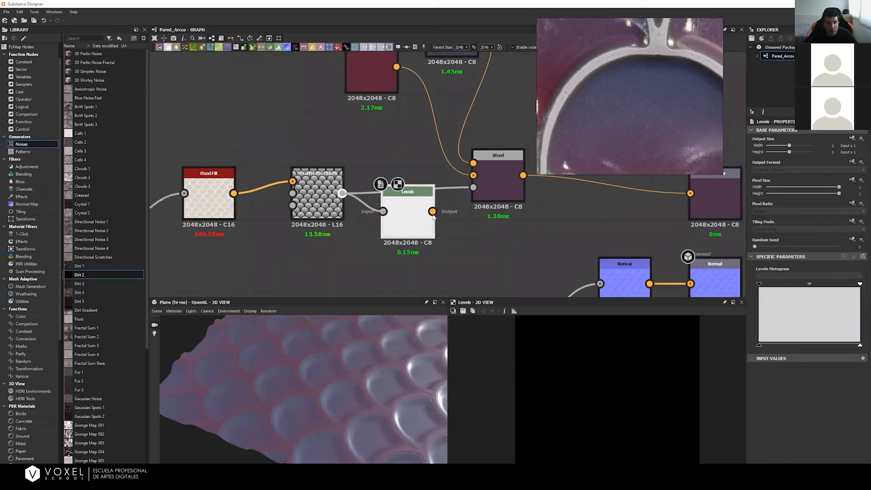
{"action": "mouse_move", "coordinate": [810, 286]}
{"action": "left_mouse_down"}
{"action": "mouse_move", "coordinate": [789, 286]}
{"action": "mouse_move", "coordinate": [844, 286]}
{"action": "mouse_move", "coordinate": [819, 286]}
{"action": "left_mouse_up"}
{"action": "key", "text": "ctrl+z"}
{"action": "left_click_drag", "start_coordinate": [758, 285], "coordinate": [704, 326]}
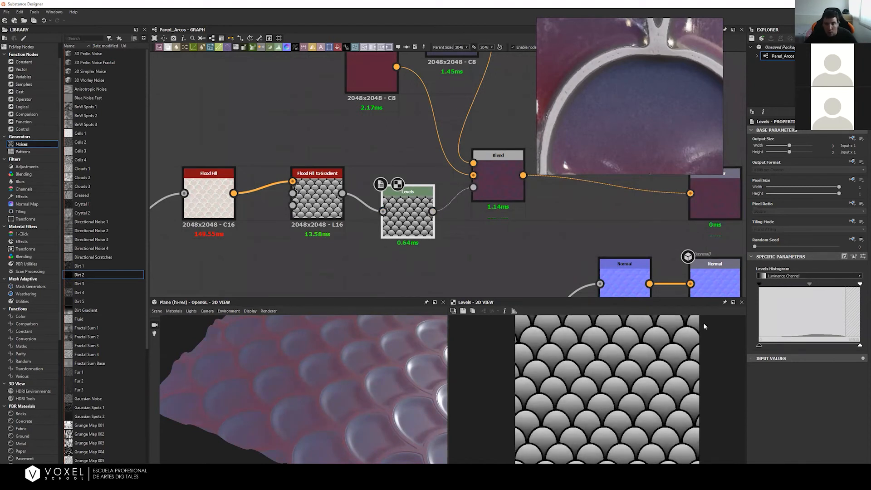
Step: Tidy the graph by shifting both Uniform Color nodes left and moving the Levels node closer to the Flood Fill to Gradient
{"action": "scroll", "coordinate": [537, 174], "scroll_direction": "down", "scroll_amount": 8}
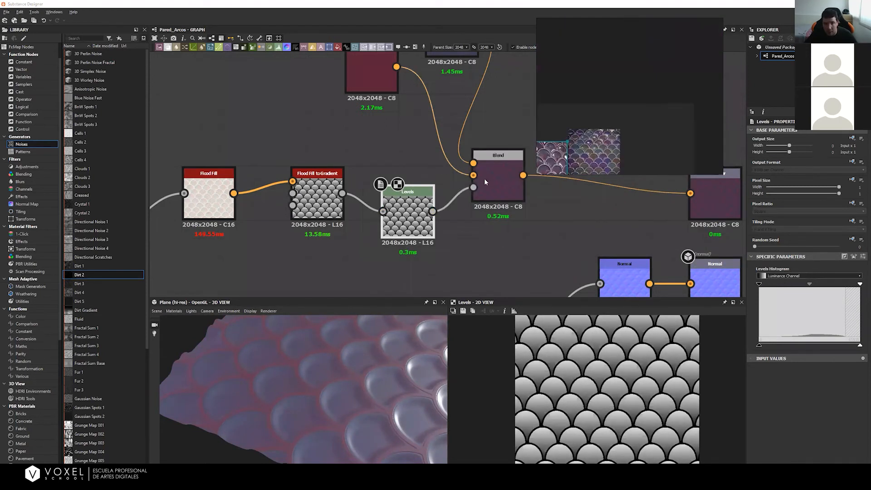
{"action": "scroll", "coordinate": [478, 224], "scroll_direction": "down", "scroll_amount": 3}
{"action": "middle_click_drag", "start_coordinate": [463, 216], "coordinate": [429, 218]}
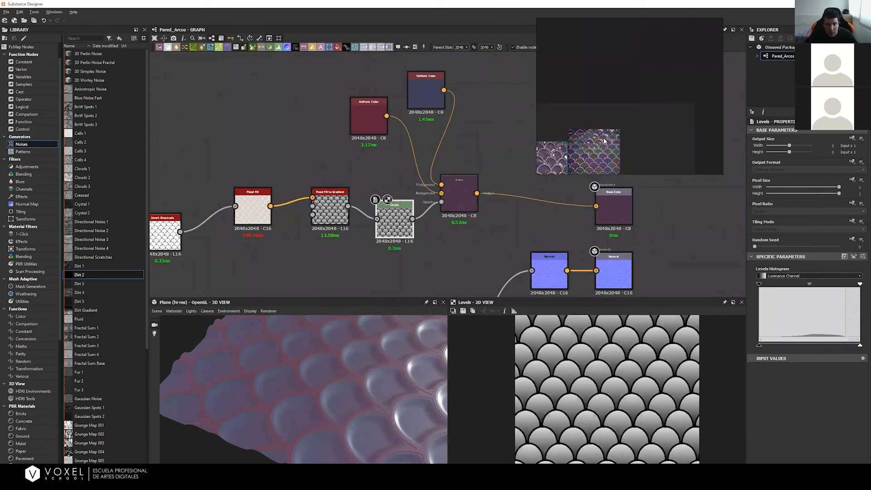
{"action": "scroll", "coordinate": [605, 136], "scroll_direction": "up", "scroll_amount": 5}
{"action": "scroll", "coordinate": [647, 107], "scroll_direction": "up", "scroll_amount": 4}
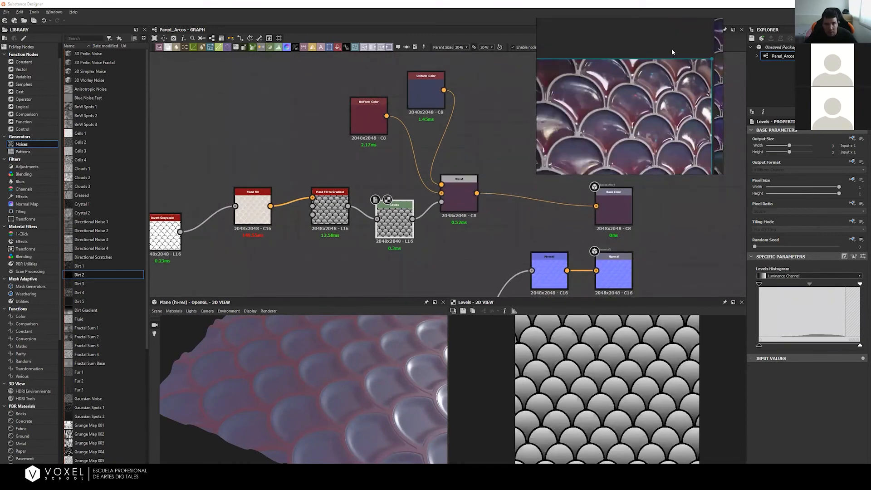
{"action": "left_click_drag", "start_coordinate": [445, 106], "coordinate": [413, 111]}
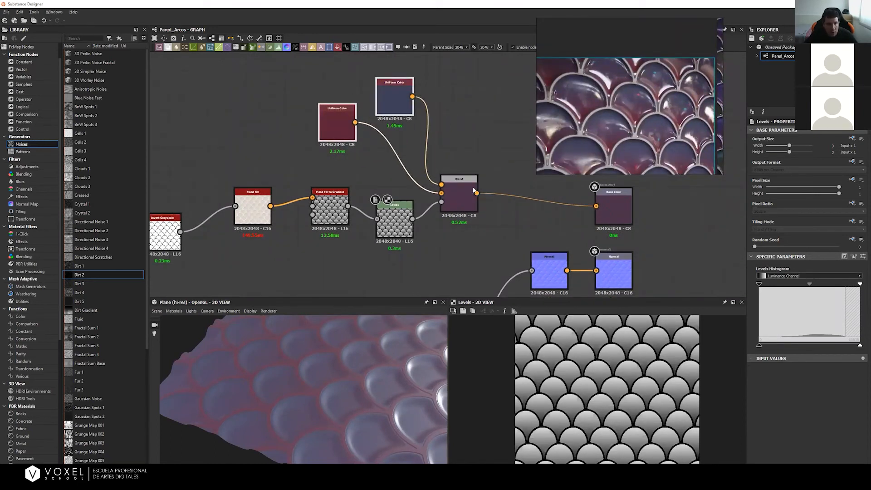
{"action": "left_click", "coordinate": [497, 173]}
{"action": "middle_click_drag", "start_coordinate": [442, 192], "coordinate": [372, 176]}
{"action": "left_click_drag", "start_coordinate": [325, 200], "coordinate": [313, 187]}
{"action": "middle_click_drag", "start_coordinate": [470, 147], "coordinate": [463, 113]}
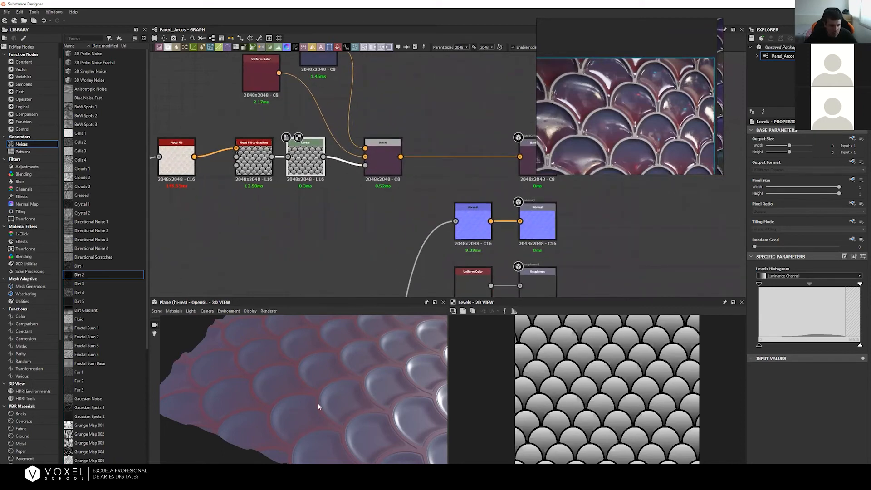
Step: Compare the tile colours on the 3D plane with close-ups of the glazed tiles in the reference photo
{"action": "scroll", "coordinate": [317, 402], "scroll_direction": "up", "scroll_amount": 5}
{"action": "left_click_drag", "start_coordinate": [353, 382], "coordinate": [333, 369]}
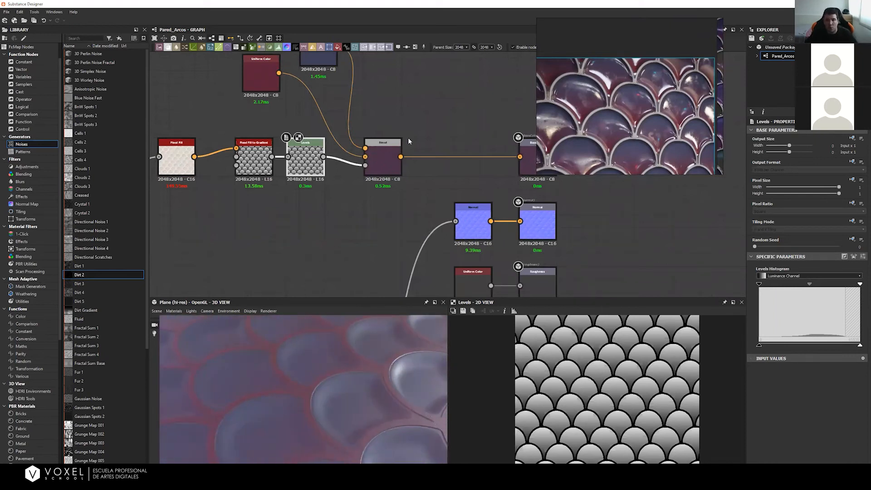
{"action": "middle_click_drag", "start_coordinate": [313, 146], "coordinate": [412, 198]}
{"action": "mouse_move", "coordinate": [361, 133]}
{"action": "left_mouse_down"}
{"action": "mouse_move", "coordinate": [357, 145]}
{"action": "mouse_move", "coordinate": [367, 131]}
{"action": "left_mouse_up"}
{"action": "scroll", "coordinate": [608, 121], "scroll_direction": "up", "scroll_amount": 8}
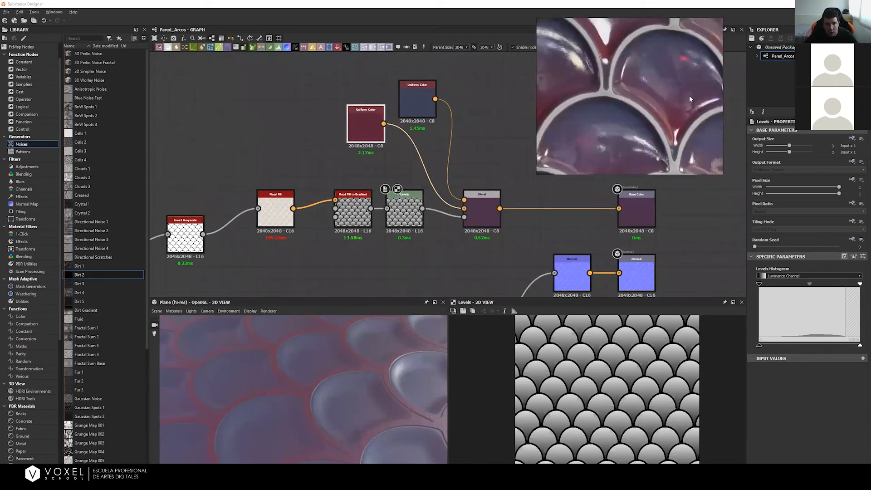
{"action": "middle_click_drag", "start_coordinate": [648, 166], "coordinate": [623, 198]}
{"action": "scroll", "coordinate": [625, 80], "scroll_direction": "up", "scroll_amount": 6}
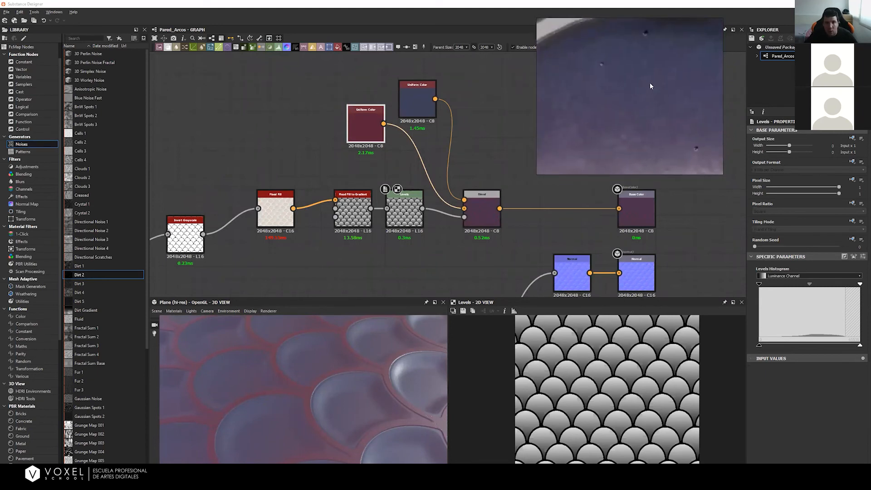
{"action": "scroll", "coordinate": [630, 55], "scroll_direction": "up", "scroll_amount": 2}
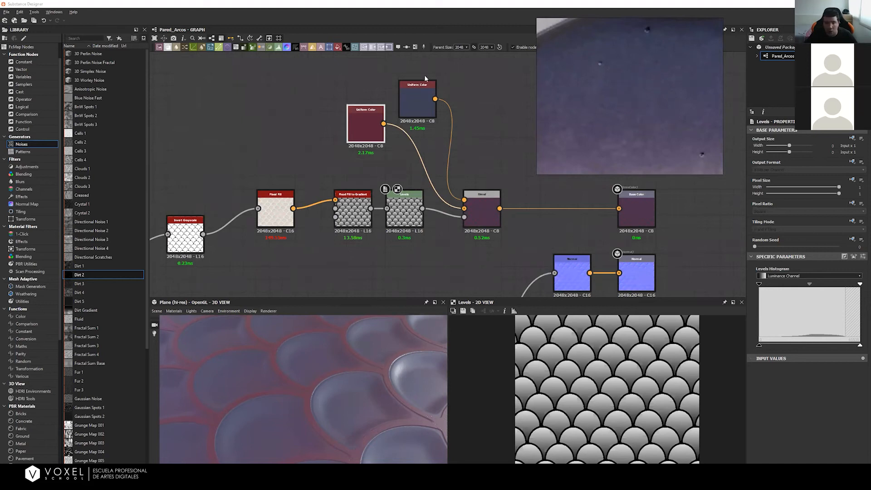
Step: Add a Fractal Sum Base noise above the Uniform Color nodes and feed it into a new Gradient Map
{"action": "middle_click_drag", "start_coordinate": [350, 106], "coordinate": [306, 143]}
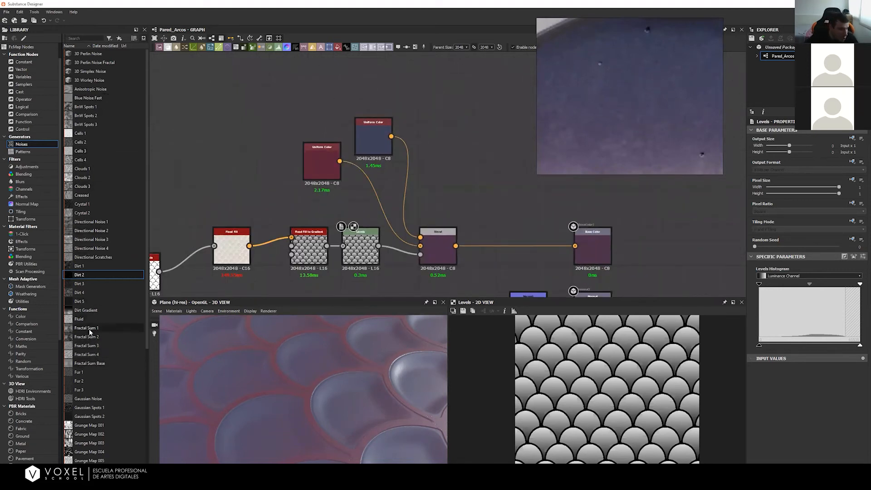
{"action": "left_click_drag", "start_coordinate": [89, 364], "coordinate": [396, 80]}
{"action": "left_click", "coordinate": [430, 95]}
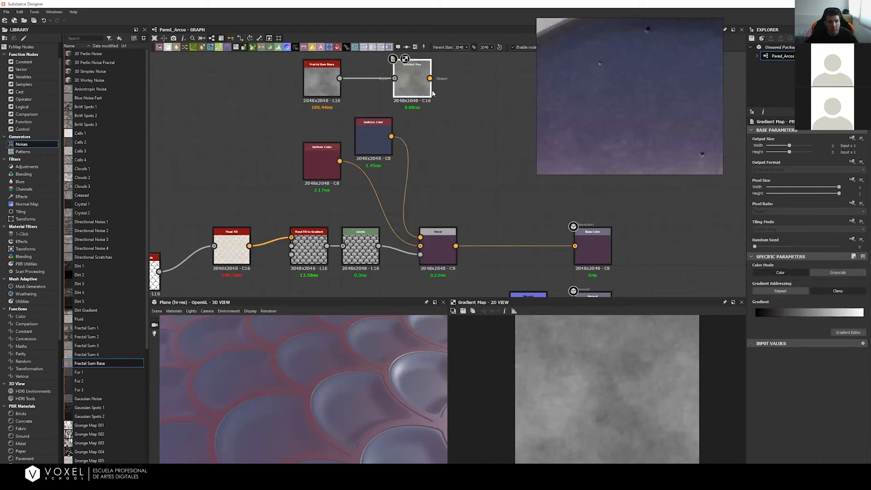
Step: Pick the Gradient Map's colours with strokes across the speckled blue tile surface in the reference photo
{"action": "left_click", "coordinate": [846, 332]}
{"action": "left_click", "coordinate": [391, 355]}
{"action": "mouse_move", "coordinate": [640, 80]}
{"action": "left_mouse_down"}
{"action": "mouse_move", "coordinate": [627, 56]}
{"action": "mouse_move", "coordinate": [690, 69]}
{"action": "mouse_move", "coordinate": [644, 60]}
{"action": "left_mouse_up"}
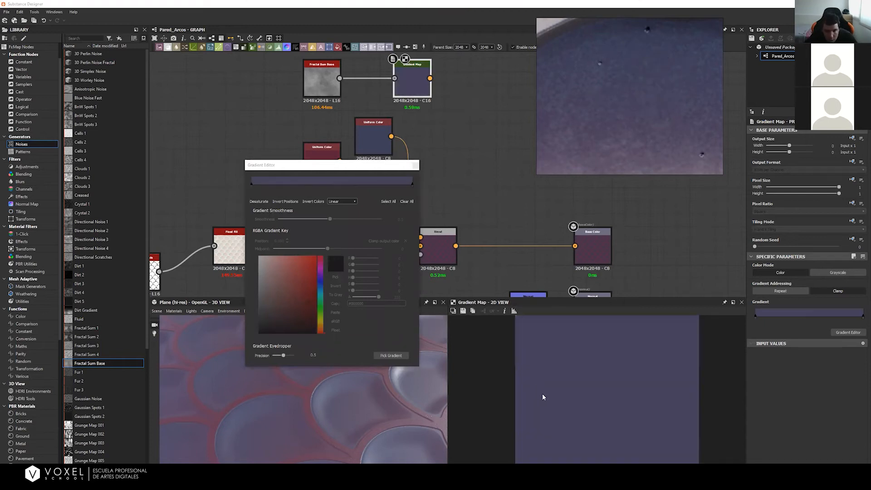
{"action": "scroll", "coordinate": [544, 396], "scroll_direction": "up", "scroll_amount": 3}
{"action": "left_click", "coordinate": [391, 355]}
{"action": "mouse_move", "coordinate": [572, 101]}
{"action": "left_mouse_down"}
{"action": "mouse_move", "coordinate": [684, 57]}
{"action": "mouse_move", "coordinate": [646, 45]}
{"action": "left_mouse_up"}
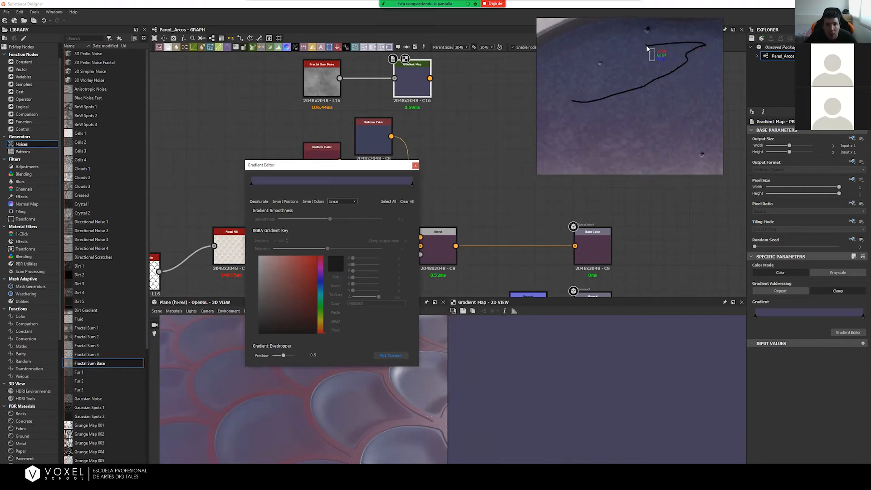
Step: Resample the gradient along a diagonal stroke across the blue-purple interior of the tile beside its pale rim
{"action": "scroll", "coordinate": [624, 101], "scroll_direction": "down", "scroll_amount": 10}
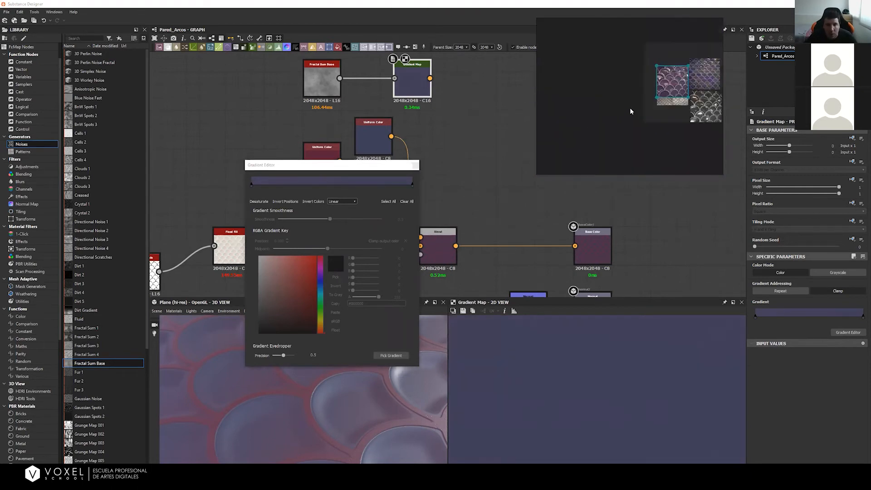
{"action": "scroll", "coordinate": [630, 114], "scroll_direction": "up", "scroll_amount": 2}
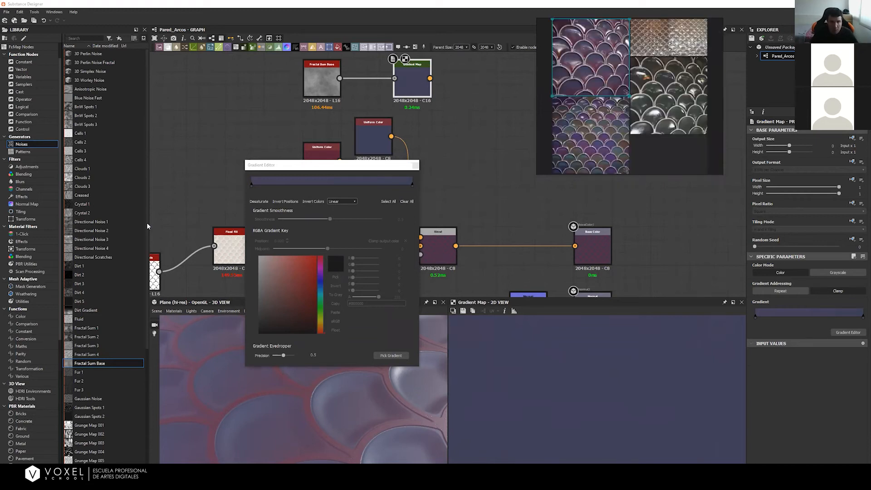
{"action": "scroll", "coordinate": [637, 72], "scroll_direction": "up", "scroll_amount": 10}
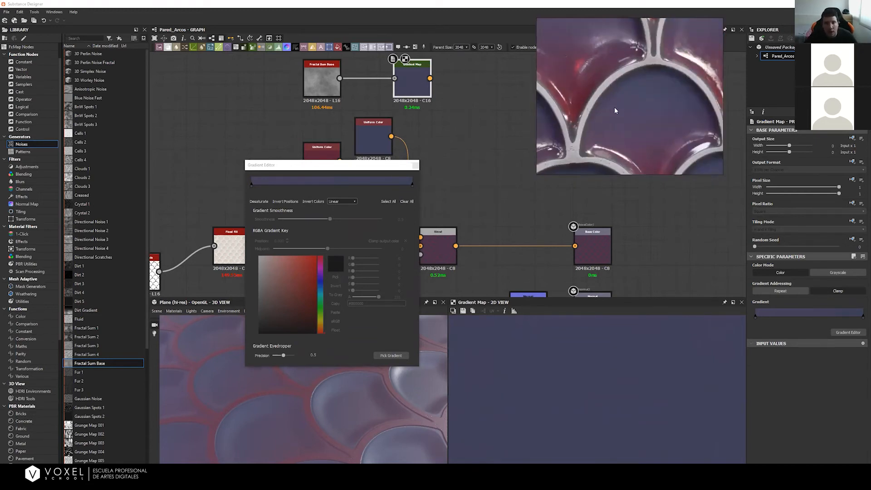
{"action": "scroll", "coordinate": [589, 117], "scroll_direction": "up", "scroll_amount": 3}
{"action": "left_click", "coordinate": [385, 355]}
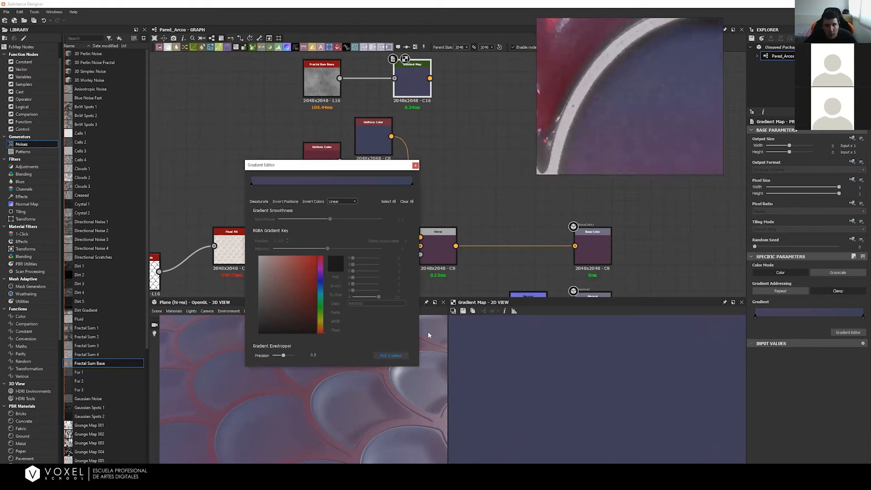
{"action": "mouse_move", "coordinate": [615, 134]}
{"action": "left_mouse_down"}
{"action": "mouse_move", "coordinate": [658, 82]}
{"action": "mouse_move", "coordinate": [707, 64]}
{"action": "left_mouse_up"}
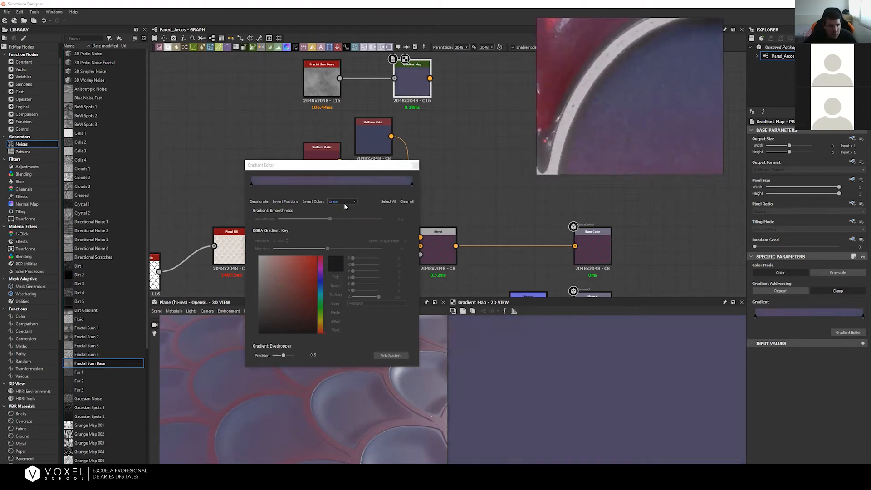
Step: Pick the gradient again with a short stroke in the tile's upper blue area and inspect the resulting texture in 2D
{"action": "scroll", "coordinate": [645, 108], "scroll_direction": "down", "scroll_amount": 2}
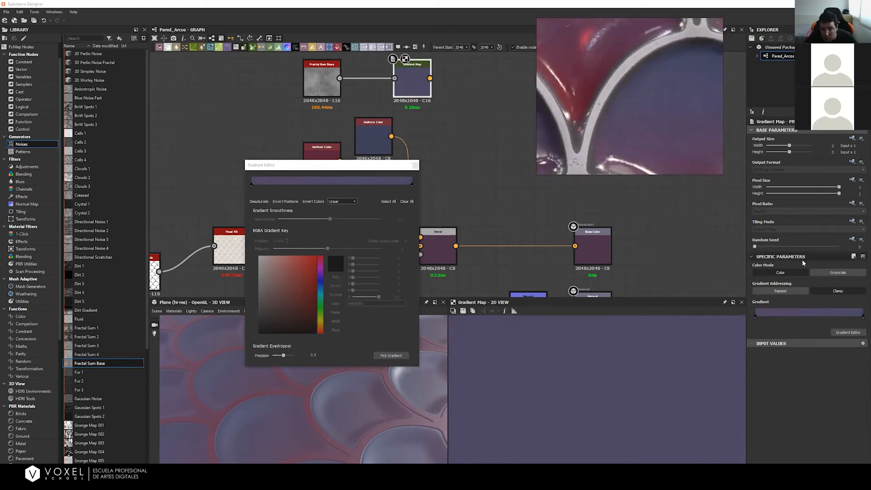
{"action": "scroll", "coordinate": [655, 122], "scroll_direction": "down", "scroll_amount": 2}
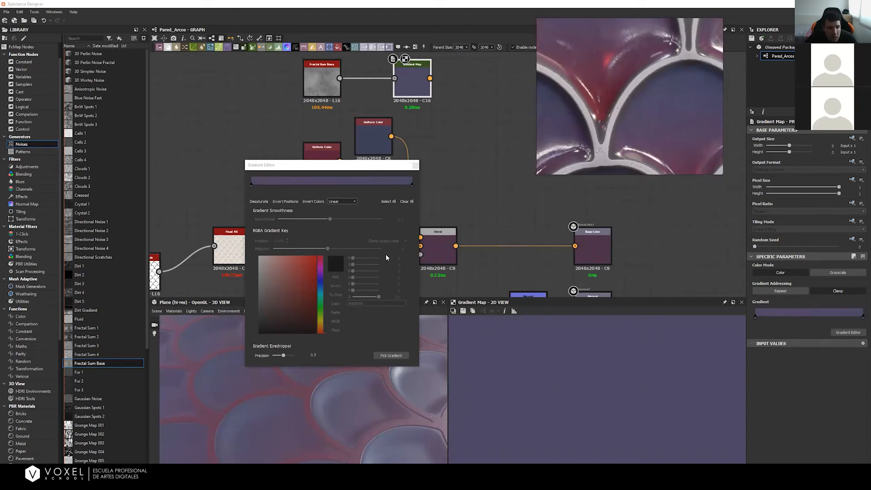
{"action": "left_click", "coordinate": [405, 355]}
{"action": "mouse_move", "coordinate": [682, 81]}
{"action": "left_mouse_down"}
{"action": "mouse_move", "coordinate": [678, 131]}
{"action": "mouse_move", "coordinate": [664, 110]}
{"action": "mouse_move", "coordinate": [665, 79]}
{"action": "left_mouse_up"}
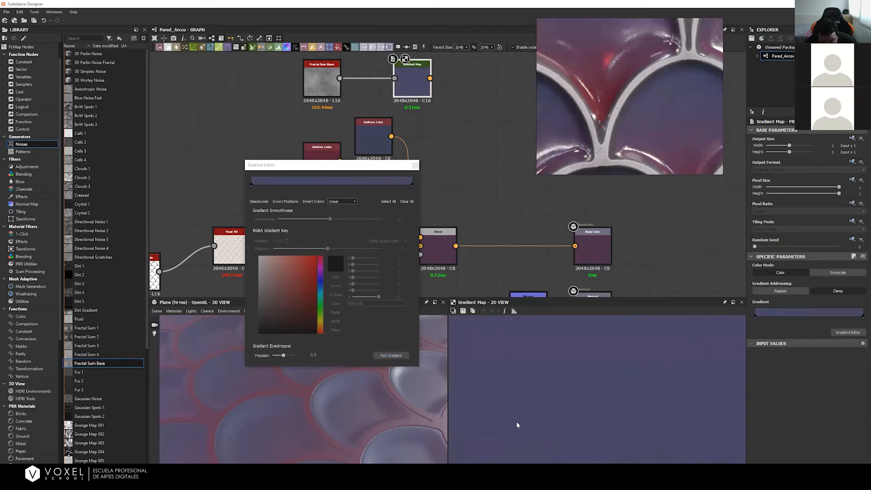
{"action": "middle_click_drag", "start_coordinate": [583, 391], "coordinate": [703, 386]}
{"action": "middle_click_drag", "start_coordinate": [669, 361], "coordinate": [559, 384]}
{"action": "mouse_move", "coordinate": [622, 367]}
{"action": "middle_mouse_down"}
{"action": "mouse_move", "coordinate": [642, 363]}
{"action": "mouse_move", "coordinate": [623, 371]}
{"action": "middle_mouse_up"}
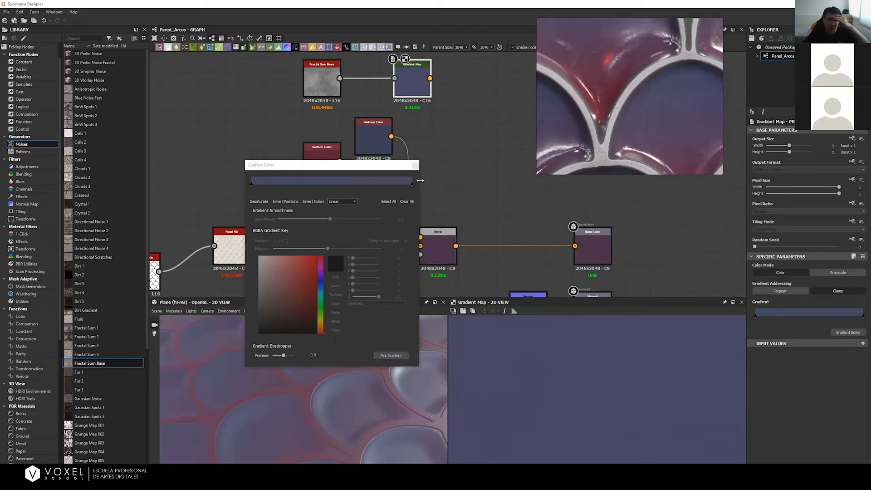
Step: Close the gradient editor and delete the Fractal Sum Base and Gradient Map nodes
{"action": "left_click", "coordinate": [415, 166]}
{"action": "left_click_drag", "start_coordinate": [430, 78], "coordinate": [448, 152]}
{"action": "left_click_drag", "start_coordinate": [473, 104], "coordinate": [326, 83]}
{"action": "key", "text": "Delete"}
Step: Move the color nodes, from the Invert Grayscale to the Blend, into a compact group above and left of the output nodes
{"action": "middle_click_drag", "start_coordinate": [431, 153], "coordinate": [373, 118]}
{"action": "right_click_drag", "start_coordinate": [273, 383], "coordinate": [333, 383]}
{"action": "left_click_drag", "start_coordinate": [333, 386], "coordinate": [351, 356]}
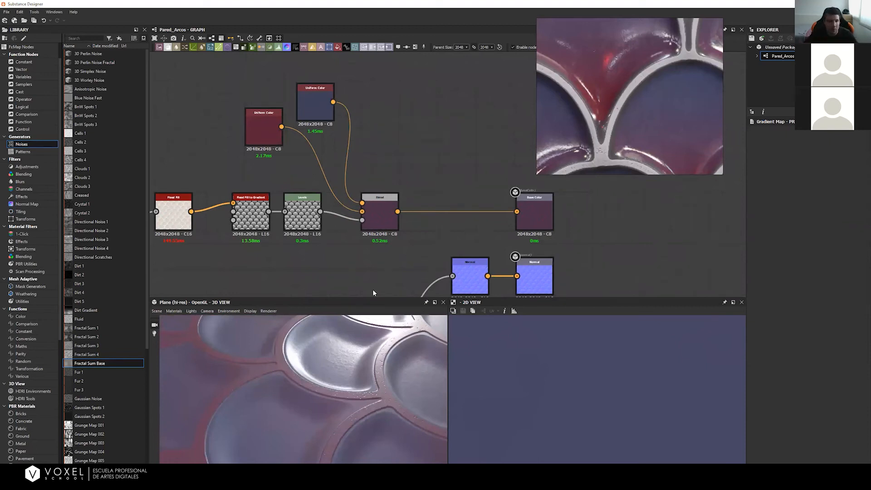
{"action": "scroll", "coordinate": [322, 378], "scroll_direction": "up", "scroll_amount": 1}
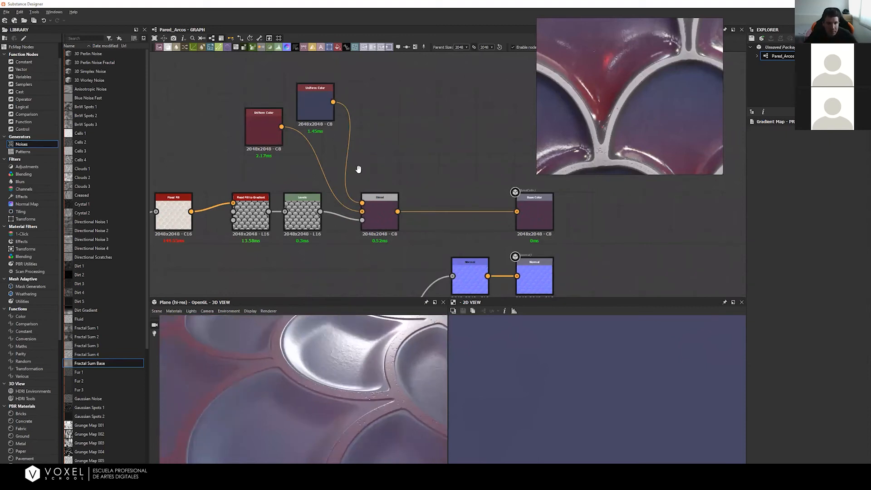
{"action": "middle_click_drag", "start_coordinate": [358, 169], "coordinate": [425, 152]}
{"action": "scroll", "coordinate": [301, 122], "scroll_direction": "down", "scroll_amount": 1}
{"action": "left_click_drag", "start_coordinate": [275, 72], "coordinate": [439, 211]}
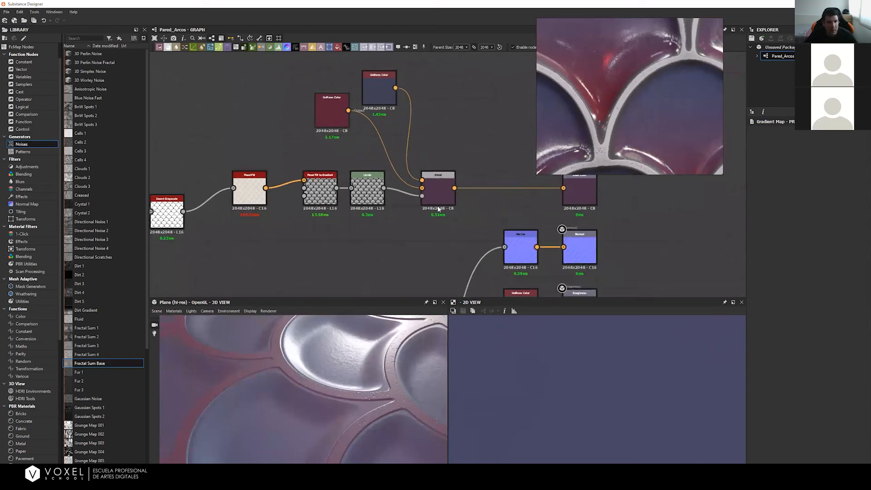
{"action": "left_click_drag", "start_coordinate": [384, 196], "coordinate": [332, 149]}
{"action": "right_click_drag", "start_coordinate": [355, 151], "coordinate": [225, 148], "text": "alt"}
{"action": "left_click_drag", "start_coordinate": [225, 149], "coordinate": [254, 130]}
Step: Enclose the color nodes from Invert Grayscale to Blend in a frame titled GradientColor
{"action": "left_click_drag", "start_coordinate": [180, 70], "coordinate": [387, 207]}
{"action": "left_click", "coordinate": [415, 48]}
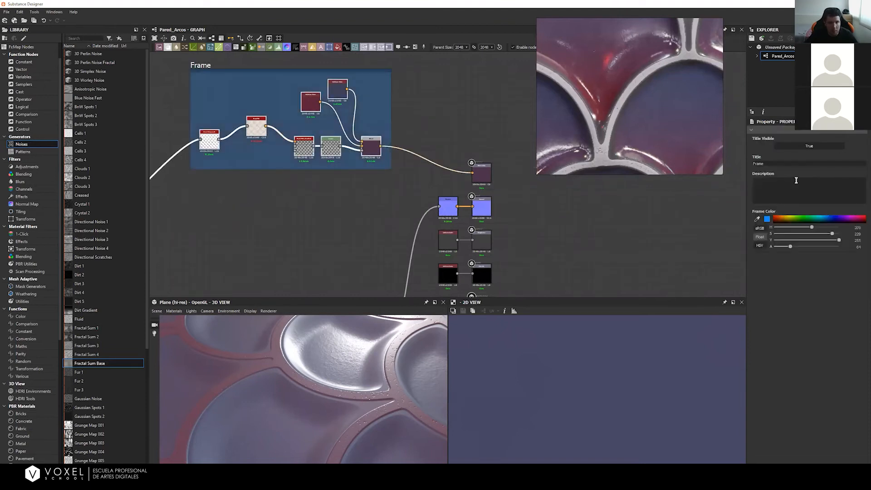
{"action": "type", "text": "Gradient"}
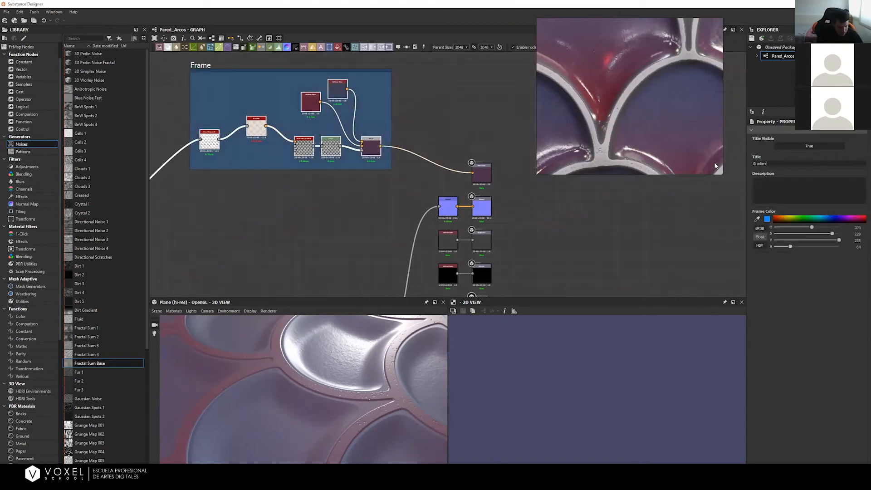
{"action": "type", "text": "Color"}
{"action": "key", "text": "Return"}
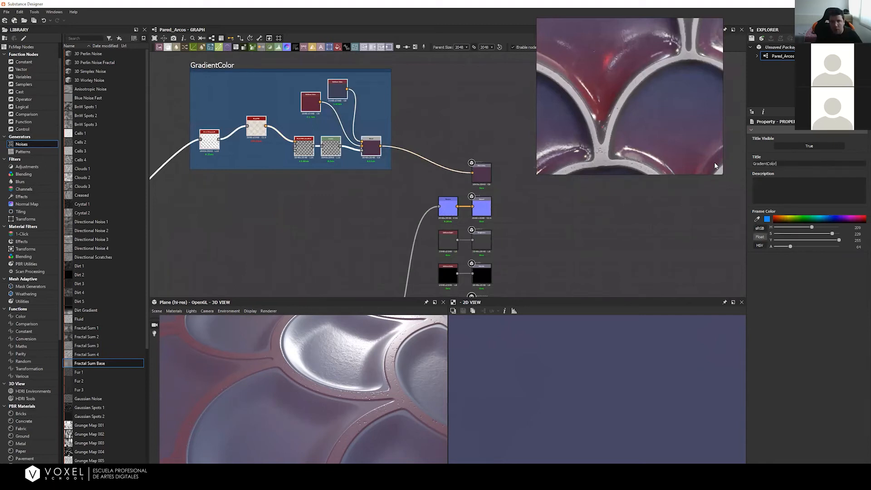
Step: Recolor the GradientColor frame dark purple and move it down closer to the other node groups
{"action": "left_click", "coordinate": [842, 219]}
{"action": "left_click_drag", "start_coordinate": [301, 65], "coordinate": [232, 124]}
{"action": "middle_click_drag", "start_coordinate": [387, 207], "coordinate": [521, 59]}
{"action": "right_click_drag", "start_coordinate": [364, 176], "coordinate": [122, 196], "text": "alt"}
{"action": "right_click_drag", "start_coordinate": [535, 197], "coordinate": [394, 205], "text": "alt"}
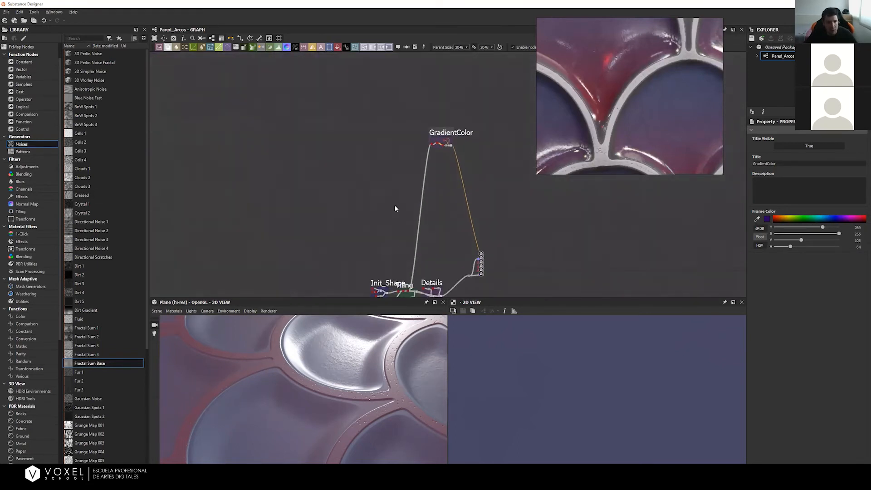
{"action": "middle_click_drag", "start_coordinate": [395, 209], "coordinate": [364, 196]}
{"action": "left_click_drag", "start_coordinate": [418, 117], "coordinate": [414, 220]}
Step: Examine the light joints and their dark edges between the tiles in the reference image
{"action": "right_click_drag", "start_coordinate": [337, 237], "coordinate": [812, 184], "text": "alt"}
{"action": "middle_click_drag", "start_coordinate": [481, 244], "coordinate": [406, 214]}
{"action": "right_click_drag", "start_coordinate": [407, 214], "coordinate": [540, 313], "text": "alt"}
{"action": "middle_click_drag", "start_coordinate": [415, 209], "coordinate": [367, 154]}
{"action": "middle_click_drag", "start_coordinate": [604, 136], "coordinate": [622, 99]}
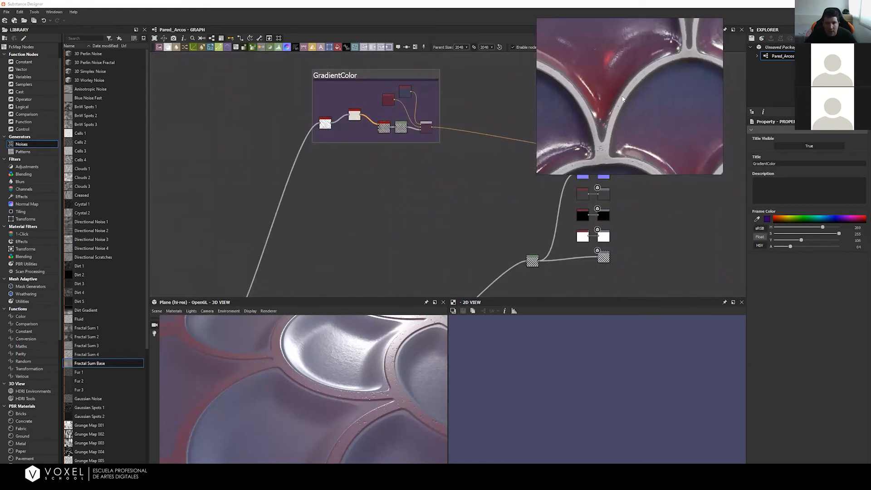
{"action": "middle_click_drag", "start_coordinate": [692, 44], "coordinate": [684, 26]}
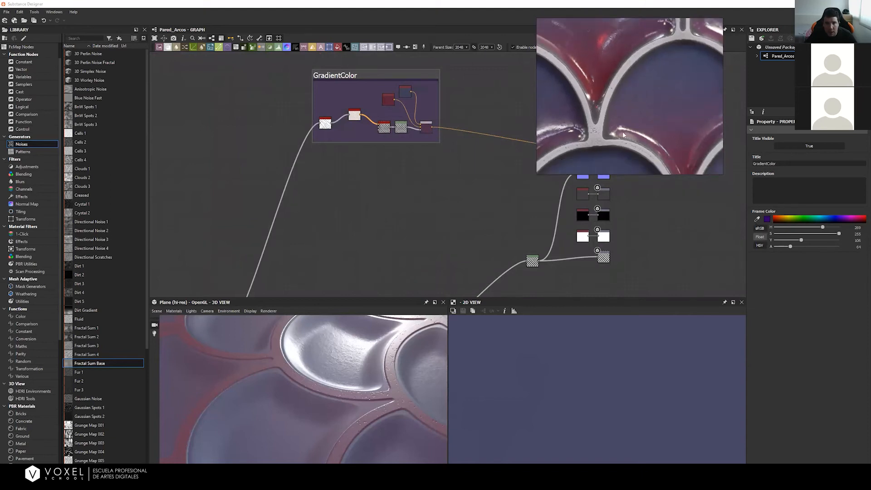
{"action": "middle_click_drag", "start_coordinate": [623, 134], "coordinate": [665, 92]}
{"action": "middle_click_drag", "start_coordinate": [506, 97], "coordinate": [527, 68]}
Step: Examine the 2D outputs of the Tiling group's Bevel, lower Histogram Scan and Levels nodes, plus the Levels node outside it
{"action": "middle_click_drag", "start_coordinate": [387, 258], "coordinate": [477, 153]}
{"action": "middle_click_drag", "start_coordinate": [360, 192], "coordinate": [439, 151]}
{"action": "scroll", "coordinate": [439, 151], "scroll_direction": "up", "scroll_amount": 1}
{"action": "middle_click_drag", "start_coordinate": [298, 185], "coordinate": [378, 200]}
{"action": "scroll", "coordinate": [345, 240], "scroll_direction": "up", "scroll_amount": 3}
{"action": "middle_click_drag", "start_coordinate": [345, 243], "coordinate": [212, 247]}
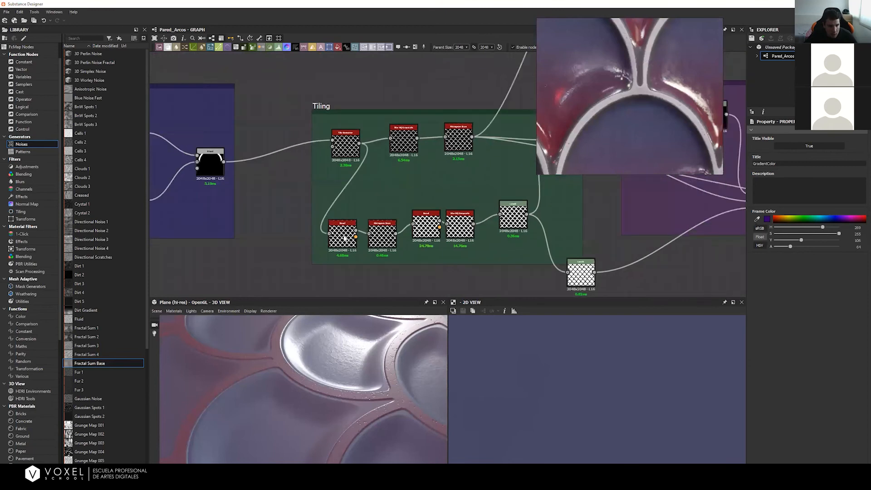
{"action": "double_click", "coordinate": [342, 232]}
{"action": "double_click", "coordinate": [384, 234]}
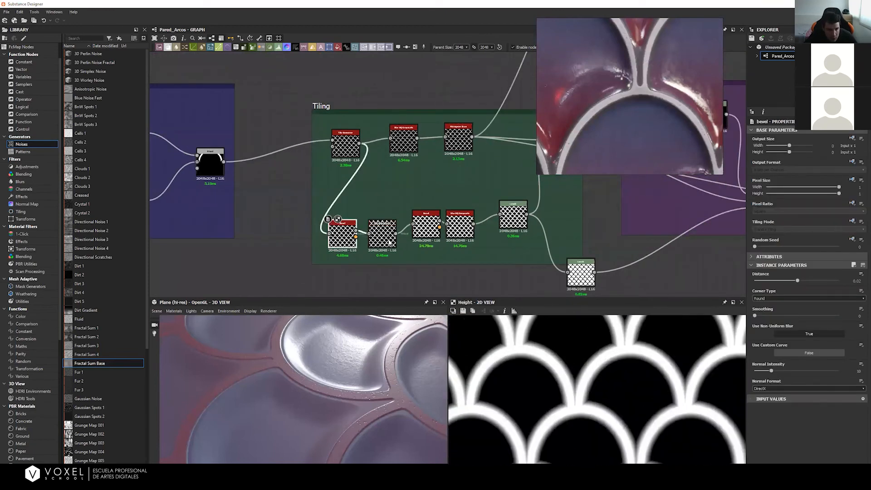
{"action": "middle_click_drag", "start_coordinate": [547, 392], "coordinate": [553, 328]}
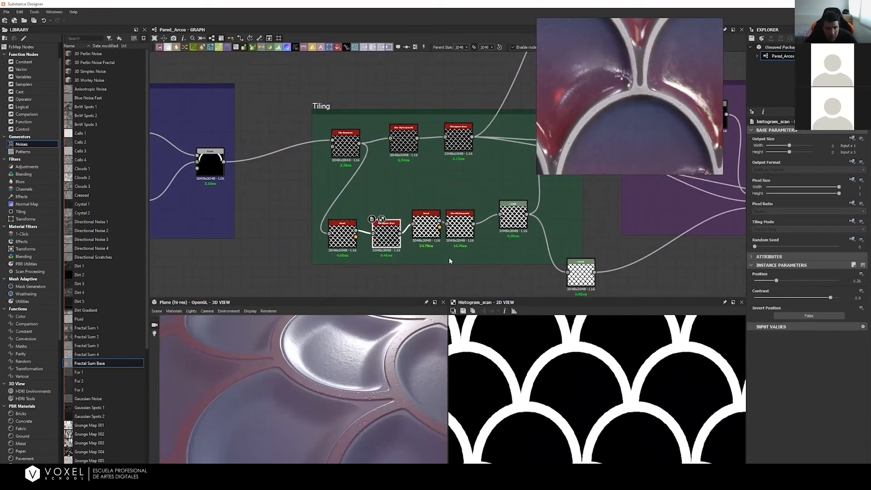
{"action": "double_click", "coordinate": [508, 223]}
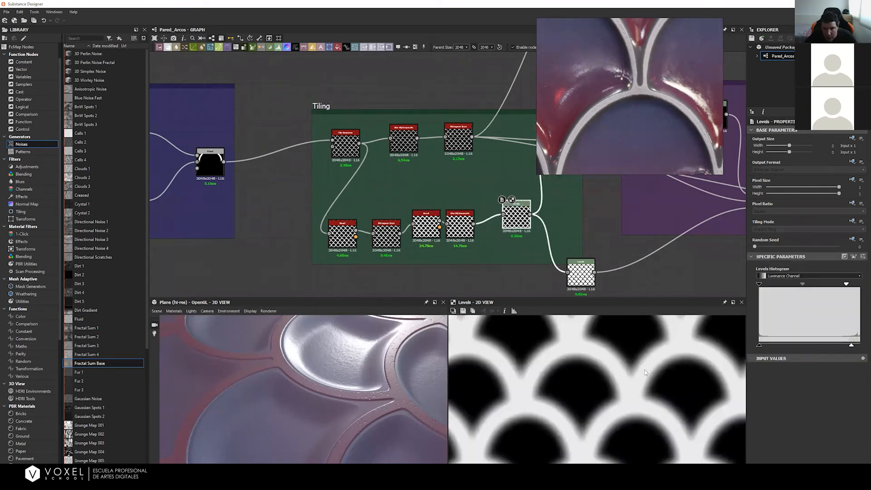
{"action": "middle_click_drag", "start_coordinate": [588, 284], "coordinate": [448, 272]}
{"action": "double_click", "coordinate": [448, 272]}
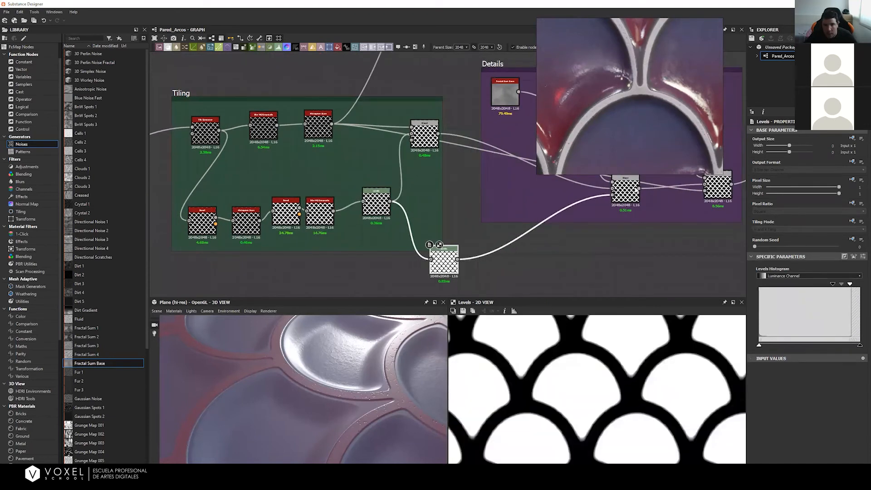
Step: Move the Levels node below the Tiling frame up beside that frame's lower edge, near Details
{"action": "middle_click_drag", "start_coordinate": [550, 269], "coordinate": [506, 295]}
{"action": "middle_click_drag", "start_coordinate": [350, 235], "coordinate": [418, 241]}
{"action": "middle_click_drag", "start_coordinate": [365, 270], "coordinate": [372, 249]}
{"action": "middle_click_drag", "start_coordinate": [463, 191], "coordinate": [398, 219]}
{"action": "scroll", "coordinate": [395, 216], "scroll_direction": "down", "scroll_amount": 4}
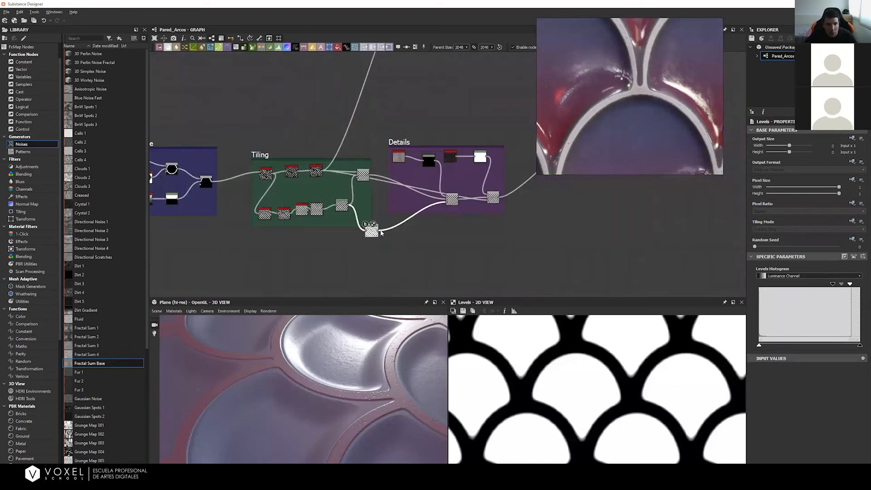
{"action": "left_click_drag", "start_coordinate": [373, 232], "coordinate": [387, 205]}
{"action": "middle_click_drag", "start_coordinate": [385, 179], "coordinate": [373, 220]}
Step: Branch an Invert Grayscale node off that Levels output and place it below the GradientColor frame
{"action": "left_click_drag", "start_coordinate": [381, 225], "coordinate": [450, 85]}
{"action": "type", "text": "invert"}
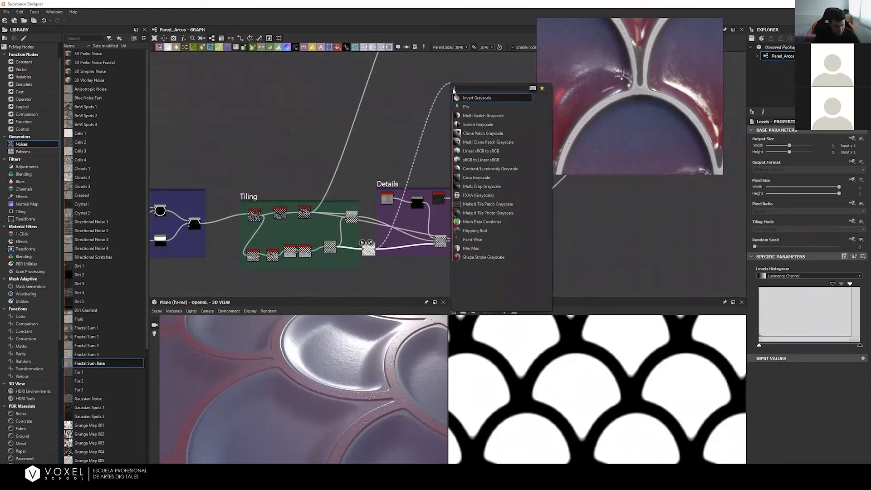
{"action": "key", "text": "Return"}
{"action": "middle_click_drag", "start_coordinate": [470, 151], "coordinate": [335, 209]}
{"action": "scroll", "coordinate": [388, 129], "scroll_direction": "up", "scroll_amount": 4}
{"action": "scroll", "coordinate": [350, 162], "scroll_direction": "down", "scroll_amount": 4}
{"action": "middle_click_drag", "start_coordinate": [354, 158], "coordinate": [328, 217]}
{"action": "left_click_drag", "start_coordinate": [276, 189], "coordinate": [347, 142]}
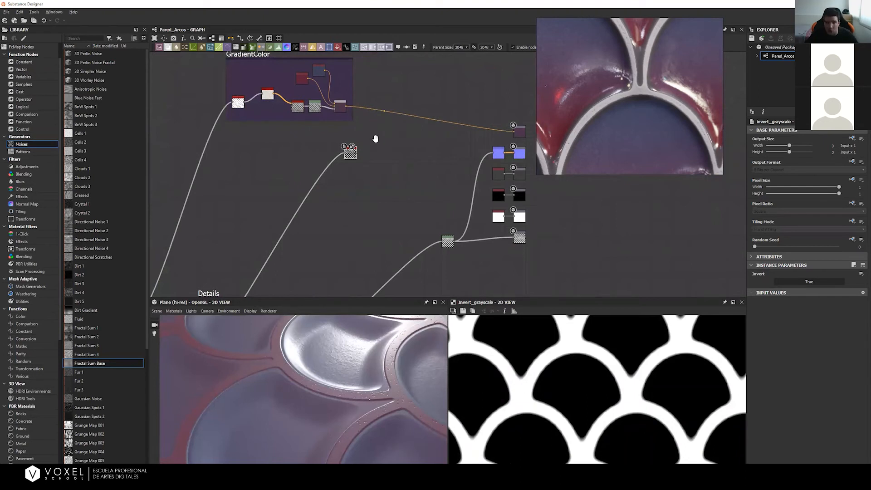
Step: Add a Blend node after the GradientColor frame, fed by the gradient color result
{"action": "scroll", "coordinate": [437, 147], "scroll_direction": "up", "scroll_amount": 2}
{"action": "key", "text": "space"}
{"action": "type", "text": "blend"}
{"action": "key", "text": "Return"}
{"action": "left_click_drag", "start_coordinate": [434, 161], "coordinate": [438, 171]}
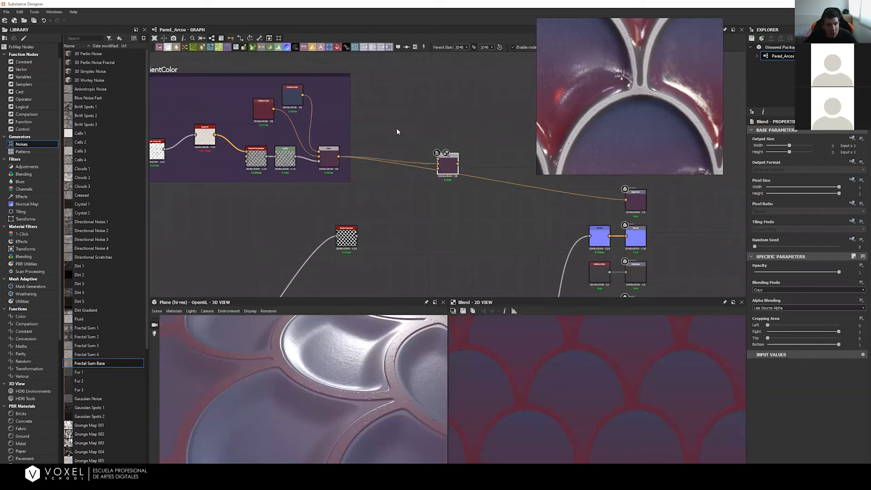
Step: Add a Uniform Color node above the Blend and sample its color from the dark gray joint area in the reference
{"action": "key", "text": "space"}
{"action": "type", "text": "uniform"}
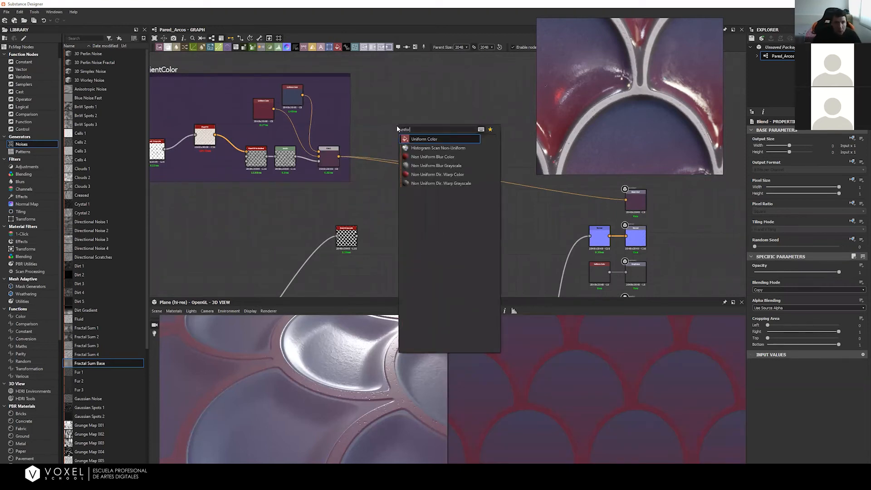
{"action": "key", "text": "Return"}
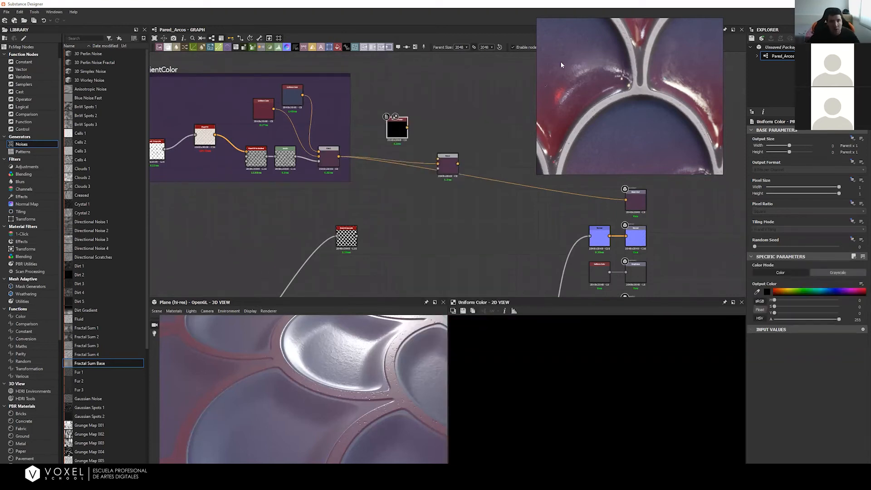
{"action": "left_click", "coordinate": [756, 291]}
{"action": "left_click", "coordinate": [640, 64]}
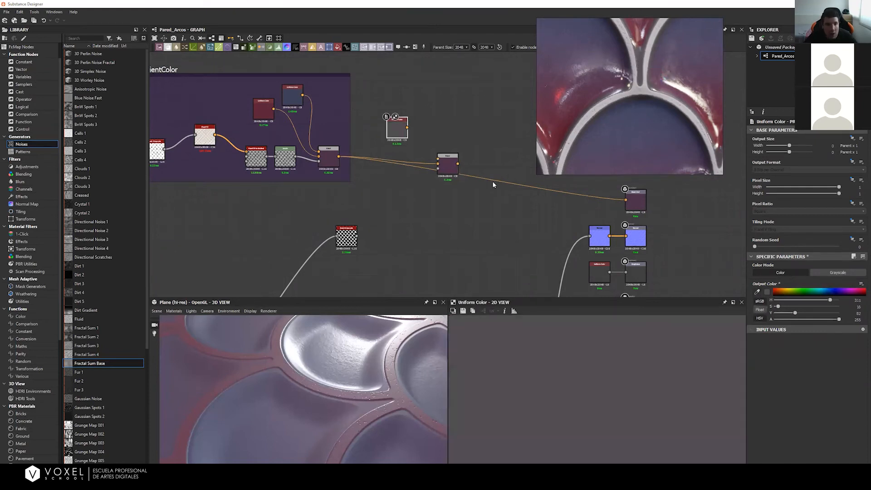
Step: Wire the Uniform Color as the Blend's foreground and the Invert Grayscale as its mask, and feed the Blend into the base color output
{"action": "left_click_drag", "start_coordinate": [439, 160], "coordinate": [438, 159]}
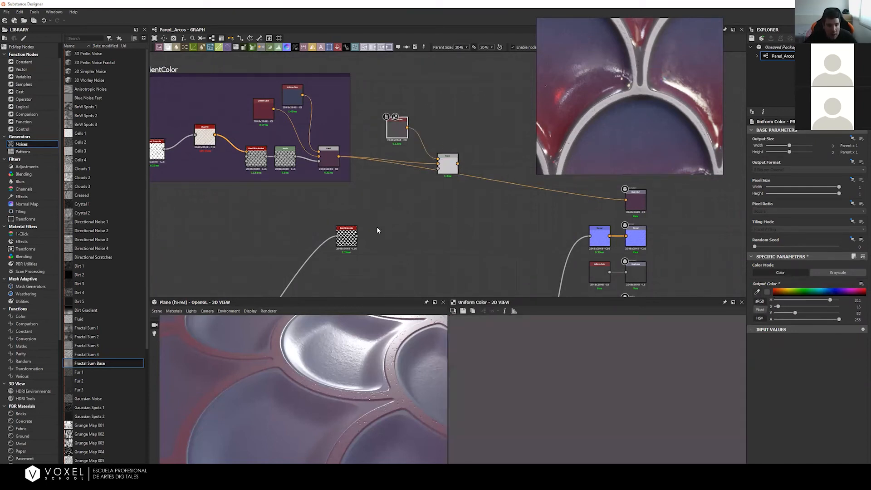
{"action": "left_click_drag", "start_coordinate": [359, 233], "coordinate": [465, 180]}
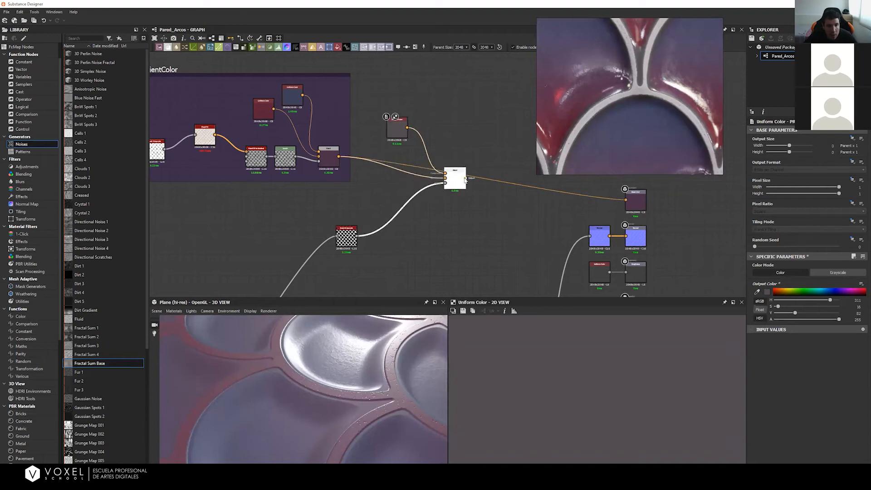
{"action": "left_click_drag", "start_coordinate": [269, 393], "coordinate": [349, 327]}
Step: Insert a Levels node between the Invert Grayscale and the new Blend's mask input
{"action": "key", "text": "space"}
{"action": "type", "text": "level"}
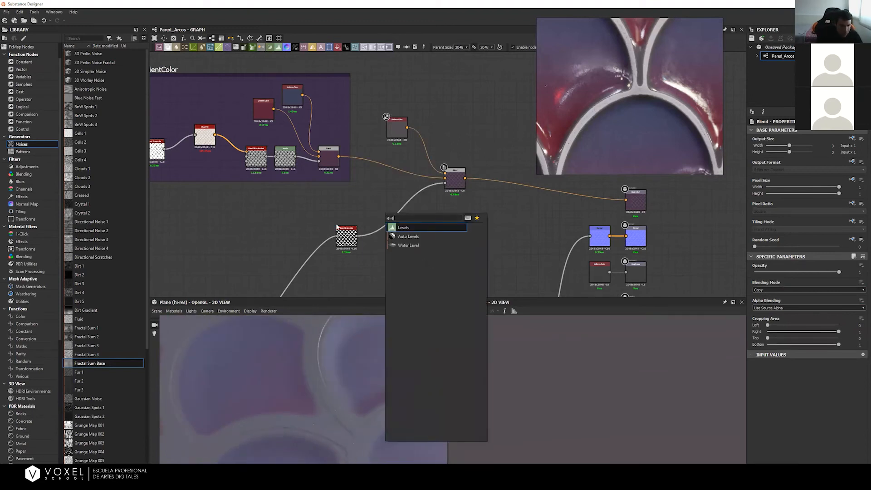
{"action": "key", "text": "Return"}
{"action": "left_click_drag", "start_coordinate": [356, 242], "coordinate": [357, 238]}
{"action": "mouse_move", "coordinate": [393, 214]}
{"action": "left_mouse_down"}
{"action": "mouse_move", "coordinate": [447, 184]}
{"action": "mouse_move", "coordinate": [389, 223]}
{"action": "left_mouse_up"}
{"action": "left_click", "coordinate": [389, 223]}
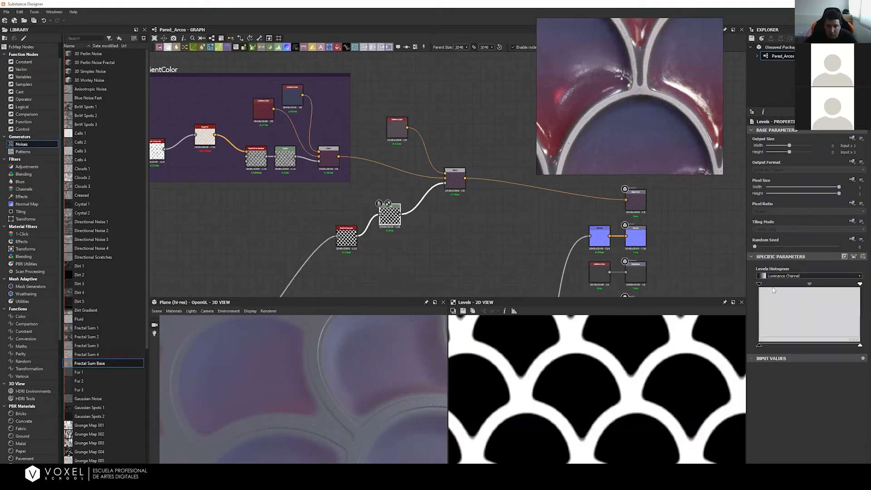
Step: Raise the Levels node's black and midtone input points to narrow the mask, and check the joints in 3D
{"action": "left_click_drag", "start_coordinate": [810, 285], "coordinate": [830, 286]}
{"action": "mouse_move", "coordinate": [759, 285]}
{"action": "left_mouse_down"}
{"action": "mouse_move", "coordinate": [784, 285]}
{"action": "mouse_move", "coordinate": [775, 285]}
{"action": "left_mouse_up"}
{"action": "mouse_move", "coordinate": [309, 369]}
{"action": "left_mouse_down"}
{"action": "mouse_move", "coordinate": [369, 376]}
{"action": "mouse_move", "coordinate": [277, 389]}
{"action": "mouse_move", "coordinate": [303, 381]}
{"action": "left_mouse_up"}
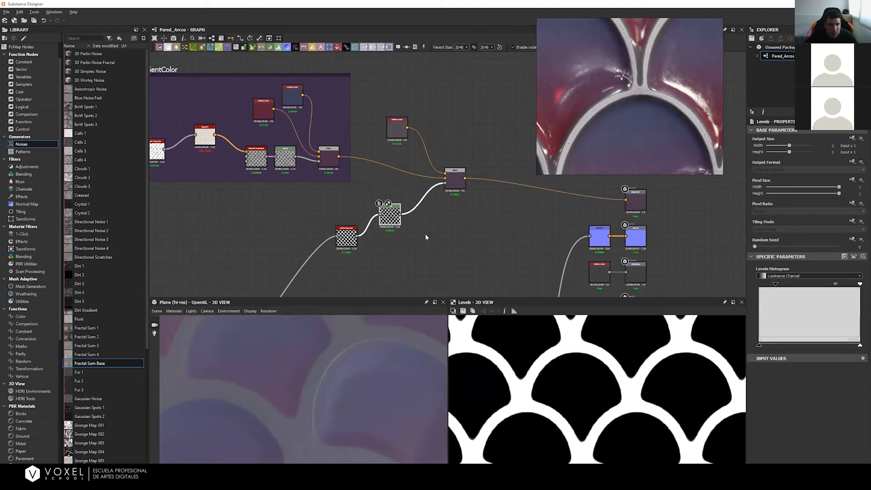
Step: Resample the joint Uniform Color from the darker shadow at the reference tile's edge and check it in 3D
{"action": "double_click", "coordinate": [399, 127]}
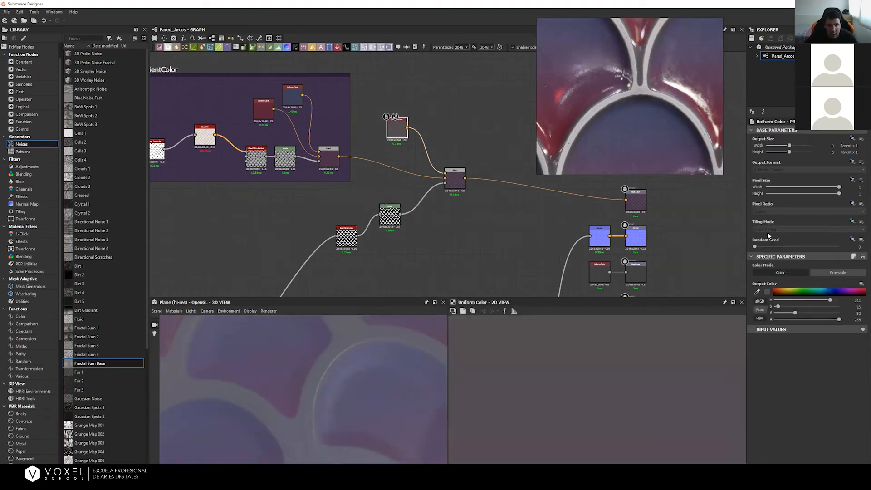
{"action": "left_click", "coordinate": [757, 292]}
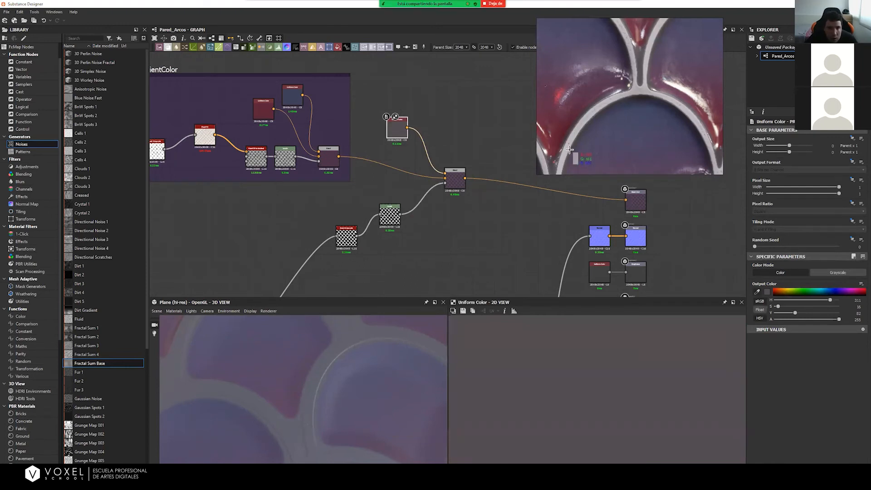
{"action": "left_click", "coordinate": [569, 131]}
{"action": "mouse_move", "coordinate": [342, 390]}
{"action": "left_mouse_down"}
{"action": "mouse_move", "coordinate": [336, 382]}
{"action": "mouse_move", "coordinate": [298, 386]}
{"action": "mouse_move", "coordinate": [329, 367]}
{"action": "mouse_move", "coordinate": [378, 356]}
{"action": "mouse_move", "coordinate": [338, 379]}
{"action": "mouse_move", "coordinate": [343, 397]}
{"action": "left_mouse_up"}
Step: Add a second Uniform Color node above the link between the joint Blend and the base color output
{"action": "middle_click_drag", "start_coordinate": [414, 178], "coordinate": [340, 184]}
{"action": "scroll", "coordinate": [340, 185], "scroll_direction": "down", "scroll_amount": 2}
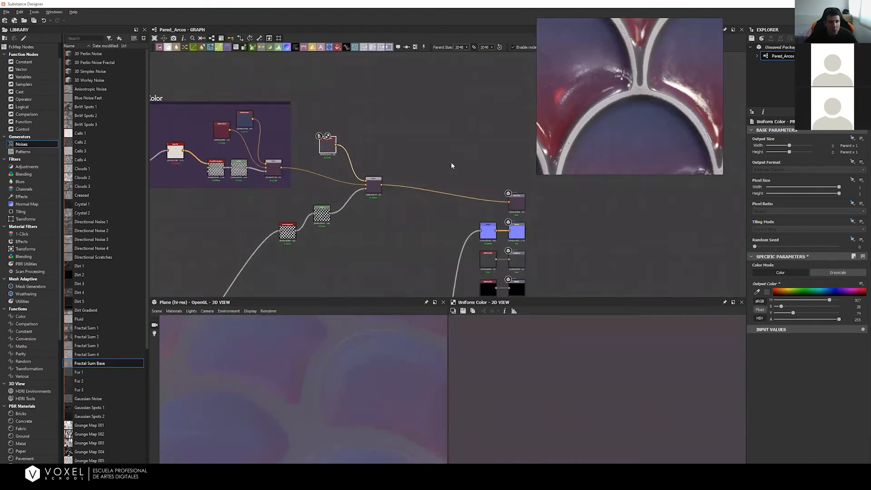
{"action": "scroll", "coordinate": [451, 166], "scroll_direction": "down", "scroll_amount": 1}
{"action": "middle_click_drag", "start_coordinate": [337, 236], "coordinate": [377, 195]}
{"action": "scroll", "coordinate": [334, 220], "scroll_direction": "down", "scroll_amount": 2}
{"action": "middle_click_drag", "start_coordinate": [337, 222], "coordinate": [348, 218]}
{"action": "left_click_drag", "start_coordinate": [319, 124], "coordinate": [370, 157]}
{"action": "left_click", "coordinate": [379, 197]}
{"action": "key", "text": "space"}
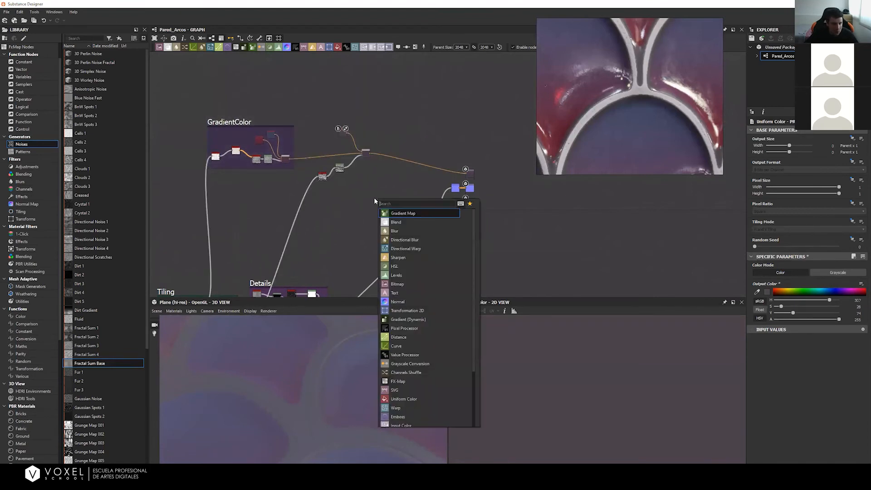
{"action": "type", "text": "uniform"}
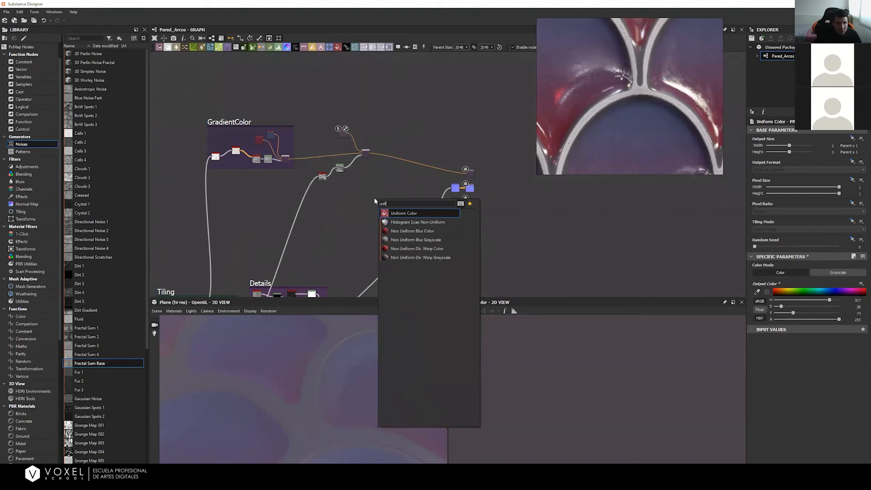
{"action": "key", "text": "Return"}
{"action": "left_click_drag", "start_coordinate": [380, 196], "coordinate": [392, 142]}
{"action": "middle_click_drag", "start_coordinate": [417, 132], "coordinate": [423, 132]}
{"action": "scroll", "coordinate": [420, 121], "scroll_direction": "up", "scroll_amount": 5}
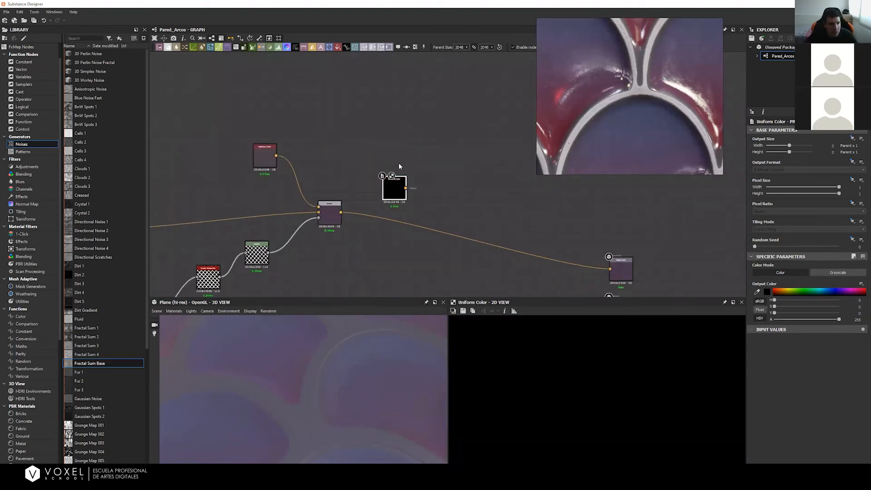
Step: Sample the light joint color from the reference for the new Uniform Color and adjust it to a pale cream with value 232
{"action": "left_click", "coordinate": [756, 291]}
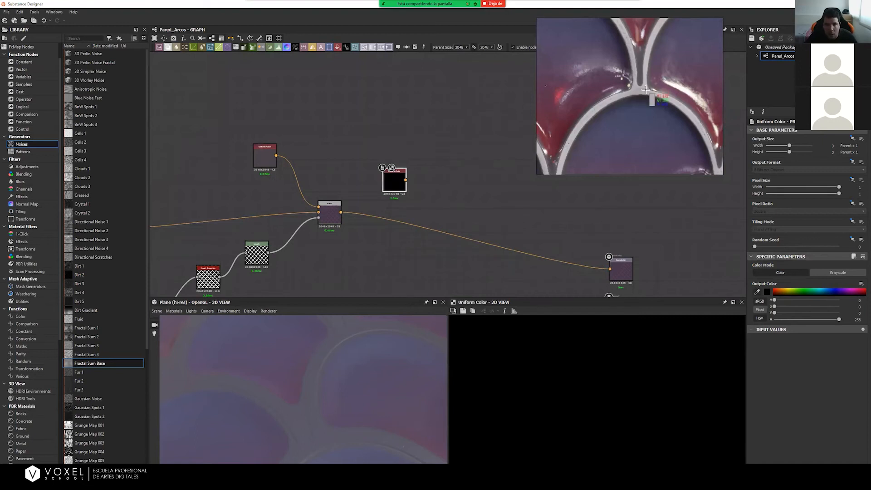
{"action": "left_click", "coordinate": [644, 90]}
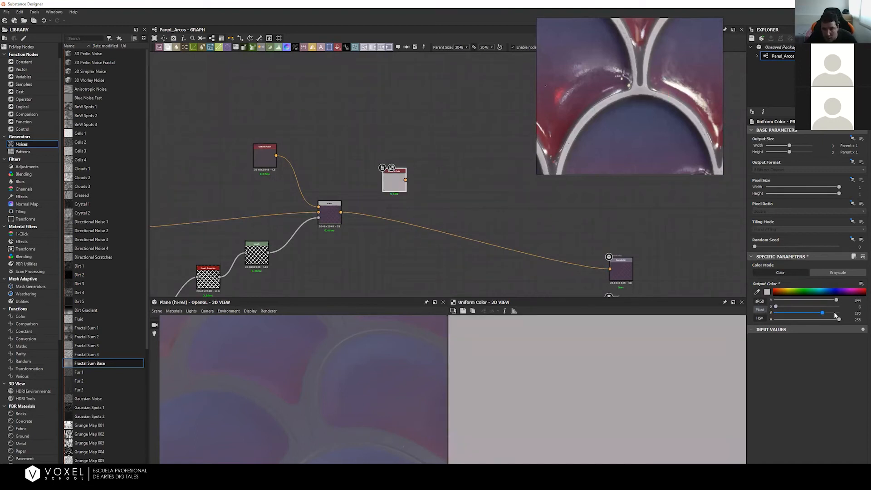
{"action": "left_click", "coordinate": [790, 294]}
{"action": "left_click_drag", "start_coordinate": [790, 294], "coordinate": [833, 314]}
{"action": "middle_click_drag", "start_coordinate": [411, 188], "coordinate": [383, 172]}
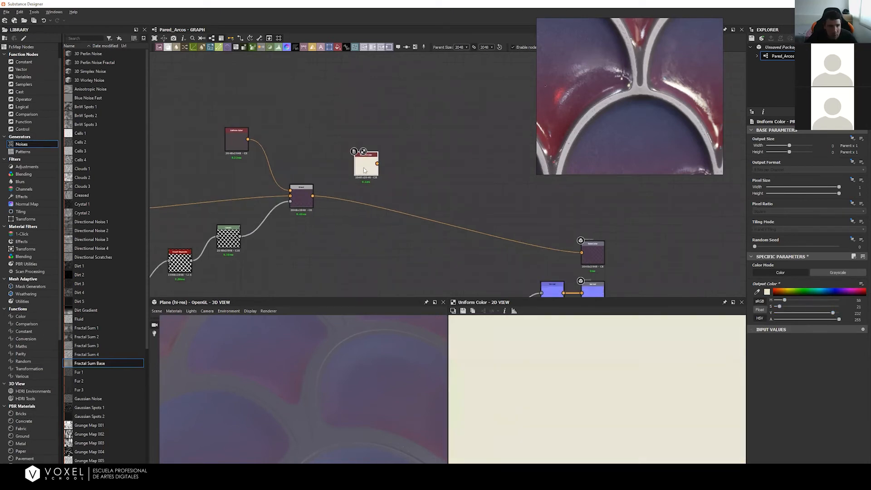
Step: Add another Blend node with the cream color as foreground and the previous Blend as background
{"action": "key", "text": "space"}
{"action": "type", "text": "blend"}
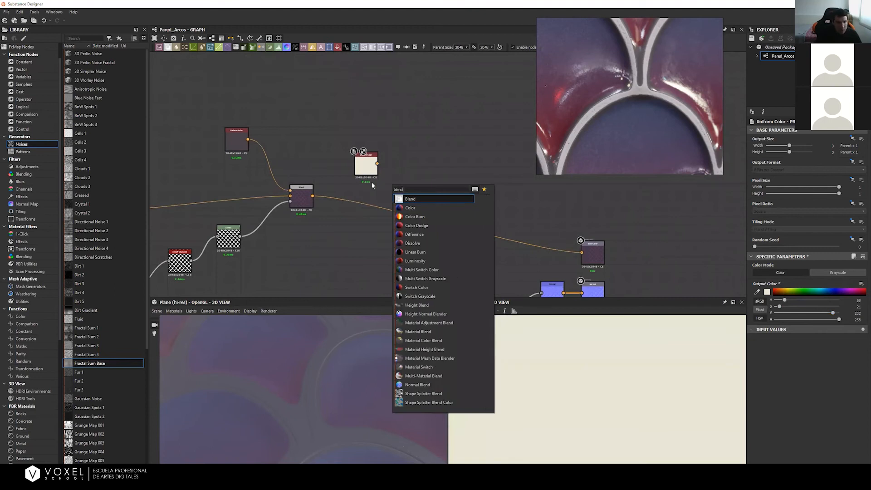
{"action": "key", "text": "Return"}
{"action": "left_click_drag", "start_coordinate": [377, 163], "coordinate": [395, 186]}
{"action": "left_click_drag", "start_coordinate": [312, 196], "coordinate": [403, 194]}
Step: Connect the Tiling group's upper Histogram Scan output to the new Blend's mask input and check the result in 2D
{"action": "scroll", "coordinate": [405, 195], "scroll_direction": "down", "scroll_amount": 8}
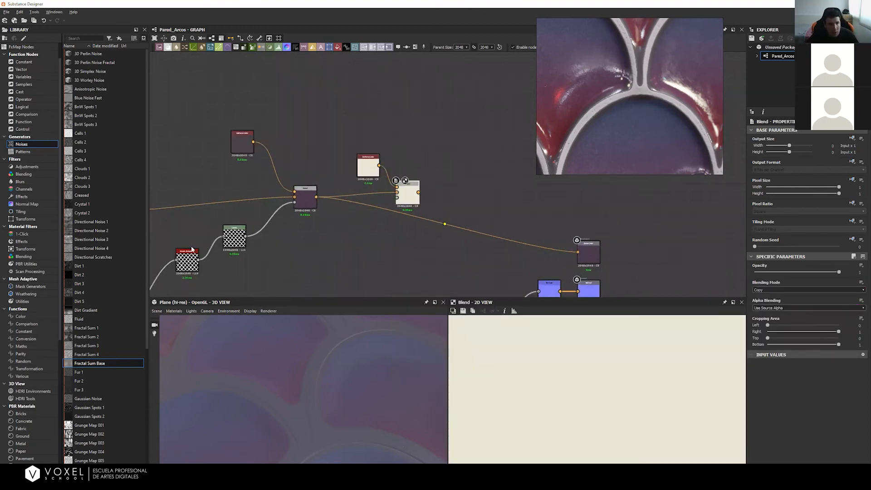
{"action": "scroll", "coordinate": [322, 195], "scroll_direction": "up", "scroll_amount": 5}
{"action": "middle_click_drag", "start_coordinate": [303, 247], "coordinate": [318, 195]}
{"action": "scroll", "coordinate": [317, 194], "scroll_direction": "down", "scroll_amount": 4}
{"action": "middle_click_drag", "start_coordinate": [280, 220], "coordinate": [216, 242]}
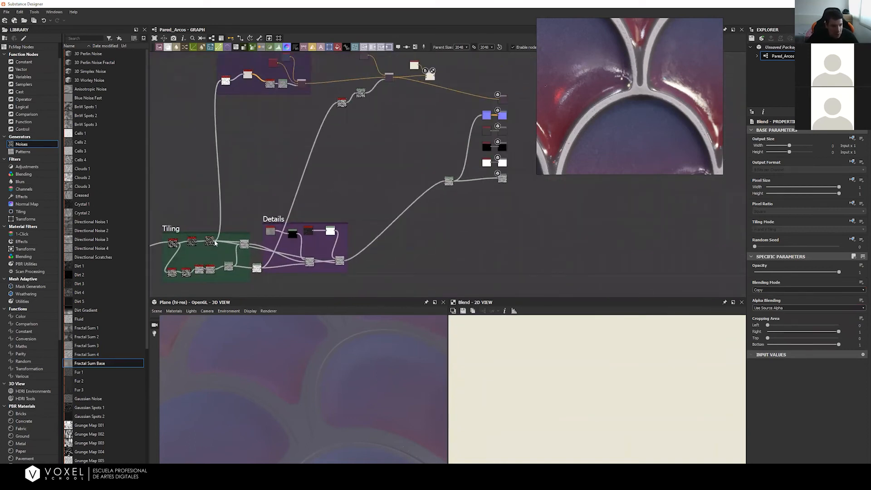
{"action": "left_click_drag", "start_coordinate": [216, 241], "coordinate": [427, 74]}
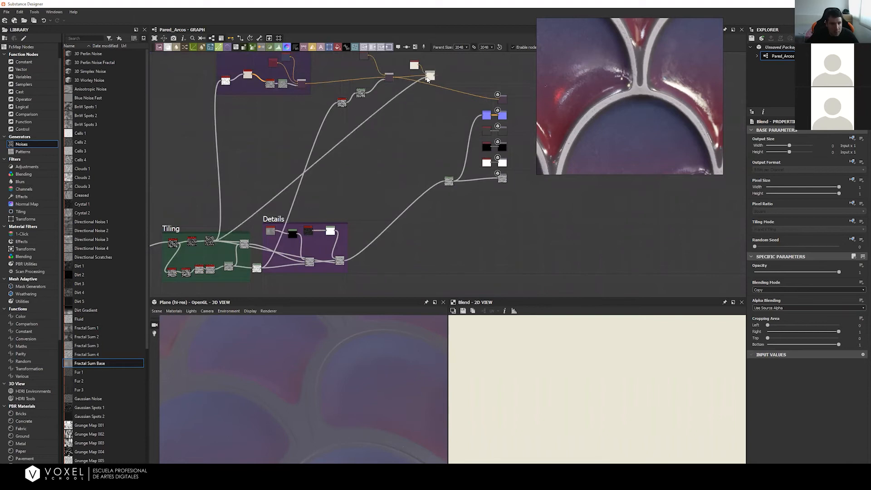
{"action": "scroll", "coordinate": [516, 459], "scroll_direction": "up", "scroll_amount": 2}
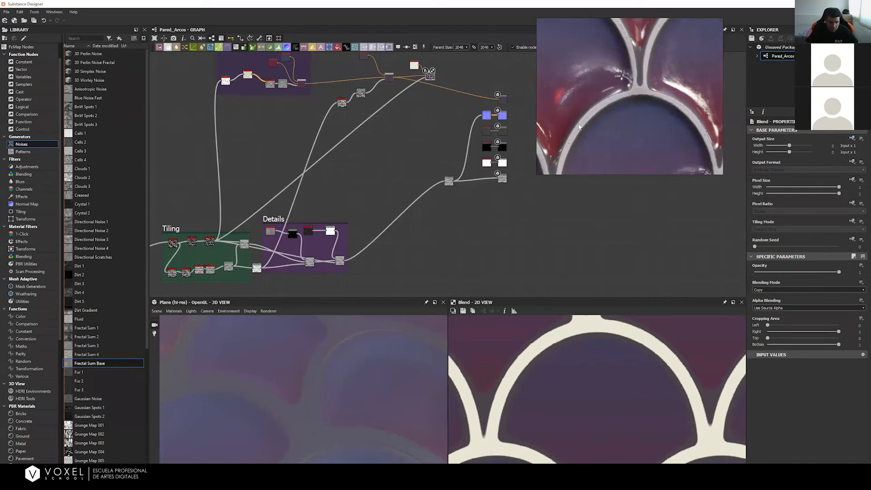
{"action": "middle_click_drag", "start_coordinate": [406, 118], "coordinate": [342, 190]}
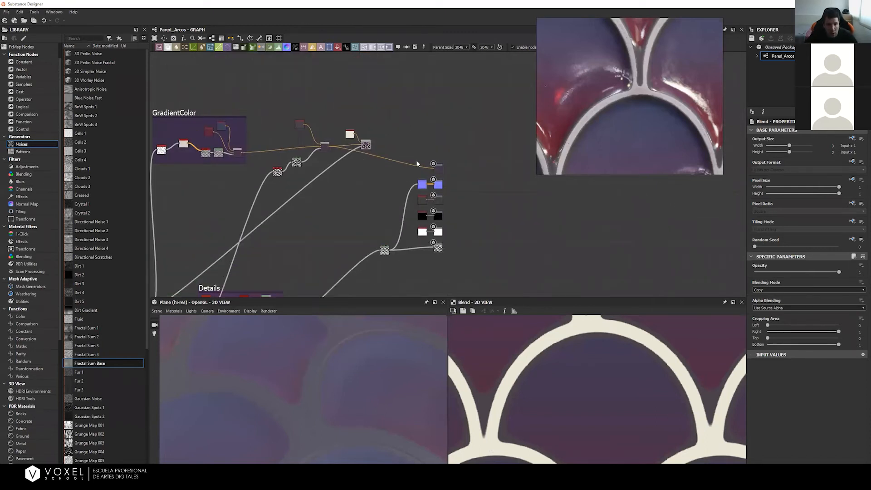
Step: Tidy the base color branch by repositioning the dark joint Uniform Color node and the last joint Blend node
{"action": "middle_click_drag", "start_coordinate": [372, 216], "coordinate": [425, 154]}
{"action": "scroll", "coordinate": [249, 355], "scroll_direction": "down", "scroll_amount": 3}
{"action": "middle_click_drag", "start_coordinate": [333, 204], "coordinate": [444, 159]}
{"action": "middle_click_drag", "start_coordinate": [173, 177], "coordinate": [184, 175]}
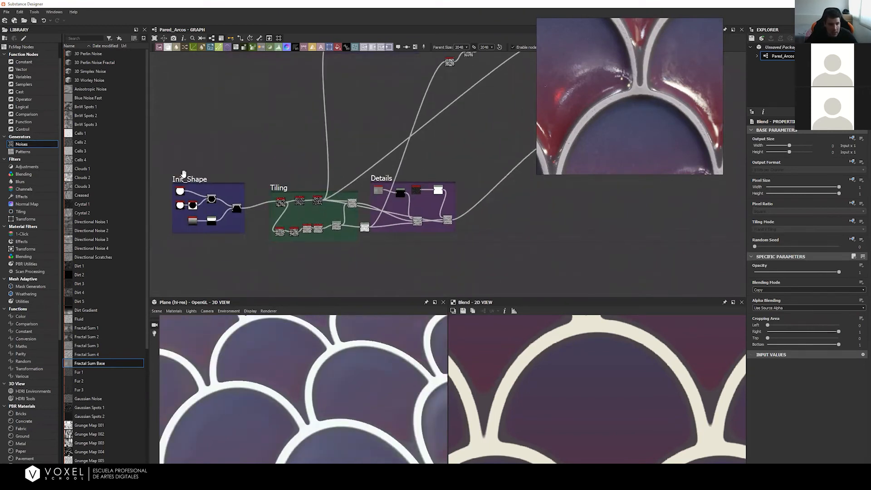
{"action": "key", "text": "ctrl+a"}
{"action": "middle_click_drag", "start_coordinate": [423, 215], "coordinate": [387, 237]}
{"action": "middle_click_drag", "start_coordinate": [395, 132], "coordinate": [342, 185]}
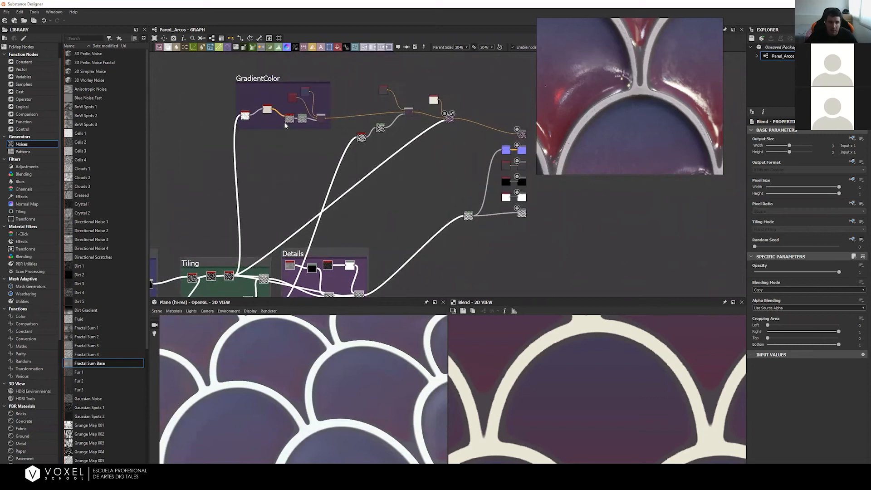
{"action": "left_click_drag", "start_coordinate": [217, 63], "coordinate": [490, 160]}
{"action": "left_click_drag", "start_coordinate": [449, 119], "coordinate": [439, 103]}
{"action": "left_click_drag", "start_coordinate": [386, 91], "coordinate": [394, 101]}
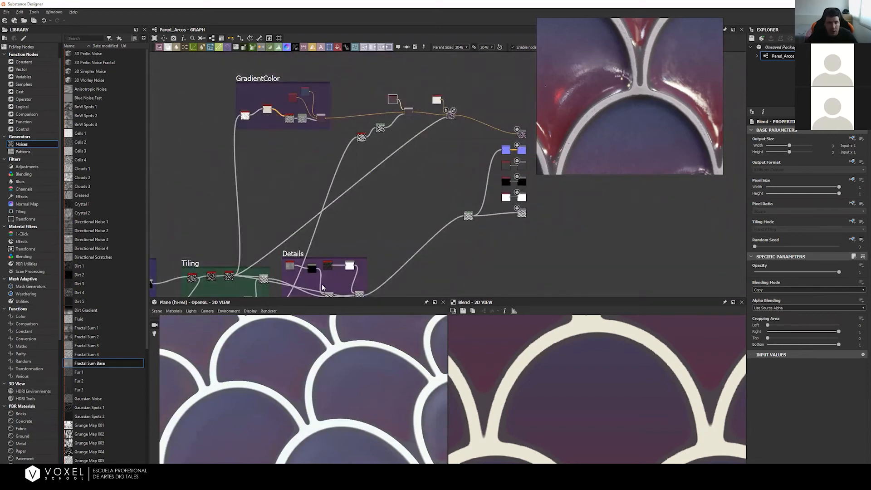
{"action": "left_click_drag", "start_coordinate": [270, 384], "coordinate": [405, 124]}
Step: Darken the cream joint Uniform Color to value 187 and check the joints on the 3D plane
{"action": "double_click", "coordinate": [436, 100]}
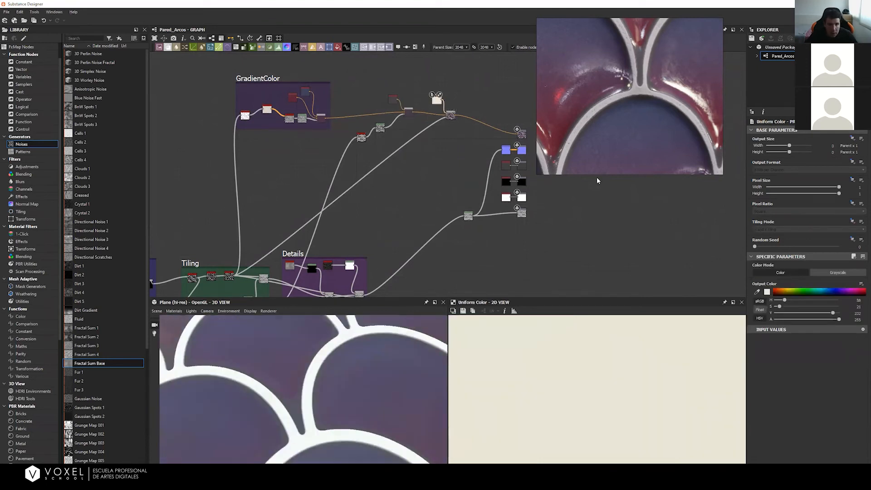
{"action": "left_click_drag", "start_coordinate": [831, 313], "coordinate": [822, 313]}
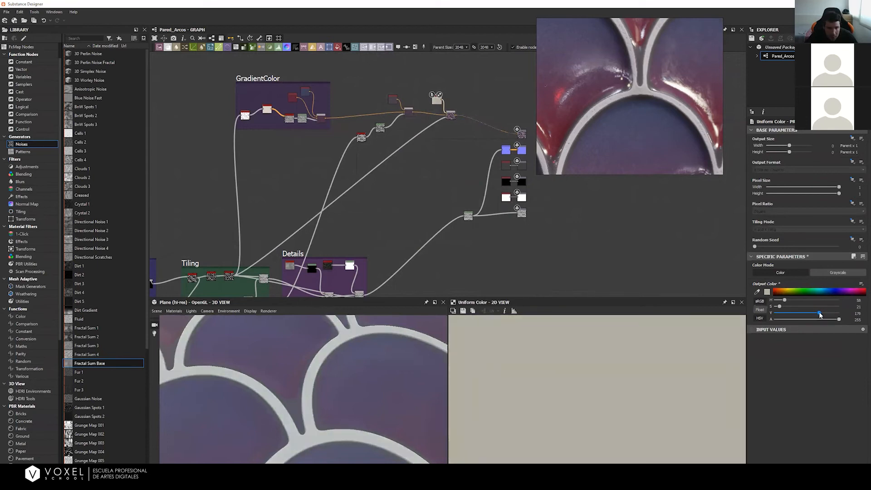
{"action": "scroll", "coordinate": [363, 357], "scroll_direction": "up", "scroll_amount": 6}
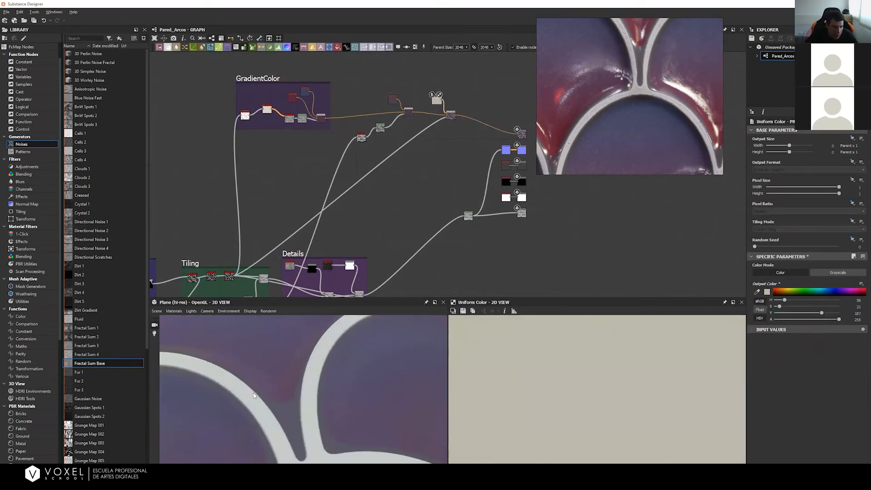
{"action": "middle_click_drag", "start_coordinate": [359, 357], "coordinate": [249, 406]}
{"action": "scroll", "coordinate": [313, 378], "scroll_direction": "down", "scroll_amount": 2}
{"action": "middle_click_drag", "start_coordinate": [303, 383], "coordinate": [353, 381]}
{"action": "middle_click_drag", "start_coordinate": [408, 403], "coordinate": [355, 382]}
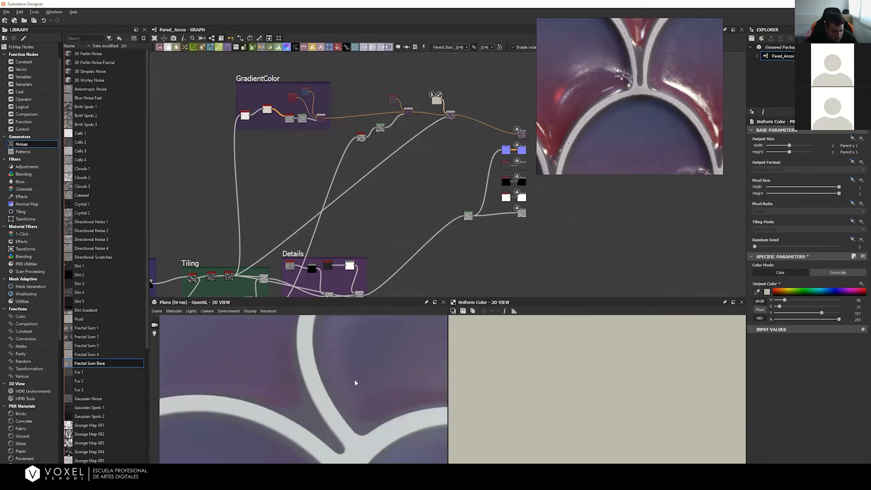
Step: Add an Ambient Occlusion (HBAO) node below the cream joint Blend and show it in 2D
{"action": "middle_click_drag", "start_coordinate": [392, 181], "coordinate": [323, 211]}
{"action": "scroll", "coordinate": [313, 191], "scroll_direction": "up", "scroll_amount": 2}
{"action": "scroll", "coordinate": [440, 191], "scroll_direction": "up", "scroll_amount": 3}
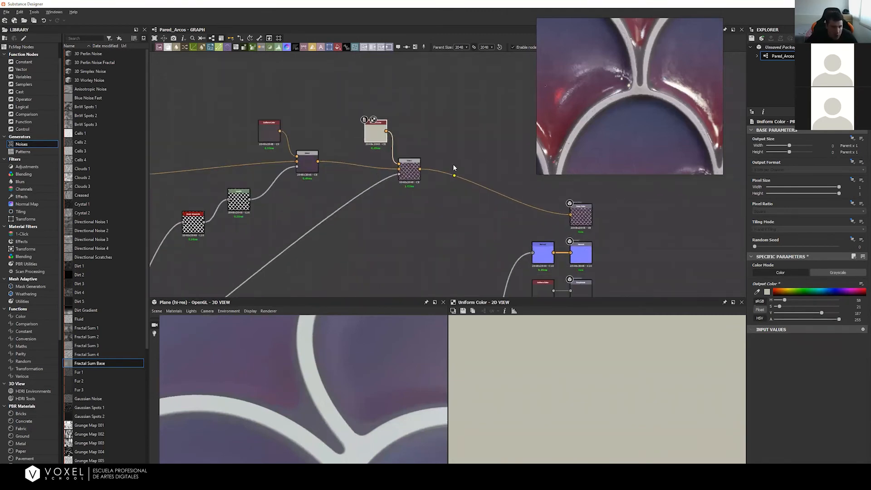
{"action": "scroll", "coordinate": [424, 213], "scroll_direction": "down", "scroll_amount": 1}
{"action": "key", "text": "space"}
{"action": "type", "text": "ambie"}
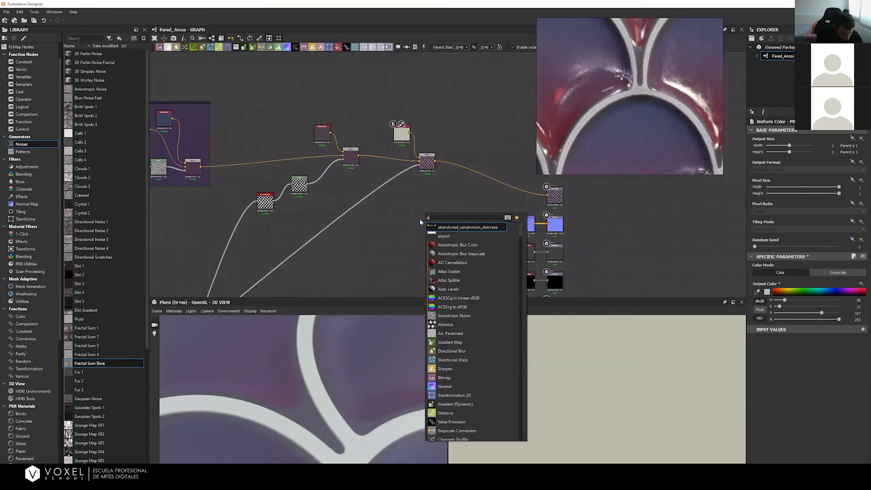
{"action": "key", "text": "Return"}
{"action": "double_click", "coordinate": [420, 217]}
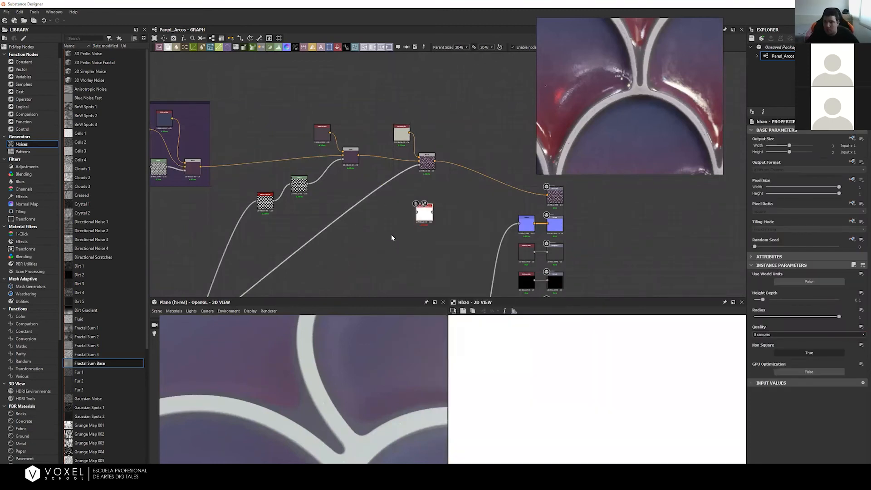
Step: Connect the Details group's final output to the HBAO node and inspect the occlusion in 2D
{"action": "scroll", "coordinate": [391, 234], "scroll_direction": "down", "scroll_amount": 2}
{"action": "middle_click_drag", "start_coordinate": [325, 291], "coordinate": [384, 216]}
{"action": "scroll", "coordinate": [372, 213], "scroll_direction": "down", "scroll_amount": 3}
{"action": "middle_click_drag", "start_coordinate": [337, 230], "coordinate": [327, 223]}
{"action": "left_click_drag", "start_coordinate": [362, 276], "coordinate": [435, 149]}
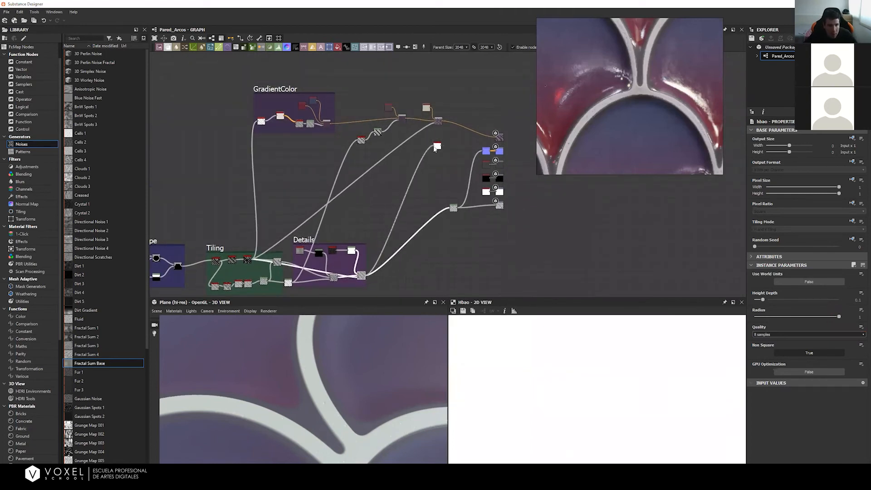
{"action": "double_click", "coordinate": [437, 146]}
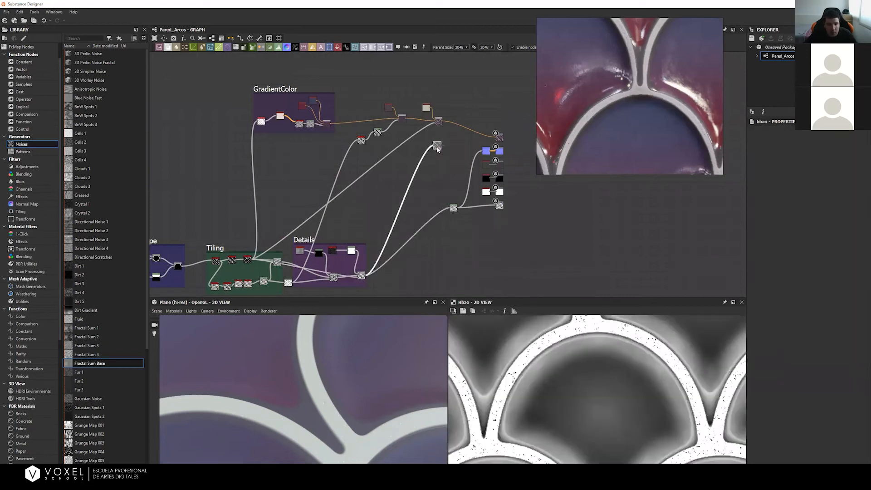
{"action": "scroll", "coordinate": [530, 391], "scroll_direction": "up", "scroll_amount": 8}
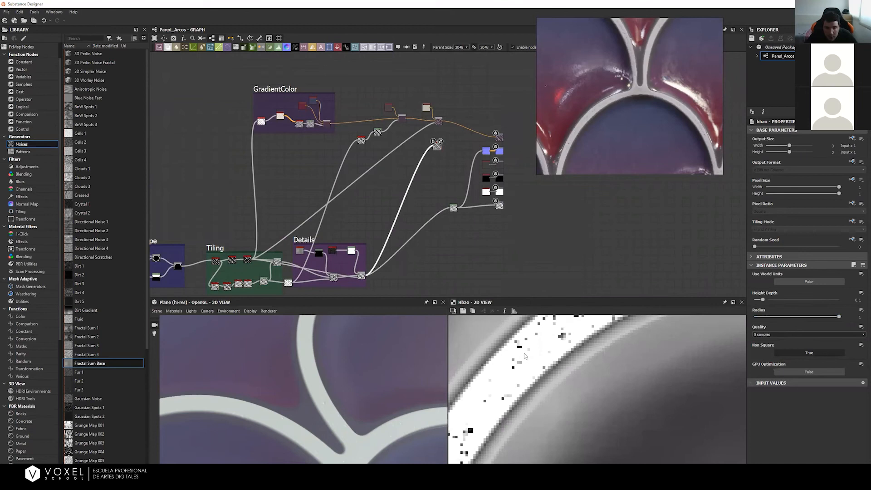
{"action": "scroll", "coordinate": [524, 356], "scroll_direction": "down", "scroll_amount": 6}
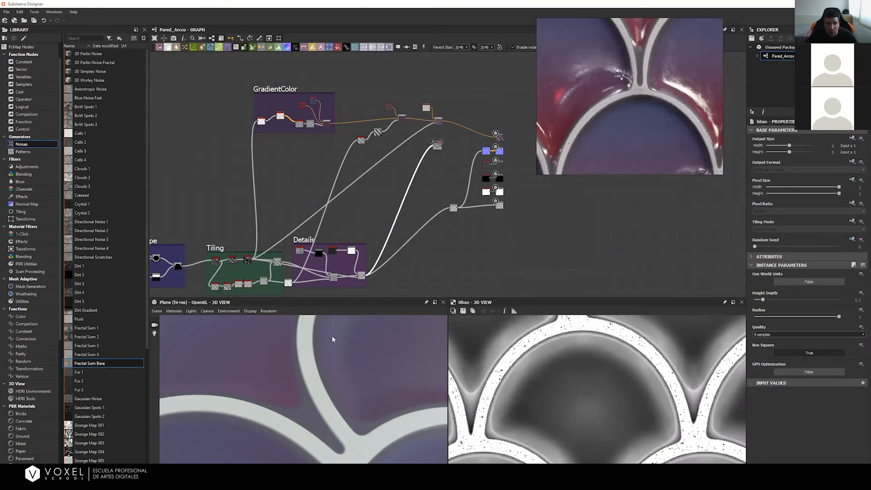
Step: Lower the HBAO node's Height Depth to 0.002
{"action": "left_click_drag", "start_coordinate": [305, 393], "coordinate": [310, 383]}
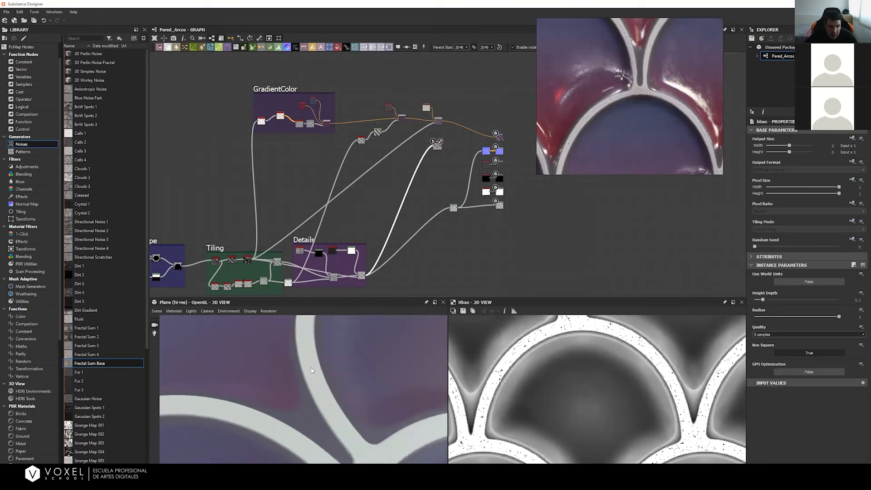
{"action": "scroll", "coordinate": [502, 199], "scroll_direction": "up", "scroll_amount": 2}
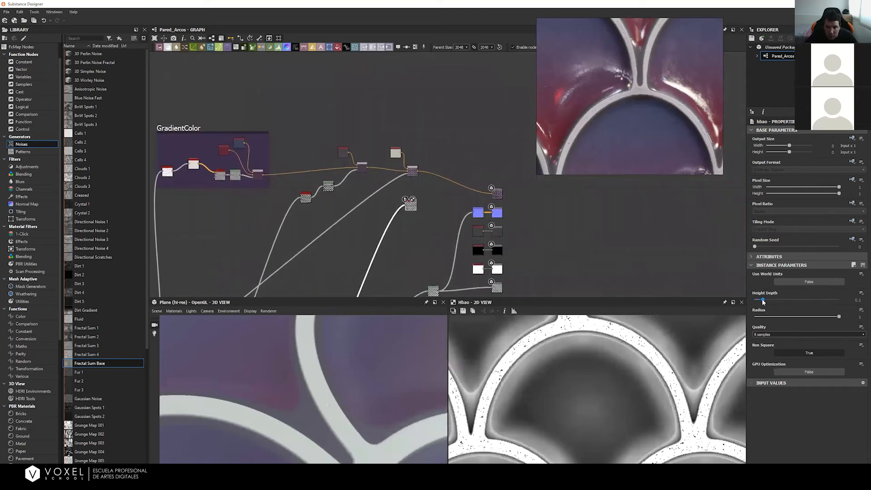
{"action": "left_click_drag", "start_coordinate": [765, 302], "coordinate": [757, 305]}
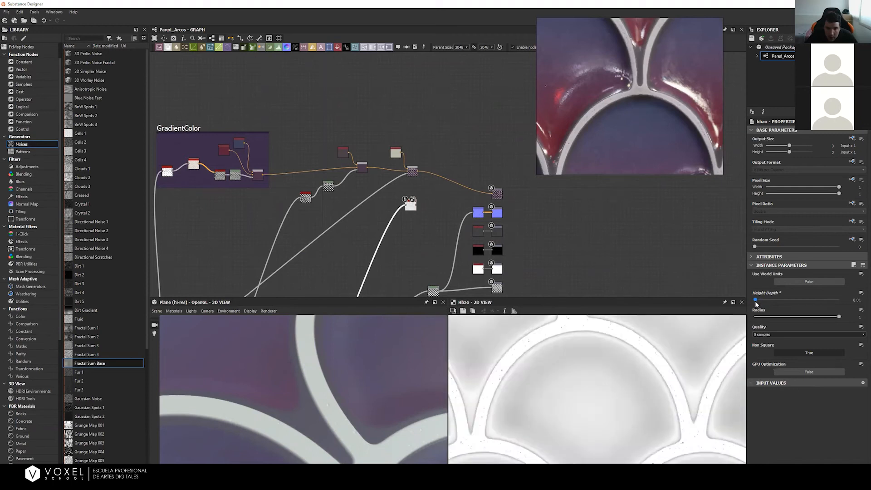
{"action": "left_click", "coordinate": [861, 300]}
{"action": "key", "text": "BackSpace"}
{"action": "type", "text": "2"}
{"action": "key", "text": "BackSpace"}
{"action": "type", "text": "3"}
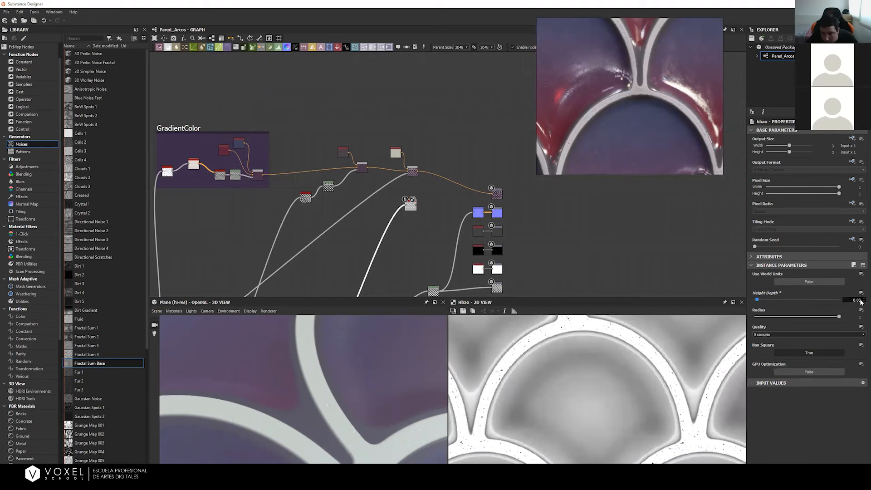
{"action": "key", "text": "Return"}
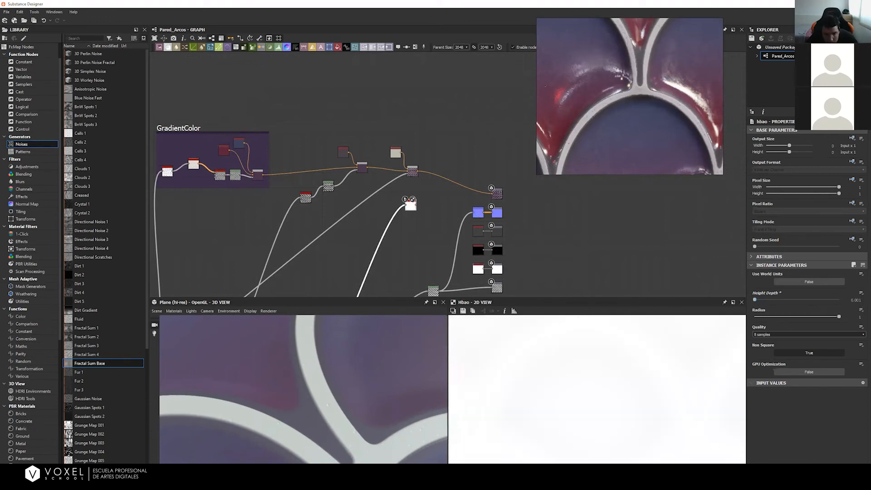
{"action": "left_click", "coordinate": [860, 301]}
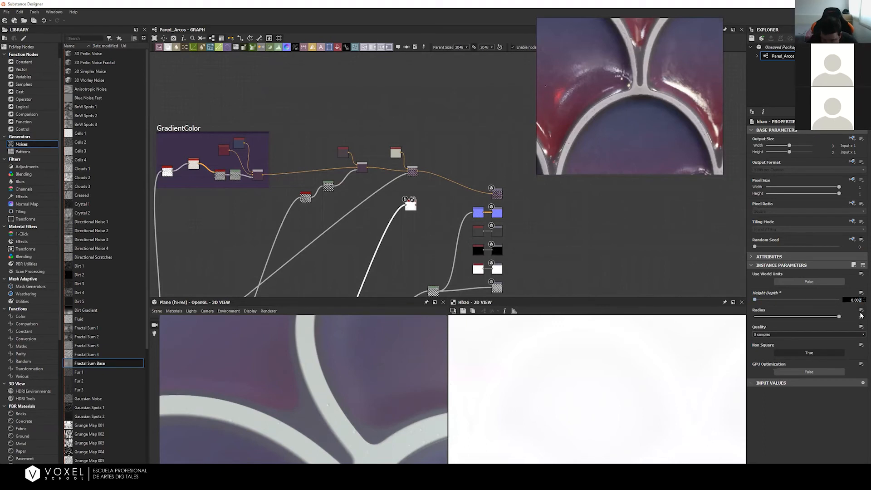
{"action": "key", "text": "Return"}
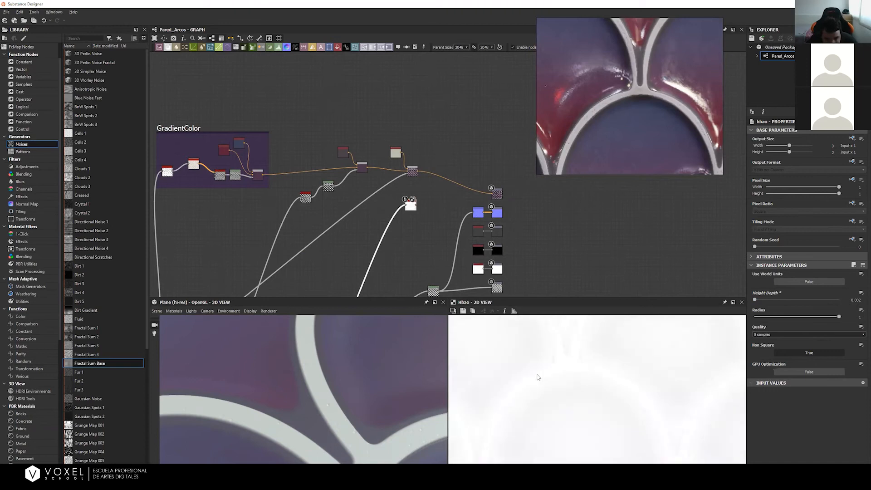
Step: Add a Blend node after the cream joint Blend, using that Blend as background and the HBAO output as foreground
{"action": "middle_click_drag", "start_coordinate": [421, 155], "coordinate": [426, 205]}
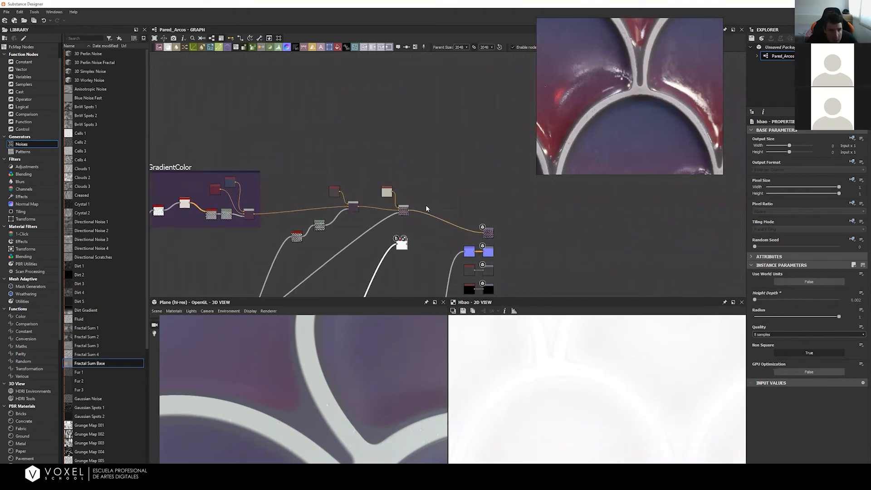
{"action": "key", "text": "space"}
{"action": "type", "text": "blend"}
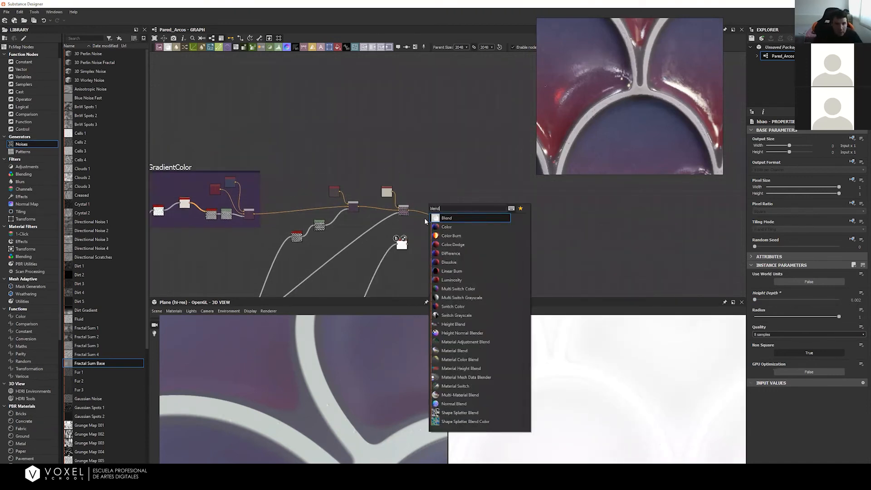
{"action": "key", "text": "Return"}
{"action": "scroll", "coordinate": [423, 219], "scroll_direction": "up", "scroll_amount": 5}
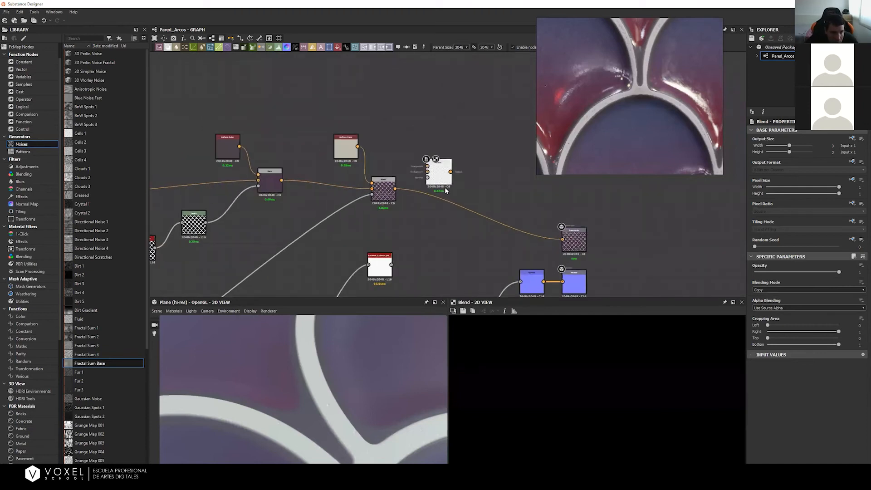
{"action": "left_click_drag", "start_coordinate": [391, 265], "coordinate": [436, 205]}
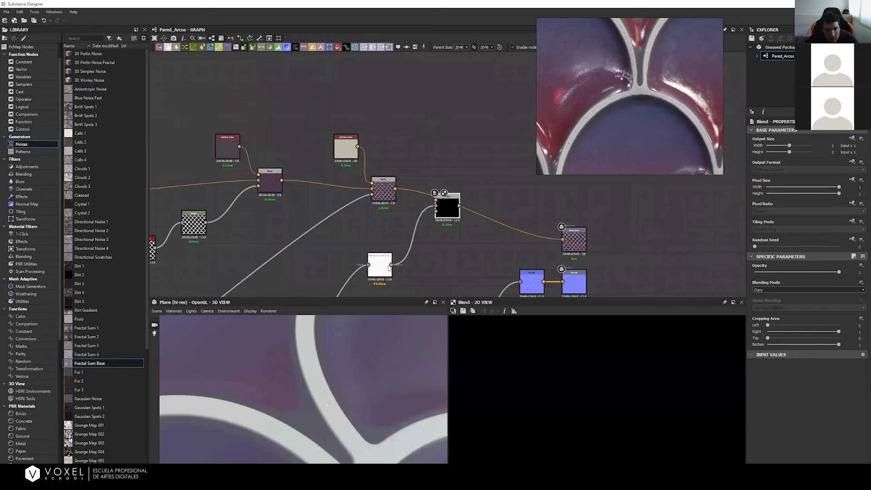
{"action": "left_click_drag", "start_coordinate": [405, 239], "coordinate": [465, 222]}
Step: Convert the HBAO output to color with a Gradient Map and connect it to the new Blend's foreground
{"action": "key", "text": "space"}
{"action": "type", "text": "g"}
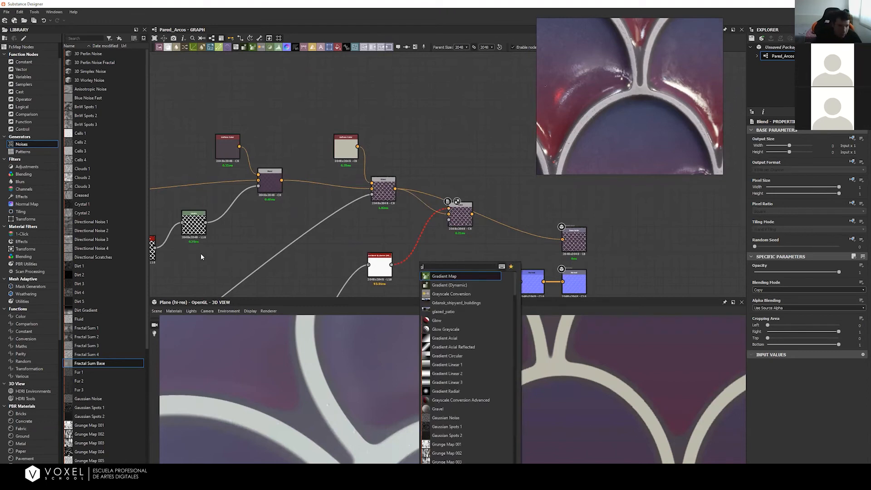
{"action": "key", "text": "Return"}
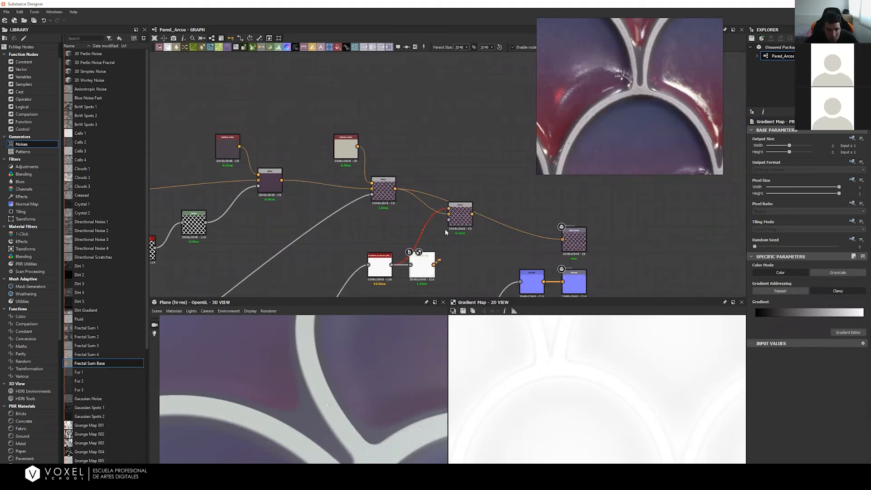
{"action": "left_click_drag", "start_coordinate": [444, 231], "coordinate": [449, 209]}
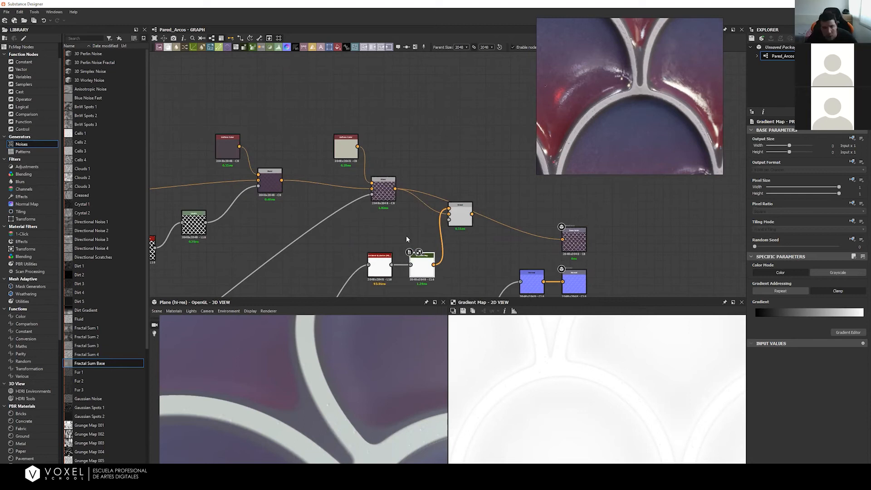
Step: Set the occlusion Blend to Multiply, connect it to the base color output and check the 3D plane
{"action": "left_click_drag", "start_coordinate": [458, 223], "coordinate": [462, 223]}
{"action": "left_click", "coordinate": [769, 289]}
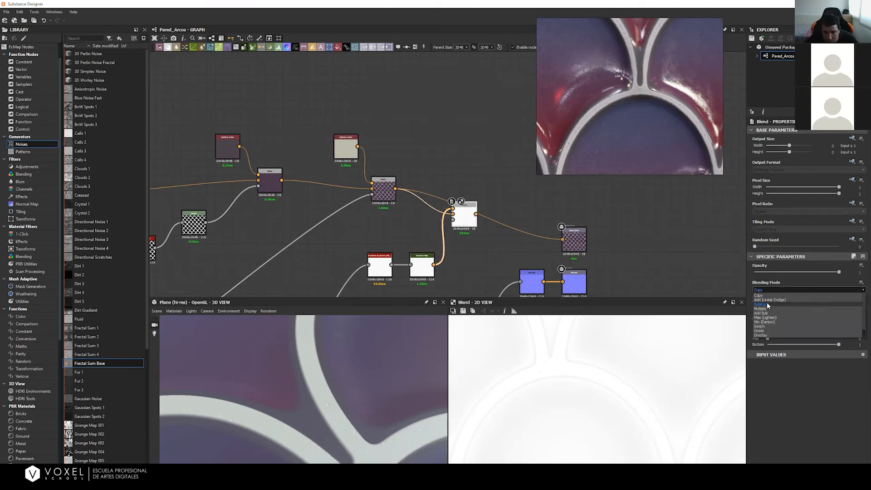
{"action": "left_click", "coordinate": [766, 309]}
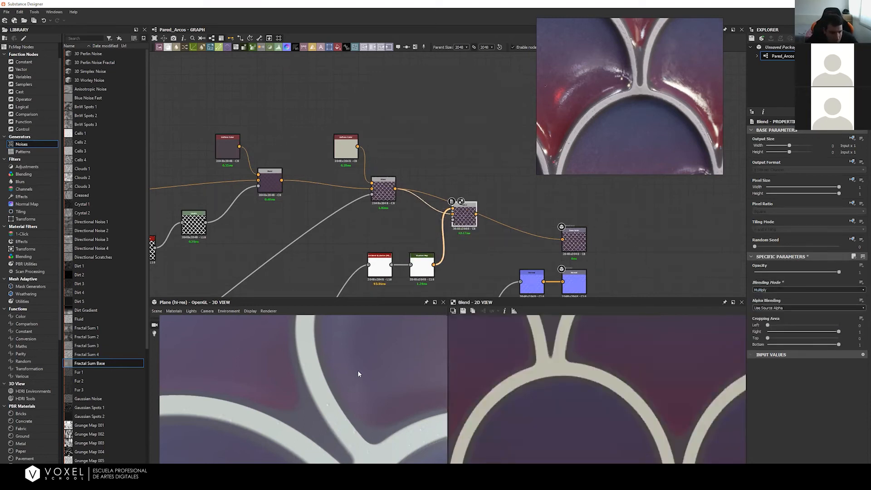
{"action": "left_click_drag", "start_coordinate": [348, 370], "coordinate": [378, 332]}
{"action": "left_click_drag", "start_coordinate": [560, 237], "coordinate": [563, 239]}
{"action": "left_click_drag", "start_coordinate": [290, 379], "coordinate": [335, 369]}
Step: Set the HBAO node's Height Depth to 0.004 and examine the occlusion on the 3D plane
{"action": "double_click", "coordinate": [381, 267]}
{"action": "left_click", "coordinate": [859, 300]}
{"action": "key", "text": "Return"}
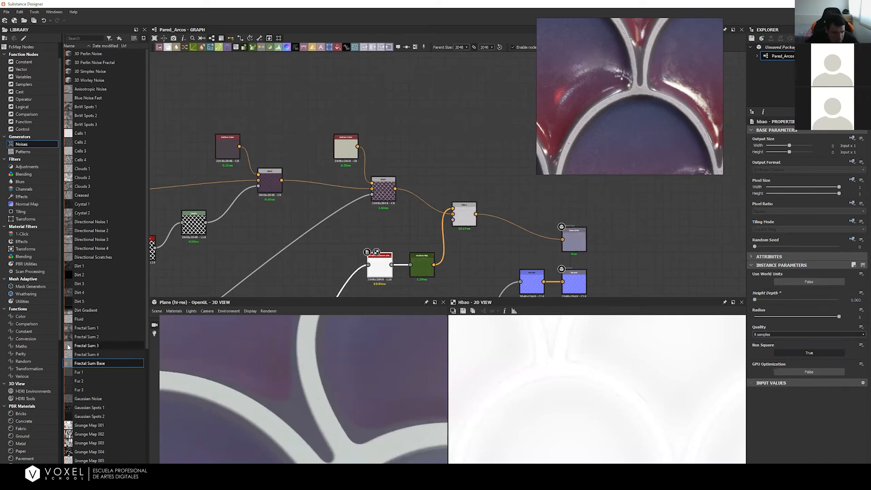
{"action": "left_click", "coordinate": [861, 299]}
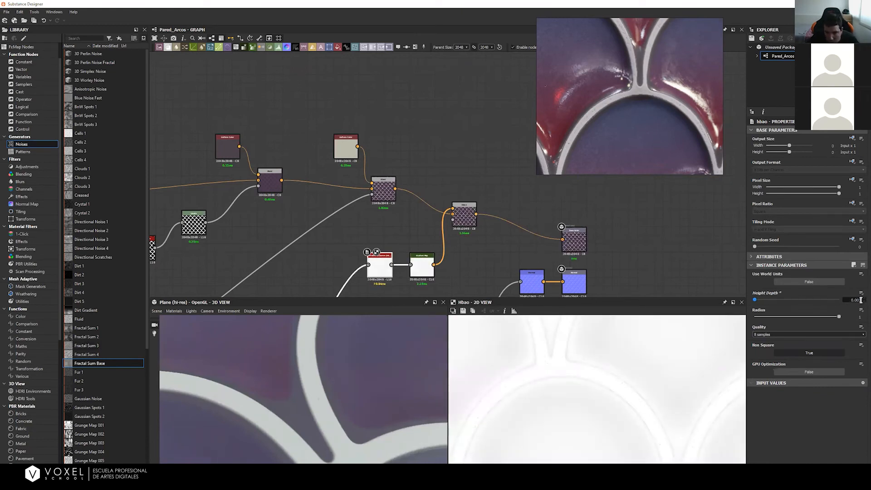
{"action": "type", "text": "4"}
{"action": "key", "text": "Return"}
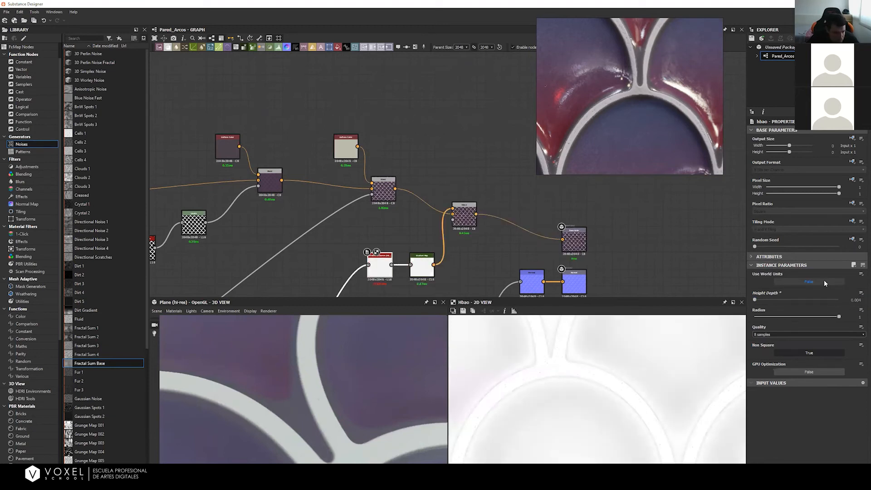
{"action": "left_click_drag", "start_coordinate": [307, 343], "coordinate": [313, 390], "text": "alt"}
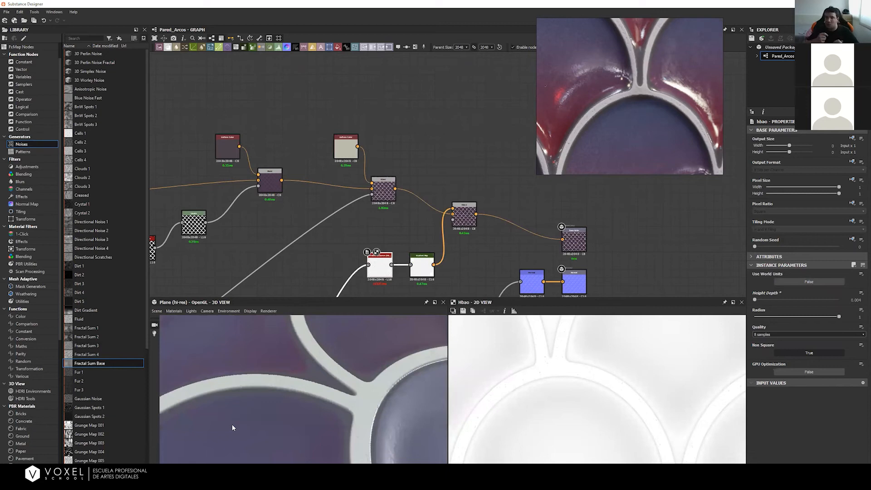
{"action": "left_click_drag", "start_coordinate": [232, 423], "coordinate": [272, 440], "text": "alt"}
Step: Frame the joint color and occlusion nodes to the right of GradientColor and title the frame basecolor
{"action": "middle_click_drag", "start_coordinate": [440, 161], "coordinate": [521, 126]}
{"action": "scroll", "coordinate": [521, 127], "scroll_direction": "down", "scroll_amount": 1}
{"action": "scroll", "coordinate": [232, 215], "scroll_direction": "down", "scroll_amount": 4}
{"action": "middle_click_drag", "start_coordinate": [232, 216], "coordinate": [325, 188]}
{"action": "scroll", "coordinate": [369, 167], "scroll_direction": "down", "scroll_amount": 1}
{"action": "left_click_drag", "start_coordinate": [315, 133], "coordinate": [427, 203]}
{"action": "key", "text": "ctrl+f"}
{"action": "double_click", "coordinate": [774, 165]}
{"action": "type", "text": "basecolor"}
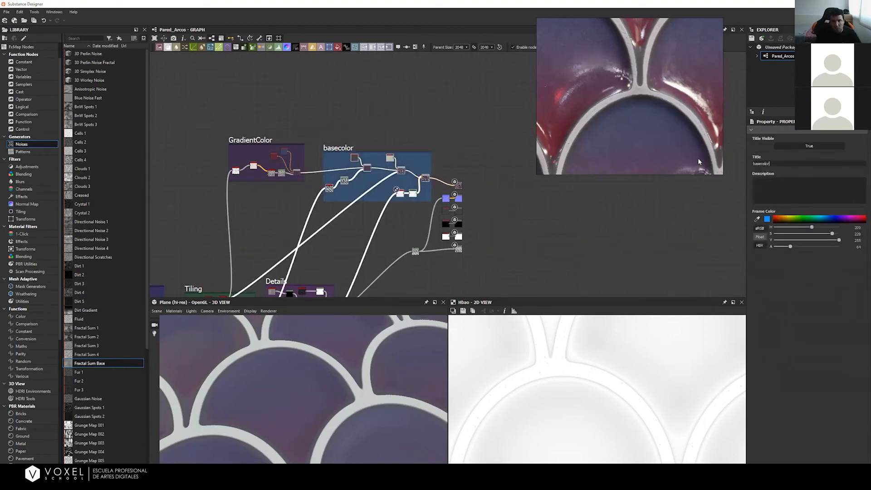
Step: Change the basecolor frame's color to yellow-green
{"action": "left_click", "coordinate": [788, 218]}
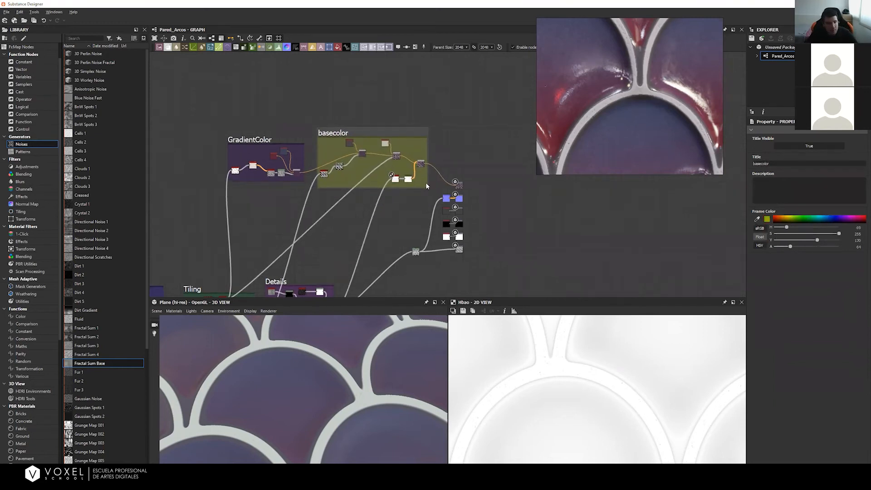
{"action": "scroll", "coordinate": [417, 190], "scroll_direction": "up", "scroll_amount": 2}
{"action": "scroll", "coordinate": [408, 207], "scroll_direction": "down", "scroll_amount": 1}
{"action": "middle_click_drag", "start_coordinate": [408, 207], "coordinate": [415, 172]}
{"action": "scroll", "coordinate": [341, 185], "scroll_direction": "up", "scroll_amount": 1}
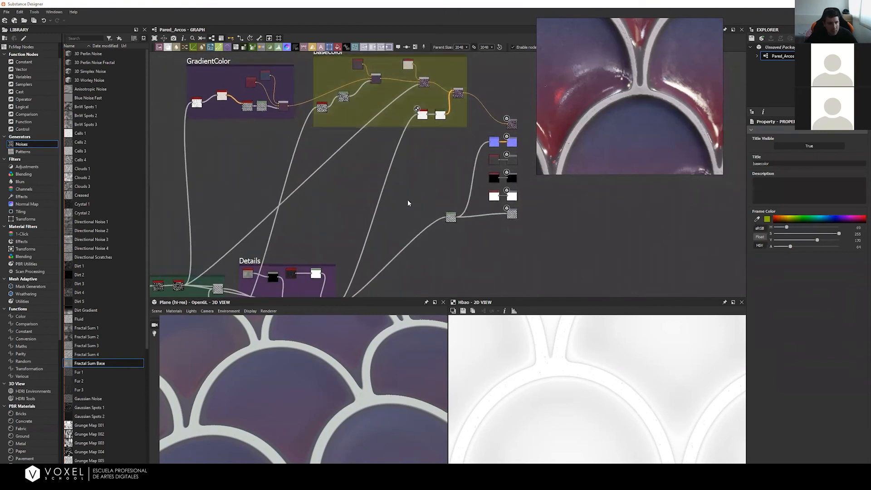
Step: Examine the free graph area beside the output nodes and the glossy reflections on the 3D plane against the reference
{"action": "scroll", "coordinate": [385, 185], "scroll_direction": "up", "scroll_amount": 1}
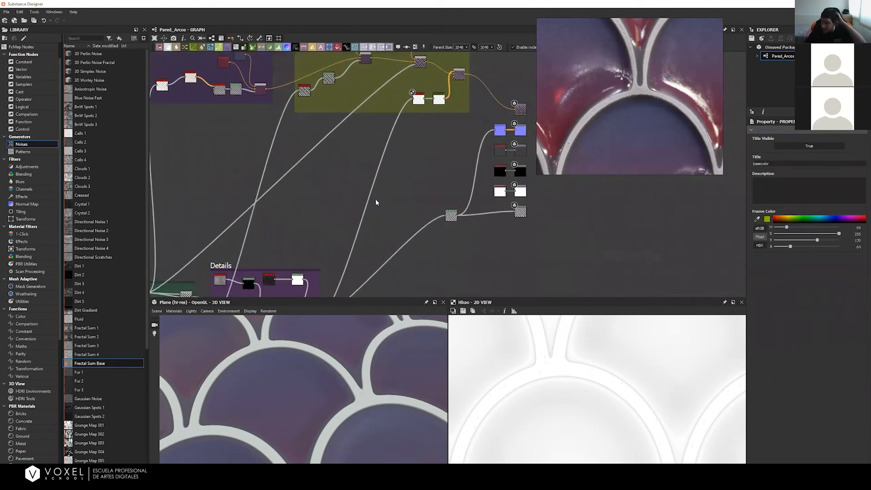
{"action": "scroll", "coordinate": [375, 211], "scroll_direction": "up", "scroll_amount": 1}
{"action": "middle_click_drag", "start_coordinate": [405, 203], "coordinate": [373, 190]}
{"action": "scroll", "coordinate": [347, 195], "scroll_direction": "up", "scroll_amount": 2}
{"action": "scroll", "coordinate": [372, 187], "scroll_direction": "down", "scroll_amount": 1}
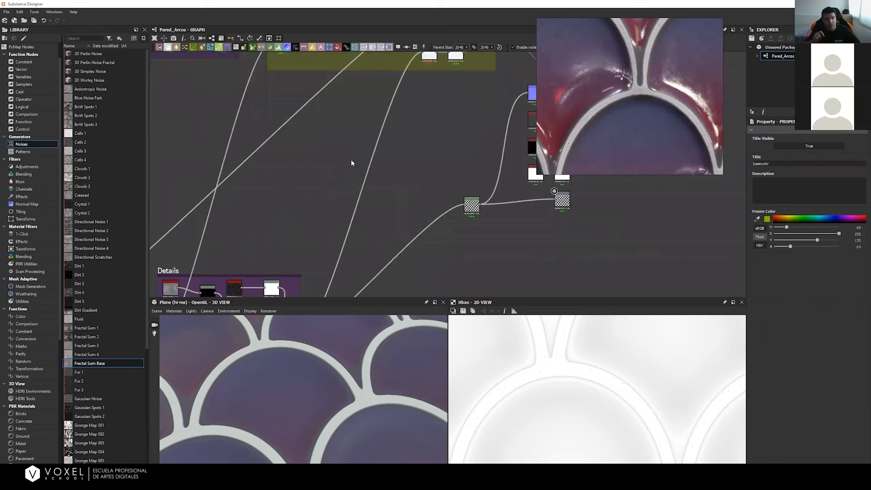
{"action": "scroll", "coordinate": [385, 172], "scroll_direction": "down", "scroll_amount": 2}
{"action": "scroll", "coordinate": [386, 170], "scroll_direction": "up", "scroll_amount": 1}
{"action": "middle_click_drag", "start_coordinate": [399, 142], "coordinate": [401, 147]}
{"action": "middle_click_drag", "start_coordinate": [412, 177], "coordinate": [407, 180]}
{"action": "scroll", "coordinate": [404, 163], "scroll_direction": "up", "scroll_amount": 1}
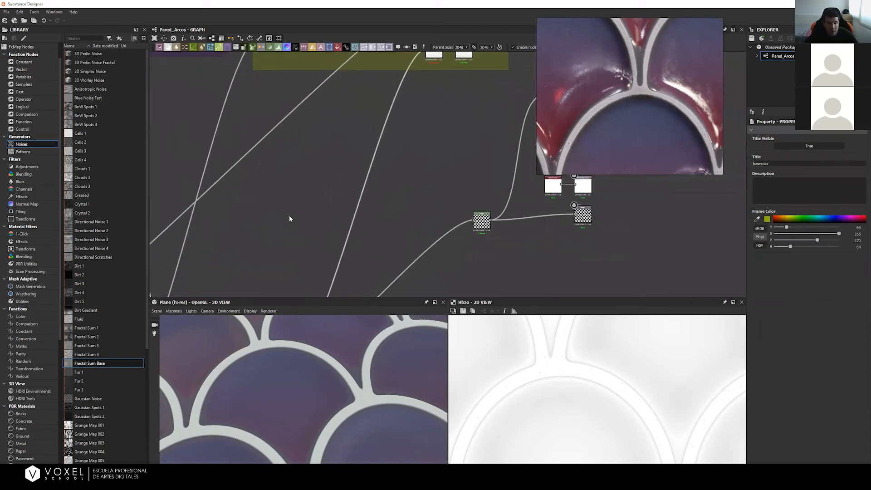
{"action": "scroll", "coordinate": [390, 169], "scroll_direction": "up", "scroll_amount": 1}
{"action": "scroll", "coordinate": [397, 171], "scroll_direction": "down", "scroll_amount": 1}
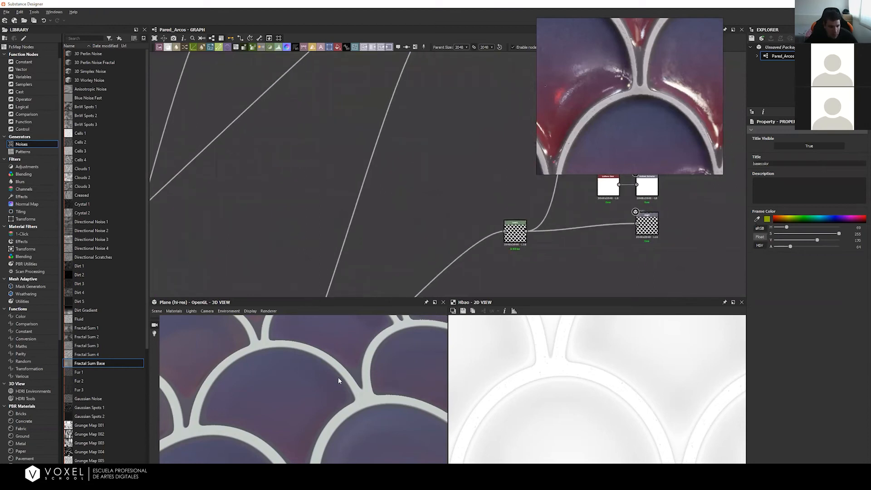
{"action": "left_click_drag", "start_coordinate": [338, 378], "coordinate": [377, 350]}
{"action": "scroll", "coordinate": [365, 181], "scroll_direction": "down", "scroll_amount": 3}
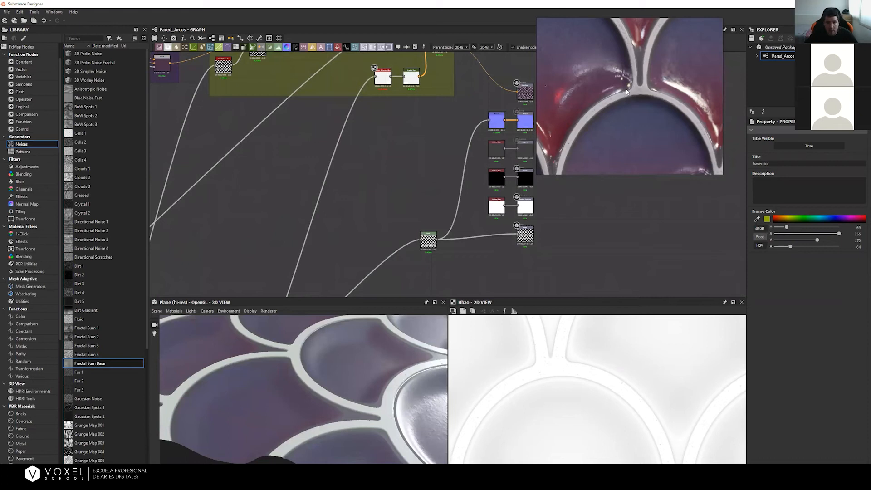
Step: Add a Blend node in the empty graph area below the basecolor frame
{"action": "key", "text": "space"}
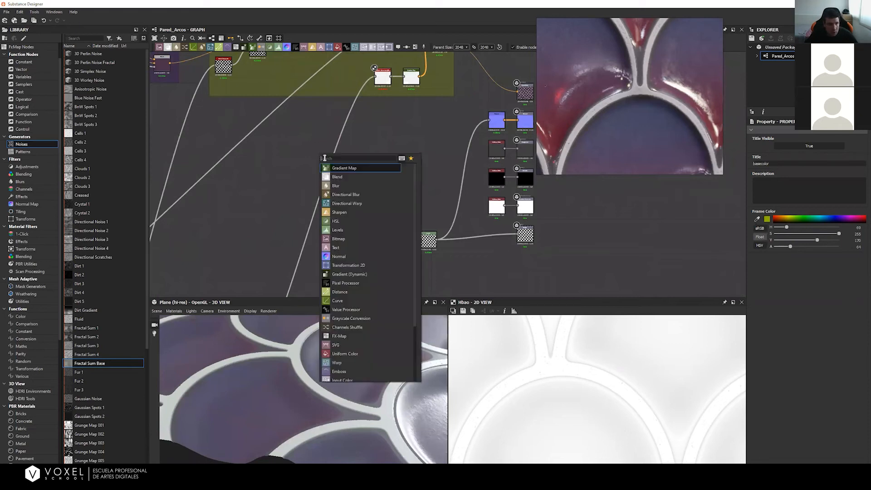
{"action": "type", "text": "blend"}
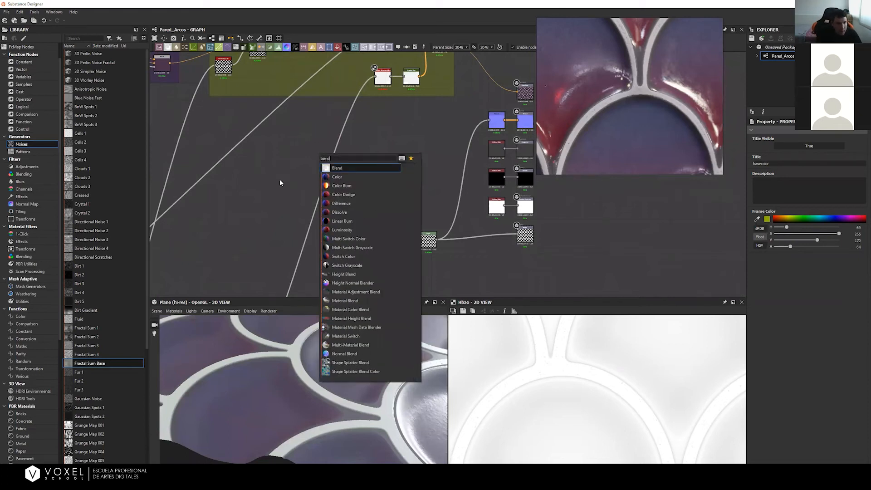
{"action": "key", "text": "Return"}
{"action": "middle_click_drag", "start_coordinate": [360, 167], "coordinate": [391, 157]}
{"action": "left_click_drag", "start_coordinate": [359, 145], "coordinate": [386, 157]}
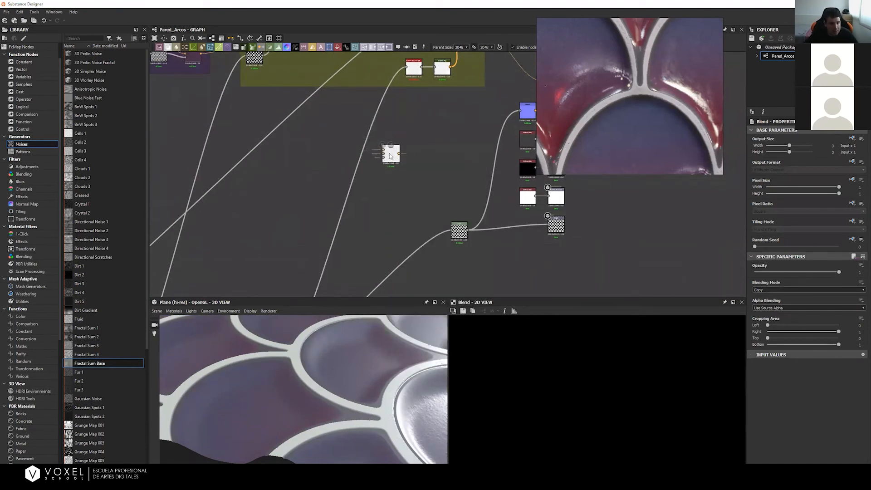
{"action": "scroll", "coordinate": [215, 128], "scroll_direction": "up", "scroll_amount": 1}
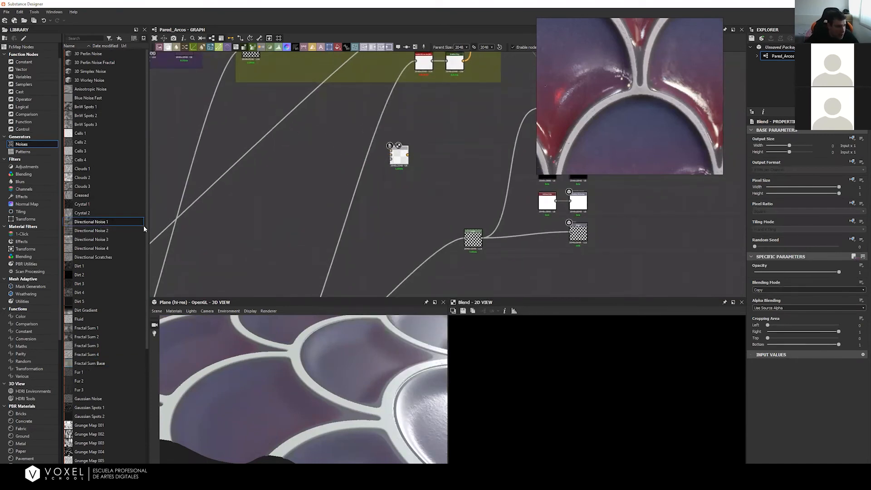
Step: Try the Grunge Map 014 noise in the graph beneath the new Blend node
{"action": "scroll", "coordinate": [143, 259], "scroll_direction": "down", "scroll_amount": 7}
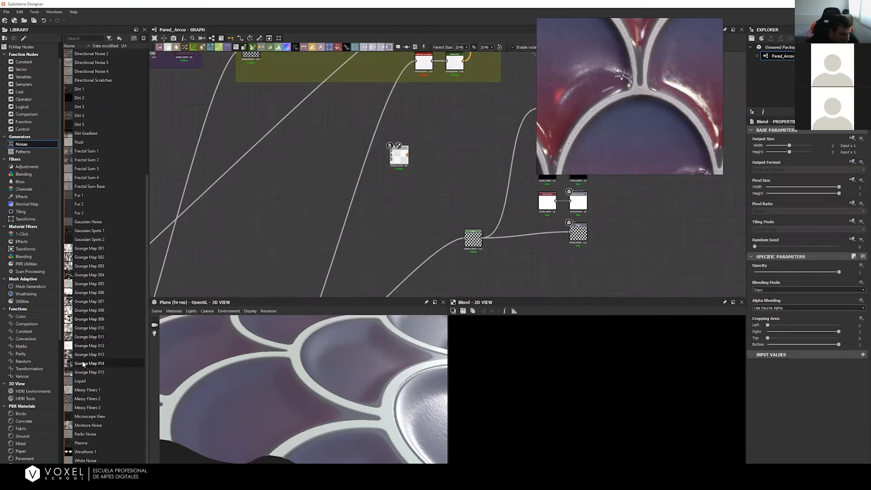
{"action": "left_click", "coordinate": [100, 365]}
{"action": "left_click_drag", "start_coordinate": [126, 364], "coordinate": [405, 242]}
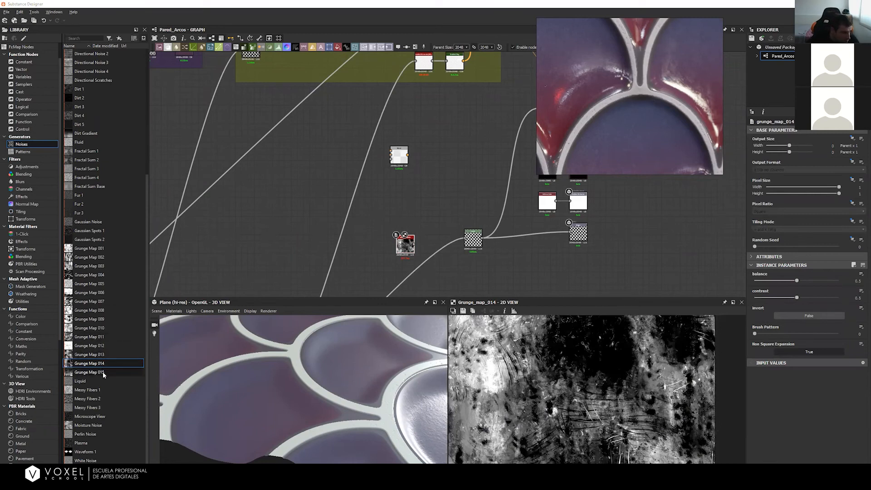
Step: Add a Moisture Noise with a Levels node after it and connect it to the new Blend's foreground
{"action": "left_click_drag", "start_coordinate": [97, 427], "coordinate": [317, 241]}
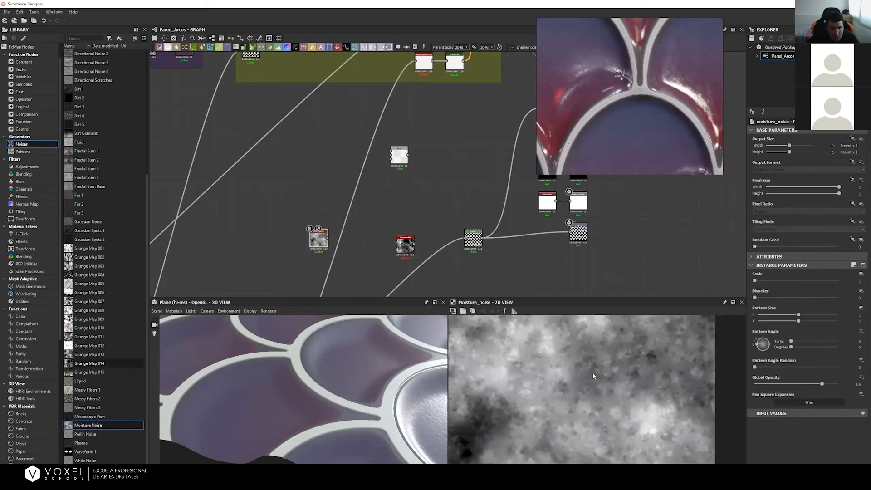
{"action": "left_click_drag", "start_coordinate": [330, 242], "coordinate": [338, 129]}
{"action": "key", "text": "space"}
{"action": "type", "text": "bled"}
{"action": "key", "text": "BackSpace"}
{"action": "key", "text": "Return"}
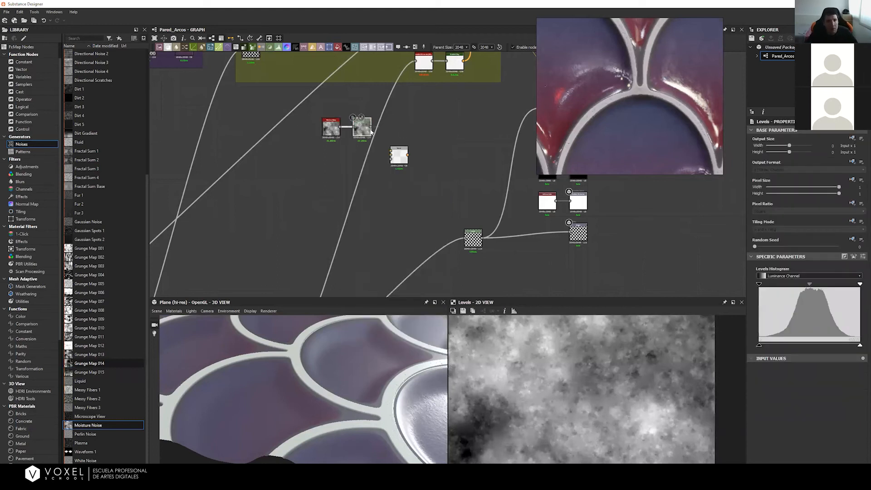
{"action": "left_click_drag", "start_coordinate": [396, 153], "coordinate": [418, 154]}
{"action": "scroll", "coordinate": [420, 194], "scroll_direction": "down", "scroll_amount": 3}
{"action": "scroll", "coordinate": [347, 197], "scroll_direction": "up", "scroll_amount": 4}
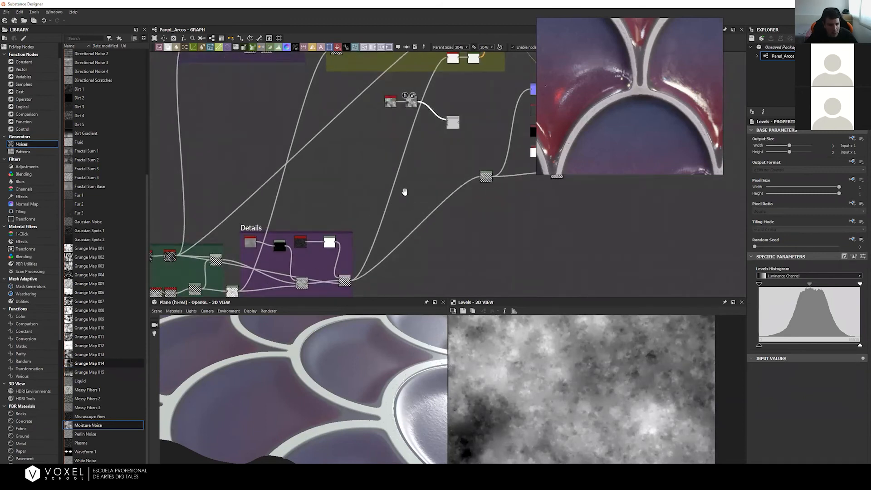
Step: Add a Fractal Sum Base noise to the graph below the Moisture Noise
{"action": "right_click_drag", "start_coordinate": [366, 176], "coordinate": [305, 145], "text": "alt"}
{"action": "key", "text": "space"}
{"action": "left_click_drag", "start_coordinate": [150, 187], "coordinate": [153, 75]}
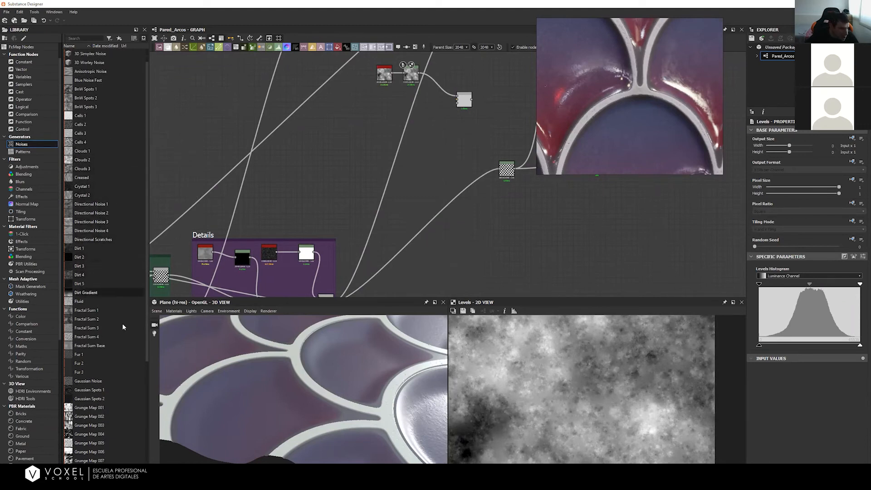
{"action": "left_click_drag", "start_coordinate": [95, 348], "coordinate": [400, 120]}
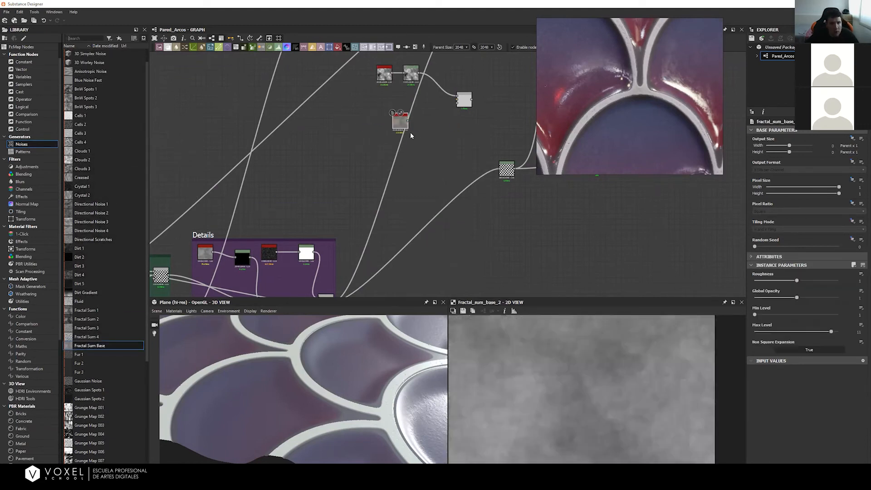
{"action": "key", "text": "space"}
{"action": "middle_click_drag", "start_coordinate": [385, 139], "coordinate": [321, 191]}
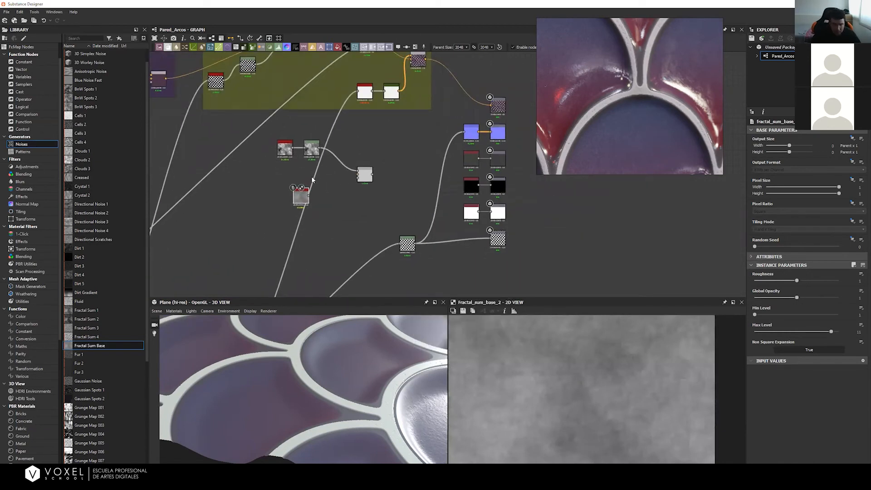
{"action": "key", "text": "Delete"}
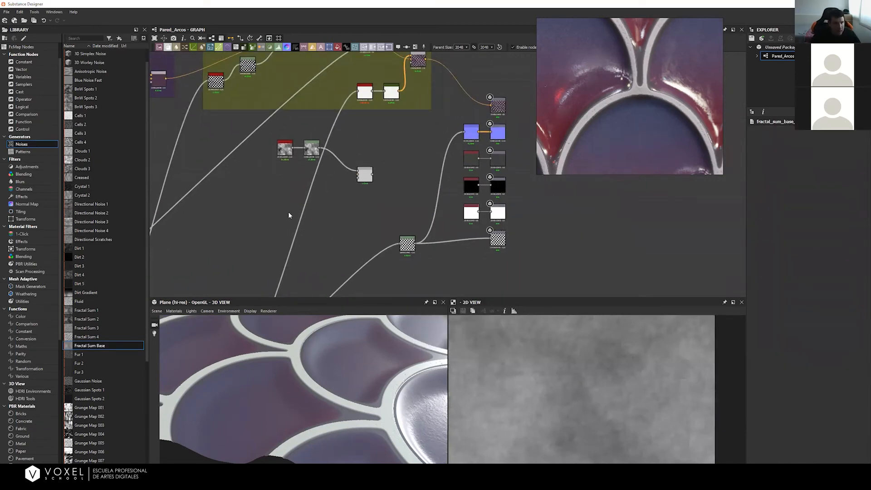
Step: Pass the Fractal Sum Base through a Levels node, connect it to the Blend's background and tidy the node positions
{"action": "key", "text": "space"}
{"action": "type", "text": "level"}
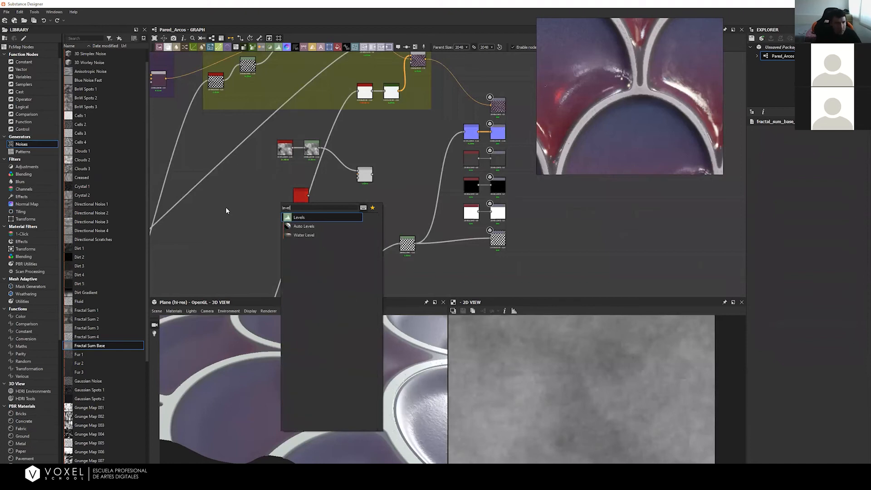
{"action": "key", "text": "Return"}
{"action": "left_click_drag", "start_coordinate": [280, 198], "coordinate": [344, 193]}
{"action": "scroll", "coordinate": [521, 150], "scroll_direction": "up", "scroll_amount": 1}
{"action": "scroll", "coordinate": [341, 199], "scroll_direction": "up", "scroll_amount": 3}
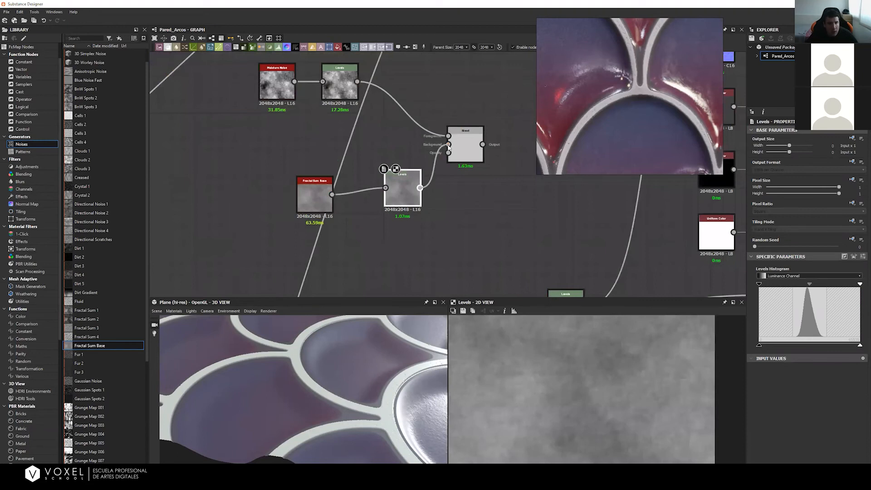
{"action": "scroll", "coordinate": [391, 187], "scroll_direction": "down", "scroll_amount": 4}
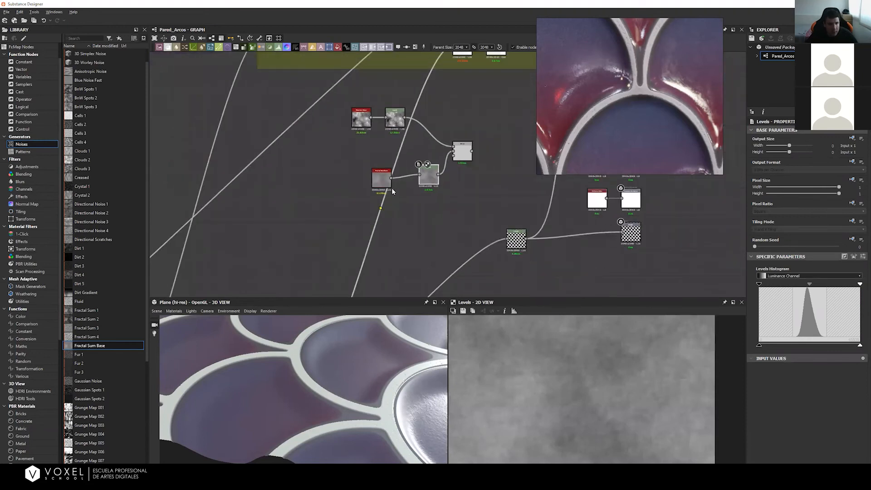
{"action": "left_click_drag", "start_coordinate": [420, 165], "coordinate": [427, 161]}
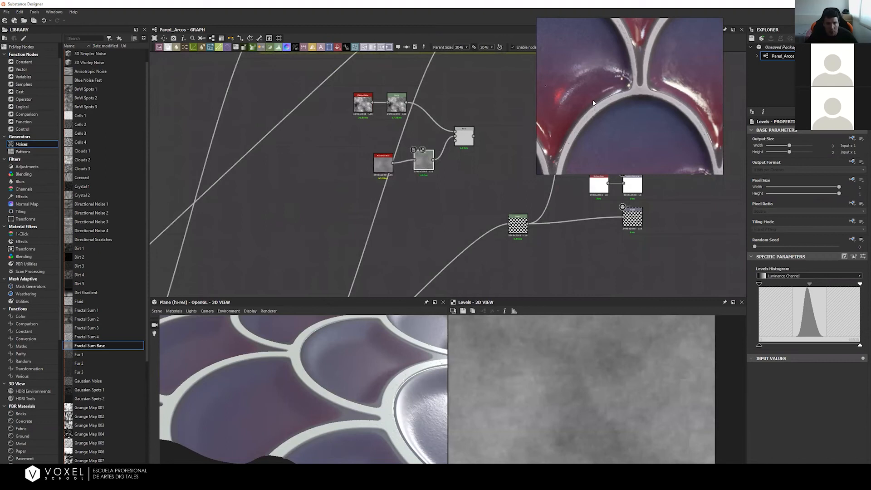
{"action": "left_click_drag", "start_coordinate": [393, 102], "coordinate": [397, 102]}
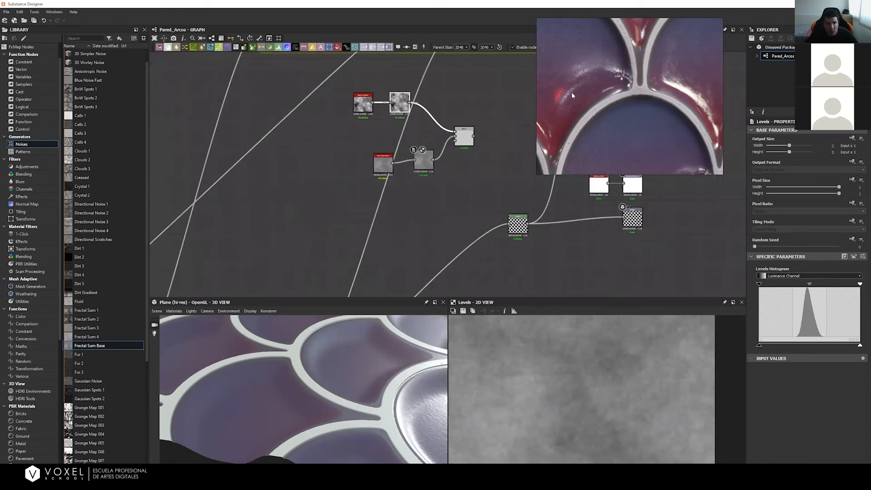
Step: Look back through the graph's Tiling and Details frames for the mask separating tiles from joints
{"action": "scroll", "coordinate": [313, 229], "scroll_direction": "down", "scroll_amount": 1}
{"action": "middle_click_drag", "start_coordinate": [313, 229], "coordinate": [357, 159]}
{"action": "middle_click_drag", "start_coordinate": [391, 194], "coordinate": [422, 159]}
{"action": "scroll", "coordinate": [300, 184], "scroll_direction": "up", "scroll_amount": 4}
{"action": "middle_click_drag", "start_coordinate": [300, 184], "coordinate": [338, 183]}
{"action": "scroll", "coordinate": [340, 183], "scroll_direction": "up", "scroll_amount": 1}
{"action": "scroll", "coordinate": [206, 245], "scroll_direction": "up", "scroll_amount": 1}
{"action": "middle_click_drag", "start_coordinate": [207, 245], "coordinate": [395, 159]}
{"action": "scroll", "coordinate": [395, 160], "scroll_direction": "down", "scroll_amount": 2}
{"action": "scroll", "coordinate": [200, 210], "scroll_direction": "down", "scroll_amount": 1}
{"action": "middle_click_drag", "start_coordinate": [241, 187], "coordinate": [252, 194]}
{"action": "scroll", "coordinate": [339, 131], "scroll_direction": "down", "scroll_amount": 2}
{"action": "middle_click_drag", "start_coordinate": [339, 130], "coordinate": [350, 131]}
{"action": "middle_click_drag", "start_coordinate": [256, 208], "coordinate": [274, 192]}
{"action": "scroll", "coordinate": [274, 192], "scroll_direction": "down", "scroll_amount": 1}
{"action": "middle_click_drag", "start_coordinate": [332, 152], "coordinate": [262, 213]}
{"action": "left_click_drag", "start_coordinate": [197, 229], "coordinate": [202, 232]}
{"action": "middle_click_drag", "start_coordinate": [450, 108], "coordinate": [303, 212]}
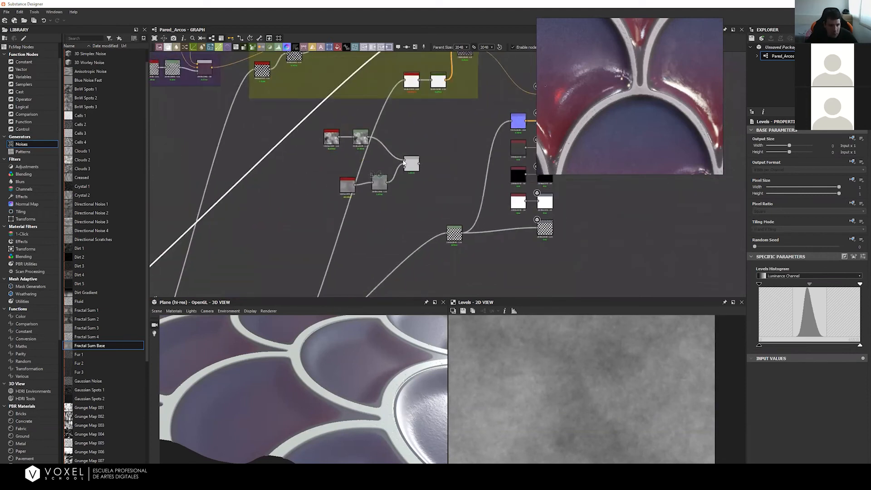
{"action": "left_click", "coordinate": [366, 140]}
{"action": "scroll", "coordinate": [345, 213], "scroll_direction": "up", "scroll_amount": 1}
{"action": "middle_click_drag", "start_coordinate": [273, 227], "coordinate": [374, 147]}
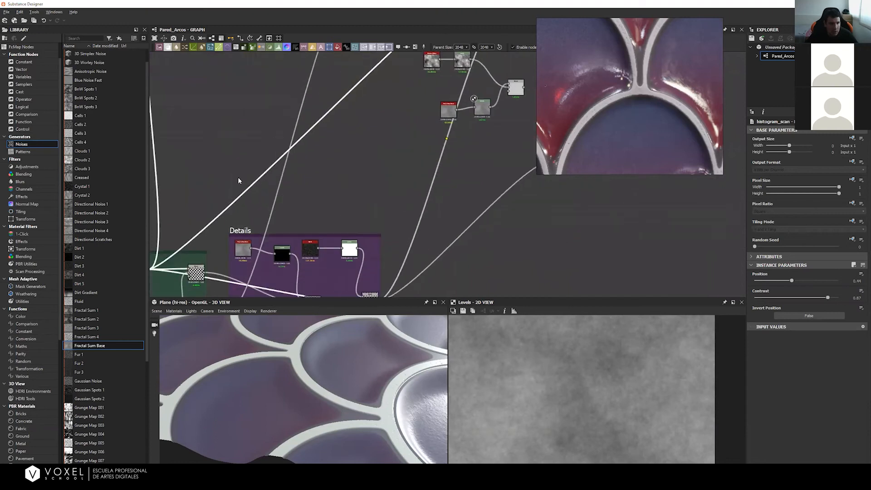
Step: Connect the Tiling frame's tile-and-joint mask to the Blend's opacity and examine the blended noises in the 2D view
{"action": "scroll", "coordinate": [177, 247], "scroll_direction": "down", "scroll_amount": 1}
{"action": "left_click", "coordinate": [176, 244]}
{"action": "left_click_drag", "start_coordinate": [176, 244], "coordinate": [475, 96]}
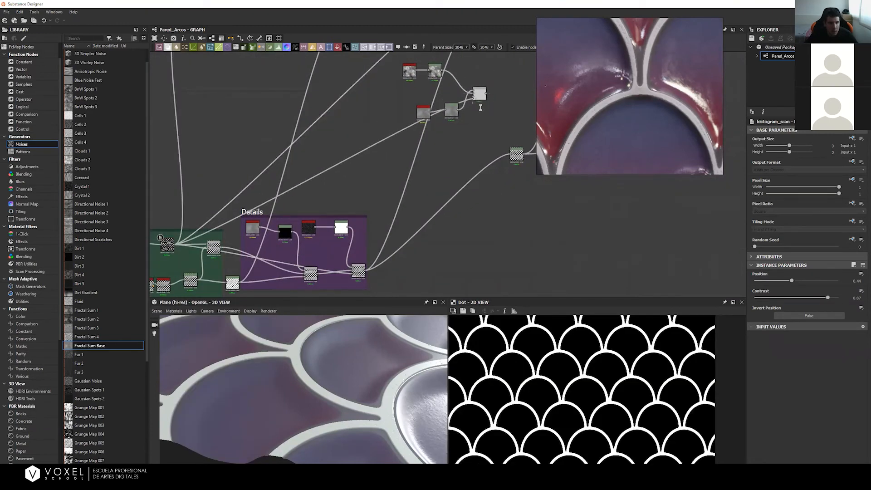
{"action": "key", "text": "ctrl+z"}
{"action": "left_click_drag", "start_coordinate": [156, 253], "coordinate": [168, 247]}
{"action": "double_click", "coordinate": [478, 93]}
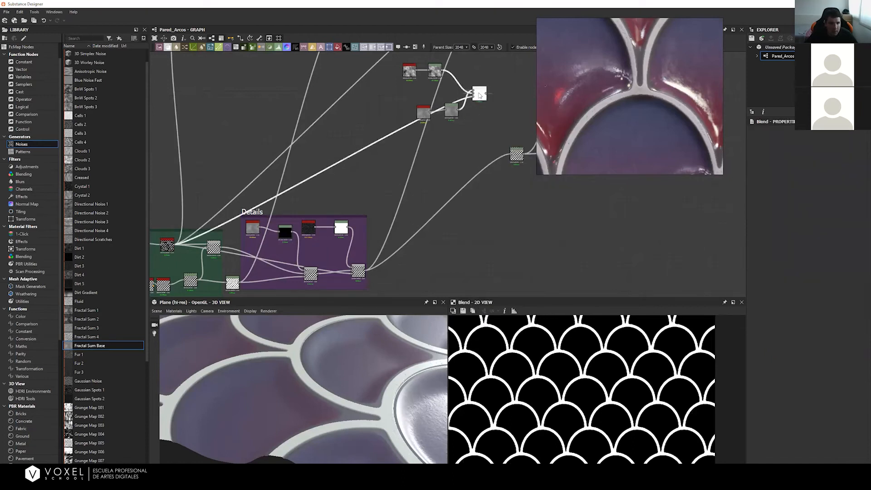
{"action": "scroll", "coordinate": [521, 367], "scroll_direction": "up", "scroll_amount": 5}
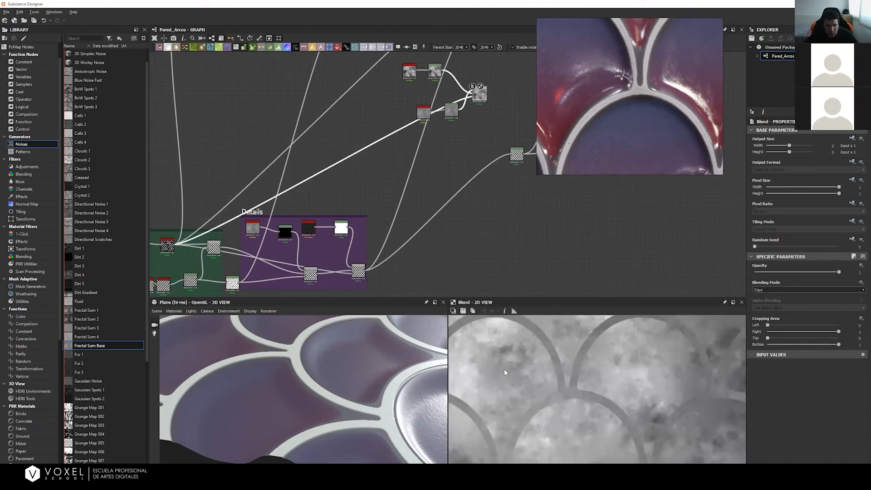
{"action": "scroll", "coordinate": [533, 352], "scroll_direction": "down", "scroll_amount": 2}
{"action": "middle_click_drag", "start_coordinate": [365, 164], "coordinate": [371, 165]}
{"action": "middle_click_drag", "start_coordinate": [426, 155], "coordinate": [406, 167]}
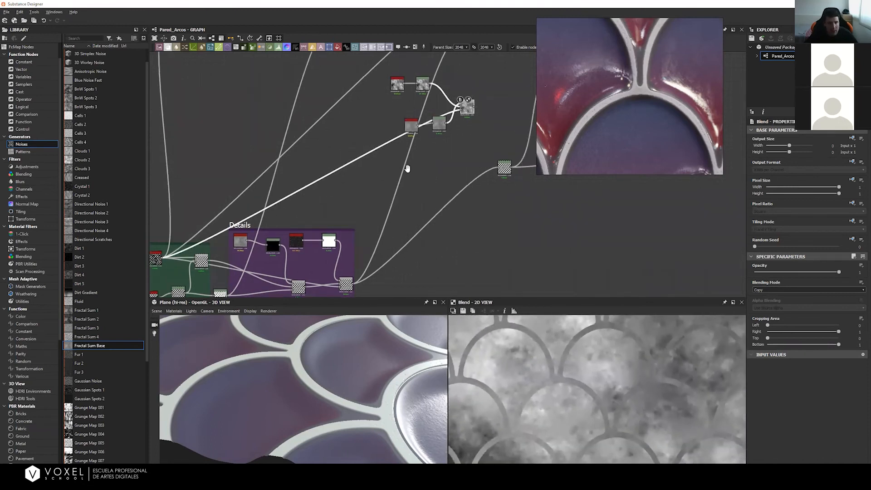
Step: Examine the roughness Blend node chain and the tiles' reflections in the 3D preview against the reference photo
{"action": "middle_click_drag", "start_coordinate": [453, 117], "coordinate": [408, 150]}
{"action": "middle_click_drag", "start_coordinate": [334, 159], "coordinate": [266, 191]}
{"action": "scroll", "coordinate": [297, 171], "scroll_direction": "up", "scroll_amount": 3}
{"action": "middle_click_drag", "start_coordinate": [550, 163], "coordinate": [453, 181]}
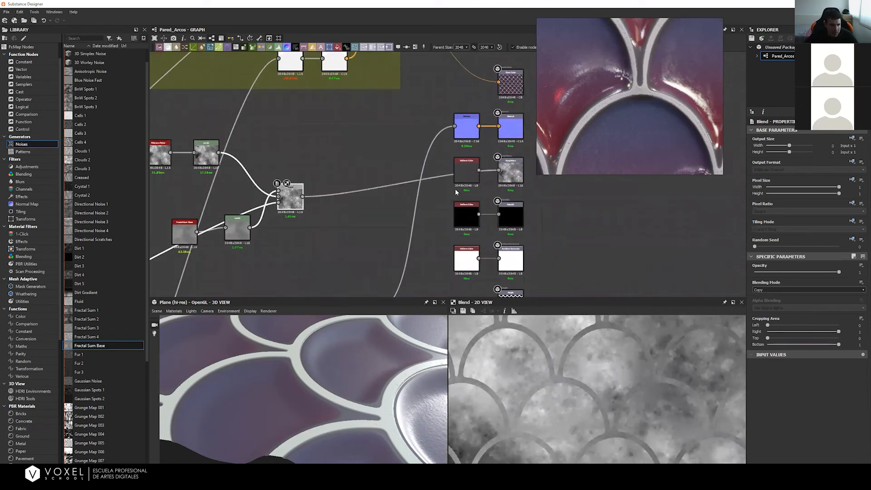
{"action": "left_click_drag", "start_coordinate": [354, 370], "coordinate": [343, 350]}
{"action": "middle_click_drag", "start_coordinate": [236, 256], "coordinate": [343, 257]}
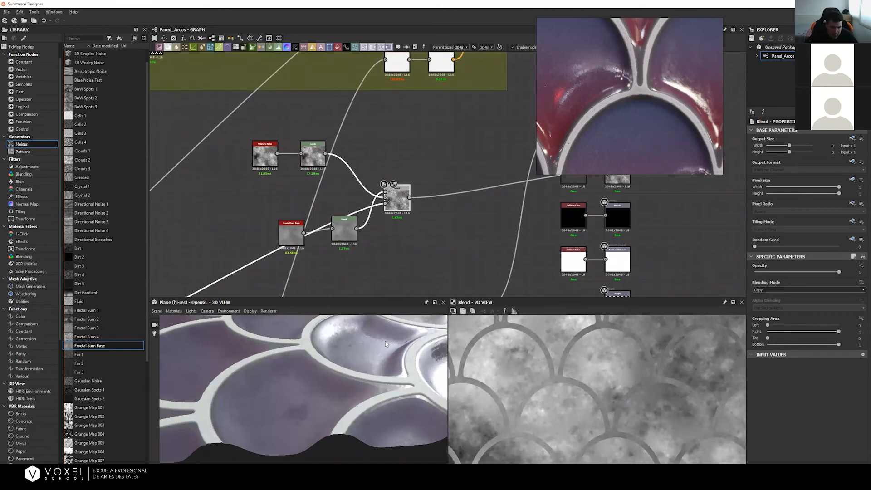
{"action": "left_click_drag", "start_coordinate": [385, 344], "coordinate": [341, 323]}
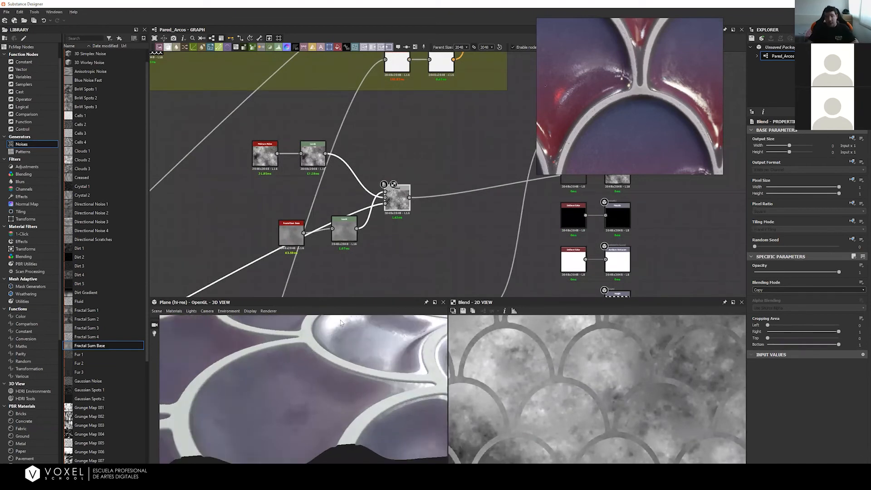
{"action": "mouse_move", "coordinate": [288, 235]}
{"action": "left_mouse_down"}
{"action": "mouse_move", "coordinate": [297, 227]}
{"action": "mouse_move", "coordinate": [292, 235]}
{"action": "left_mouse_up"}
{"action": "left_click_drag", "start_coordinate": [359, 374], "coordinate": [628, 146]}
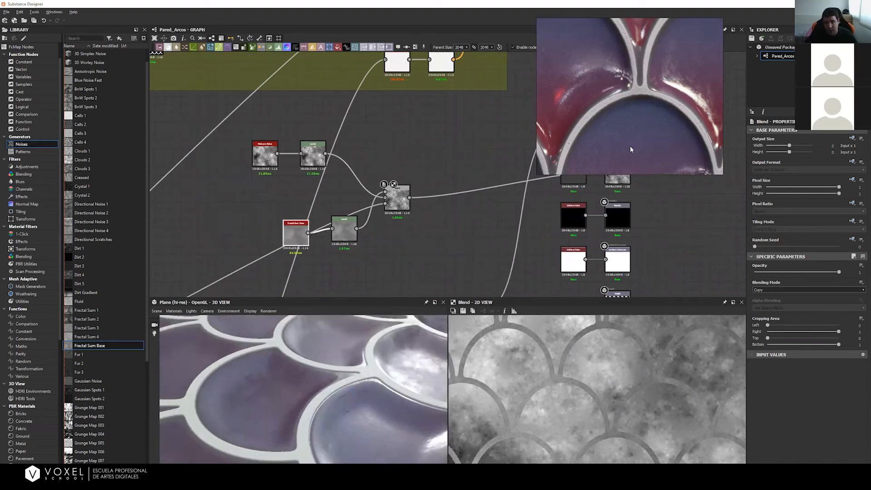
{"action": "middle_click_drag", "start_coordinate": [369, 238], "coordinate": [398, 255]}
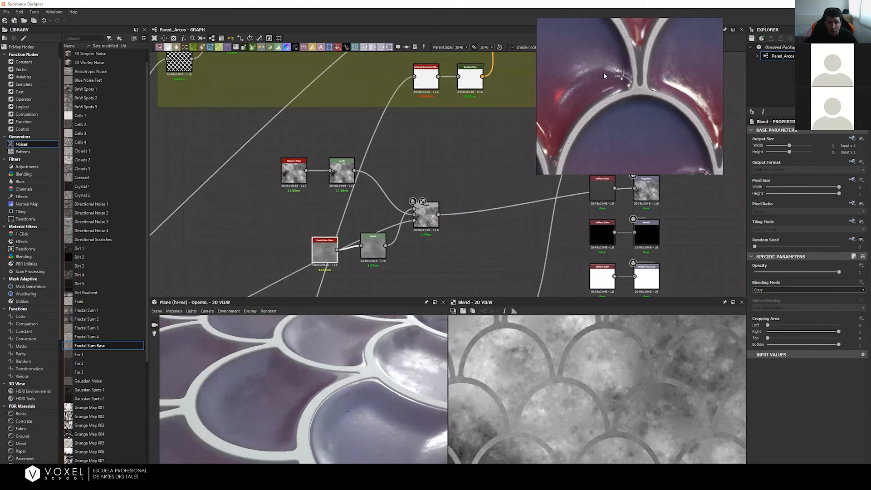
{"action": "left_click_drag", "start_coordinate": [314, 362], "coordinate": [327, 388]}
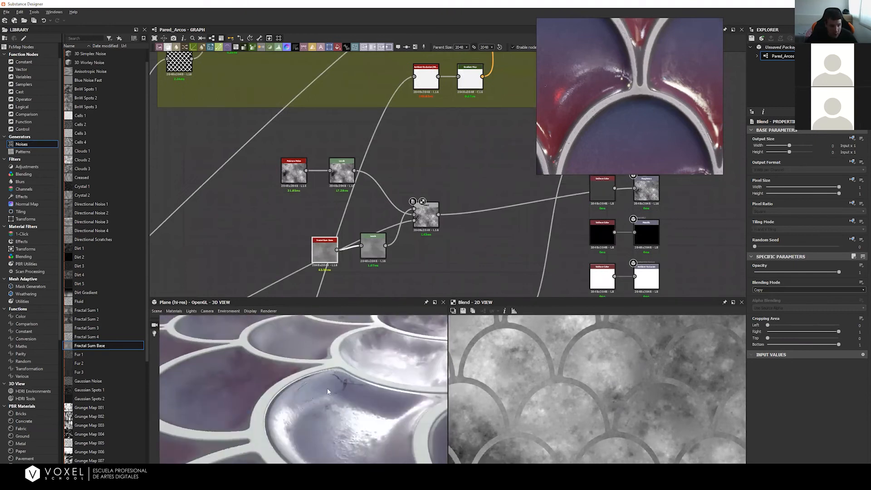
Step: Darken the Levels node after the upper noise by lowering its output white below mid-grey, slightly raising output black and narrowing the input range
{"action": "left_click_drag", "start_coordinate": [340, 178], "coordinate": [336, 178]}
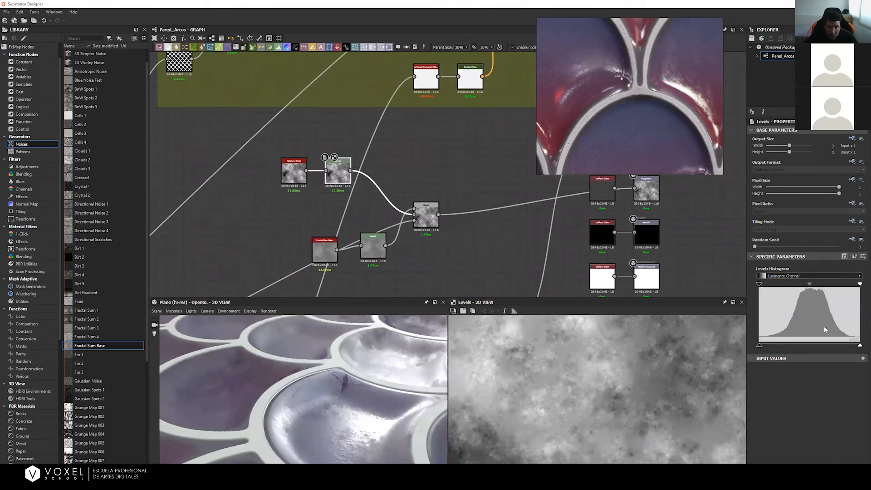
{"action": "left_click_drag", "start_coordinate": [786, 348], "coordinate": [767, 346]}
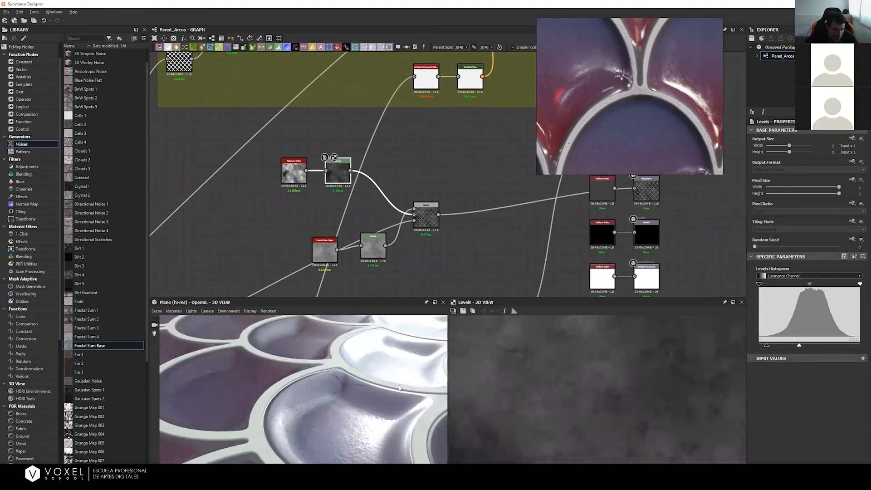
{"action": "left_click_drag", "start_coordinate": [810, 286], "coordinate": [773, 286]}
{"action": "mouse_move", "coordinate": [362, 353]}
{"action": "left_mouse_down"}
{"action": "mouse_move", "coordinate": [338, 369]}
{"action": "mouse_move", "coordinate": [360, 364]}
{"action": "left_mouse_up"}
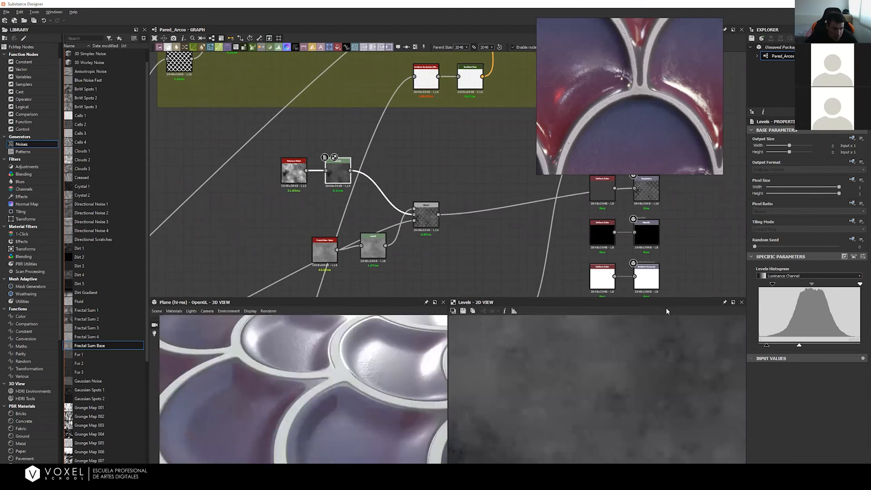
{"action": "left_click_drag", "start_coordinate": [859, 285], "coordinate": [847, 285]}
{"action": "left_click_drag", "start_coordinate": [348, 370], "coordinate": [252, 378]}
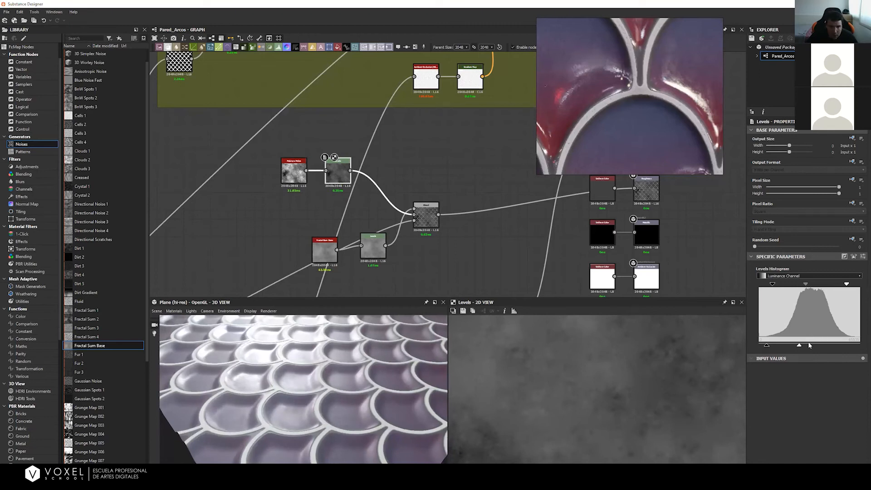
Step: Fine-tune the upper Levels node's midtone and output white, checking the tiles' gloss in the 3D preview
{"action": "mouse_move", "coordinate": [799, 347]}
{"action": "left_mouse_down"}
{"action": "mouse_move", "coordinate": [812, 347]}
{"action": "mouse_move", "coordinate": [802, 347]}
{"action": "left_mouse_up"}
{"action": "left_click_drag", "start_coordinate": [805, 285], "coordinate": [815, 285]}
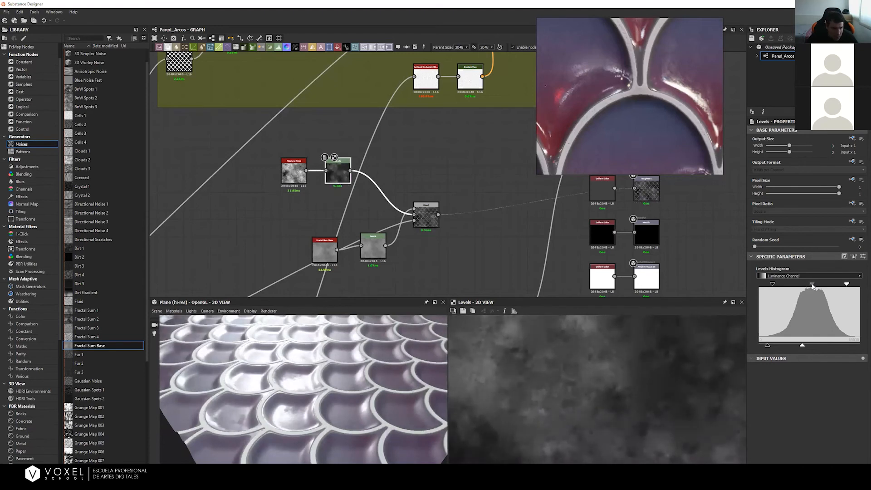
{"action": "mouse_move", "coordinate": [349, 370]}
{"action": "left_mouse_down"}
{"action": "mouse_move", "coordinate": [336, 353]}
{"action": "mouse_move", "coordinate": [320, 393]}
{"action": "mouse_move", "coordinate": [356, 383]}
{"action": "left_mouse_up"}
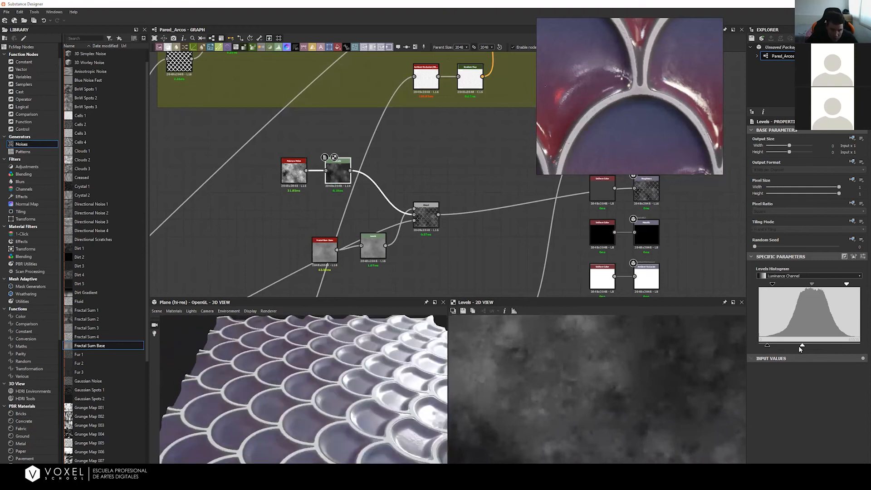
{"action": "left_click_drag", "start_coordinate": [799, 346], "coordinate": [797, 346]}
{"action": "left_click_drag", "start_coordinate": [340, 396], "coordinate": [420, 363]}
Step: Raise the output black of the Levels node after Fractal Sum Base to about a quarter of the range and shift its midtone slightly
{"action": "double_click", "coordinate": [373, 248]}
{"action": "scroll", "coordinate": [425, 364], "scroll_direction": "up", "scroll_amount": 4}
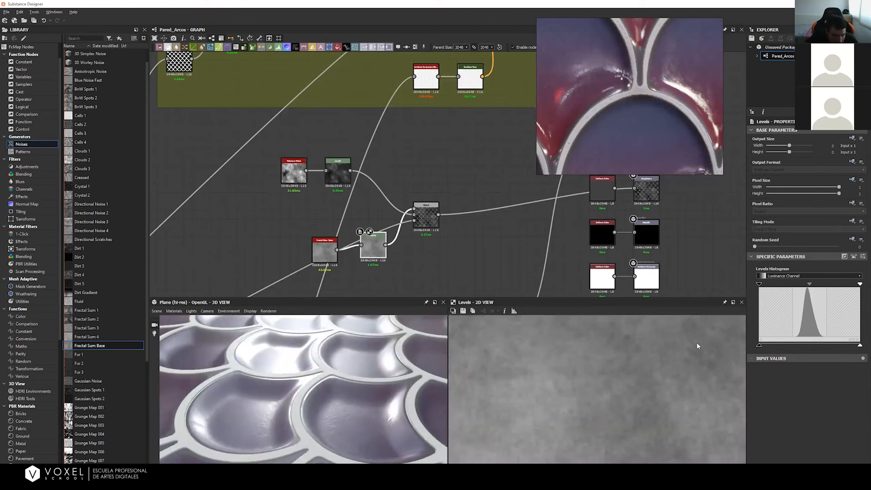
{"action": "scroll", "coordinate": [297, 362], "scroll_direction": "up", "scroll_amount": 3}
{"action": "left_click_drag", "start_coordinate": [272, 381], "coordinate": [372, 385]}
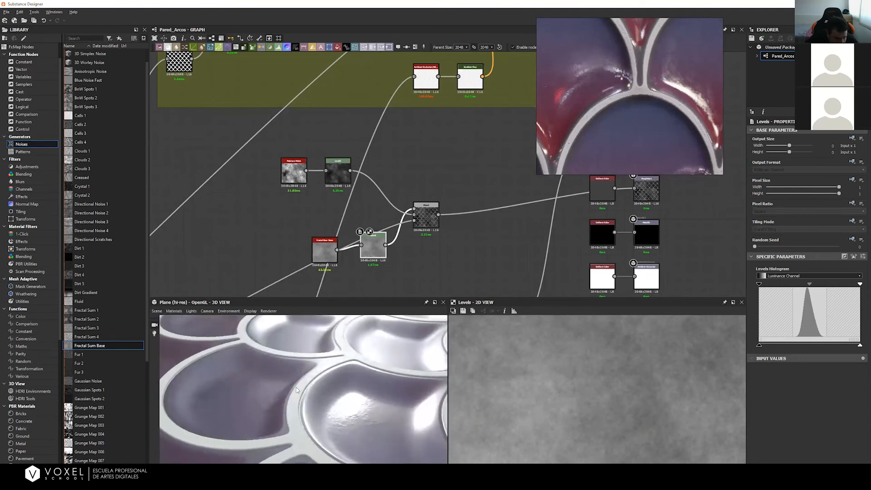
{"action": "left_click_drag", "start_coordinate": [760, 345], "coordinate": [783, 344]}
{"action": "mouse_move", "coordinate": [810, 284]}
{"action": "left_mouse_down"}
{"action": "mouse_move", "coordinate": [829, 288]}
{"action": "mouse_move", "coordinate": [820, 285]}
{"action": "left_mouse_up"}
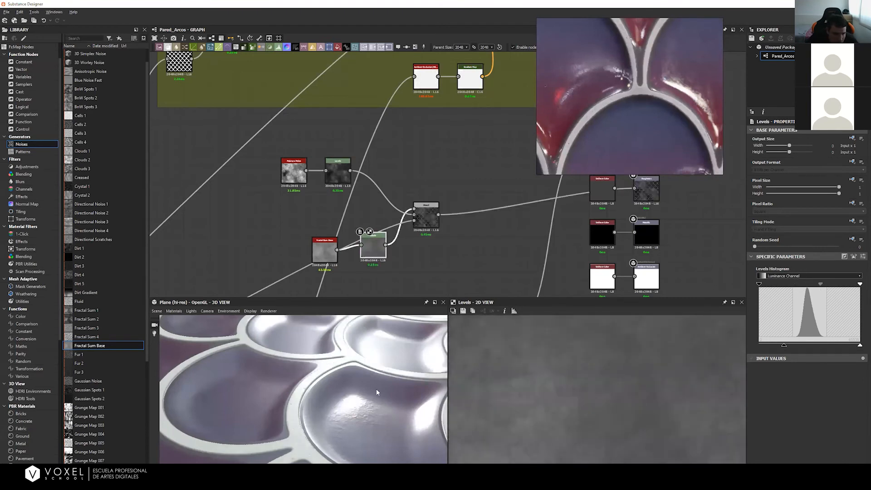
{"action": "left_click_drag", "start_coordinate": [816, 287], "coordinate": [815, 286]}
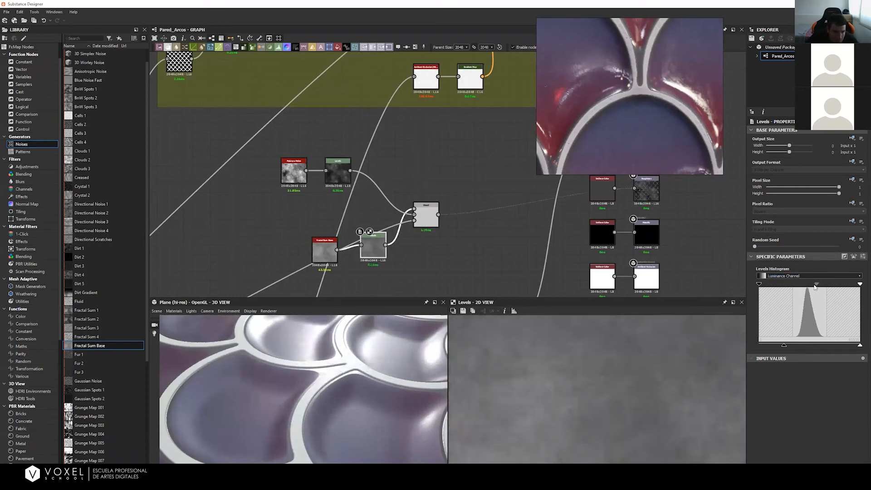
Step: Inspect the tiles' colour and reflections in the 3D preview from above and close up
{"action": "left_click_drag", "start_coordinate": [346, 374], "coordinate": [231, 391]}
{"action": "right_click_drag", "start_coordinate": [231, 391], "coordinate": [434, 282]}
{"action": "left_click_drag", "start_coordinate": [275, 386], "coordinate": [259, 393]}
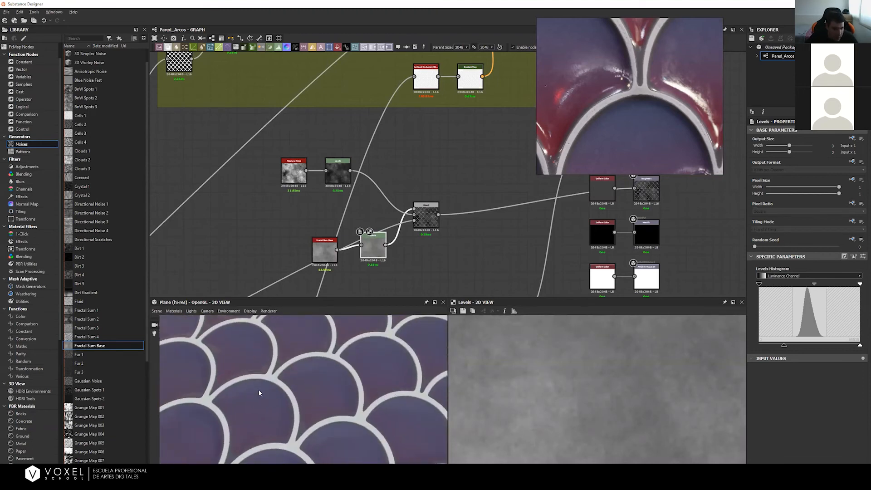
{"action": "left_click_drag", "start_coordinate": [280, 425], "coordinate": [311, 376]}
{"action": "right_click_drag", "start_coordinate": [312, 377], "coordinate": [317, 363]}
{"action": "right_click_drag", "start_coordinate": [282, 406], "coordinate": [304, 365]}
{"action": "mouse_move", "coordinate": [304, 364]}
{"action": "left_mouse_down"}
{"action": "mouse_move", "coordinate": [295, 367]}
{"action": "mouse_move", "coordinate": [301, 379]}
{"action": "mouse_move", "coordinate": [282, 370]}
{"action": "mouse_move", "coordinate": [306, 382]}
{"action": "mouse_move", "coordinate": [303, 389]}
{"action": "mouse_move", "coordinate": [305, 377]}
{"action": "mouse_move", "coordinate": [275, 357]}
{"action": "mouse_move", "coordinate": [316, 380]}
{"action": "mouse_move", "coordinate": [303, 369]}
{"action": "left_mouse_up"}
{"action": "scroll", "coordinate": [301, 386], "scroll_direction": "down", "scroll_amount": 4}
{"action": "scroll", "coordinate": [305, 381], "scroll_direction": "up", "scroll_amount": 3}
Step: Preview the red Uniform Color in the GradientColor frame and examine the colour gradient across the tiles in 3D
{"action": "middle_click_drag", "start_coordinate": [328, 245], "coordinate": [320, 268]}
{"action": "middle_click_drag", "start_coordinate": [304, 89], "coordinate": [305, 192]}
{"action": "middle_click_drag", "start_coordinate": [265, 136], "coordinate": [280, 224]}
{"action": "middle_click_drag", "start_coordinate": [284, 173], "coordinate": [441, 149]}
{"action": "middle_click_drag", "start_coordinate": [271, 171], "coordinate": [405, 163]}
{"action": "middle_click_drag", "start_coordinate": [309, 175], "coordinate": [322, 171]}
{"action": "left_click", "coordinate": [321, 171]}
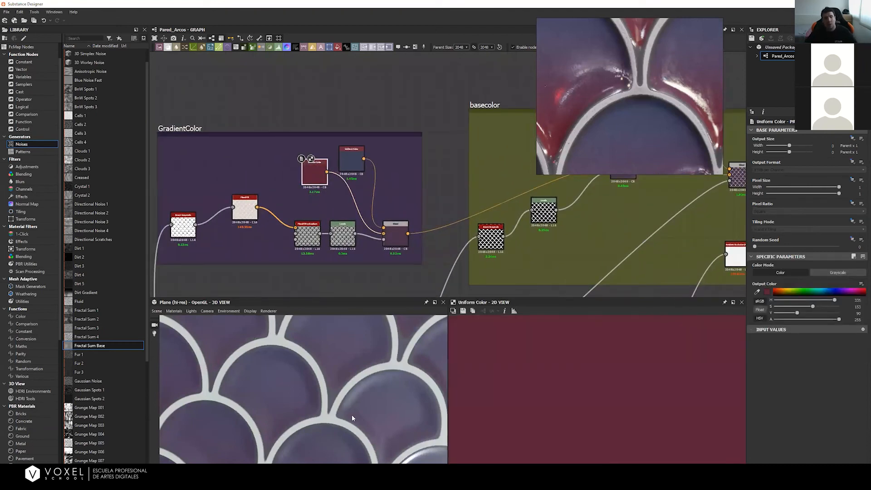
{"action": "scroll", "coordinate": [372, 375], "scroll_direction": "down", "scroll_amount": 4}
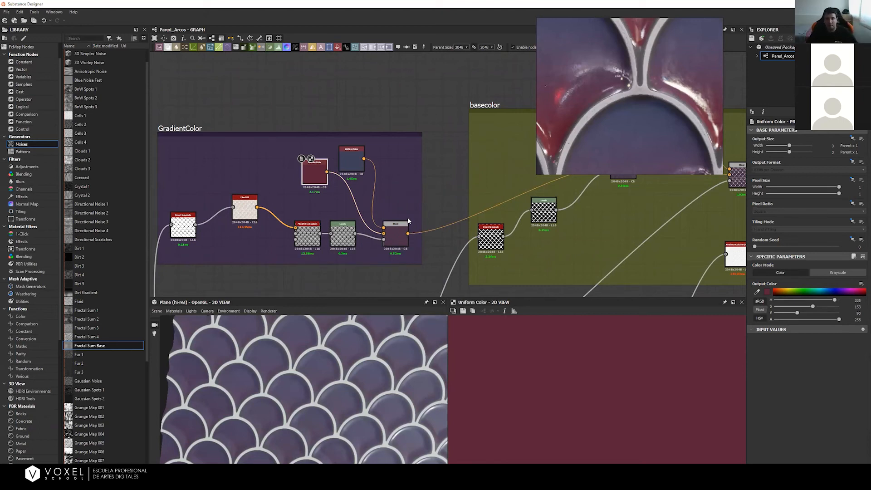
{"action": "left_click_drag", "start_coordinate": [307, 359], "coordinate": [347, 357]}
{"action": "middle_click_drag", "start_coordinate": [347, 356], "coordinate": [249, 349]}
{"action": "left_click_drag", "start_coordinate": [249, 349], "coordinate": [352, 365]}
{"action": "left_click_drag", "start_coordinate": [297, 382], "coordinate": [337, 369]}
{"action": "middle_click_drag", "start_coordinate": [397, 205], "coordinate": [347, 163]}
Step: Group the noise, Levels and Blend nodes that feed the roughness output in a frame titled "Roughness"
{"action": "scroll", "coordinate": [331, 222], "scroll_direction": "down", "scroll_amount": 5}
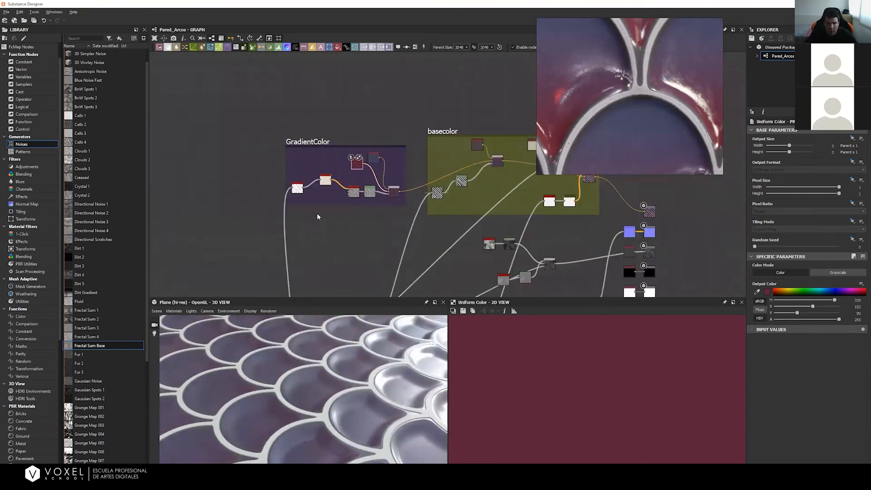
{"action": "scroll", "coordinate": [386, 192], "scroll_direction": "up", "scroll_amount": 2}
{"action": "left_click_drag", "start_coordinate": [385, 192], "coordinate": [476, 246]}
{"action": "left_click", "coordinate": [414, 47]}
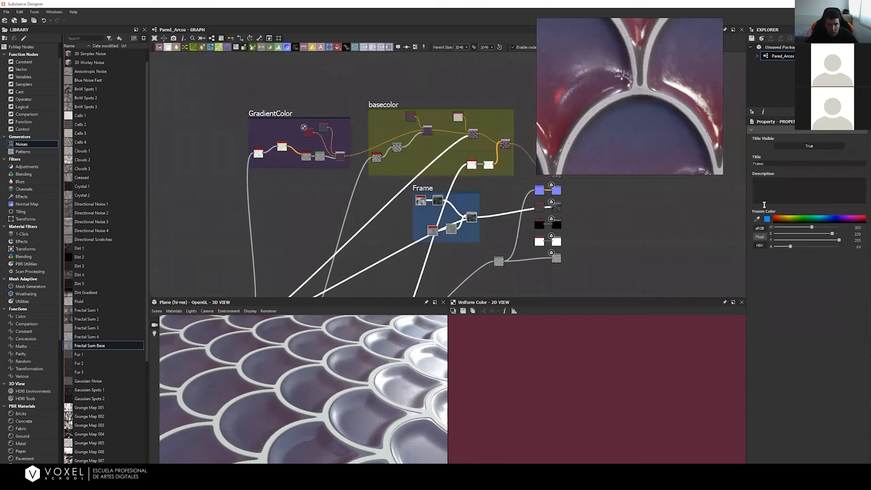
{"action": "type", "text": "Roughness"}
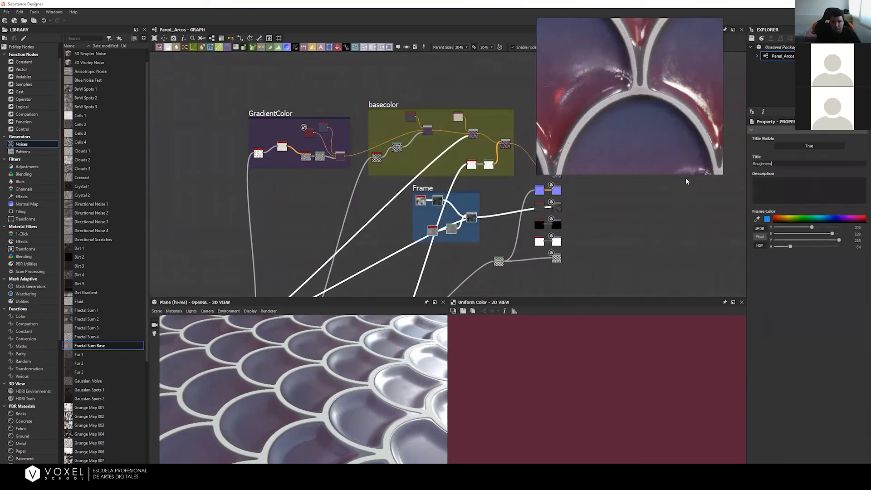
{"action": "key", "text": "Return"}
Step: Add an Ambient Occlusion (HBAO) node below the outputs and connect it to the Ambient Occlusion output
{"action": "middle_click_drag", "start_coordinate": [626, 166], "coordinate": [570, 147]}
{"action": "scroll", "coordinate": [509, 199], "scroll_direction": "up", "scroll_amount": 2}
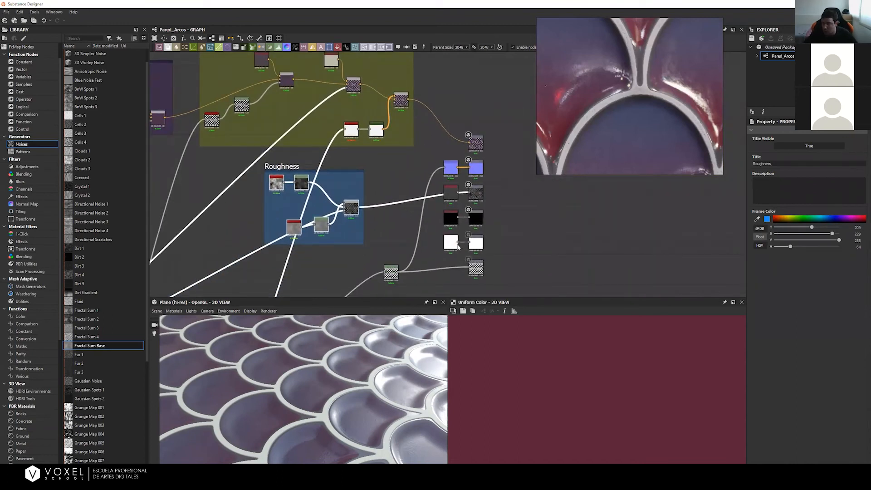
{"action": "middle_click_drag", "start_coordinate": [426, 224], "coordinate": [439, 201]}
{"action": "middle_click_drag", "start_coordinate": [362, 226], "coordinate": [423, 97]}
{"action": "middle_click_drag", "start_coordinate": [404, 166], "coordinate": [332, 225]}
{"action": "scroll", "coordinate": [332, 224], "scroll_direction": "down", "scroll_amount": 1}
{"action": "middle_click_drag", "start_coordinate": [345, 51], "coordinate": [345, 70]}
{"action": "left_click_drag", "start_coordinate": [360, 71], "coordinate": [402, 262]}
{"action": "type", "text": "uniform"}
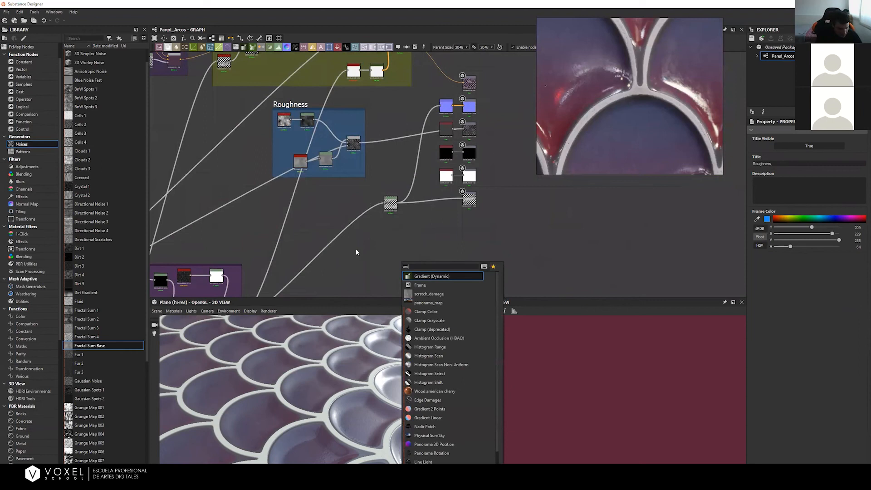
{"action": "key", "text": "Return"}
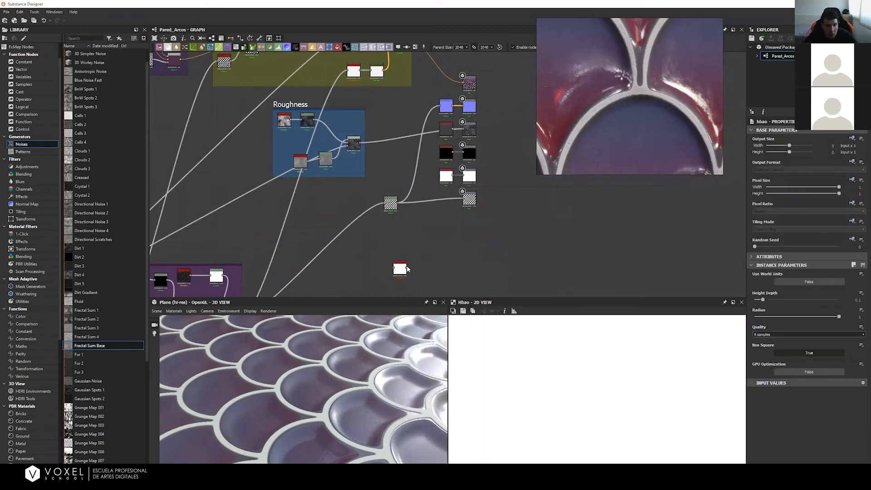
{"action": "left_click_drag", "start_coordinate": [406, 267], "coordinate": [467, 176]}
Step: Feed the final Details height blend into the HBAO node and delete the white Uniform Color beside the Ambient Occlusion output
{"action": "left_click", "coordinate": [435, 303]}
{"action": "middle_click_drag", "start_coordinate": [499, 227], "coordinate": [538, 167]}
{"action": "left_click_drag", "start_coordinate": [278, 261], "coordinate": [434, 209]}
{"action": "double_click", "coordinate": [440, 211]}
{"action": "middle_click_drag", "start_coordinate": [475, 181], "coordinate": [370, 260]}
{"action": "left_click", "coordinate": [379, 195]}
{"action": "key", "text": "Delete"}
{"action": "double_click", "coordinate": [401, 195]}
Step: Reset the workspace windows to the default layout
{"action": "left_click_drag", "start_coordinate": [225, 305], "coordinate": [562, 450]}
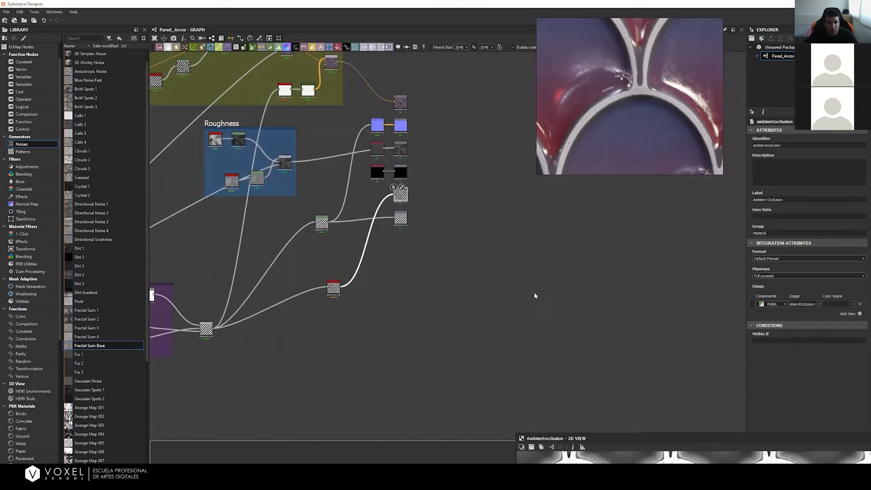
{"action": "left_click", "coordinate": [55, 12]}
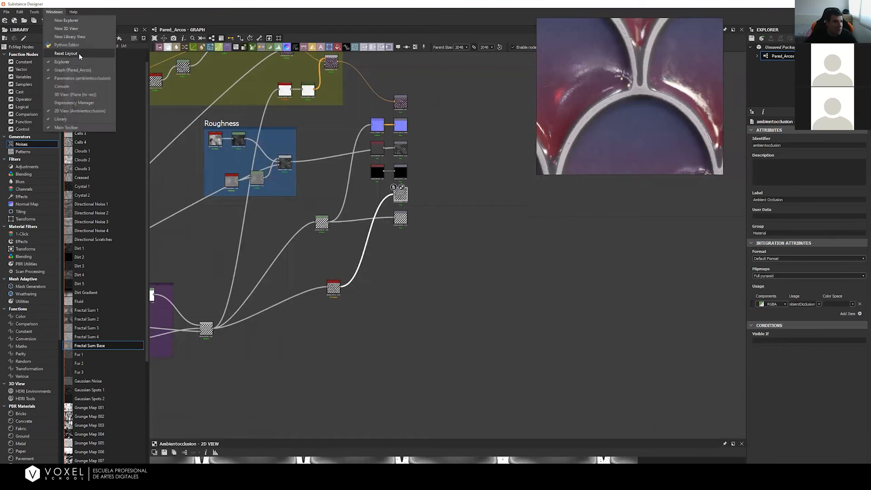
{"action": "left_click", "coordinate": [63, 58]}
{"action": "left_click", "coordinate": [417, 252]}
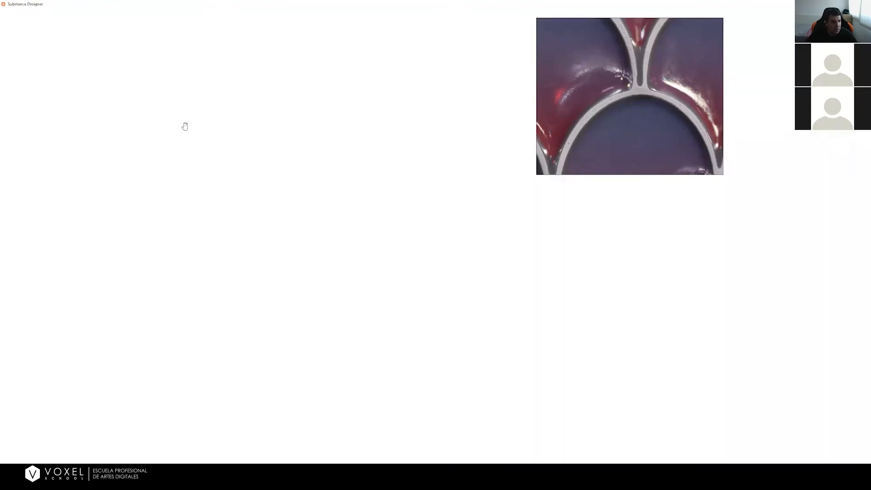
{"action": "left_click", "coordinate": [410, 224]}
Step: Show the graph outputs in the 3D view on the Plane (hi-res) mesh
{"action": "middle_click_drag", "start_coordinate": [410, 224], "coordinate": [444, 182]}
{"action": "scroll", "coordinate": [435, 169], "scroll_direction": "down", "scroll_amount": 1}
{"action": "middle_click_drag", "start_coordinate": [444, 114], "coordinate": [415, 124]}
{"action": "right_click", "coordinate": [414, 125]}
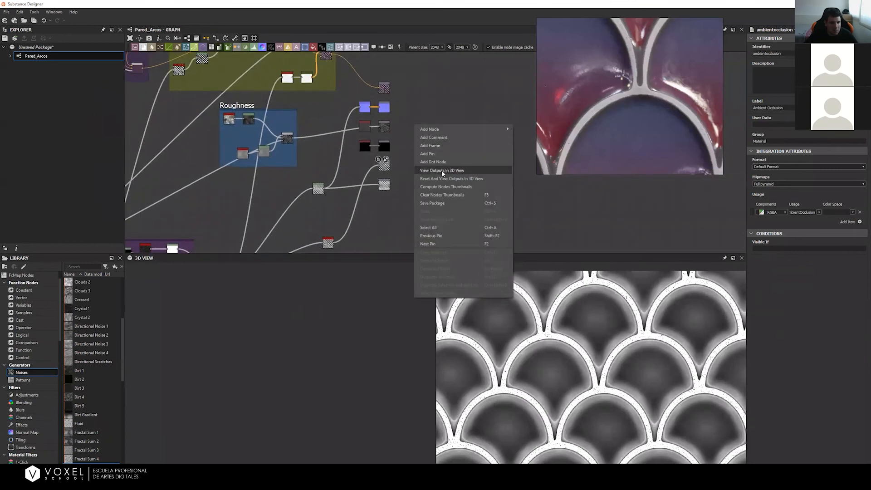
{"action": "left_click", "coordinate": [442, 171]}
{"action": "left_click_drag", "start_coordinate": [330, 351], "coordinate": [281, 317]}
{"action": "left_click_drag", "start_coordinate": [165, 258], "coordinate": [130, 269]}
{"action": "left_click", "coordinate": [132, 267]}
{"action": "left_click", "coordinate": [160, 326]}
Step: Set the default 3D material's height scale to 2 and its tessellation factor to 16
{"action": "left_click_drag", "start_coordinate": [284, 363], "coordinate": [152, 274]}
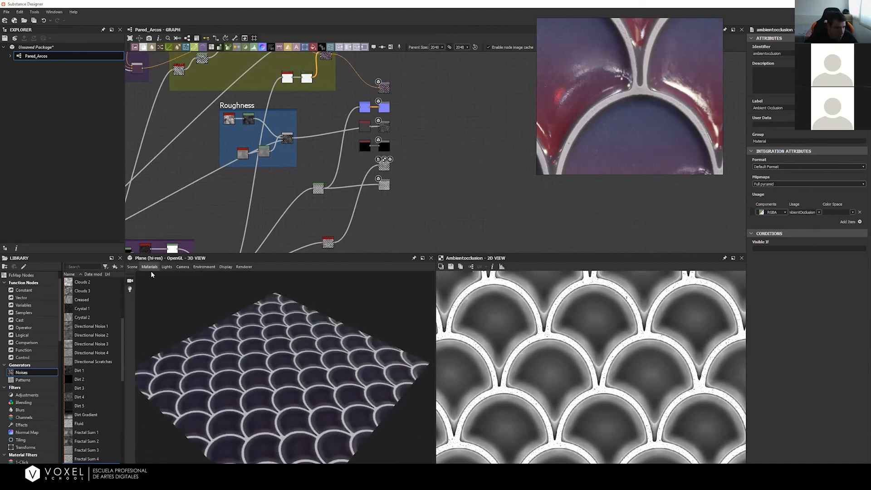
{"action": "mouse_move", "coordinate": [171, 275]}
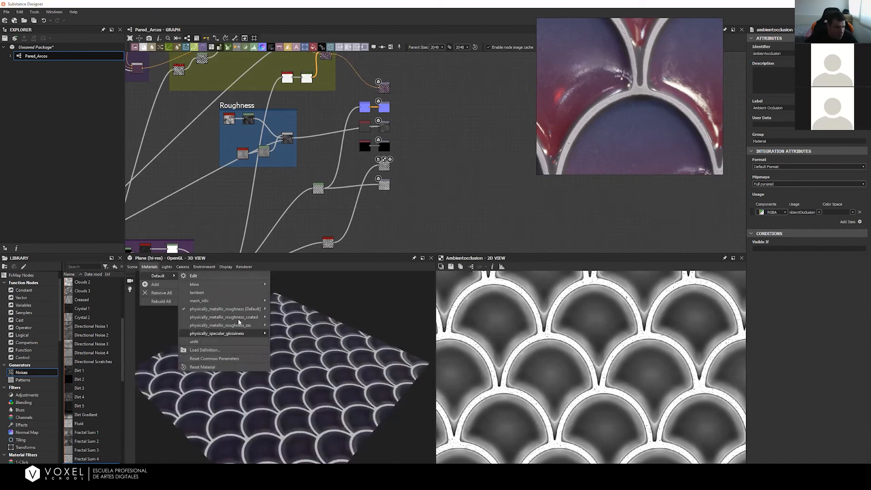
{"action": "mouse_move", "coordinate": [244, 309]}
{"action": "left_click", "coordinate": [287, 317]}
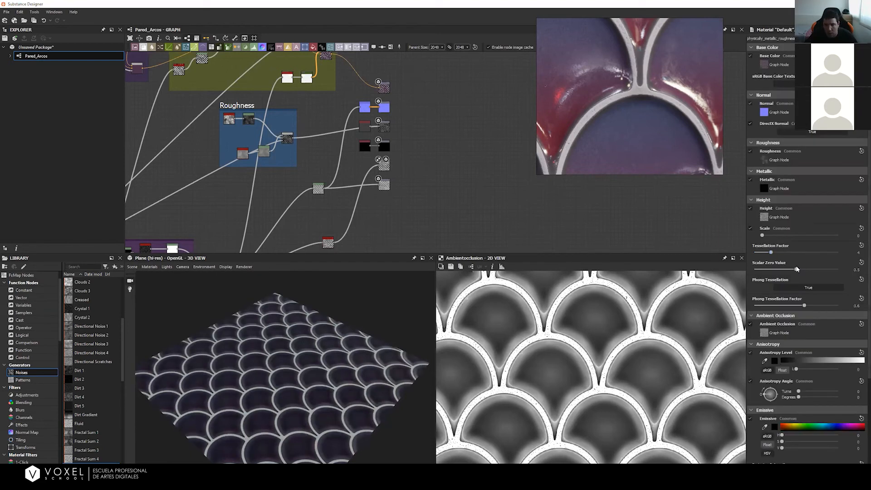
{"action": "double_click", "coordinate": [857, 235]}
{"action": "type", "text": "2"}
{"action": "key", "text": "Return"}
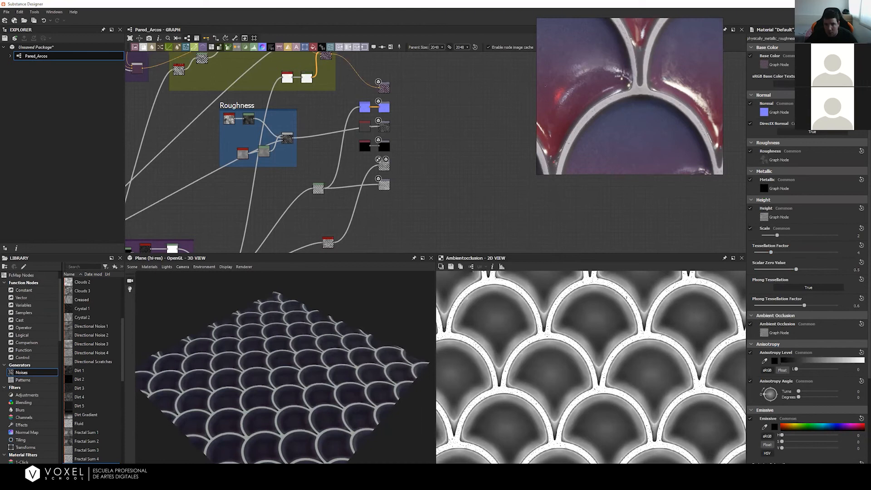
{"action": "left_click_drag", "start_coordinate": [781, 255], "coordinate": [839, 252]}
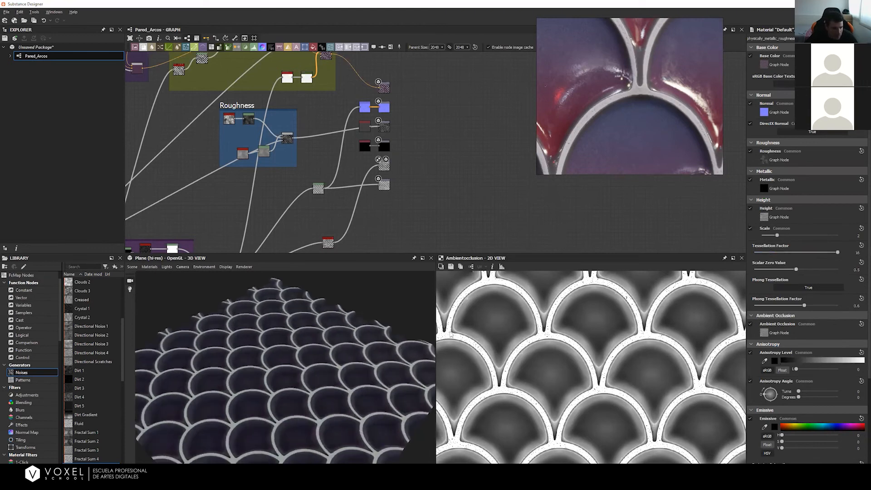
{"action": "scroll", "coordinate": [274, 314], "scroll_direction": "up", "scroll_amount": 2}
{"action": "left_click_drag", "start_coordinate": [275, 314], "coordinate": [376, 337]}
{"action": "scroll", "coordinate": [376, 337], "scroll_direction": "up", "scroll_amount": 6}
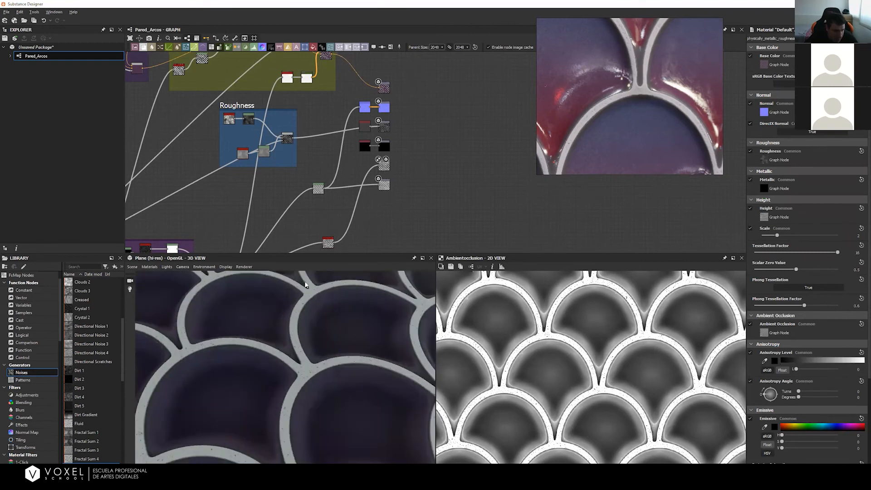
Step: Delete the HBAO node that feeds the Ambient Occlusion output
{"action": "key", "text": "space"}
{"action": "left_click", "coordinate": [367, 172]}
{"action": "left_click", "coordinate": [329, 242]}
{"action": "key", "text": "Delete"}
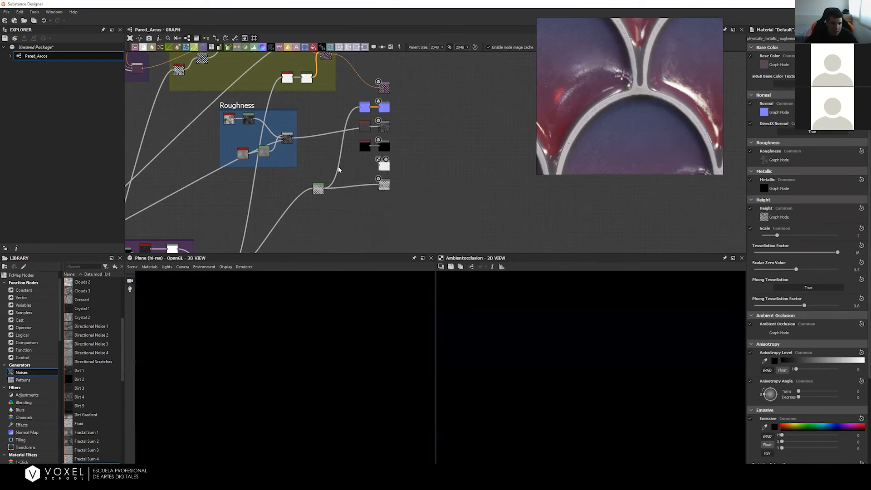
{"action": "middle_click_drag", "start_coordinate": [367, 155], "coordinate": [357, 180]}
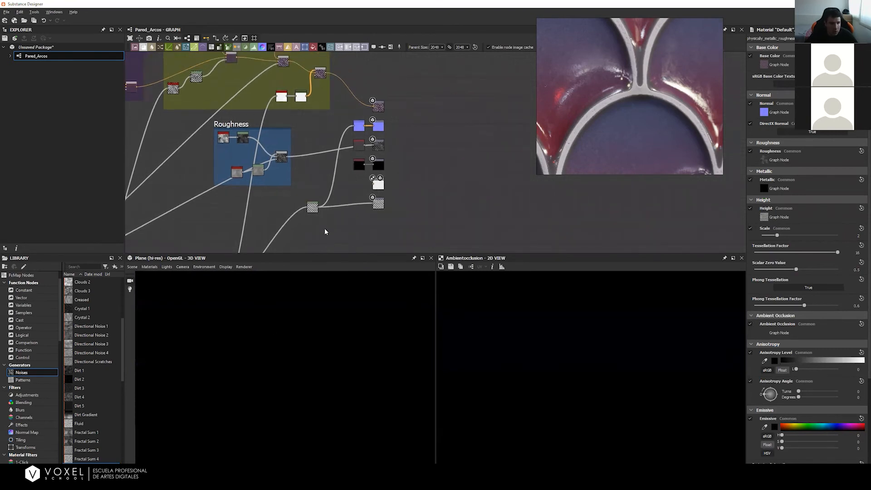
{"action": "right_click", "coordinate": [407, 153]}
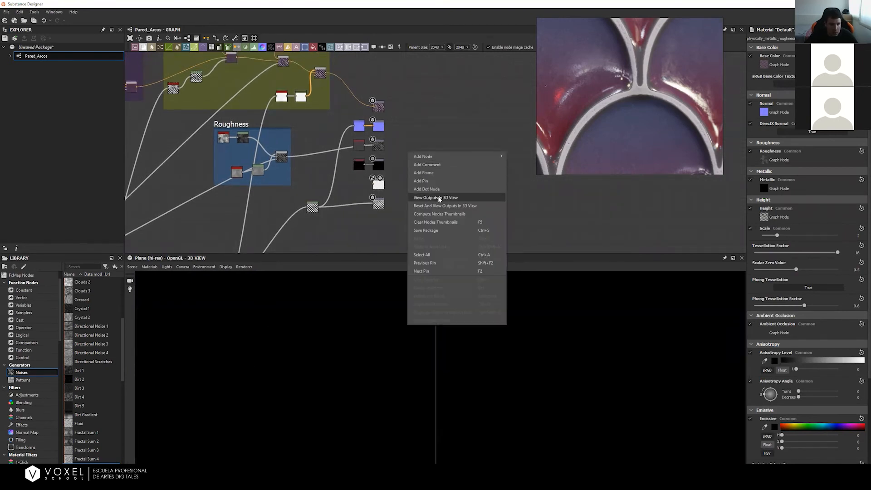
{"action": "key", "text": "Escape"}
Step: Add a grayscale Uniform Color node set to white (255) feeding the Ambient Occlusion output
{"action": "key", "text": "space"}
{"action": "type", "text": "unif"}
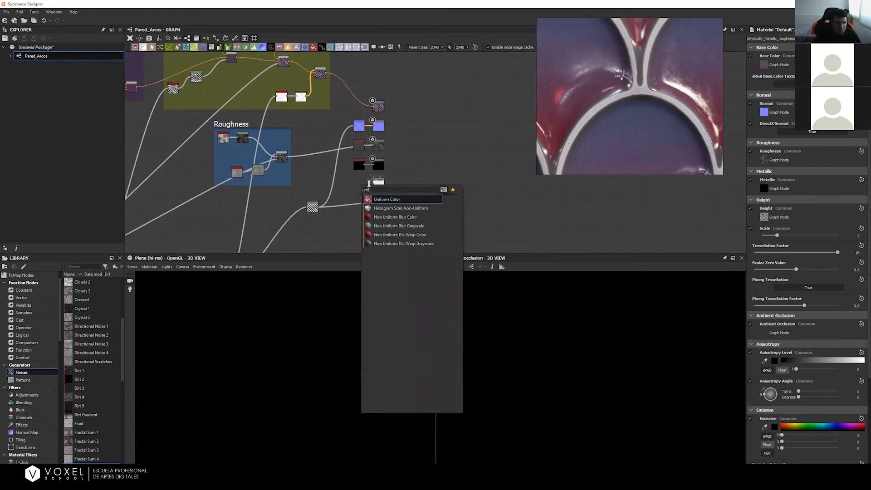
{"action": "key", "text": "Return"}
{"action": "mouse_move", "coordinate": [368, 183]}
{"action": "left_mouse_down"}
{"action": "mouse_move", "coordinate": [376, 185]}
{"action": "mouse_move", "coordinate": [357, 185]}
{"action": "left_mouse_up"}
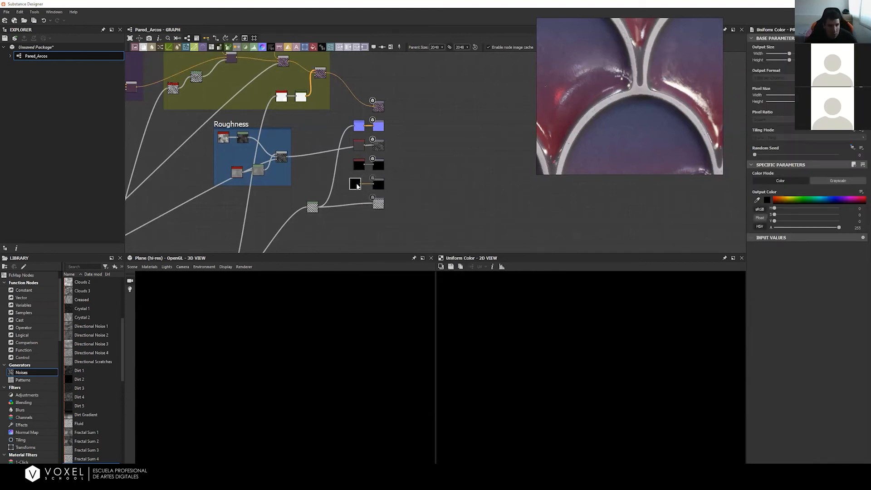
{"action": "left_click", "coordinate": [830, 181]}
{"action": "left_click_drag", "start_coordinate": [798, 210], "coordinate": [841, 209]}
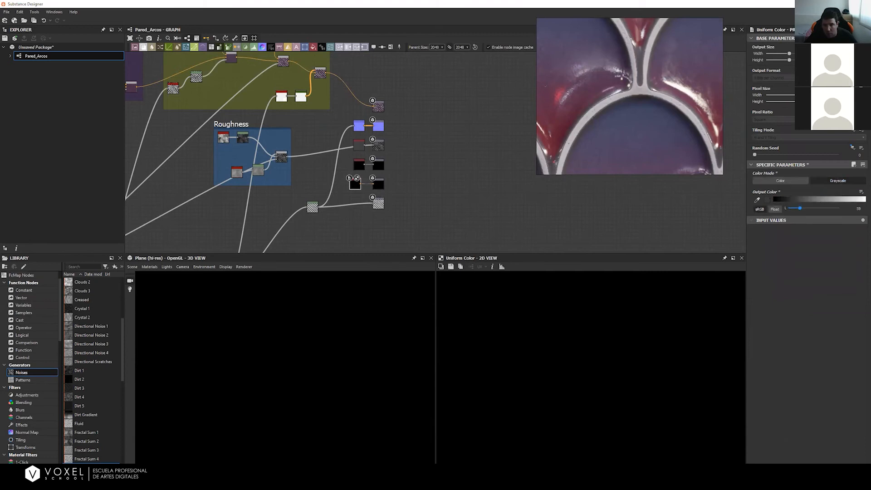
{"action": "left_click_drag", "start_coordinate": [308, 354], "coordinate": [277, 333]}
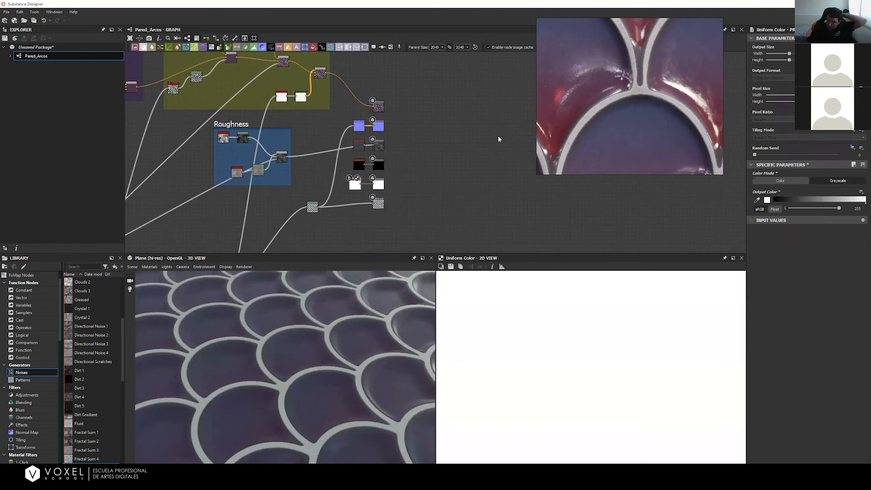
{"action": "left_click", "coordinate": [470, 183]}
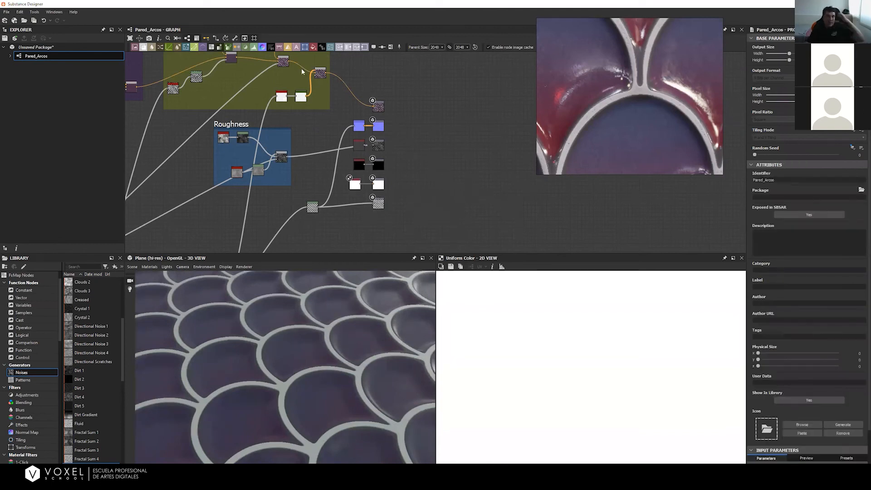
Step: Move the Init_Shape, Tiling and Details node groups together upward in the graph, closer to the Roughness frame
{"action": "middle_click_drag", "start_coordinate": [353, 181], "coordinate": [380, 177]}
{"action": "scroll", "coordinate": [415, 176], "scroll_direction": "down", "scroll_amount": 1}
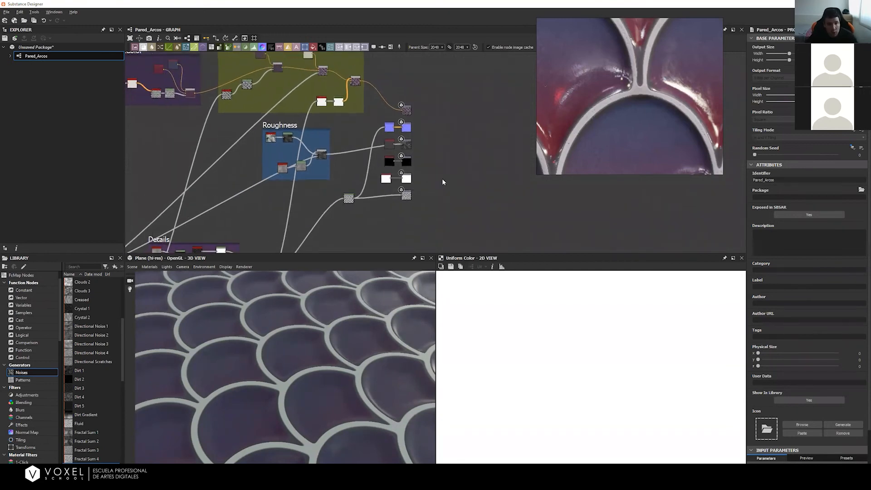
{"action": "scroll", "coordinate": [386, 118], "scroll_direction": "down", "scroll_amount": 2}
{"action": "middle_click_drag", "start_coordinate": [157, 185], "coordinate": [227, 179]}
{"action": "scroll", "coordinate": [148, 188], "scroll_direction": "down", "scroll_amount": 1}
{"action": "left_click_drag", "start_coordinate": [130, 180], "coordinate": [369, 242]}
{"action": "left_click_drag", "start_coordinate": [322, 196], "coordinate": [339, 162]}
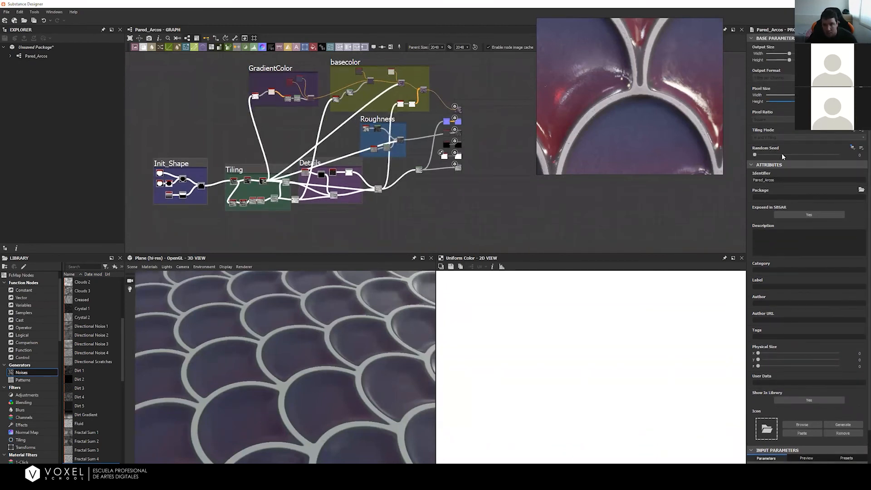
Step: Dock the Explorer above the Properties panel and enlarge Properties to show the graph's input parameters
{"action": "left_click_drag", "start_coordinate": [50, 30], "coordinate": [796, 256]}
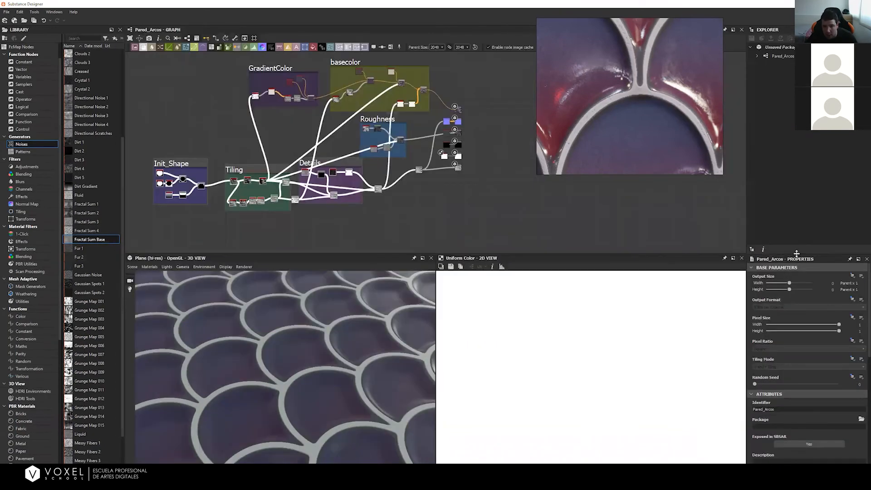
{"action": "left_click_drag", "start_coordinate": [790, 254], "coordinate": [790, 90]}
{"action": "scroll", "coordinate": [861, 244], "scroll_direction": "down", "scroll_amount": 5}
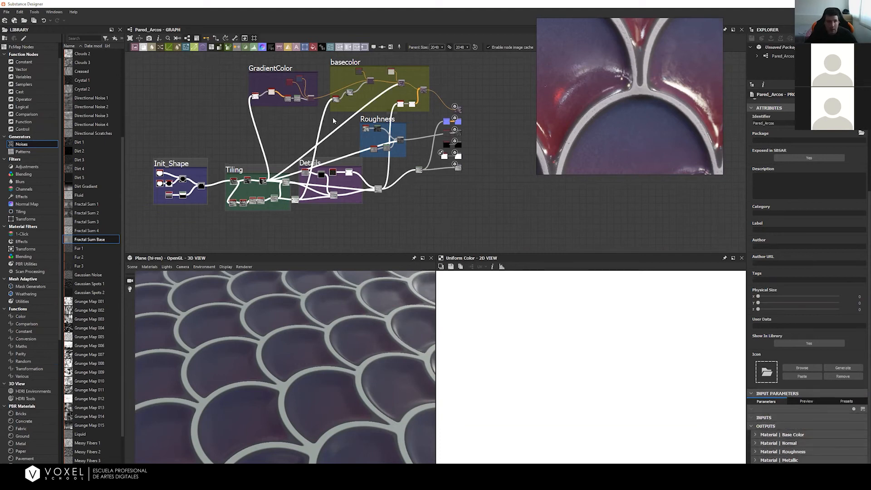
Step: Start exposing the output color of the red Uniform Color node in the GradientColor frame as a new graph input
{"action": "middle_click_drag", "start_coordinate": [377, 176], "coordinate": [383, 206]}
{"action": "scroll", "coordinate": [285, 127], "scroll_direction": "up", "scroll_amount": 2}
{"action": "middle_click_drag", "start_coordinate": [293, 134], "coordinate": [317, 148]}
{"action": "scroll", "coordinate": [317, 147], "scroll_direction": "up", "scroll_amount": 2}
{"action": "middle_click_drag", "start_coordinate": [474, 76], "coordinate": [470, 72]}
{"action": "scroll", "coordinate": [318, 143], "scroll_direction": "up", "scroll_amount": 5}
{"action": "middle_click_drag", "start_coordinate": [318, 144], "coordinate": [296, 208]}
{"action": "scroll", "coordinate": [336, 157], "scroll_direction": "up", "scroll_amount": 2}
{"action": "left_click", "coordinate": [337, 155]}
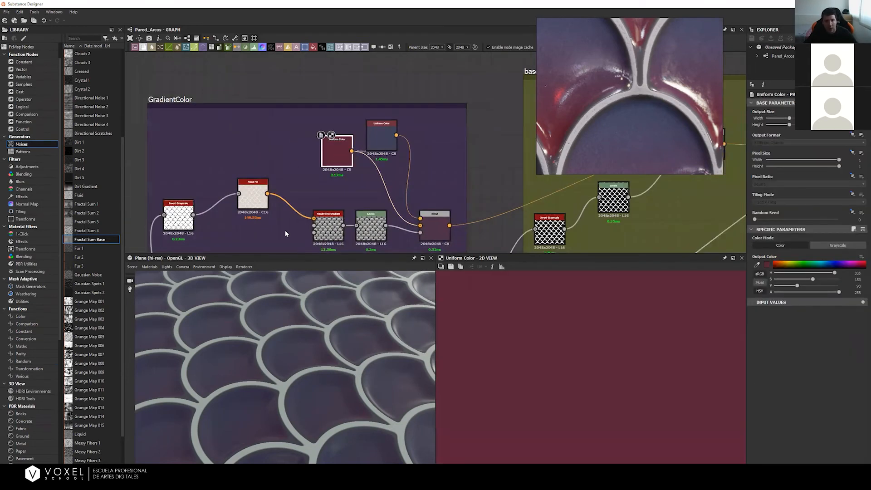
{"action": "scroll", "coordinate": [368, 174], "scroll_direction": "up", "scroll_amount": 1}
{"action": "middle_click_drag", "start_coordinate": [367, 174], "coordinate": [345, 162]}
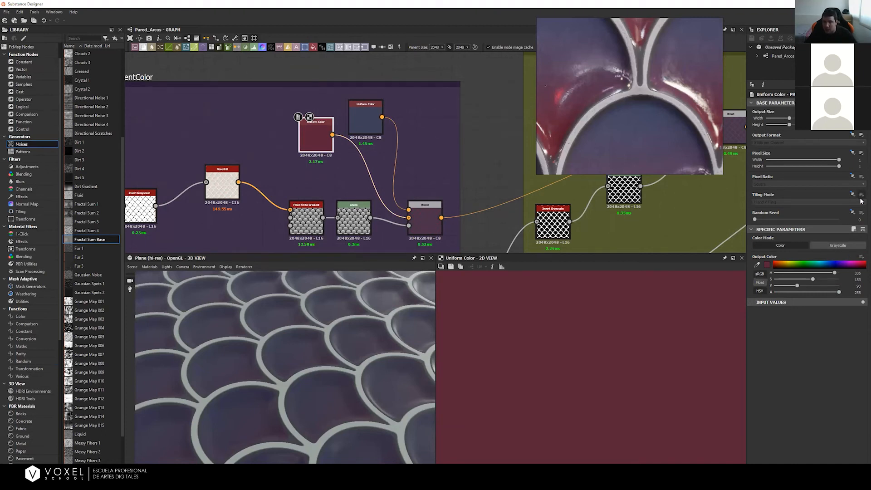
{"action": "left_click", "coordinate": [861, 256]}
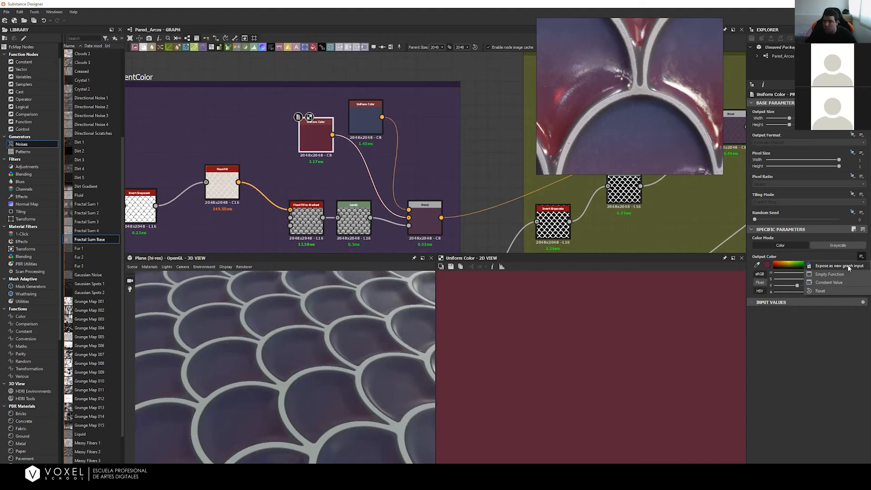
{"action": "left_click", "coordinate": [849, 266]}
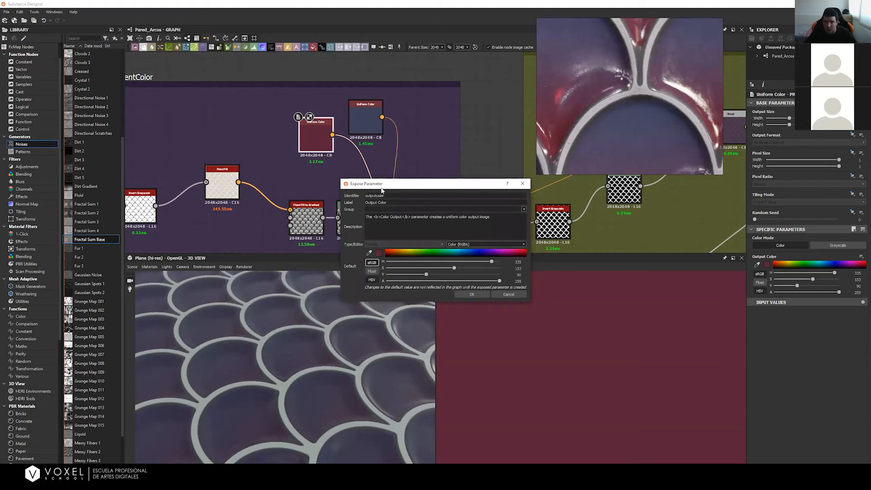
Step: Give the exposed parameter the identifier BottomGradientColor and the label "Bottom Gradient Color", and create it
{"action": "double_click", "coordinate": [399, 196]}
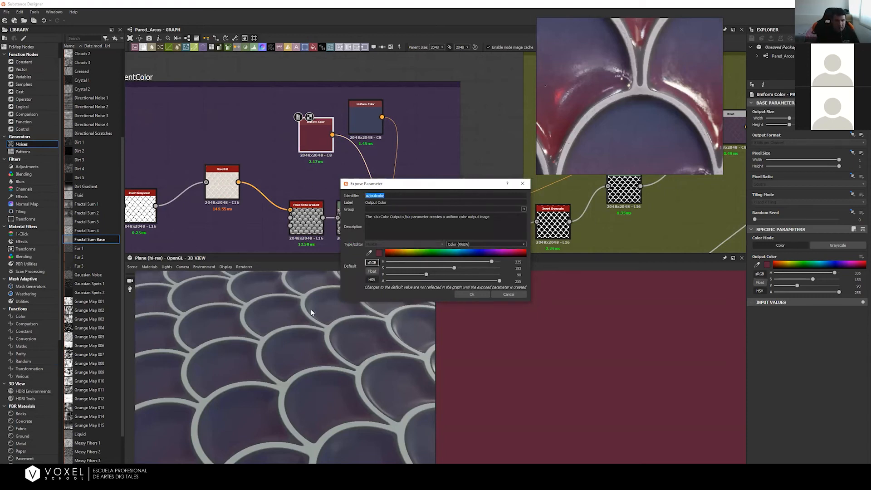
{"action": "left_click_drag", "start_coordinate": [573, 141], "coordinate": [568, 149]}
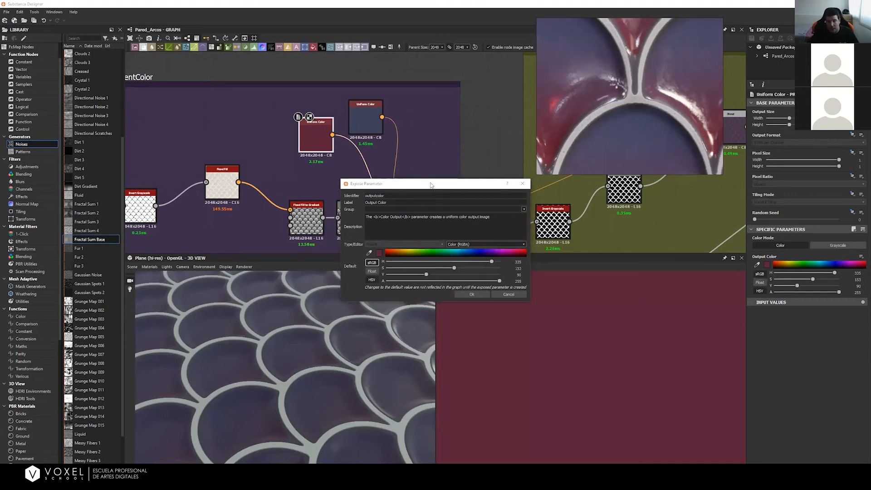
{"action": "double_click", "coordinate": [404, 197]}
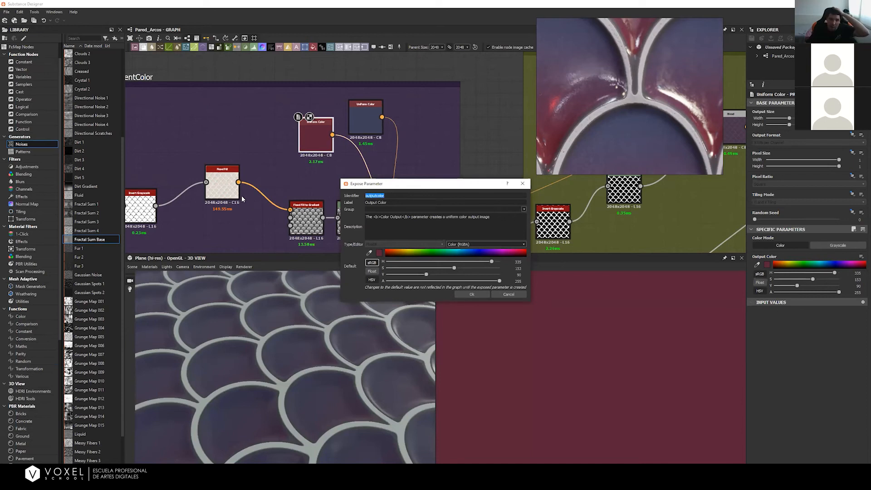
{"action": "key", "text": "Tab"}
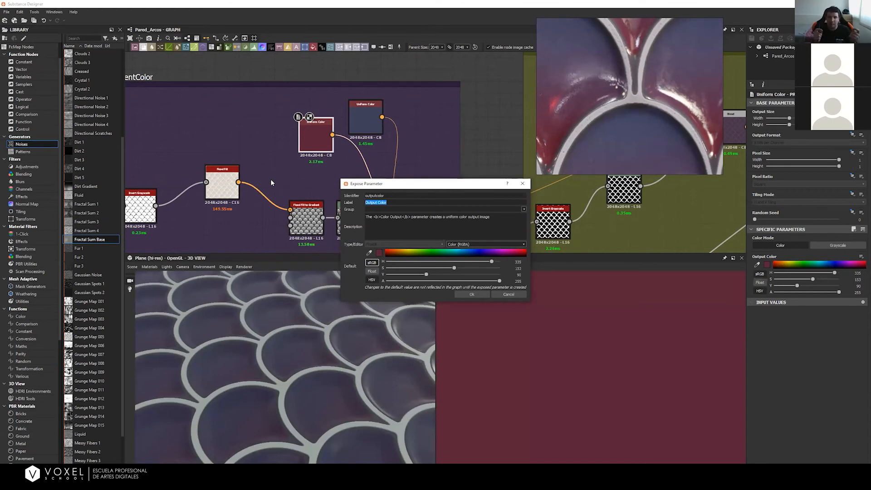
{"action": "left_click", "coordinate": [521, 209]}
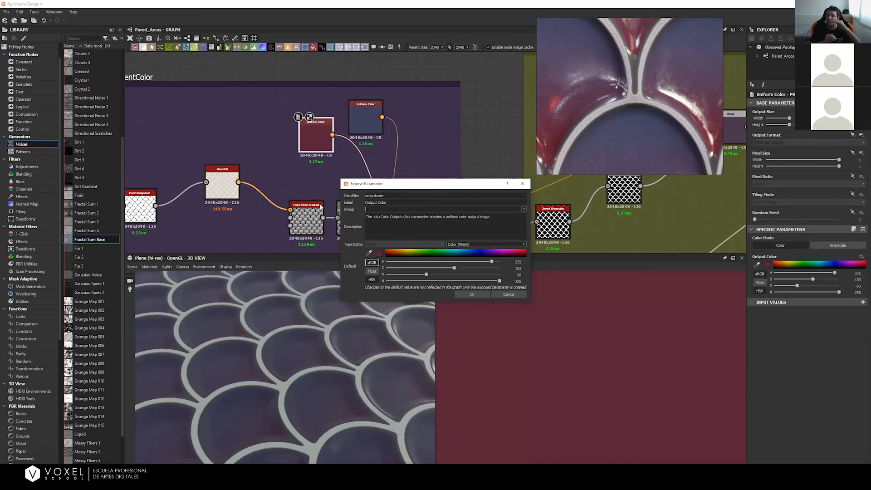
{"action": "left_click_drag", "start_coordinate": [365, 191], "coordinate": [355, 194]}
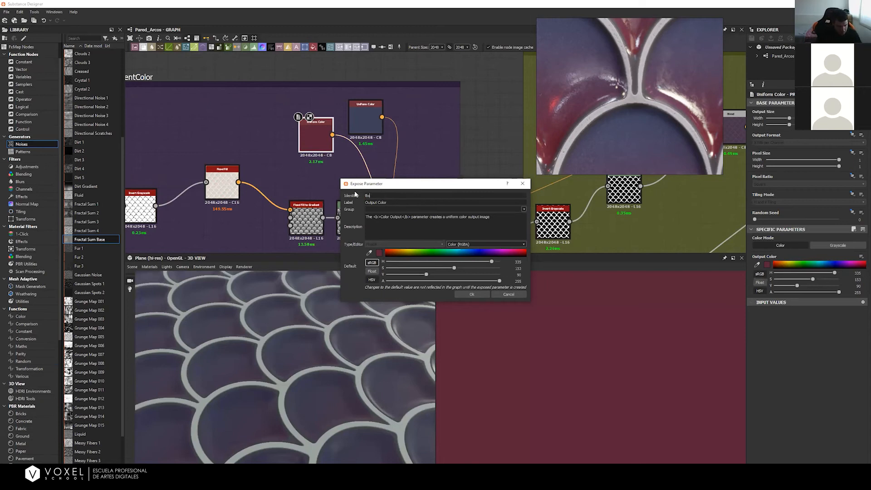
{"action": "type", "text": "BottomGradientColor"}
{"action": "key", "text": "Tab"}
{"action": "type", "text": "B"}
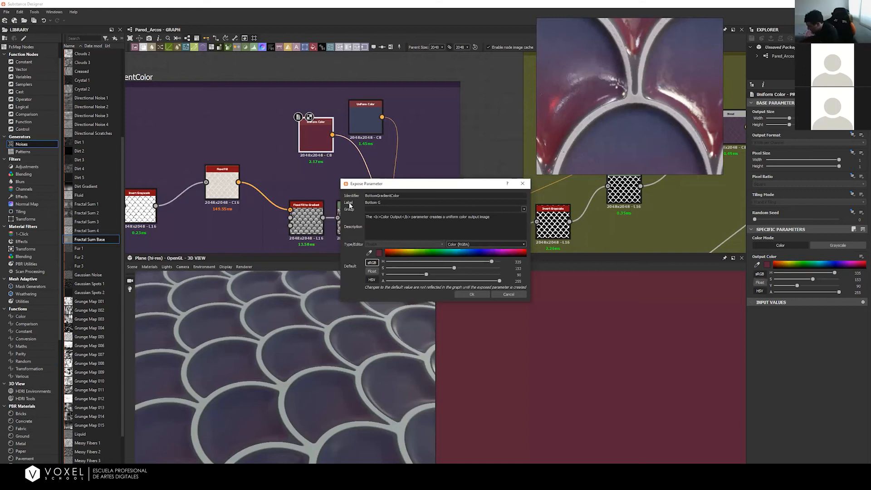
{"action": "type", "text": "ottom Gradient Color"}
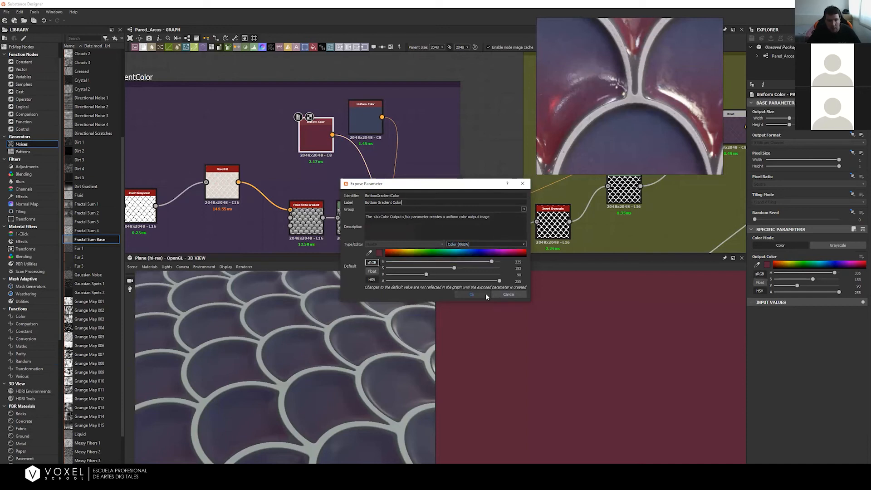
{"action": "left_click", "coordinate": [474, 295]}
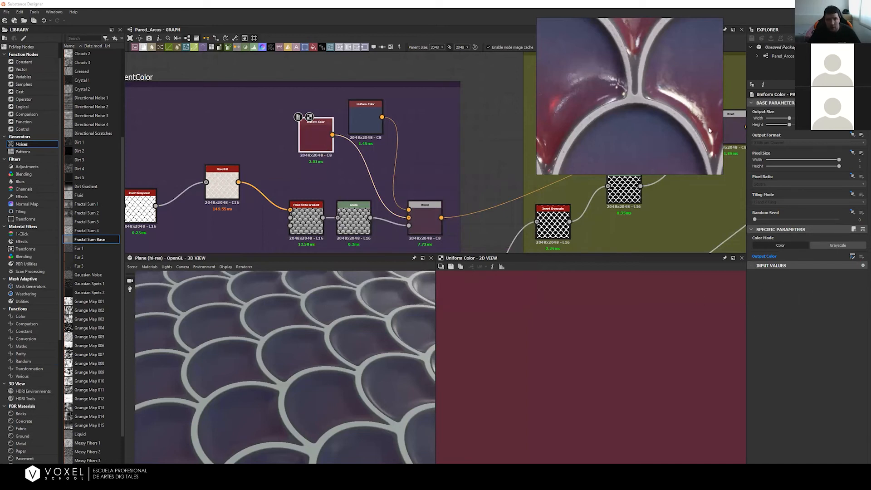
Step: Expand the Bottom Gradient Color input in the graph's parameters to examine its default color settings
{"action": "left_click", "coordinate": [485, 156]}
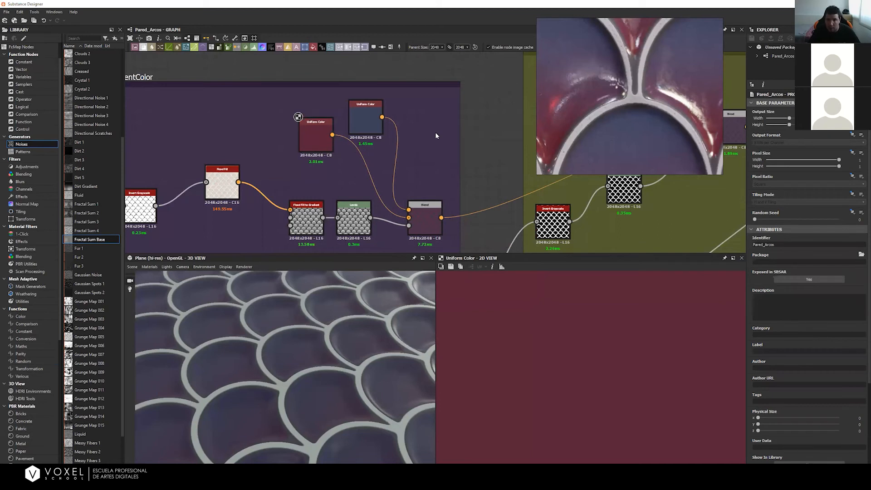
{"action": "scroll", "coordinate": [861, 359], "scroll_direction": "down", "scroll_amount": 1}
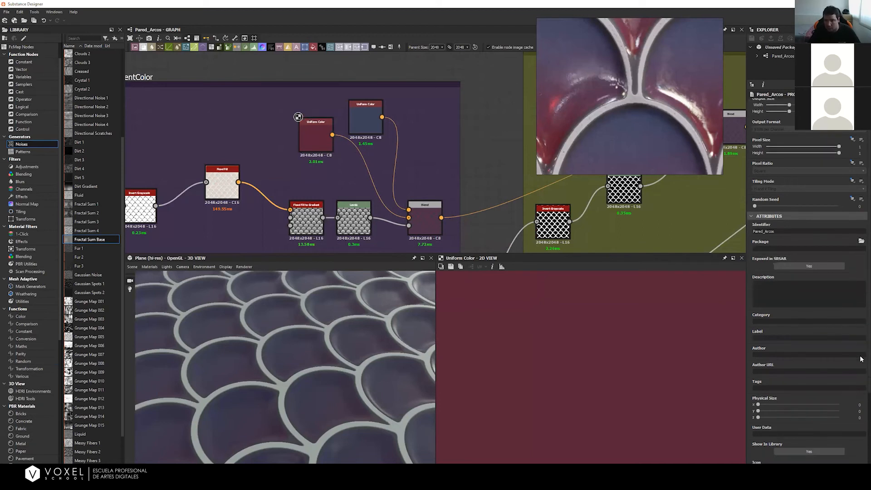
{"action": "scroll", "coordinate": [861, 359], "scroll_direction": "down", "scroll_amount": 5}
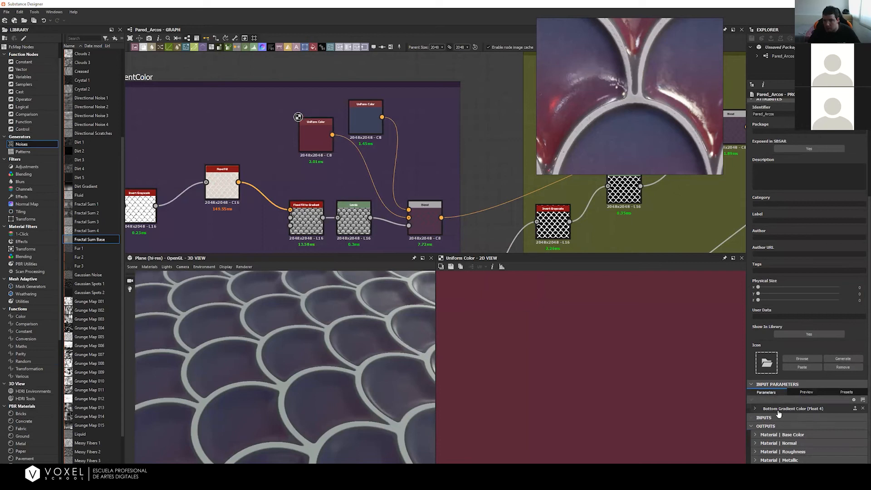
{"action": "left_click", "coordinate": [755, 409]}
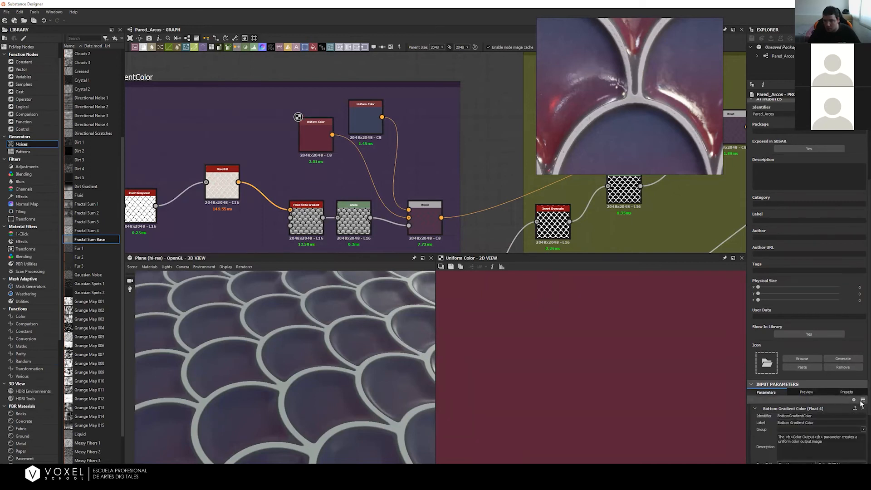
{"action": "scroll", "coordinate": [827, 448], "scroll_direction": "down", "scroll_amount": 2}
{"action": "scroll", "coordinate": [827, 448], "scroll_direction": "down", "scroll_amount": 2}
Step: Try a green default color for the Bottom Gradient Color input and undo the change
{"action": "left_click", "coordinate": [791, 398]}
{"action": "left_click", "coordinate": [819, 399]}
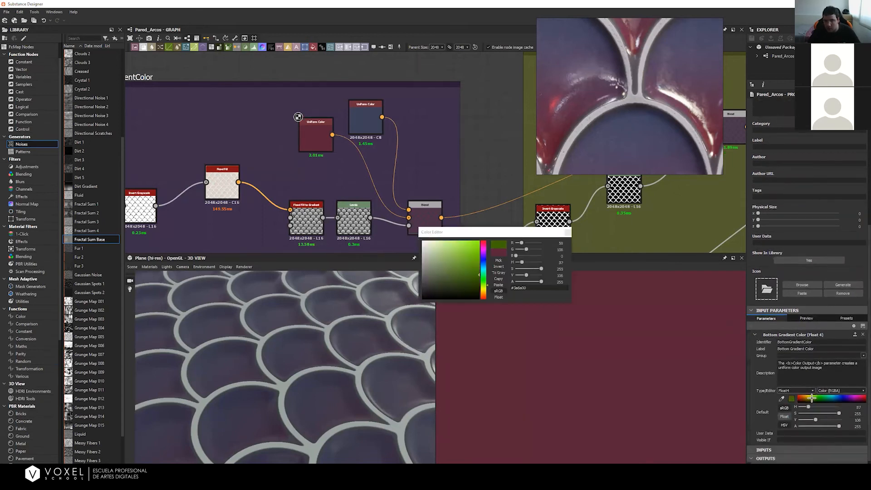
{"action": "left_click_drag", "start_coordinate": [820, 398], "coordinate": [821, 398]}
{"action": "left_click", "coordinate": [513, 235]}
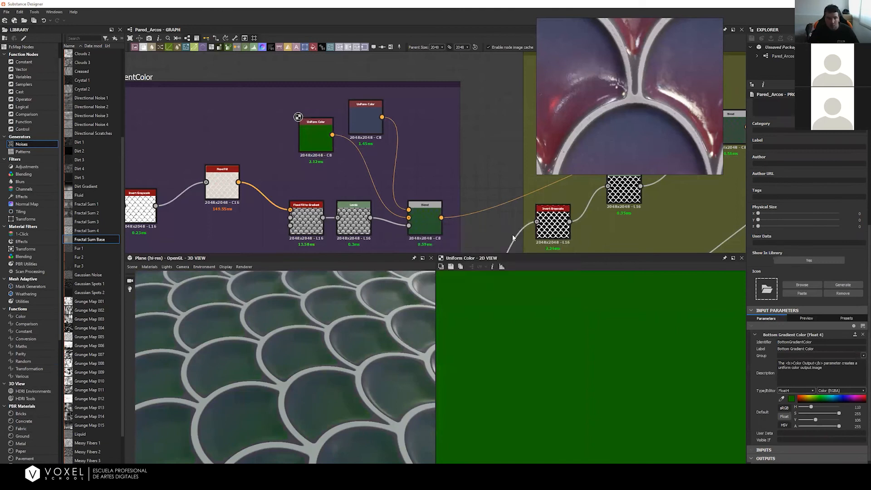
{"action": "key", "text": "ctrl+z"}
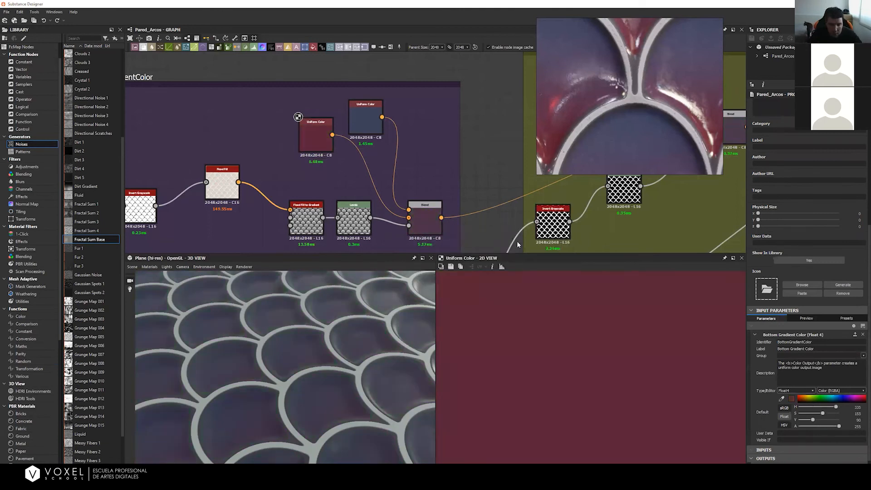
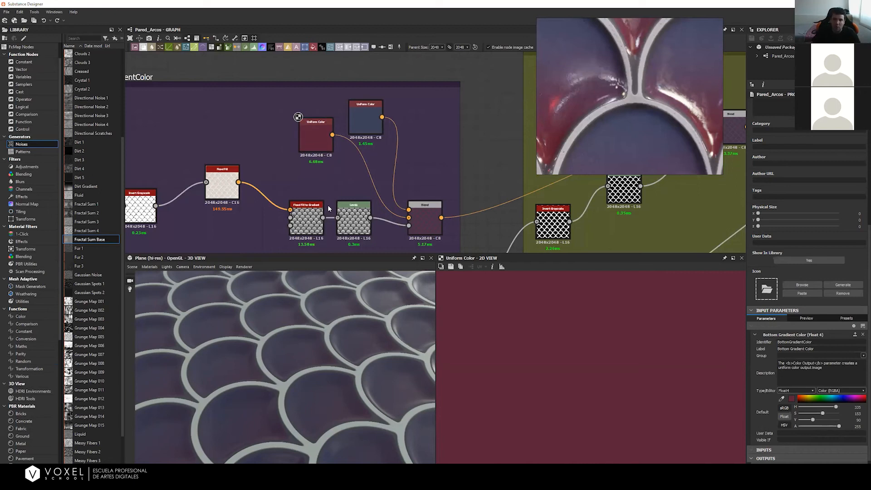
Step: Expose the output color of the blue Uniform Color node as a graph input, identifier TopGradientColor and label "Top Gradient Color"
{"action": "left_click_drag", "start_coordinate": [365, 114], "coordinate": [363, 108]}
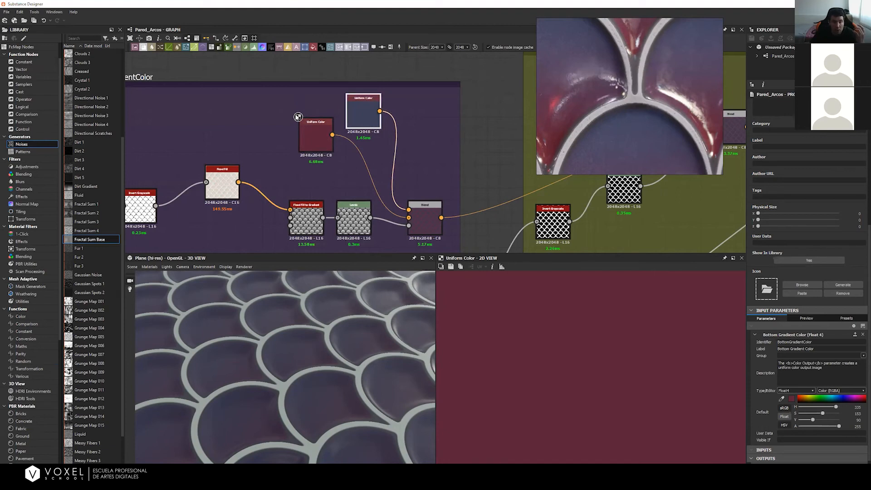
{"action": "double_click", "coordinate": [358, 116]}
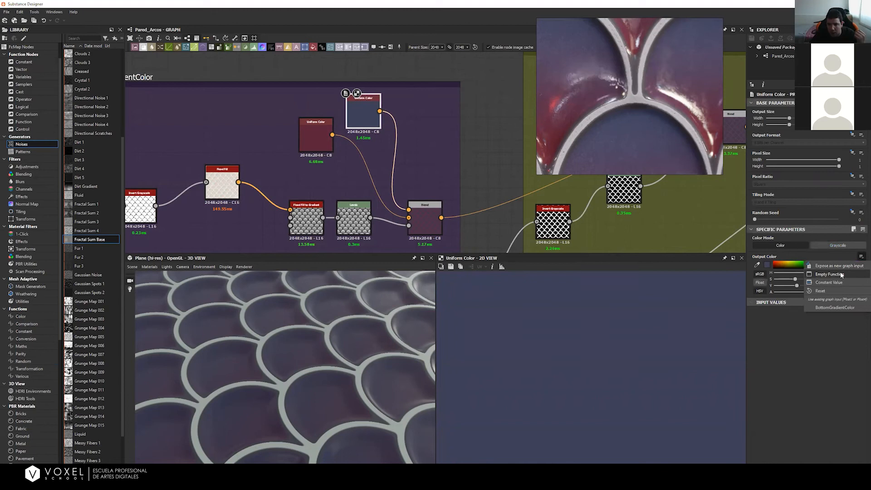
{"action": "left_click", "coordinate": [819, 268]}
{"action": "left_click_drag", "start_coordinate": [386, 195], "coordinate": [335, 189]}
{"action": "type", "text": "TopGradientColor"}
{"action": "key", "text": "Tab"}
{"action": "type", "text": "Top Gradient Color"}
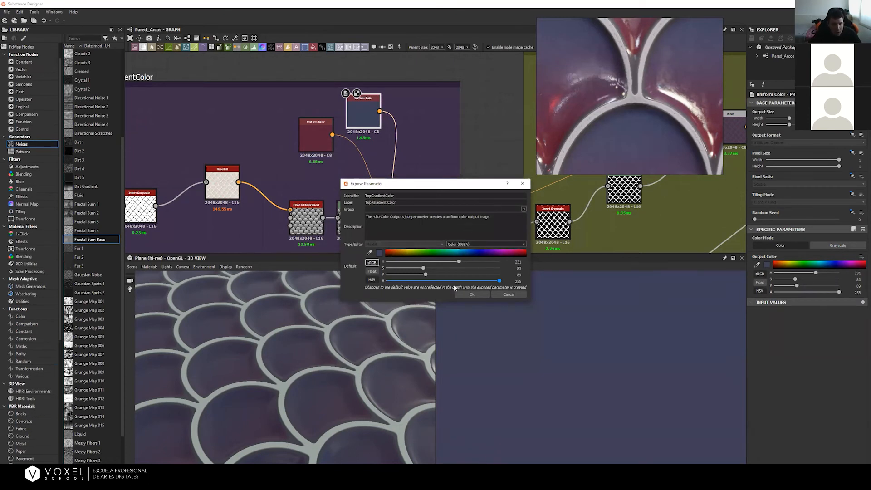
{"action": "left_click", "coordinate": [471, 294]}
Step: Start exposing the output color of the light beige Uniform Color node in the basecolor frame as a new graph input
{"action": "scroll", "coordinate": [413, 138], "scroll_direction": "down", "scroll_amount": 1}
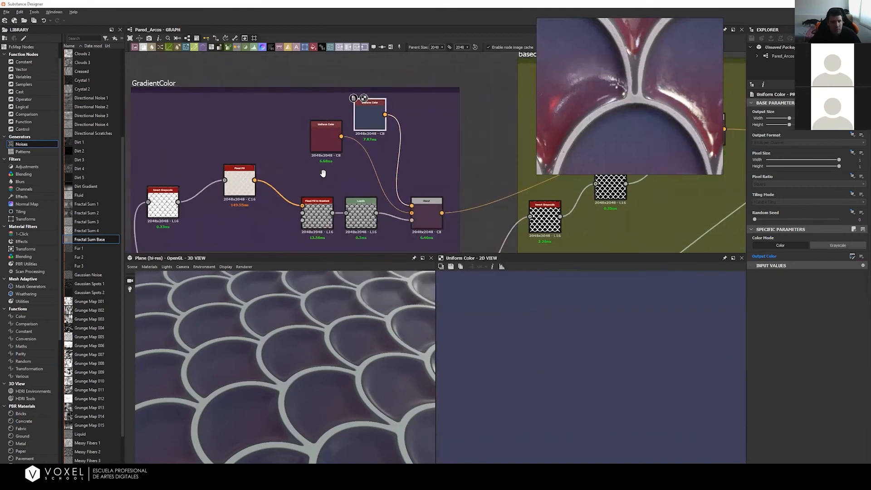
{"action": "middle_click_drag", "start_coordinate": [323, 173], "coordinate": [363, 155]}
{"action": "scroll", "coordinate": [372, 152], "scroll_direction": "down", "scroll_amount": 4}
{"action": "scroll", "coordinate": [517, 111], "scroll_direction": "up", "scroll_amount": 3}
{"action": "middle_click_drag", "start_coordinate": [404, 120], "coordinate": [238, 159]}
{"action": "scroll", "coordinate": [526, 160], "scroll_direction": "up", "scroll_amount": 1}
{"action": "middle_click_drag", "start_coordinate": [531, 160], "coordinate": [427, 172]}
{"action": "left_click_drag", "start_coordinate": [427, 172], "coordinate": [427, 167]}
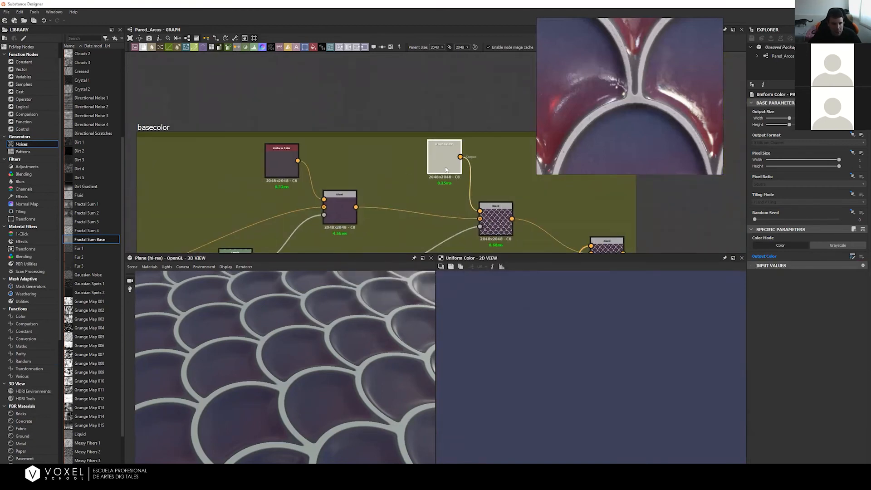
{"action": "left_click", "coordinate": [861, 256]}
{"action": "left_click", "coordinate": [838, 270]}
Step: Give the exposed parameter the identifier LineColor and the label LineColor, and create it
{"action": "double_click", "coordinate": [357, 196]}
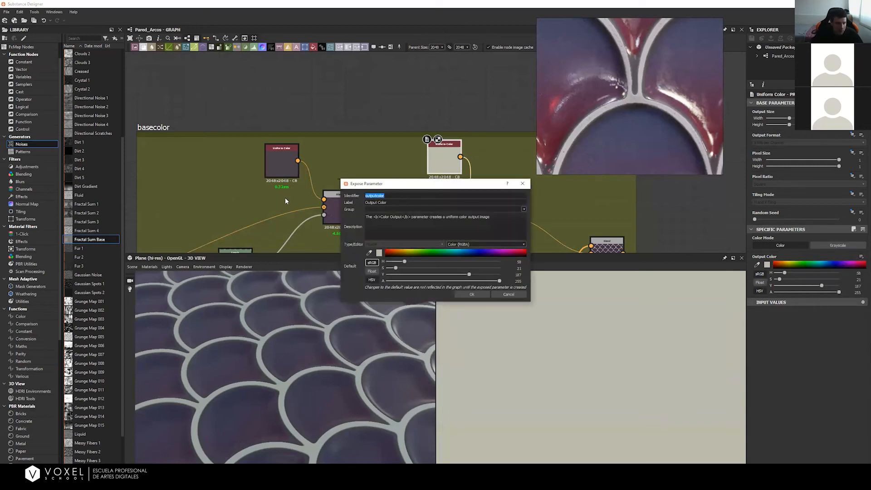
{"action": "type", "text": "Line"}
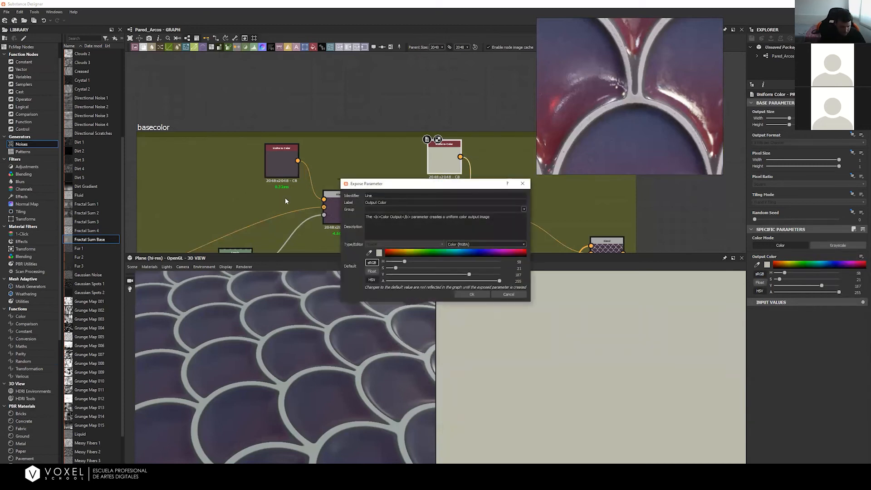
{"action": "type", "text": " COlo"}
{"action": "key", "text": "BackSpace"}
{"action": "key", "text": "BackSpace"}
{"action": "type", "text": "Color"}
{"action": "key", "text": "Tab"}
{"action": "type", "text": "LineCOlo"}
{"action": "key", "text": "BackSpace"}
{"action": "key", "text": "BackSpace"}
{"action": "key", "text": "BackSpace"}
{"action": "type", "text": "olor"}
{"action": "left_click", "coordinate": [470, 294]}
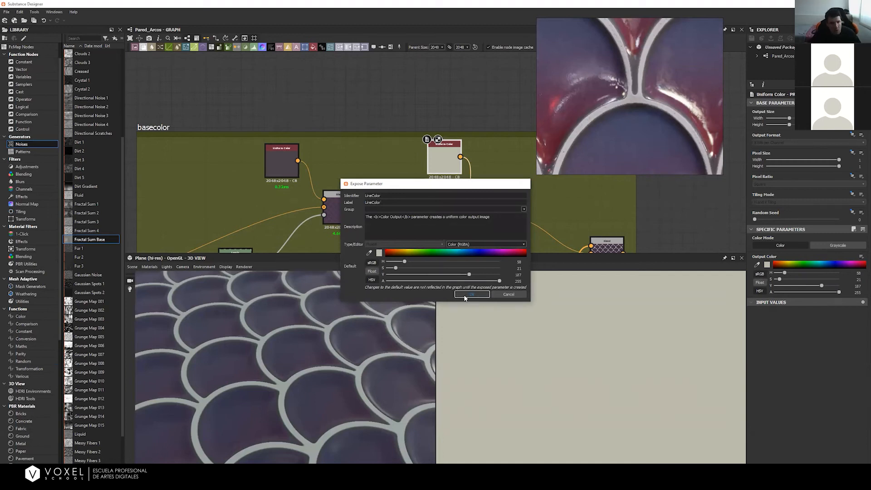
Step: Set the output color saturation of the dark Uniform Color node in the basecolor frame to 15 and check the tiles
{"action": "scroll", "coordinate": [324, 184], "scroll_direction": "down", "scroll_amount": 1}
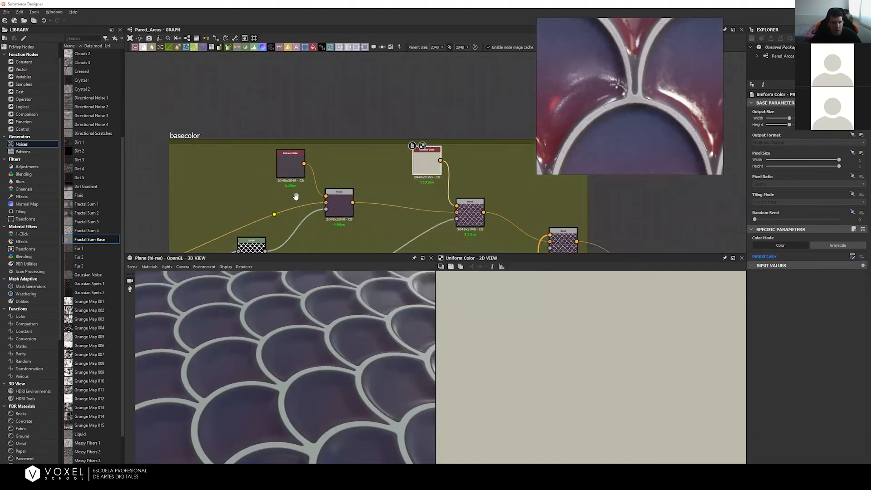
{"action": "middle_click_drag", "start_coordinate": [299, 177], "coordinate": [317, 146]}
{"action": "left_click", "coordinate": [316, 142]}
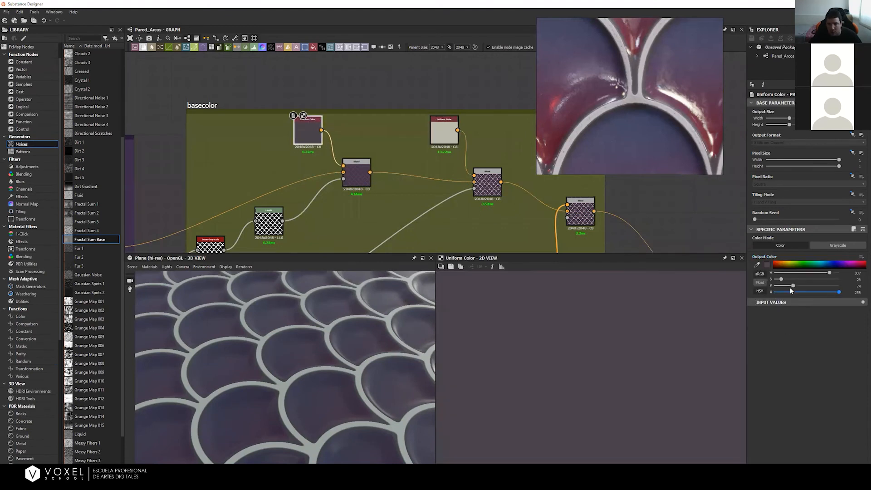
{"action": "left_click_drag", "start_coordinate": [780, 281], "coordinate": [779, 280]}
{"action": "scroll", "coordinate": [394, 144], "scroll_direction": "up", "scroll_amount": 1}
{"action": "scroll", "coordinate": [242, 148], "scroll_direction": "down", "scroll_amount": 1}
{"action": "scroll", "coordinate": [215, 336], "scroll_direction": "down", "scroll_amount": 3}
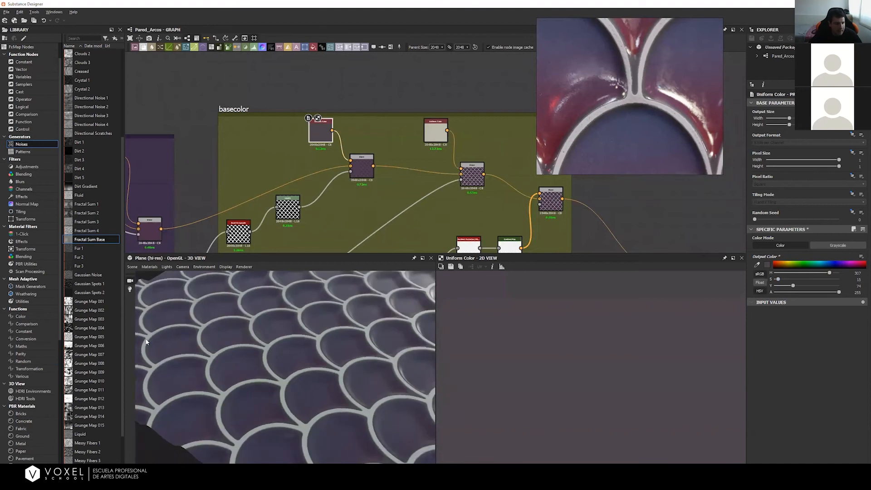
{"action": "left_click_drag", "start_coordinate": [210, 354], "coordinate": [329, 297]}
Step: Save the unsaved package as the Substance file Pared_Arcos in the MatProcedurales folder
{"action": "middle_click_drag", "start_coordinate": [355, 155], "coordinate": [544, 83]}
{"action": "mouse_move", "coordinate": [203, 198]}
{"action": "middle_mouse_down"}
{"action": "mouse_move", "coordinate": [304, 186]}
{"action": "mouse_move", "coordinate": [535, 55]}
{"action": "middle_mouse_up"}
{"action": "mouse_move", "coordinate": [296, 249]}
{"action": "middle_mouse_down"}
{"action": "mouse_move", "coordinate": [343, 177]}
{"action": "mouse_move", "coordinate": [473, 141]}
{"action": "middle_mouse_up"}
{"action": "middle_click_drag", "start_coordinate": [439, 187], "coordinate": [348, 176]}
{"action": "middle_click_drag", "start_coordinate": [268, 154], "coordinate": [305, 155]}
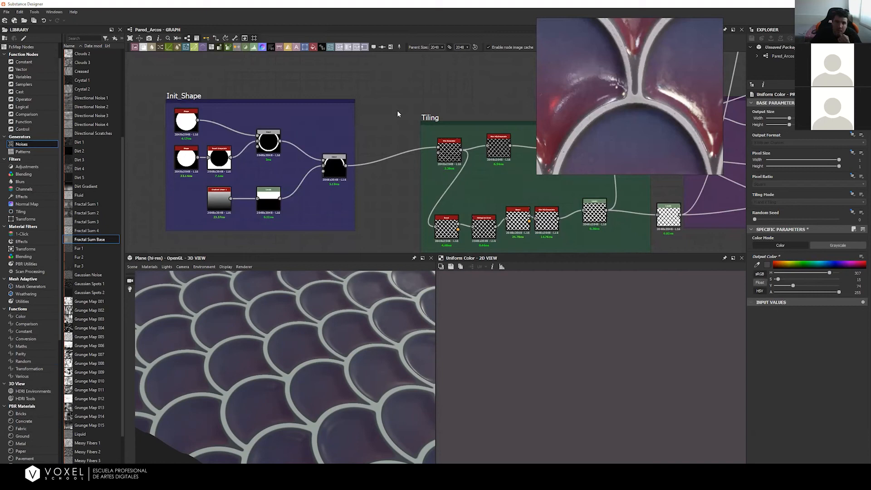
{"action": "left_click", "coordinate": [775, 49]}
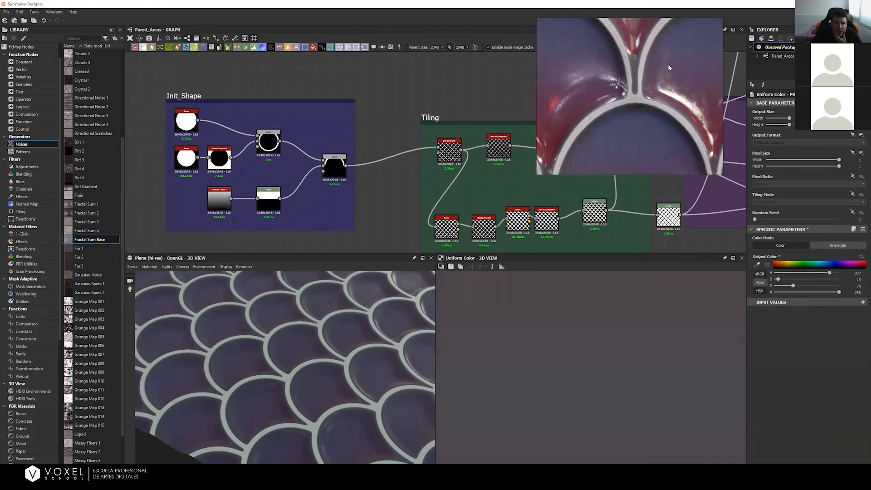
{"action": "key", "text": "ctrl+s"}
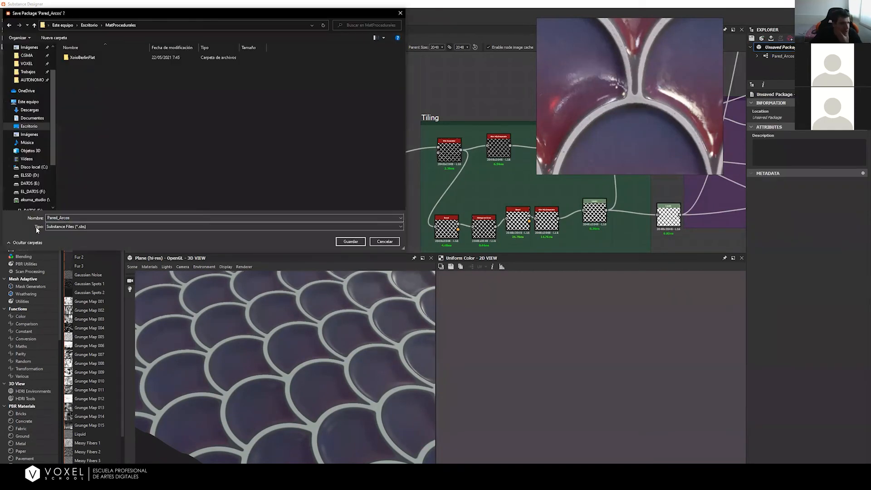
{"action": "left_click", "coordinate": [350, 242]}
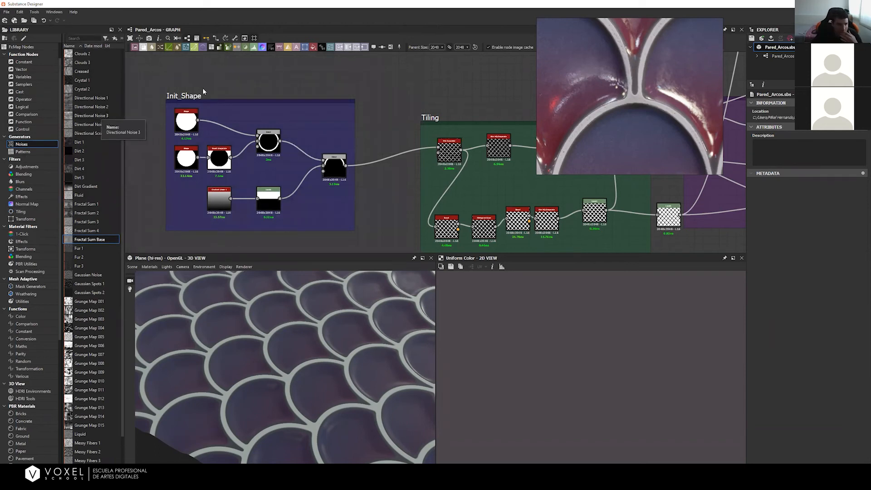
Step: Create an empty function for the Scale parameter of the lower Shape node in the Init_Shape frame
{"action": "left_click_drag", "start_coordinate": [182, 131], "coordinate": [183, 128]}
{"action": "double_click", "coordinate": [188, 131]}
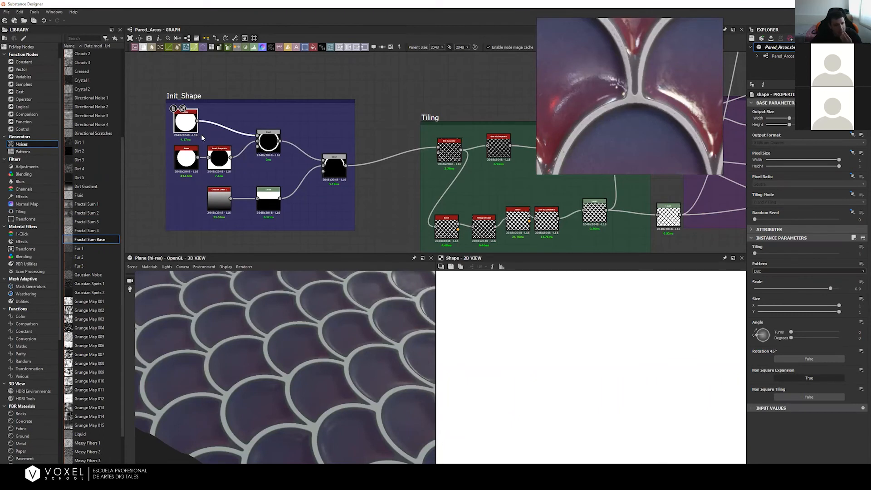
{"action": "left_click_drag", "start_coordinate": [195, 132], "coordinate": [196, 128]}
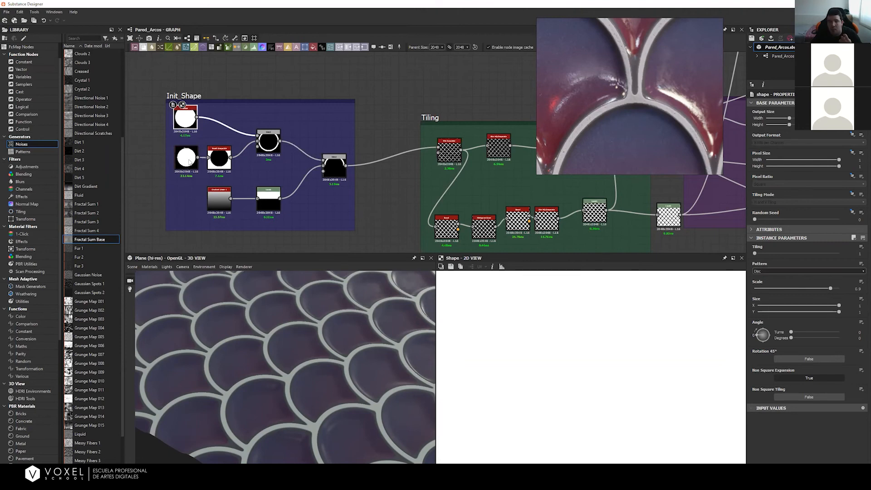
{"action": "left_click", "coordinate": [186, 158]}
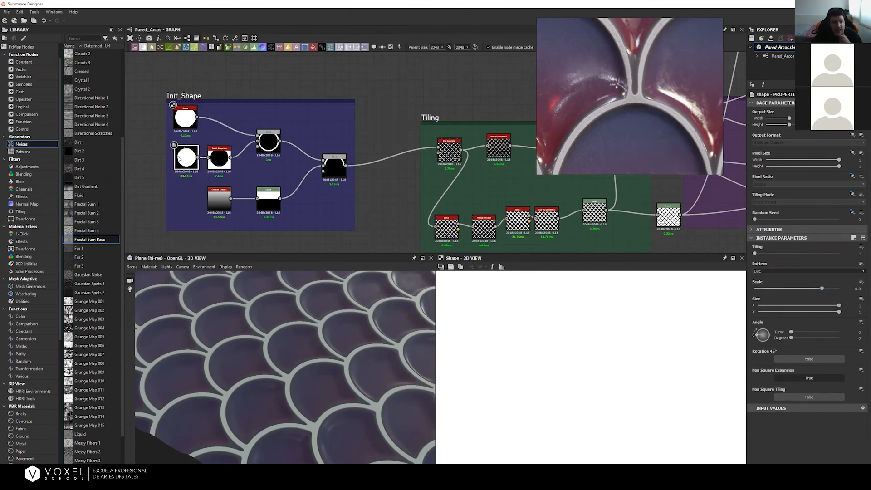
{"action": "left_click", "coordinate": [860, 282]}
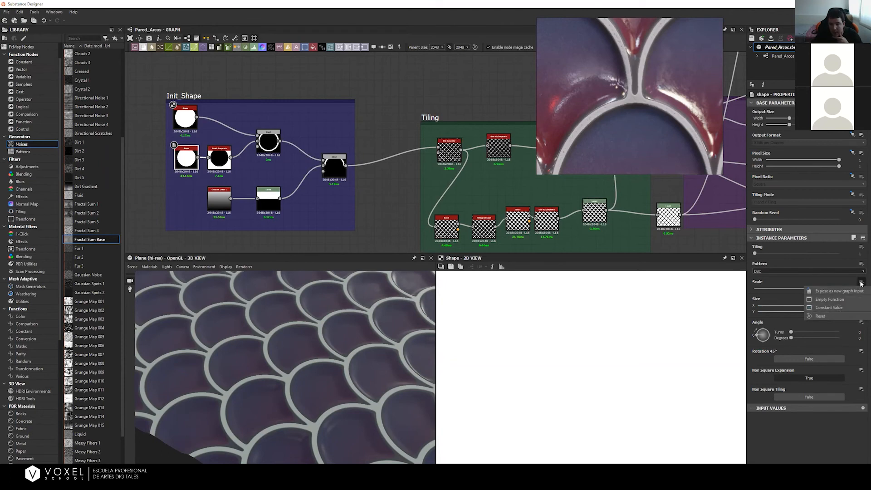
{"action": "left_click", "coordinate": [844, 300]}
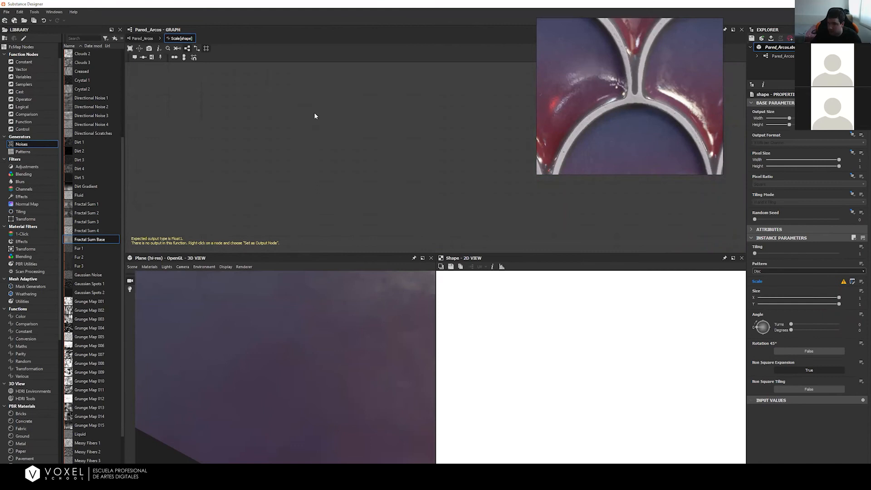
Step: Back in the Pared_Arcos graph, turn the upper Shape node's Scale into a constant value function and reset the parameter
{"action": "left_click", "coordinate": [143, 37]}
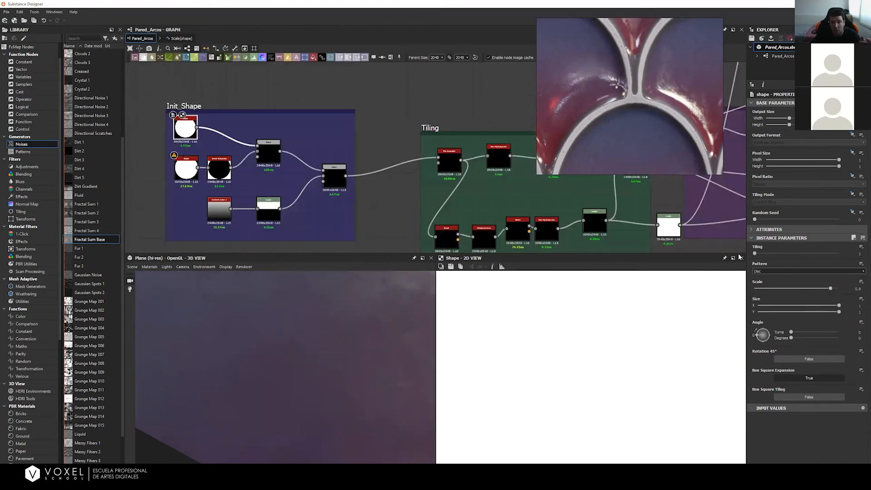
{"action": "left_click", "coordinate": [861, 281]}
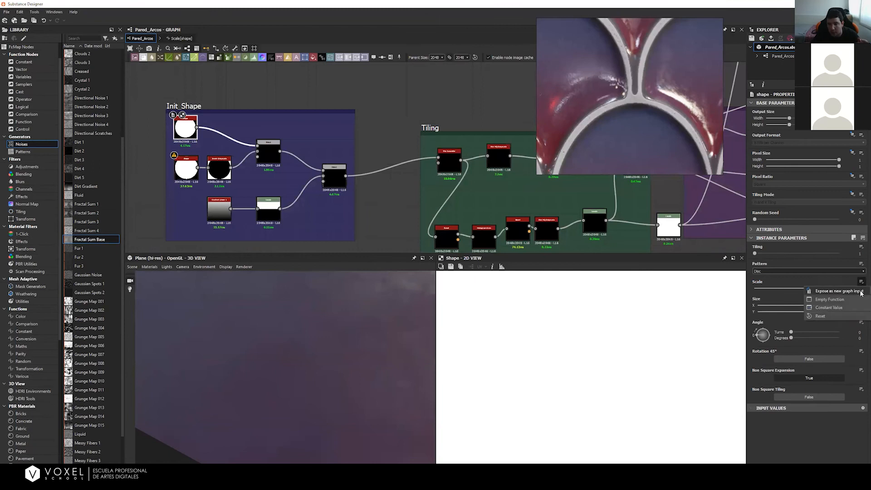
{"action": "left_click", "coordinate": [838, 306]}
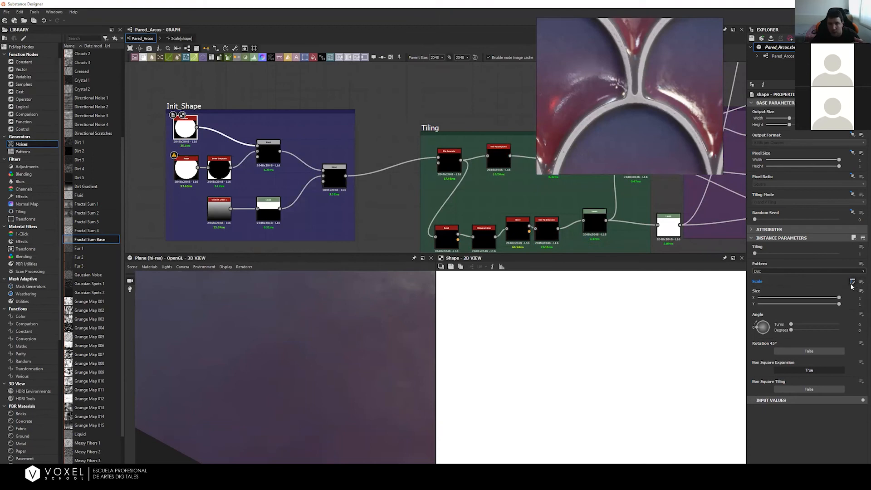
{"action": "left_click", "coordinate": [860, 282]}
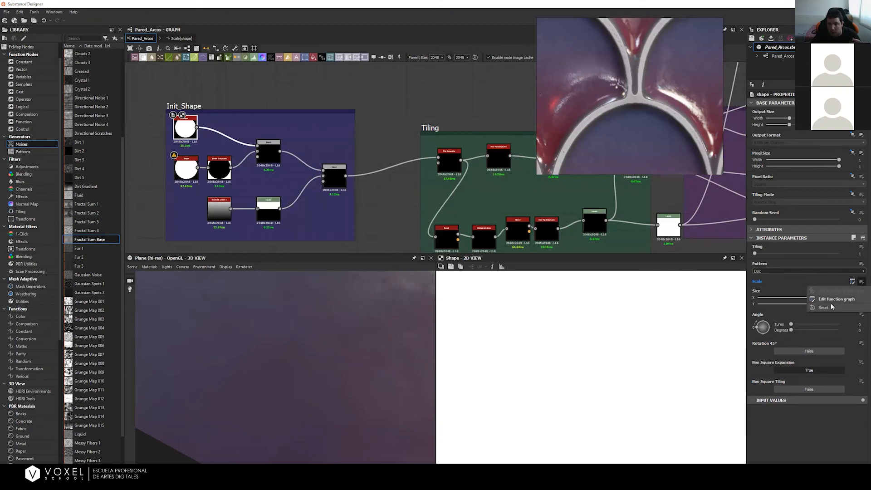
{"action": "left_click", "coordinate": [827, 307]}
Step: Expose the upper Shape node's Scale as a graph input with identifier LargeCircleSize, label Size and Clamp set to False
{"action": "left_click", "coordinate": [861, 282]}
{"action": "left_click", "coordinate": [851, 291]}
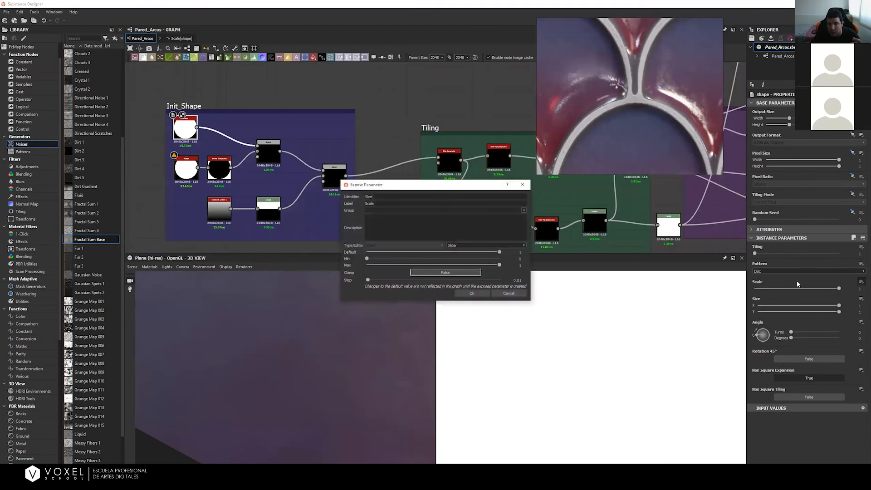
{"action": "left_click_drag", "start_coordinate": [382, 197], "coordinate": [348, 199]}
{"action": "type", "text": "LargeCircl"}
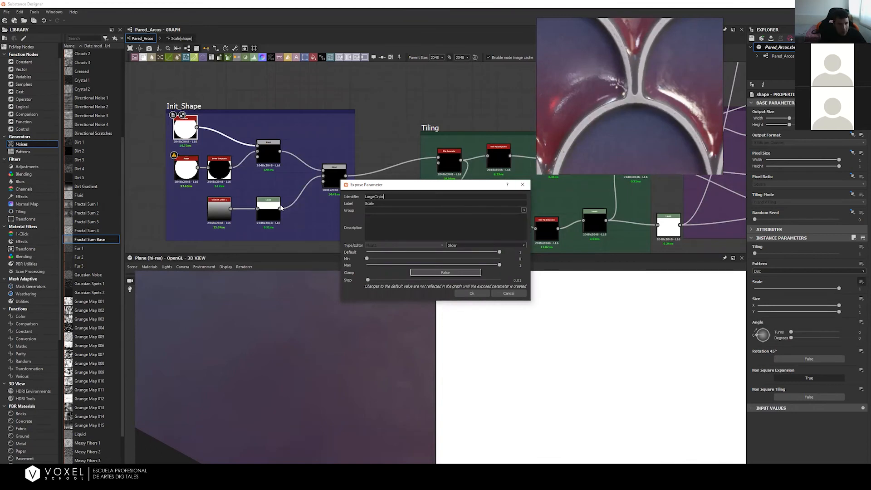
{"action": "type", "text": "eSize"}
{"action": "key", "text": "Tab"}
{"action": "type", "text": "Size"}
{"action": "left_click", "coordinate": [432, 273]}
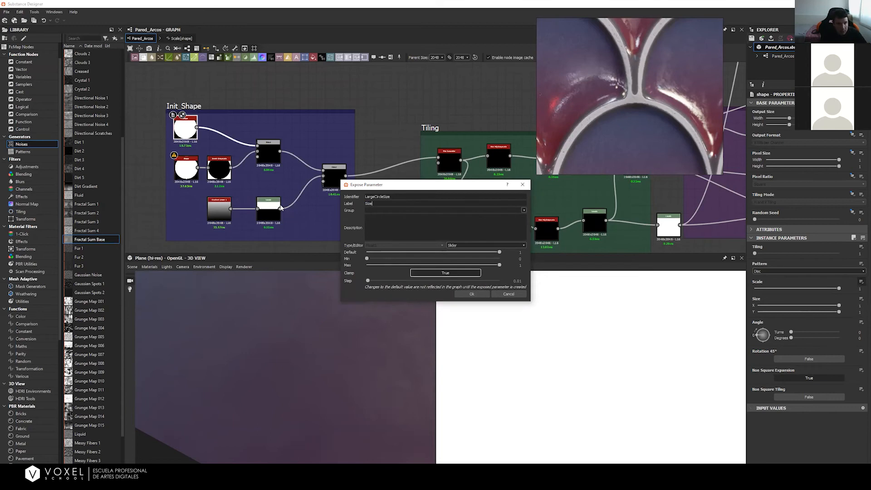
{"action": "left_click", "coordinate": [432, 273]}
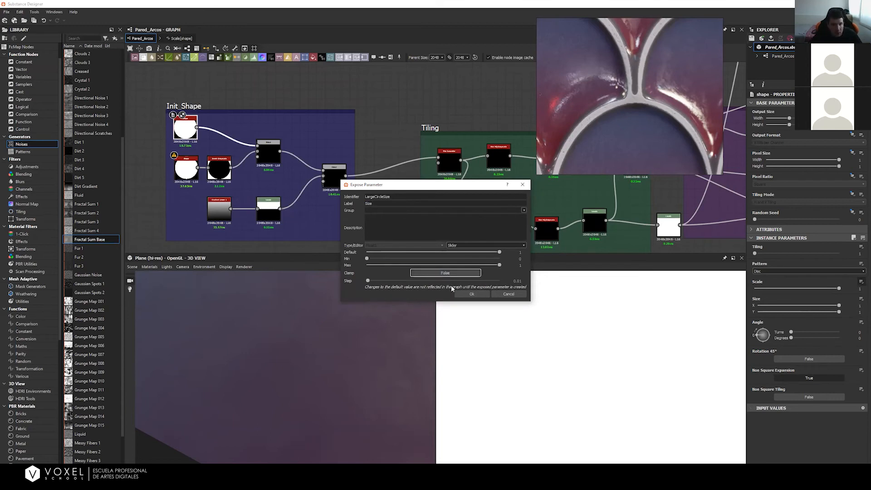
{"action": "left_click", "coordinate": [474, 294]}
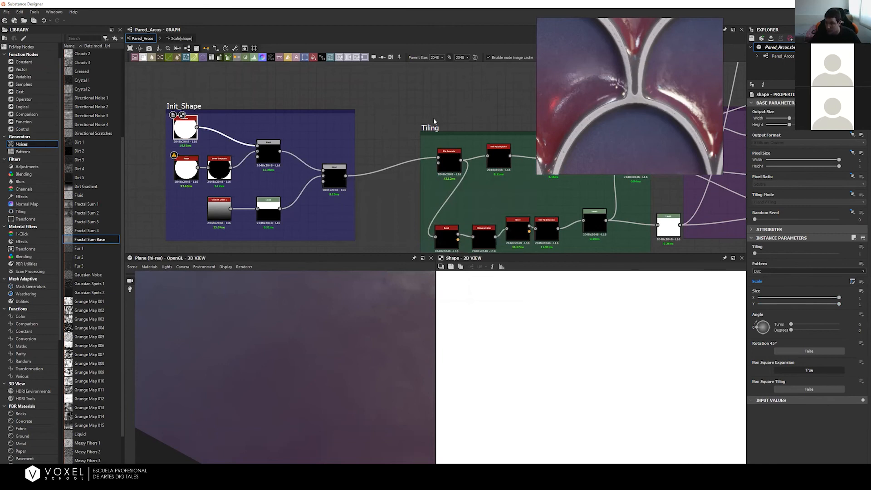
Step: Add a Get Float node reading LargeCircleSize to the lower Shape node's Scale function
{"action": "left_click", "coordinate": [181, 39]}
{"action": "key", "text": "space"}
{"action": "type", "text": "geo"}
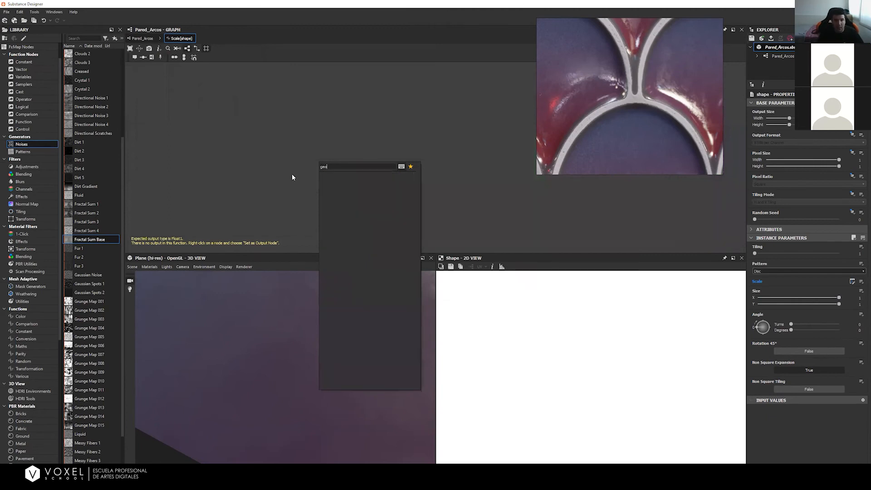
{"action": "key", "text": "BackSpace"}
{"action": "type", "text": "t"}
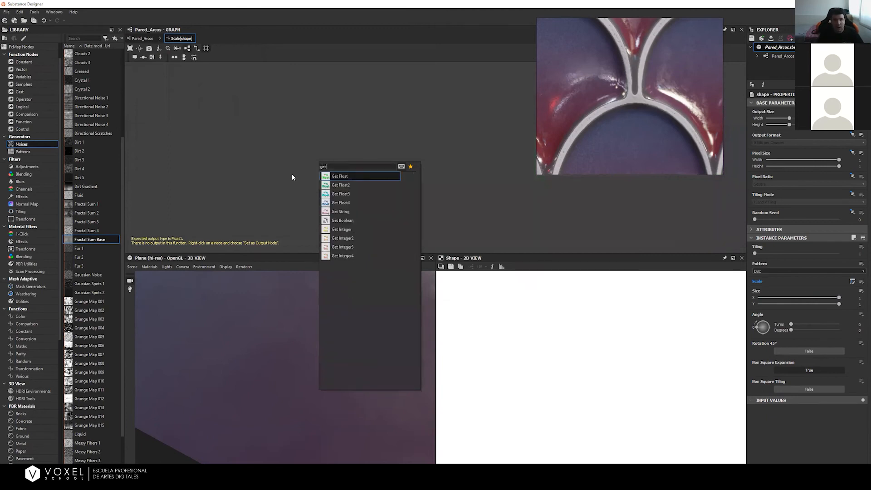
{"action": "key", "text": "Return"}
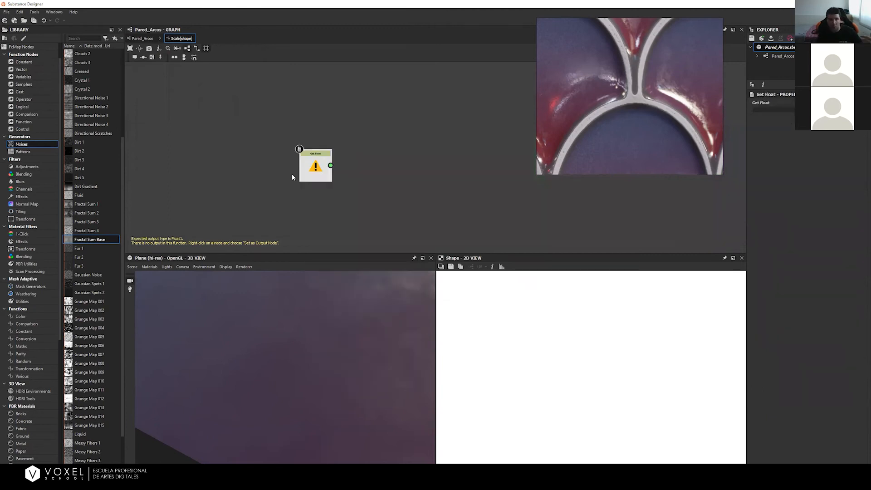
{"action": "left_click", "coordinate": [773, 110]}
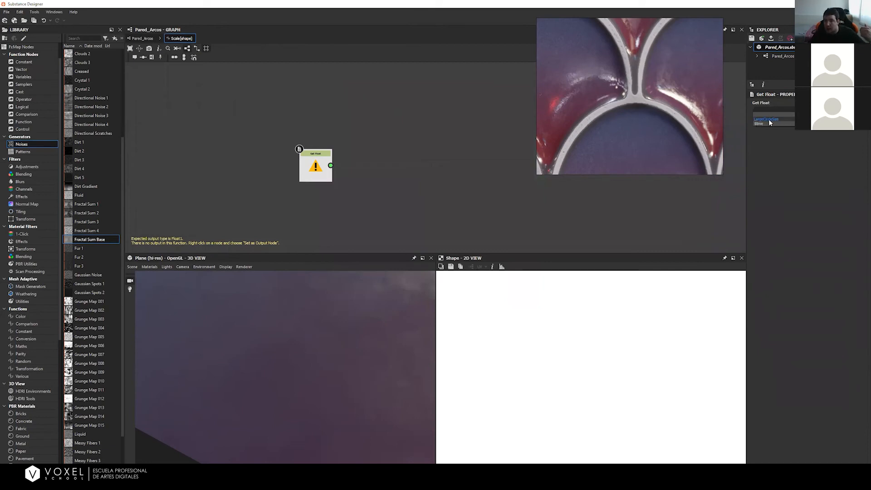
{"action": "left_click_drag", "start_coordinate": [309, 174], "coordinate": [310, 151]}
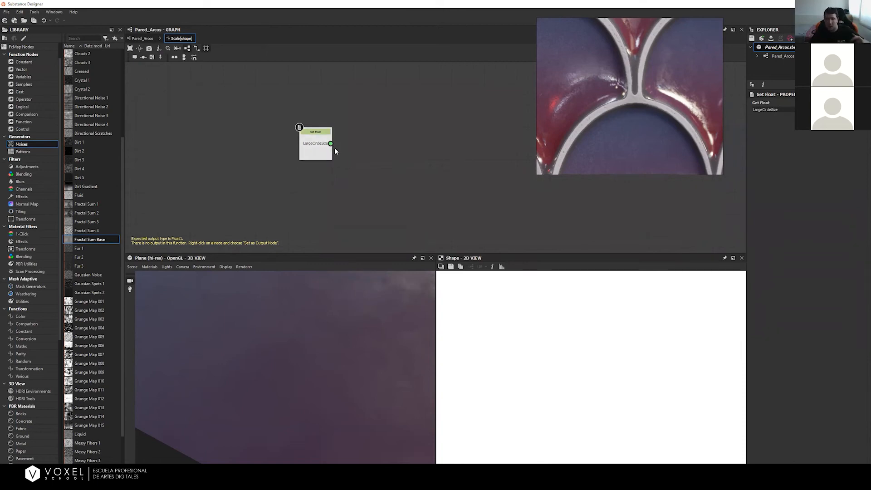
Step: Add a Float constant node with the value 0.1 below the LargeCircleSize Get Float node
{"action": "key", "text": "space"}
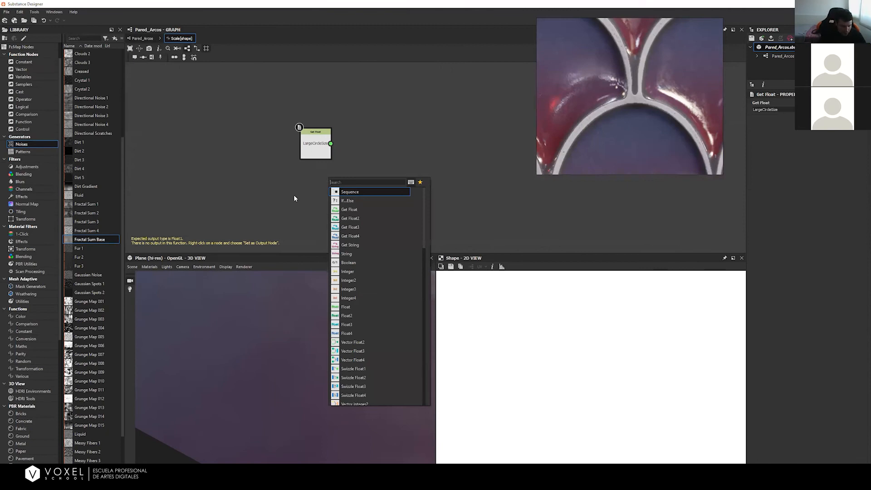
{"action": "type", "text": "float"}
{"action": "key", "text": "Return"}
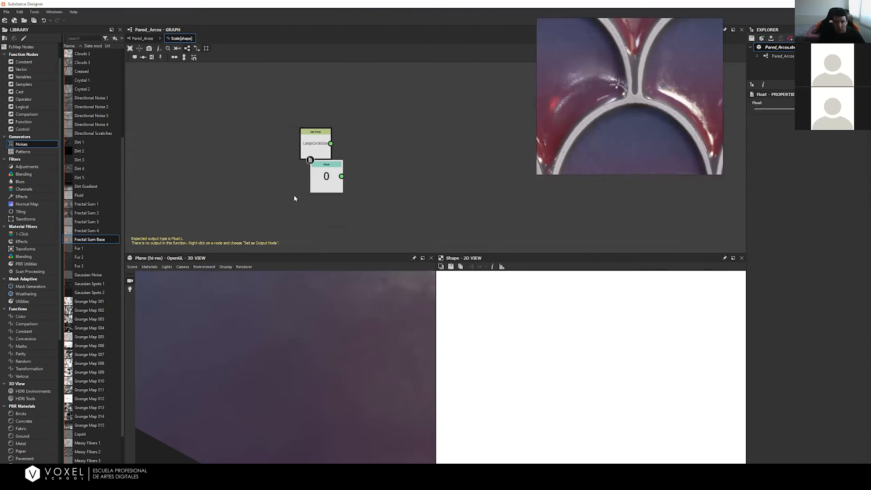
{"action": "key", "text": "Return"}
{"action": "left_click_drag", "start_coordinate": [327, 181], "coordinate": [316, 192]}
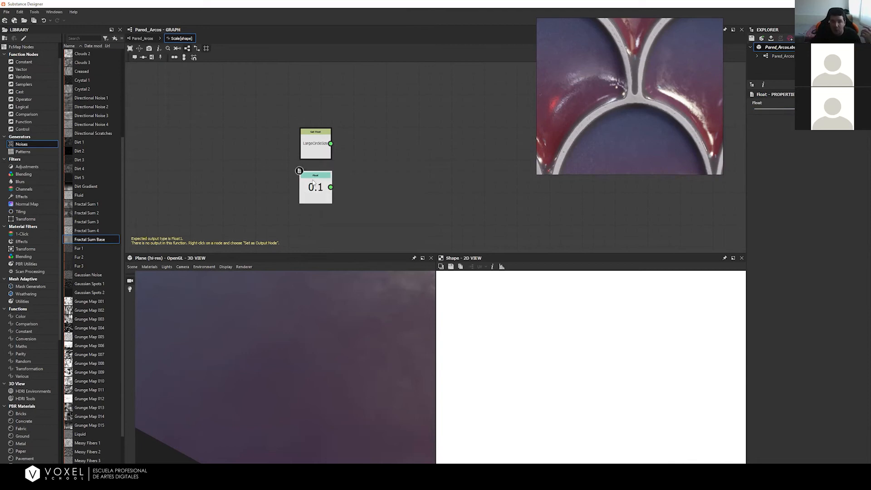
Step: Add a Subtraction node and connect LargeCircleSize to its first input and the 0.1 Float to its second
{"action": "key", "text": "space"}
{"action": "type", "text": "min"}
{"action": "key", "text": "Down"}
{"action": "key", "text": "Return"}
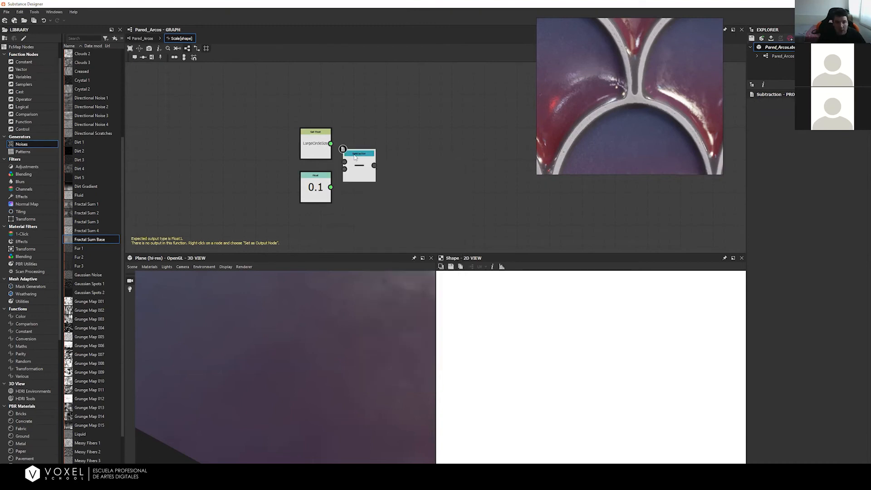
{"action": "key", "text": "space"}
{"action": "left_click_drag", "start_coordinate": [359, 155], "coordinate": [409, 151]}
{"action": "left_click_drag", "start_coordinate": [331, 143], "coordinate": [395, 157]}
{"action": "left_click_drag", "start_coordinate": [331, 187], "coordinate": [394, 165]}
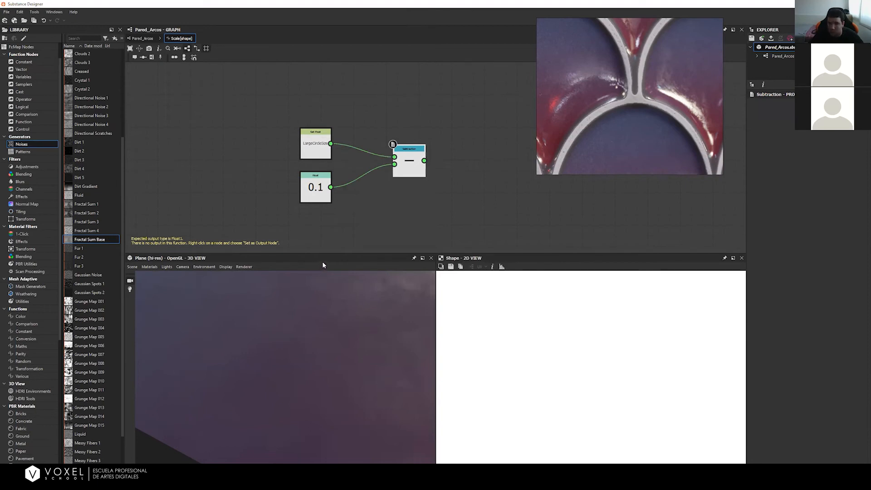
{"action": "left_click_drag", "start_coordinate": [393, 151], "coordinate": [386, 156]}
{"action": "left_click_drag", "start_coordinate": [465, 146], "coordinate": [406, 157]}
Step: Set the Subtraction node as the function's output node and return to the Pared_Arcos graph
{"action": "right_click", "coordinate": [401, 157]}
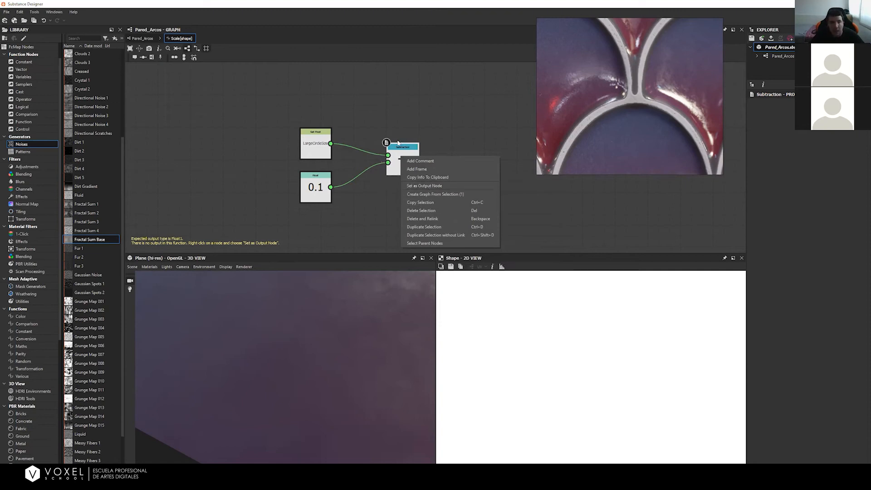
{"action": "left_click", "coordinate": [430, 187]}
{"action": "right_click", "coordinate": [401, 158]}
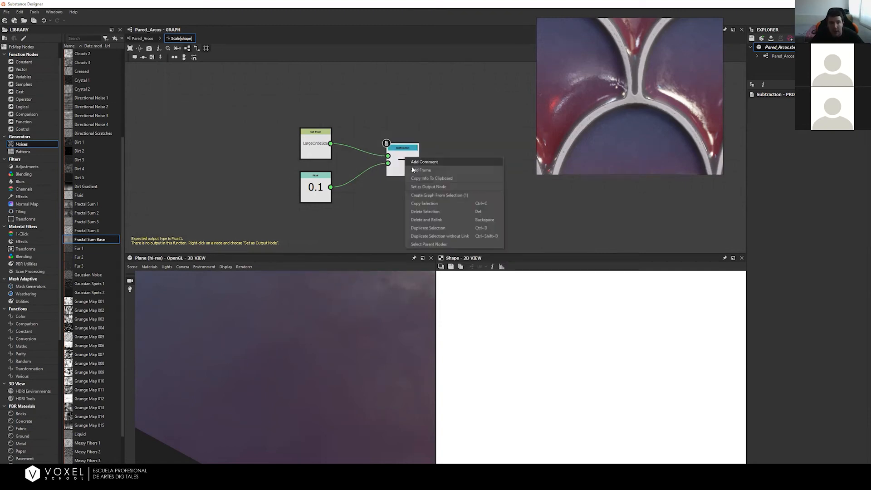
{"action": "left_click", "coordinate": [429, 187]}
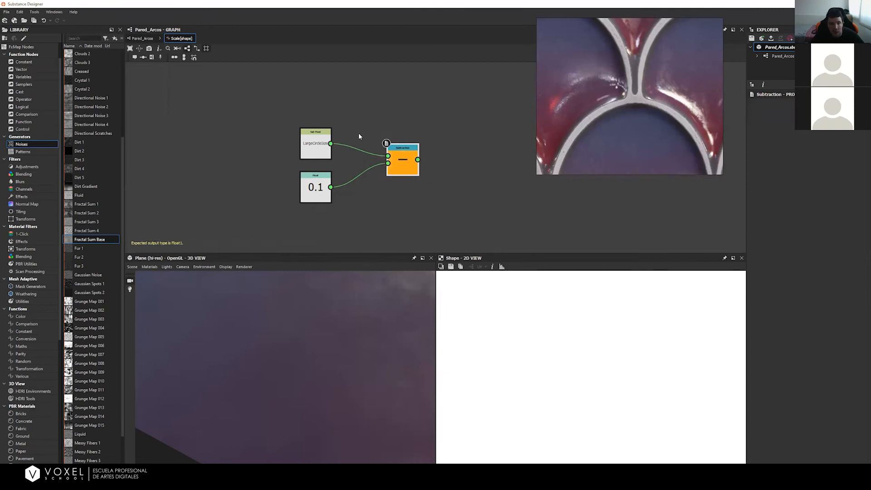
{"action": "left_click", "coordinate": [141, 39]}
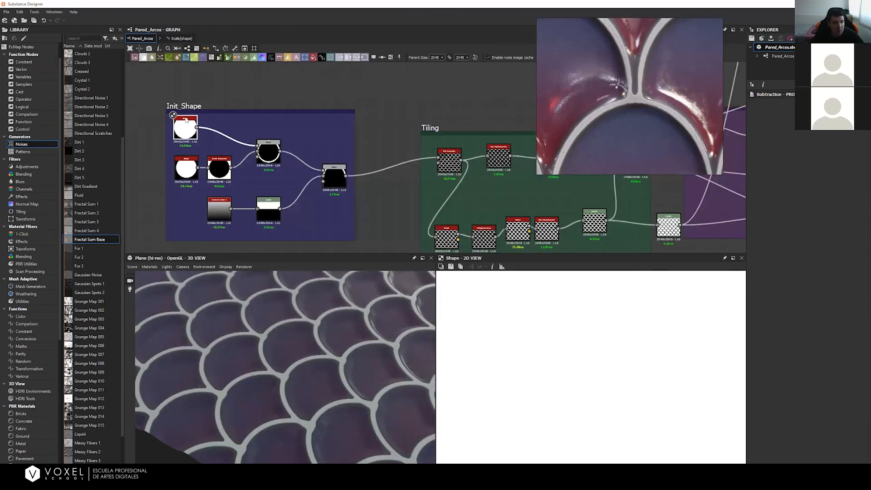
Step: Set the default of the graph's Size input parameter to 0.9
{"action": "left_click", "coordinate": [398, 141]}
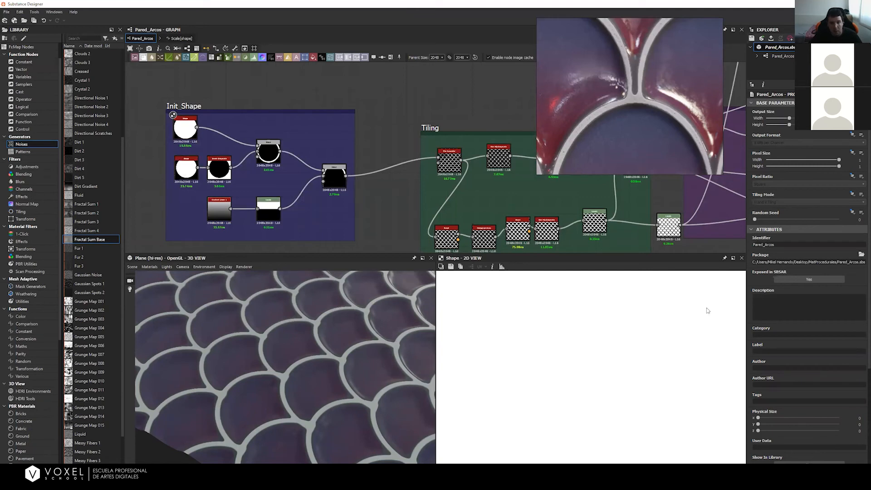
{"action": "scroll", "coordinate": [834, 406], "scroll_direction": "down", "scroll_amount": 5}
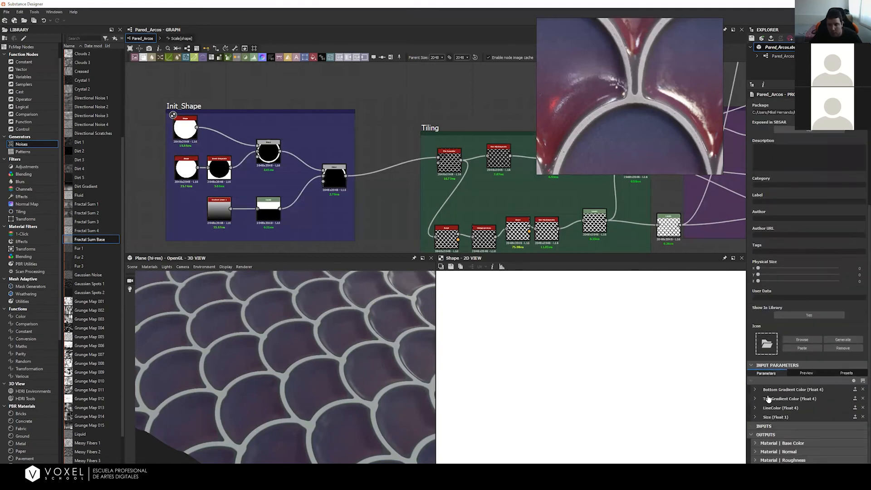
{"action": "left_click", "coordinate": [756, 418]}
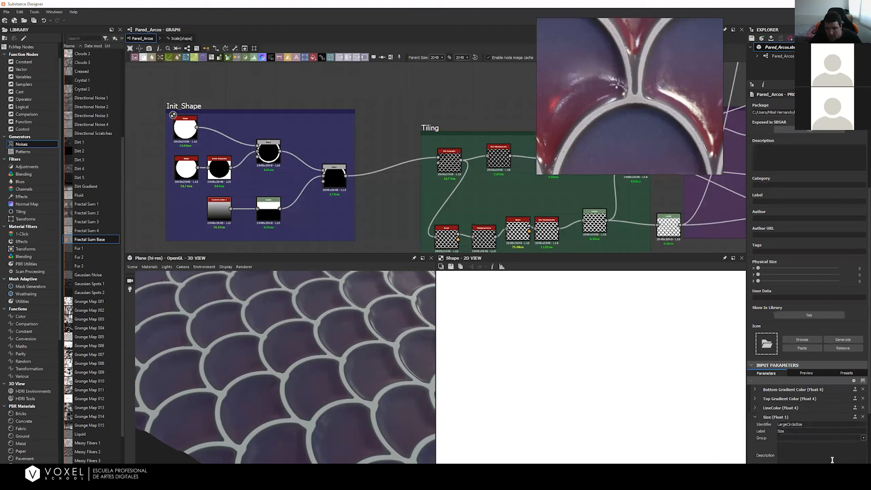
{"action": "scroll", "coordinate": [861, 400], "scroll_direction": "down", "scroll_amount": 3}
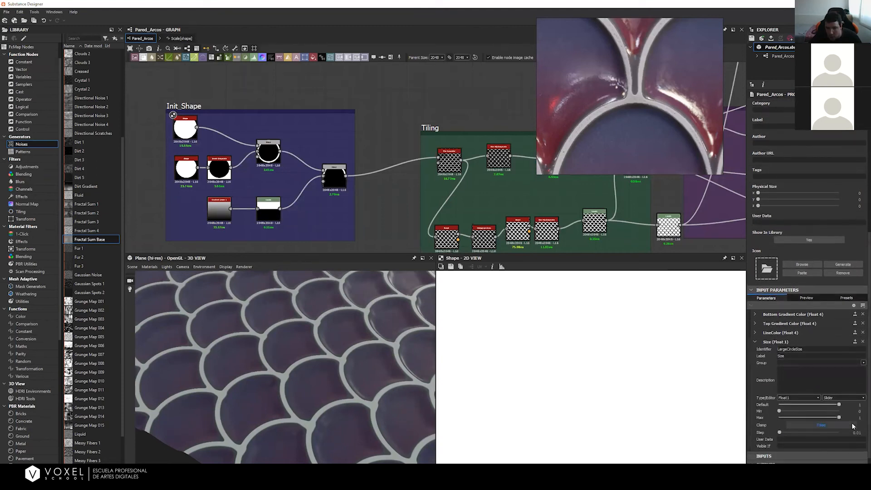
{"action": "left_click", "coordinate": [860, 406]}
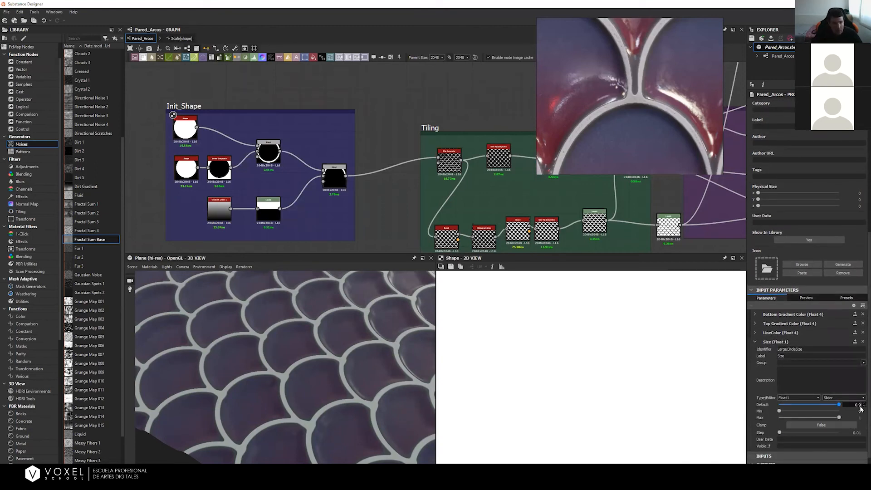
{"action": "type", "text": "0.9"}
{"action": "key", "text": "Return"}
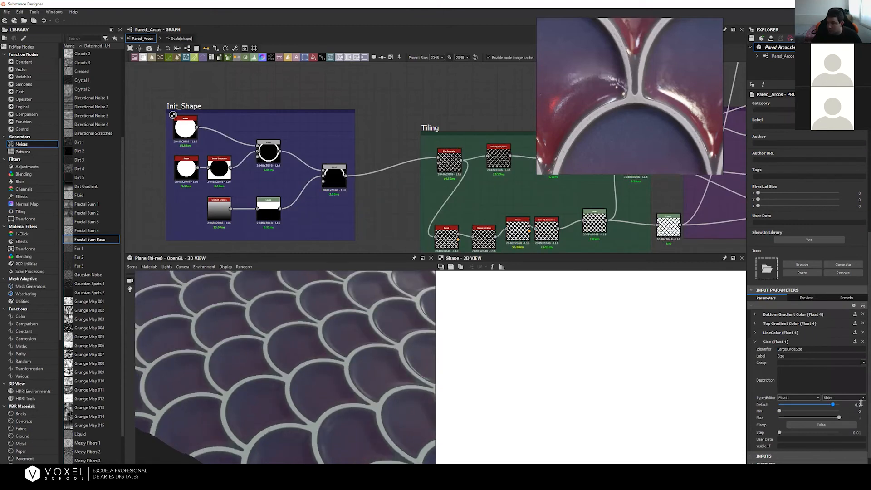
Step: Try a default of 0.5 for the Size input, restore it to 0.9 and collapse the parameter
{"action": "double_click", "coordinate": [856, 404]}
{"action": "type", "text": "0.5"}
{"action": "key", "text": "Return"}
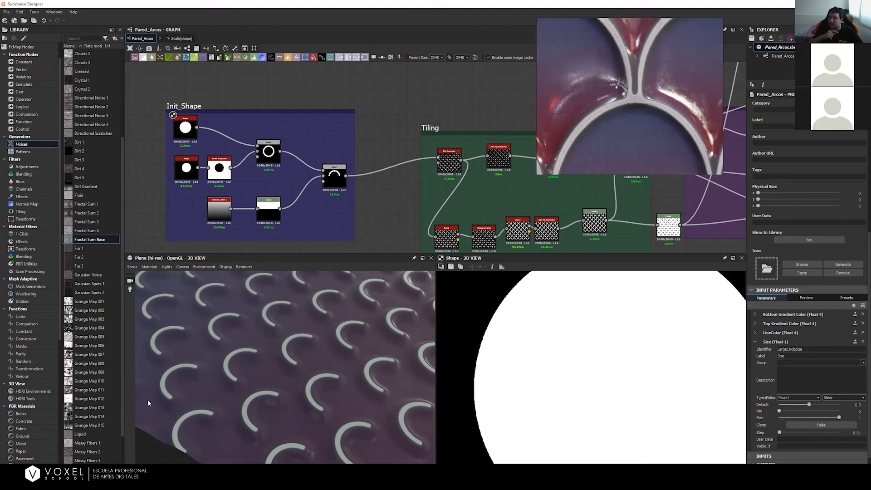
{"action": "left_click", "coordinate": [863, 404]}
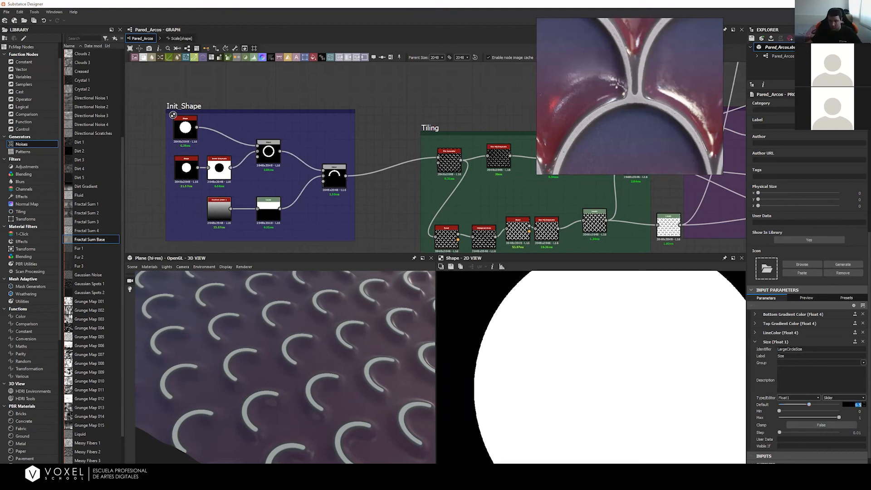
{"action": "key", "text": "Return"}
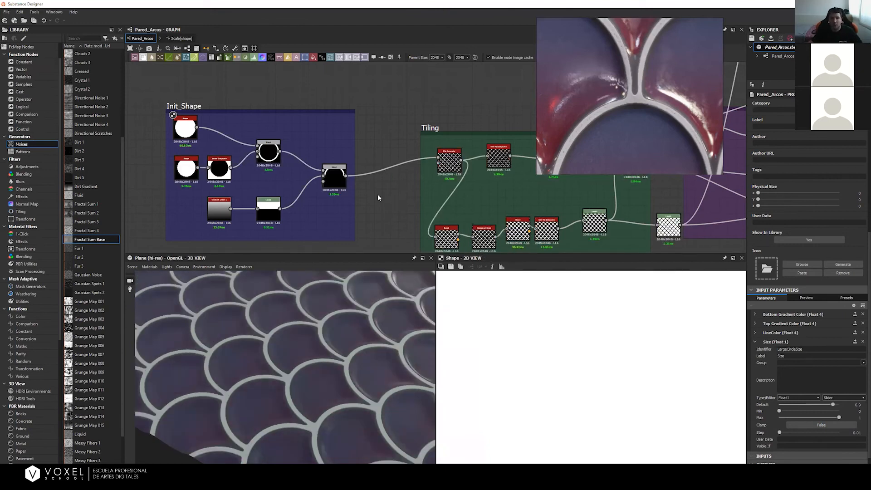
{"action": "left_click", "coordinate": [755, 342]}
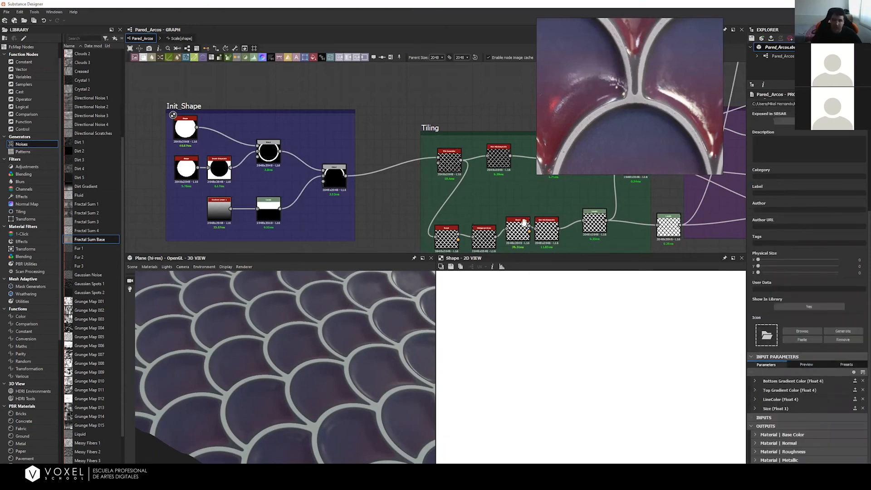
Step: Expose the X Amount and Y Amount of the Tile Generator in the Tiling frame as new graph inputs
{"action": "middle_click_drag", "start_coordinate": [466, 167], "coordinate": [291, 168]}
{"action": "double_click", "coordinate": [277, 167]}
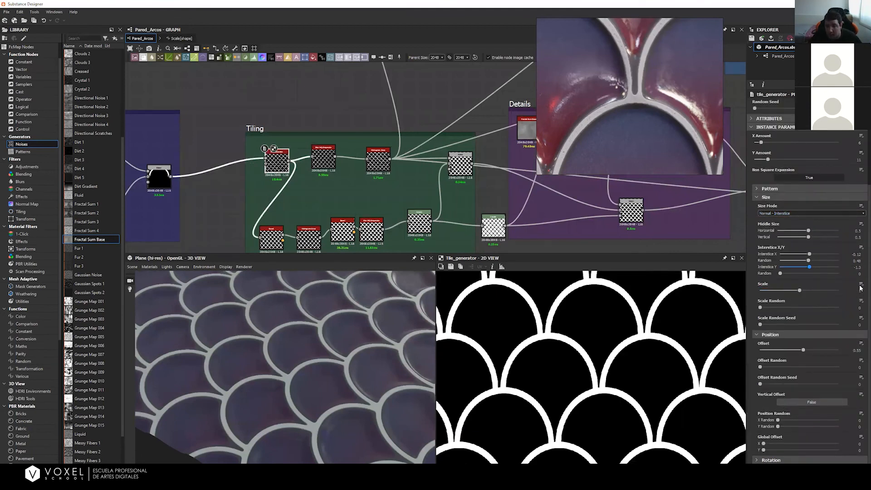
{"action": "left_click", "coordinate": [860, 136]}
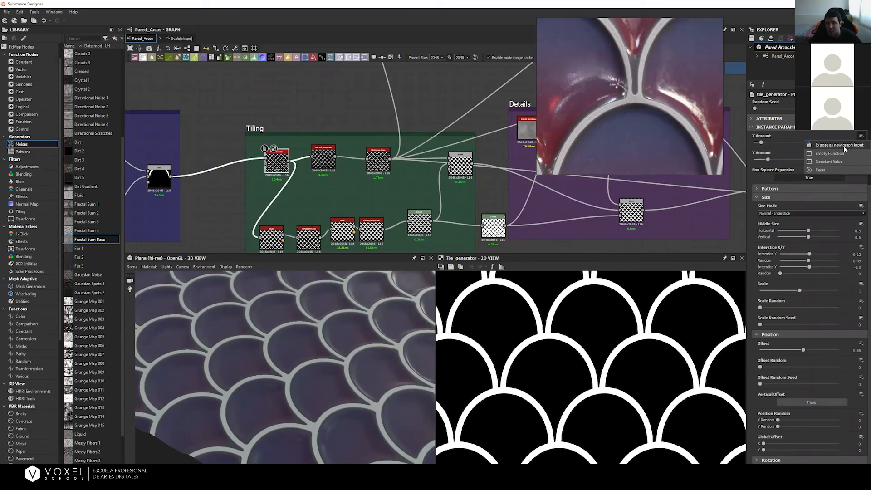
{"action": "left_click", "coordinate": [848, 145]}
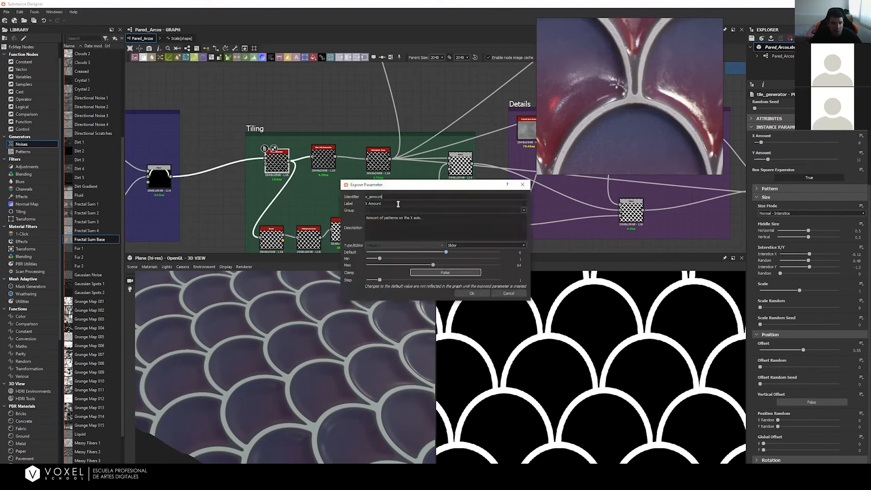
{"action": "left_click", "coordinate": [472, 293]}
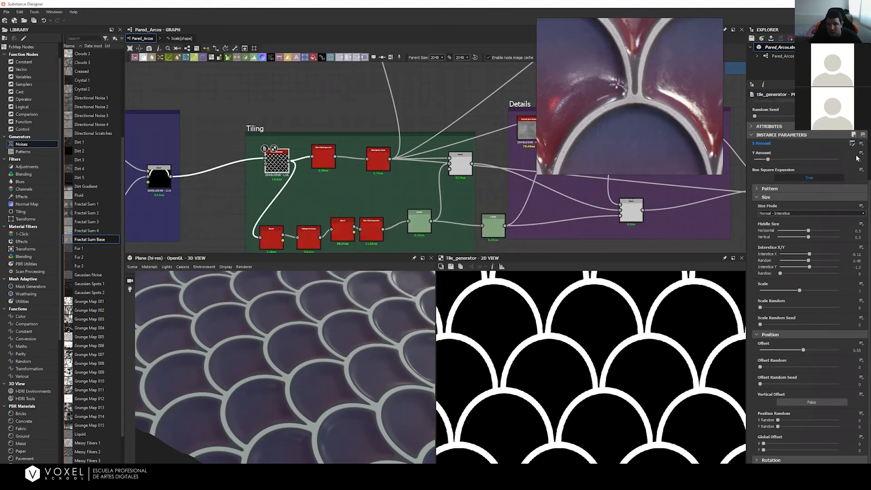
{"action": "left_click", "coordinate": [861, 153]}
{"action": "left_click", "coordinate": [859, 161]}
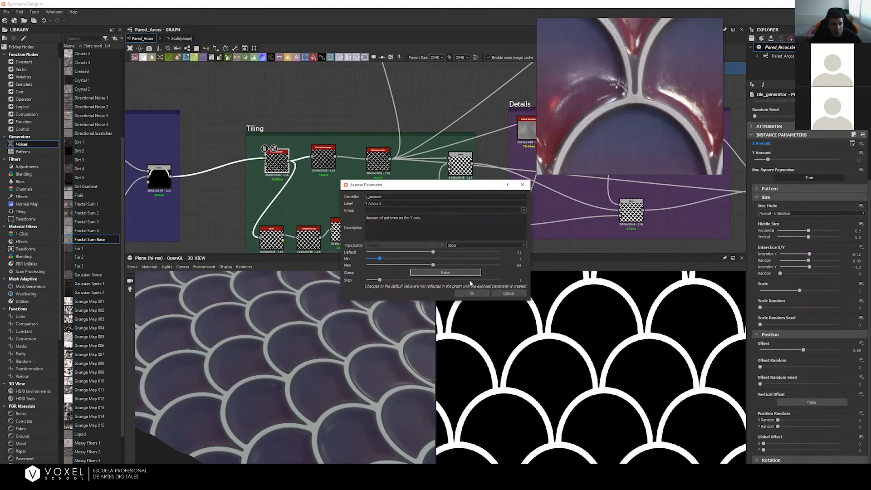
{"action": "left_click", "coordinate": [472, 293]}
Step: Add an HSL node beside the final blend of the basecolor frame
{"action": "middle_click_drag", "start_coordinate": [399, 214], "coordinate": [244, 203]}
{"action": "middle_click_drag", "start_coordinate": [476, 157], "coordinate": [236, 195]}
{"action": "middle_click_drag", "start_coordinate": [518, 154], "coordinate": [395, 216]}
{"action": "middle_click_drag", "start_coordinate": [392, 84], "coordinate": [306, 230]}
{"action": "middle_click_drag", "start_coordinate": [259, 117], "coordinate": [391, 200]}
{"action": "middle_click_drag", "start_coordinate": [382, 163], "coordinate": [540, 149]}
{"action": "middle_click_drag", "start_coordinate": [202, 181], "coordinate": [346, 163]}
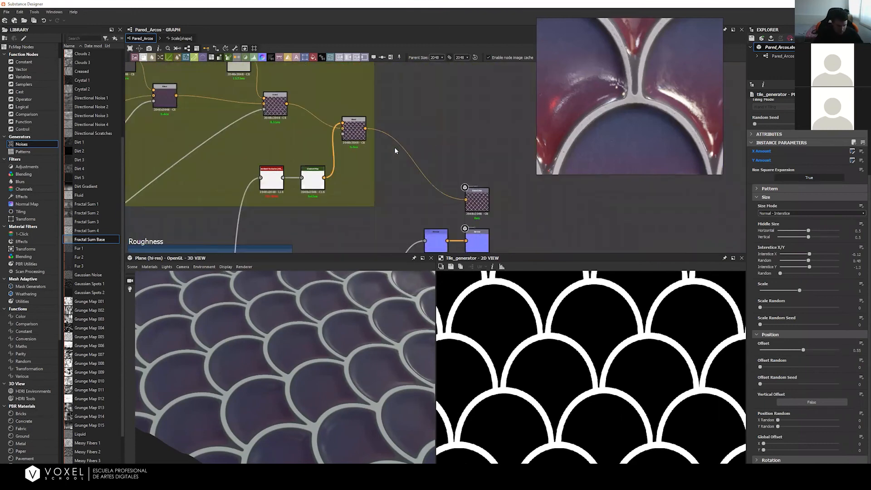
{"action": "key", "text": "space"}
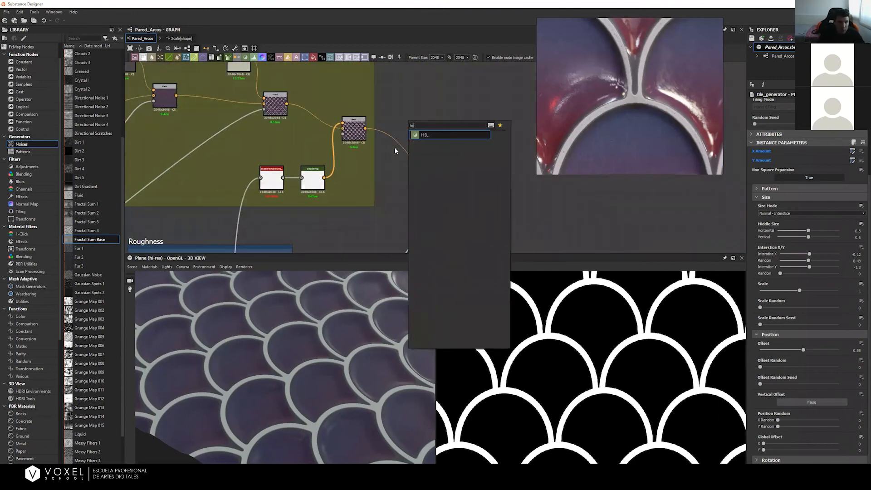
{"action": "key", "text": "Escape"}
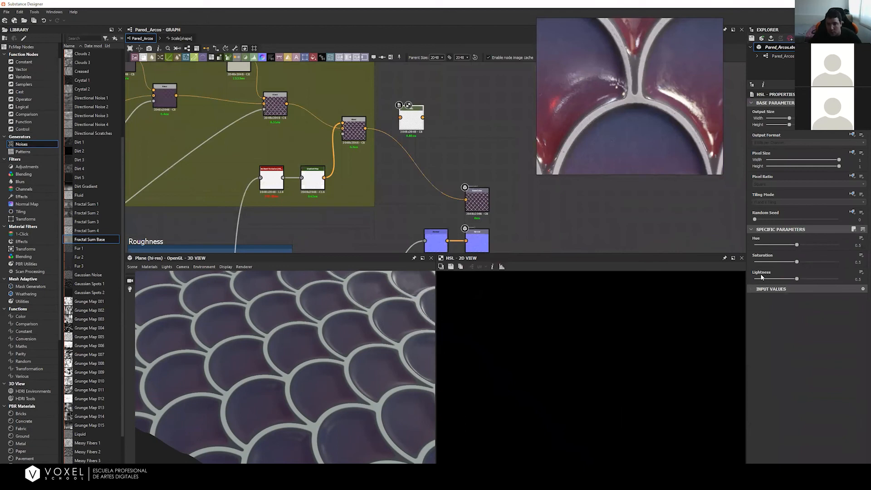
Step: Move the HSL node to the start of the basecolor frame and insert it between the GradientColor blend and the first basecolor blend
{"action": "mouse_move", "coordinate": [359, 129]}
{"action": "left_mouse_down"}
{"action": "mouse_move", "coordinate": [374, 127]}
{"action": "mouse_move", "coordinate": [359, 134]}
{"action": "left_mouse_up"}
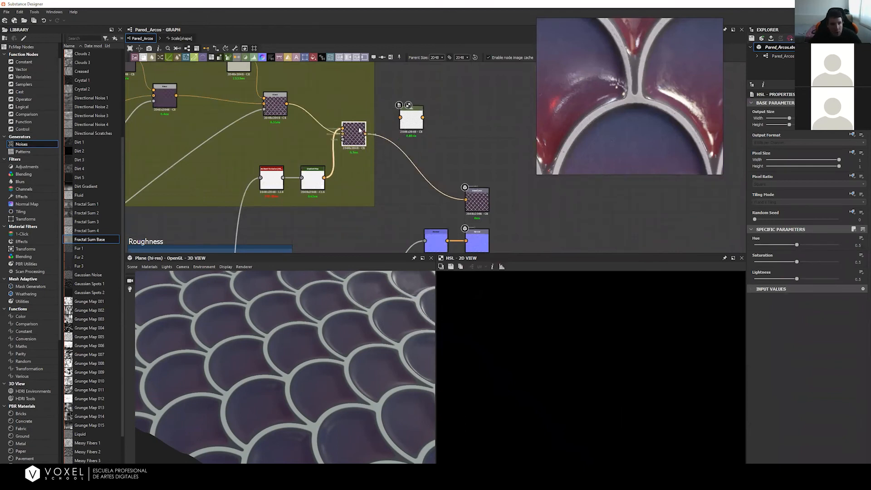
{"action": "middle_click_drag", "start_coordinate": [515, 166], "coordinate": [564, 198]}
{"action": "middle_click_drag", "start_coordinate": [481, 176], "coordinate": [456, 185]}
{"action": "left_click_drag", "start_coordinate": [555, 184], "coordinate": [202, 160]}
{"action": "middle_click_drag", "start_coordinate": [246, 142], "coordinate": [366, 141]}
{"action": "left_click_drag", "start_coordinate": [394, 119], "coordinate": [377, 128]}
{"action": "left_click_drag", "start_coordinate": [293, 195], "coordinate": [360, 146]}
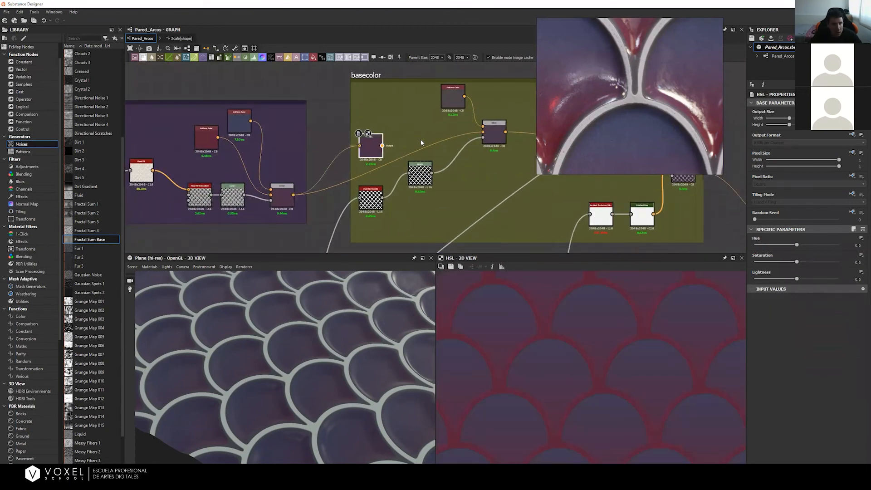
{"action": "left_click_drag", "start_coordinate": [475, 137], "coordinate": [483, 132]}
{"action": "left_click_drag", "start_coordinate": [374, 152], "coordinate": [382, 152]}
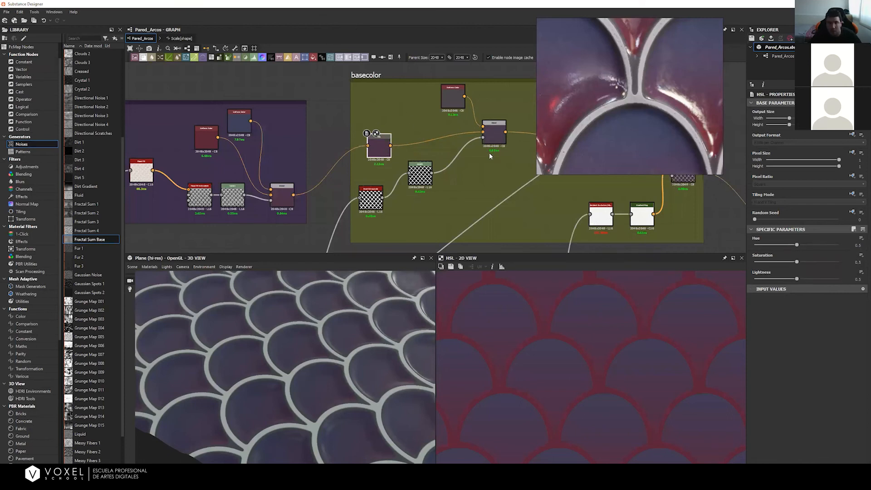
Step: Expose the HSL node's Hue, Saturation and Lightness as new graph inputs
{"action": "left_click", "coordinate": [859, 239]}
{"action": "left_click", "coordinate": [836, 246]}
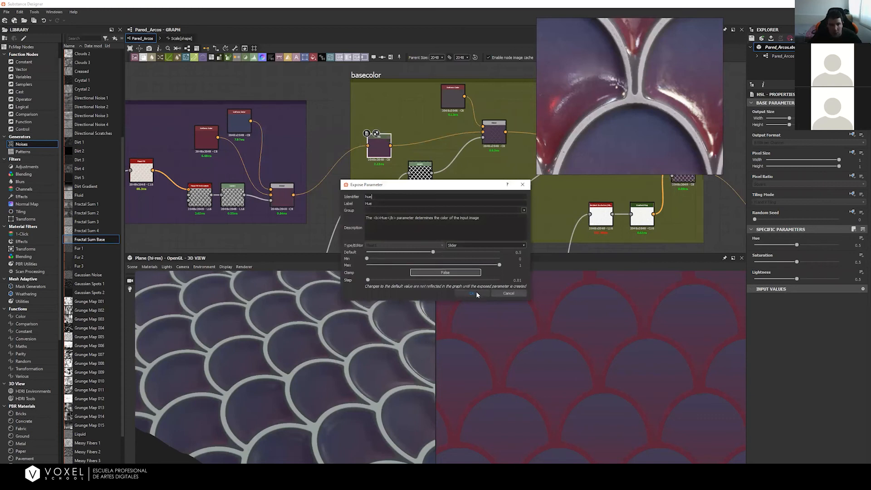
{"action": "left_click", "coordinate": [477, 293]}
{"action": "left_click", "coordinate": [857, 257]}
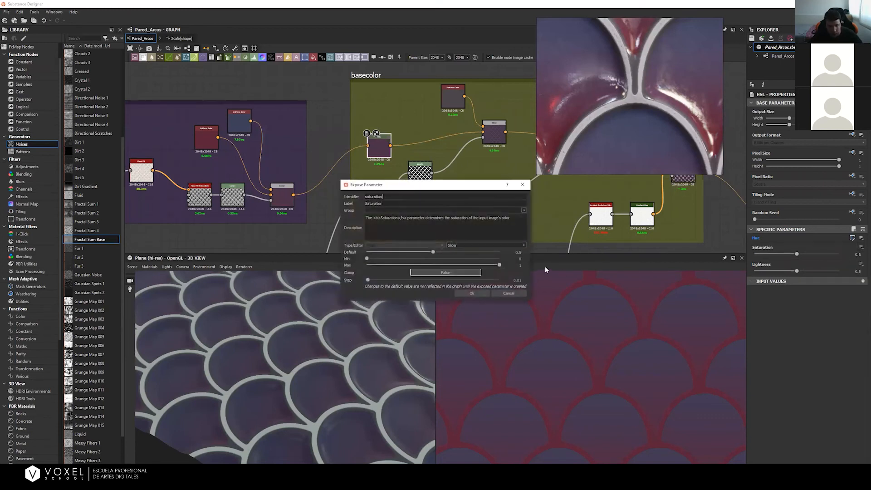
{"action": "left_click", "coordinate": [470, 293]}
{"action": "left_click", "coordinate": [861, 256]}
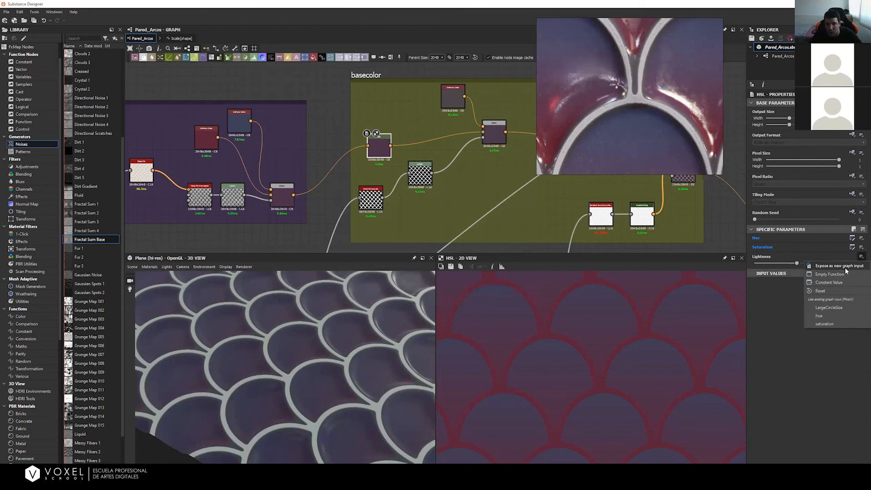
{"action": "left_click", "coordinate": [827, 266]}
{"action": "key", "text": "Return"}
Step: Expose Level In Mid of the GradientColor frame's Levels node as a new graph input with identifier and label Ramp_Mid
{"action": "middle_click_drag", "start_coordinate": [265, 168], "coordinate": [372, 164]}
{"action": "middle_click_drag", "start_coordinate": [318, 166], "coordinate": [289, 157]}
{"action": "middle_click_drag", "start_coordinate": [404, 154], "coordinate": [327, 148]}
{"action": "middle_click_drag", "start_coordinate": [252, 176], "coordinate": [320, 169]}
{"action": "left_click", "coordinate": [318, 167]}
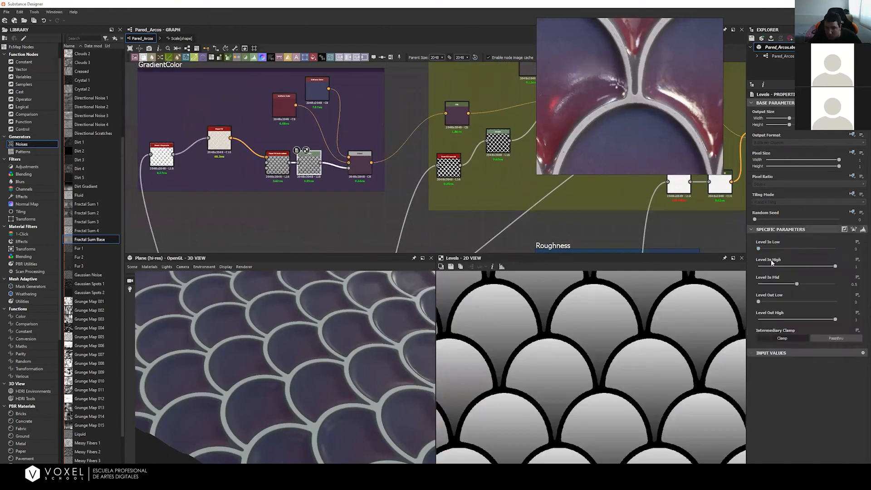
{"action": "left_click", "coordinate": [857, 277]}
{"action": "left_click", "coordinate": [832, 290]}
{"action": "left_click_drag", "start_coordinate": [392, 202], "coordinate": [300, 196]}
{"action": "left_click_drag", "start_coordinate": [384, 197], "coordinate": [344, 195]}
{"action": "type", "text": "Ramp"}
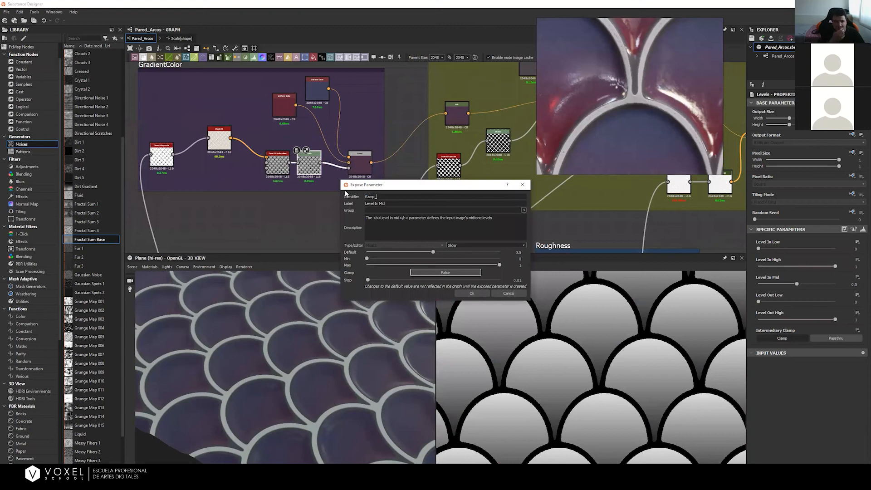
{"action": "type", "text": "_Mid"}
{"action": "left_click_drag", "start_coordinate": [390, 204], "coordinate": [346, 203]}
{"action": "type", "text": "Ra"}
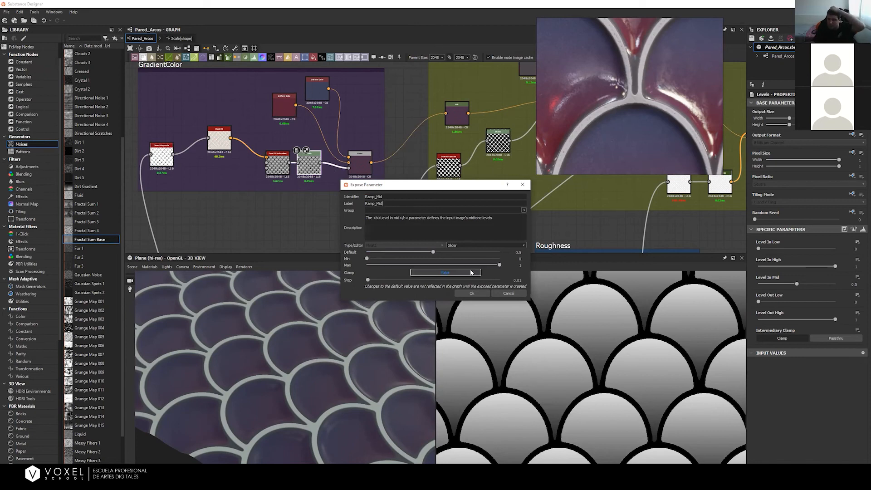
{"action": "left_click", "coordinate": [469, 293]}
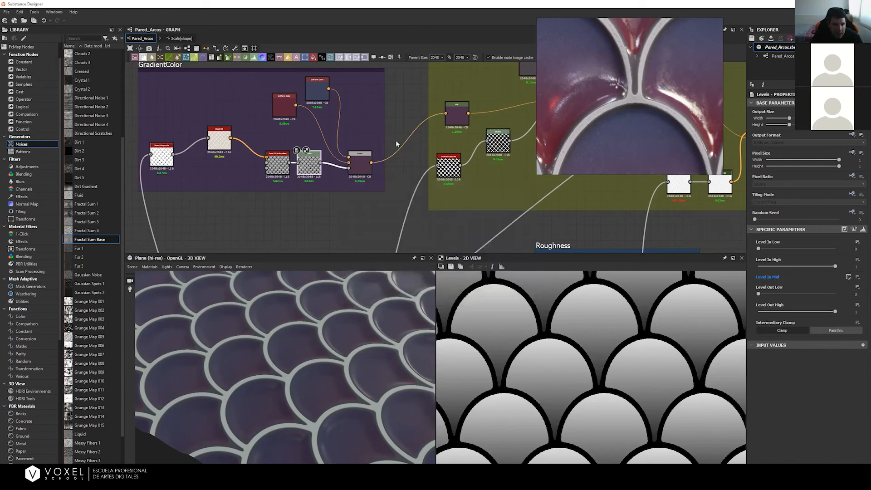
Step: Examine the tile relief and reflections in the 3D preview alongside the Levels node in the Roughness frame
{"action": "scroll", "coordinate": [430, 156], "scroll_direction": "down", "scroll_amount": 4}
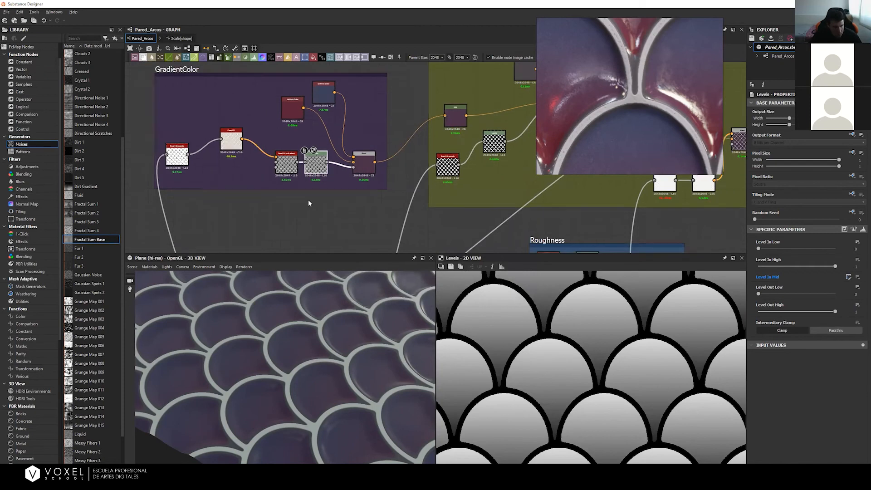
{"action": "left_click_drag", "start_coordinate": [280, 314], "coordinate": [314, 292]}
{"action": "scroll", "coordinate": [313, 325], "scroll_direction": "down", "scroll_amount": 2}
{"action": "left_click_drag", "start_coordinate": [312, 323], "coordinate": [320, 346]}
{"action": "left_click_drag", "start_coordinate": [386, 189], "coordinate": [419, 180]}
{"action": "middle_click_drag", "start_coordinate": [512, 192], "coordinate": [343, 158]}
{"action": "scroll", "coordinate": [348, 189], "scroll_direction": "up", "scroll_amount": 5}
{"action": "scroll", "coordinate": [349, 189], "scroll_direction": "down", "scroll_amount": 1}
{"action": "scroll", "coordinate": [319, 204], "scroll_direction": "down", "scroll_amount": 1}
{"action": "left_click_drag", "start_coordinate": [299, 313], "coordinate": [310, 290]}
{"action": "scroll", "coordinate": [313, 329], "scroll_direction": "up", "scroll_amount": 3}
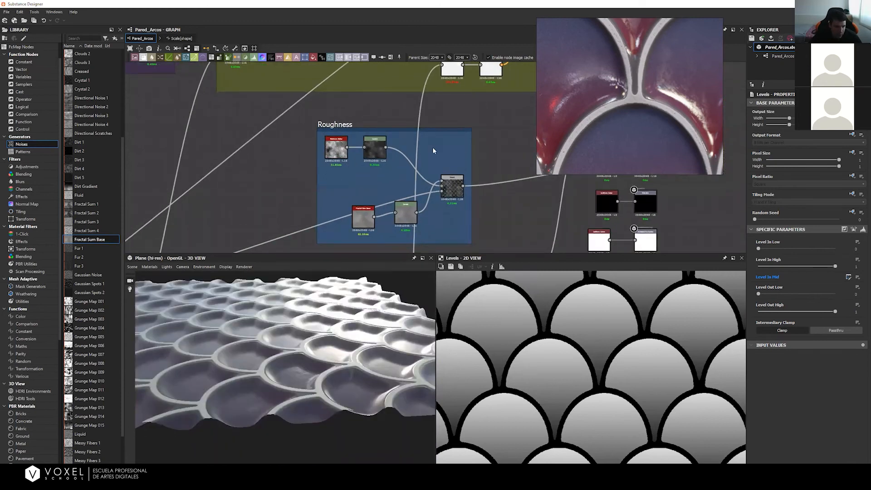
{"action": "scroll", "coordinate": [358, 175], "scroll_direction": "up", "scroll_amount": 3}
{"action": "scroll", "coordinate": [306, 172], "scroll_direction": "down", "scroll_amount": 1}
{"action": "middle_click_drag", "start_coordinate": [341, 188], "coordinate": [306, 203]}
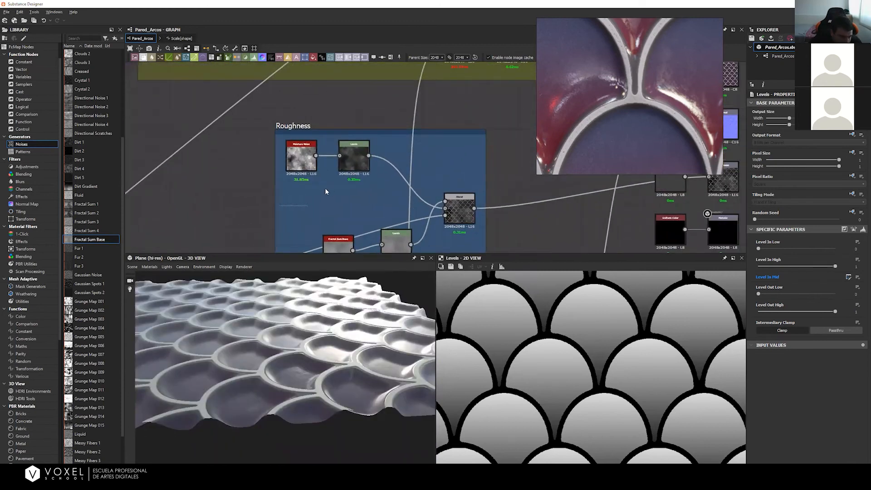
{"action": "left_click", "coordinate": [354, 161]}
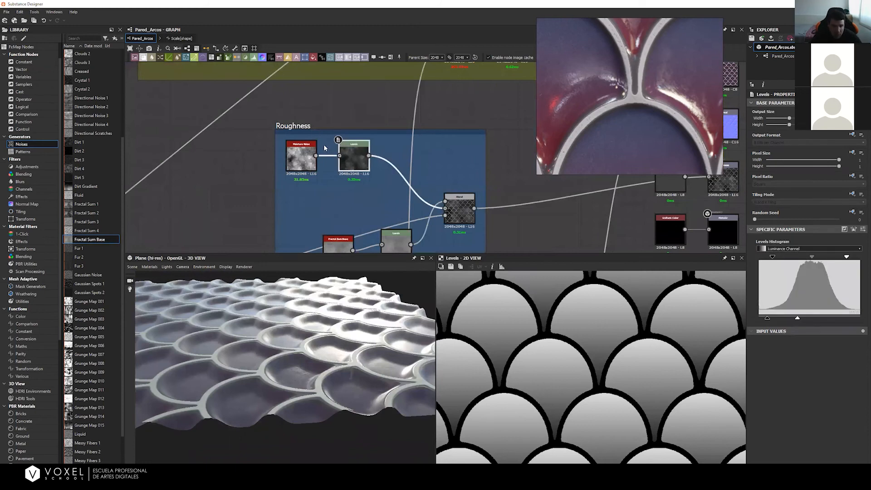
{"action": "left_click_drag", "start_coordinate": [306, 202], "coordinate": [333, 206]}
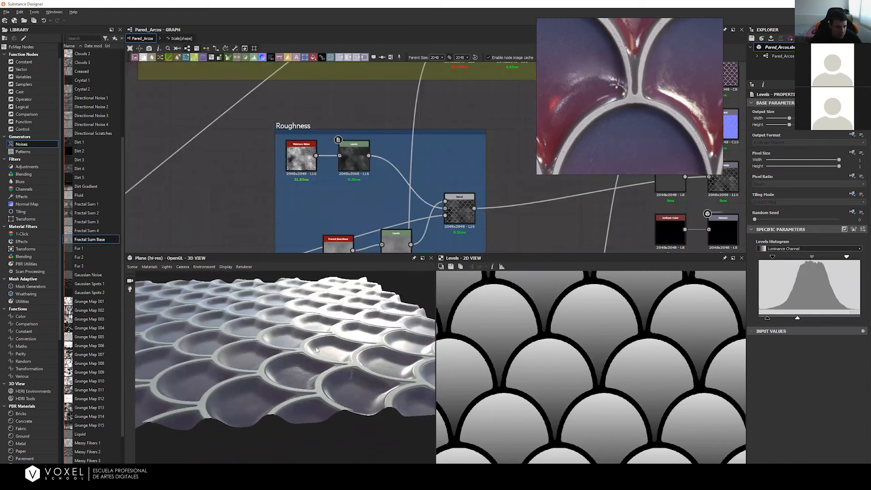
{"action": "mouse_move", "coordinate": [352, 355]}
{"action": "left_mouse_down"}
{"action": "mouse_move", "coordinate": [308, 360]}
{"action": "mouse_move", "coordinate": [386, 347]}
{"action": "mouse_move", "coordinate": [368, 352]}
{"action": "left_mouse_up"}
{"action": "scroll", "coordinate": [436, 143], "scroll_direction": "down", "scroll_amount": 3}
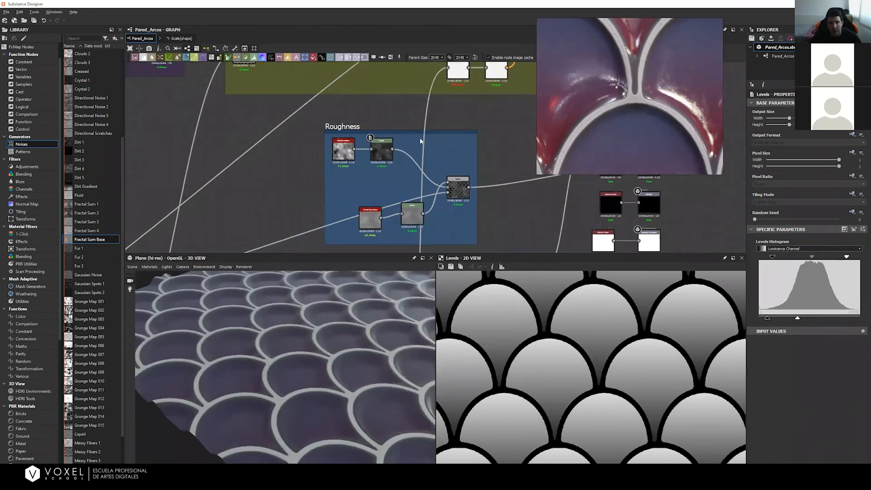
Step: Show the graph's own properties and review its list of exposed input parameters
{"action": "scroll", "coordinate": [682, 181], "scroll_direction": "down", "scroll_amount": 3}
{"action": "middle_click_drag", "start_coordinate": [682, 219], "coordinate": [586, 234]}
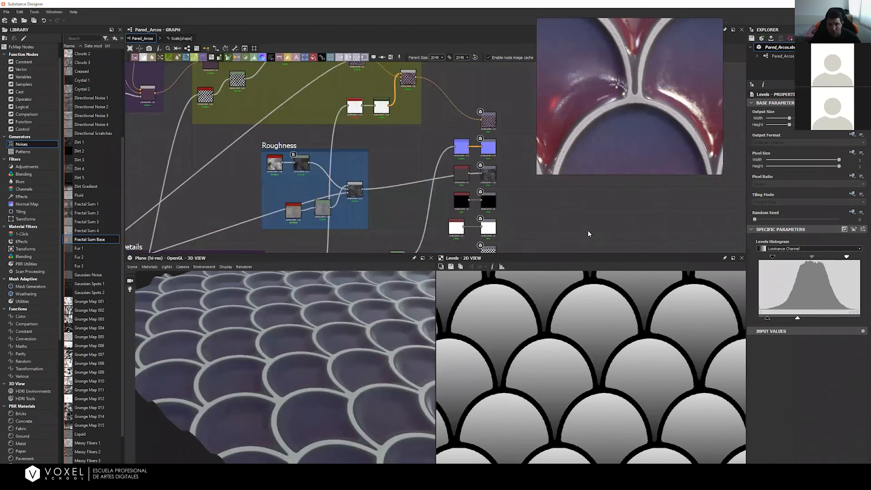
{"action": "left_click", "coordinate": [587, 230]}
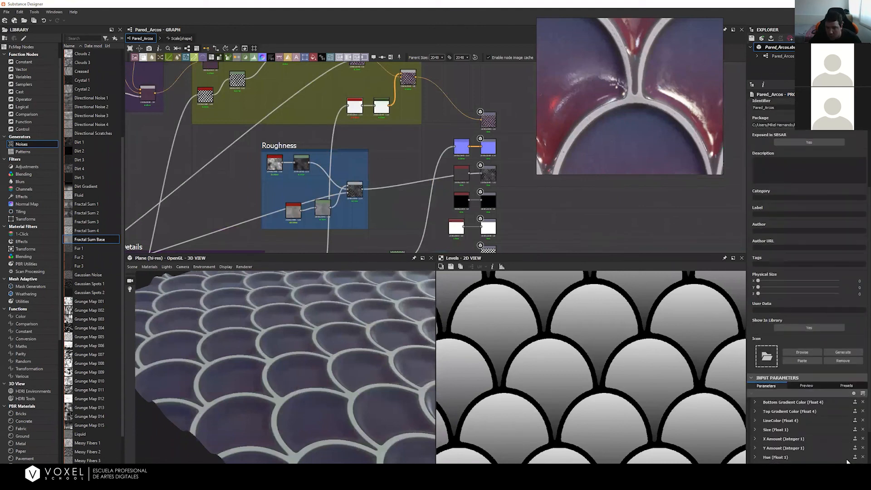
{"action": "scroll", "coordinate": [846, 461], "scroll_direction": "down", "scroll_amount": 2}
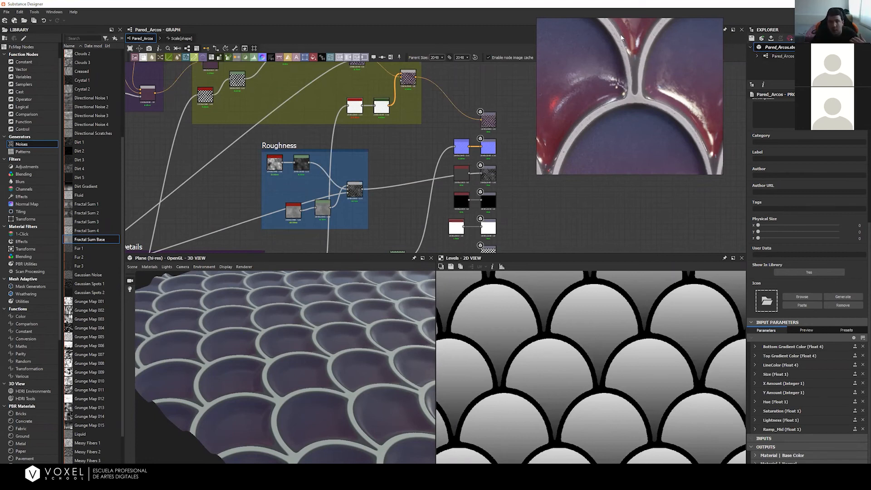
Step: Close the floating tile reference image that covers the graph
{"action": "middle_click_drag", "start_coordinate": [643, 92], "coordinate": [624, 98]}
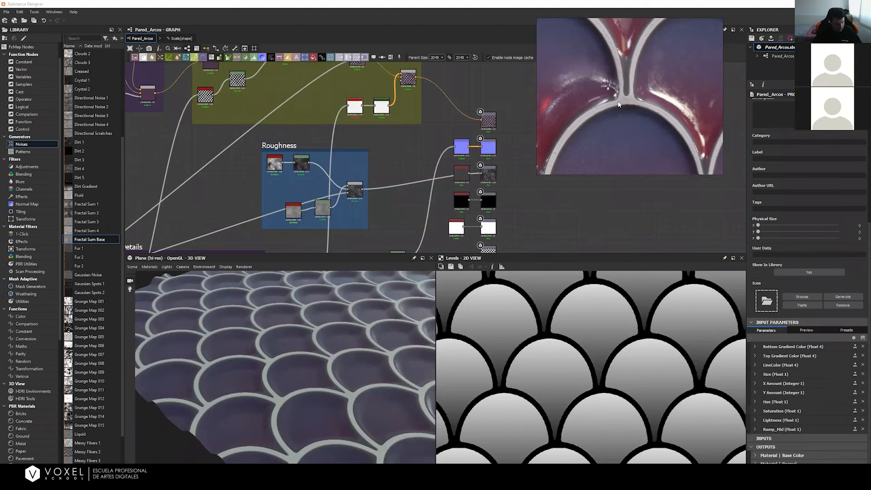
{"action": "key", "text": "alt+F4"}
{"action": "left_click", "coordinate": [627, 102]}
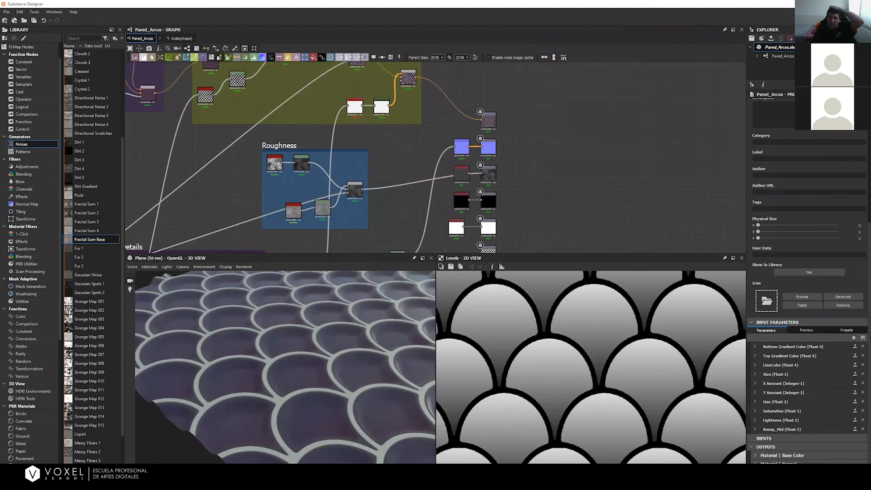
Step: Publish the package as the Substance archive Pared_Arcos in the MatProcedurales folder, keeping the default publish options
{"action": "left_click", "coordinate": [771, 39]}
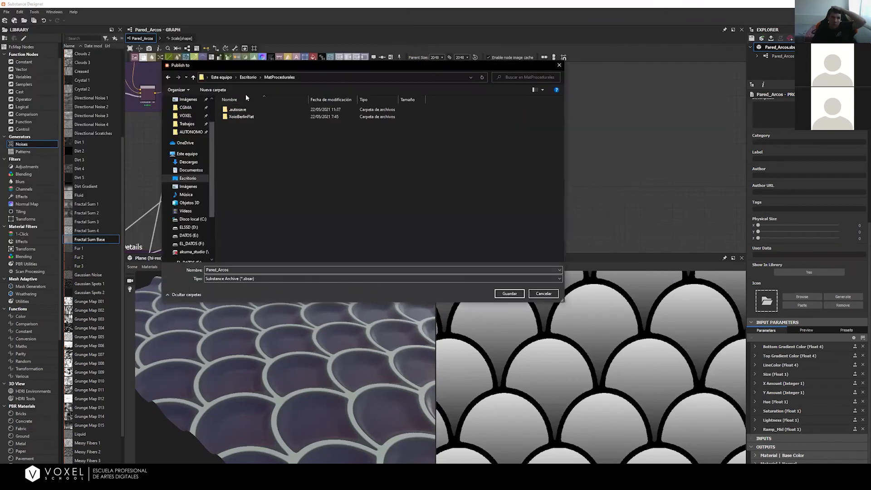
{"action": "left_click", "coordinate": [218, 270]}
{"action": "double_click", "coordinate": [217, 270]}
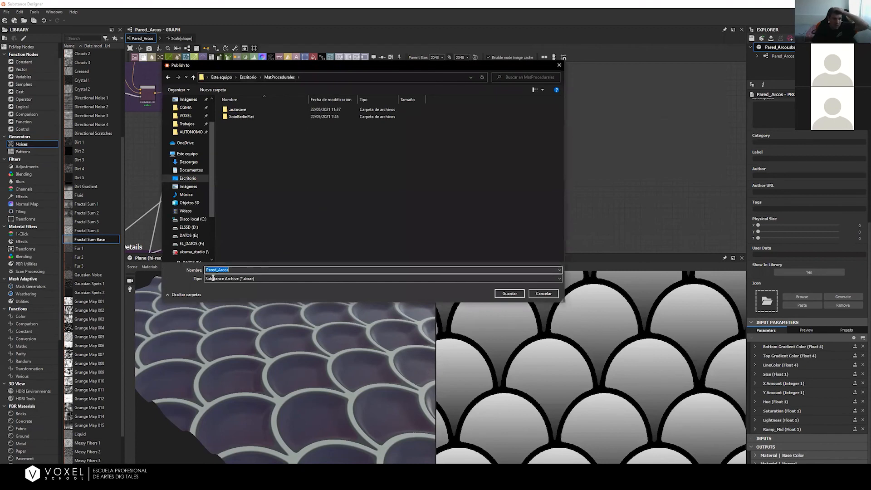
{"action": "left_click", "coordinate": [510, 294]}
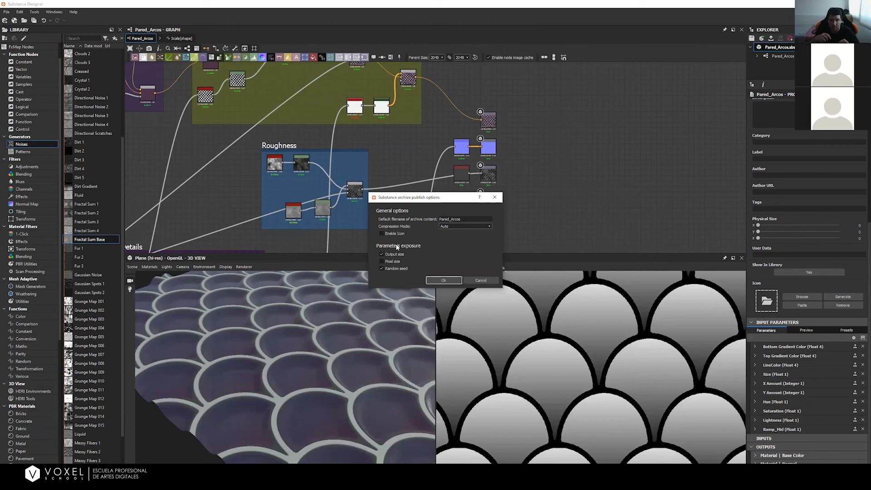
{"action": "key", "text": "Return"}
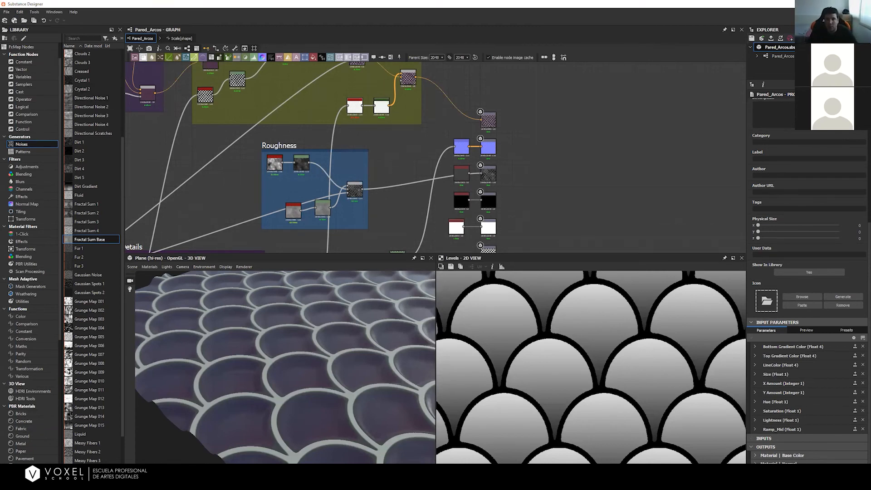
Step: Open the xoioBerlinFlat project from the MatProcedurales folder in Unreal Engine 4.25 and dismiss the SteamVR window
{"action": "key", "text": "super+d"}
{"action": "double_click", "coordinate": [15, 20]}
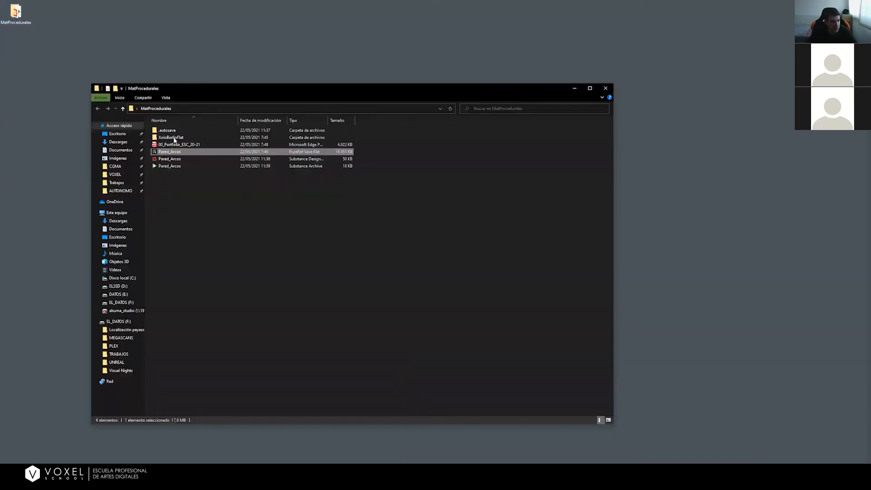
{"action": "left_click", "coordinate": [186, 137]}
{"action": "double_click", "coordinate": [186, 137]}
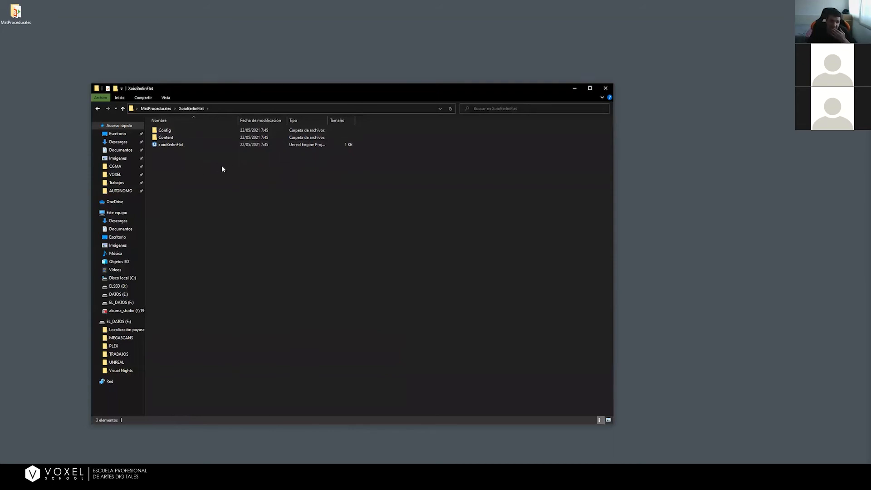
{"action": "double_click", "coordinate": [183, 145]}
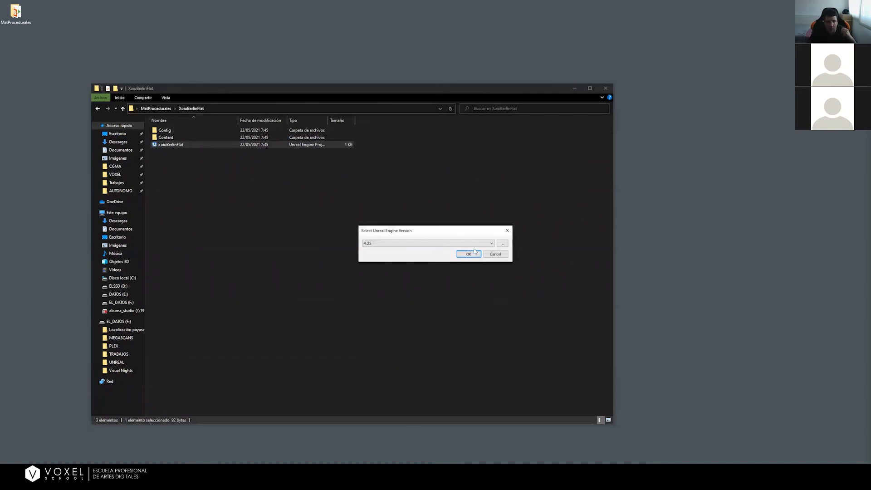
{"action": "left_click", "coordinate": [469, 254]}
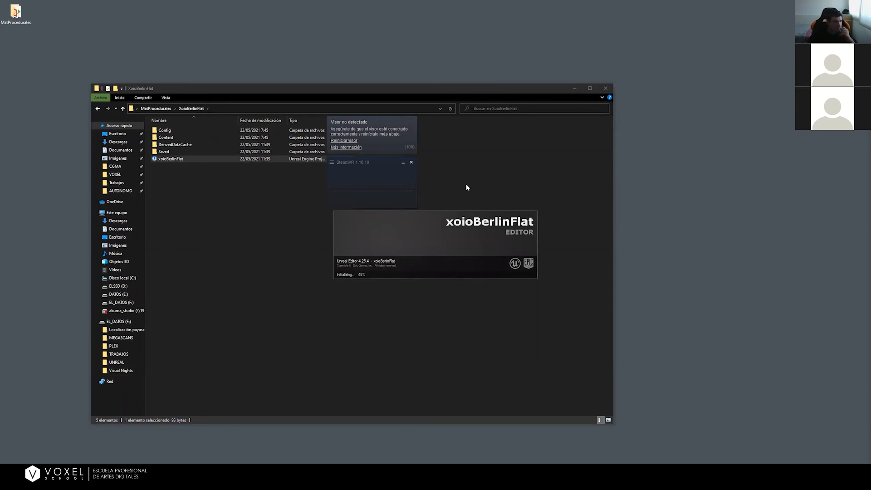
{"action": "left_click", "coordinate": [411, 162]}
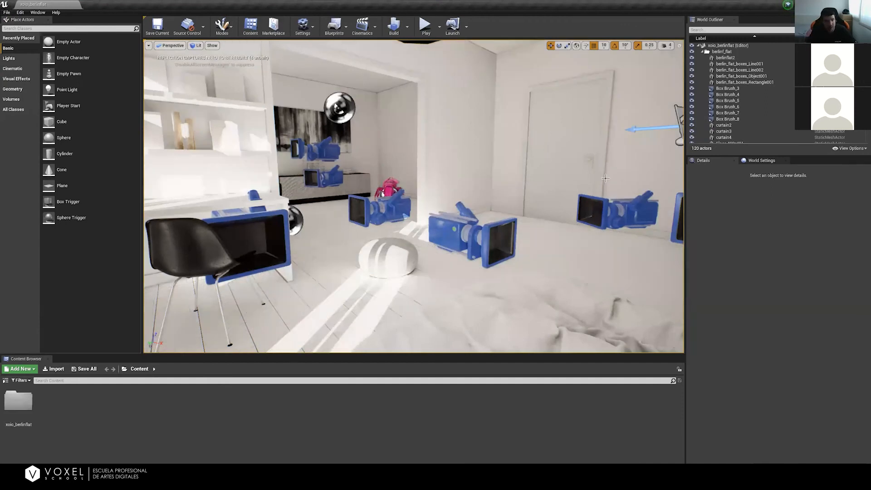
Step: Fly through the flat in the perspective viewport to examine its rooms, windows and furniture
{"action": "right_click_drag", "start_coordinate": [379, 173], "coordinate": [210, 191]}
{"action": "right_click_drag", "start_coordinate": [432, 174], "coordinate": [408, 176]}
{"action": "key", "text": "s"}
{"action": "key", "text": "w"}
{"action": "key", "text": "s"}
{"action": "key", "text": "w"}
{"action": "key", "text": "s"}
{"action": "right_click_drag", "start_coordinate": [384, 138], "coordinate": [363, 143]}
{"action": "right_click_drag", "start_coordinate": [413, 196], "coordinate": [432, 254]}
{"action": "key", "text": "w"}
{"action": "key", "text": "s"}
{"action": "key", "text": "w"}
{"action": "key", "text": "s"}
{"action": "key", "text": "w"}
{"action": "key", "text": "s"}
{"action": "key", "text": "e"}
{"action": "key", "text": "q"}
{"action": "key", "text": "w"}
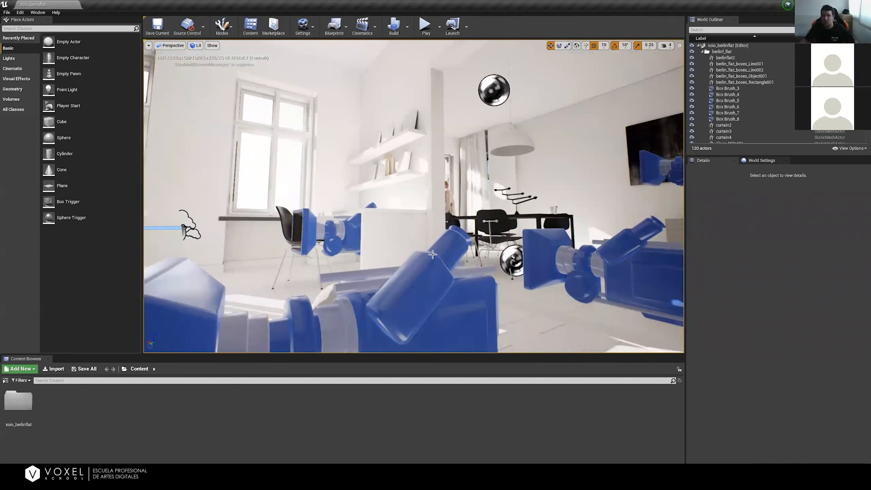
{"action": "mouse_move", "coordinate": [432, 254]}
{"action": "right_mouse_down"}
{"action": "mouse_move", "coordinate": [457, 264]}
{"action": "mouse_move", "coordinate": [441, 266]}
{"action": "mouse_move", "coordinate": [422, 227]}
{"action": "mouse_move", "coordinate": [410, 231]}
{"action": "mouse_move", "coordinate": [383, 217]}
{"action": "mouse_move", "coordinate": [427, 243]}
{"action": "right_mouse_up"}
{"action": "key", "text": "s"}
{"action": "key", "text": "w"}
{"action": "key", "text": "e"}
{"action": "key", "text": "q"}
{"action": "key", "text": "e"}
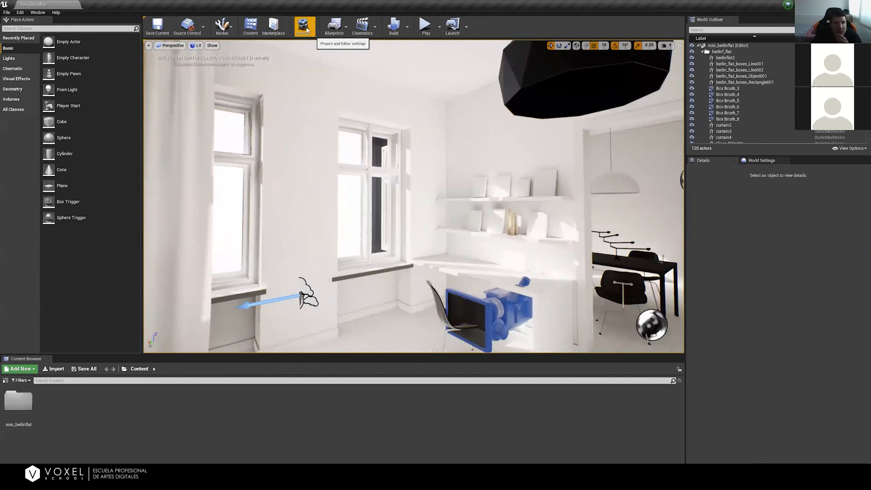
Step: Enable the installed Substance in UE4 plugin, restart the editor and close the Plugins window
{"action": "left_click", "coordinate": [313, 29]}
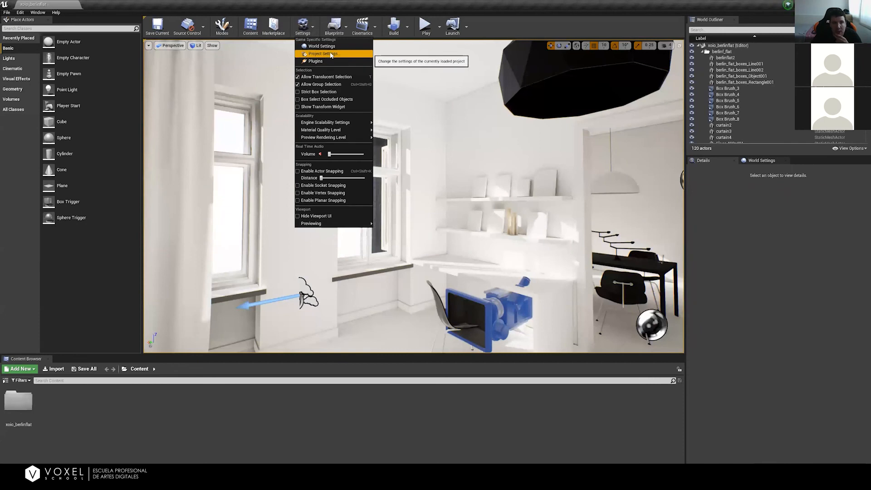
{"action": "left_click", "coordinate": [320, 62]}
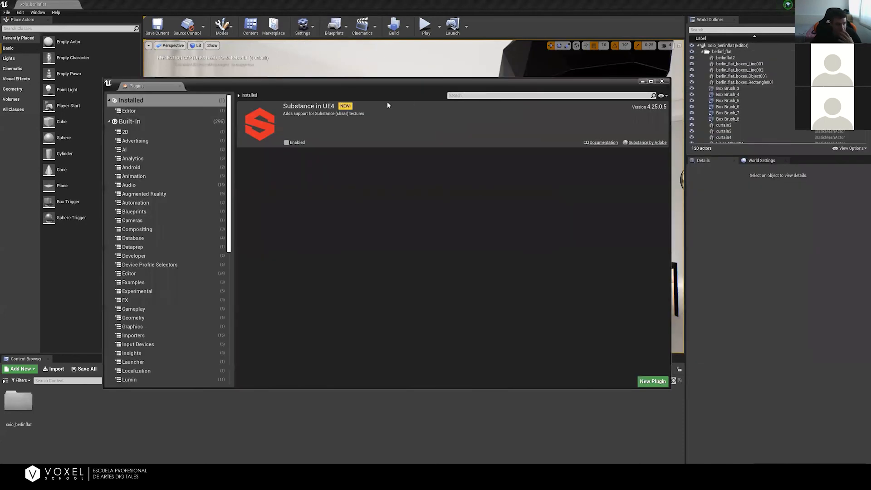
{"action": "left_click", "coordinate": [163, 125]}
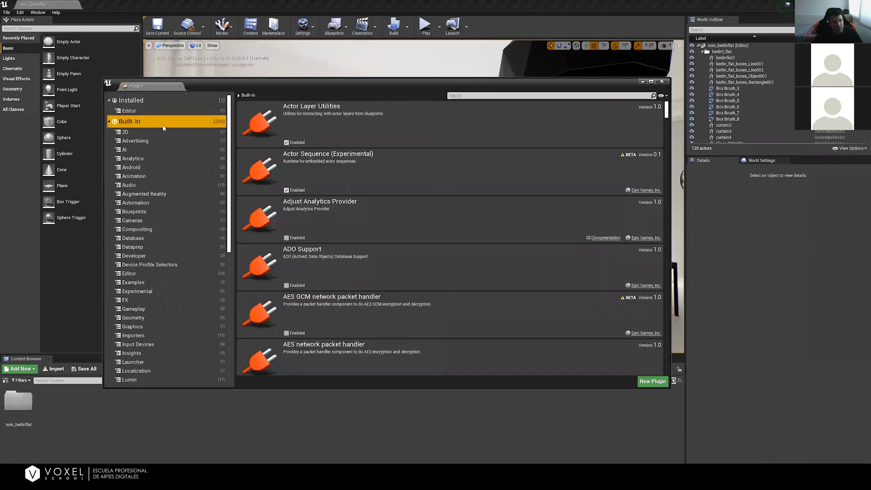
{"action": "left_click", "coordinate": [483, 95]}
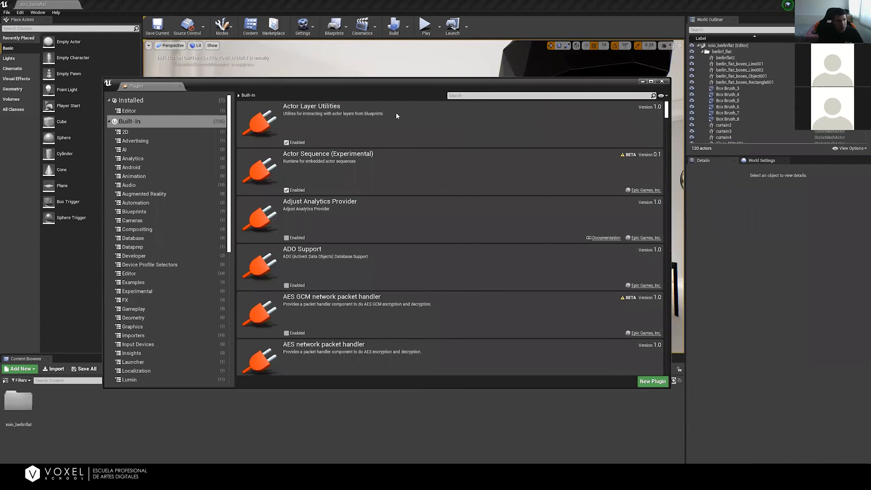
{"action": "left_click", "coordinate": [138, 100]}
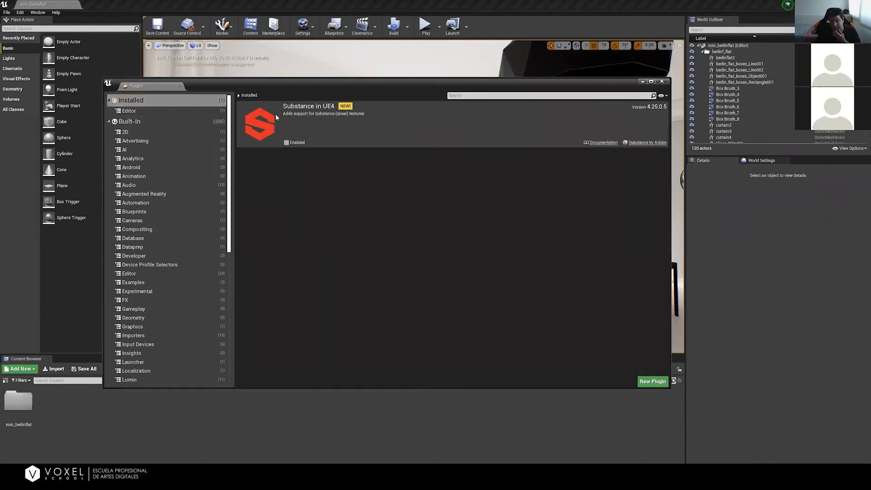
{"action": "left_click", "coordinate": [286, 142]}
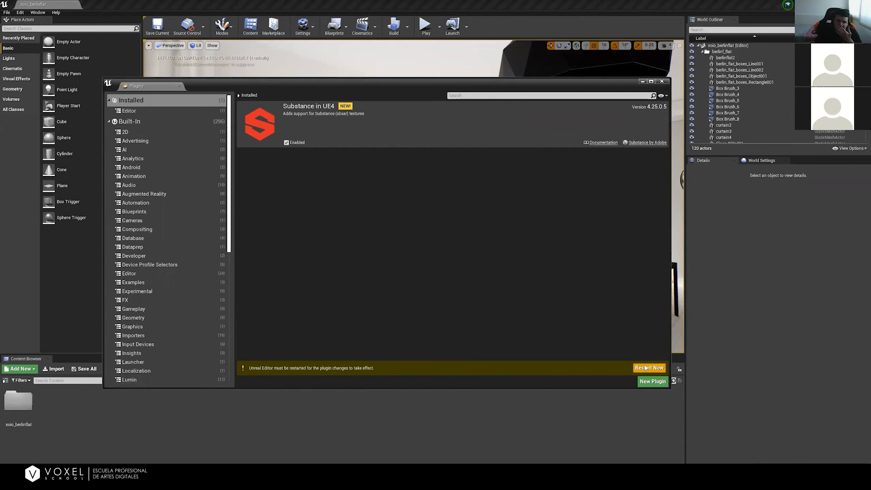
{"action": "left_click", "coordinate": [655, 368]}
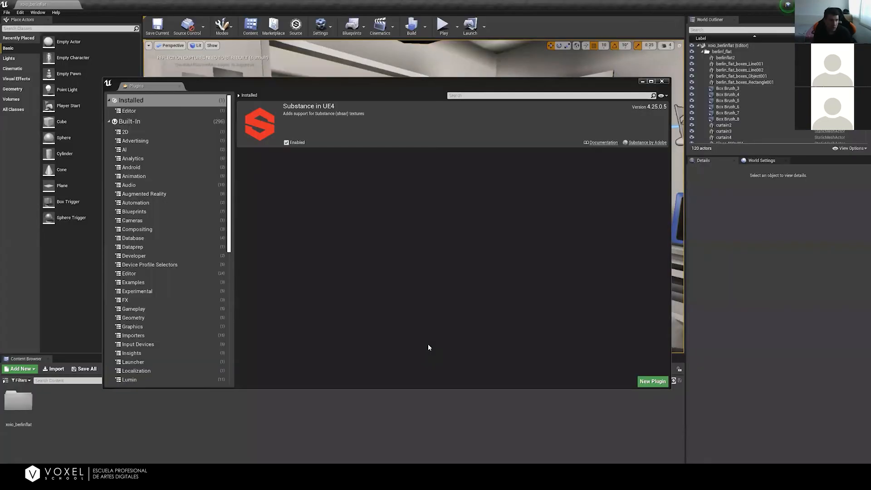
{"action": "left_click", "coordinate": [662, 81]}
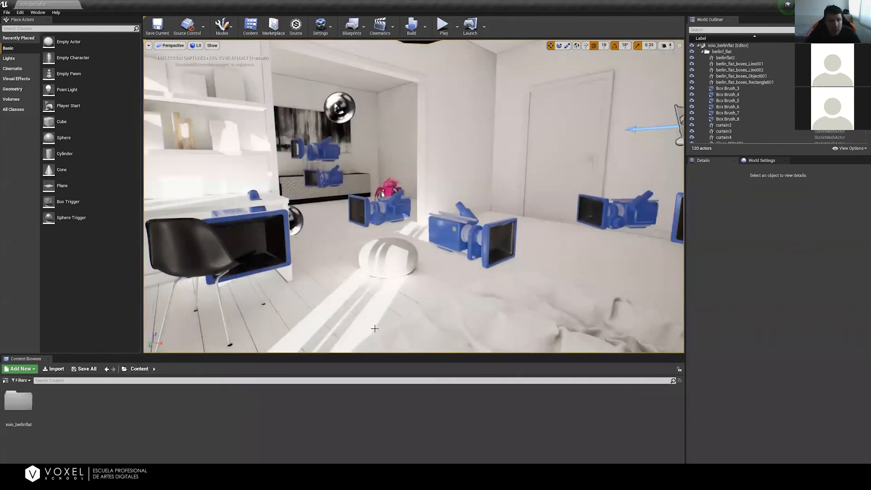
Step: Turn on game view in the viewport and frame the room with the desk, shelves and doorway
{"action": "right_click_drag", "start_coordinate": [445, 138], "coordinate": [365, 123]}
{"action": "key", "text": "g"}
{"action": "mouse_move", "coordinate": [493, 209]}
{"action": "right_mouse_down"}
{"action": "mouse_move", "coordinate": [477, 196]}
{"action": "mouse_move", "coordinate": [546, 216]}
{"action": "mouse_move", "coordinate": [467, 212]}
{"action": "mouse_move", "coordinate": [492, 212]}
{"action": "right_mouse_up"}
{"action": "key", "text": "d"}
{"action": "key", "text": "w"}
{"action": "key", "text": "w"}
{"action": "key", "text": "e"}
{"action": "key", "text": "s"}
{"action": "key", "text": "q"}
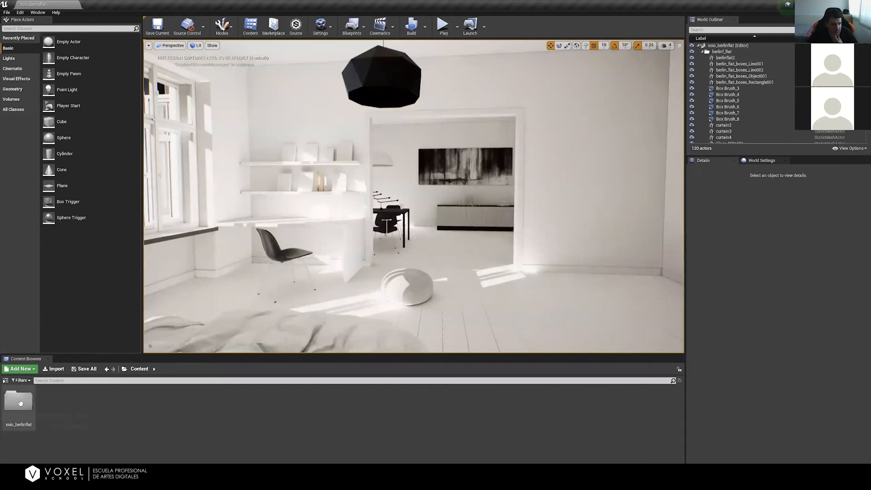
Step: Assign the pine material from the project's Materials folder to the floor and the Copper material to the pendant lamp
{"action": "double_click", "coordinate": [18, 401]}
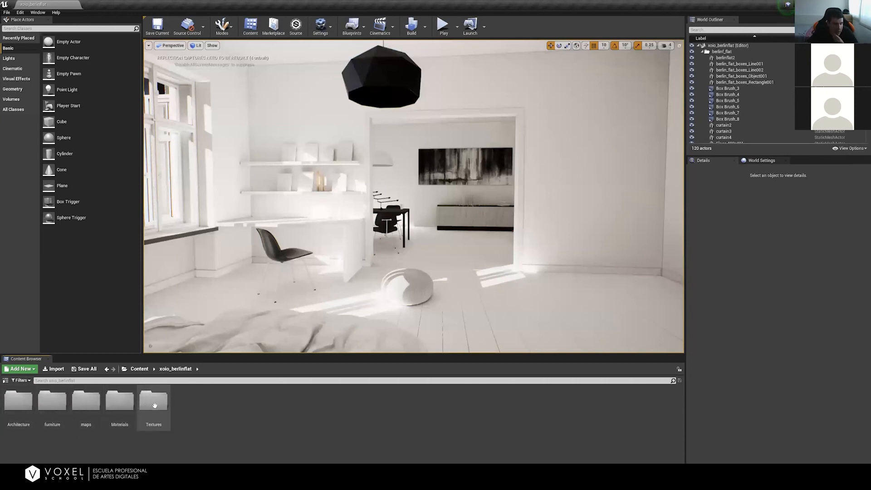
{"action": "double_click", "coordinate": [116, 403]}
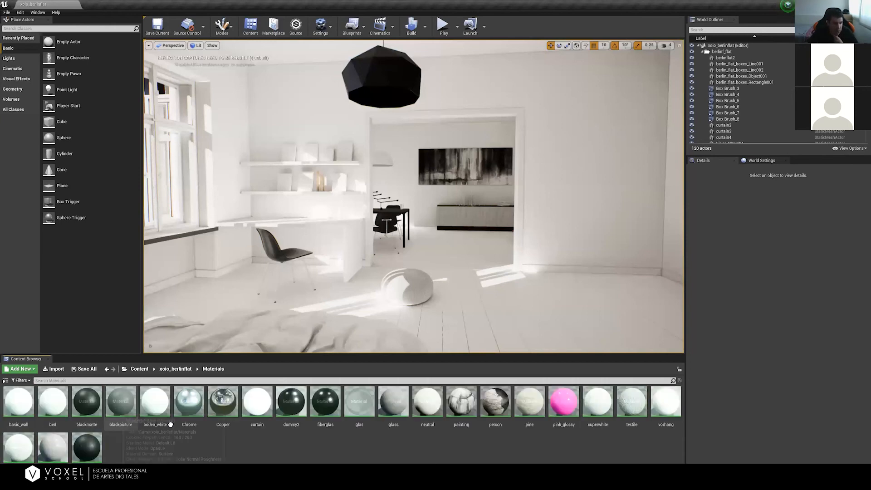
{"action": "left_click_drag", "start_coordinate": [529, 401], "coordinate": [509, 323]}
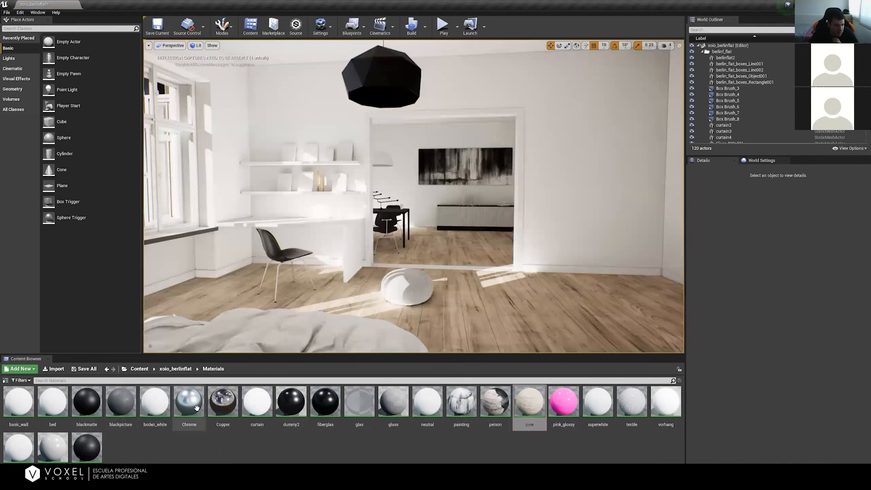
{"action": "mouse_move", "coordinate": [189, 402]}
{"action": "left_mouse_down"}
{"action": "mouse_move", "coordinate": [320, 298]}
{"action": "mouse_move", "coordinate": [420, 149]}
{"action": "mouse_move", "coordinate": [197, 409]}
{"action": "left_mouse_up"}
{"action": "left_click_drag", "start_coordinate": [221, 403], "coordinate": [373, 71]}
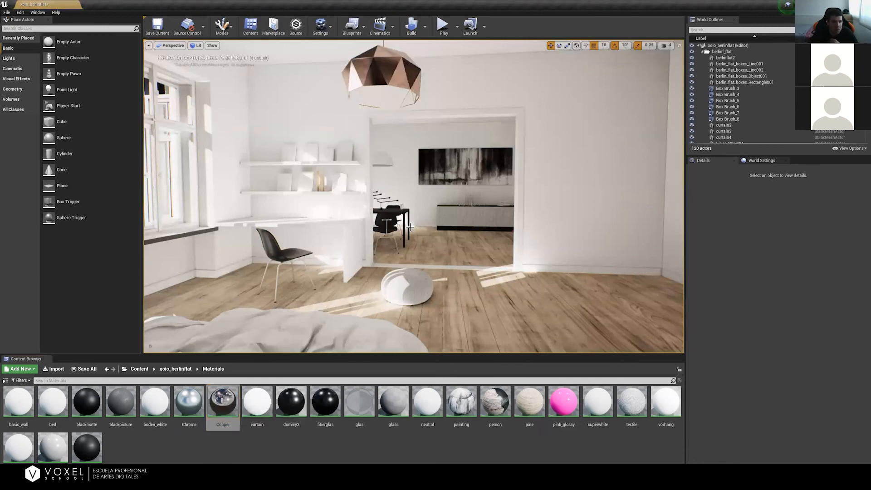
{"action": "left_click", "coordinate": [456, 250]}
{"action": "right_click_drag", "start_coordinate": [456, 250], "coordinate": [519, 247]}
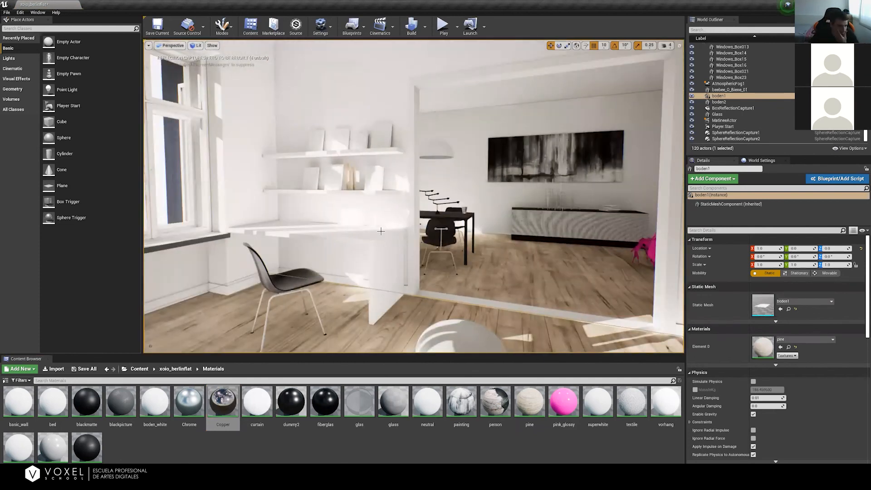
Step: Create a folder named Substance inside xoio_berlinflat and open it
{"action": "left_click", "coordinate": [175, 369]}
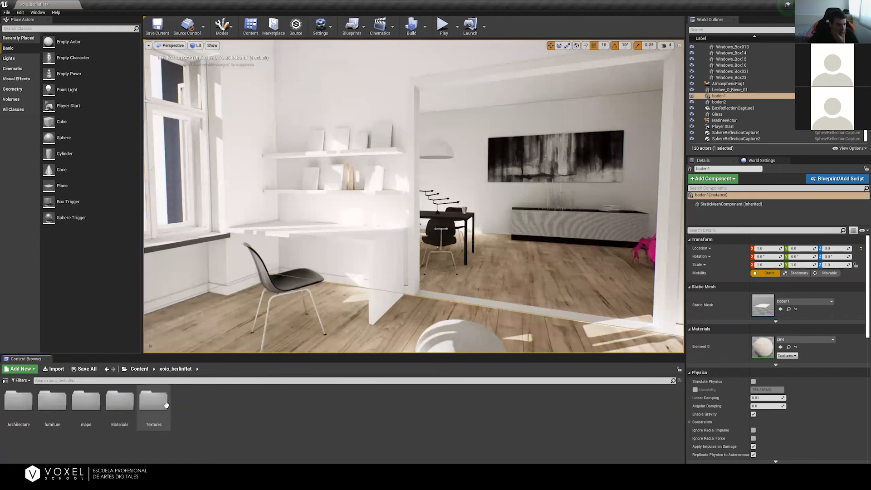
{"action": "double_click", "coordinate": [109, 410]}
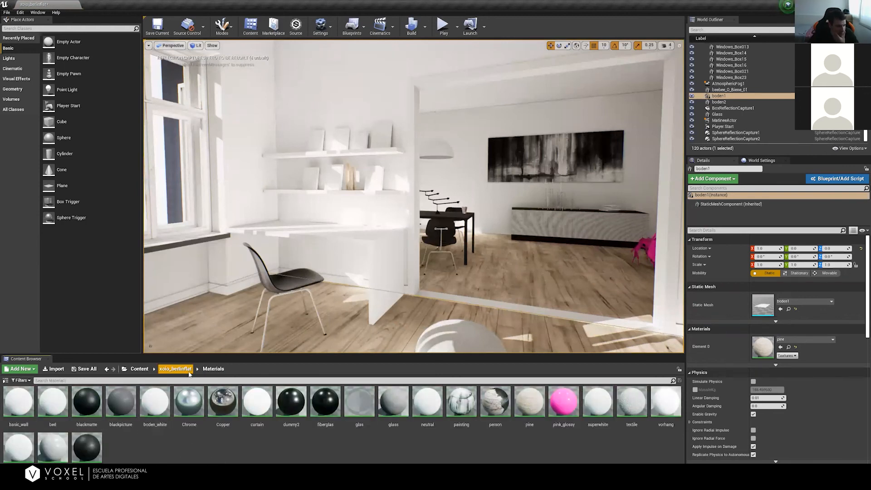
{"action": "left_click", "coordinate": [175, 369]}
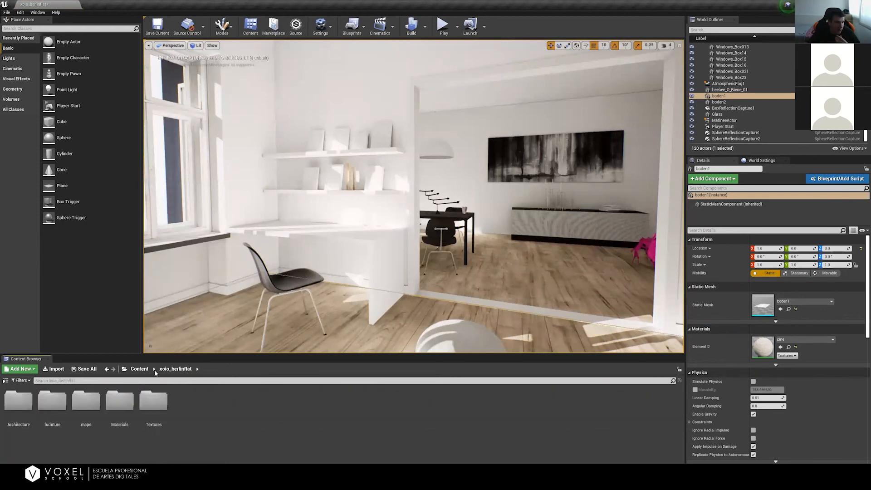
{"action": "right_click", "coordinate": [200, 411]}
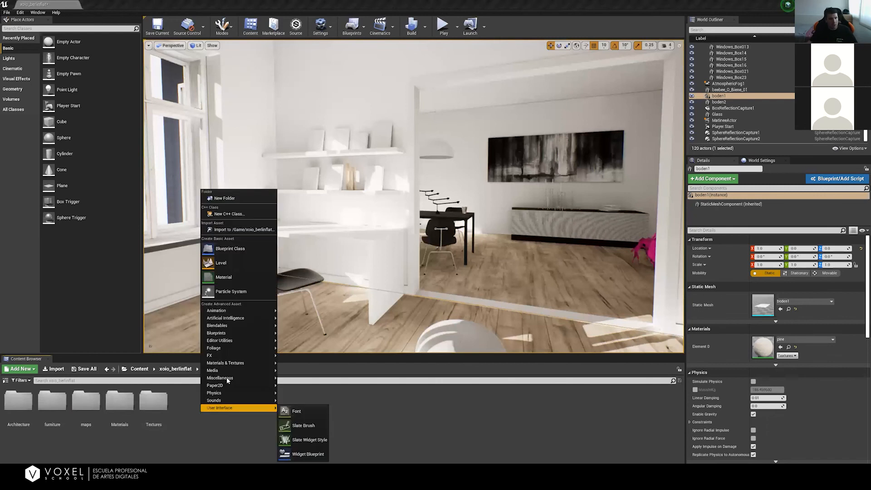
{"action": "left_click", "coordinate": [232, 199]}
{"action": "type", "text": "S"}
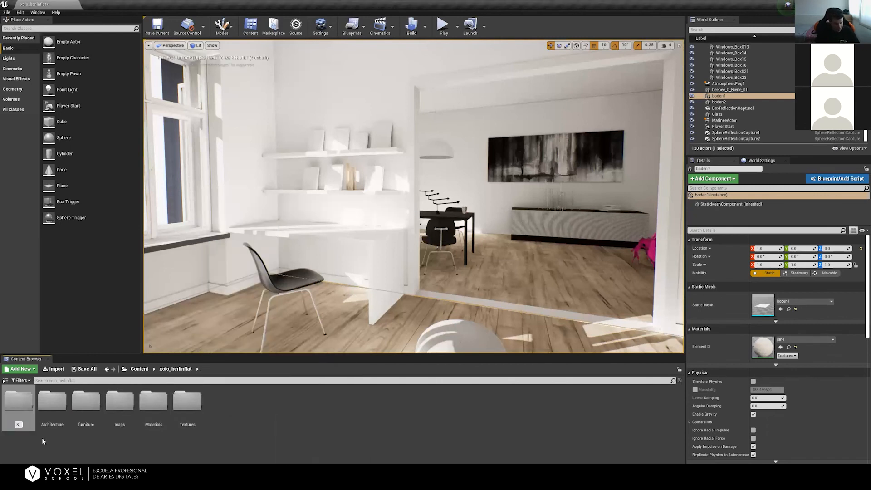
{"action": "type", "text": "ubstance"}
{"action": "key", "text": "Return"}
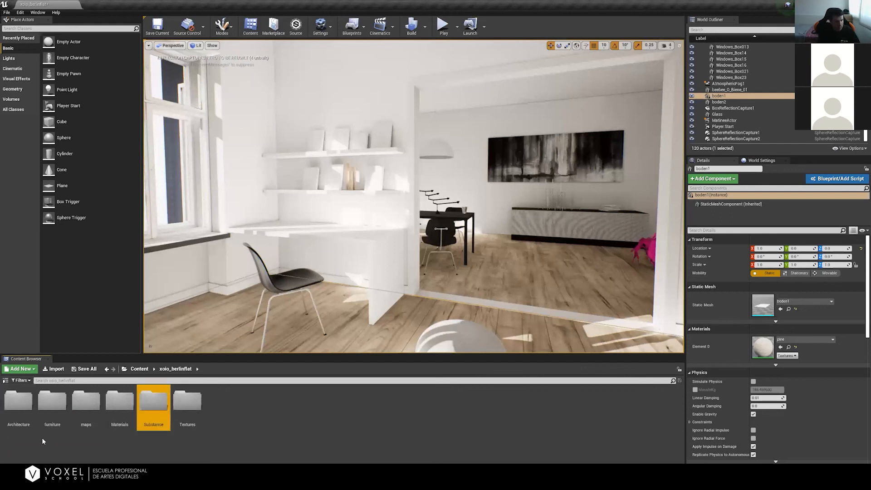
{"action": "key", "text": "Return"}
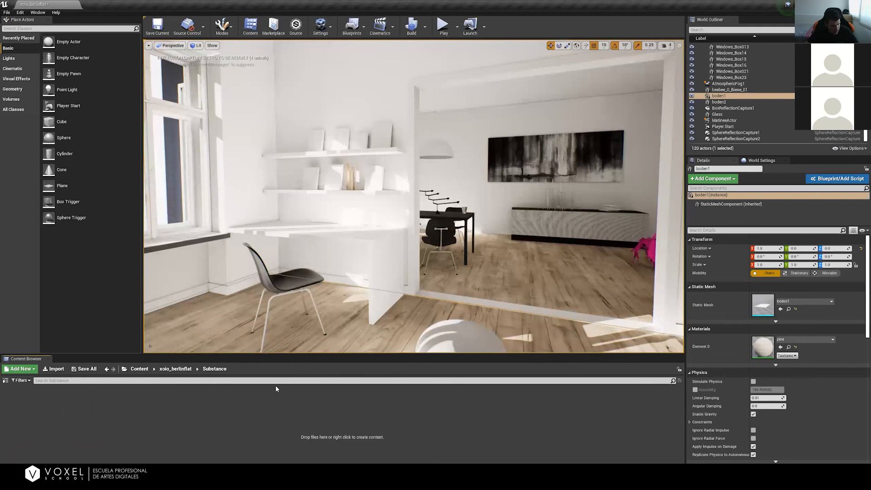
{"action": "key", "text": "super"}
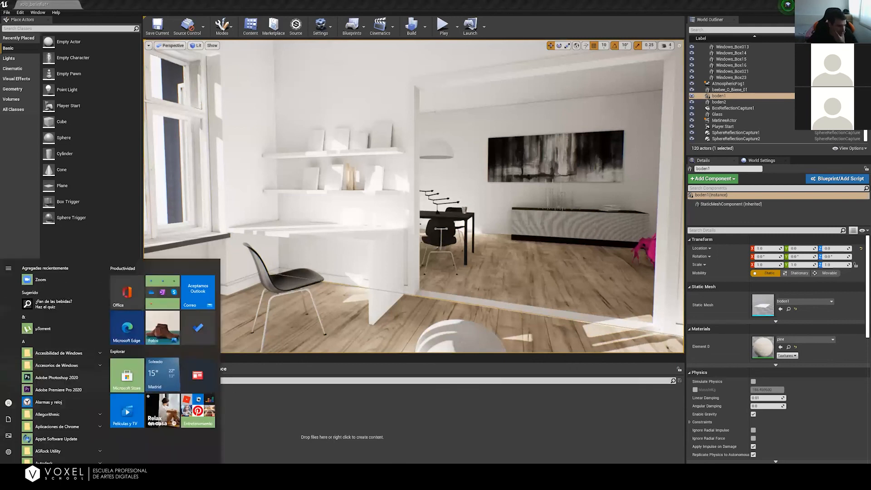
{"action": "left_click", "coordinate": [113, 481]}
{"action": "left_click", "coordinate": [116, 133]}
{"action": "left_click", "coordinate": [172, 139]}
{"action": "double_click", "coordinate": [172, 138]}
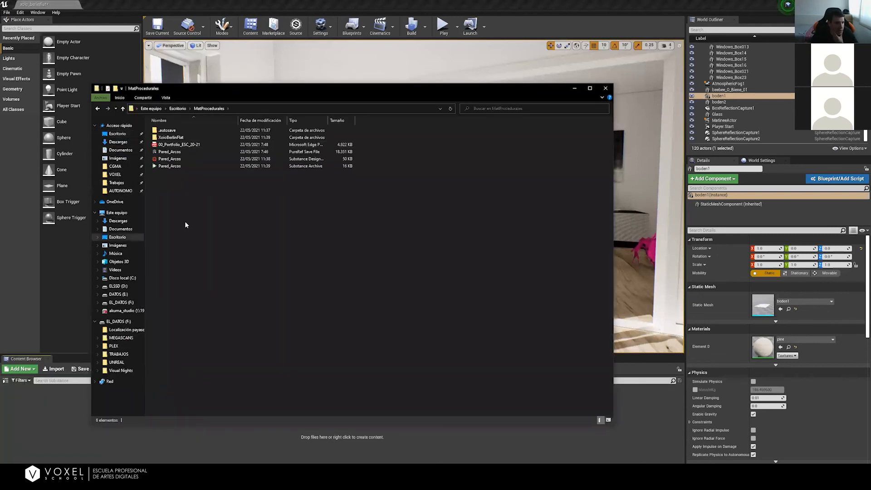
{"action": "left_click", "coordinate": [182, 166]}
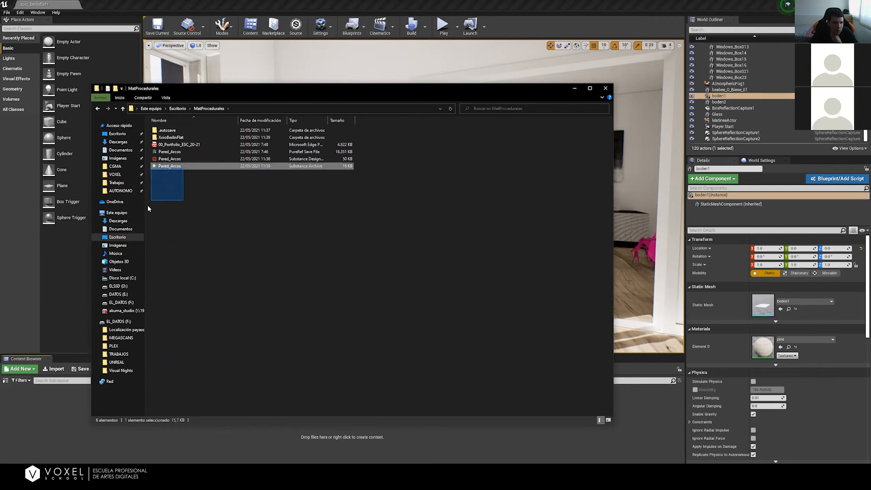
{"action": "left_click_drag", "start_coordinate": [164, 170], "coordinate": [87, 368]}
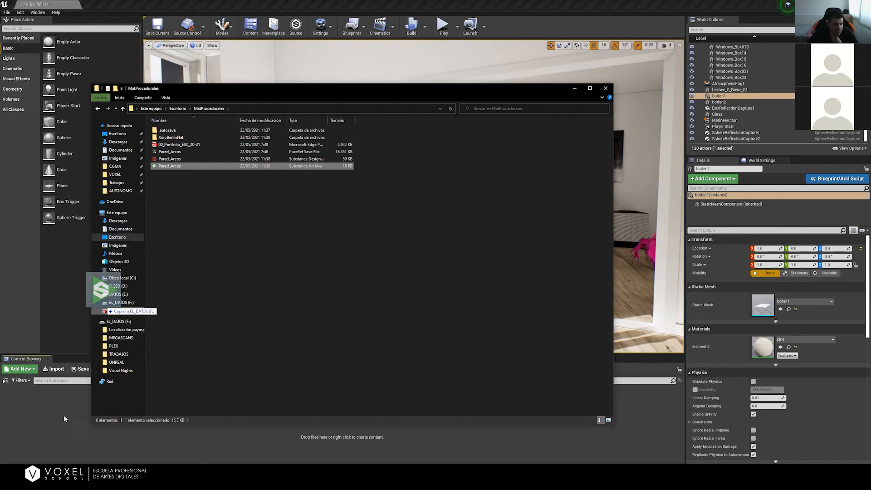
{"action": "left_click_drag", "start_coordinate": [64, 350], "coordinate": [96, 303]}
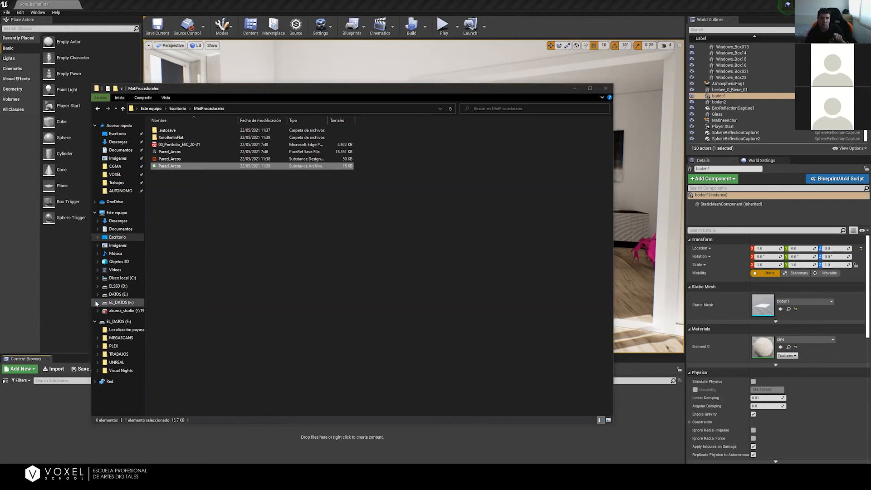
{"action": "left_click_drag", "start_coordinate": [164, 166], "coordinate": [89, 403]}
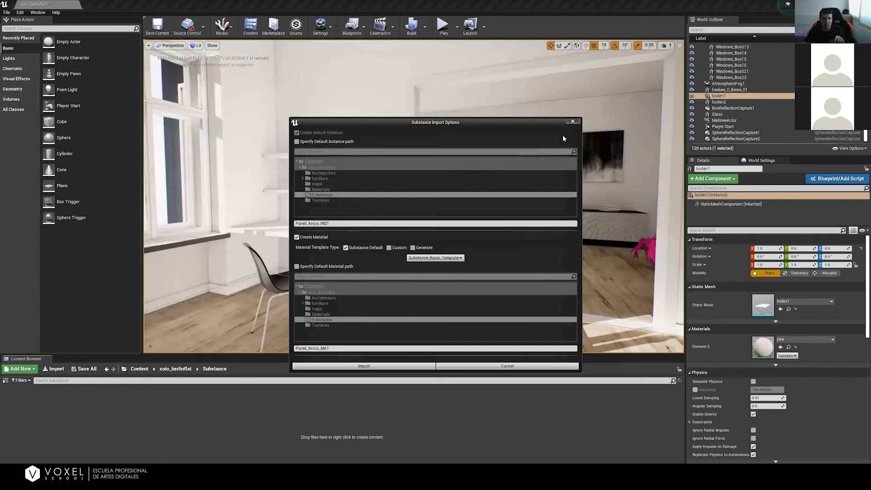
{"action": "left_click", "coordinate": [573, 121]}
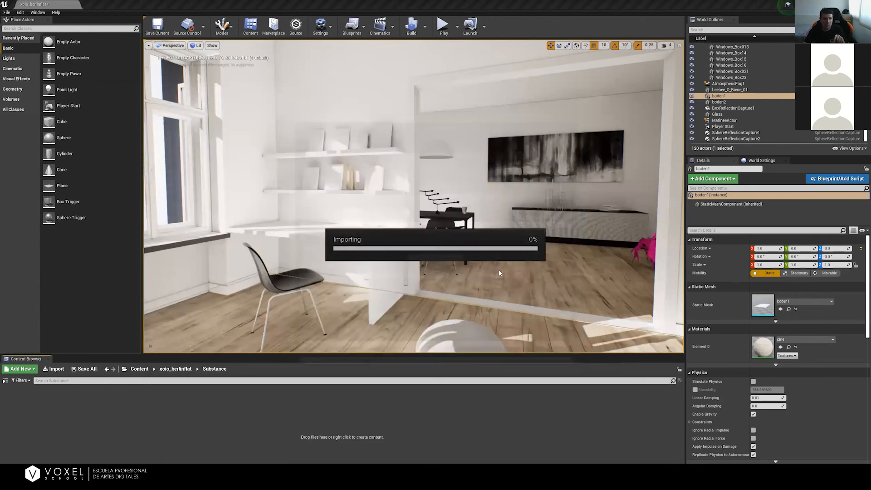
{"action": "left_click", "coordinate": [513, 273]}
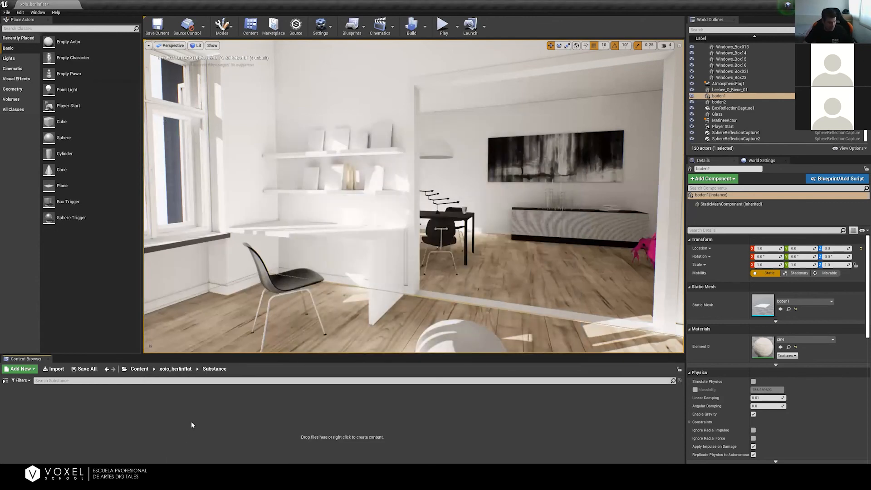
Step: Import the Pared_Arcos Substance archive from the desktop's MatProcedurales folder into the Substance folder, creating a material with the Substance Default template
{"action": "key", "text": "super"}
{"action": "key", "text": "super+e"}
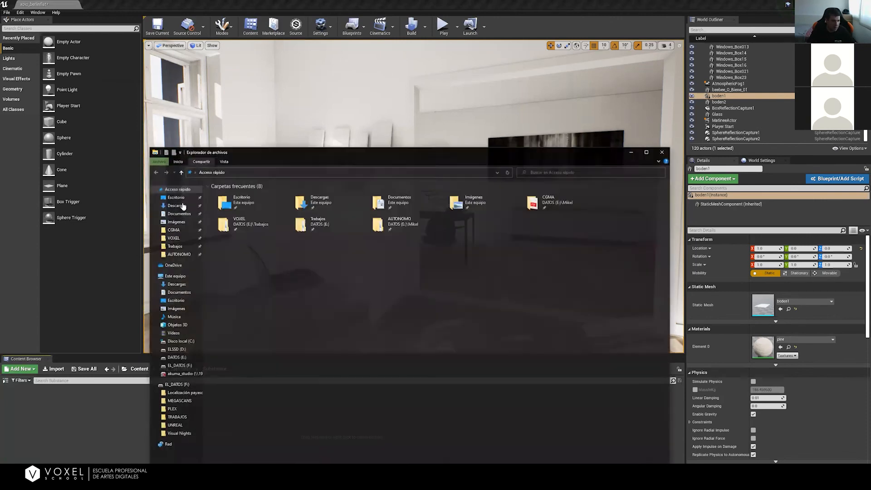
{"action": "left_click", "coordinate": [180, 205]}
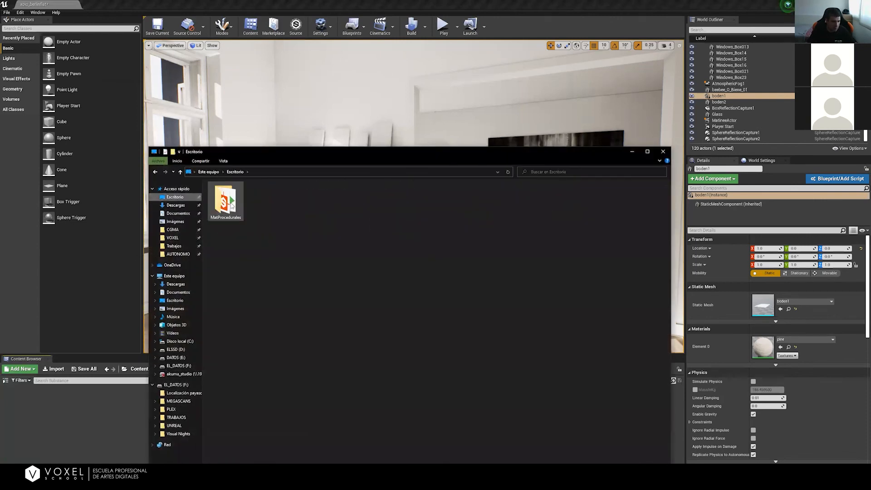
{"action": "double_click", "coordinate": [228, 203]}
{"action": "left_click_drag", "start_coordinate": [225, 230], "coordinate": [119, 446]}
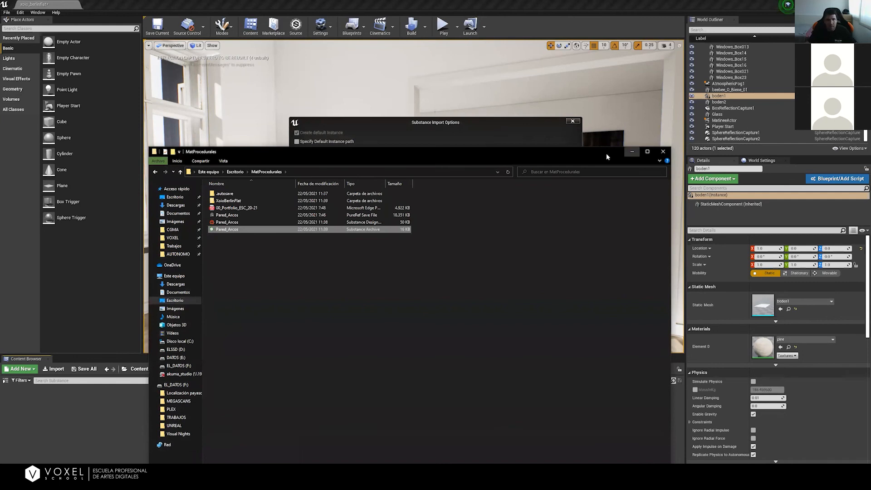
{"action": "left_click", "coordinate": [632, 152]}
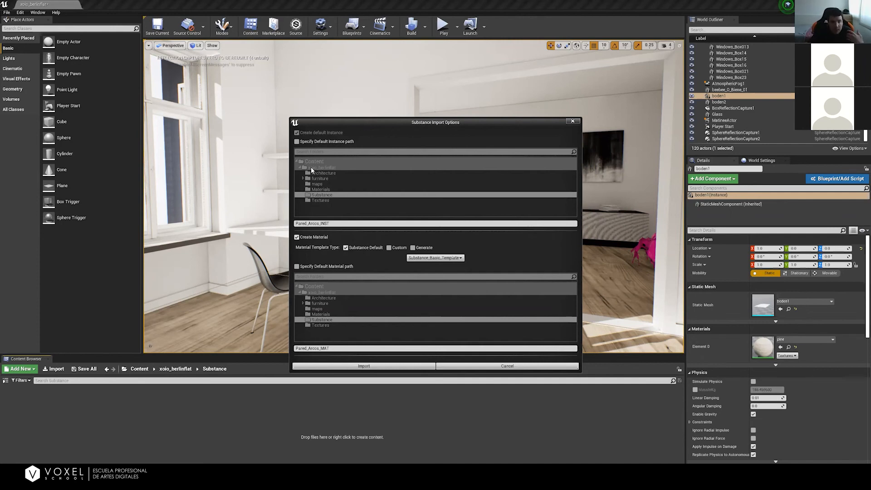
{"action": "left_click", "coordinate": [368, 367]}
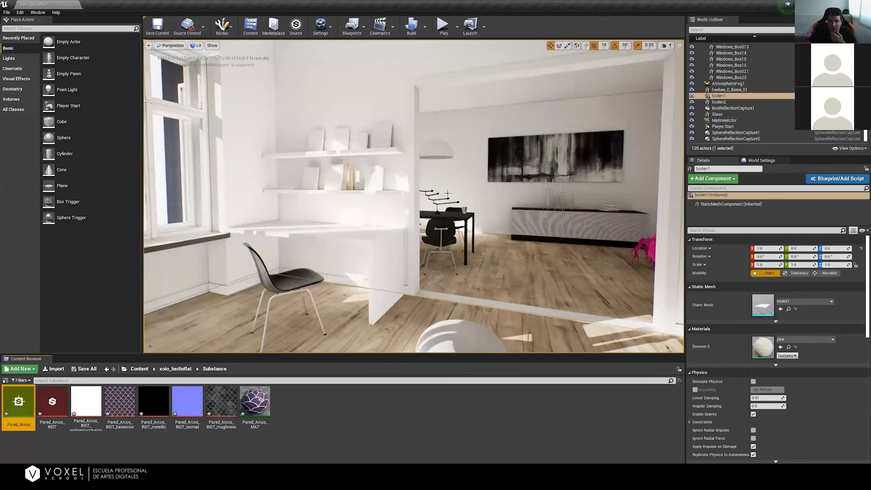
Step: Open the Pared_Arcos_MAT material instance and examine its preview, texture maps, parameters and parent setting
{"action": "right_click_drag", "start_coordinate": [414, 196], "coordinate": [501, 176]}
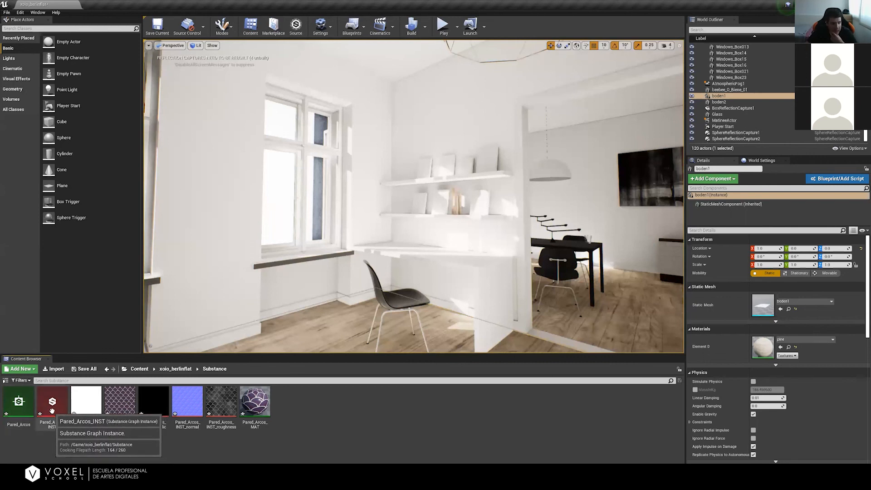
{"action": "double_click", "coordinate": [261, 401]}
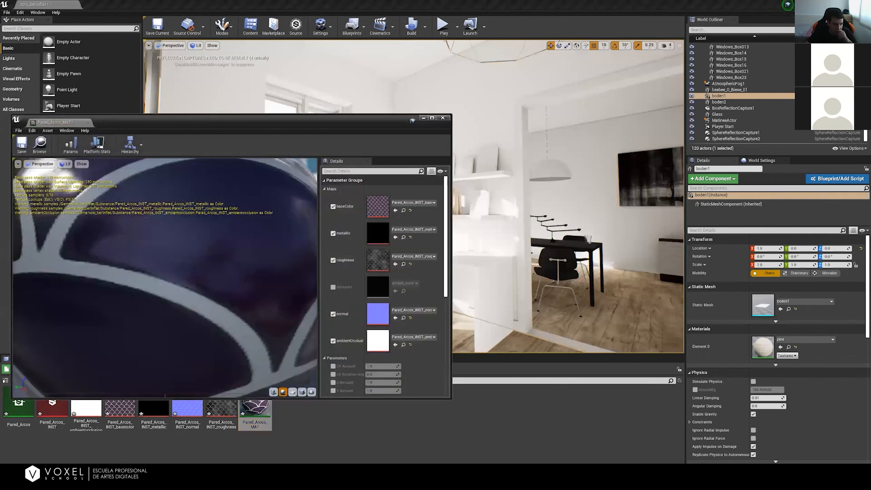
{"action": "left_click_drag", "start_coordinate": [216, 294], "coordinate": [393, 195]}
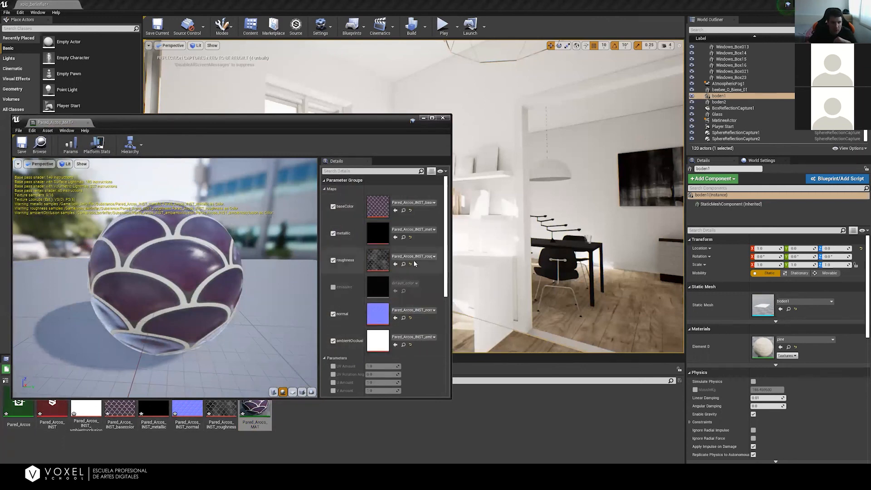
{"action": "left_click_drag", "start_coordinate": [450, 265], "coordinate": [453, 265]}
{"action": "scroll", "coordinate": [375, 313], "scroll_direction": "down", "scroll_amount": 6}
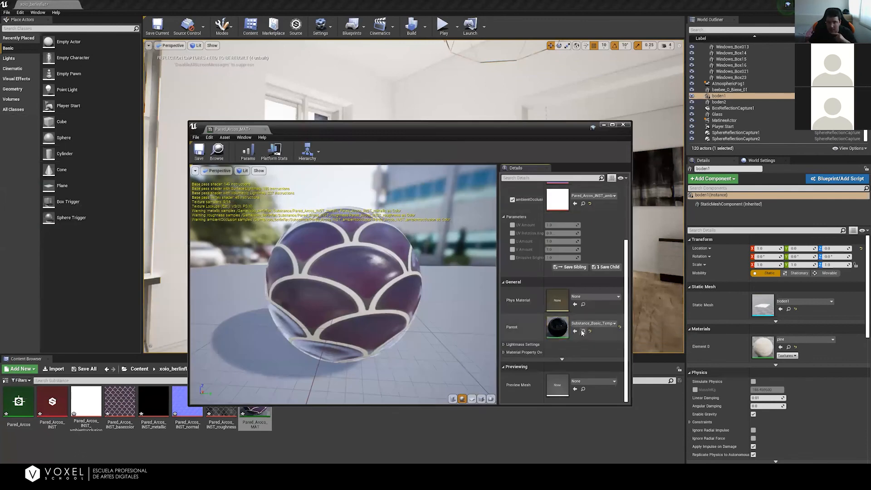
Step: Locate the instance's parent material, Substance_Basic_Template, return to the Substance folder, and open the parent to examine its node graph
{"action": "left_click", "coordinate": [583, 331]}
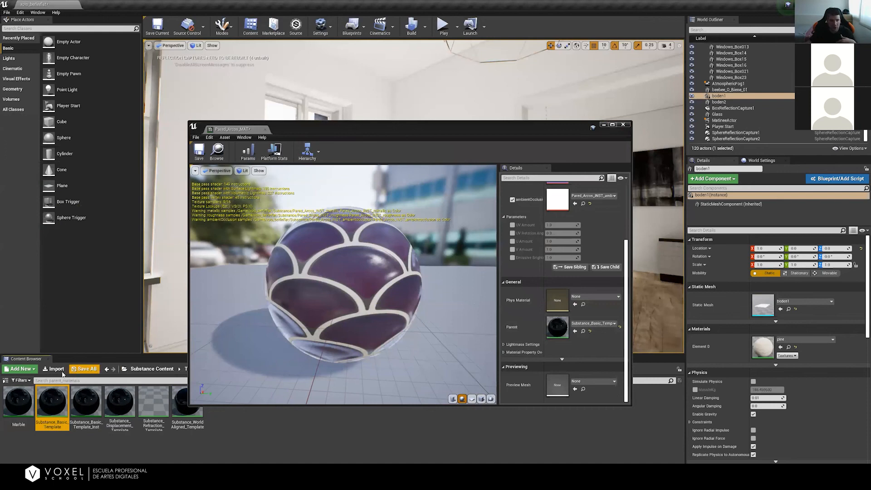
{"action": "left_click", "coordinate": [107, 370]}
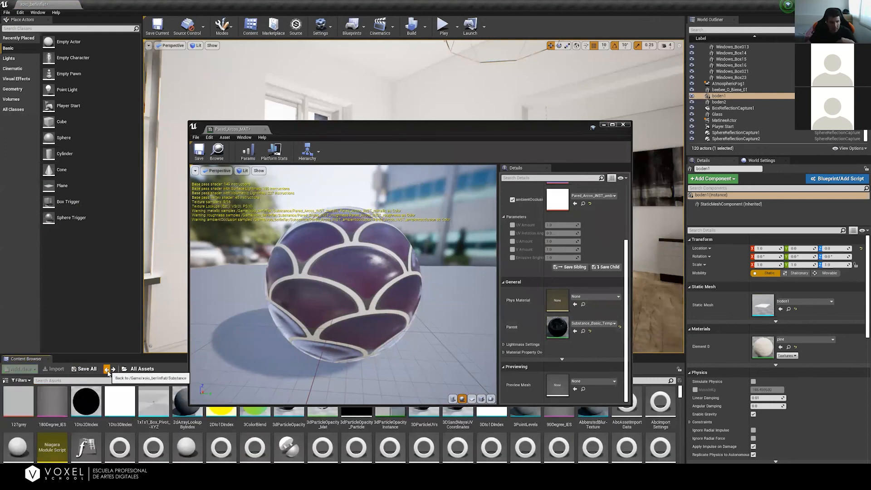
{"action": "left_click", "coordinate": [107, 369]}
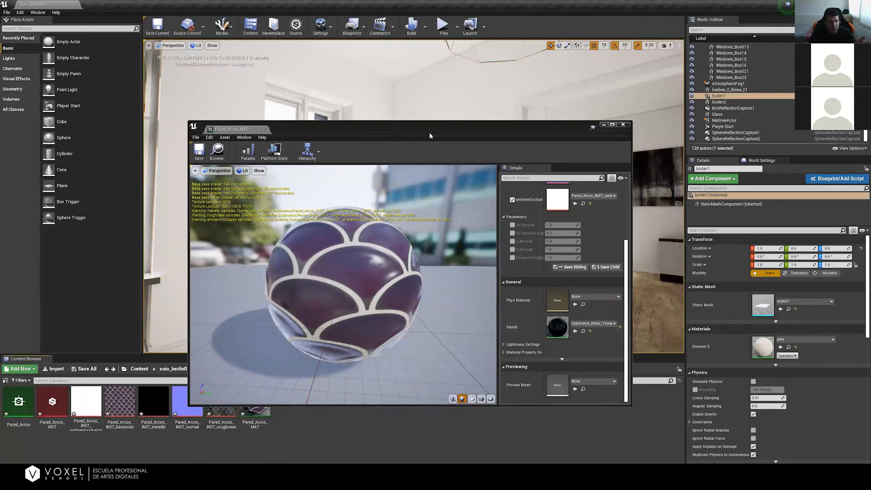
{"action": "left_click_drag", "start_coordinate": [429, 135], "coordinate": [488, 137]}
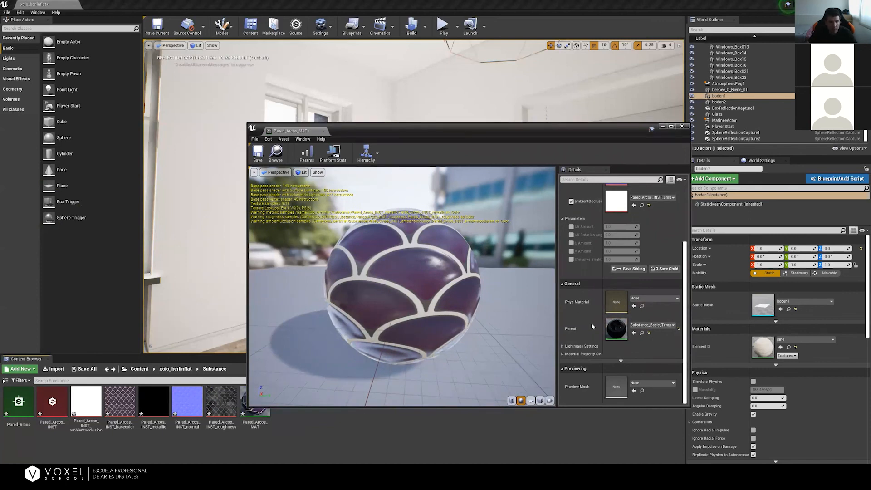
{"action": "double_click", "coordinate": [616, 323]}
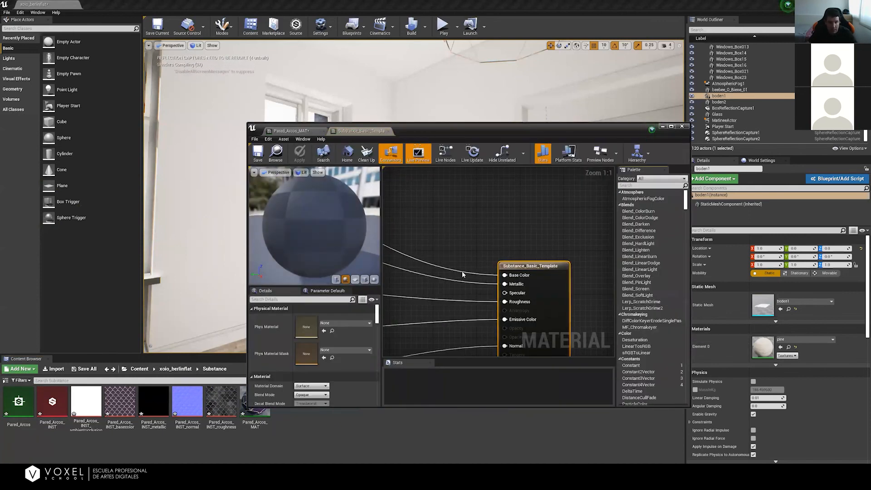
{"action": "scroll", "coordinate": [535, 230], "scroll_direction": "down", "scroll_amount": 8}
{"action": "scroll", "coordinate": [502, 222], "scroll_direction": "up", "scroll_amount": 3}
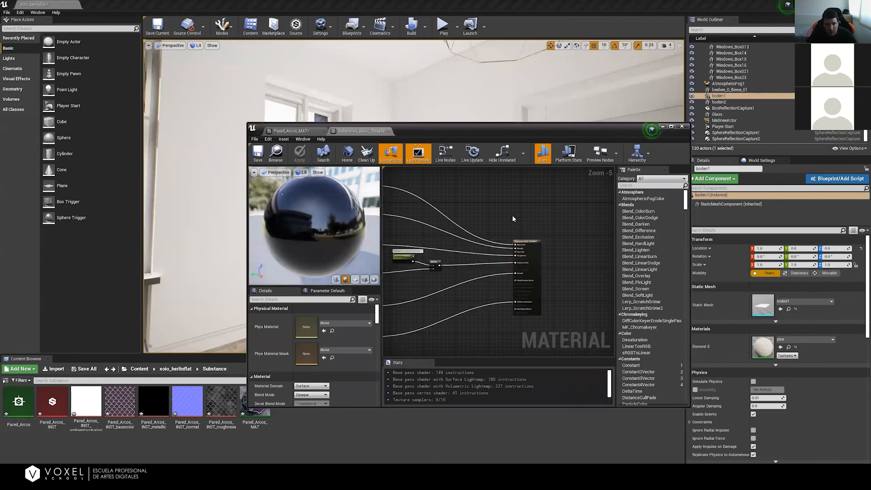
Step: Examine the texture sampler nodes and their connections in the Substance_Basic_Template graph, and close the template
{"action": "scroll", "coordinate": [512, 216], "scroll_direction": "up", "scroll_amount": 2}
{"action": "right_click_drag", "start_coordinate": [516, 205], "coordinate": [603, 156]}
{"action": "scroll", "coordinate": [518, 212], "scroll_direction": "down", "scroll_amount": 1}
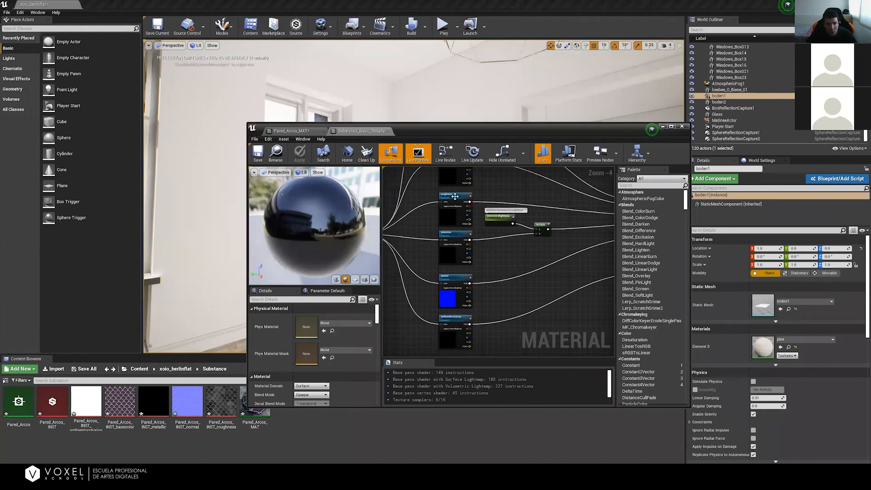
{"action": "mouse_move", "coordinate": [520, 283]}
{"action": "right_mouse_down"}
{"action": "mouse_move", "coordinate": [527, 307]}
{"action": "mouse_move", "coordinate": [532, 268]}
{"action": "mouse_move", "coordinate": [513, 286]}
{"action": "right_mouse_up"}
{"action": "right_click_drag", "start_coordinate": [464, 193], "coordinate": [462, 237]}
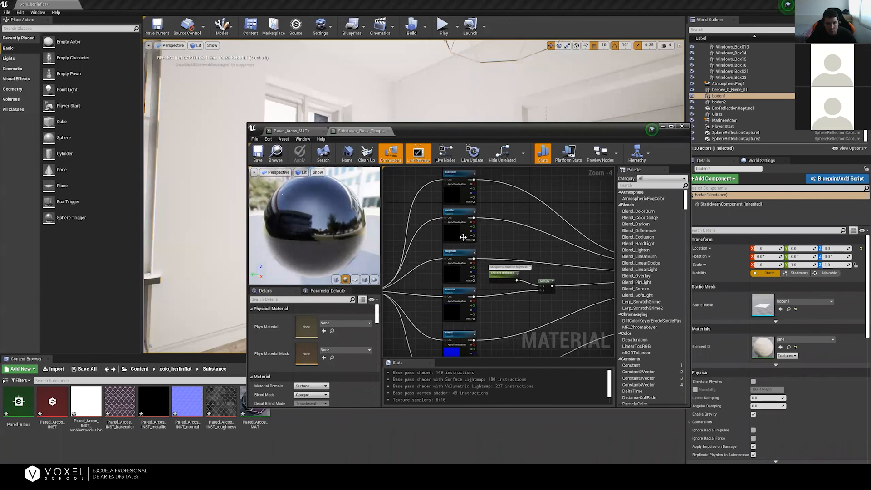
{"action": "right_click_drag", "start_coordinate": [512, 320], "coordinate": [521, 287]}
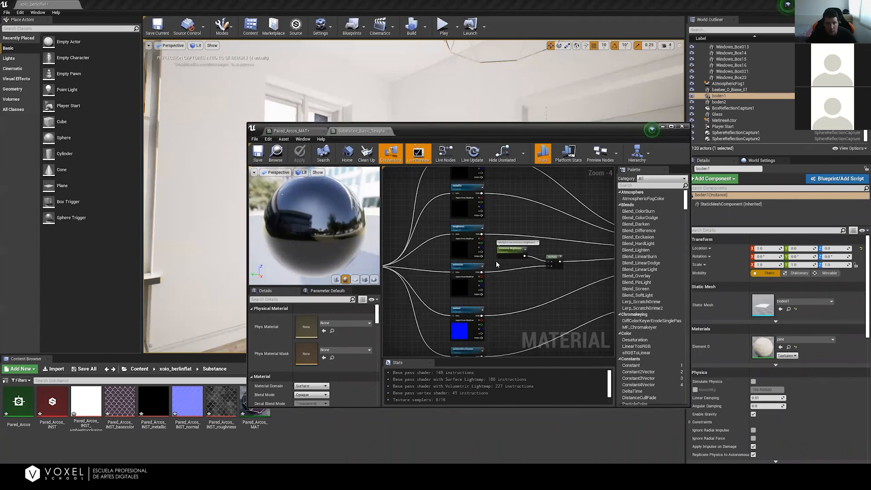
{"action": "right_click_drag", "start_coordinate": [492, 314], "coordinate": [461, 260]}
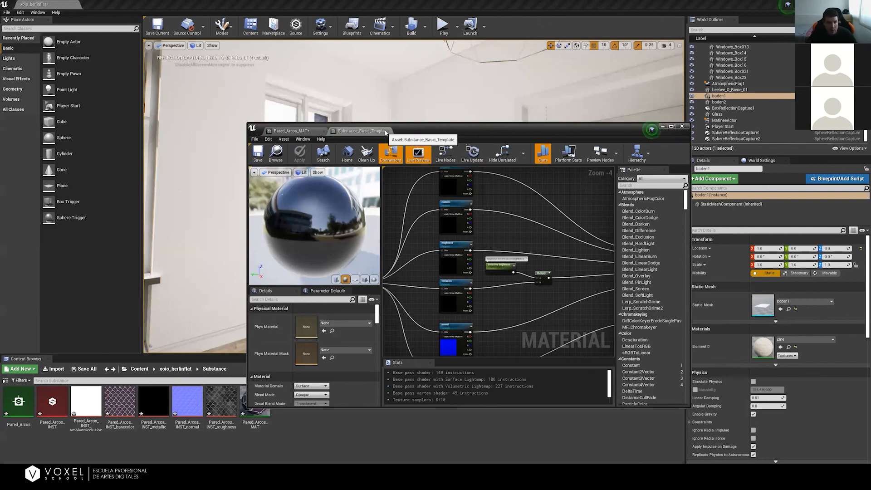
{"action": "left_click", "coordinate": [385, 131]}
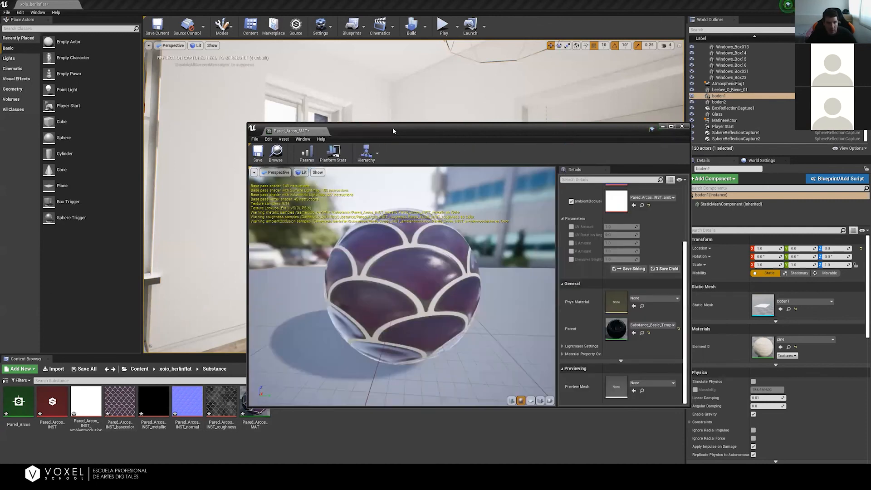
Step: Open the Pared_Arcos_INST graph instance and arrange its enlarged editor beside the Pared_Arcos_MAT preview
{"action": "left_click_drag", "start_coordinate": [393, 132], "coordinate": [559, 130]}
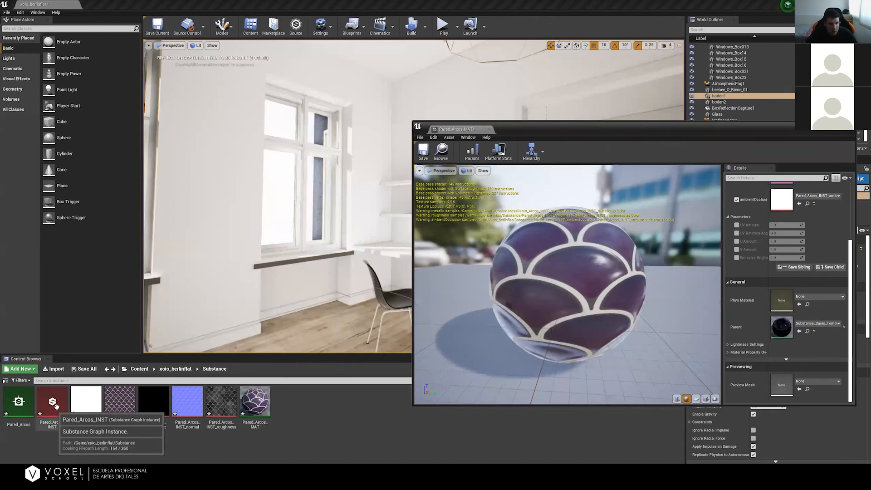
{"action": "double_click", "coordinate": [53, 407]}
{"action": "left_click_drag", "start_coordinate": [598, 132], "coordinate": [405, 85]}
{"action": "left_click_drag", "start_coordinate": [327, 84], "coordinate": [151, 166]}
{"action": "left_click", "coordinate": [416, 83]}
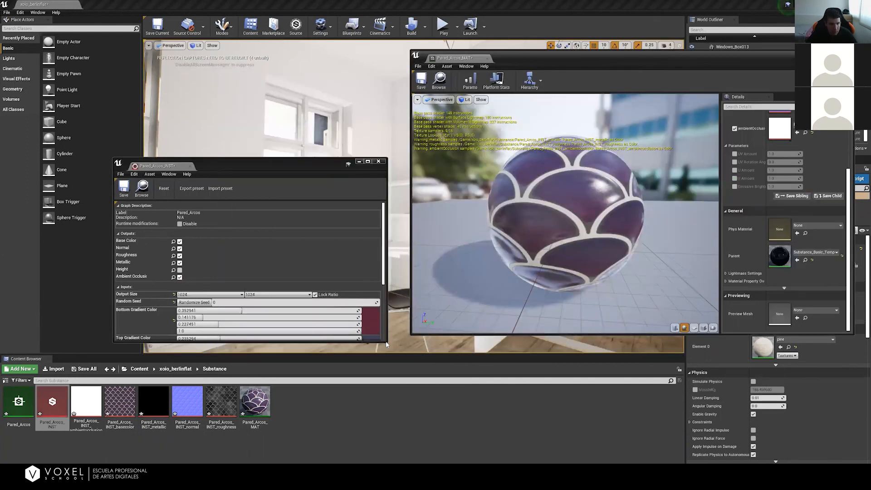
{"action": "left_click_drag", "start_coordinate": [386, 345], "coordinate": [511, 463]}
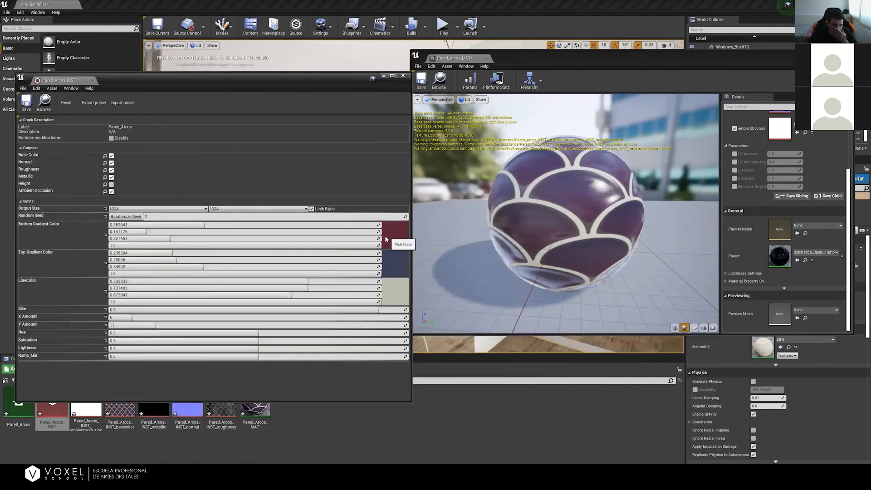
Step: Set the graph instance's Bottom Gradient Color to green and its Top Gradient Color to blue
{"action": "left_click", "coordinate": [388, 236]}
{"action": "left_click_drag", "start_coordinate": [450, 282], "coordinate": [435, 312]}
{"action": "left_click_drag", "start_coordinate": [503, 299], "coordinate": [509, 274]}
{"action": "left_click", "coordinate": [396, 267]}
{"action": "left_click_drag", "start_coordinate": [461, 319], "coordinate": [424, 315]}
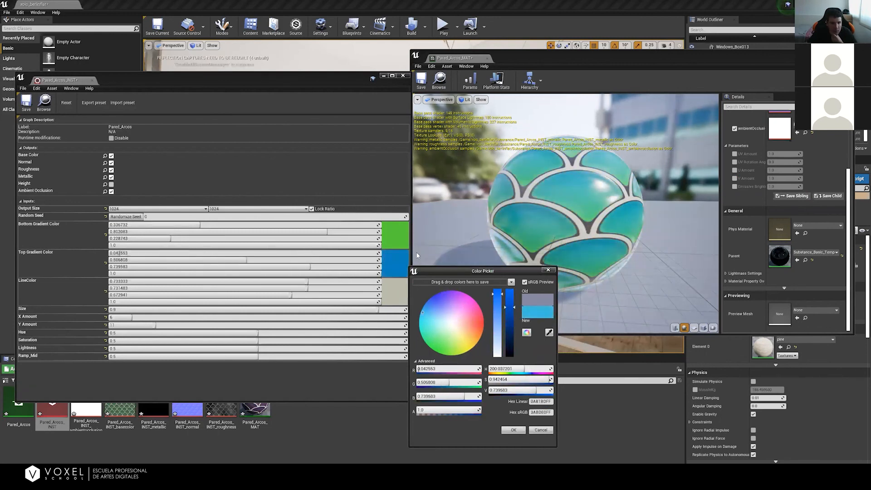
{"action": "left_click", "coordinate": [513, 430]}
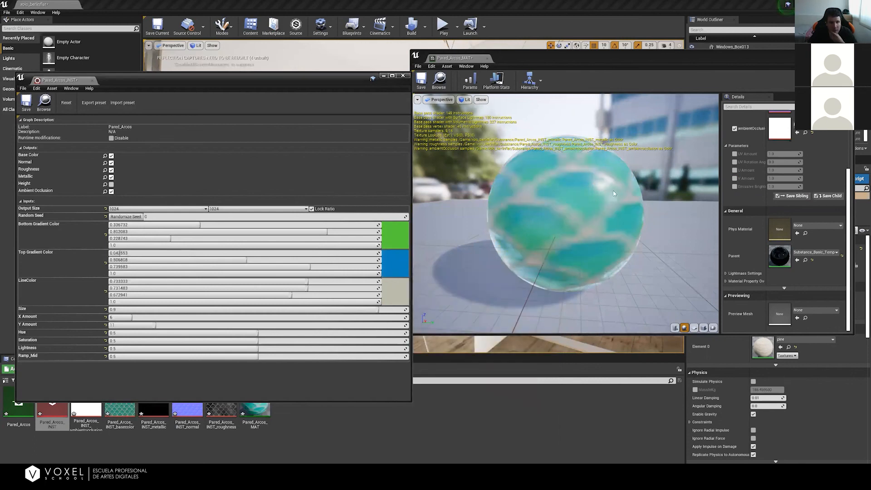
Step: Open the basecolor texture for reference and change the Bottom Gradient Color to a bright orange
{"action": "left_click", "coordinate": [397, 239]}
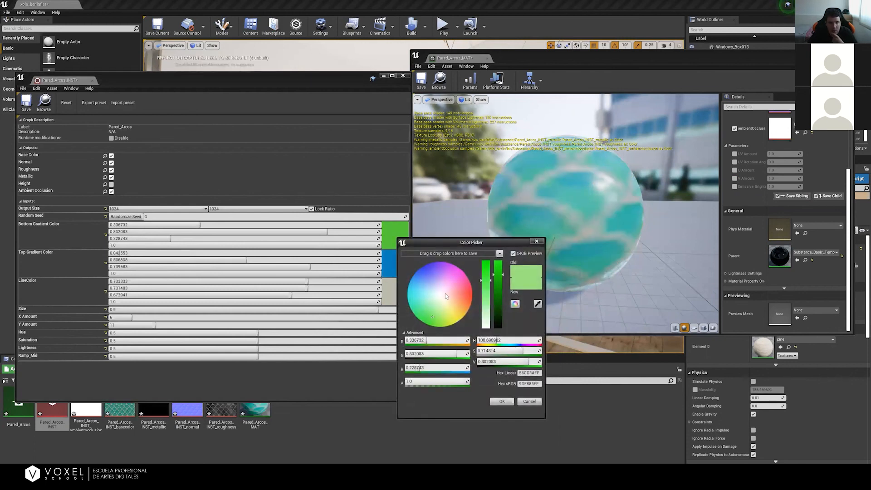
{"action": "left_click", "coordinate": [119, 411]}
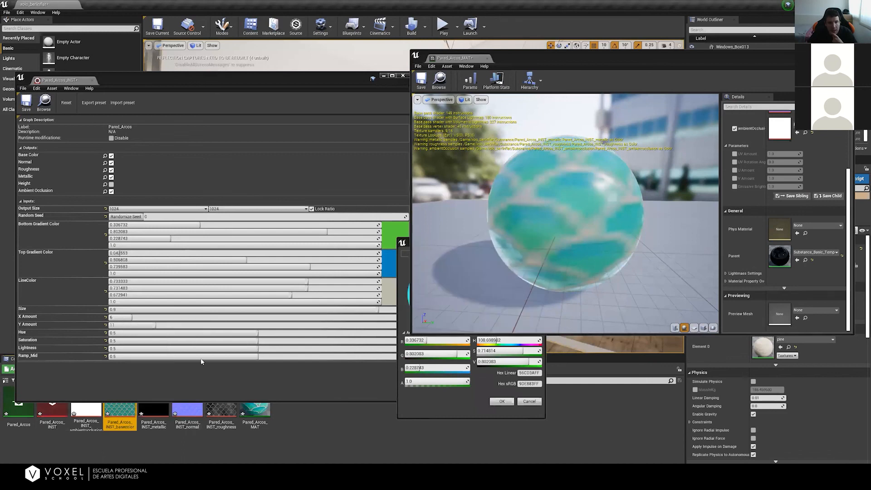
{"action": "left_click", "coordinate": [391, 257]}
{"action": "left_click", "coordinate": [398, 236]}
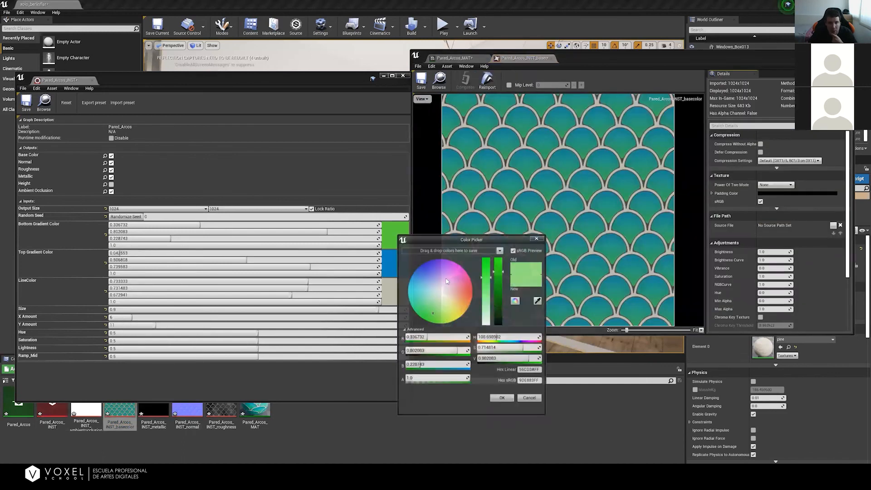
{"action": "mouse_move", "coordinate": [456, 298]}
{"action": "left_mouse_down"}
{"action": "mouse_move", "coordinate": [464, 293]}
{"action": "mouse_move", "coordinate": [470, 302]}
{"action": "left_mouse_up"}
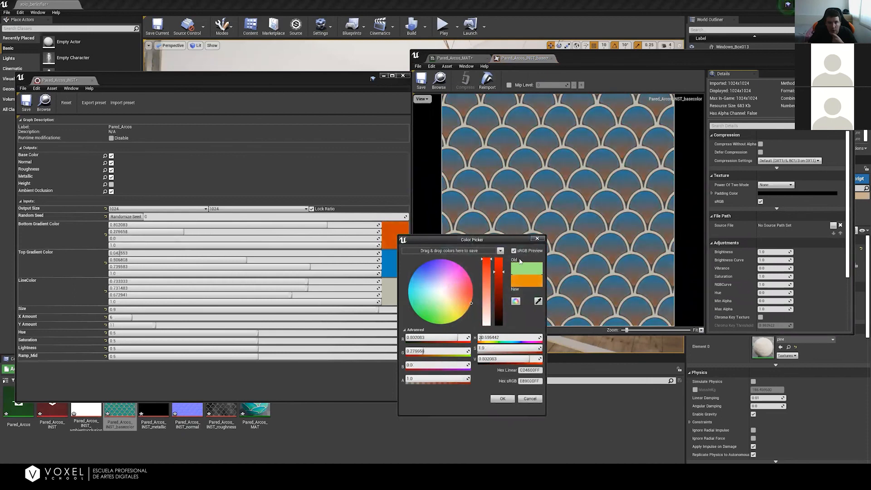
{"action": "left_click_drag", "start_coordinate": [498, 267], "coordinate": [505, 258]}
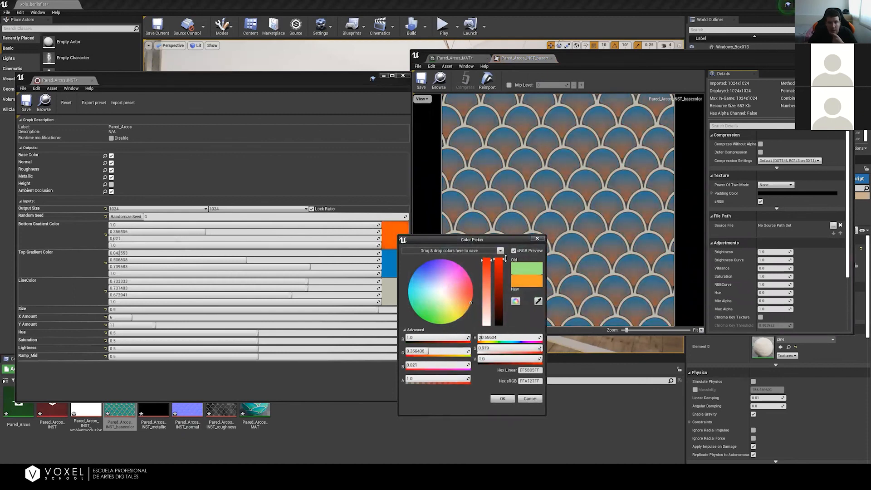
{"action": "left_click", "coordinate": [502, 398]}
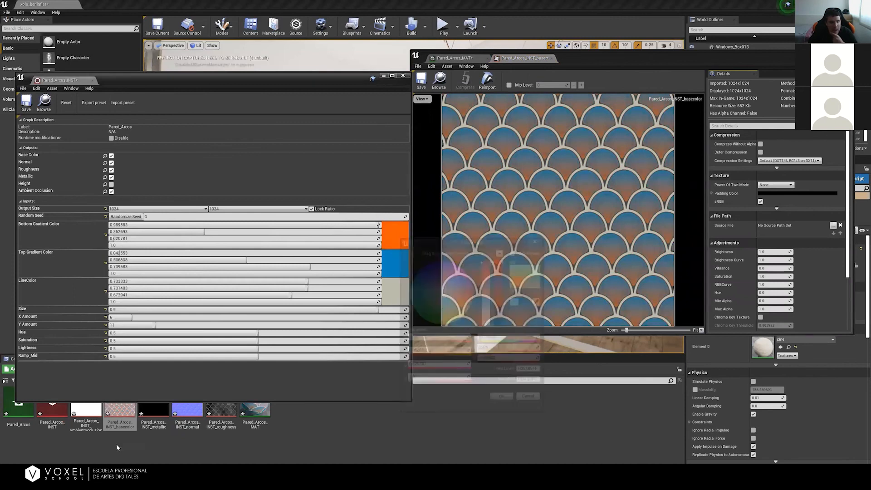
Step: Check the recoloured Pared_Arcos_MAT preview and apply the material to the flat's walls
{"action": "double_click", "coordinate": [255, 411]}
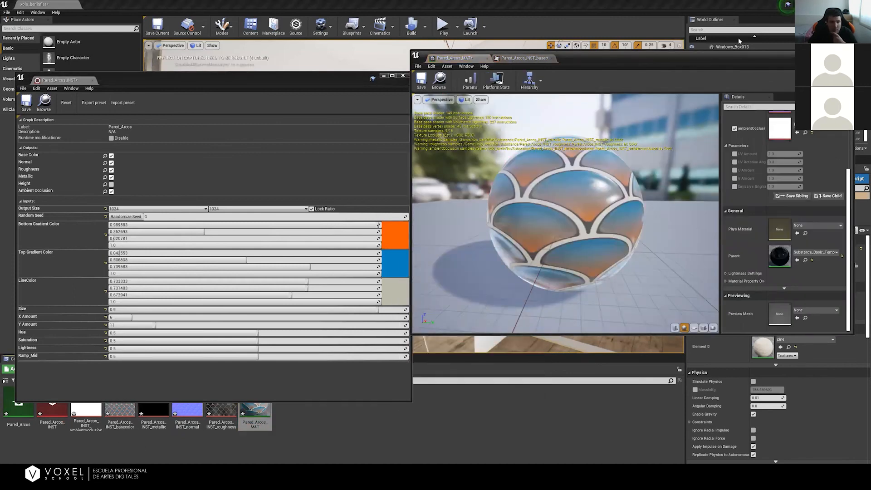
{"action": "left_click", "coordinate": [845, 53]}
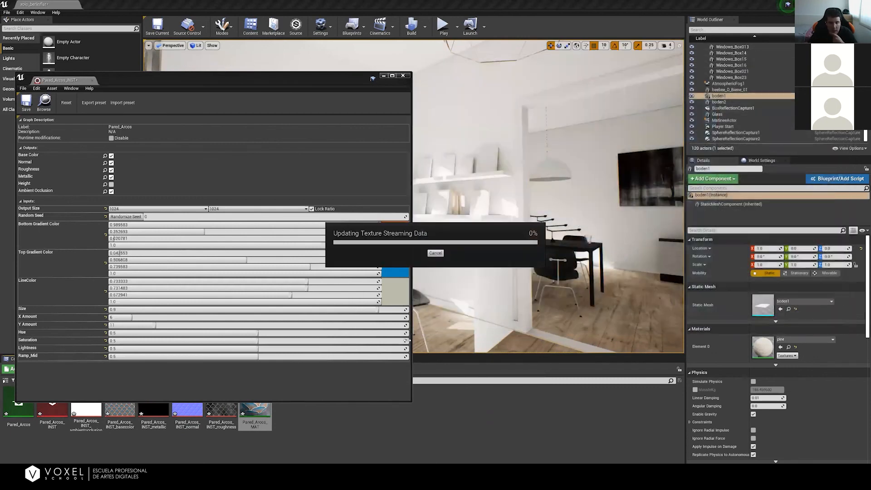
{"action": "left_click_drag", "start_coordinate": [255, 412], "coordinate": [504, 197]}
{"action": "key", "text": "w"}
{"action": "right_click_drag", "start_coordinate": [504, 197], "coordinate": [504, 197]}
{"action": "key", "text": "s"}
{"action": "key", "text": "w"}
{"action": "key", "text": "s"}
{"action": "key", "text": "w"}
{"action": "key", "text": "s"}
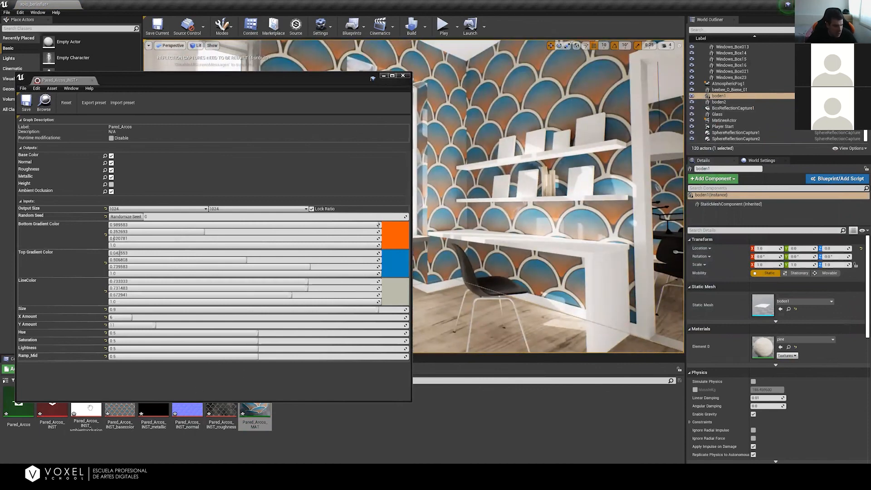
Step: Enable UV Amount in Pared_Arcos_MAT and raise it through 2 and 3 to 4 for smaller tiles
{"action": "double_click", "coordinate": [255, 413]}
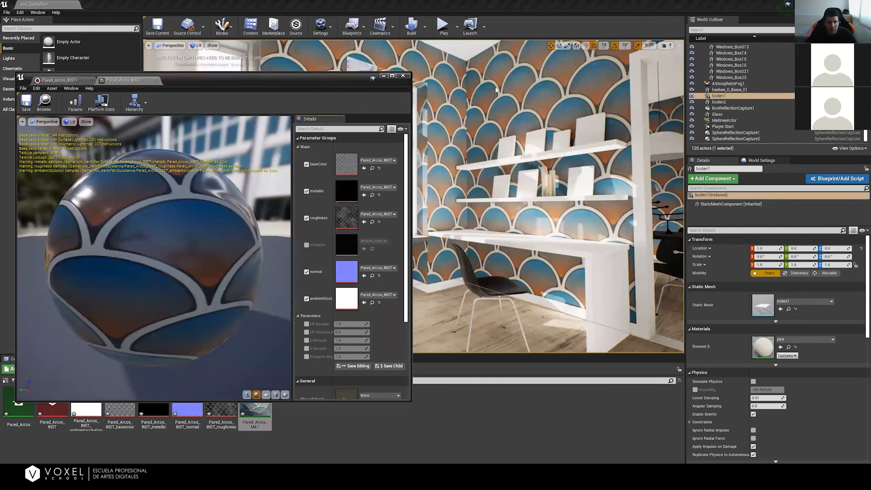
{"action": "left_click_drag", "start_coordinate": [323, 79], "coordinate": [514, 64]}
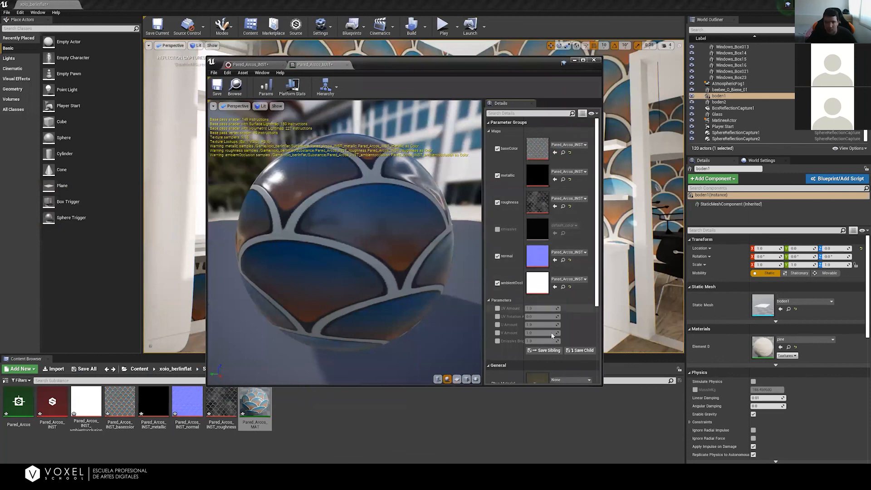
{"action": "left_click", "coordinate": [497, 309]}
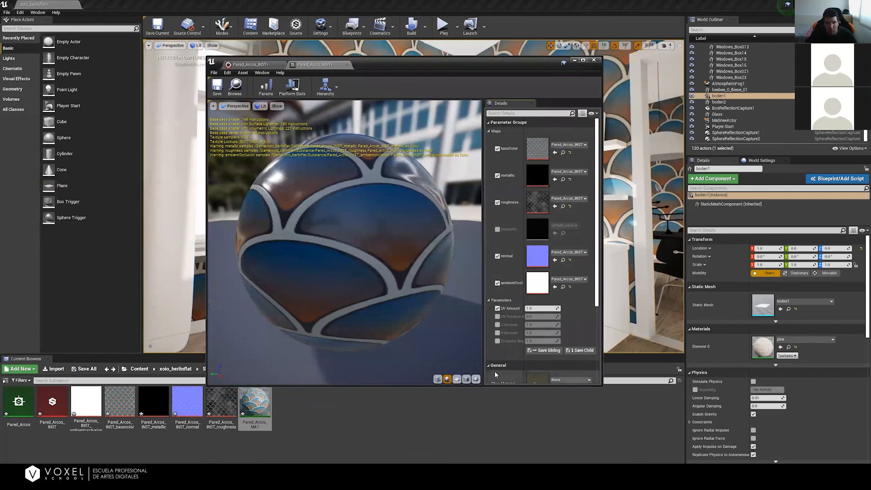
{"action": "left_click", "coordinate": [527, 309]}
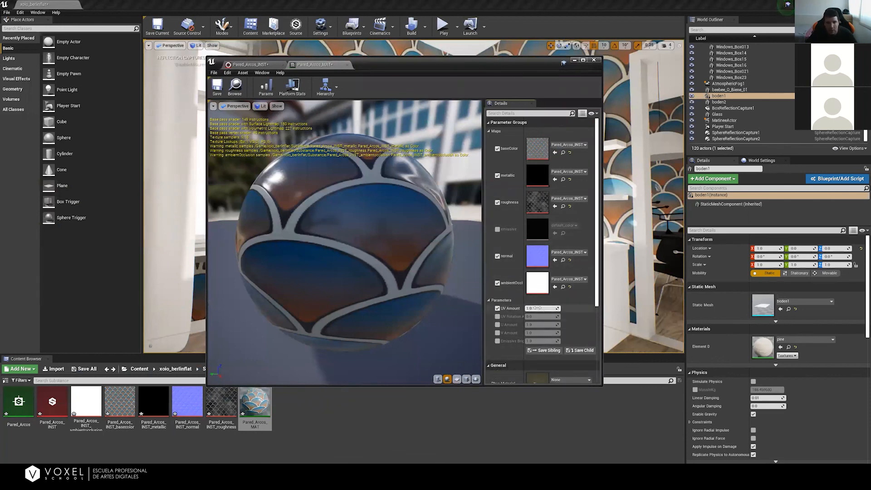
{"action": "type", "text": "2"}
{"action": "key", "text": "Return"}
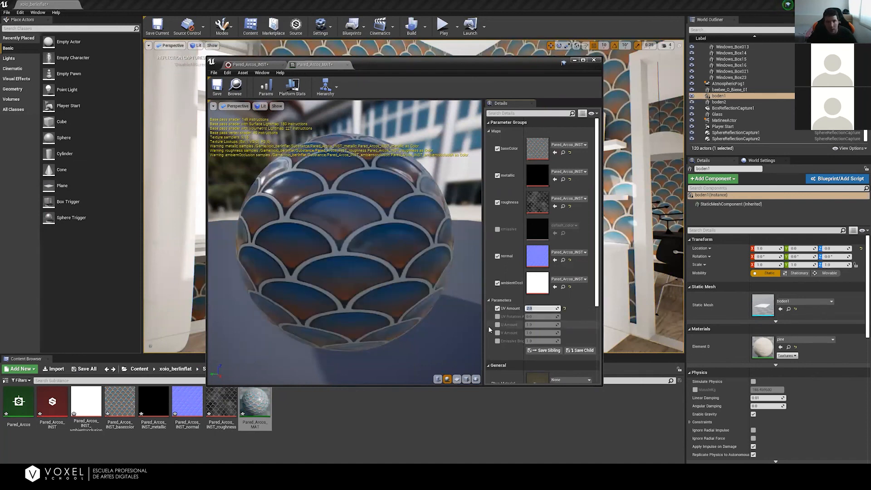
{"action": "type", "text": "3"}
{"action": "key", "text": "Return"}
{"action": "type", "text": "4"}
{"action": "key", "text": "Return"}
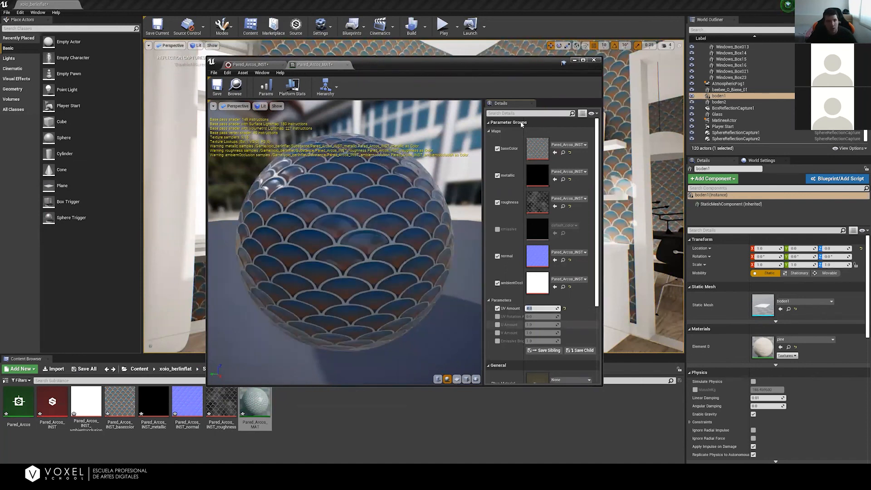
Step: Examine the scaled arched tiles on the walls around the windows and shelves
{"action": "left_click", "coordinate": [574, 60]}
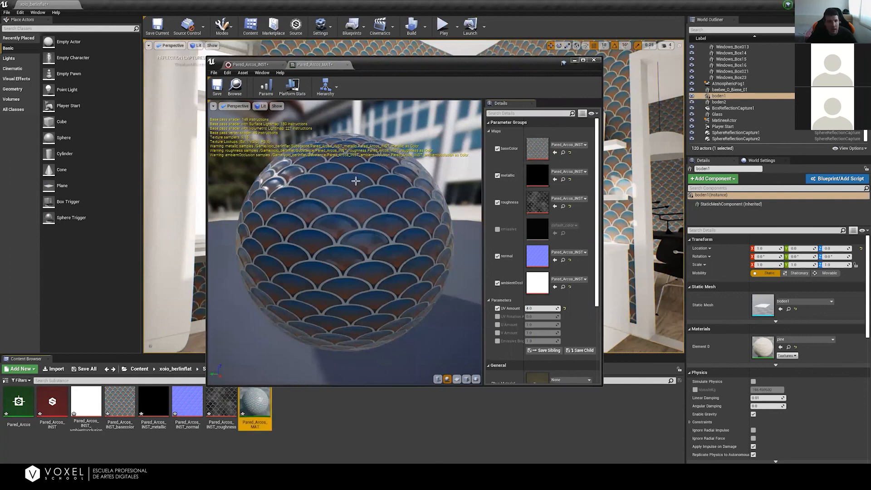
{"action": "key", "text": "w"}
{"action": "right_click_drag", "start_coordinate": [414, 196], "coordinate": [476, 200]}
{"action": "key", "text": "s"}
{"action": "key", "text": "s"}
{"action": "key", "text": "a"}
{"action": "right_click_drag", "start_coordinate": [414, 196], "coordinate": [353, 188]}
{"action": "key", "text": "w"}
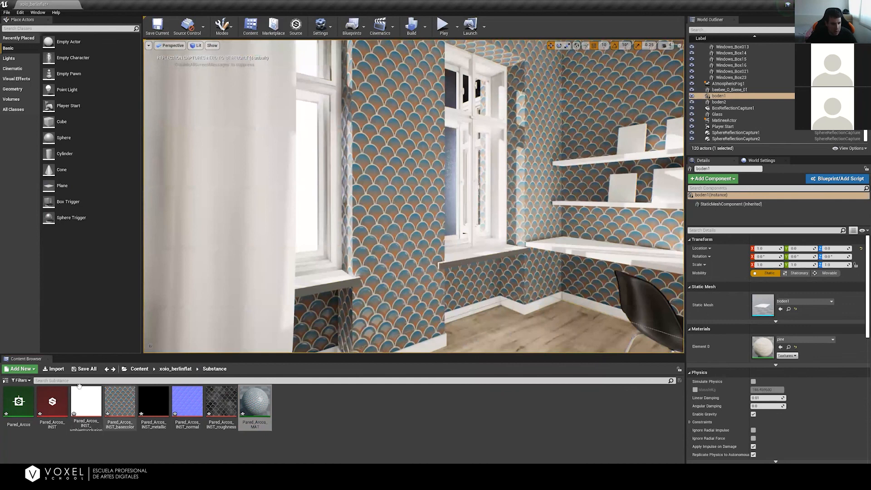
Step: Set the Pared_Arcos_INST Output Size to 2048 × 2048 and check the tile detail on the walls
{"action": "double_click", "coordinate": [51, 393]}
{"action": "left_click", "coordinate": [317, 193]}
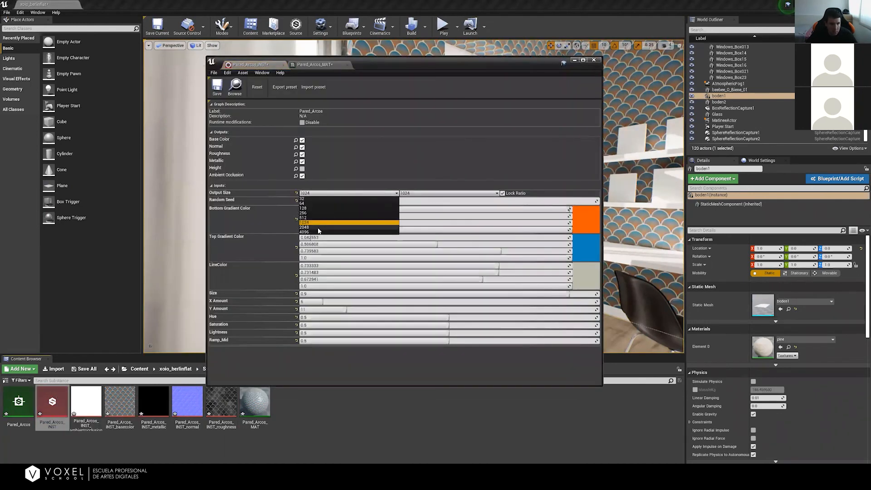
{"action": "left_click", "coordinate": [319, 228]}
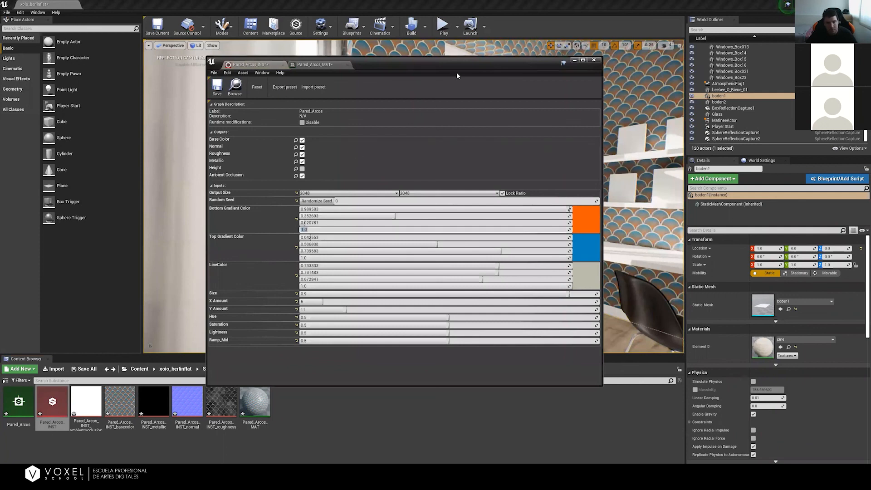
{"action": "left_click_drag", "start_coordinate": [454, 70], "coordinate": [817, 136]}
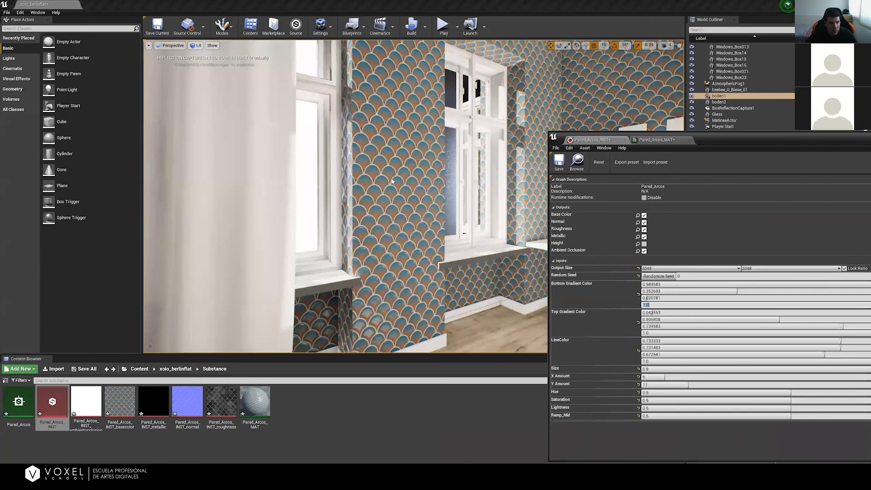
{"action": "key", "text": "w"}
{"action": "right_click_drag", "start_coordinate": [390, 195], "coordinate": [512, 194]}
{"action": "key", "text": "s"}
{"action": "key", "text": "w"}
{"action": "key", "text": "s"}
{"action": "key", "text": "w"}
{"action": "key", "text": "s"}
Step: Try a Size of 0.611 for the arches, inspect the wall up close, and restore Size to 0.9
{"action": "left_click_drag", "start_coordinate": [676, 136], "coordinate": [565, 91]}
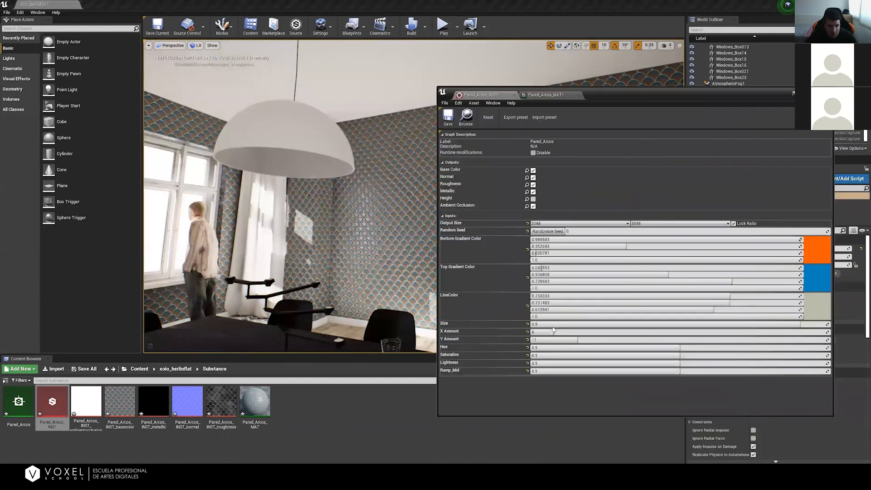
{"action": "left_click_drag", "start_coordinate": [740, 325], "coordinate": [652, 341]}
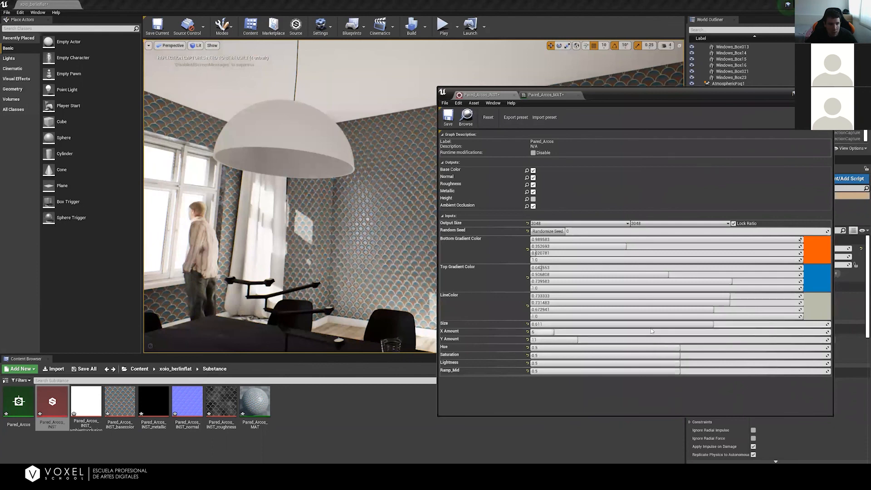
{"action": "left_click", "coordinate": [396, 227]}
{"action": "mouse_move", "coordinate": [396, 228]}
{"action": "right_mouse_down"}
{"action": "mouse_move", "coordinate": [458, 247]}
{"action": "mouse_move", "coordinate": [363, 224]}
{"action": "mouse_move", "coordinate": [399, 229]}
{"action": "right_mouse_up"}
{"action": "key", "text": "w"}
{"action": "key", "text": "s"}
{"action": "key", "text": "w"}
{"action": "key", "text": "s"}
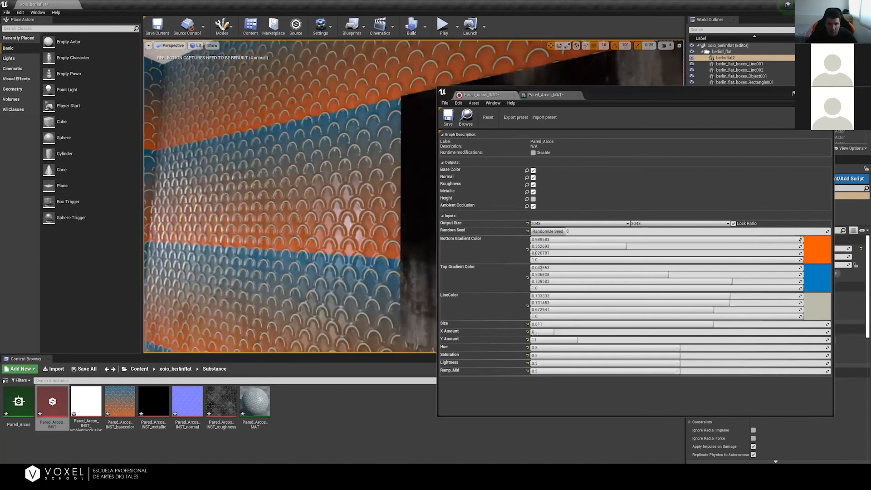
{"action": "left_click_drag", "start_coordinate": [546, 324], "coordinate": [546, 324]}
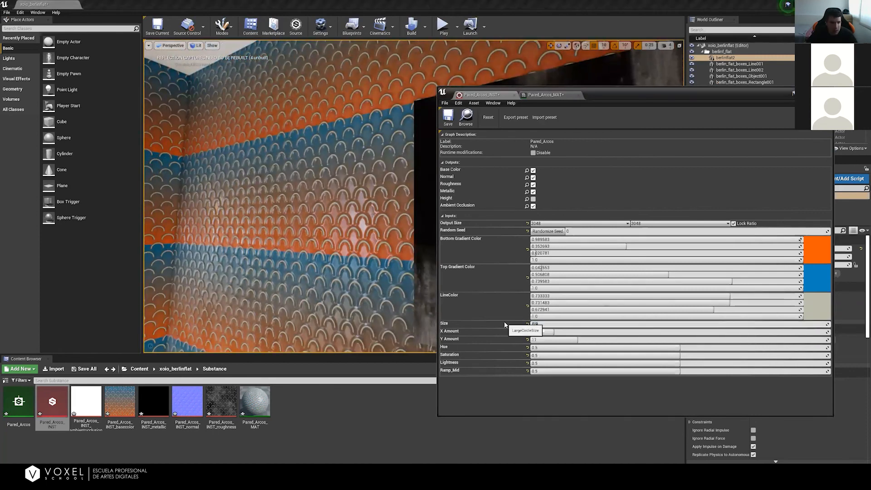
{"action": "key", "text": "Return"}
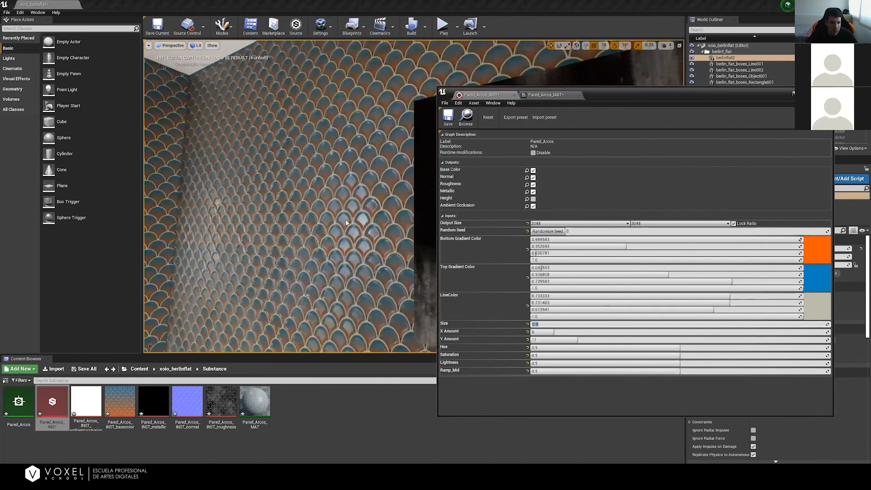
Step: Close the window holding Pared_Arcos_INST and Pared_Arcos_MAT and inspect the tiled walls around the shelves and window
{"action": "right_click_drag", "start_coordinate": [325, 220], "coordinate": [191, 214]}
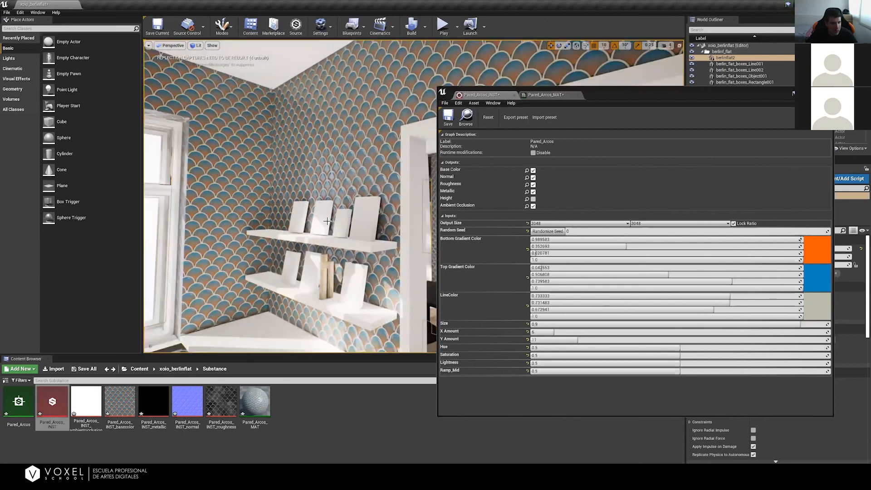
{"action": "right_click_drag", "start_coordinate": [397, 217], "coordinate": [415, 212]}
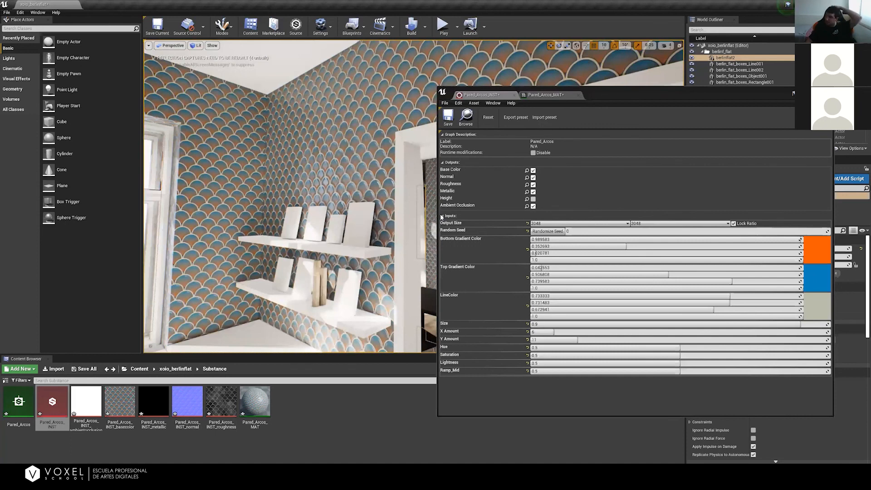
{"action": "left_click", "coordinate": [585, 105]}
{"action": "left_click_drag", "start_coordinate": [612, 100], "coordinate": [495, 94]}
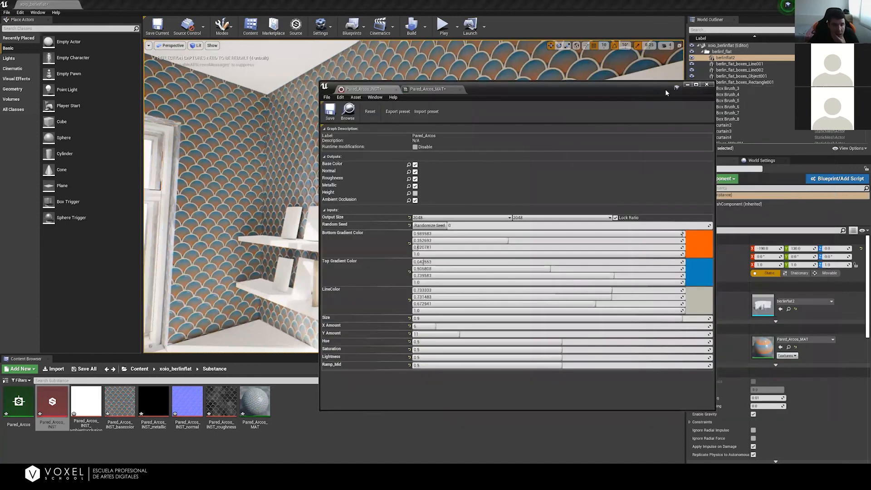
{"action": "left_click", "coordinate": [706, 84]}
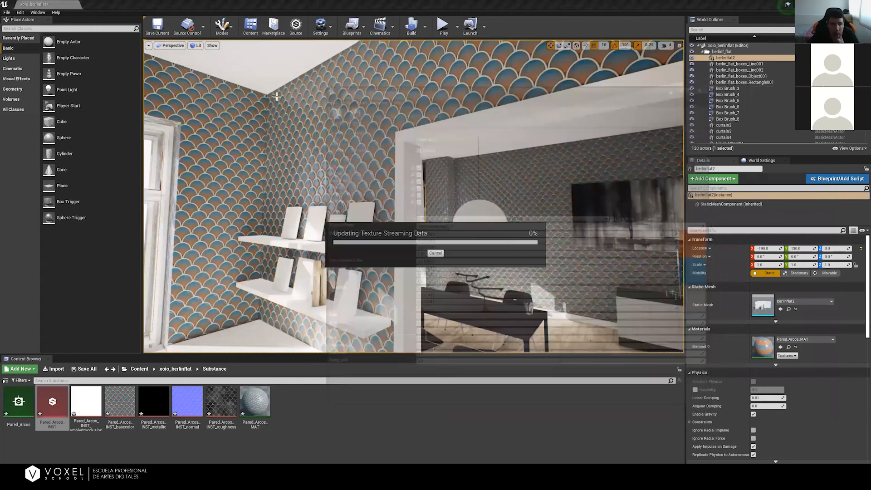
{"action": "mouse_move", "coordinate": [335, 145]}
{"action": "right_mouse_down"}
{"action": "mouse_move", "coordinate": [320, 148]}
{"action": "mouse_move", "coordinate": [334, 150]}
{"action": "right_mouse_up"}
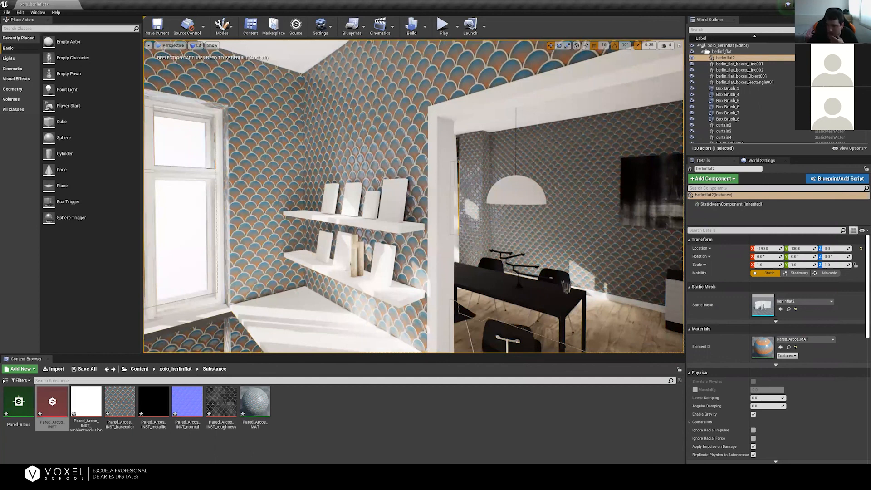
{"action": "right_click_drag", "start_coordinate": [413, 157], "coordinate": [424, 156]}
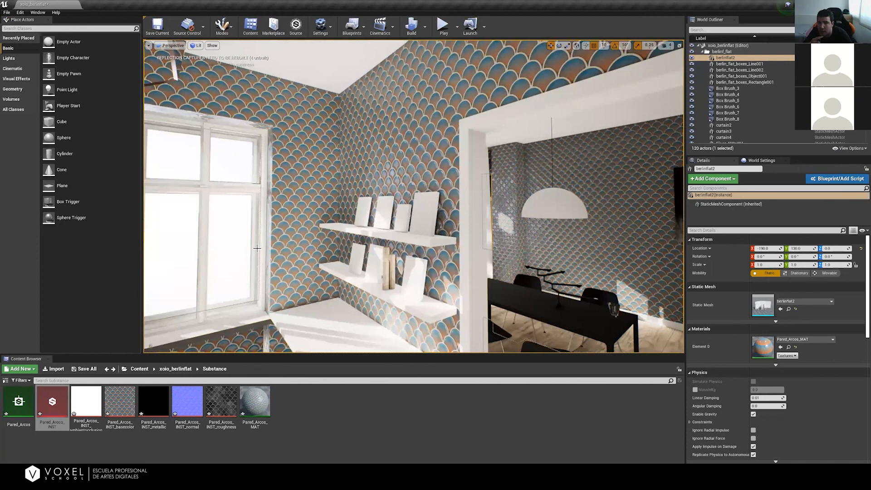
{"action": "right_click_drag", "start_coordinate": [387, 136], "coordinate": [354, 130]}
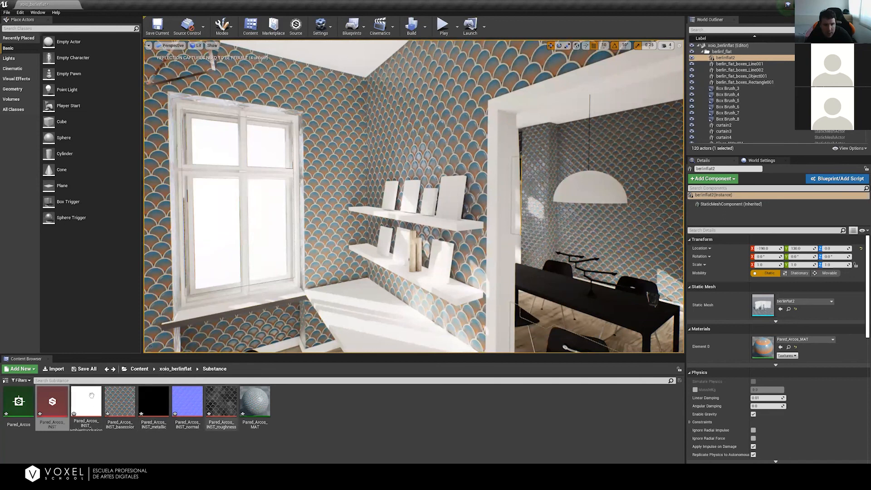
Step: Enable the Height output of Pared_Arcos_INST and close its editor
{"action": "left_click", "coordinate": [52, 401]}
{"action": "double_click", "coordinate": [52, 401]}
{"action": "left_click", "coordinate": [517, 163]}
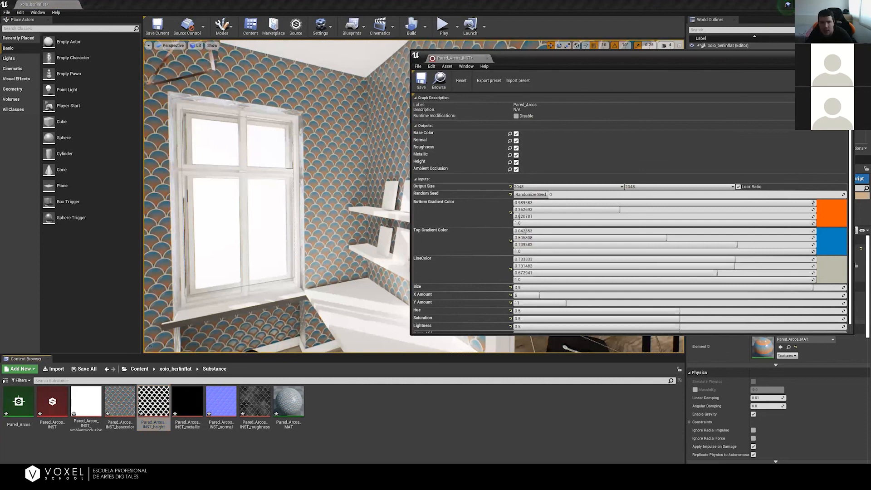
{"action": "left_click", "coordinate": [723, 48]}
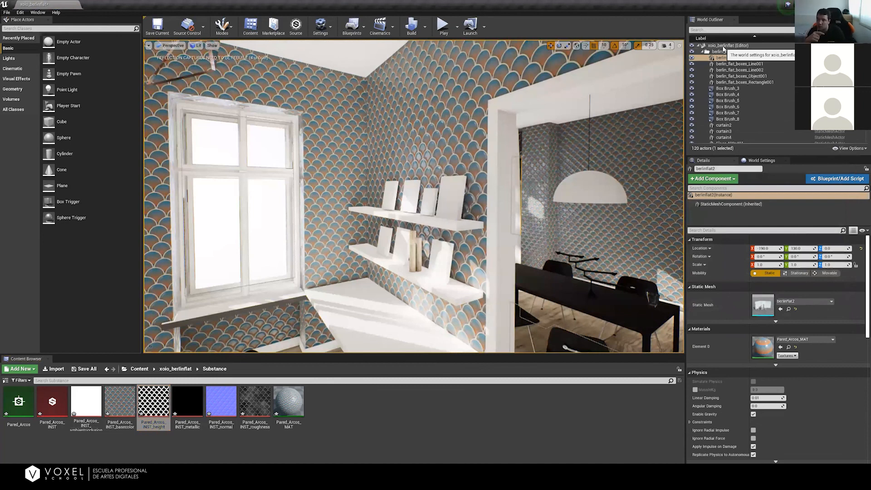
Step: Switch to Substance Designer and open the recent package Pared_Arcos.sbs
{"action": "key", "text": "super"}
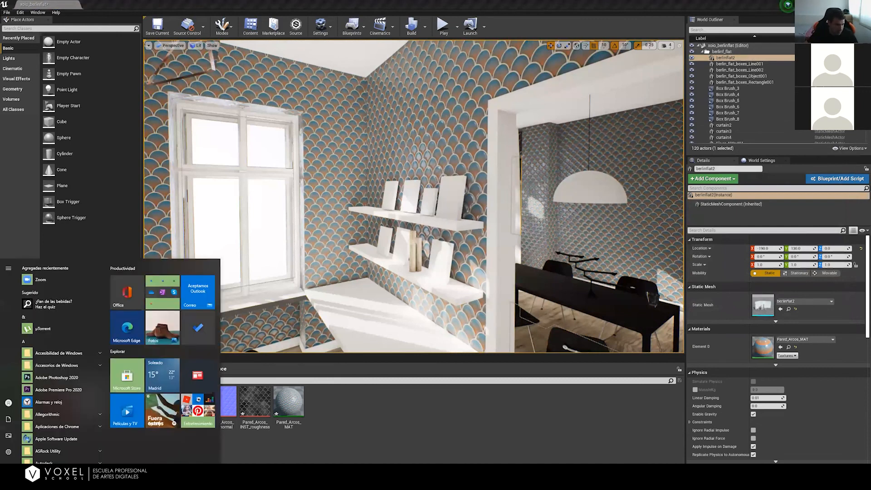
{"action": "key", "text": "super"}
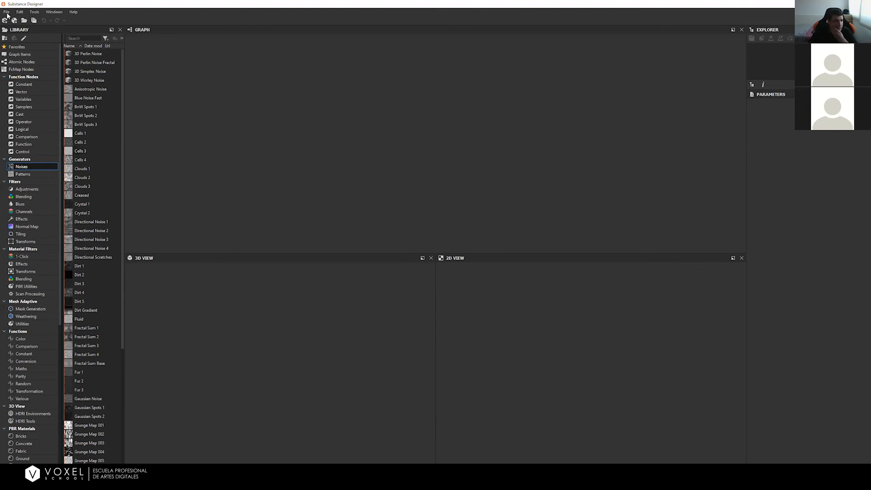
{"action": "left_click", "coordinate": [54, 12]}
{"action": "mouse_move", "coordinate": [6, 12]}
{"action": "mouse_move", "coordinate": [68, 45]}
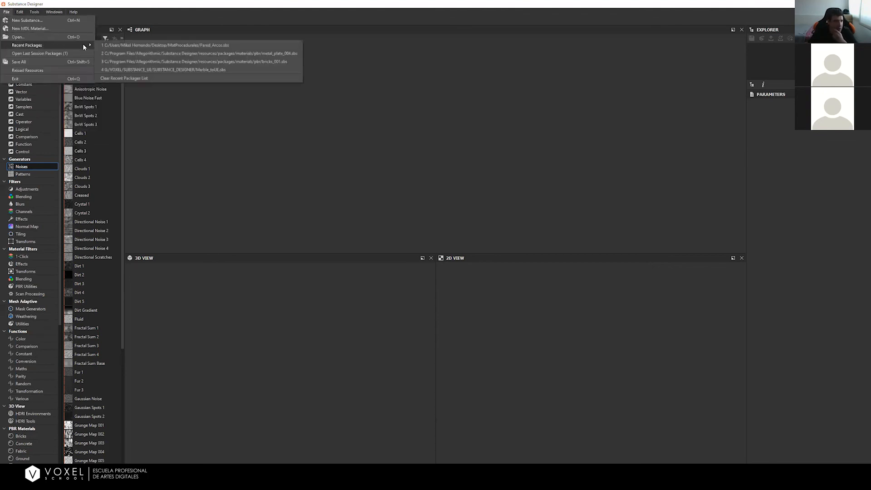
{"action": "left_click", "coordinate": [158, 47]}
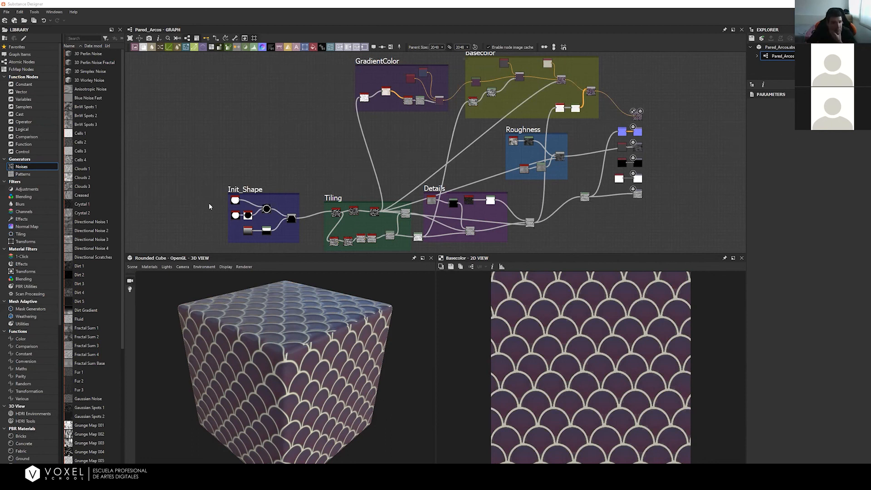
Step: Open the first Tile Generator node in the Tiling frame to show its parameters and 2D preview
{"action": "scroll", "coordinate": [293, 143], "scroll_direction": "up", "scroll_amount": 5}
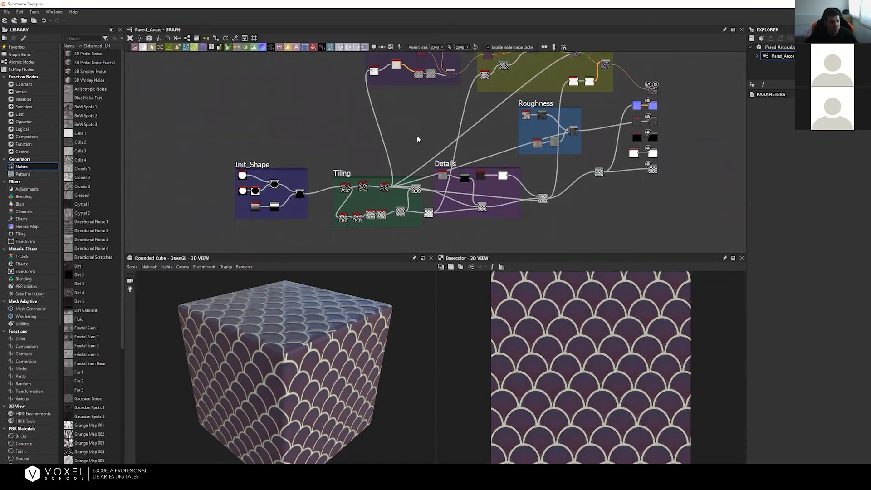
{"action": "middle_click_drag", "start_coordinate": [329, 155], "coordinate": [290, 144]}
{"action": "scroll", "coordinate": [263, 157], "scroll_direction": "up", "scroll_amount": 2}
{"action": "middle_click_drag", "start_coordinate": [502, 91], "coordinate": [283, 141]}
{"action": "scroll", "coordinate": [393, 136], "scroll_direction": "up", "scroll_amount": 1}
{"action": "middle_click_drag", "start_coordinate": [392, 136], "coordinate": [347, 132]}
{"action": "scroll", "coordinate": [159, 178], "scroll_direction": "up", "scroll_amount": 4}
{"action": "middle_click_drag", "start_coordinate": [159, 178], "coordinate": [645, 103]}
{"action": "double_click", "coordinate": [553, 135]}
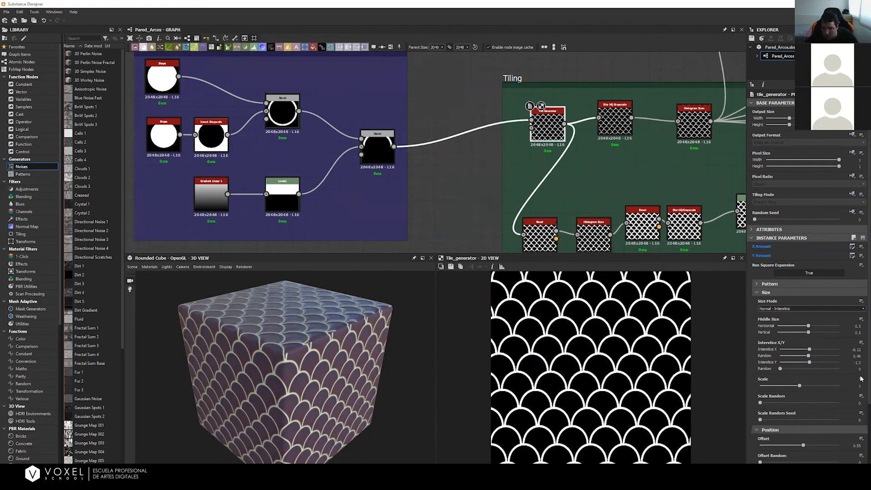
Step: Try a Global Offset Y of 0.38 on the tile generator and return it to 0
{"action": "scroll", "coordinate": [861, 411], "scroll_direction": "down", "scroll_amount": 1}
{"action": "scroll", "coordinate": [861, 412], "scroll_direction": "down", "scroll_amount": 3}
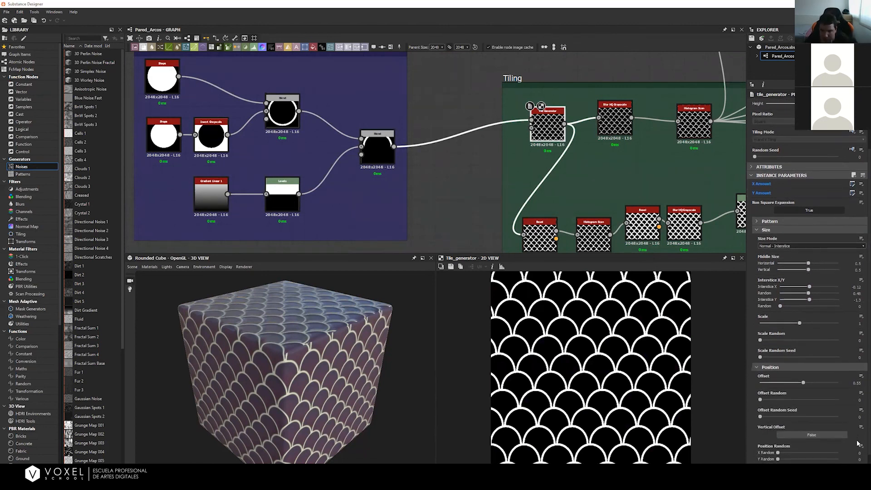
{"action": "left_click_drag", "start_coordinate": [771, 450], "coordinate": [793, 450]}
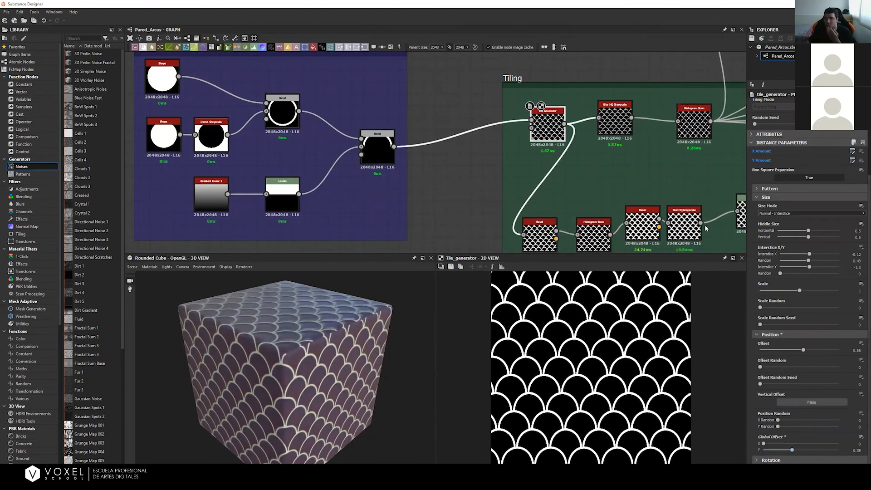
{"action": "left_click_drag", "start_coordinate": [793, 450], "coordinate": [750, 451]}
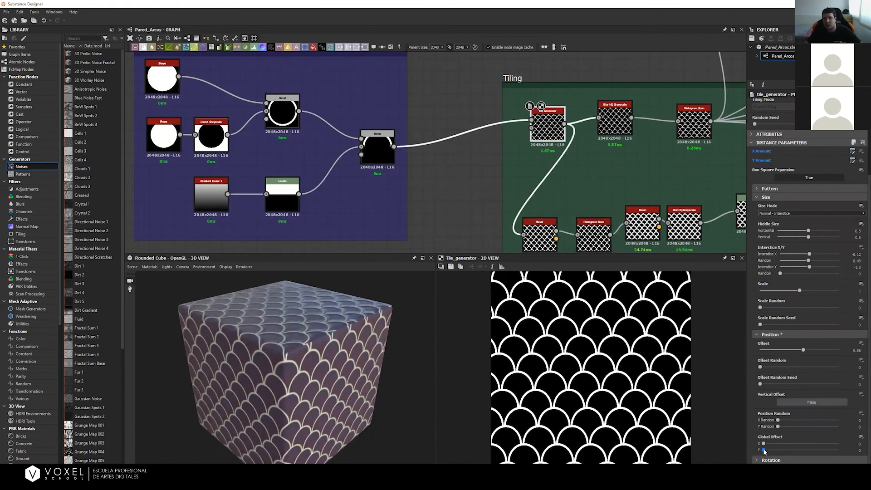
{"action": "left_click", "coordinate": [861, 438]}
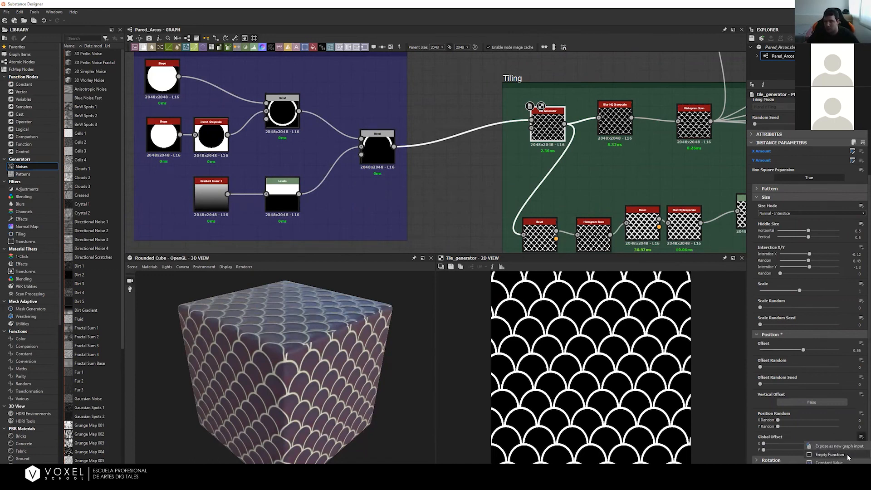
{"action": "left_click", "coordinate": [845, 456]}
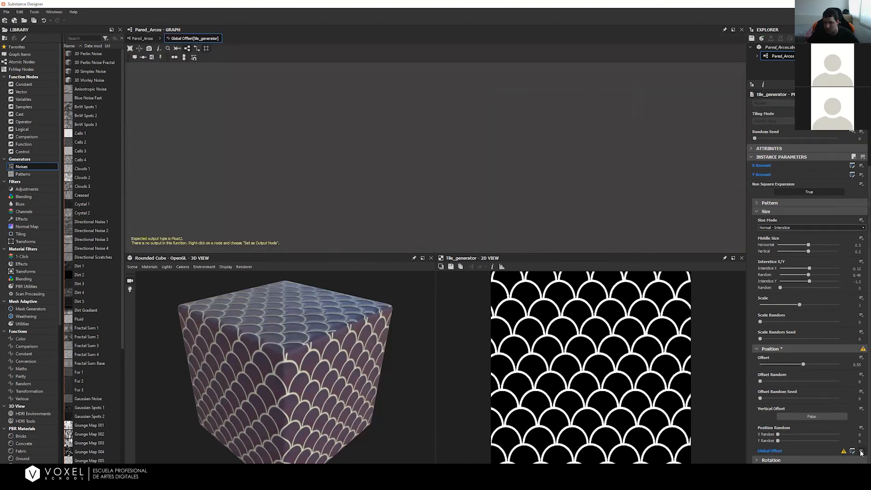
{"action": "key", "text": "space"}
{"action": "left_click", "coordinate": [799, 390]}
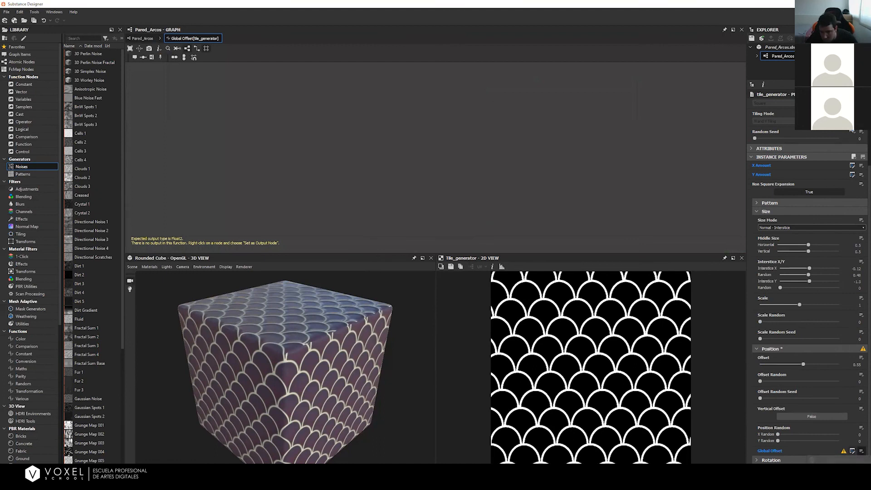
{"action": "left_click", "coordinate": [854, 461]}
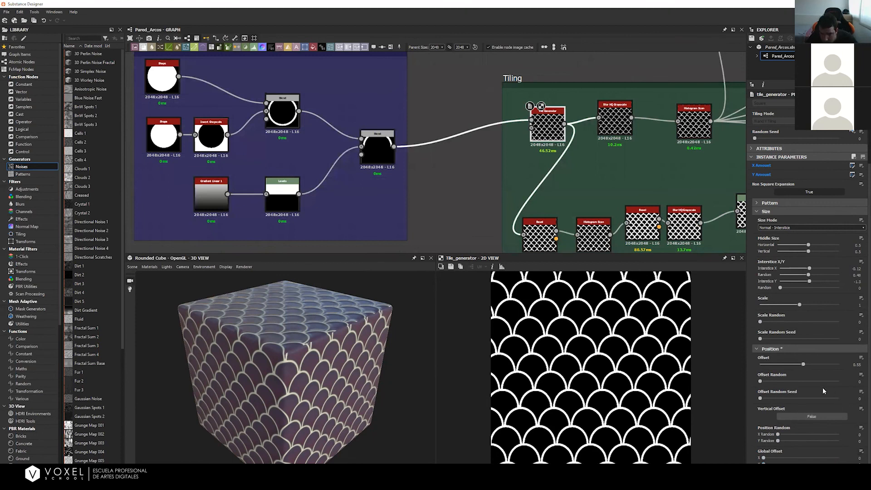
Step: Assign an empty function to the tile generator's position Offset parameter
{"action": "left_click", "coordinate": [810, 364]}
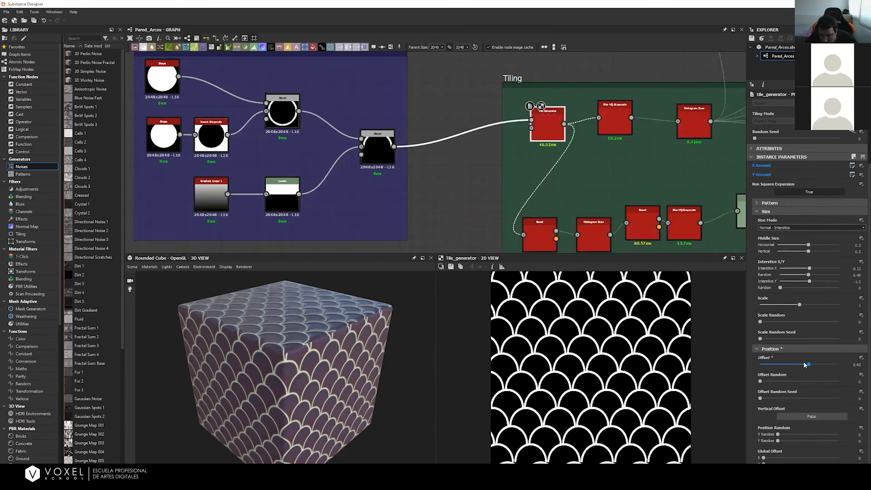
{"action": "left_click", "coordinate": [859, 361]}
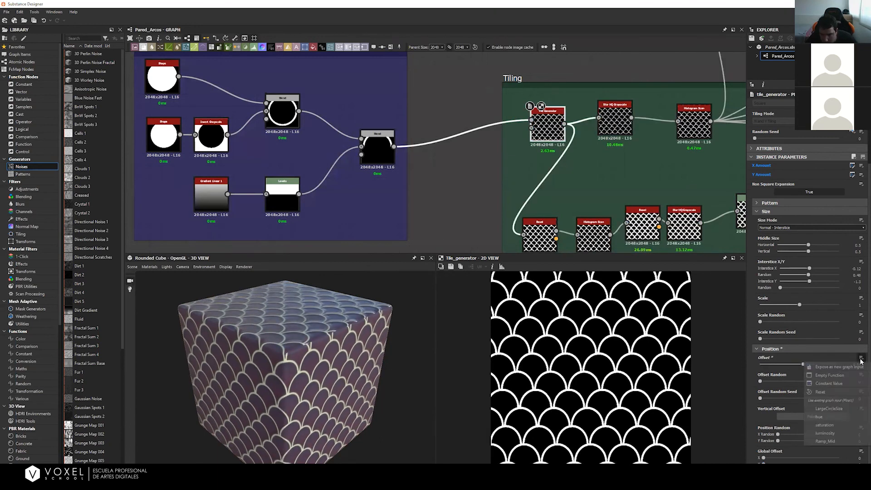
{"action": "left_click", "coordinate": [845, 377]}
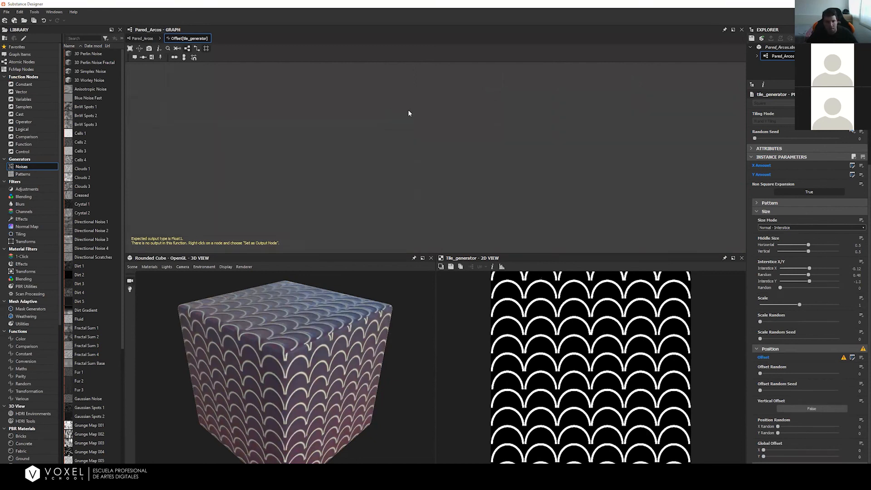
Step: Add a Float node with the value 0.55 to the Offset function graph
{"action": "key", "text": "space"}
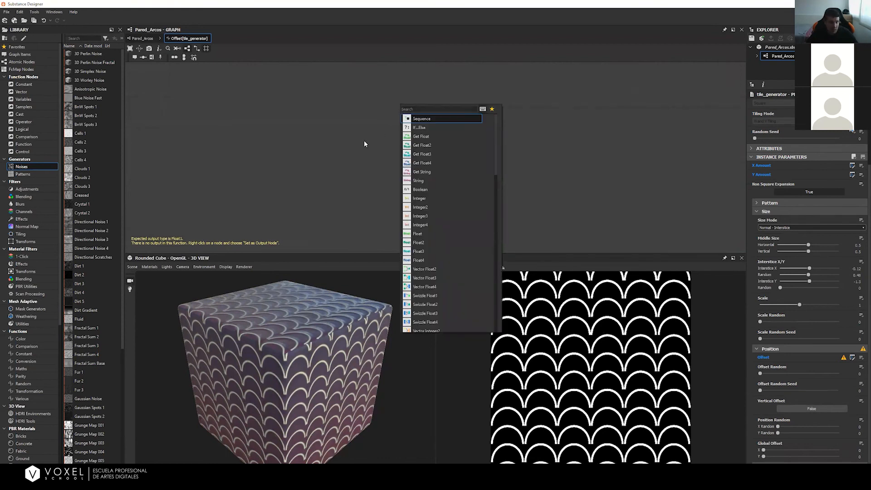
{"action": "type", "text": "float"}
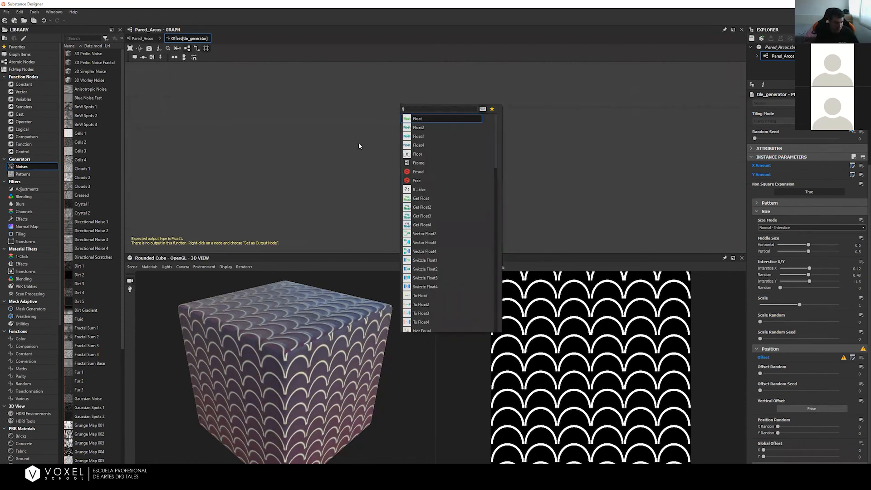
{"action": "key", "text": "Return"}
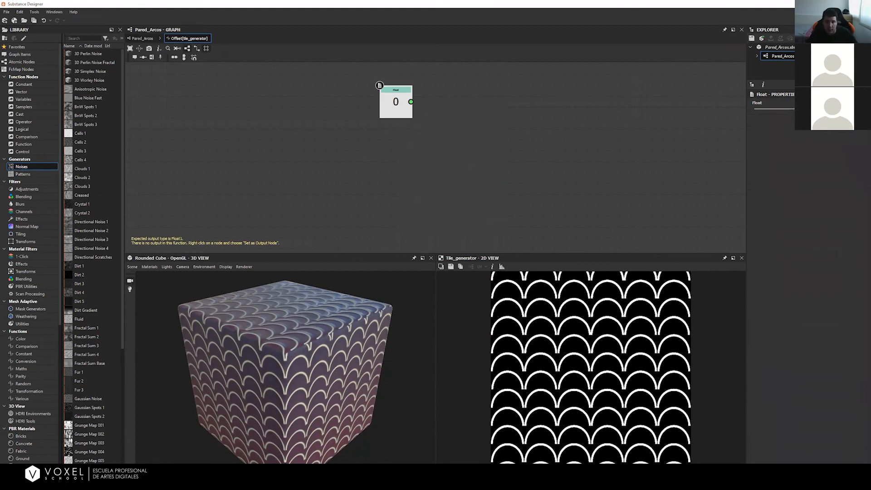
{"action": "key", "text": "Return"}
{"action": "left_click_drag", "start_coordinate": [400, 103], "coordinate": [367, 108]}
{"action": "left_click", "coordinate": [349, 157]}
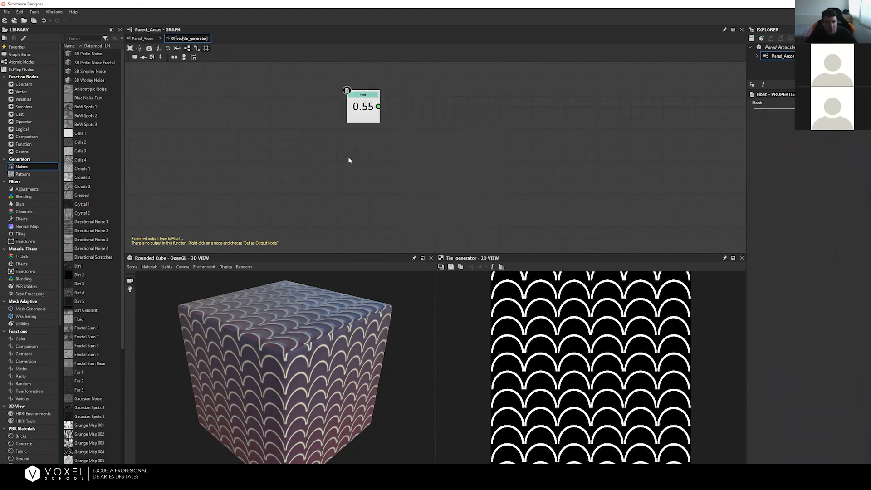
Step: Add a Get Float node below the 0.55 Float node and set its variable to $time
{"action": "key", "text": "space"}
{"action": "type", "text": "get"}
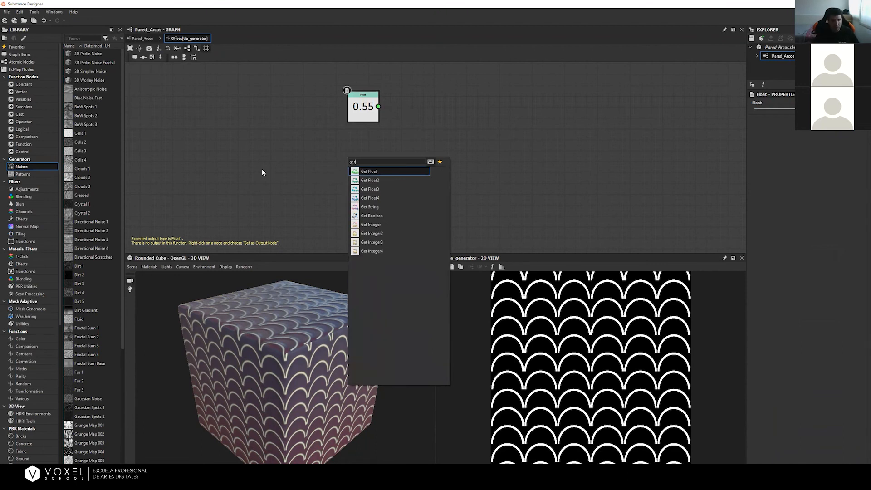
{"action": "key", "text": "Return"}
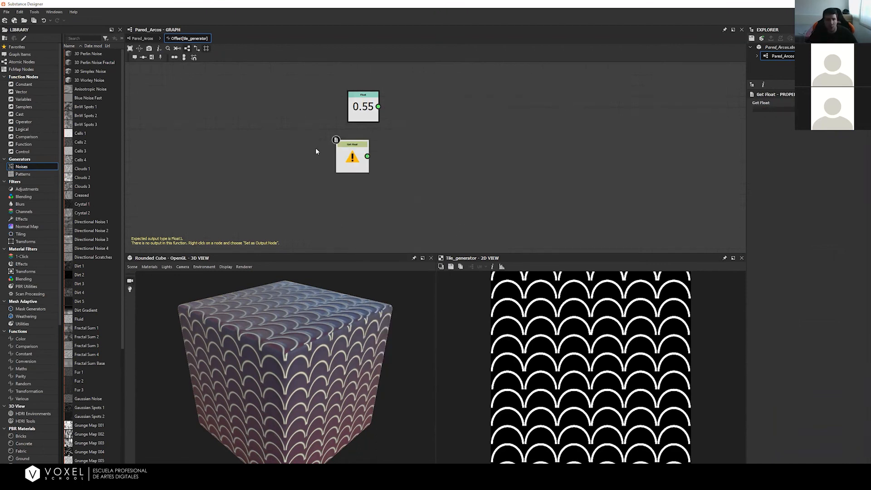
{"action": "left_click_drag", "start_coordinate": [352, 161], "coordinate": [363, 161]}
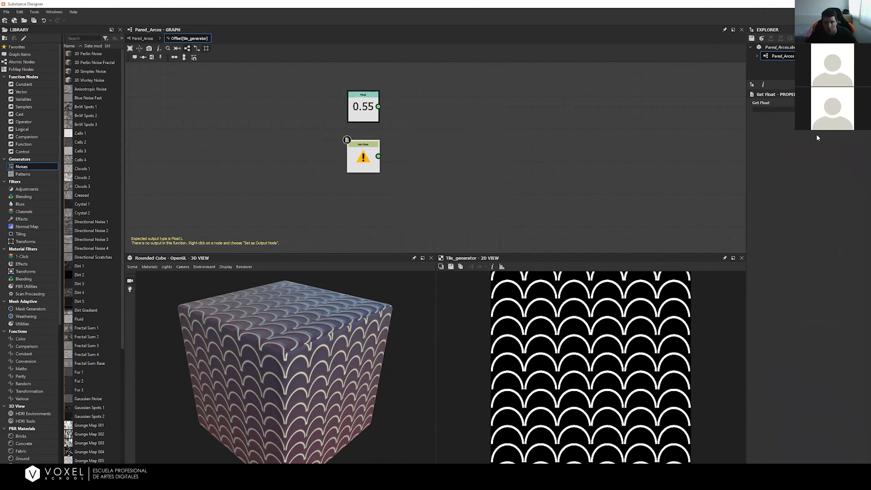
{"action": "left_click", "coordinate": [774, 109]}
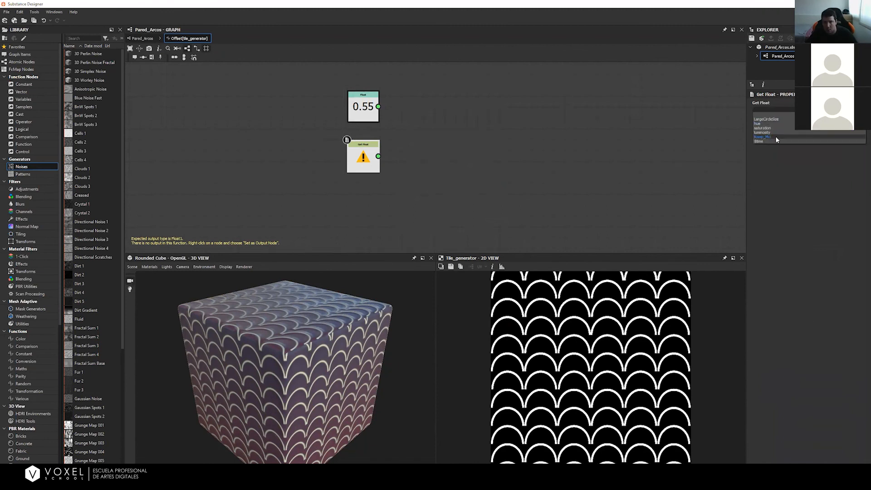
{"action": "left_click", "coordinate": [780, 109]}
{"action": "left_click", "coordinate": [780, 109]}
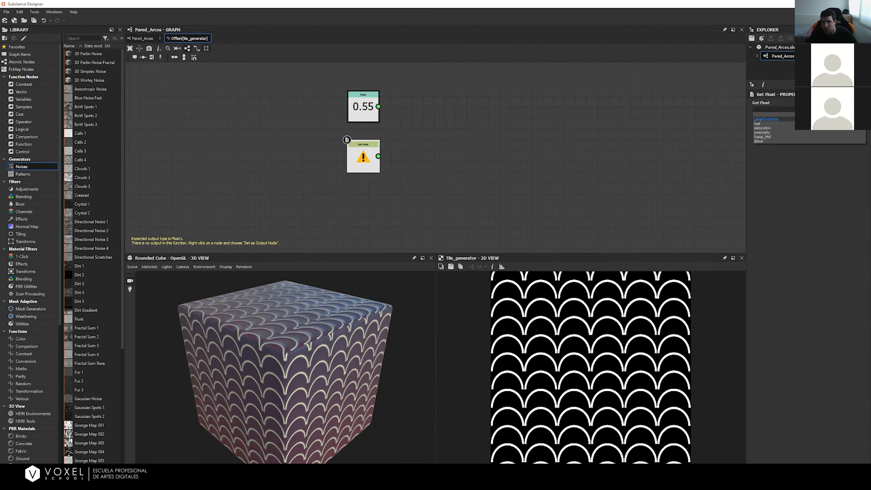
{"action": "left_click", "coordinate": [768, 141]}
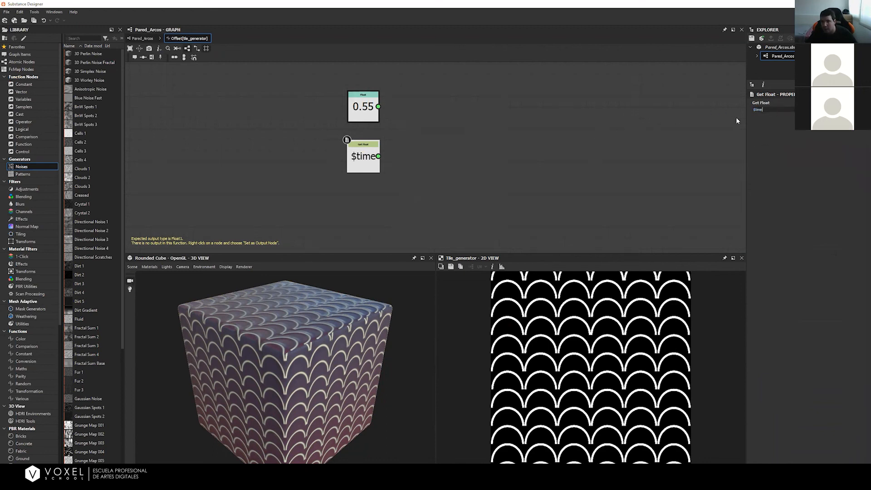
Step: Add a Multiplication node to the Offset function and connect the 0.55 Float and $time Get Float nodes to its inputs
{"action": "double_click", "coordinate": [773, 109]}
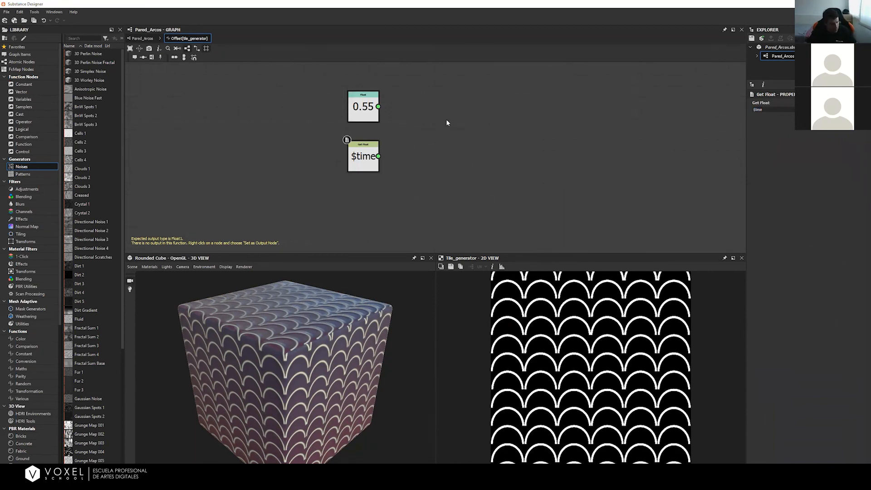
{"action": "key", "text": "space"}
{"action": "type", "text": "mul"}
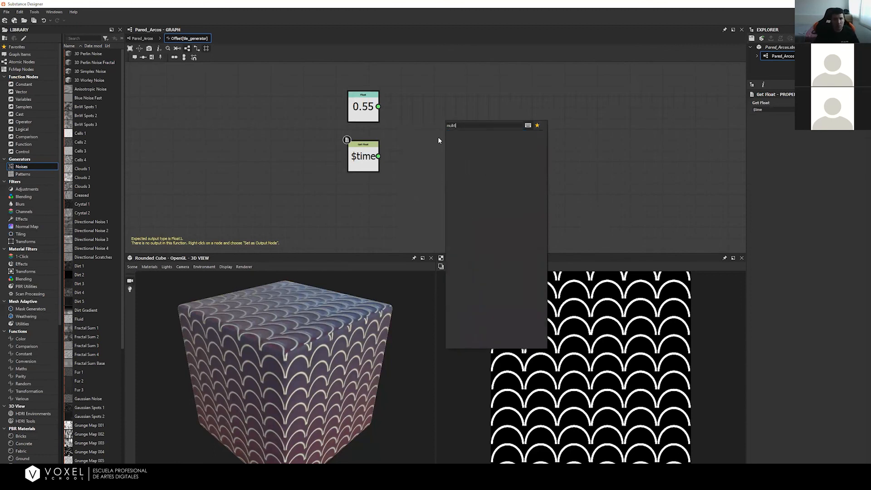
{"action": "key", "text": "Return"}
{"action": "left_click_drag", "start_coordinate": [373, 103], "coordinate": [435, 119]}
{"action": "mouse_move", "coordinate": [378, 156]}
{"action": "left_mouse_down"}
{"action": "mouse_move", "coordinate": [436, 127]}
{"action": "mouse_move", "coordinate": [366, 156]}
{"action": "left_mouse_up"}
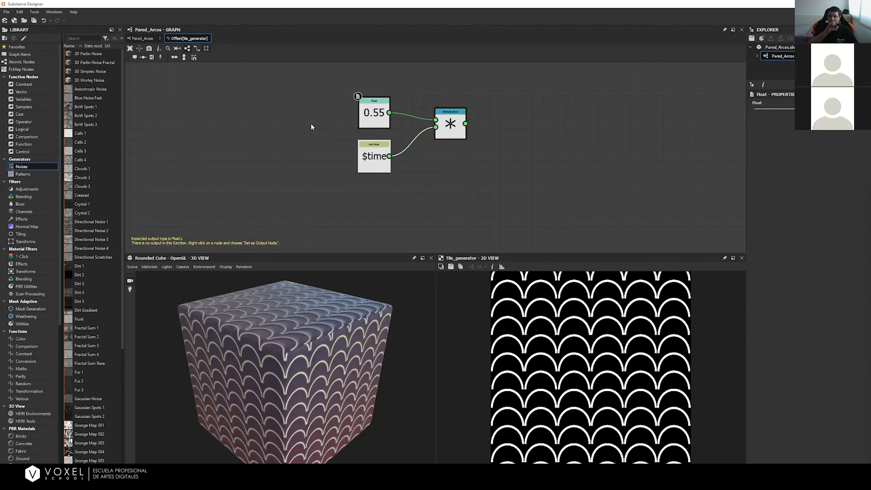
{"action": "key", "text": "space"}
{"action": "type", "text": "get"}
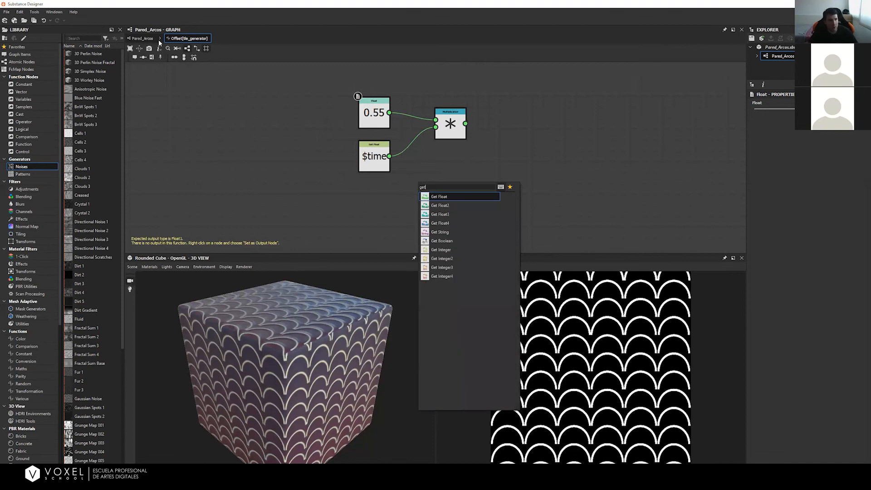
{"action": "key", "text": "Escape"}
{"action": "left_click", "coordinate": [142, 38]}
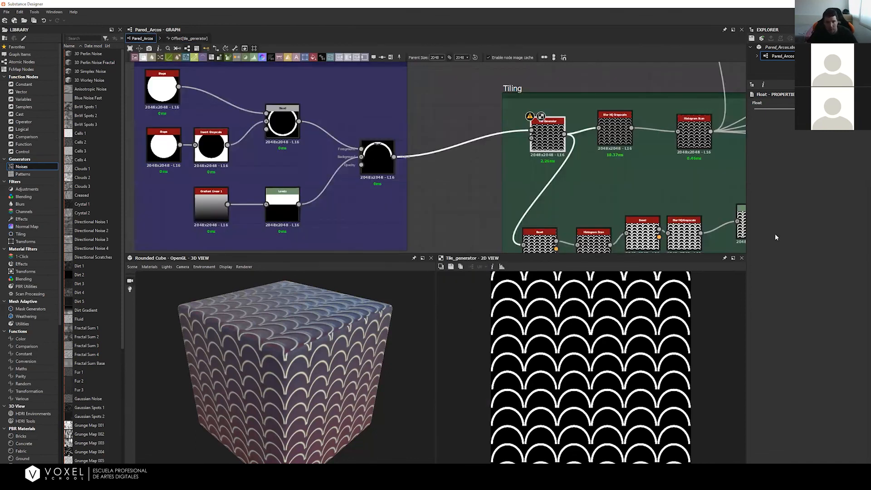
{"action": "left_click", "coordinate": [189, 38]}
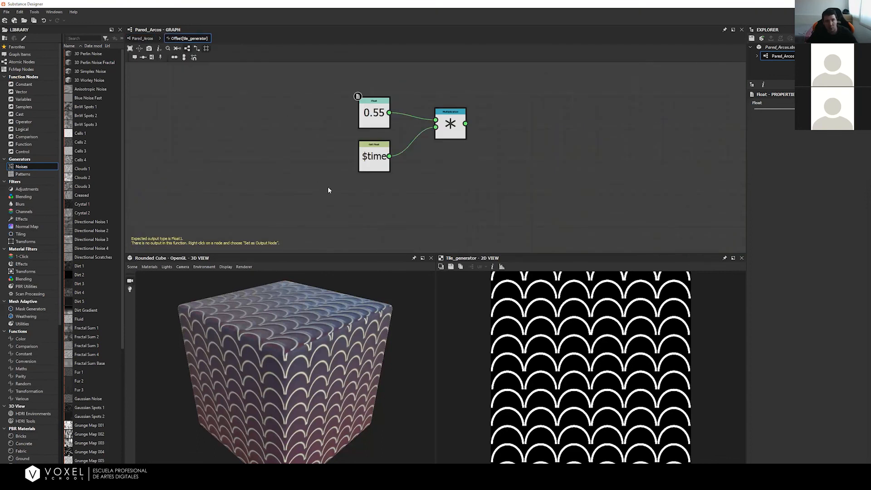
Step: Add a second Get Float node below the $time node and review the variables it can read
{"action": "key", "text": "space"}
{"action": "type", "text": "get"}
{"action": "key", "text": "Return"}
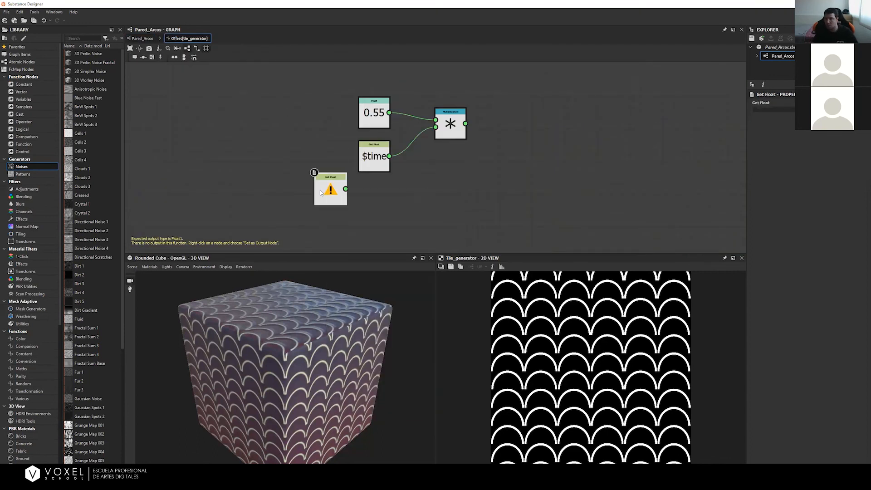
{"action": "left_click_drag", "start_coordinate": [320, 192], "coordinate": [356, 212]}
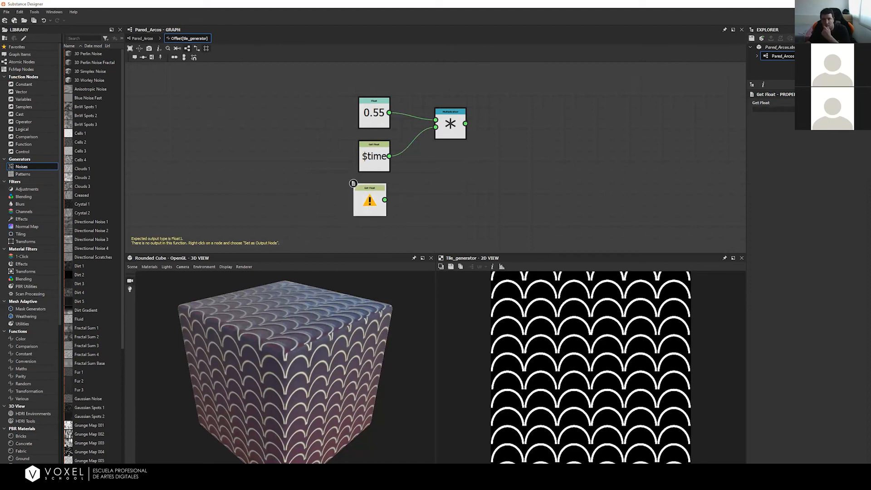
{"action": "left_click", "coordinate": [862, 109]}
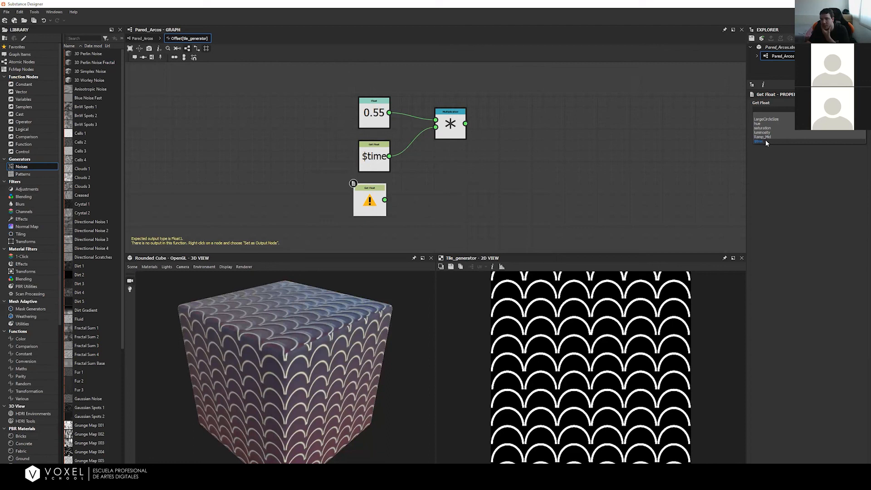
{"action": "left_click", "coordinate": [777, 175]}
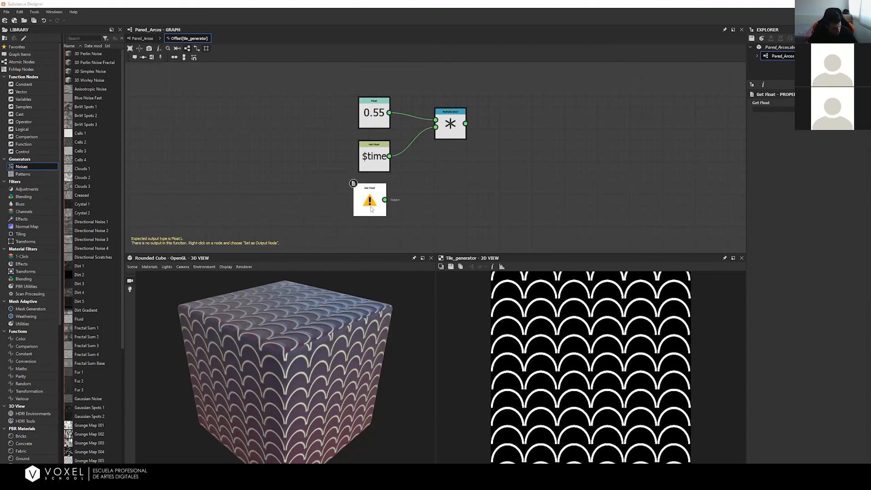
{"action": "key", "text": "super"}
{"action": "key", "text": "super"}
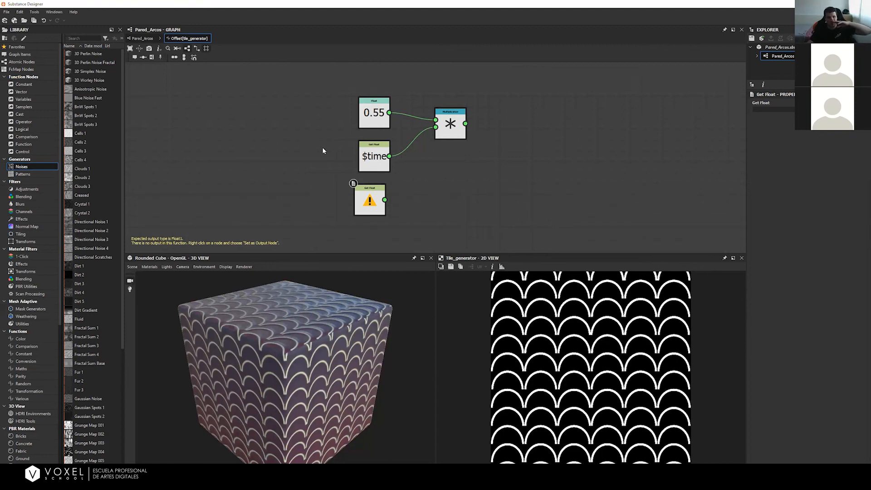
Step: Return to the Pared_Arcos graph, add a Warp node fed by the arch's final Blend output, and place it between the frames
{"action": "left_click", "coordinate": [142, 38]}
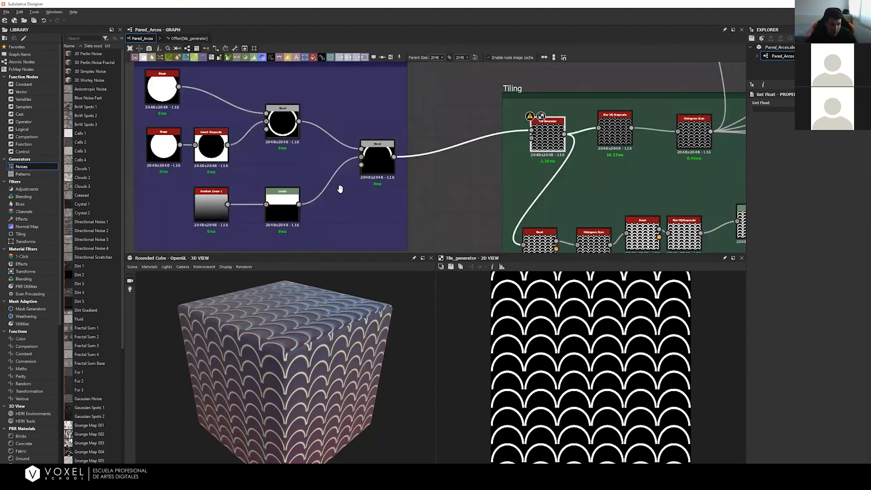
{"action": "middle_click_drag", "start_coordinate": [404, 183], "coordinate": [340, 190]}
{"action": "left_click", "coordinate": [369, 192]}
{"action": "key", "text": "space"}
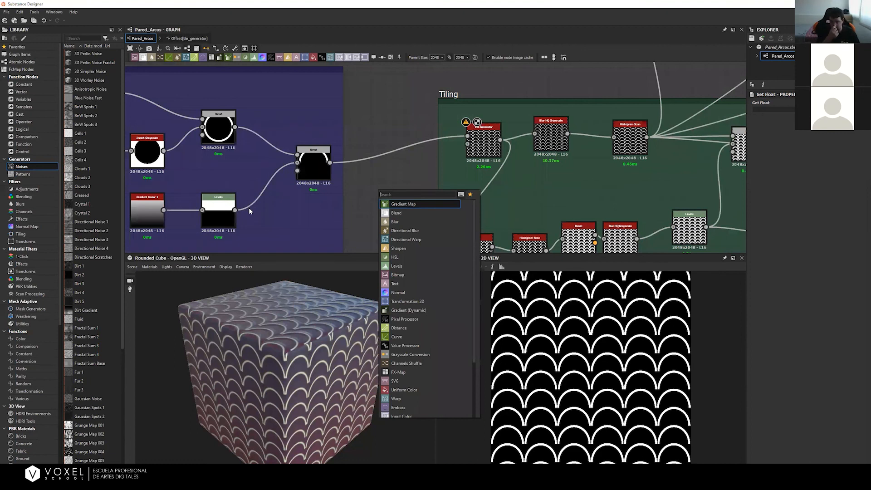
{"action": "type", "text": "warp"}
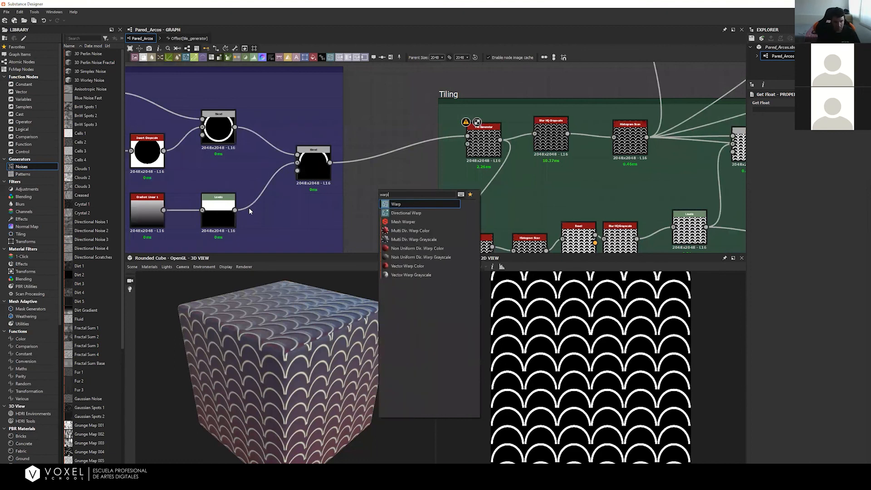
{"action": "key", "text": "Return"}
{"action": "left_click_drag", "start_coordinate": [329, 162], "coordinate": [393, 208]}
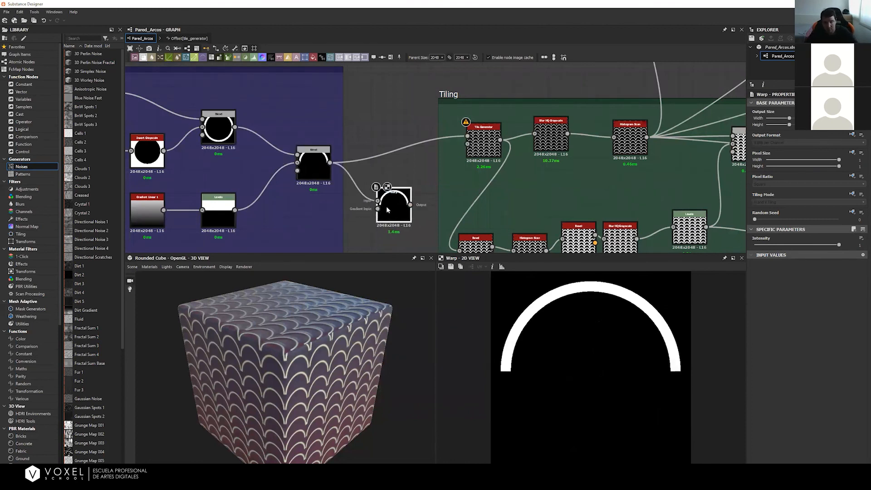
{"action": "middle_click_drag", "start_coordinate": [431, 212], "coordinate": [447, 190]}
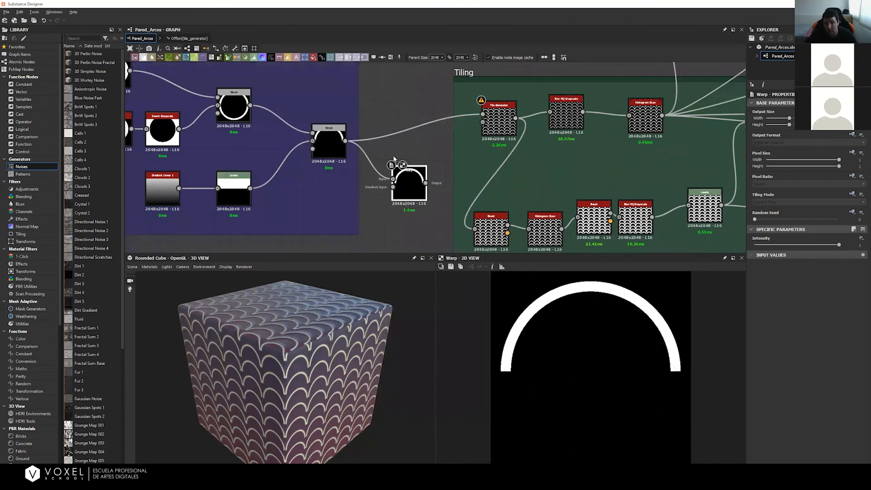
{"action": "middle_click_drag", "start_coordinate": [394, 159], "coordinate": [436, 112]}
{"action": "left_click_drag", "start_coordinate": [451, 136], "coordinate": [441, 214]}
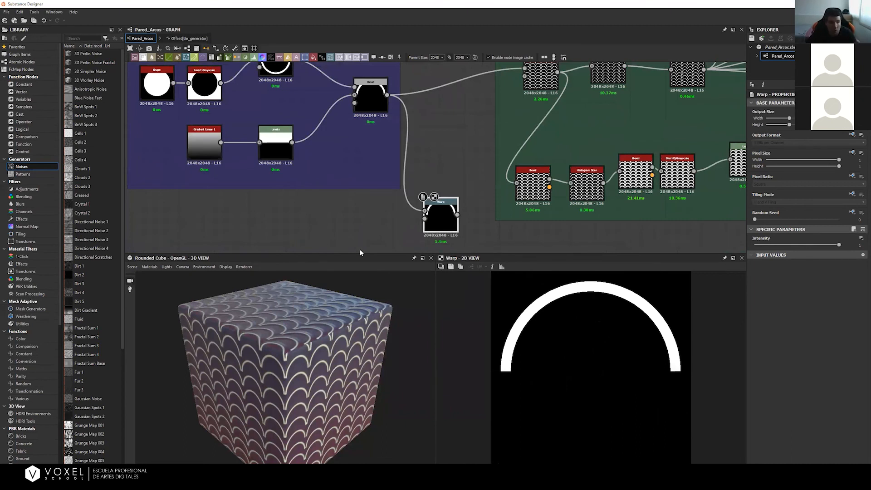
Step: Try a Crystal 2 noise as the Warp's gradient input with an intensity of 0.11
{"action": "mouse_move", "coordinate": [81, 213]}
{"action": "left_mouse_down"}
{"action": "mouse_move", "coordinate": [256, 199]}
{"action": "mouse_move", "coordinate": [96, 209]}
{"action": "left_mouse_up"}
{"action": "left_click_drag", "start_coordinate": [433, 217], "coordinate": [438, 217]}
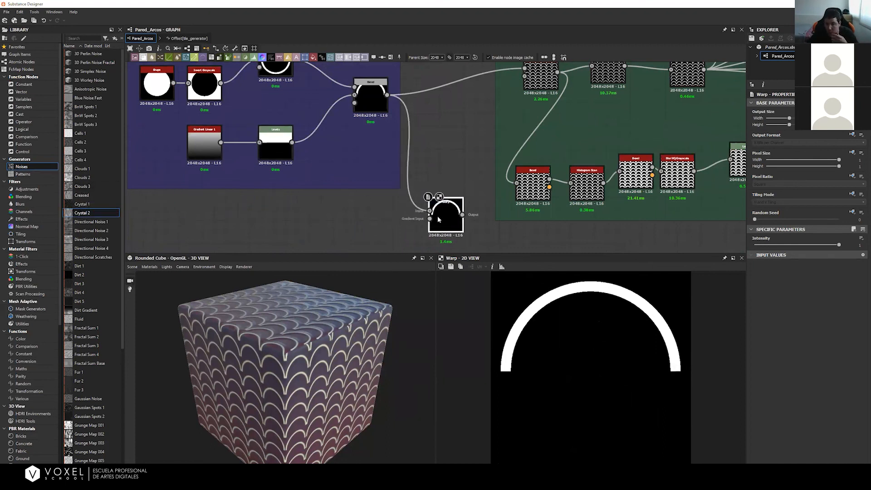
{"action": "left_click_drag", "start_coordinate": [82, 212], "coordinate": [430, 219]}
{"action": "left_click", "coordinate": [437, 230]}
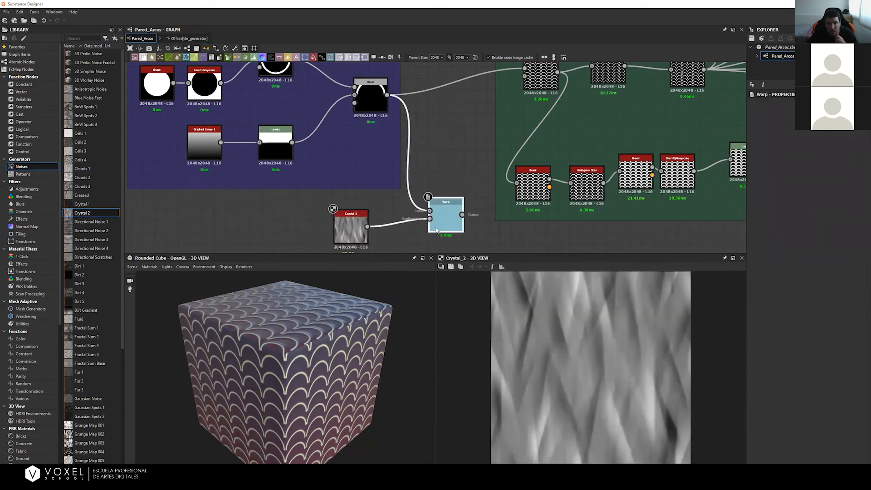
{"action": "double_click", "coordinate": [437, 230]}
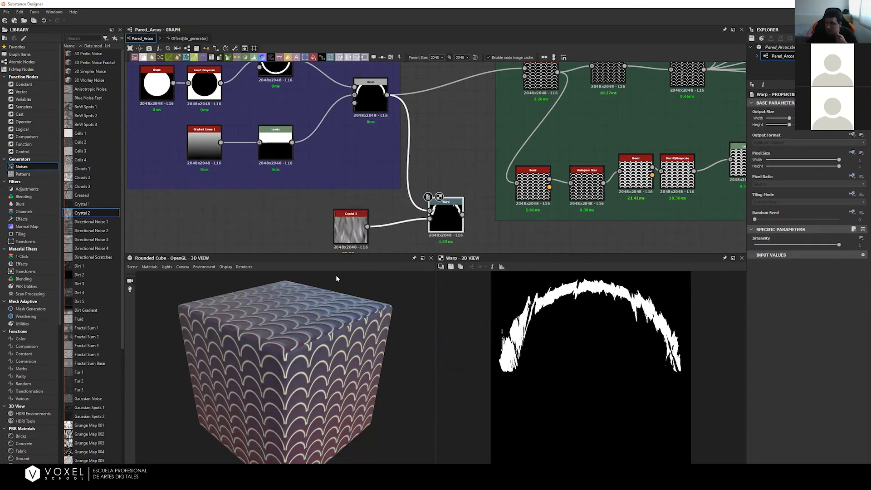
{"action": "left_click_drag", "start_coordinate": [833, 246], "coordinate": [764, 246]}
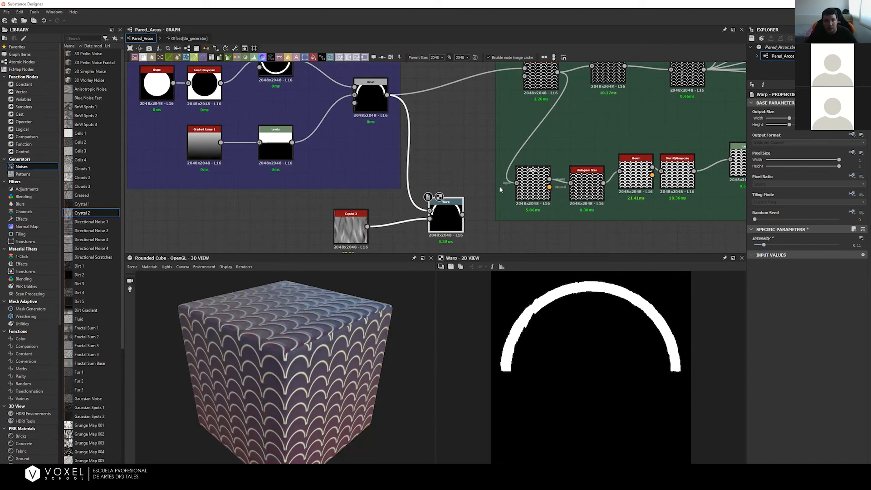
{"action": "middle_click_drag", "start_coordinate": [723, 84], "coordinate": [655, 121]}
{"action": "middle_click_drag", "start_coordinate": [660, 88], "coordinate": [605, 128]}
{"action": "scroll", "coordinate": [605, 131], "scroll_direction": "up", "scroll_amount": 2}
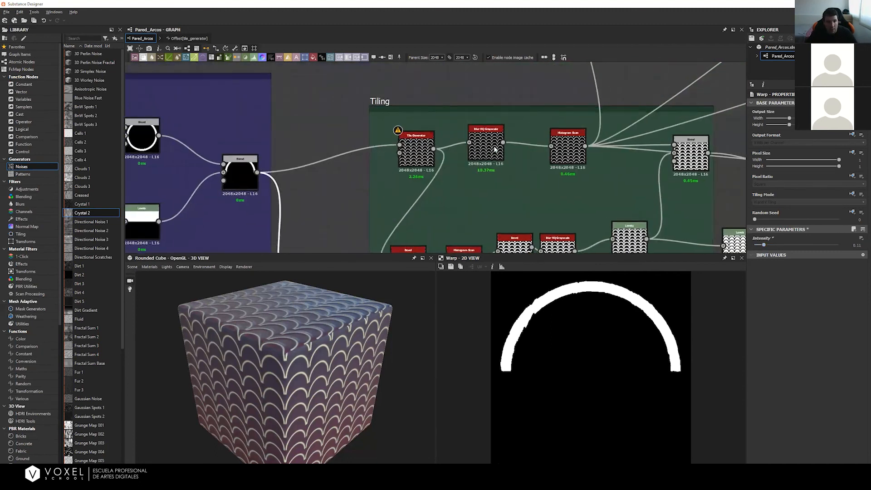
{"action": "left_click", "coordinate": [472, 155]}
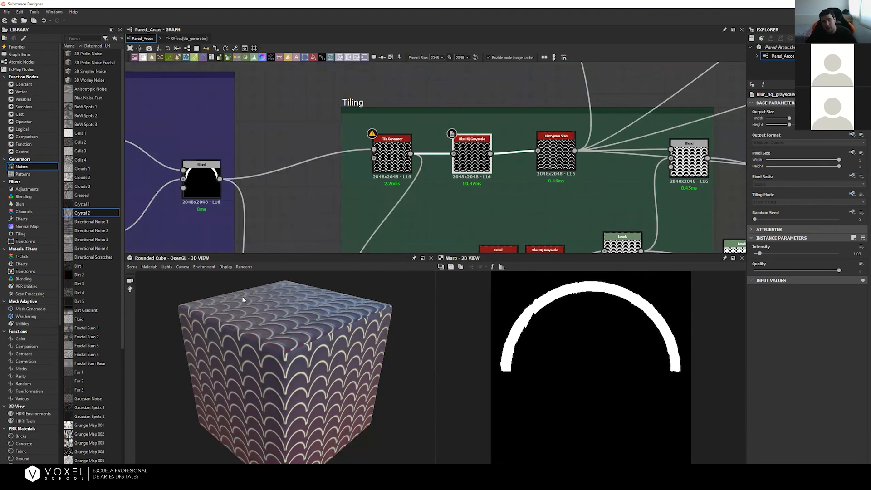
Step: Delete the Crystal 2 noise node feeding the Warp
{"action": "middle_click_drag", "start_coordinate": [379, 164], "coordinate": [453, 91]}
{"action": "middle_click_drag", "start_coordinate": [277, 221], "coordinate": [370, 132]}
{"action": "left_click", "coordinate": [346, 179]}
{"action": "key", "text": "Delete"}
Step: Add a Gradient Linear 2 node beside the Warp and set its rotation to 90°
{"action": "key", "text": "space"}
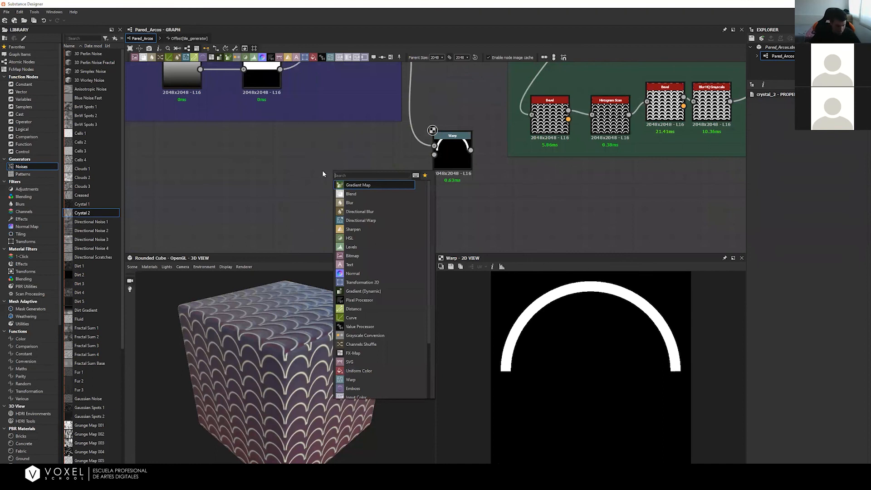
{"action": "type", "text": "grad"}
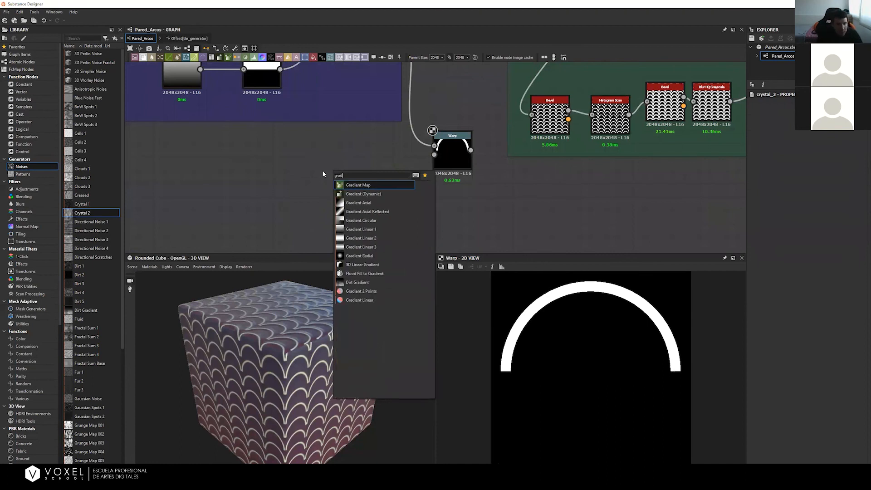
{"action": "key", "text": "Down"}
{"action": "key", "text": "Down"}
{"action": "key", "text": "Down"}
{"action": "key", "text": "Down"}
{"action": "key", "text": "Down"}
{"action": "key", "text": "Down"}
{"action": "key", "text": "Up"}
{"action": "key", "text": "Down"}
{"action": "key", "text": "Return"}
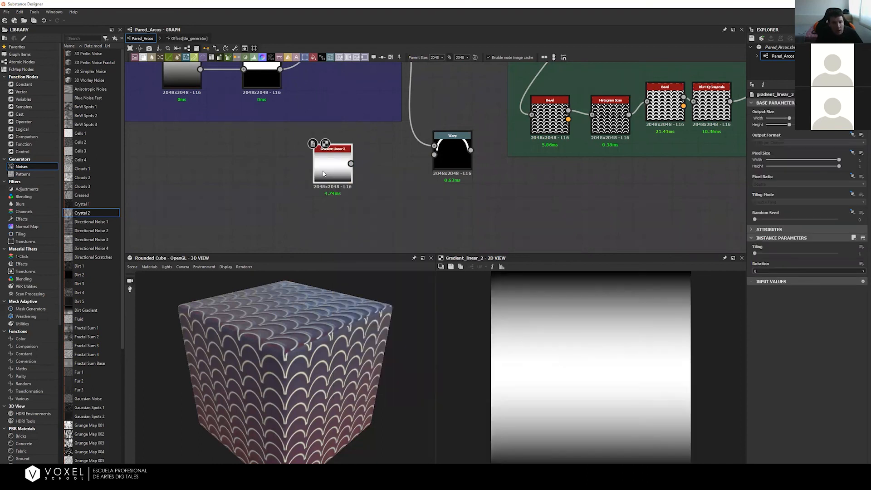
{"action": "left_click", "coordinate": [762, 271]}
{"action": "left_click", "coordinate": [780, 281]}
{"action": "left_click_drag", "start_coordinate": [347, 165], "coordinate": [333, 176]}
Step: Insert a Levels node between Gradient Linear 2 and the Warp's gradient input, preview the Warp, and raise its intensity
{"action": "key", "text": "space"}
{"action": "type", "text": "levels"}
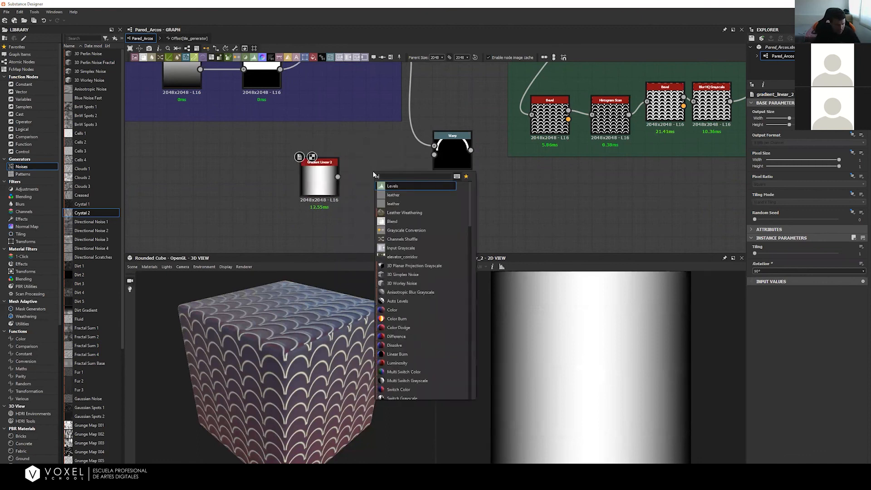
{"action": "key", "text": "Return"}
{"action": "left_click_drag", "start_coordinate": [338, 177], "coordinate": [458, 160]}
{"action": "left_click", "coordinate": [459, 160]}
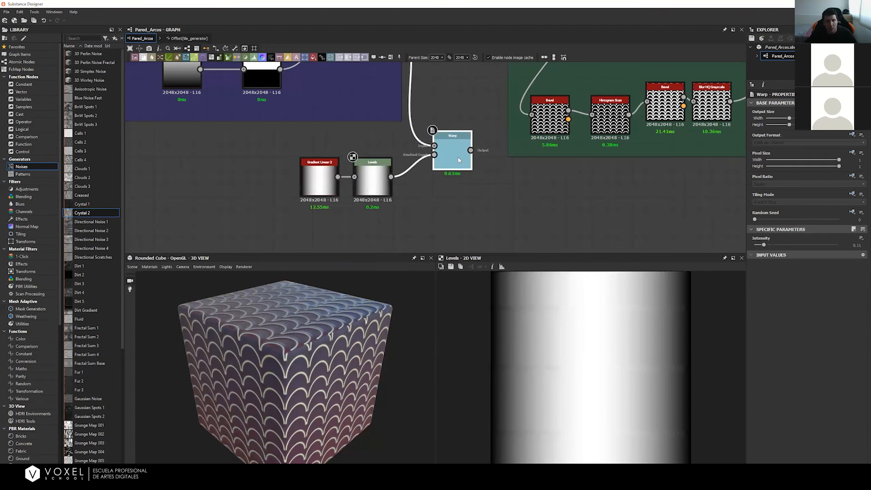
{"action": "double_click", "coordinate": [459, 160]}
{"action": "left_click_drag", "start_coordinate": [771, 246], "coordinate": [835, 245]}
Step: Set the Gradient Linear 2 node's rotation to 0
{"action": "left_click", "coordinate": [320, 179]}
{"action": "left_click", "coordinate": [831, 270]}
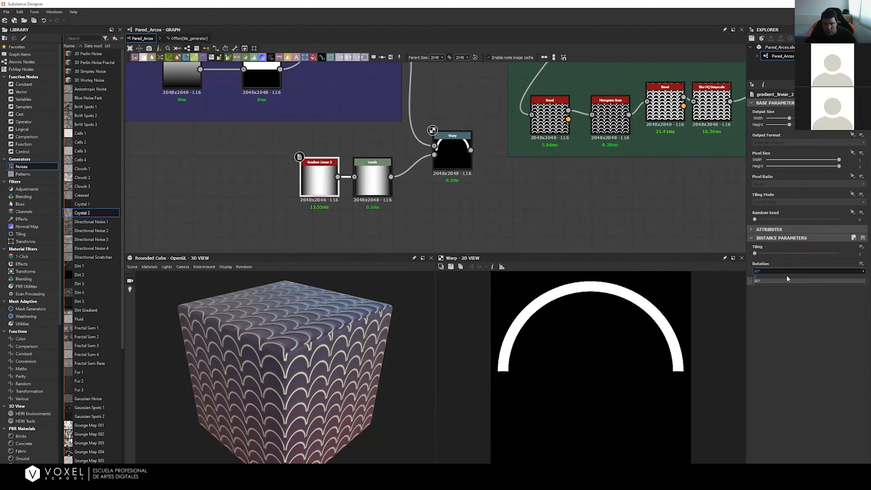
{"action": "left_click", "coordinate": [786, 274]}
Step: Darken the gradient's midtones in the Levels histogram and reposition the Levels and Gradient Linear 2 nodes slightly lower
{"action": "left_click", "coordinate": [372, 179]}
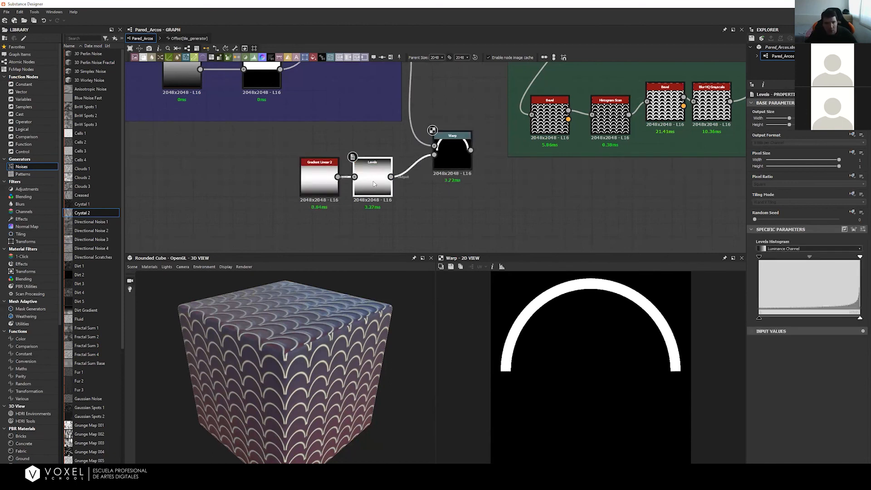
{"action": "left_click_drag", "start_coordinate": [759, 257], "coordinate": [860, 266]}
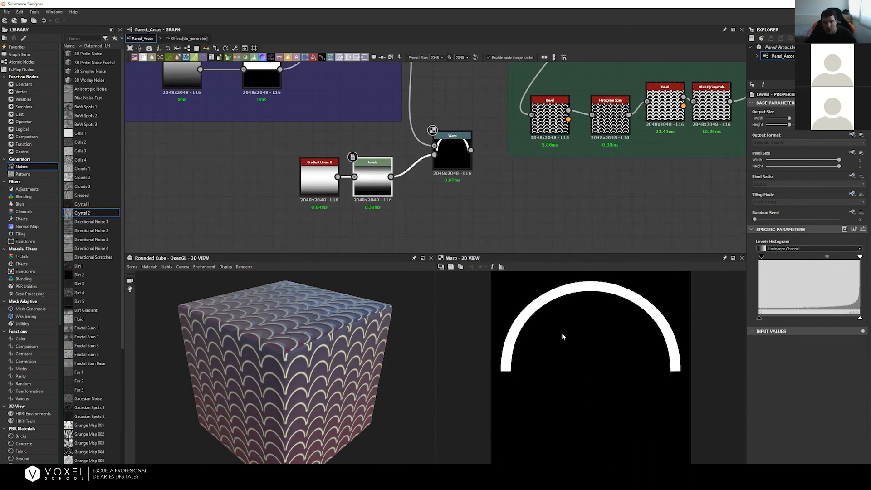
{"action": "left_click_drag", "start_coordinate": [373, 175], "coordinate": [372, 181]}
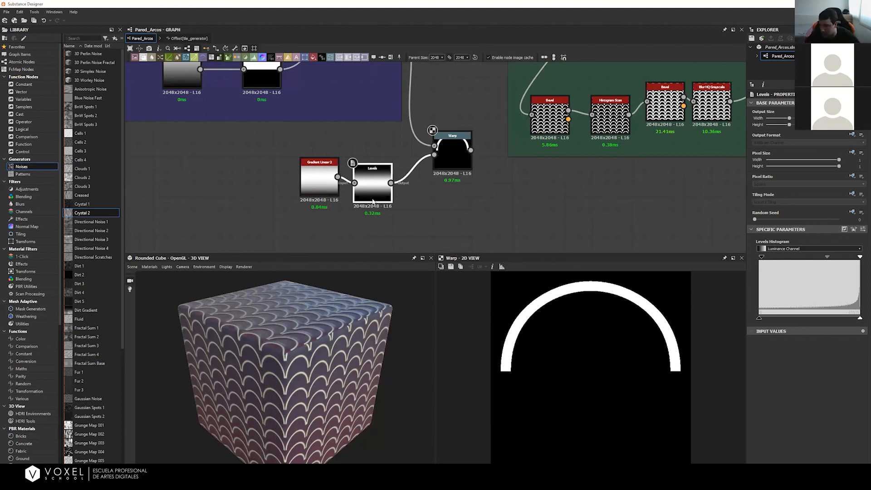
{"action": "left_click_drag", "start_coordinate": [326, 181], "coordinate": [319, 194]}
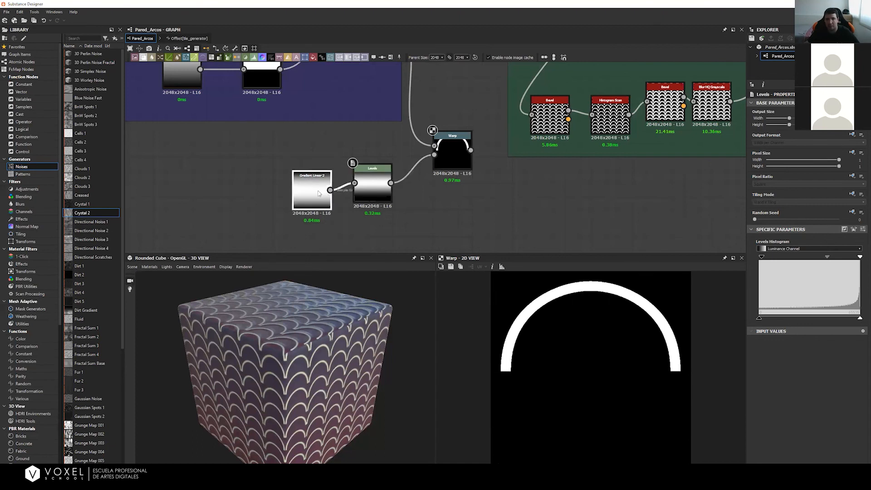